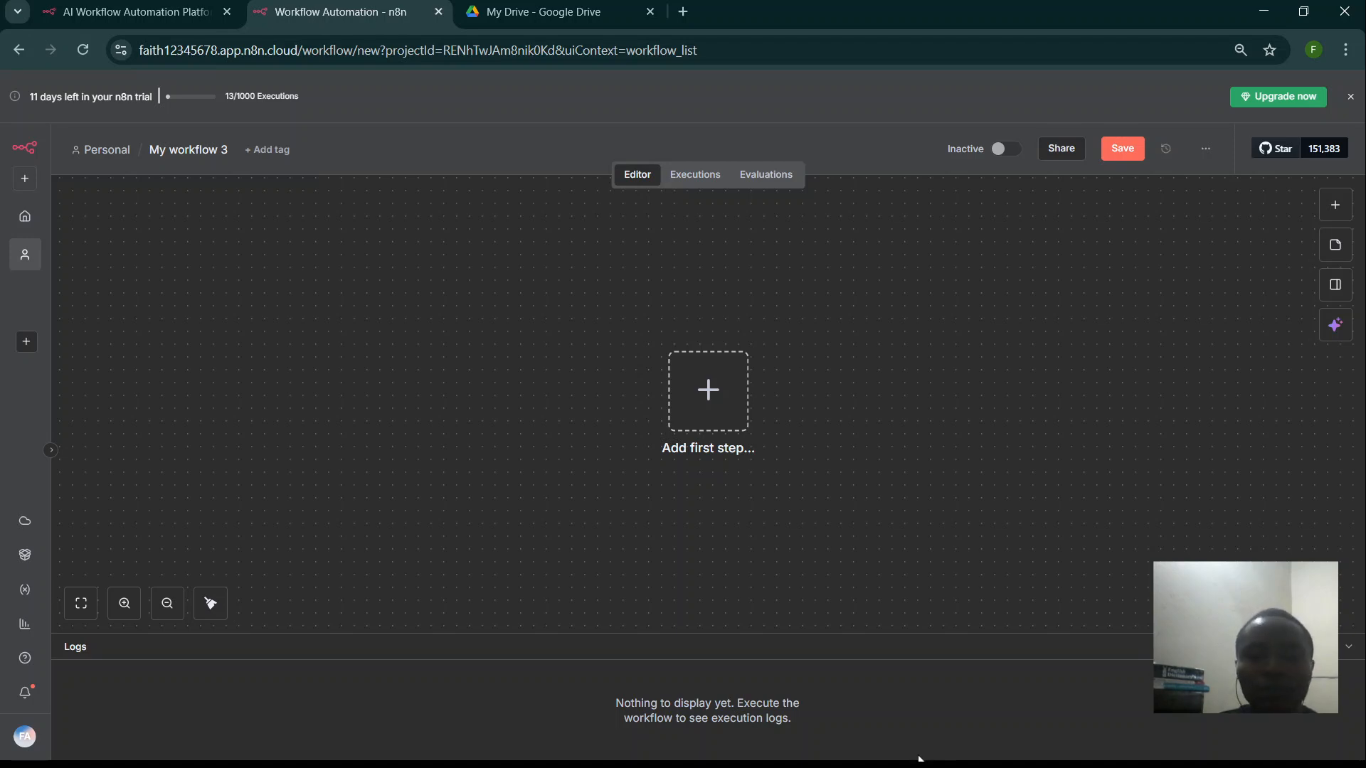
# - Switch the recording to full display capture and bring urban-FAQ.md forward in VS Code
pyautogui.click(531, 764)
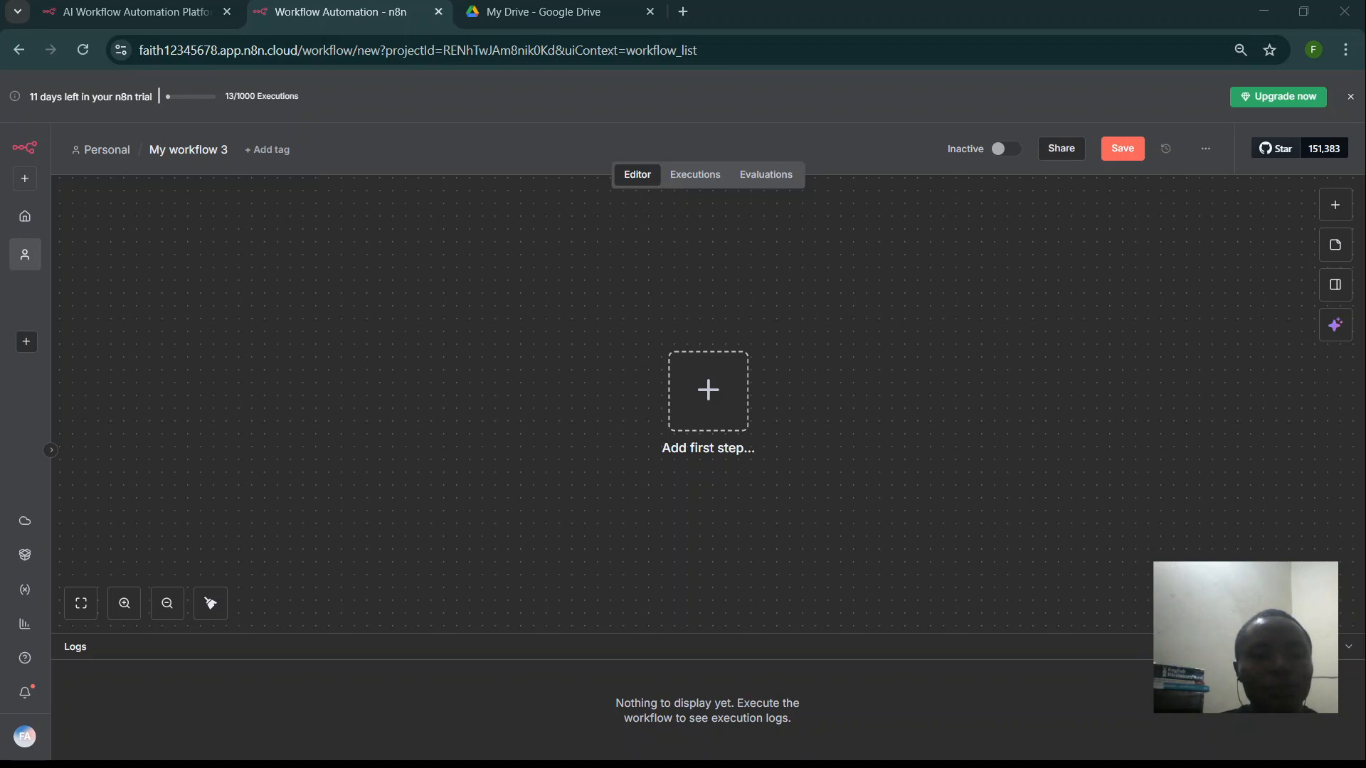
pyautogui.click(410, 613)
pyautogui.click(416, 638)
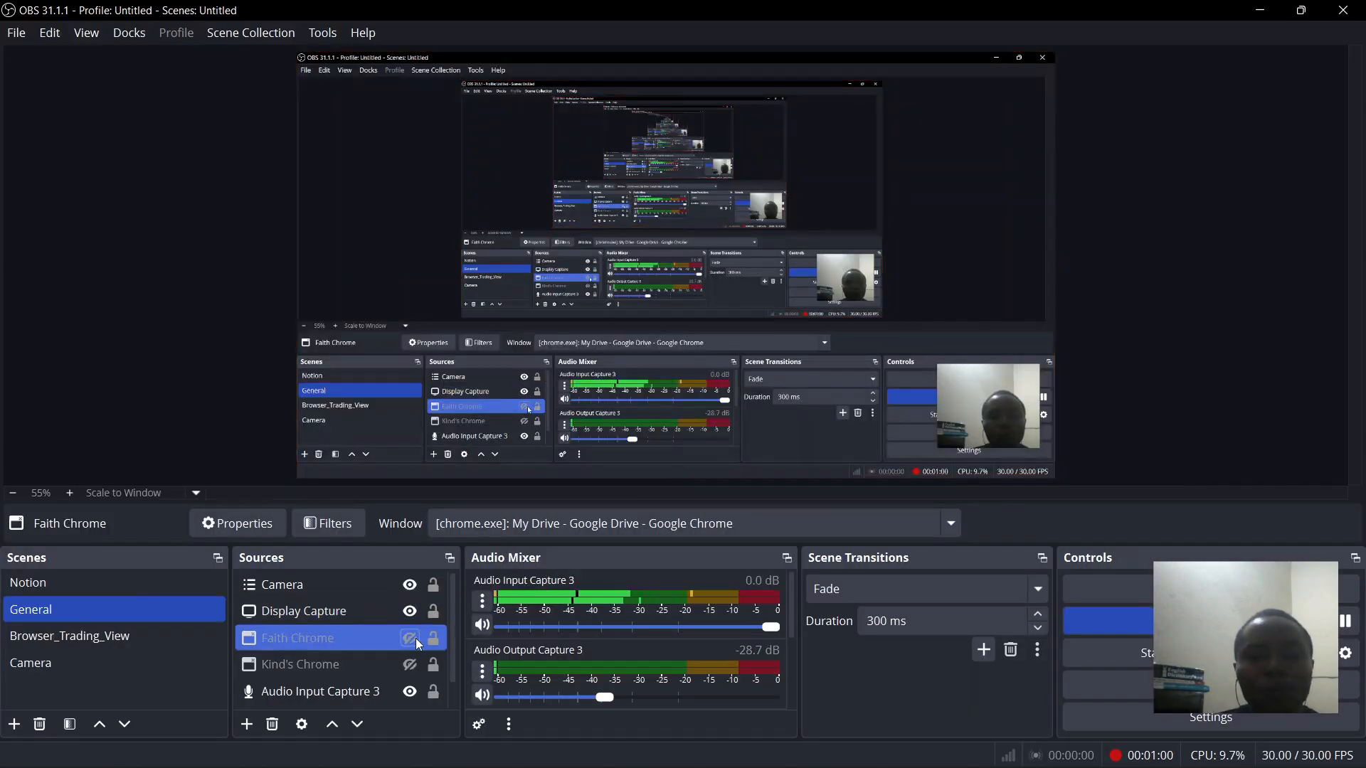
pyautogui.click(816, 758)
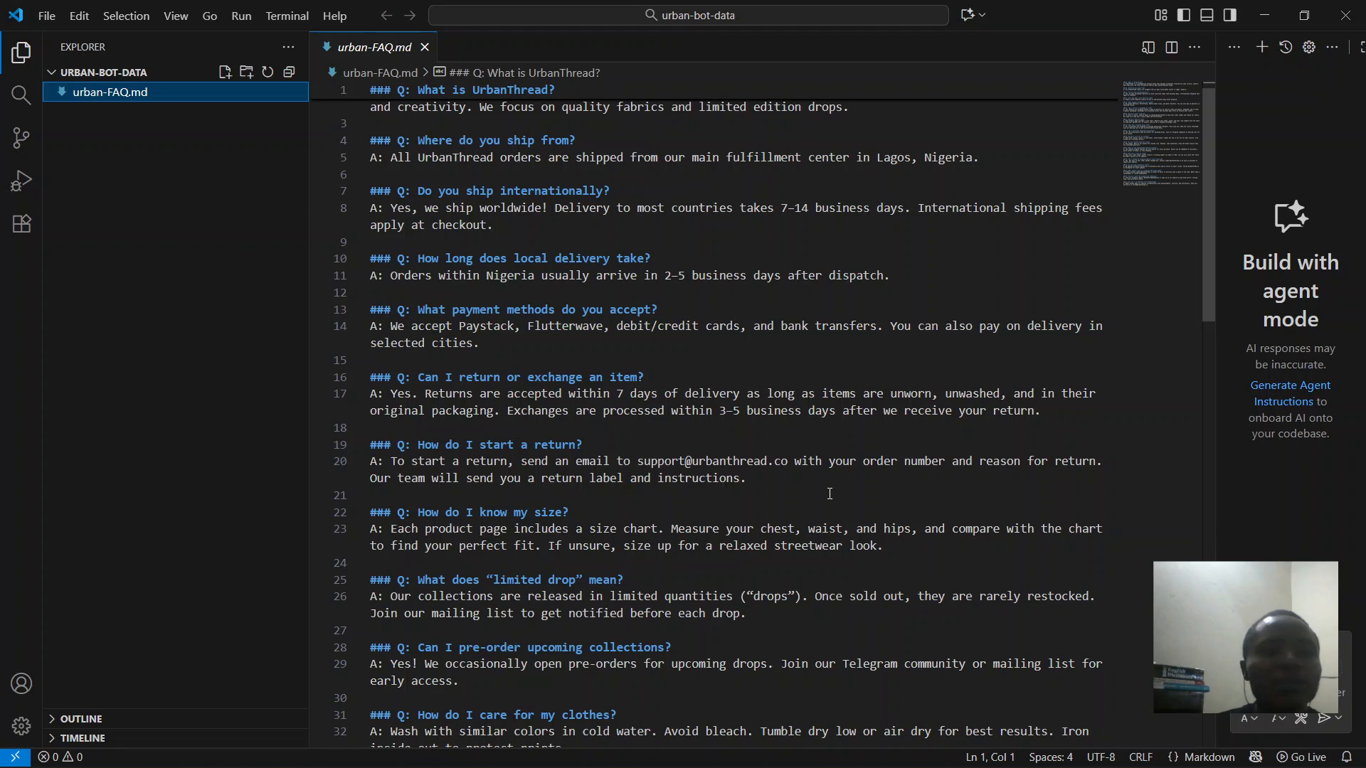
pyautogui.scroll(1, 829, 494)
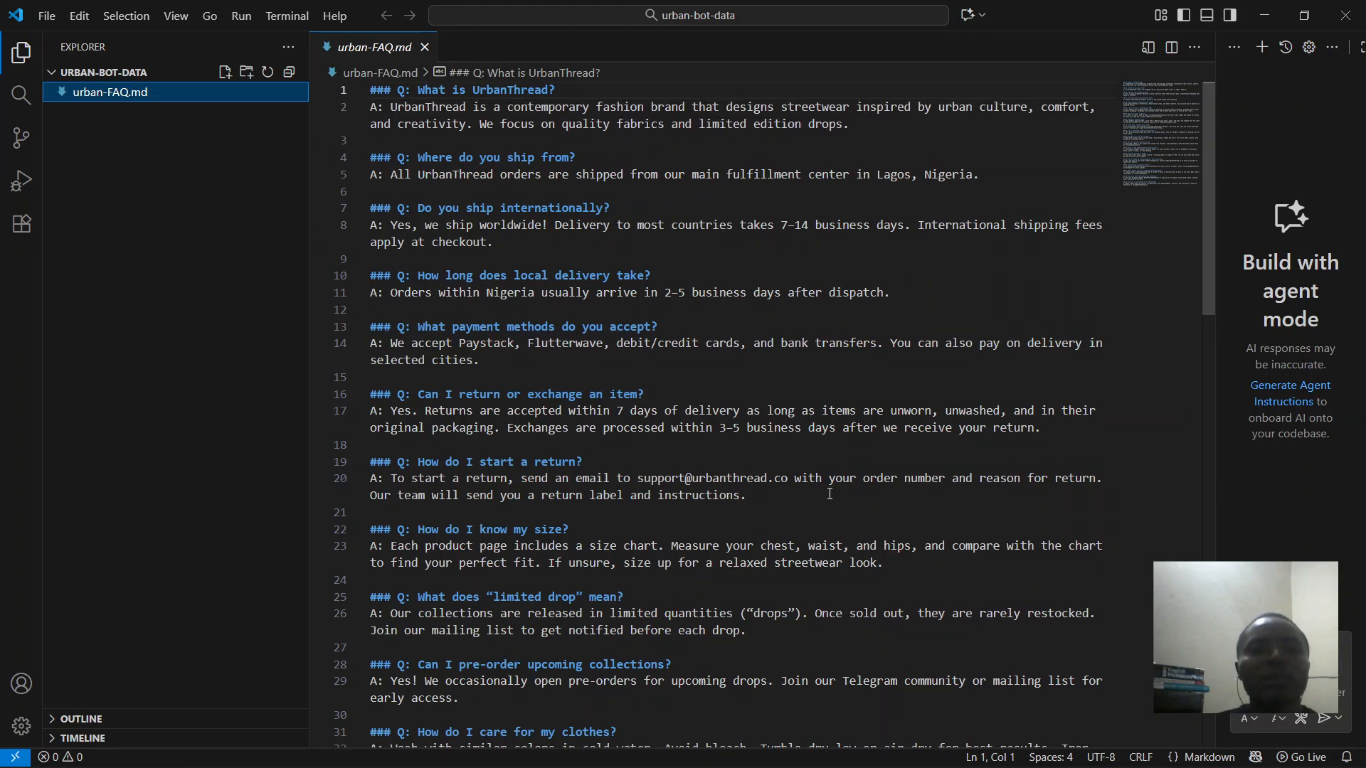
pyautogui.scroll(-1, 829, 493)
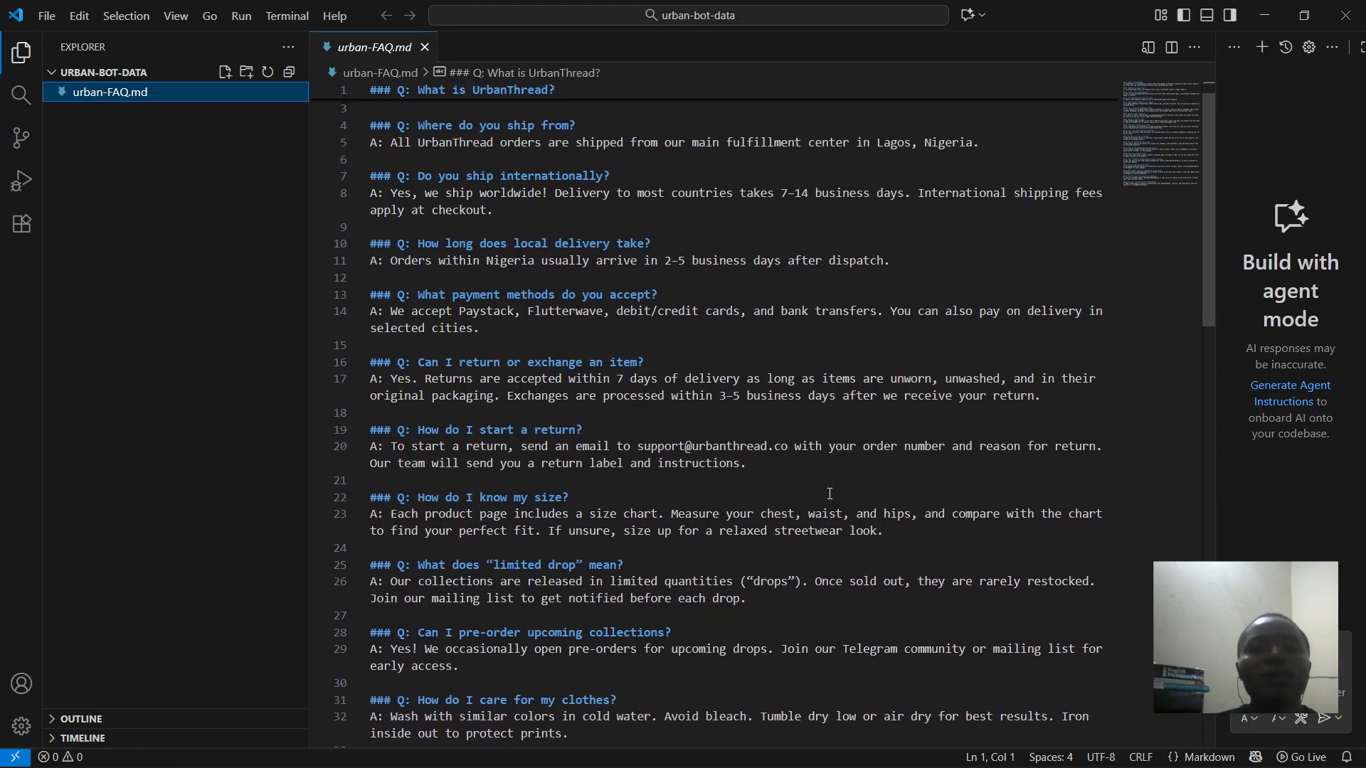
pyautogui.scroll(1, 829, 493)
pyautogui.scroll(-2, 829, 494)
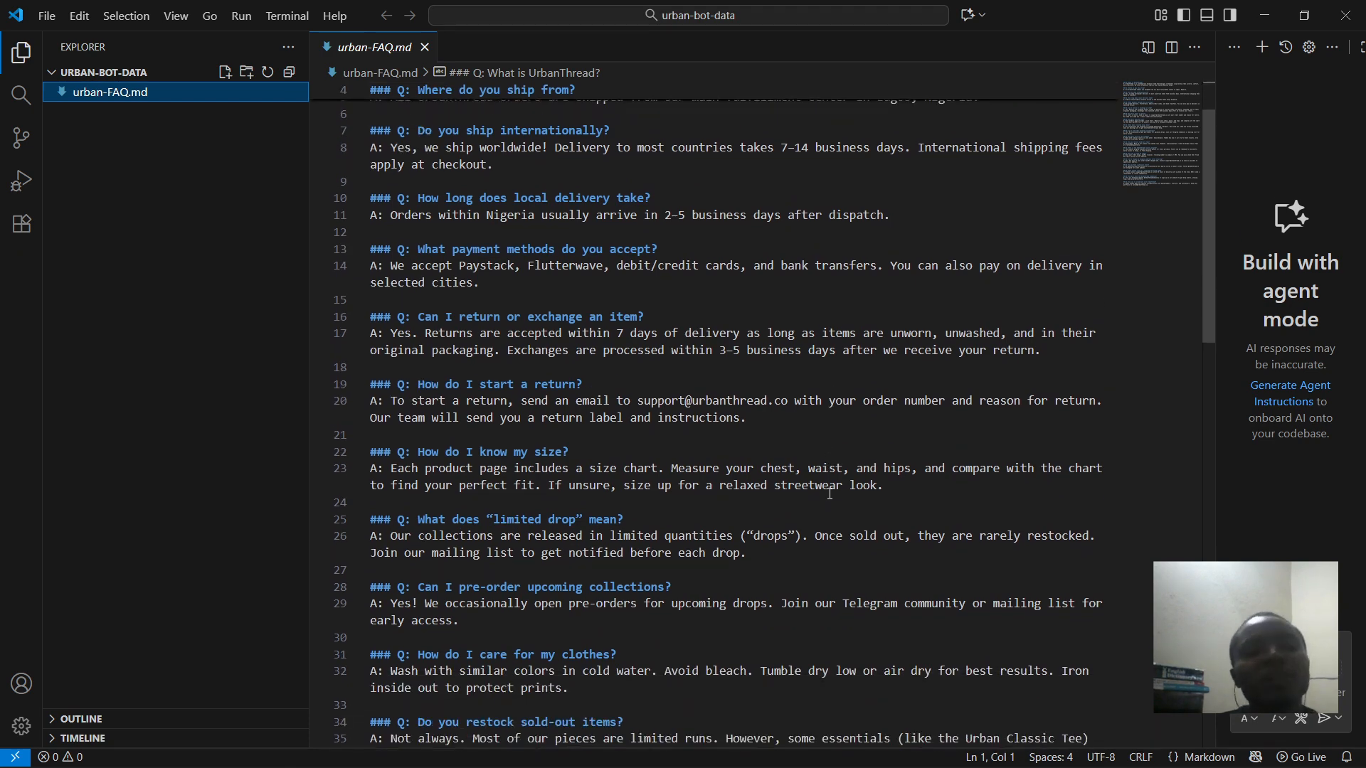
pyautogui.scroll(-1, 829, 494)
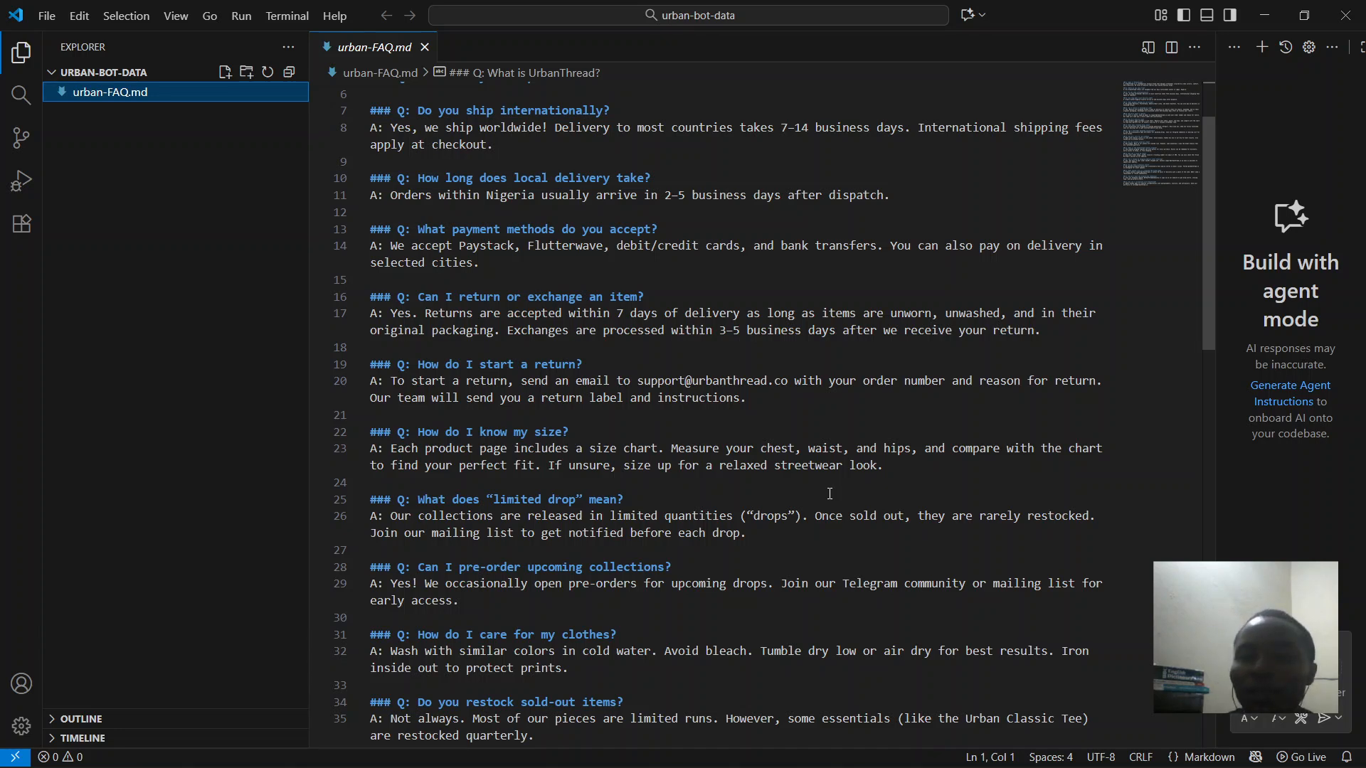
pyautogui.scroll(-10, 829, 493)
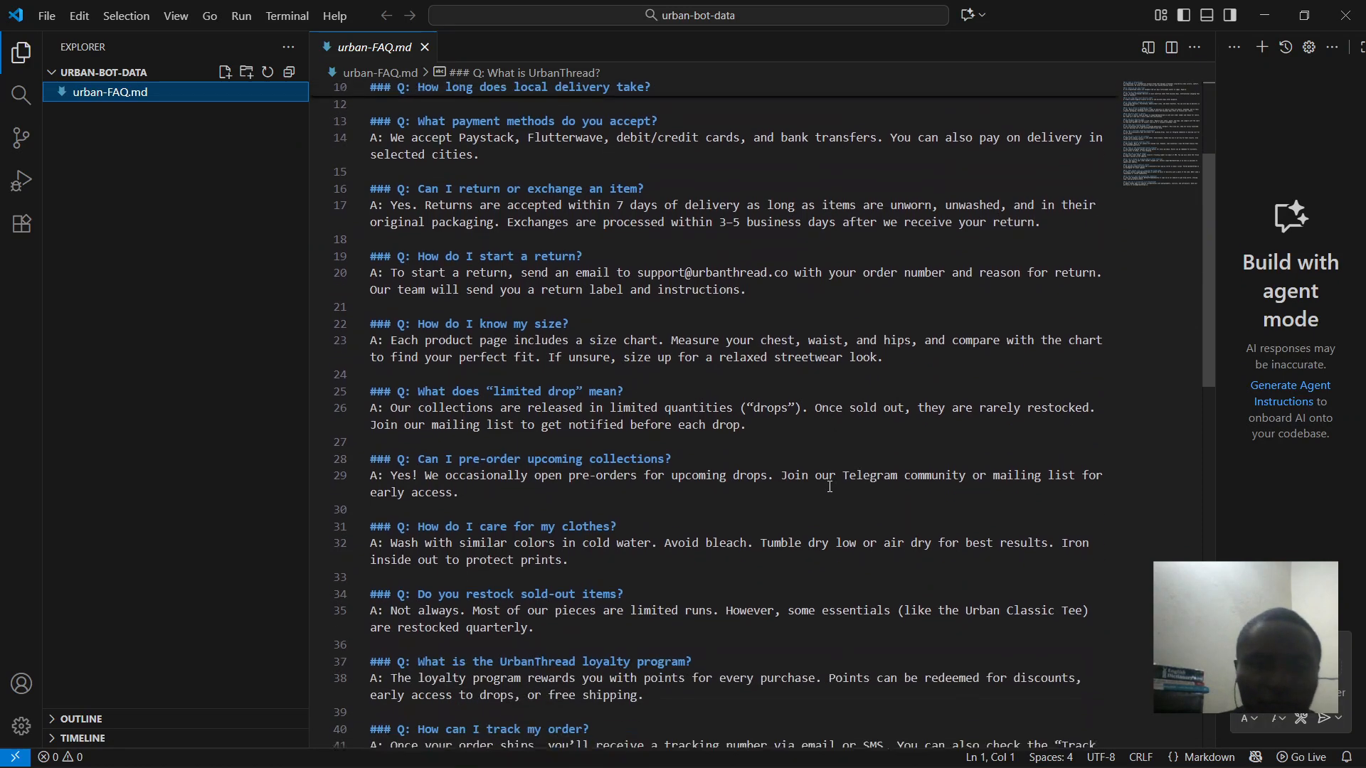
pyautogui.scroll(-3, 829, 487)
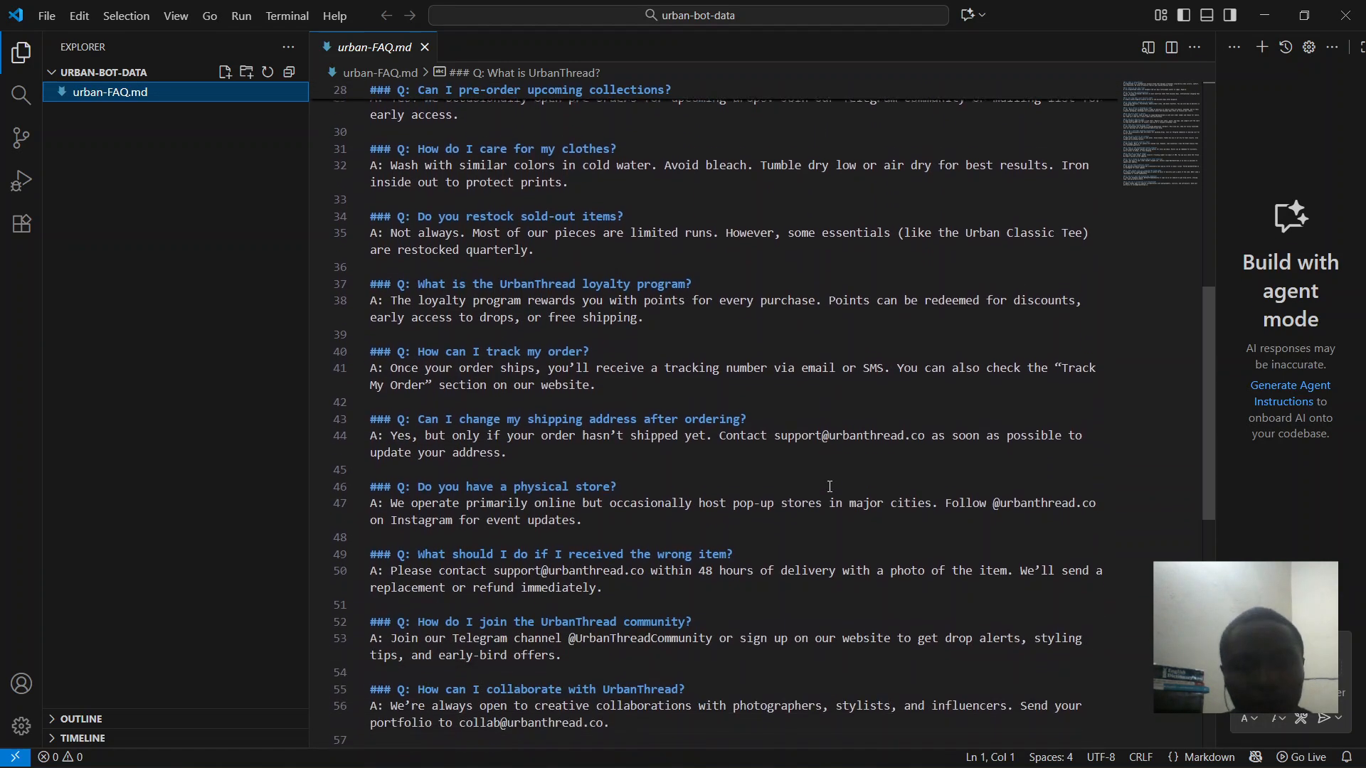
pyautogui.scroll(-3, 830, 487)
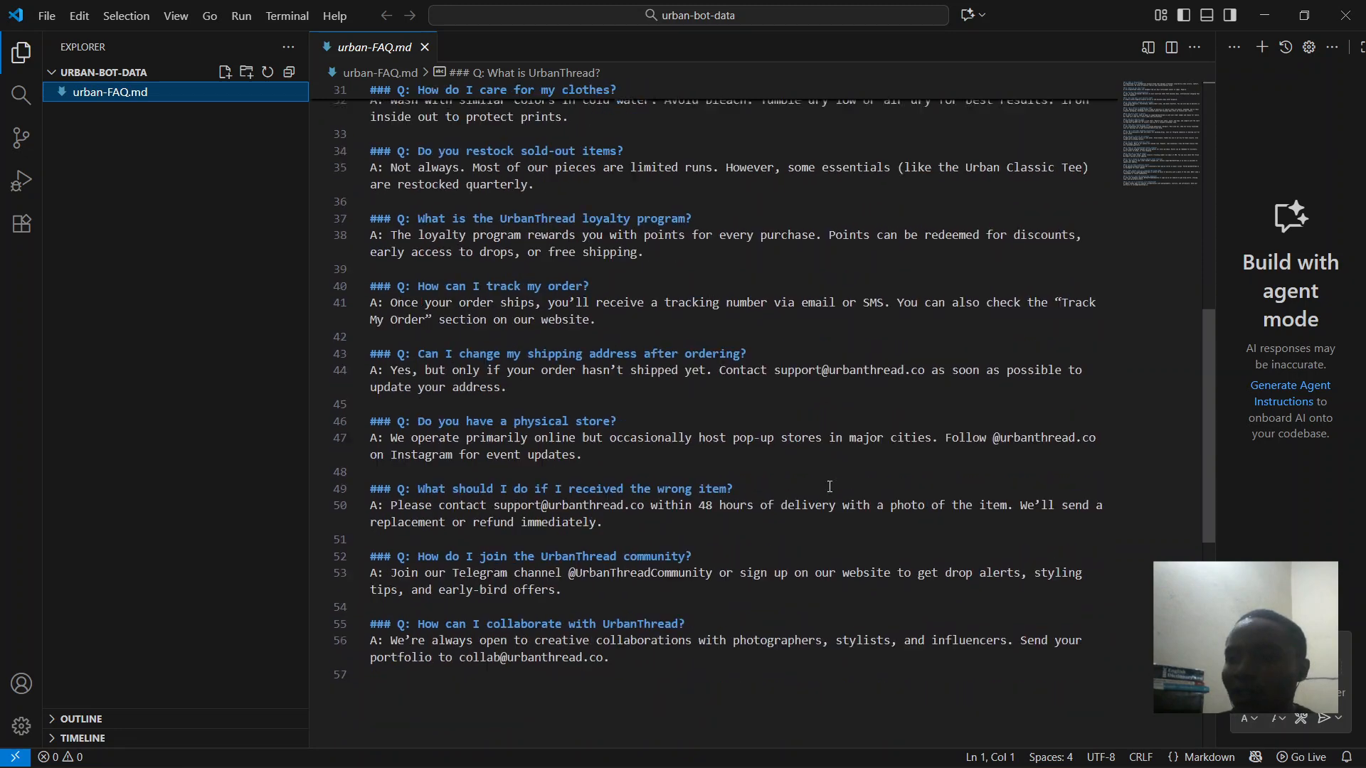
pyautogui.scroll(10, 829, 487)
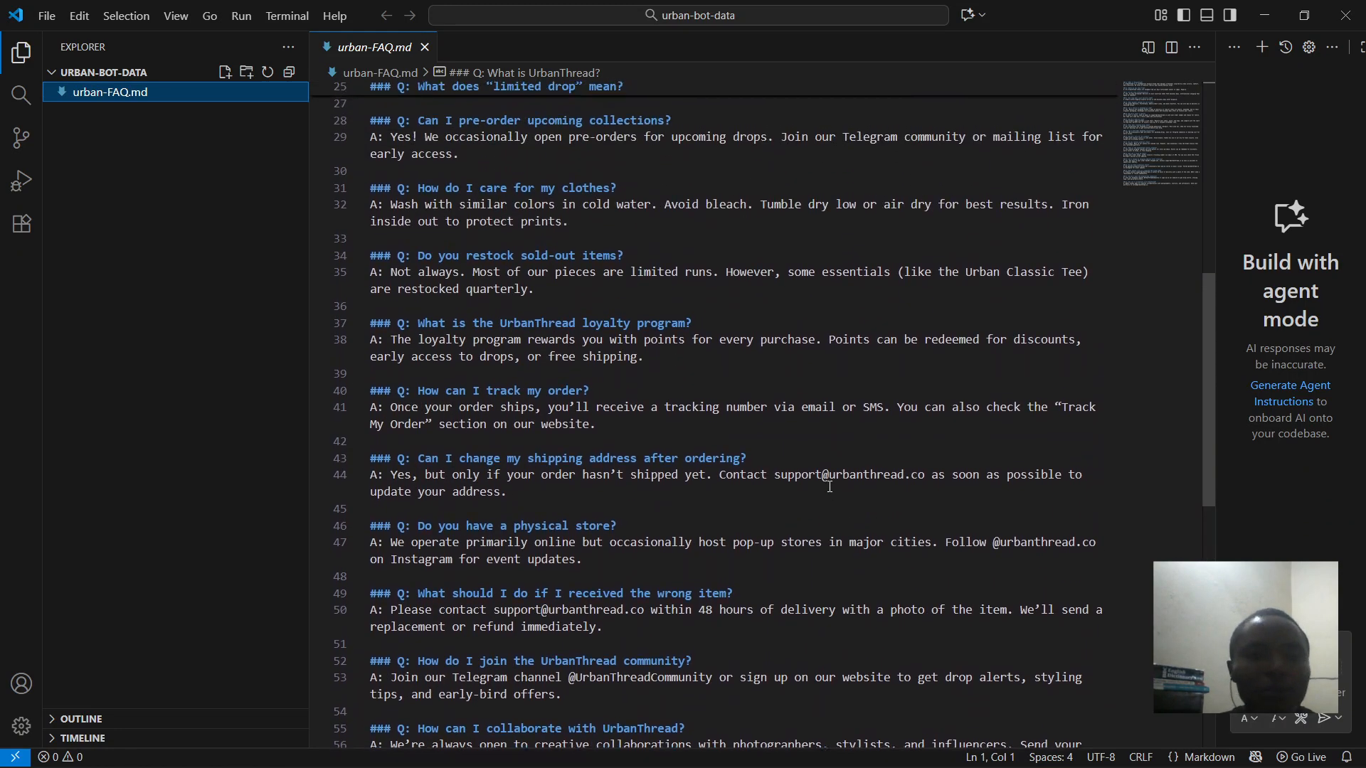
pyautogui.scroll(3, 829, 488)
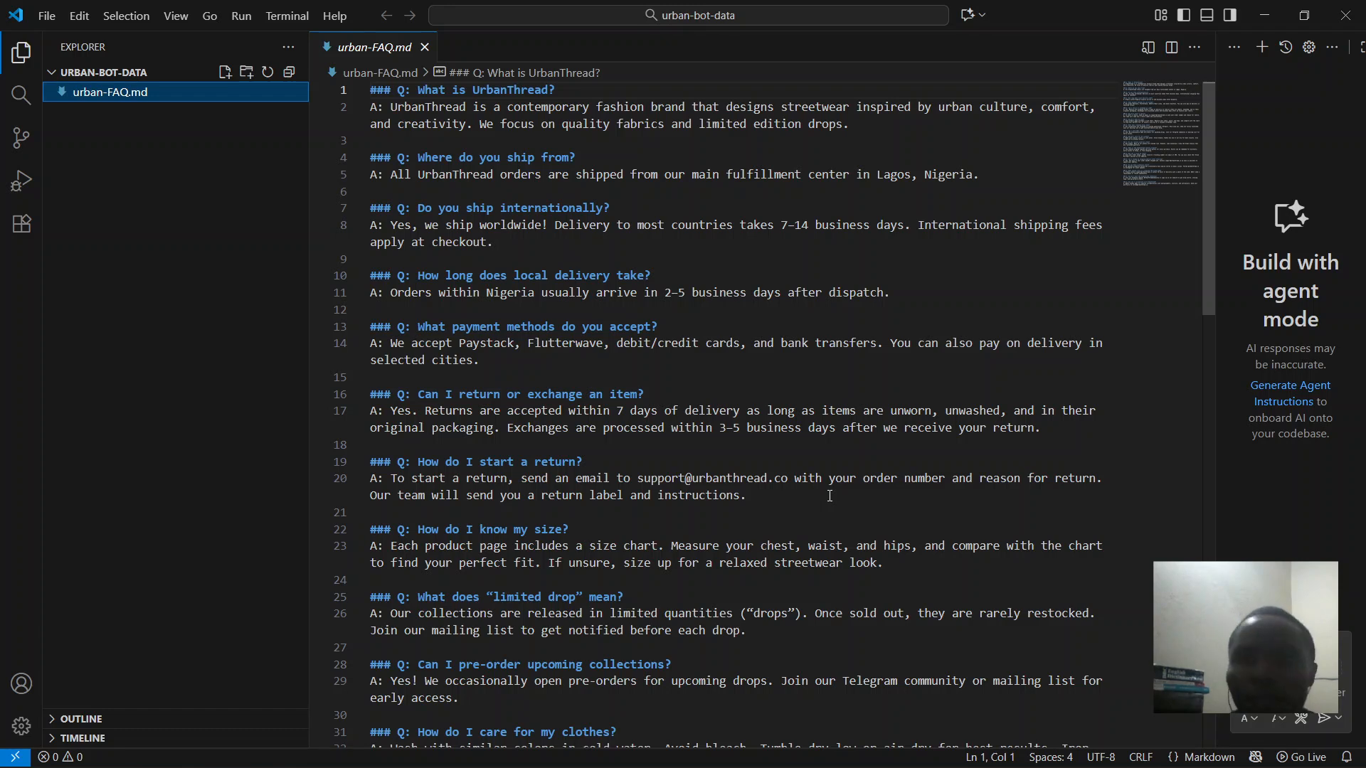
pyautogui.moveTo(604, 766)
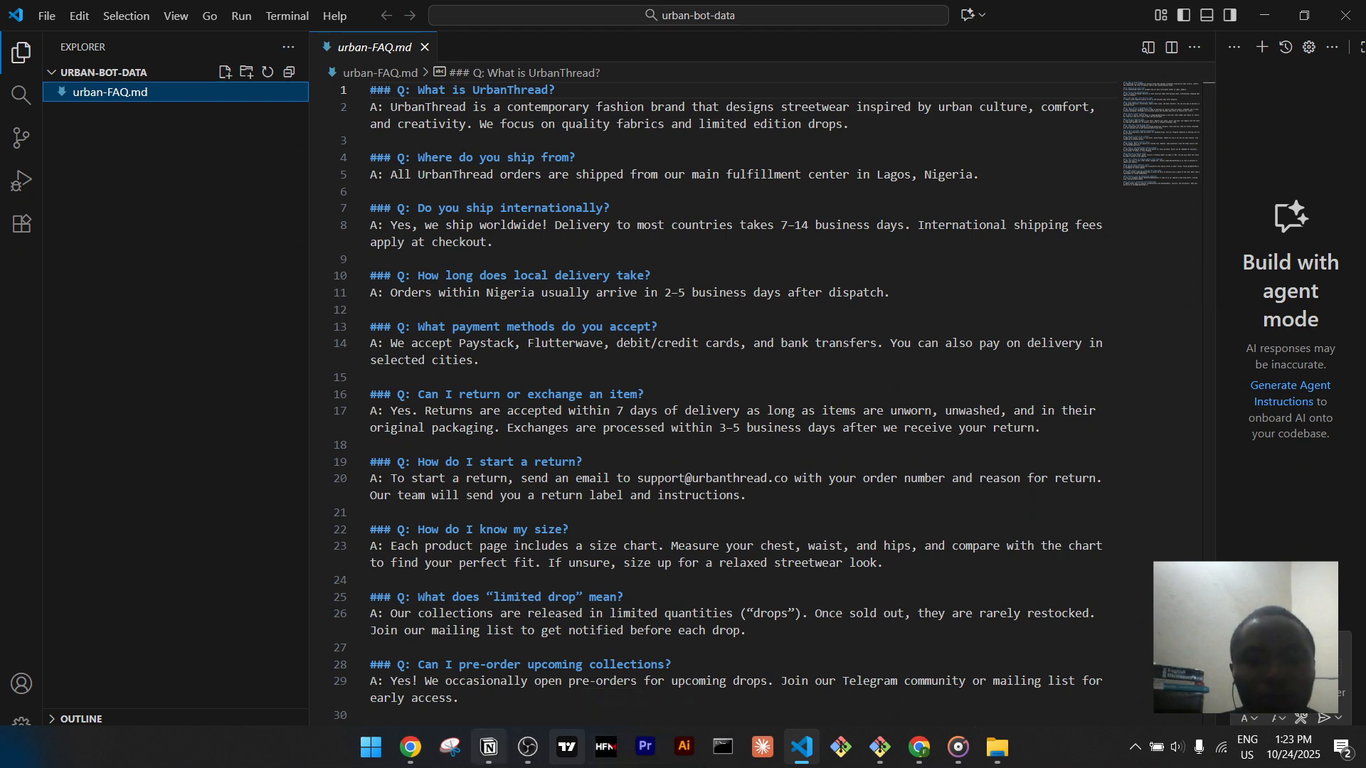
# - In OBS, make the Chrome window capture visible again and hide Display Capture
pyautogui.moveTo(527, 764)
pyautogui.click(595, 677)
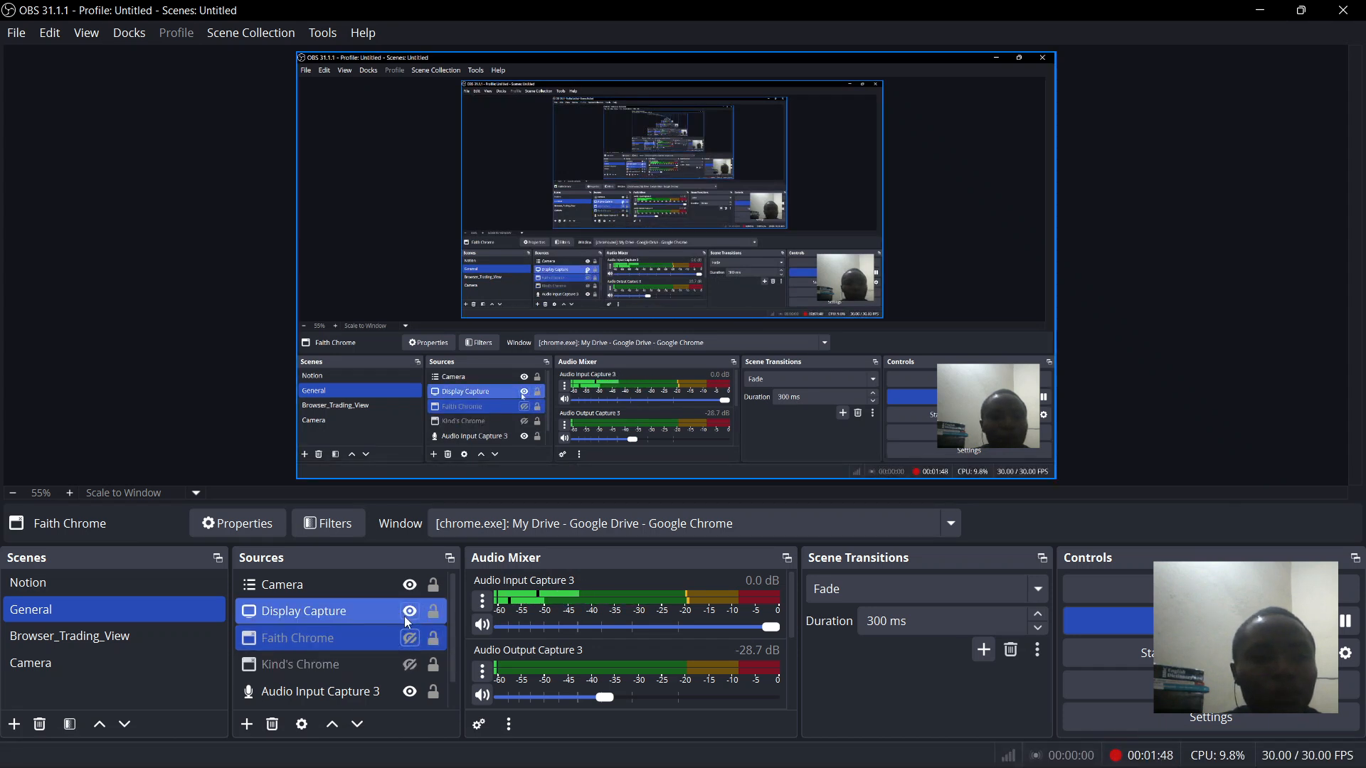
pyautogui.click(412, 639)
pyautogui.click(410, 612)
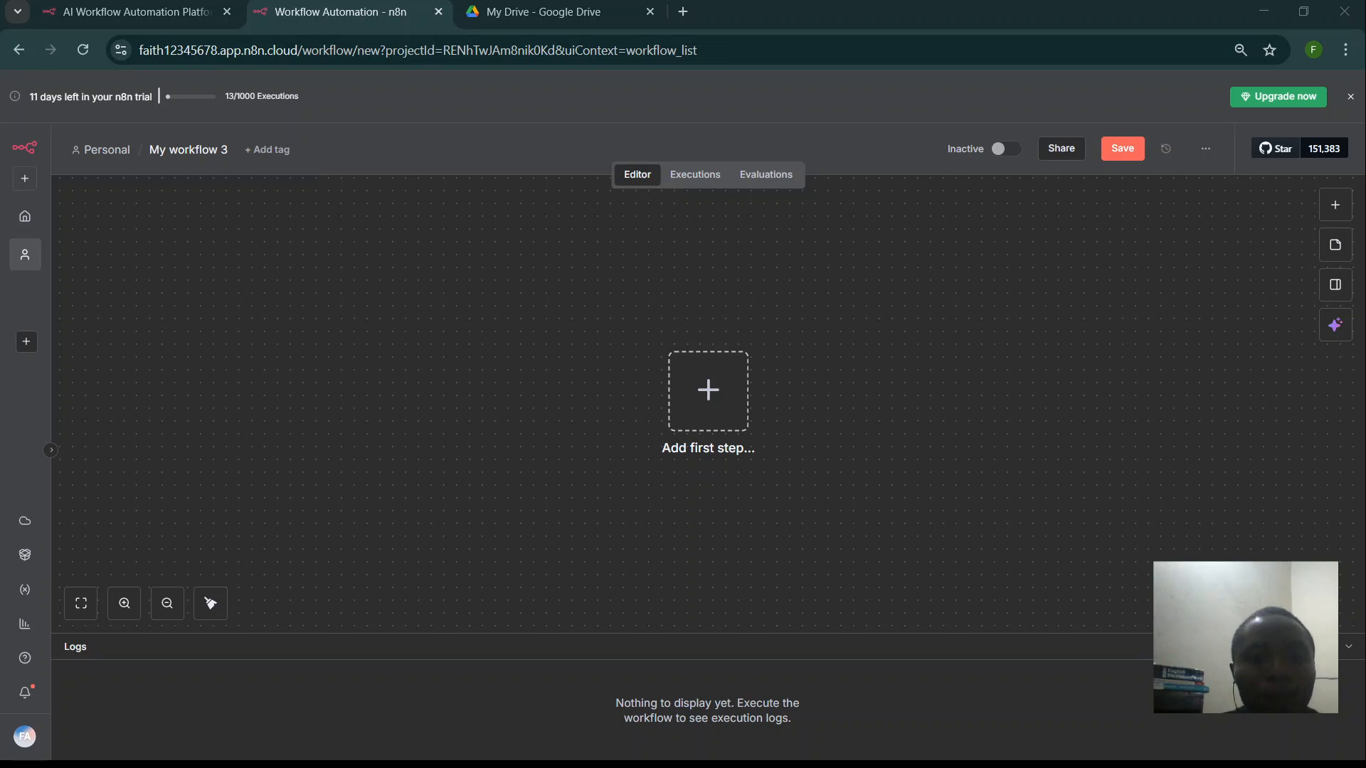
# - Bring Chrome forward and switch to the My Drive - Google Drive tab
pyautogui.click(922, 759)
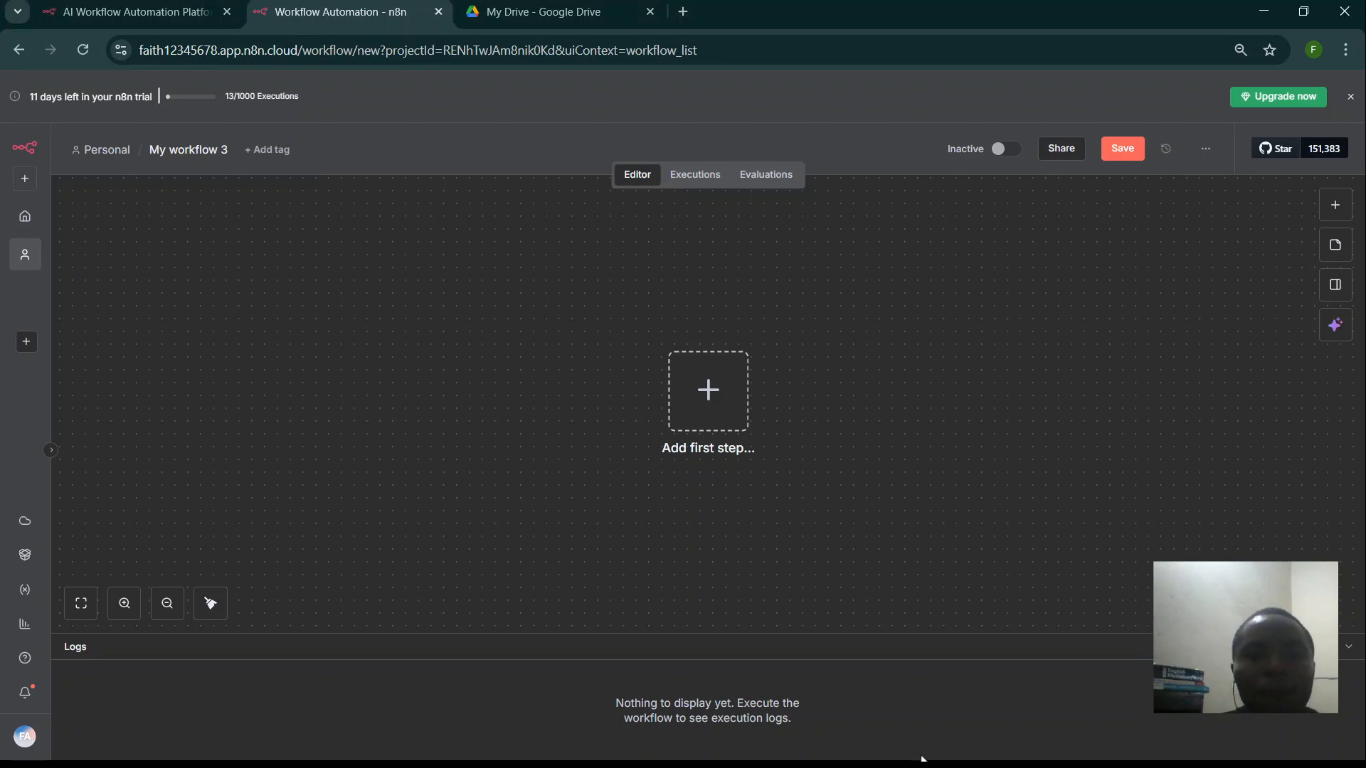
pyautogui.click(567, 9)
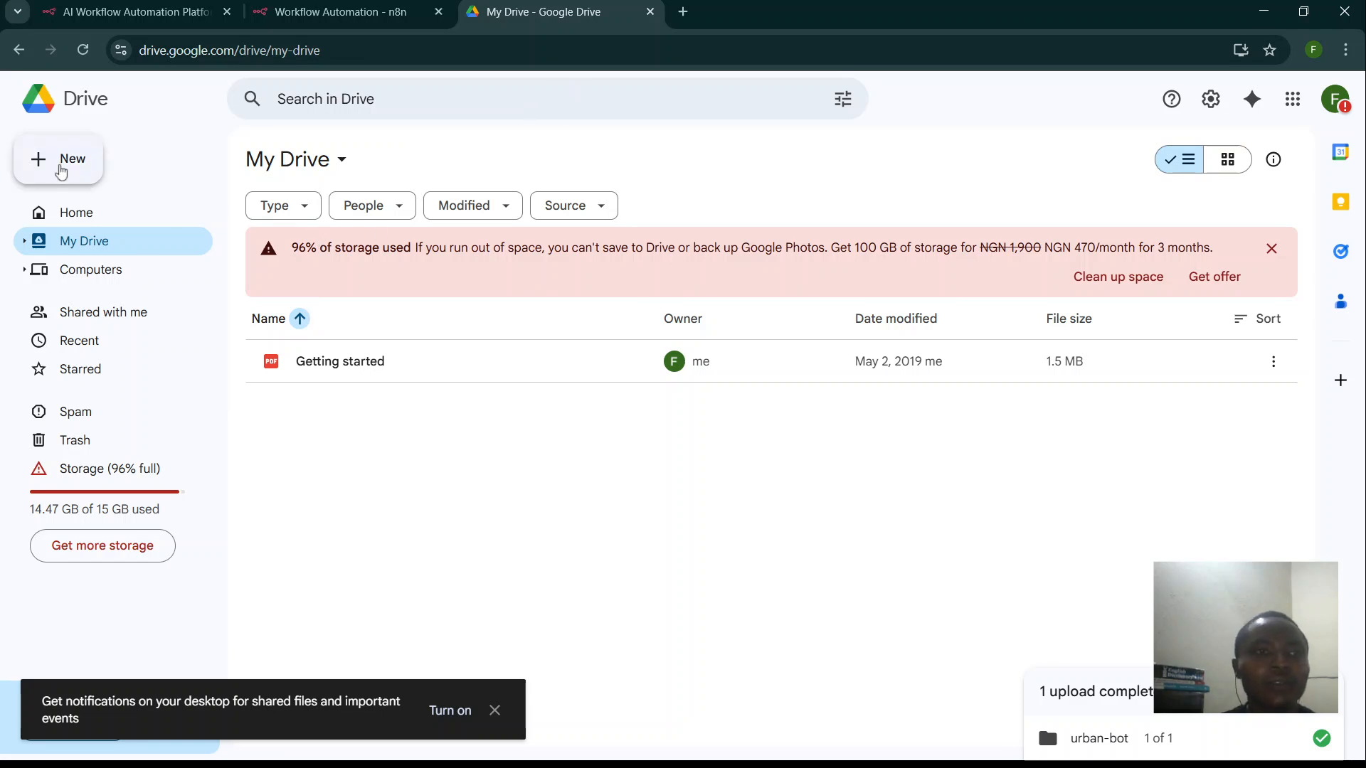
# - Upload the urban-bot-data folder to My Drive via Folder upload, then return to n8n
pyautogui.click(61, 171)
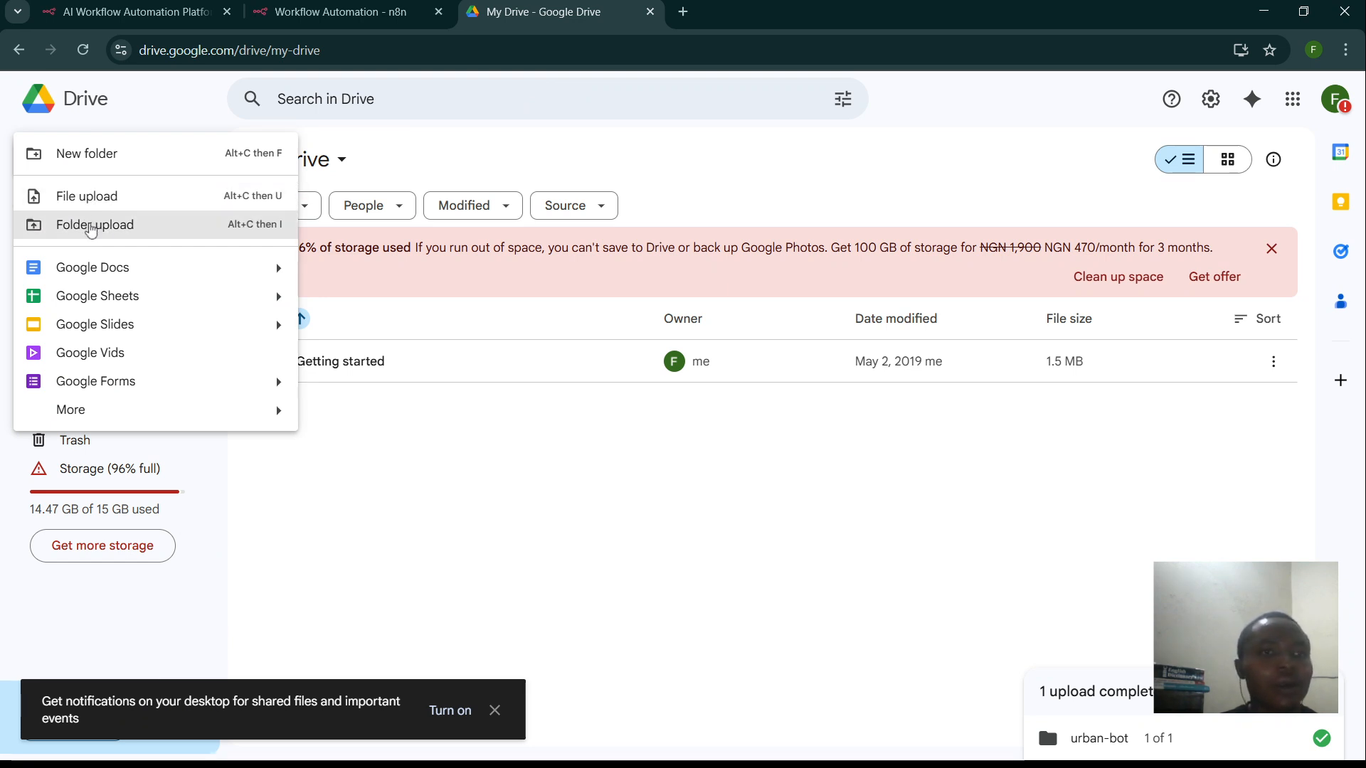
pyautogui.click(91, 226)
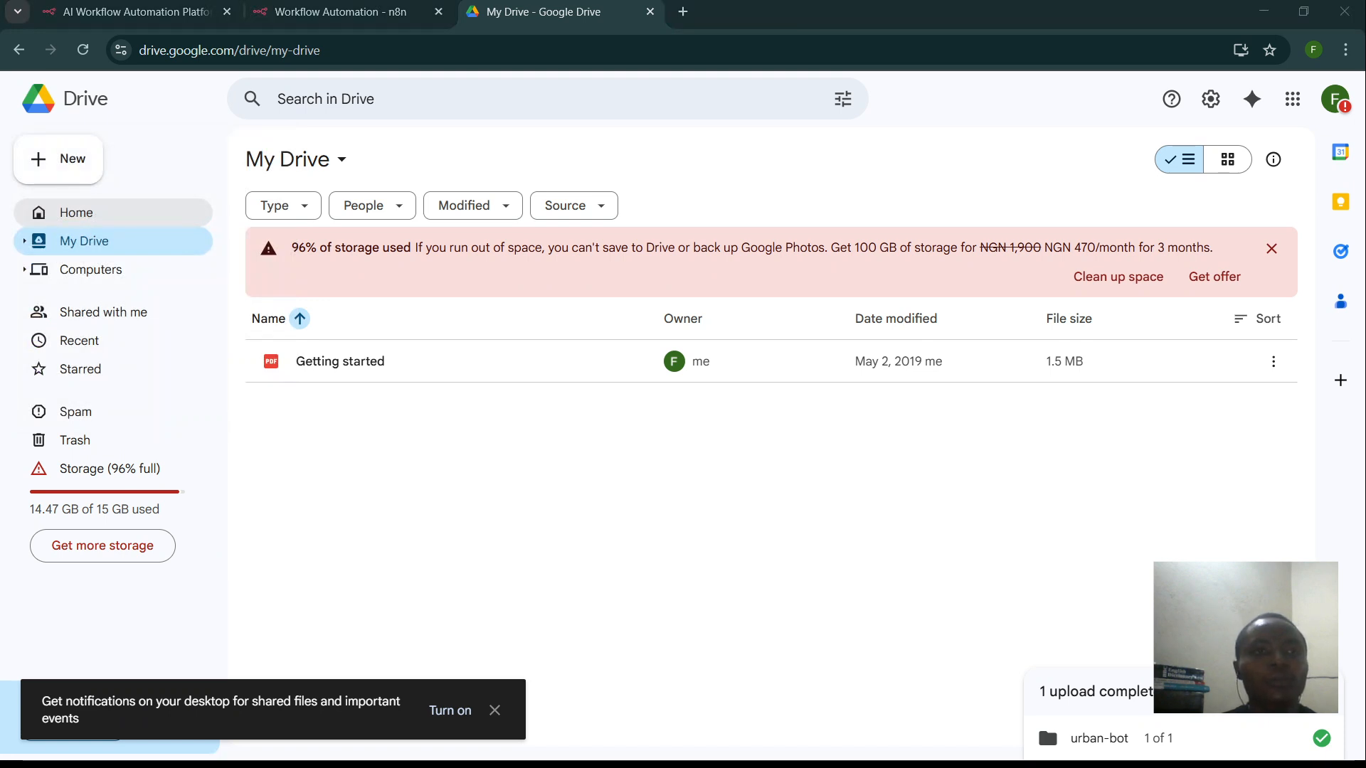
pyautogui.click(405, 395)
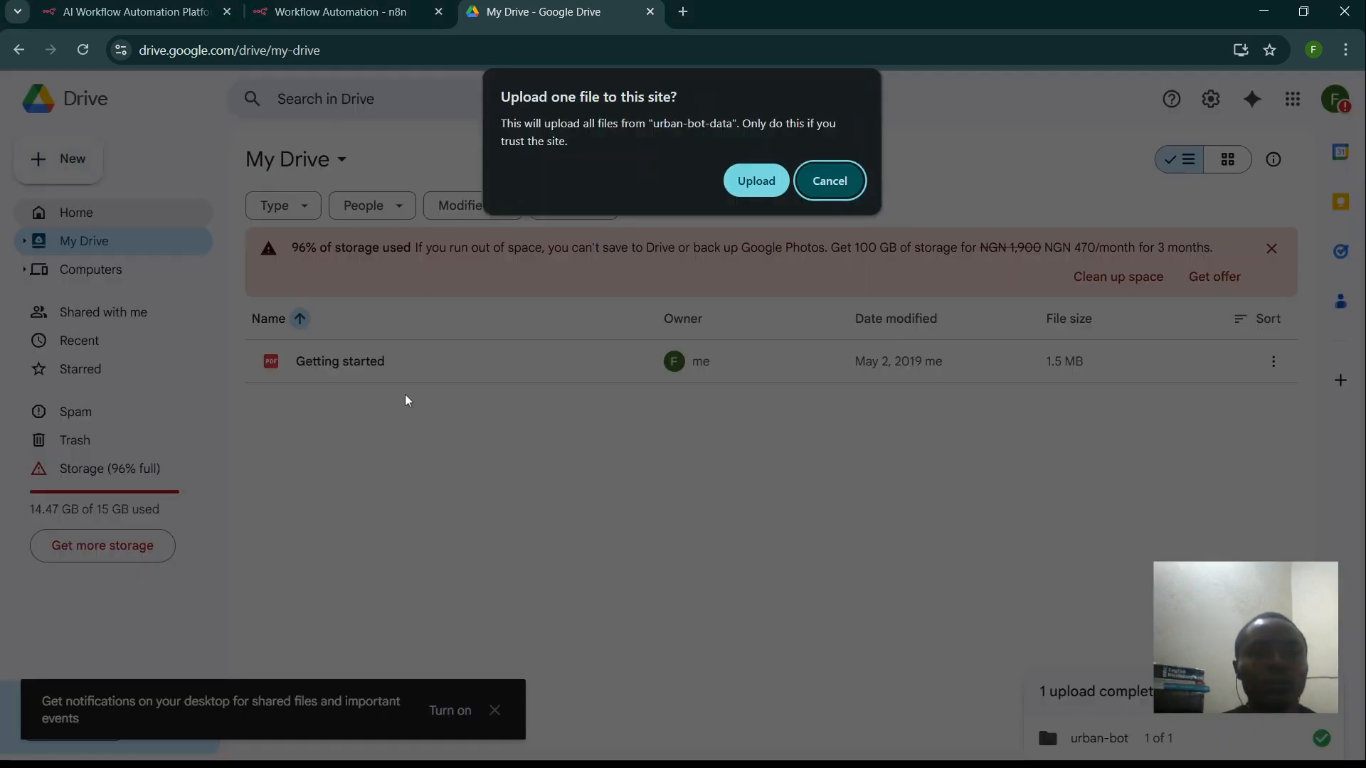
pyautogui.click(755, 182)
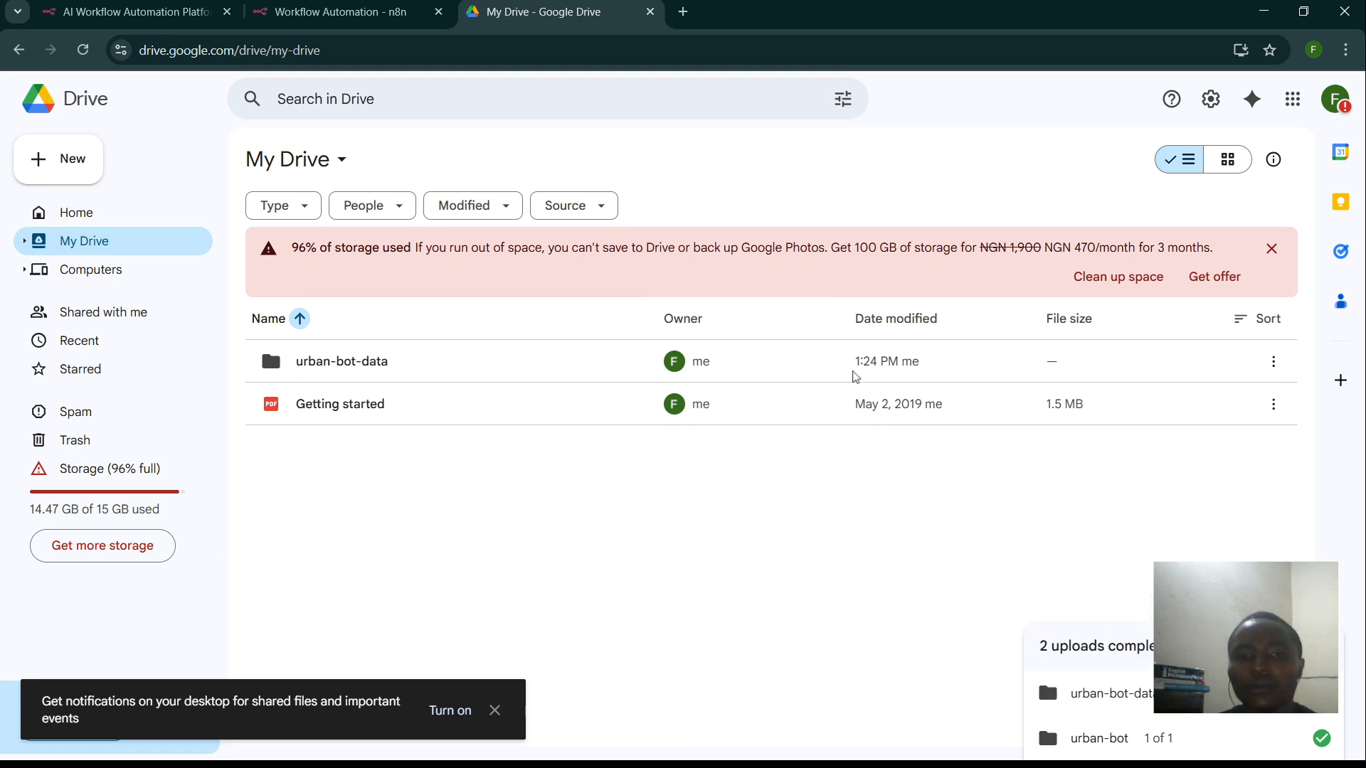
pyautogui.click(347, 19)
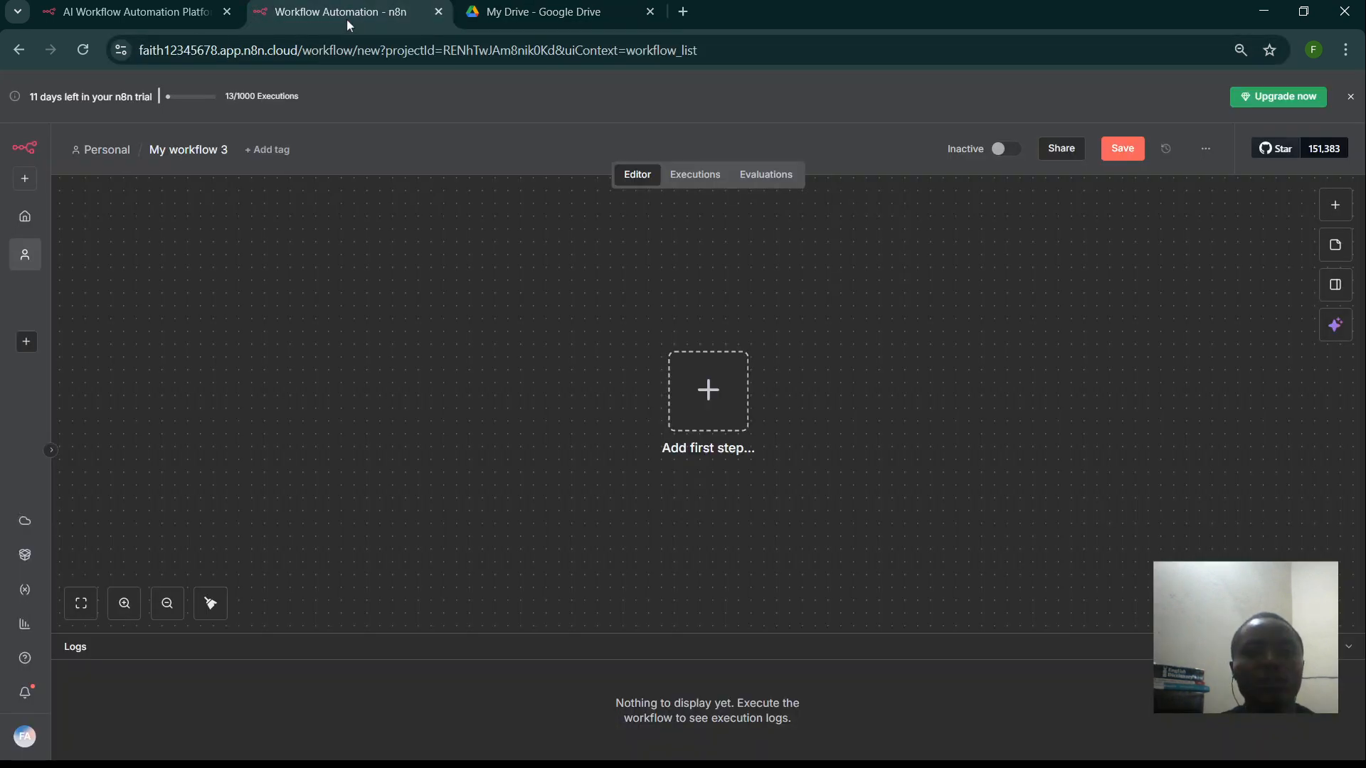
# - Add a Google Drive Trigger that fires on changes involving a specific folder
pyautogui.click(707, 403)
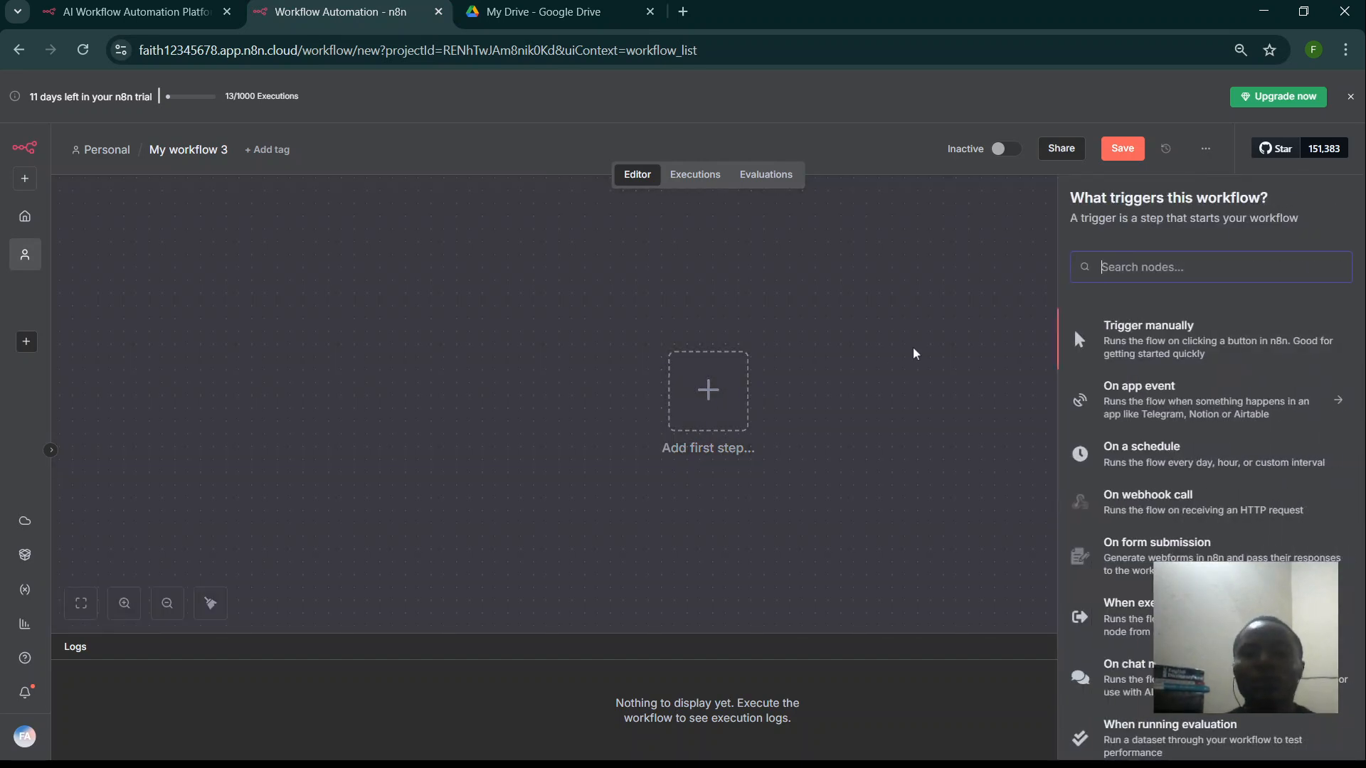
pyautogui.write('go')
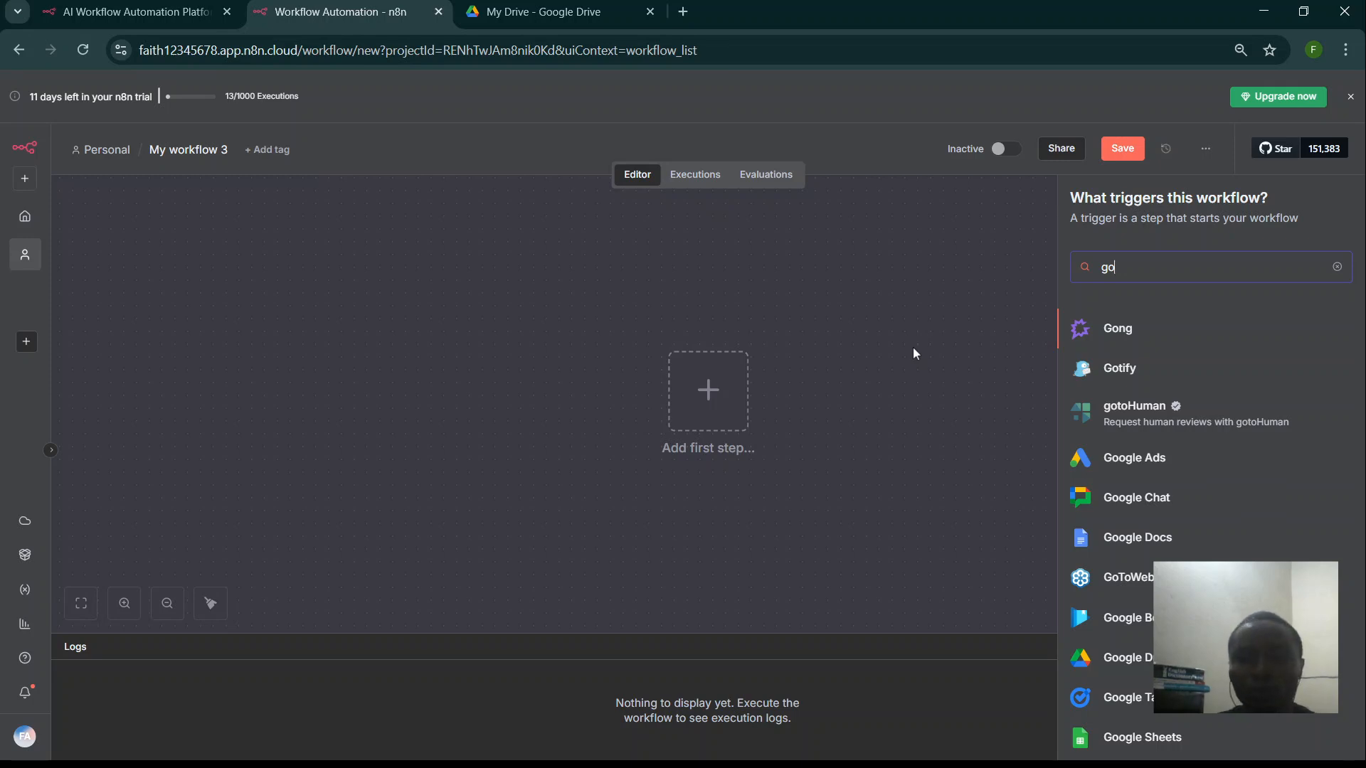
pyautogui.write('og')
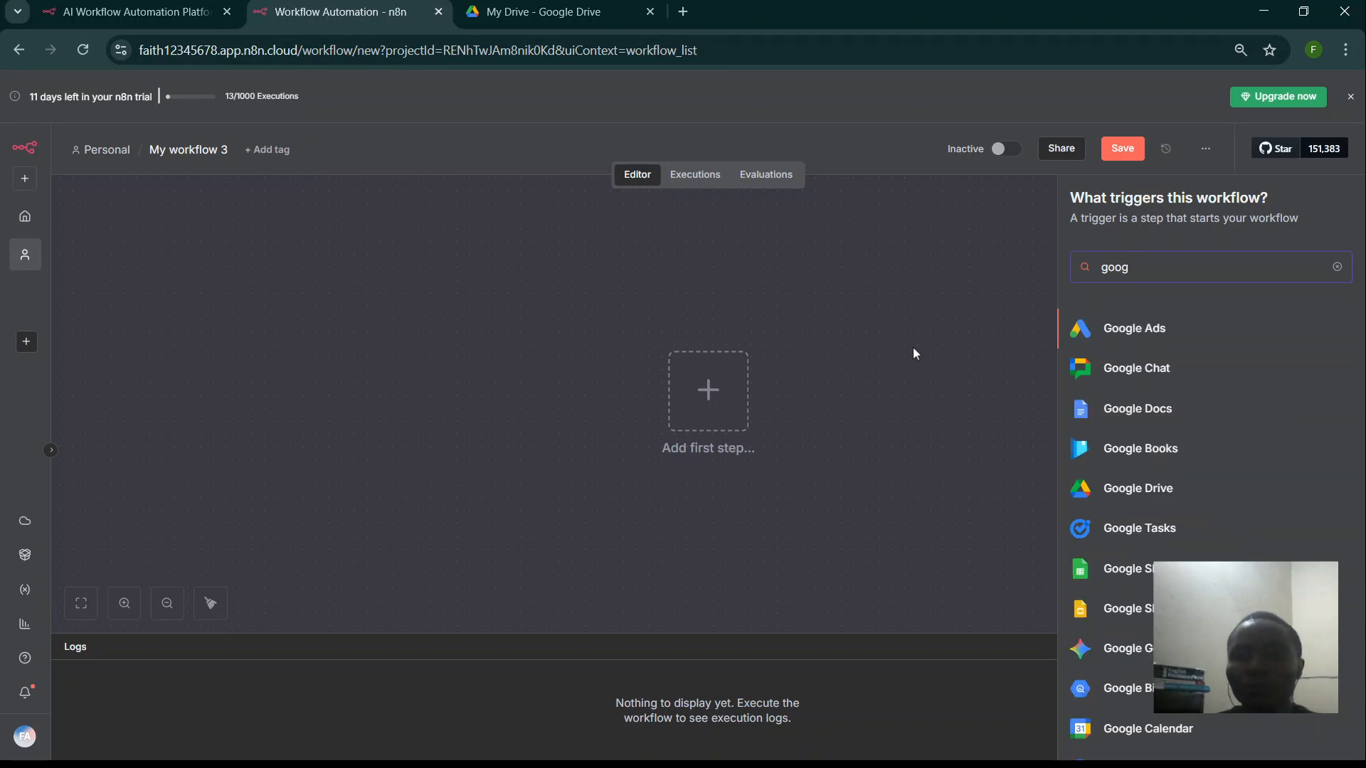
pyautogui.click(1133, 502)
pyautogui.click(1179, 357)
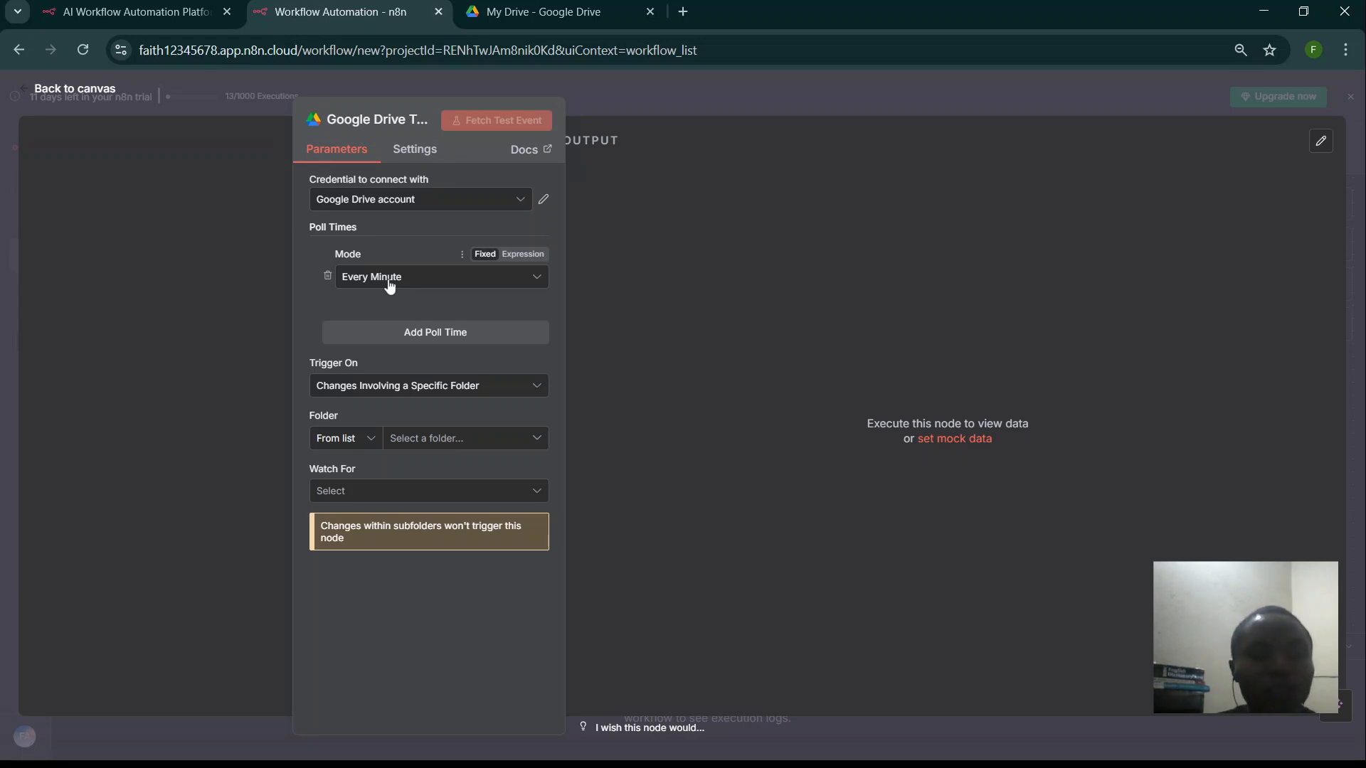
# - Point the trigger at the urban-bot-data folder, watching for File Created
pyautogui.click(422, 439)
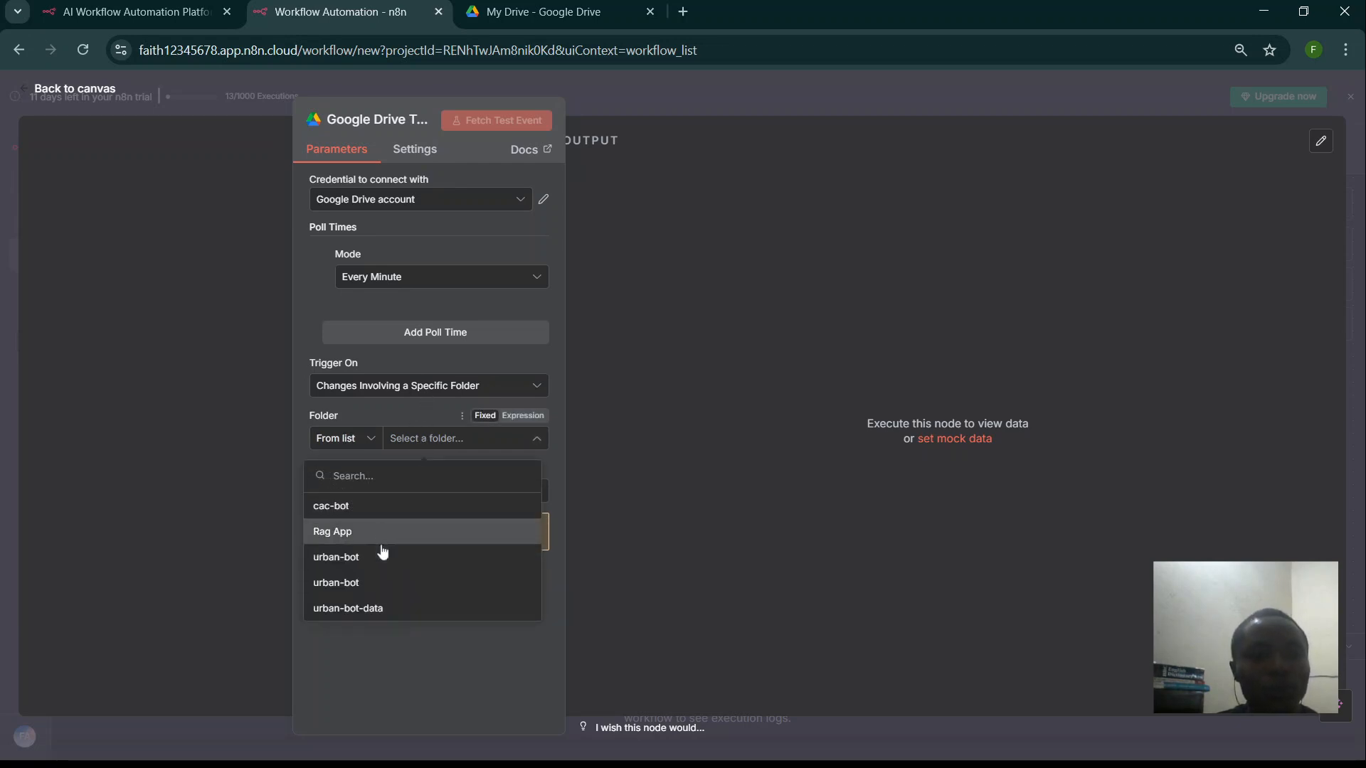
pyautogui.click(370, 606)
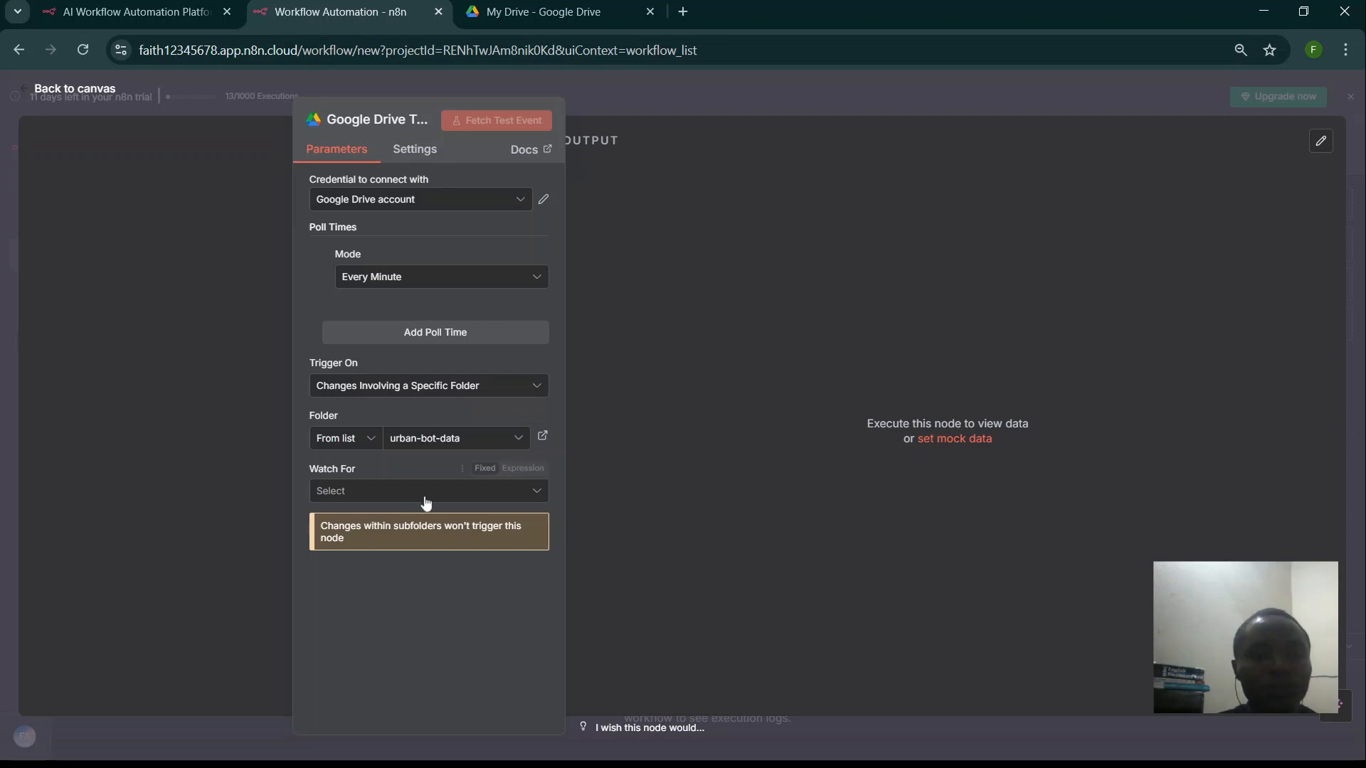
pyautogui.click(363, 498)
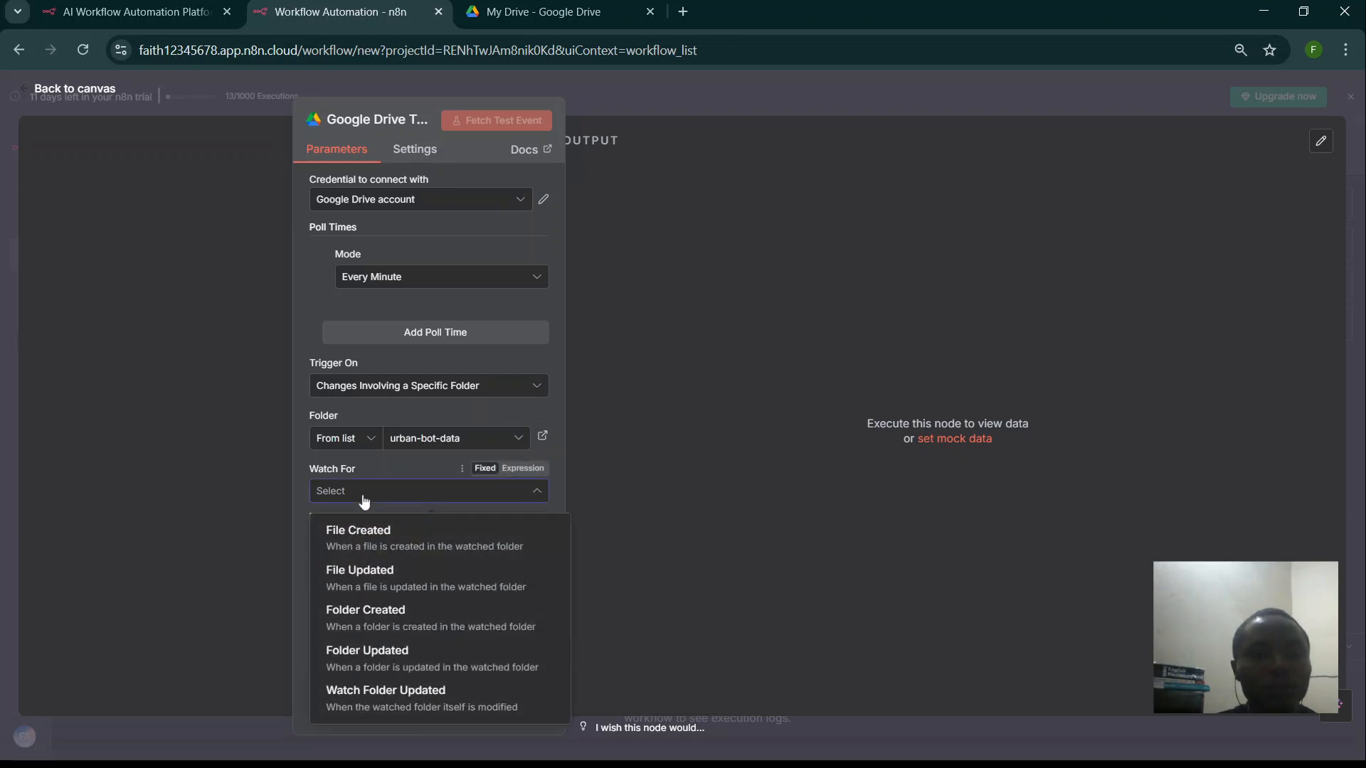
pyautogui.click(376, 534)
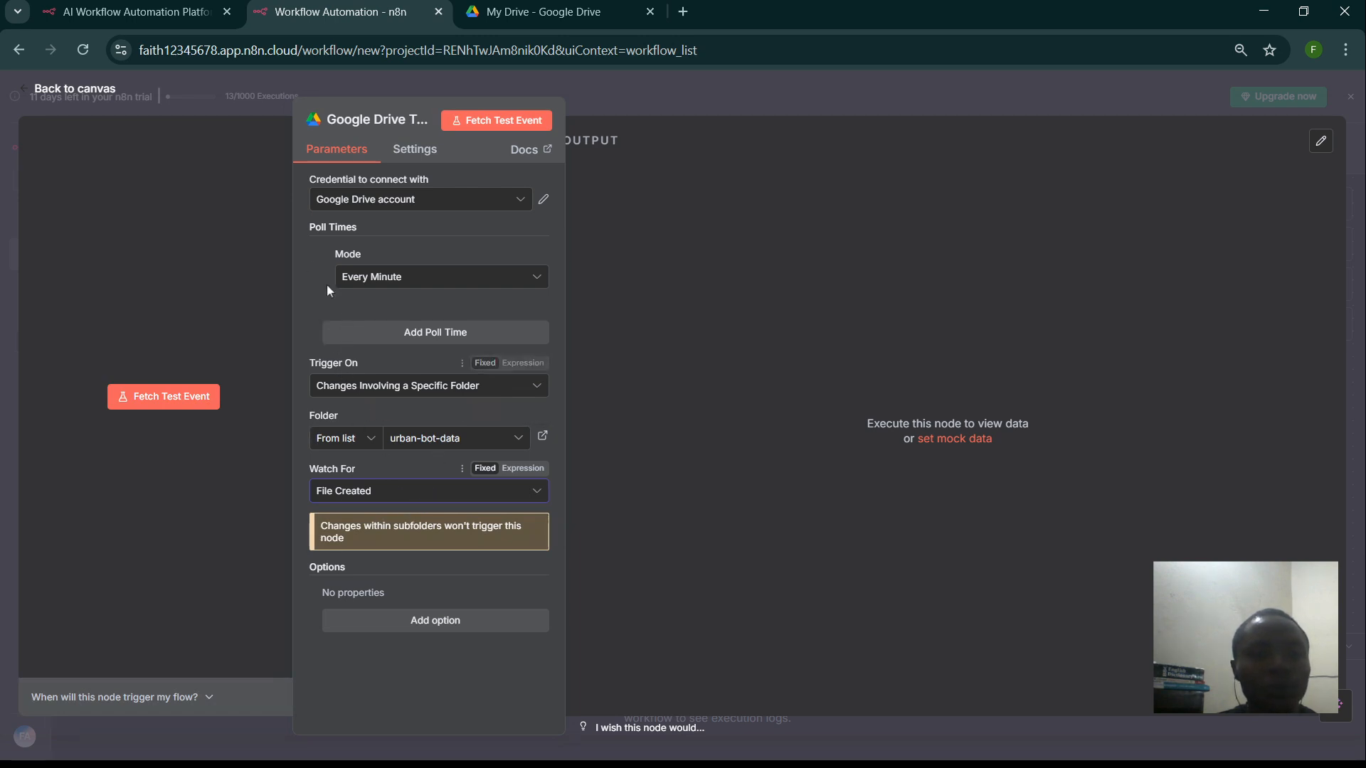
pyautogui.click(223, 97)
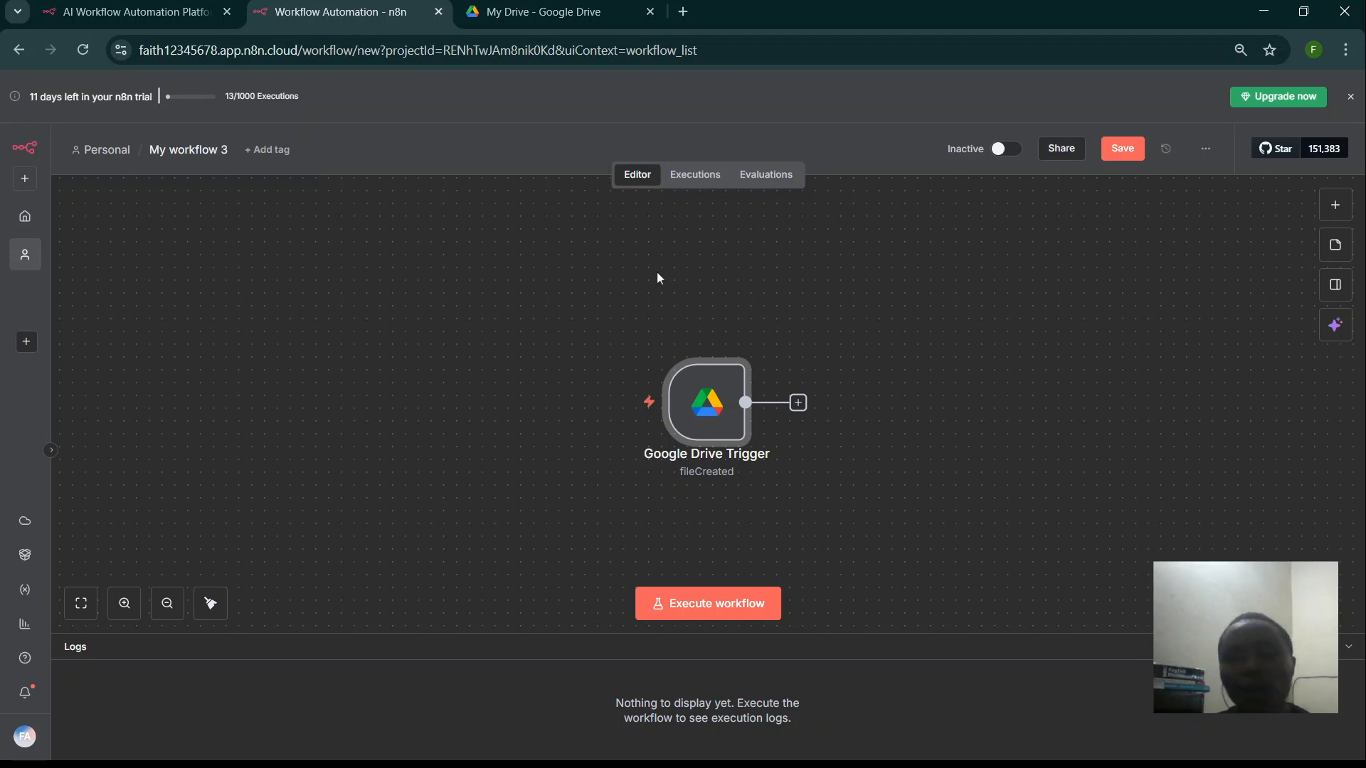
# - Add a step after the trigger, searching 'goo' and choosing Google Drive
pyautogui.click(798, 403)
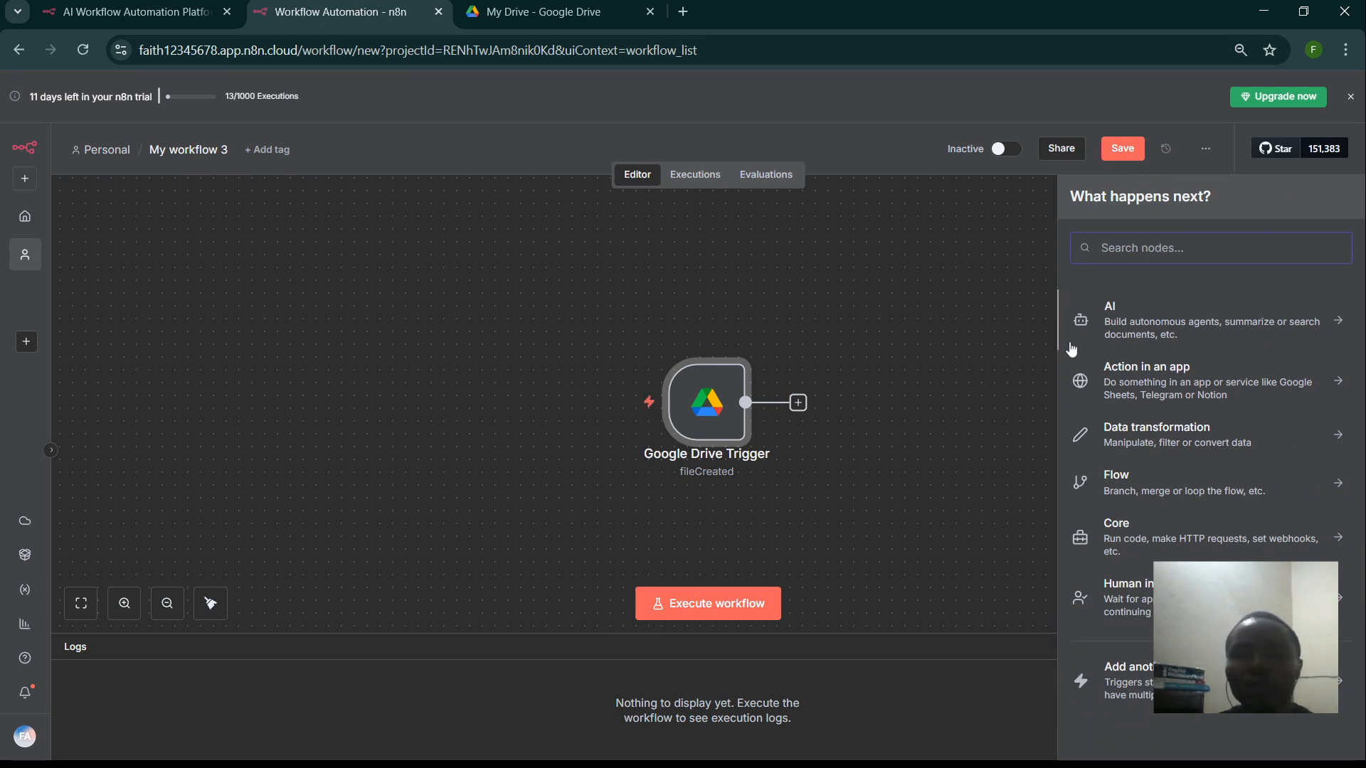
pyautogui.write('downl')
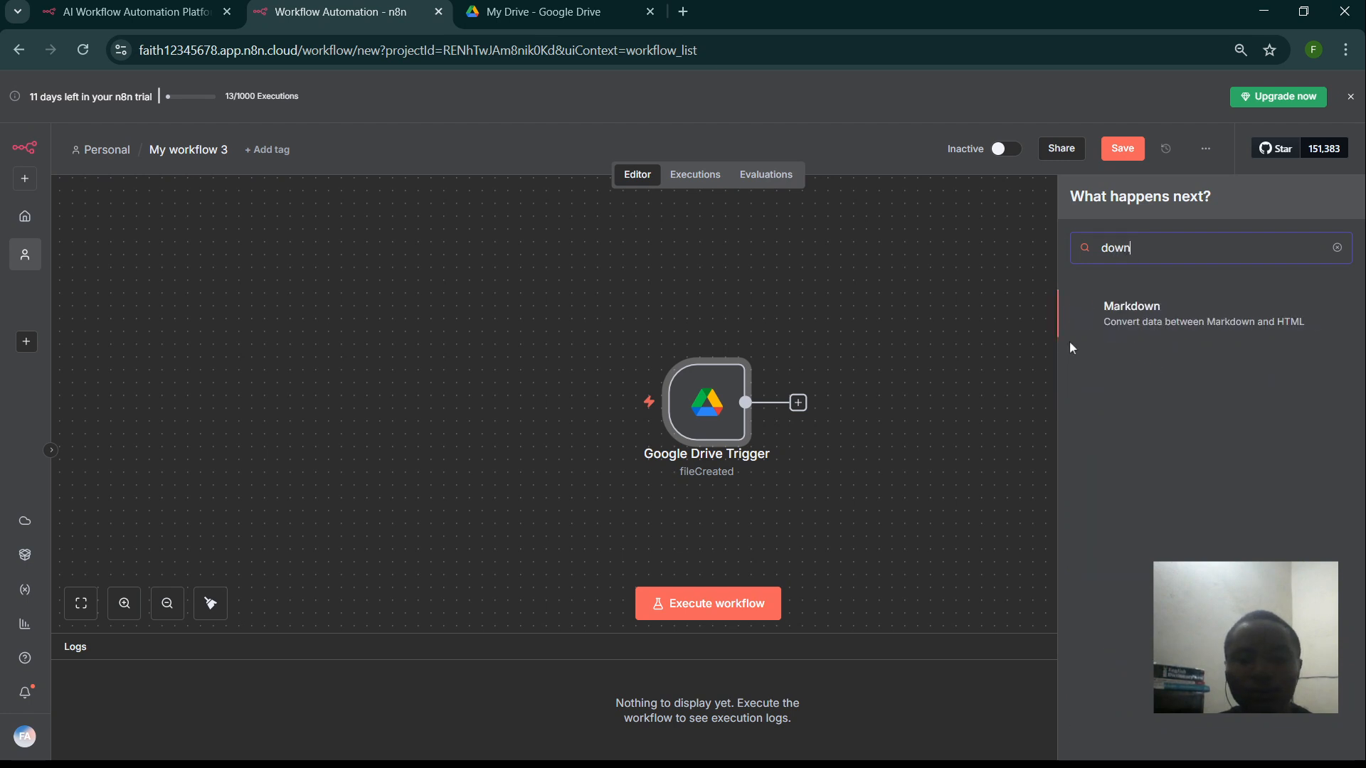
pyautogui.press('BackSpace')
pyautogui.press('BackSpace')
pyautogui.press('BackSpace')
pyautogui.press('BackSpace')
pyautogui.press('BackSpace')
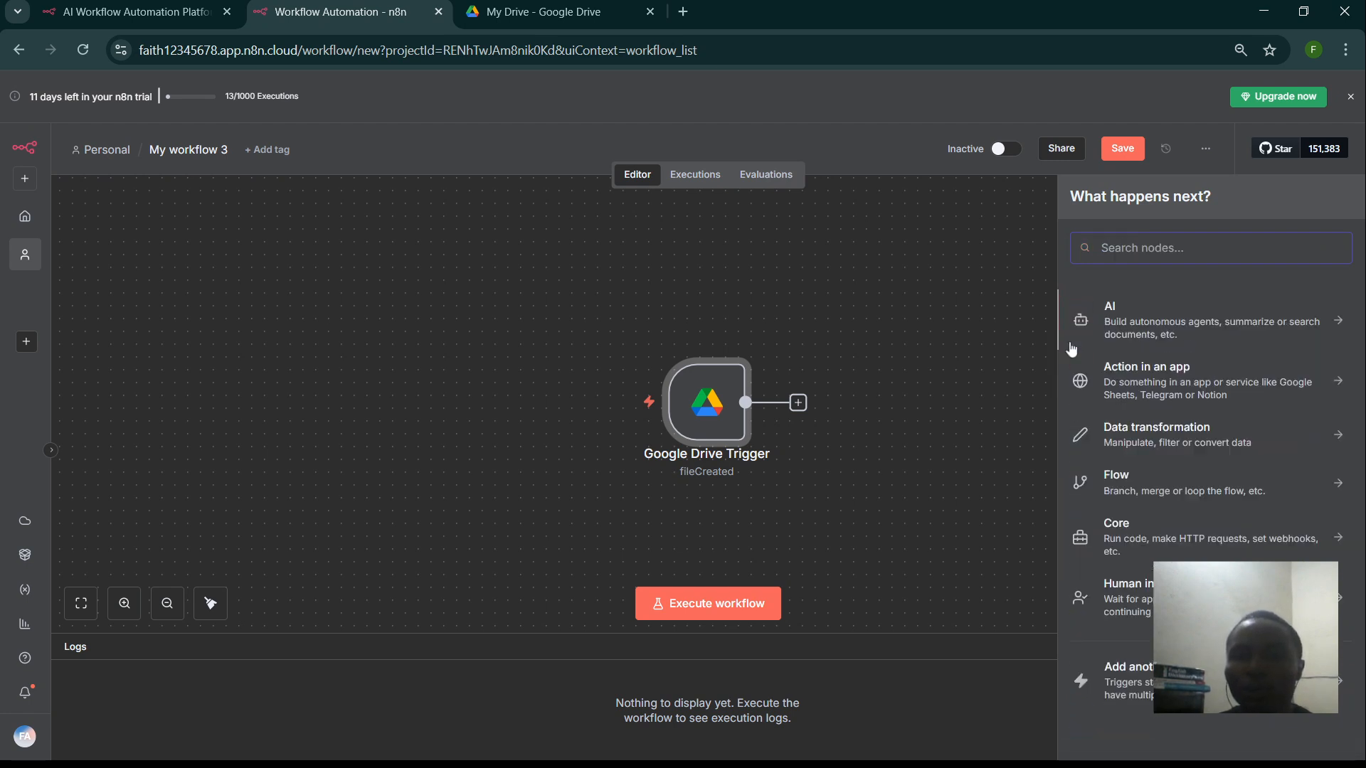
pyautogui.write('goo')
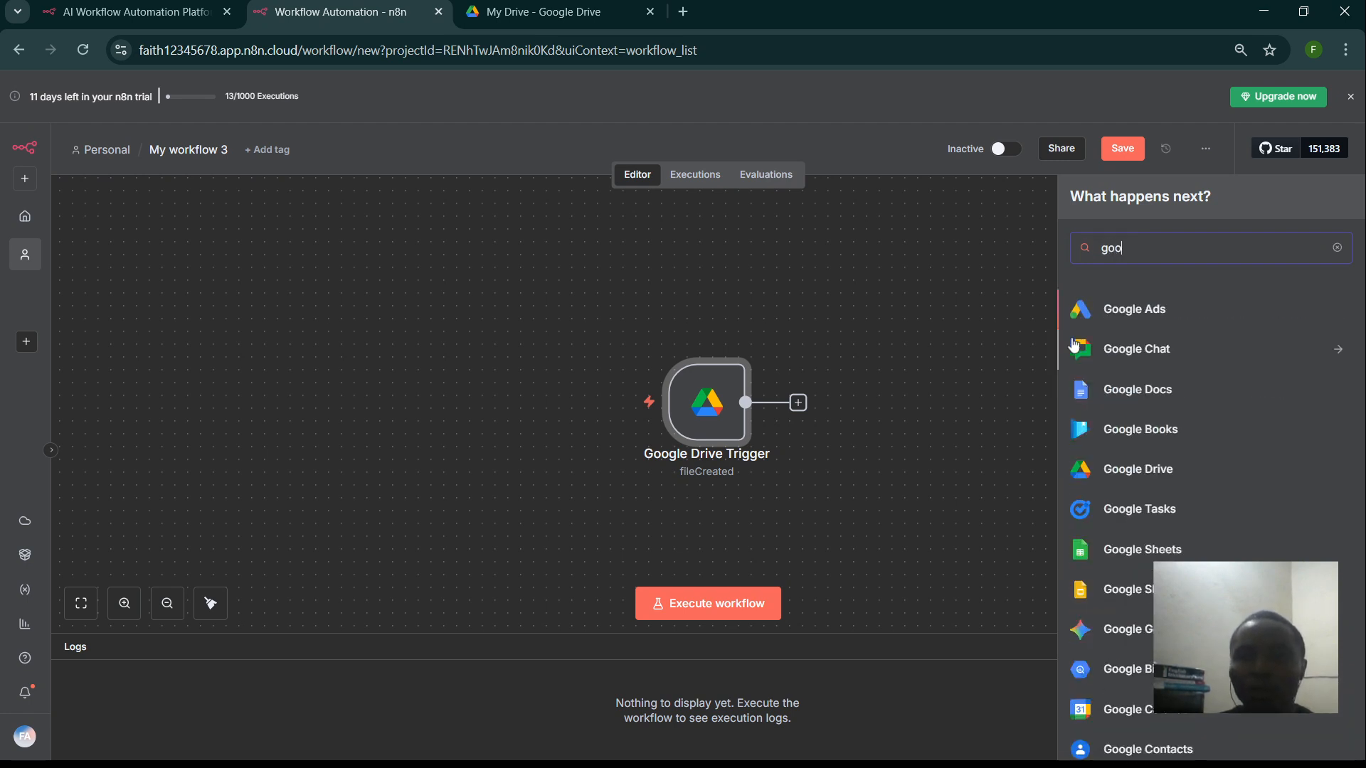
pyautogui.click(1138, 469)
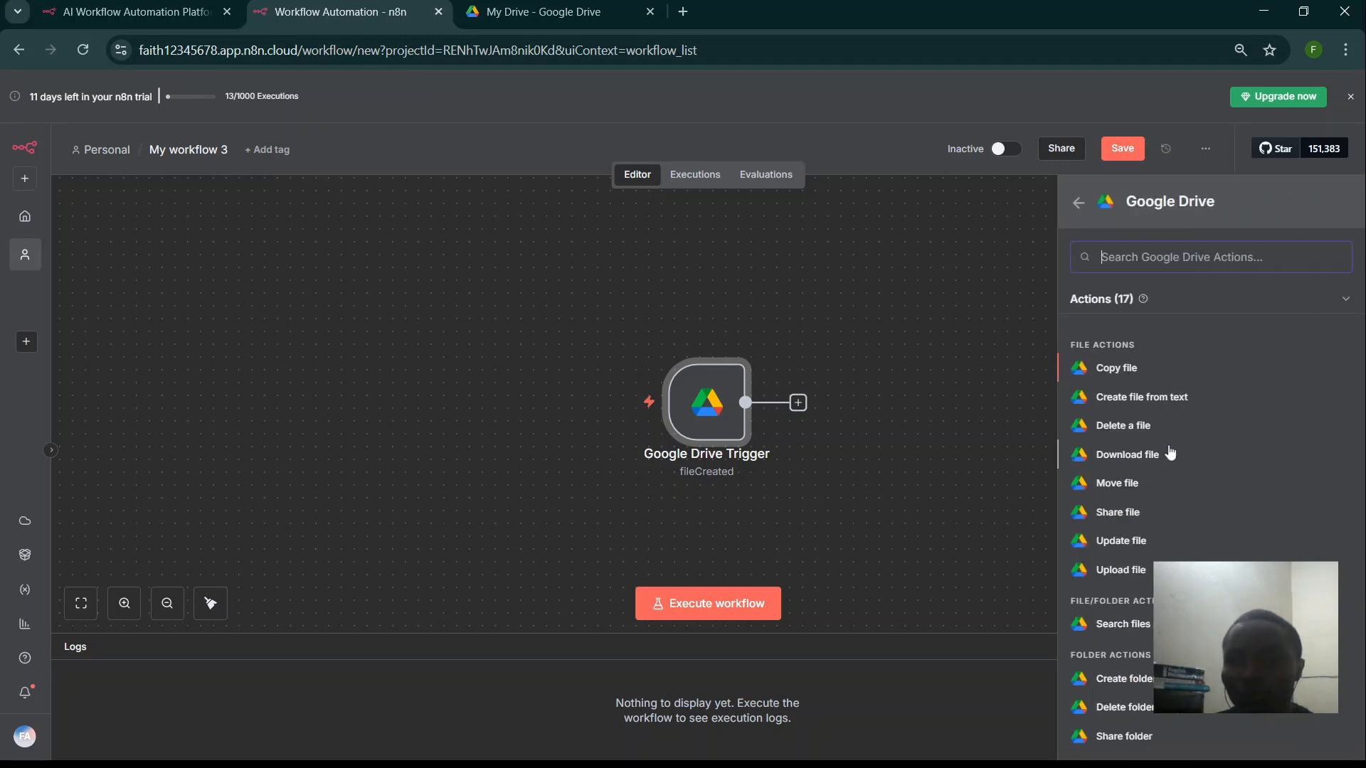
# - Add a Google Drive Download file step with Resource File, leaving the file unselected for now
pyautogui.click(1142, 457)
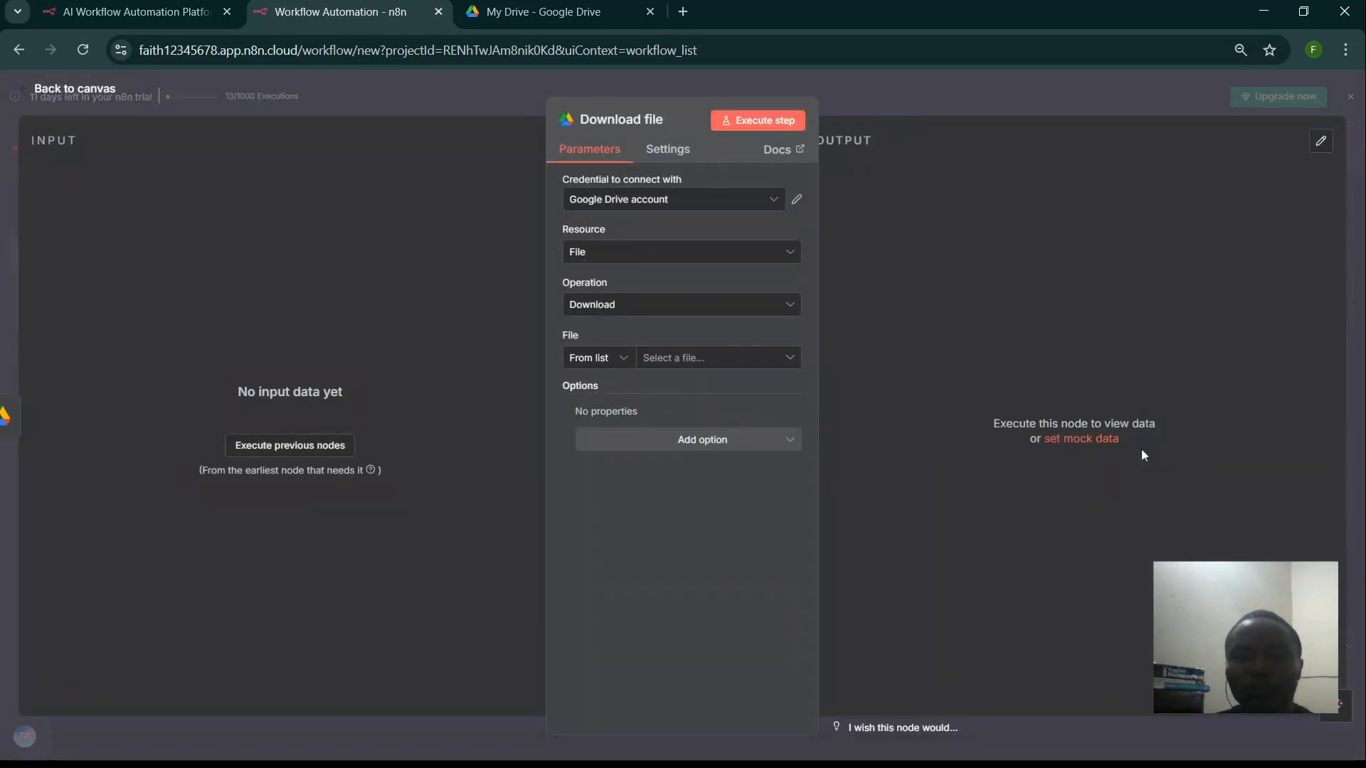
pyautogui.click(665, 252)
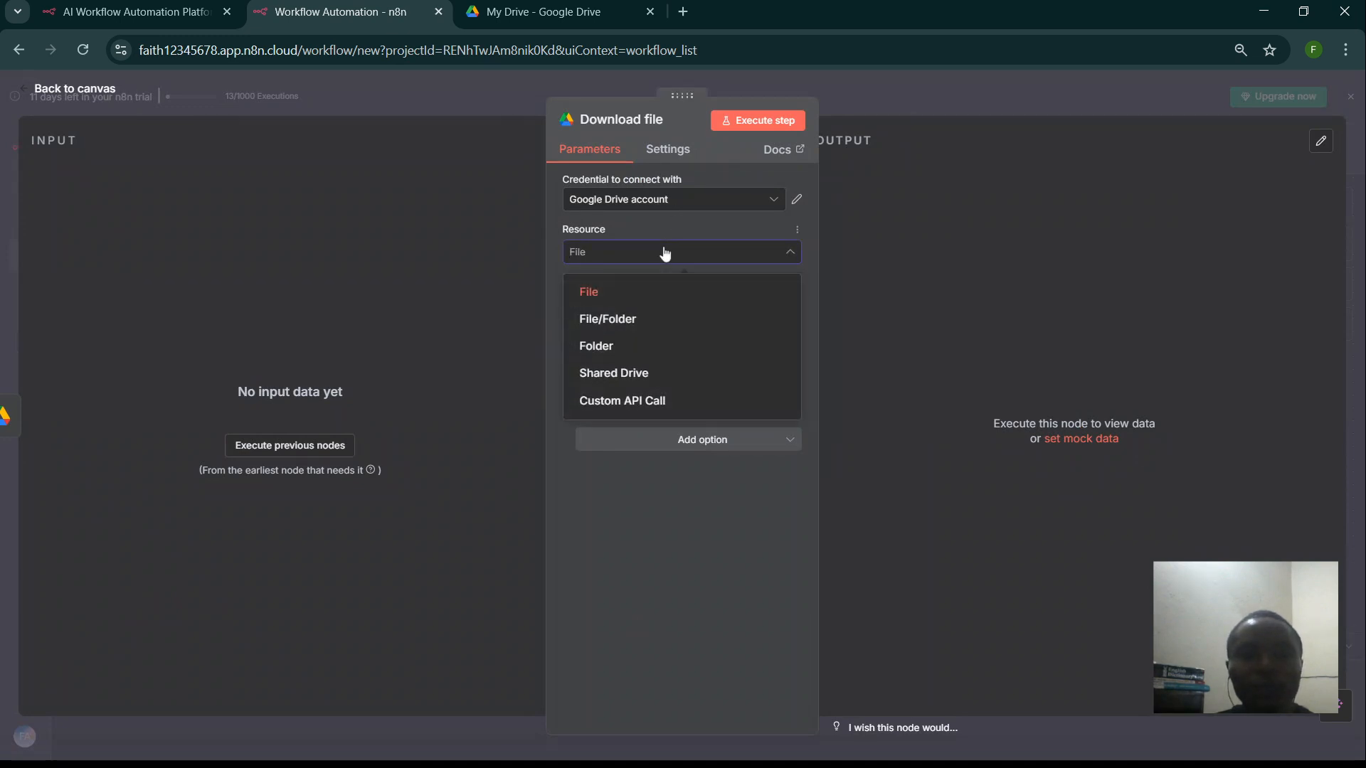
pyautogui.click(665, 253)
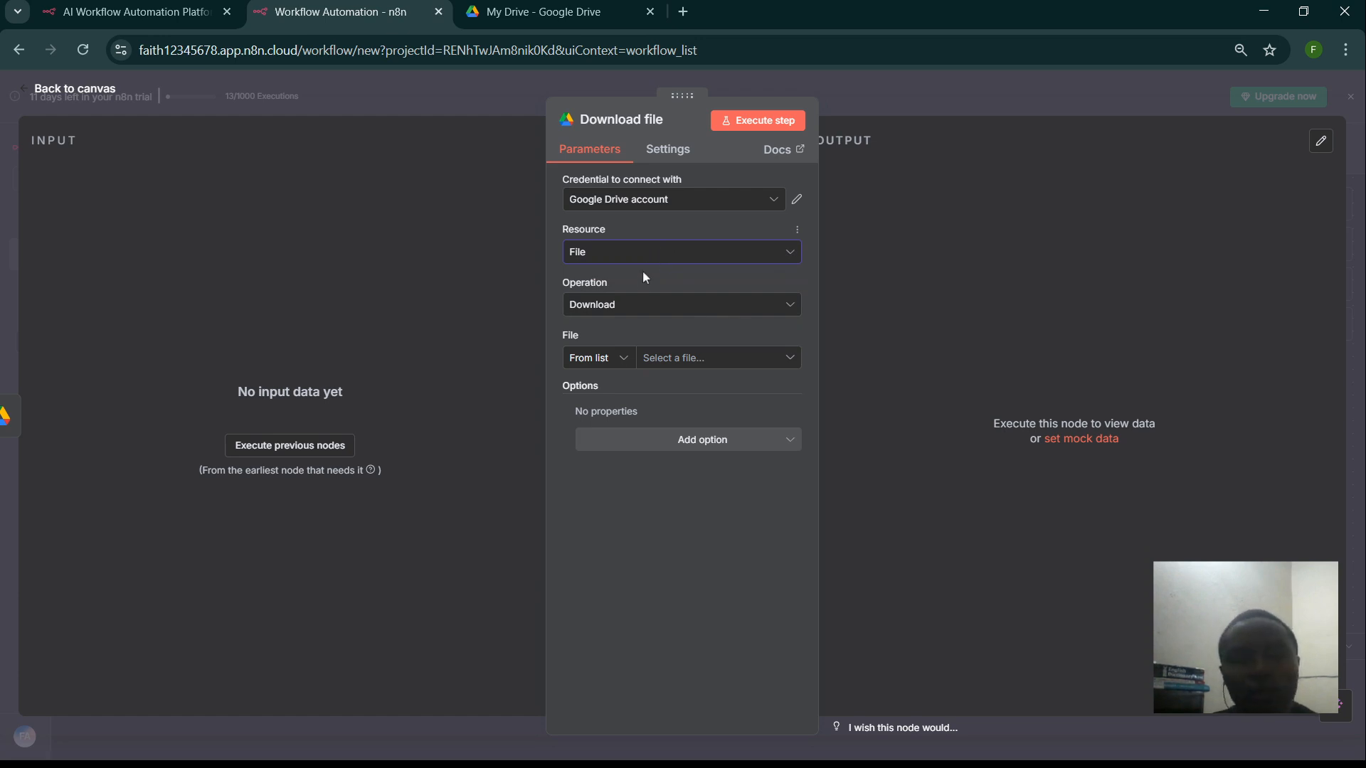
pyautogui.click(676, 362)
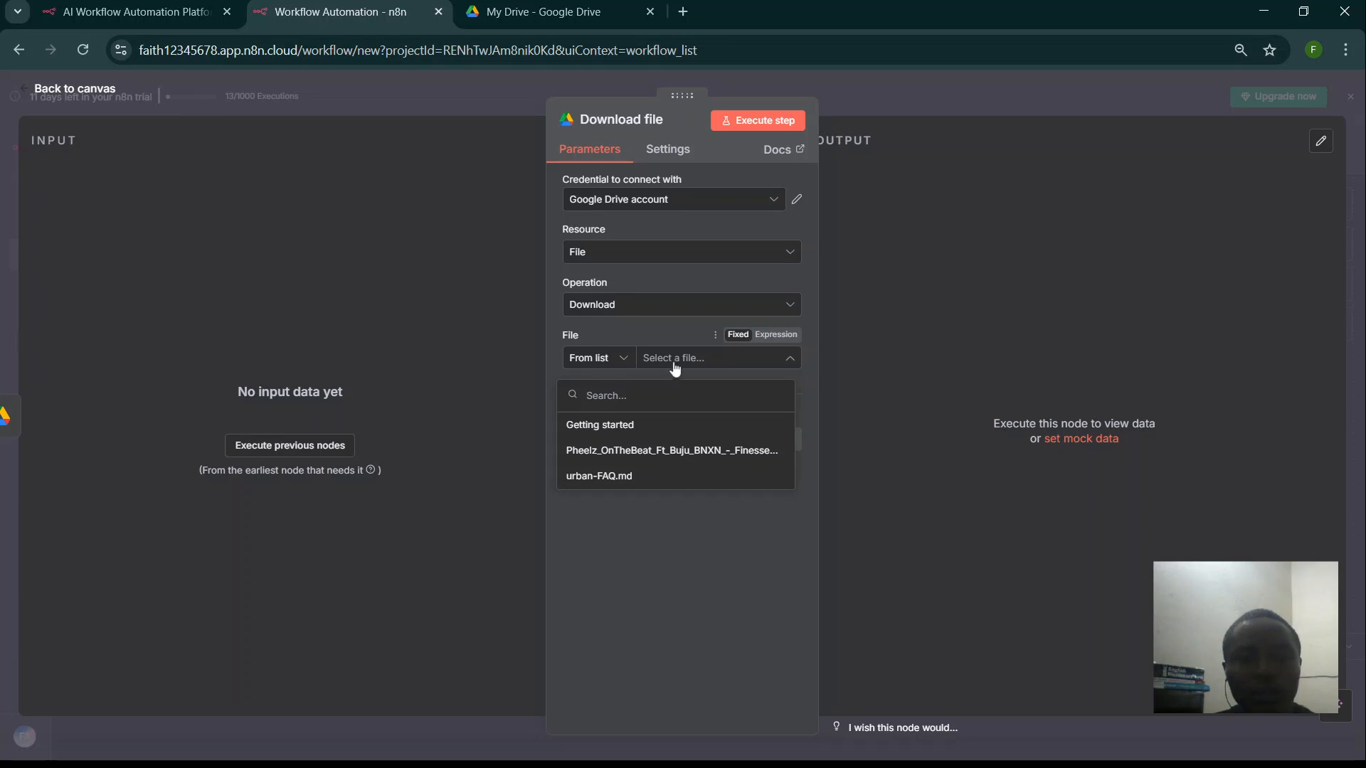
pyautogui.click(647, 335)
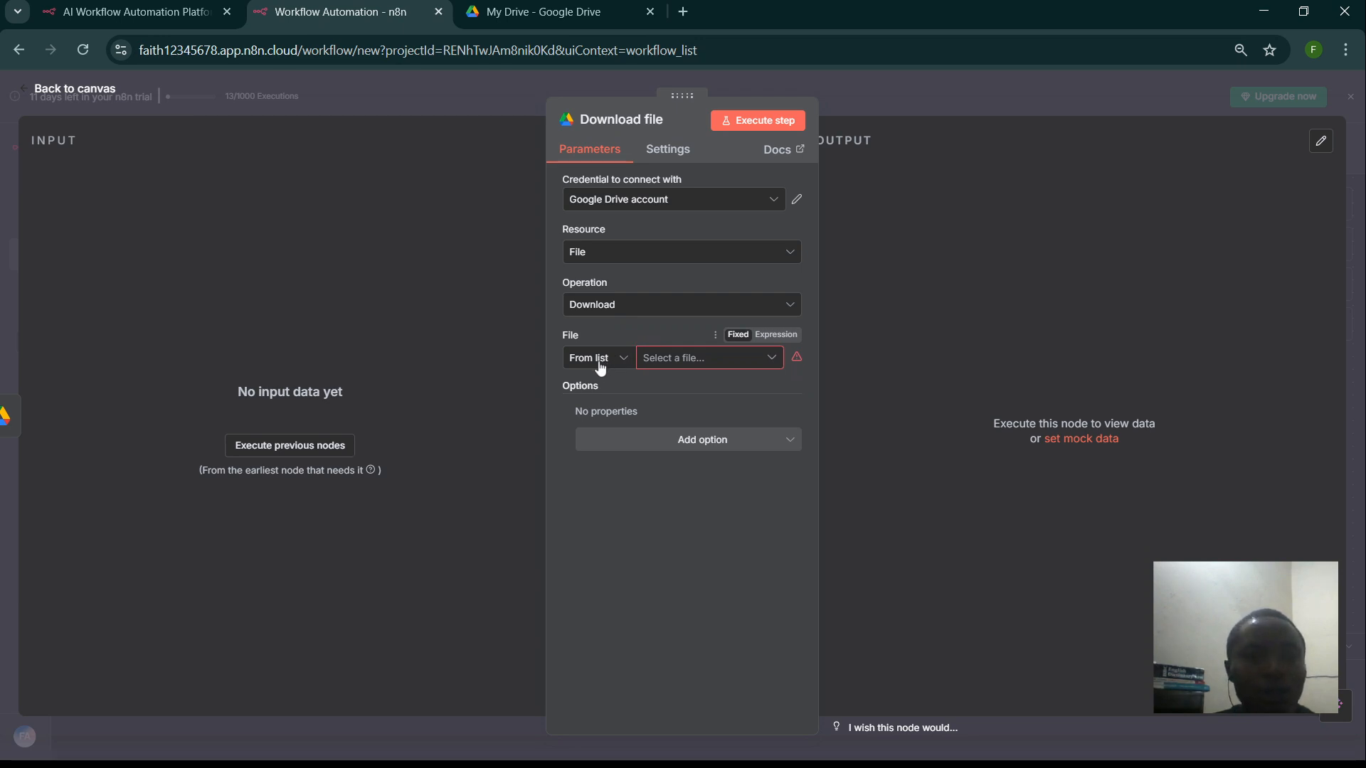
pyautogui.click(313, 457)
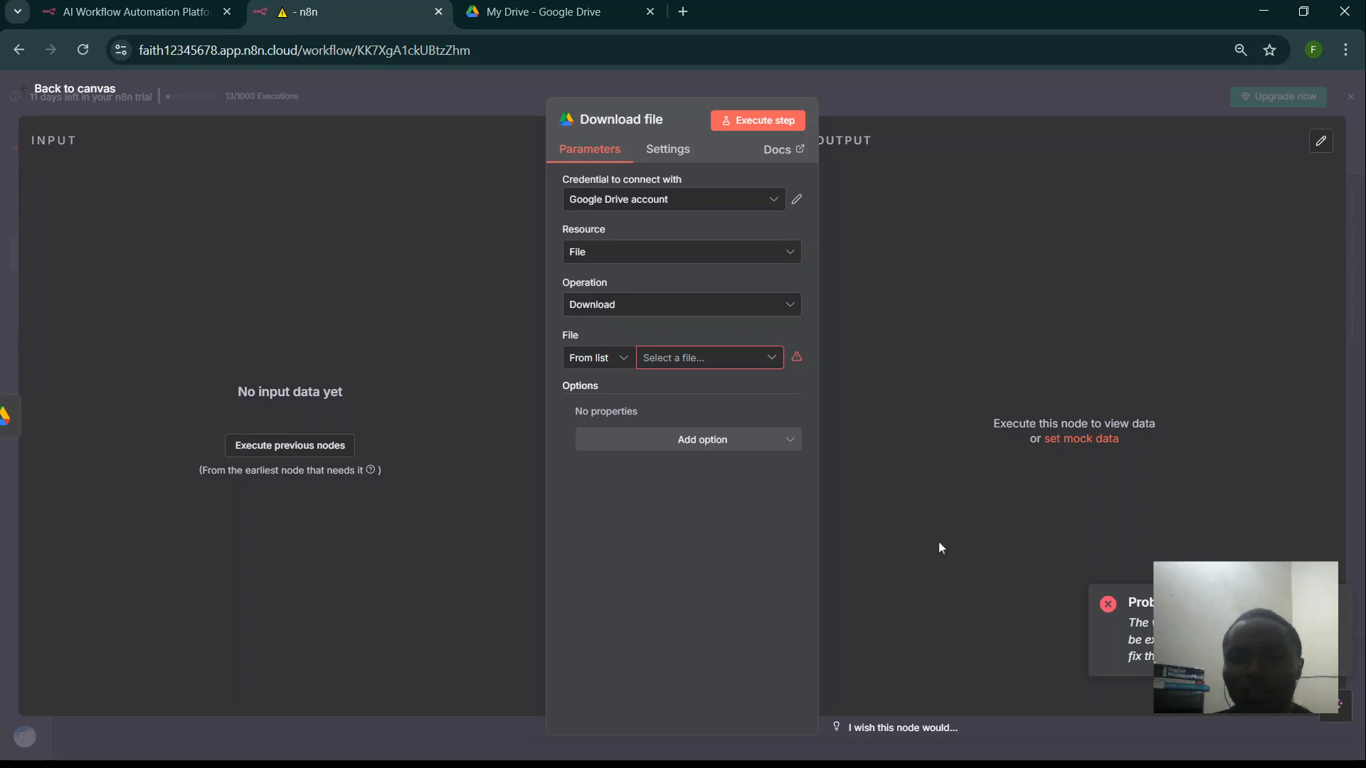
pyautogui.click(611, 357)
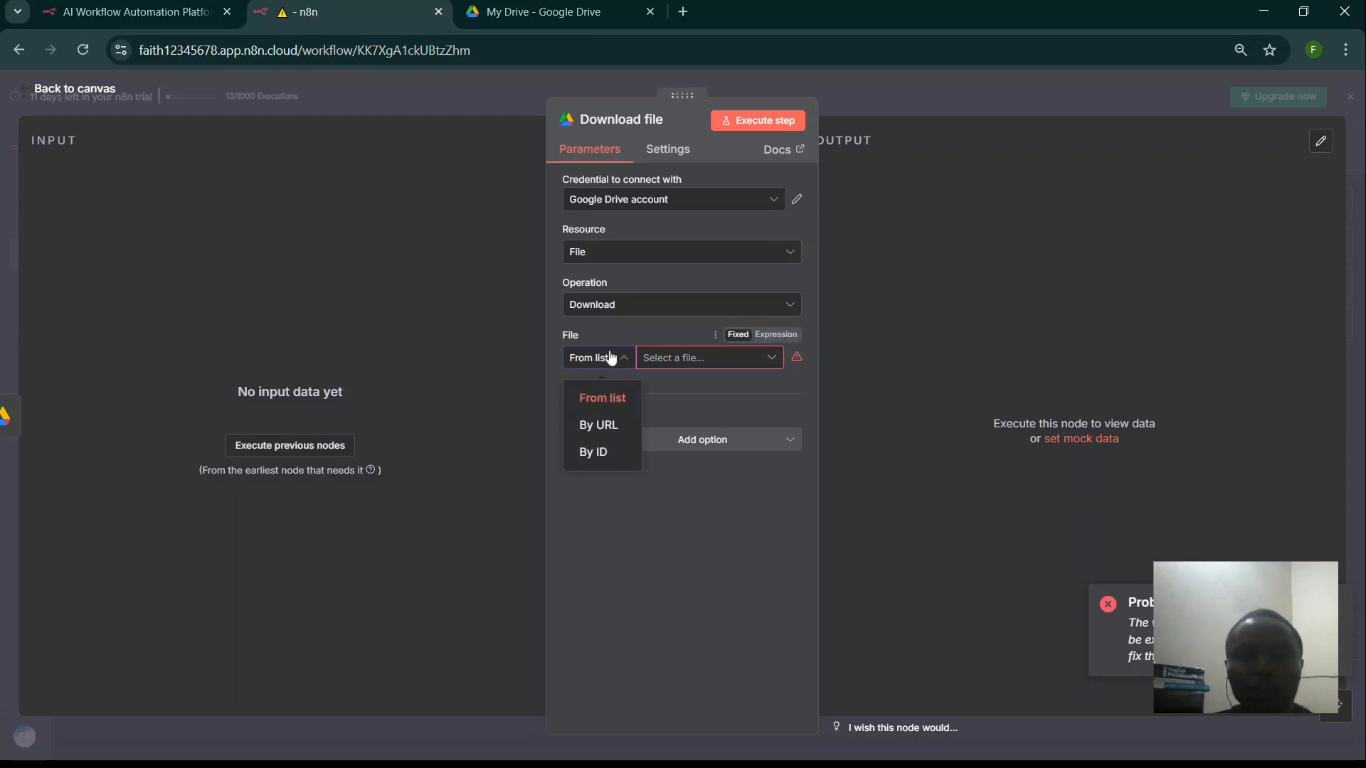
pyautogui.click(610, 357)
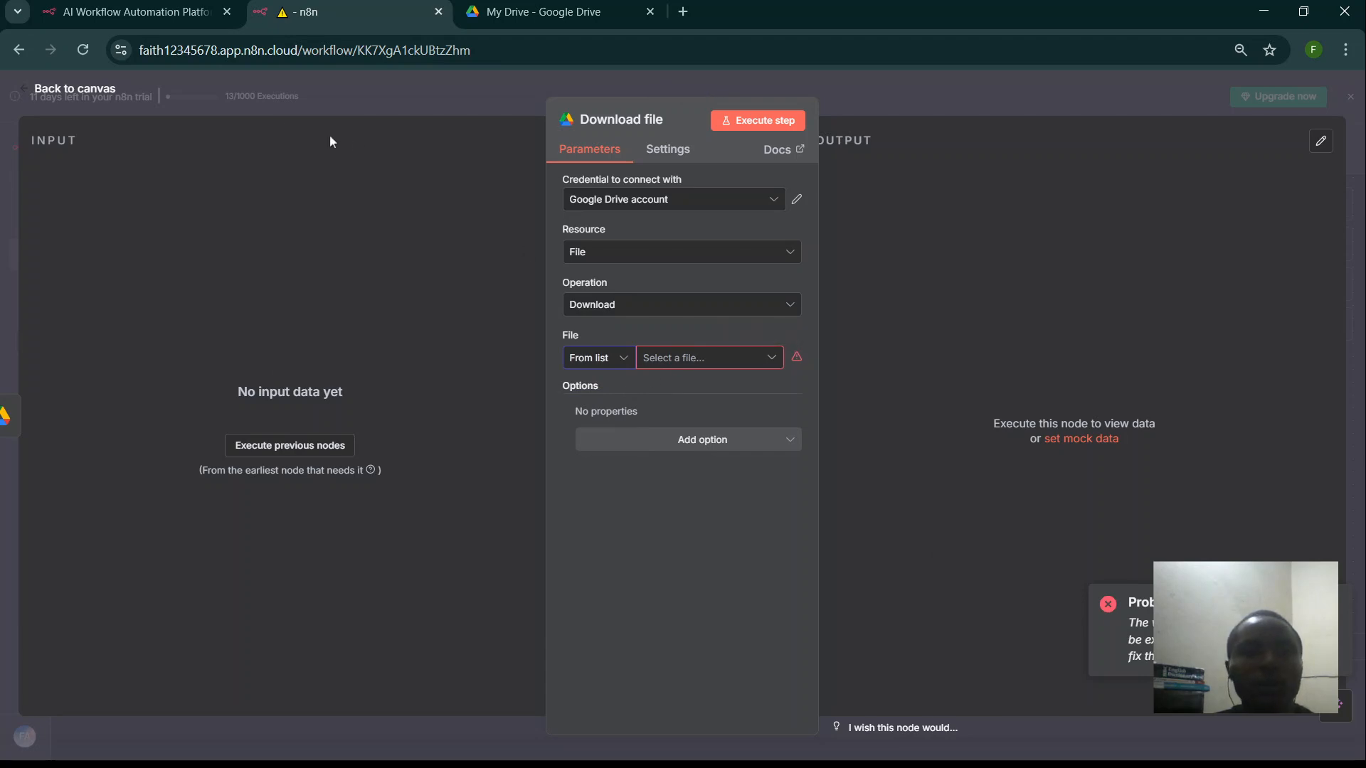
# - Fetch a test event in the Google Drive Trigger, then select the Download file node
pyautogui.click(278, 88)
pyautogui.doubleClick(701, 399)
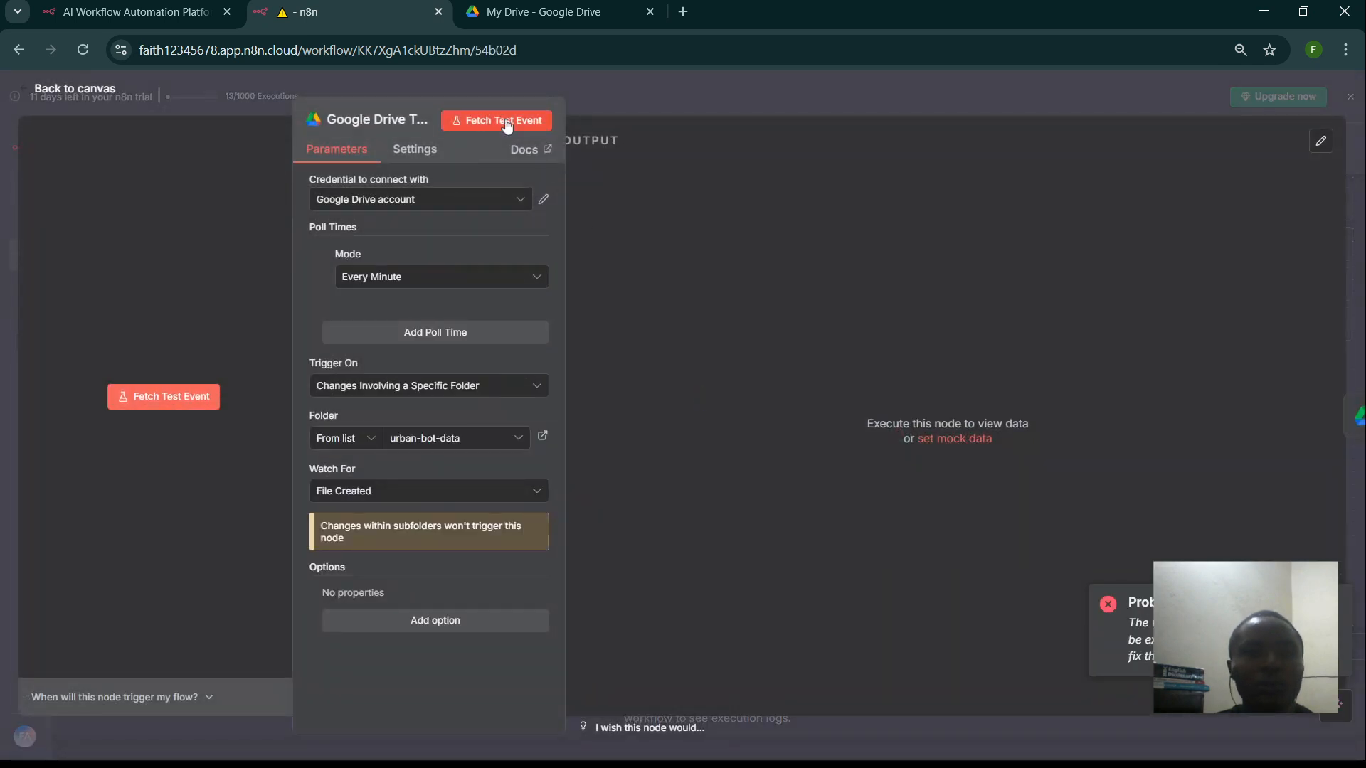
pyautogui.click(506, 121)
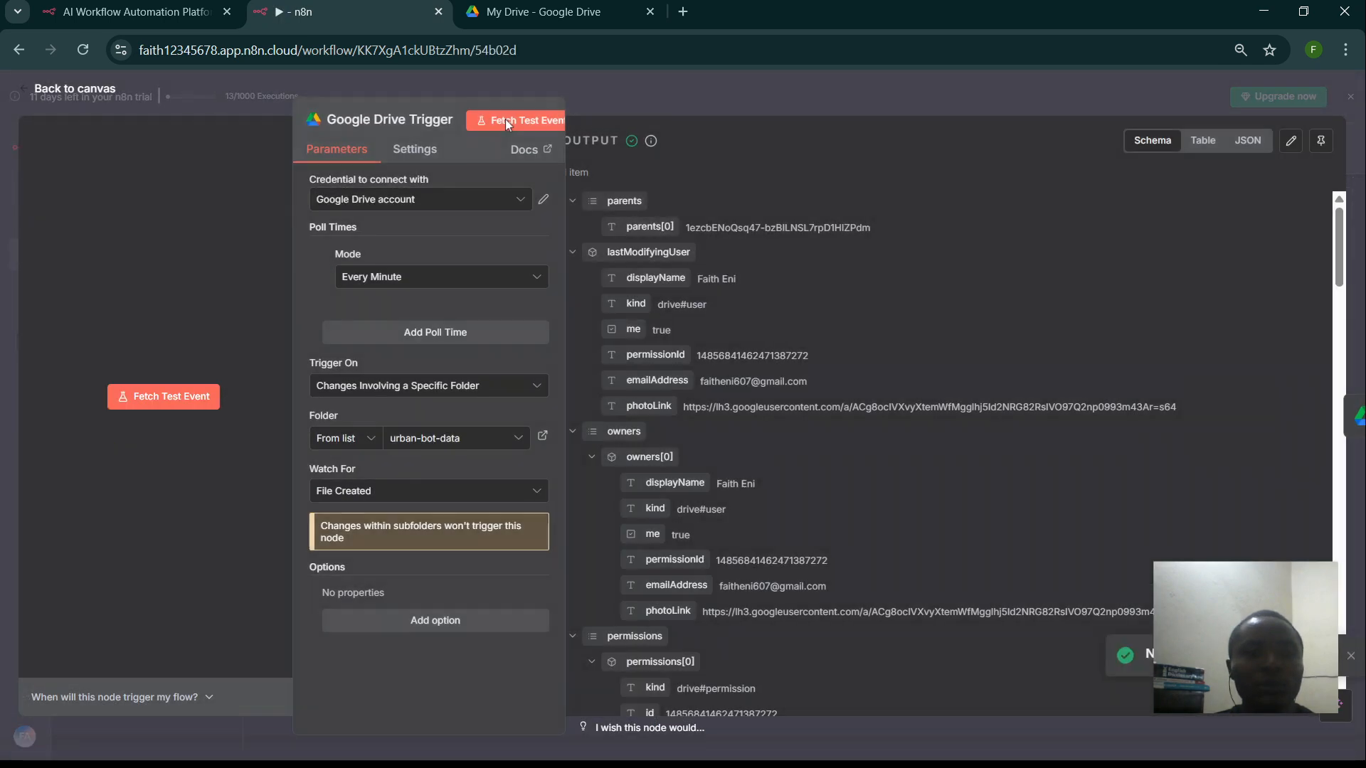
pyautogui.click(186, 84)
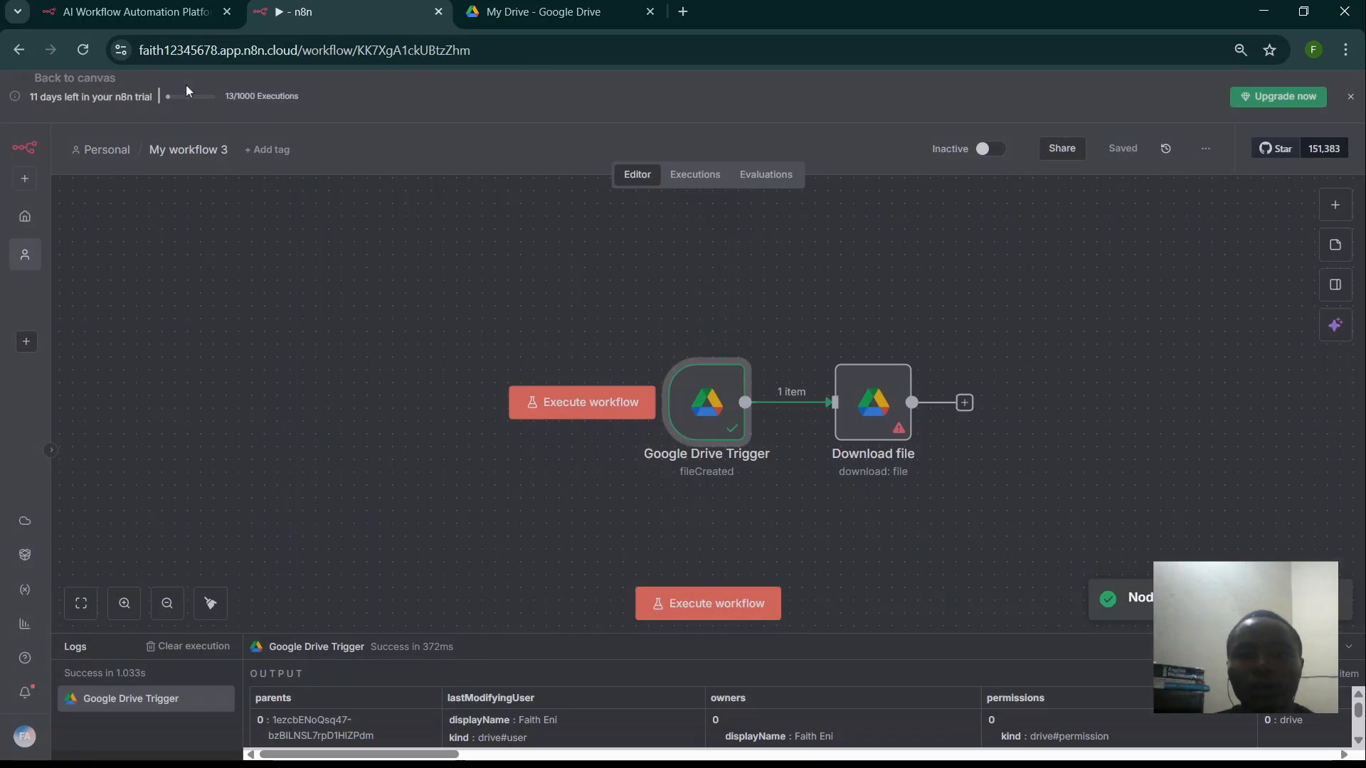
pyautogui.click(863, 413)
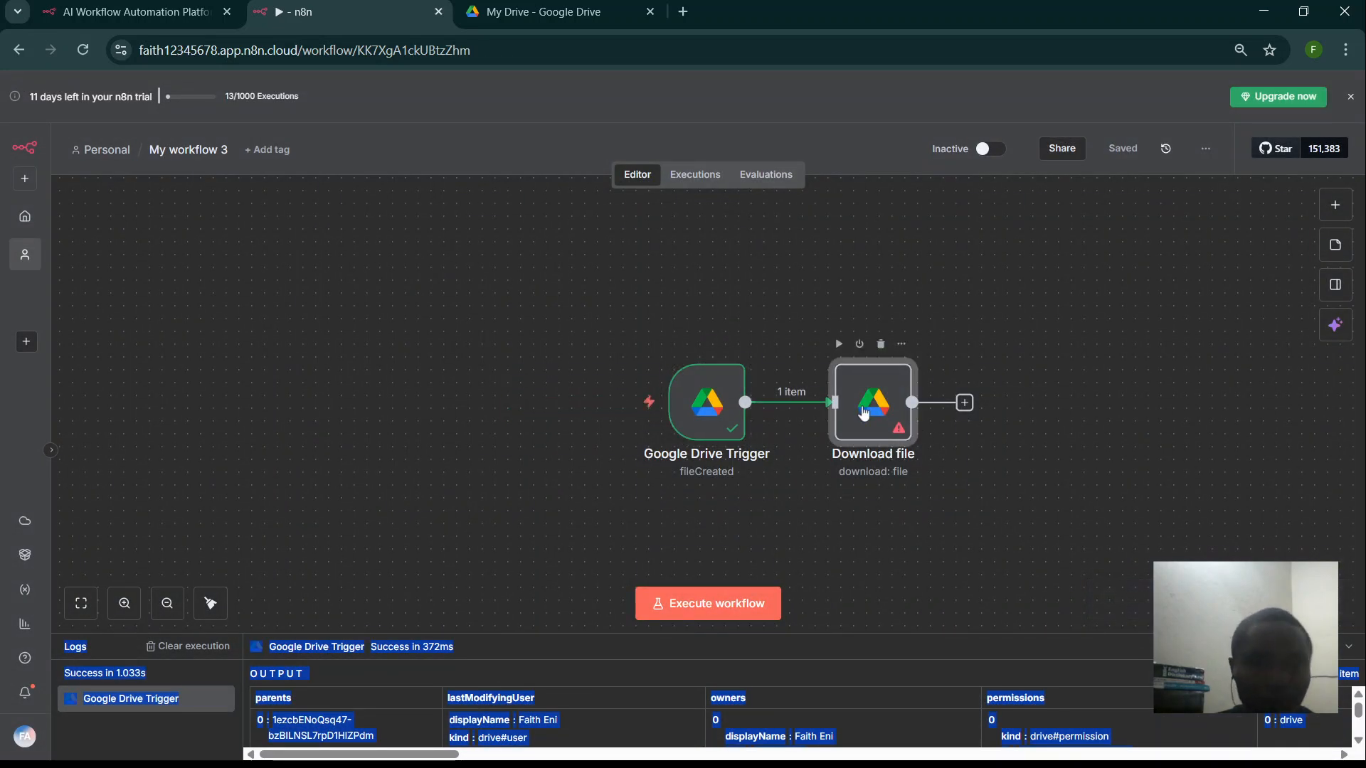
# - In the Download file step, switch the File field to By ID
pyautogui.doubleClick(862, 412)
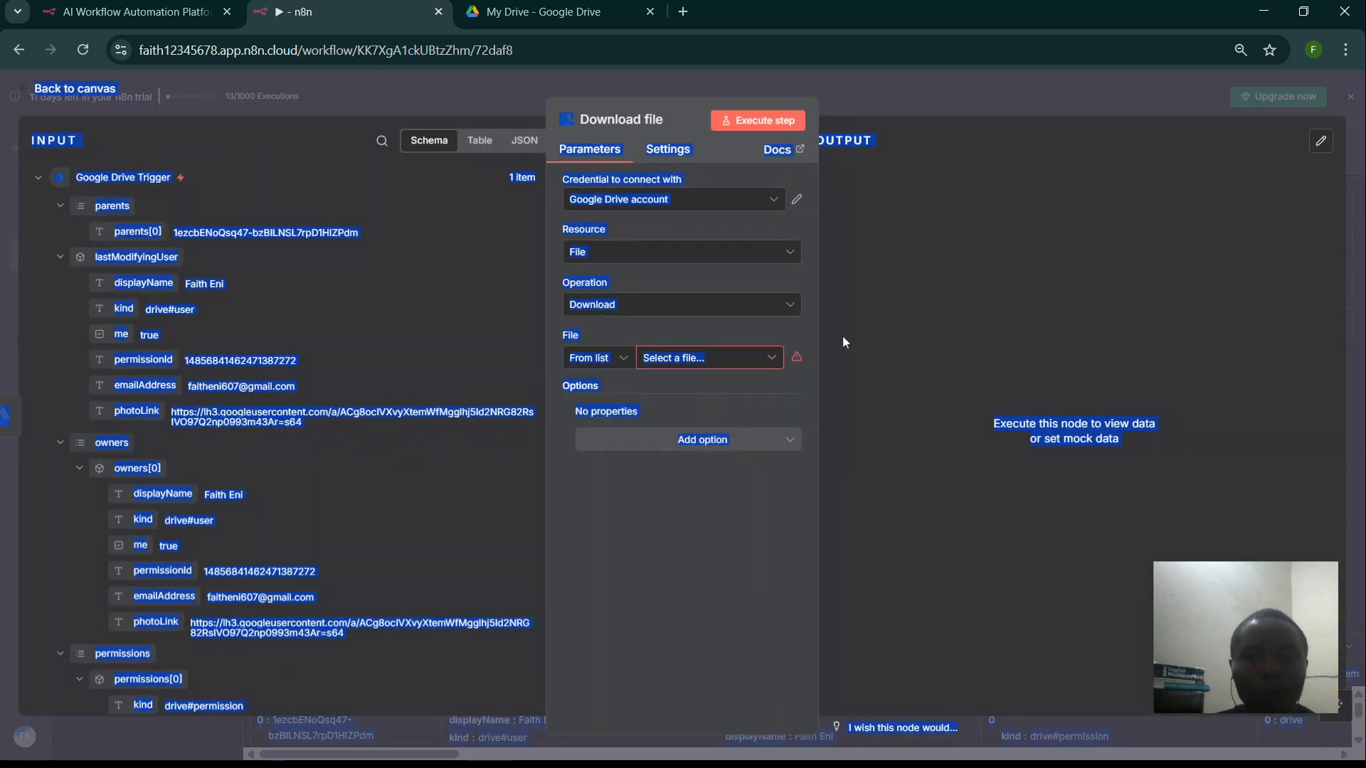
pyautogui.click(842, 335)
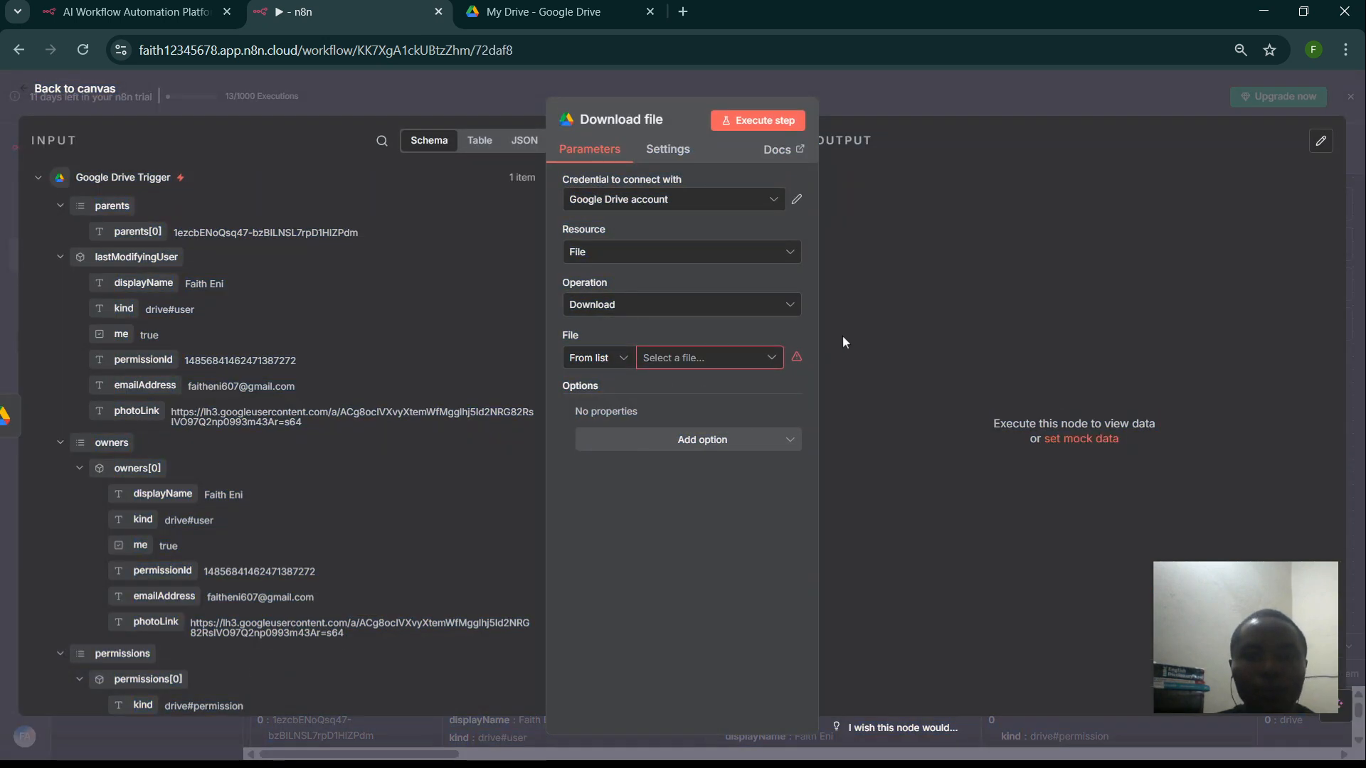
pyautogui.click(701, 363)
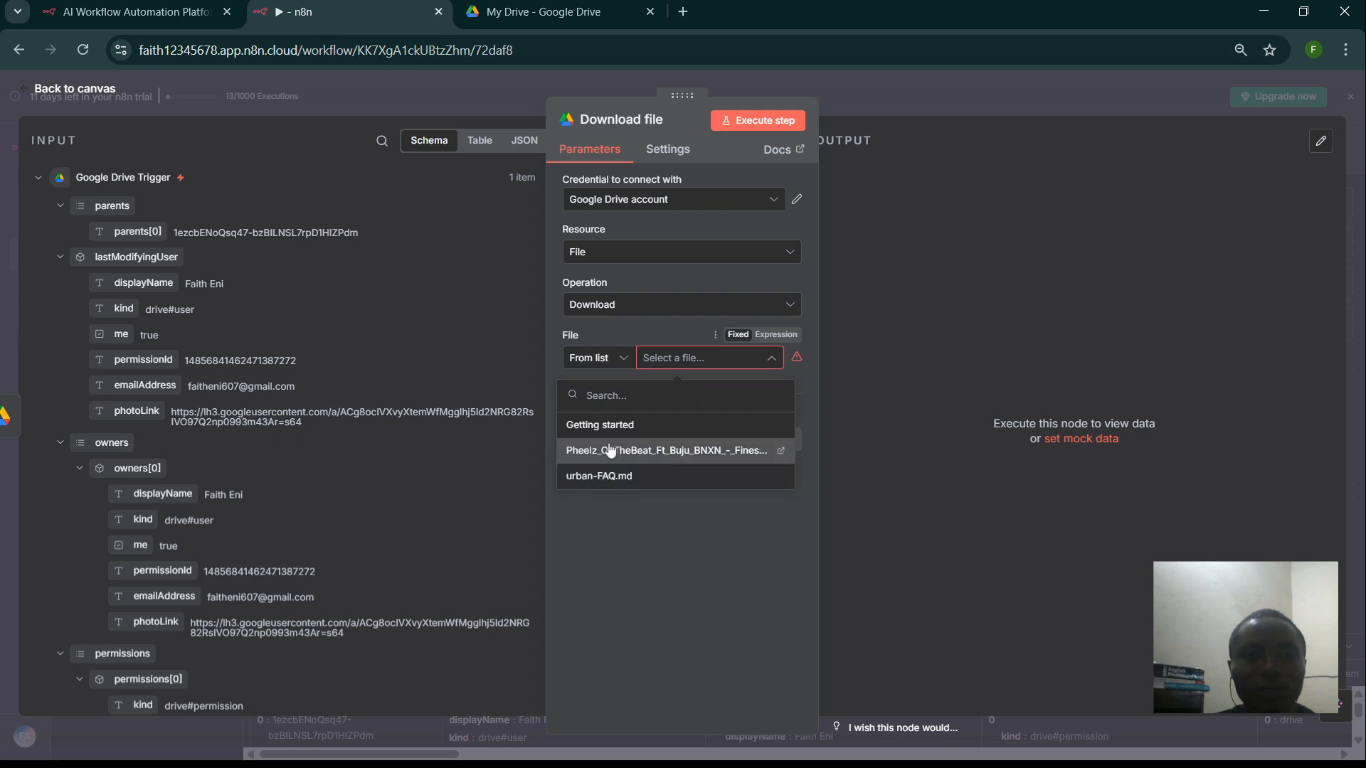
pyautogui.click(607, 365)
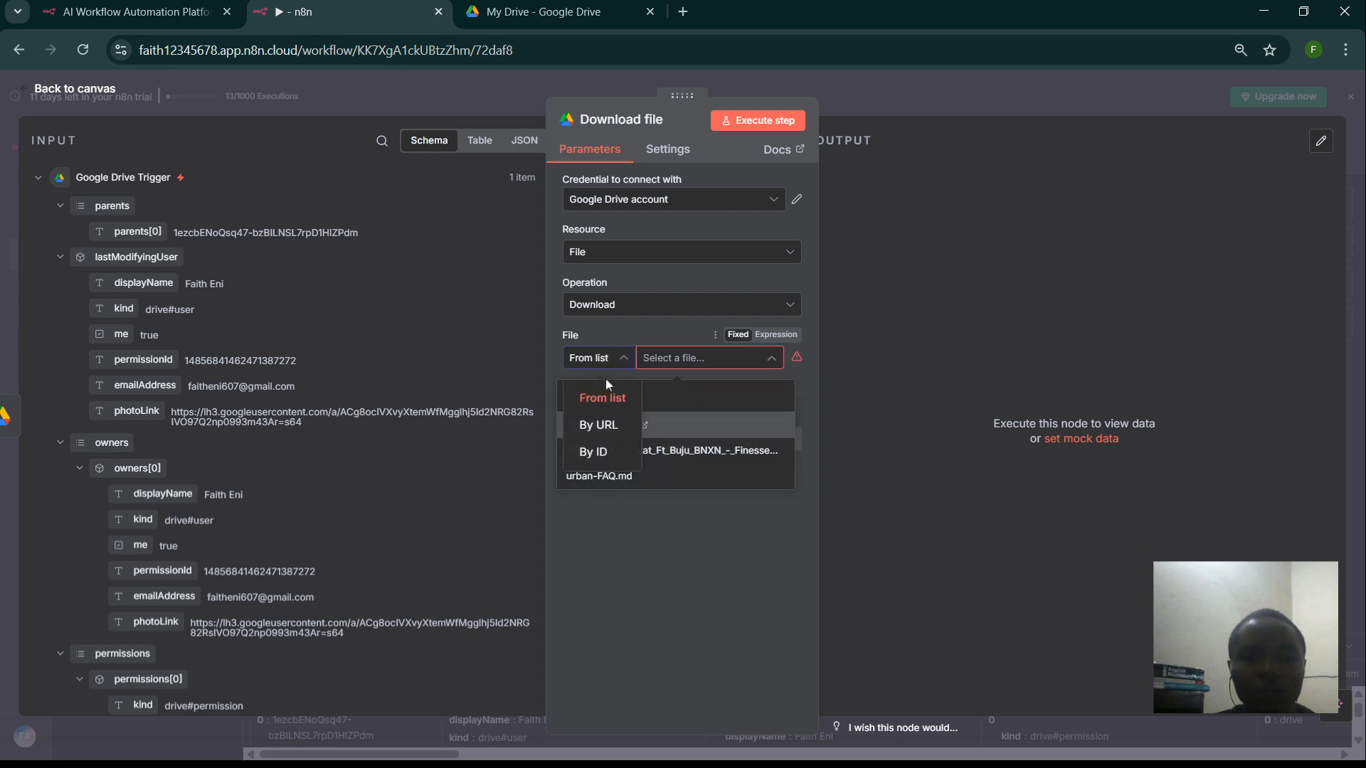
pyautogui.click(587, 451)
# - Map the trigger's id field into File ID as {{ $json.id }} and return to the canvas
pyautogui.scroll(-5, 326, 534)
pyautogui.scroll(-2, 327, 535)
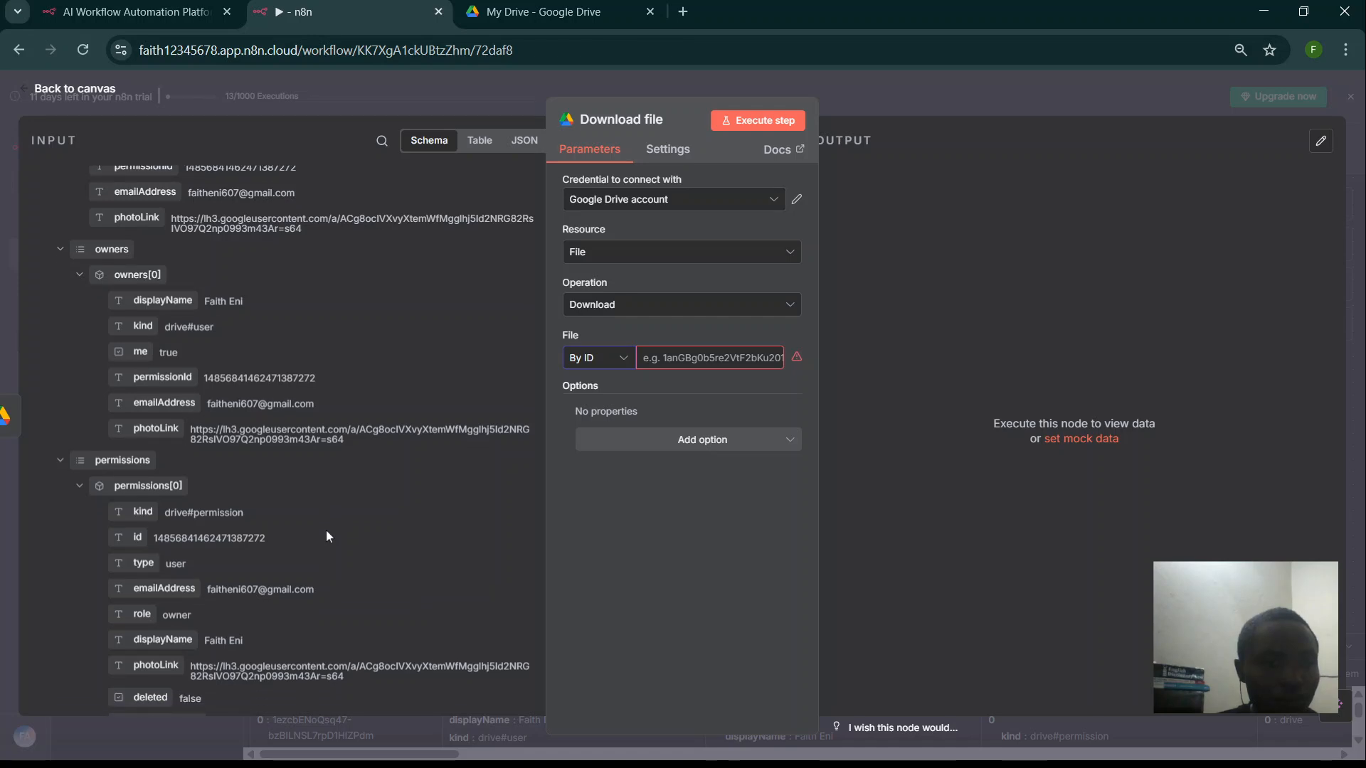
pyautogui.scroll(-5, 326, 535)
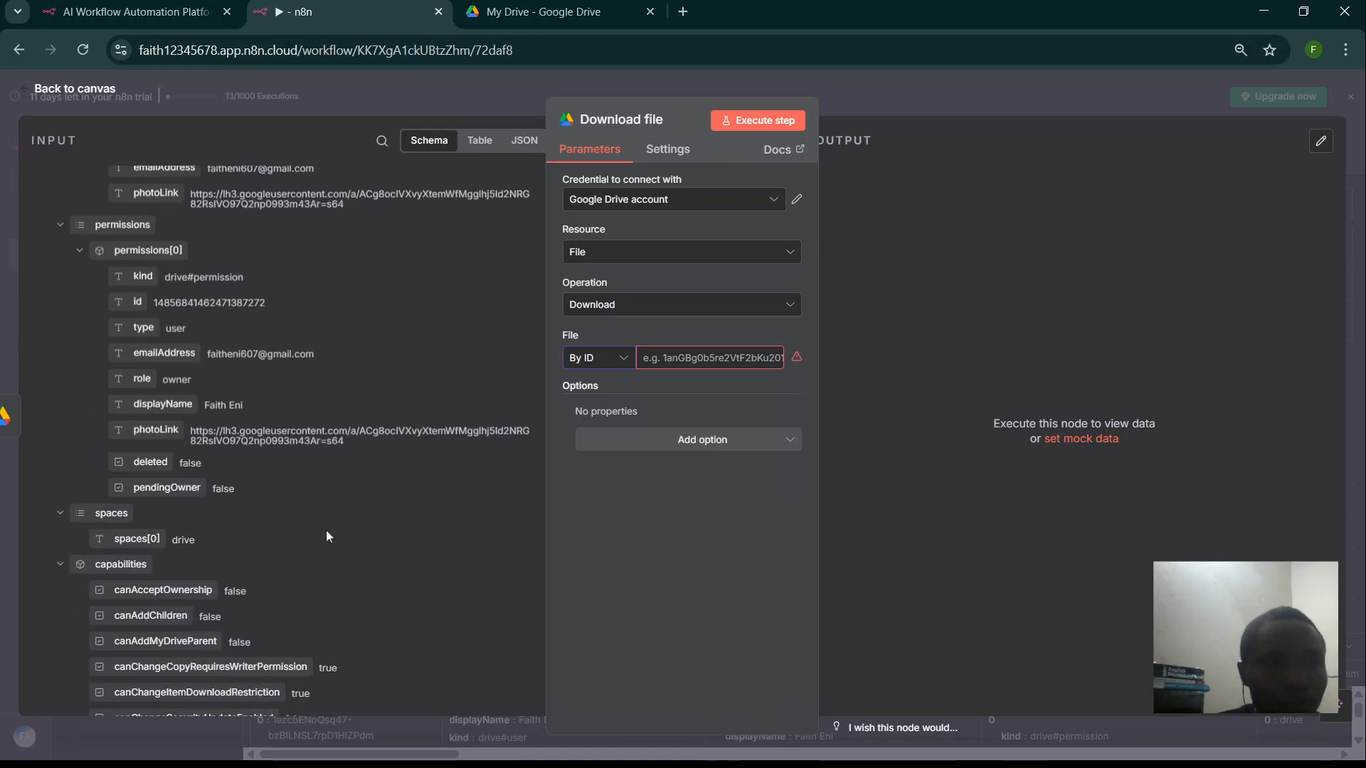
pyautogui.scroll(-1, 328, 535)
pyautogui.scroll(-5, 327, 531)
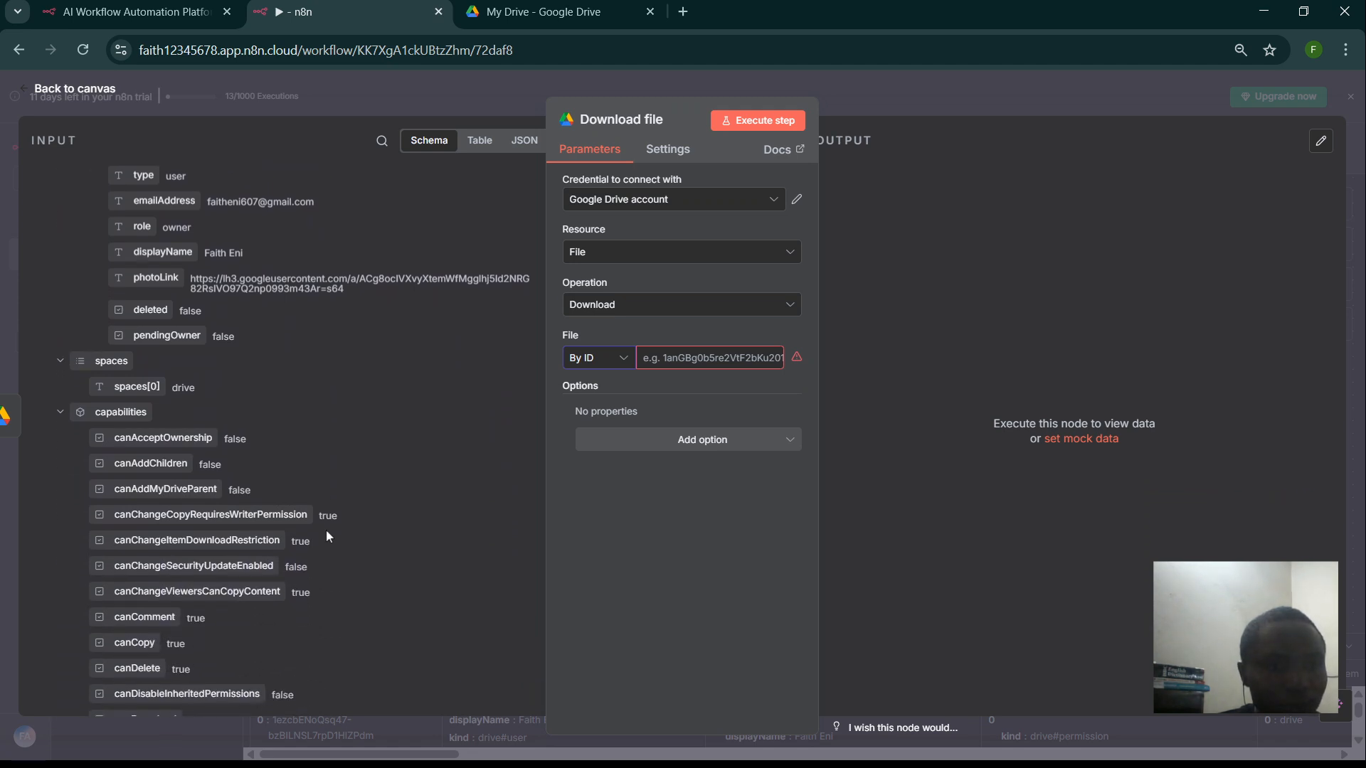
pyautogui.scroll(-4, 326, 530)
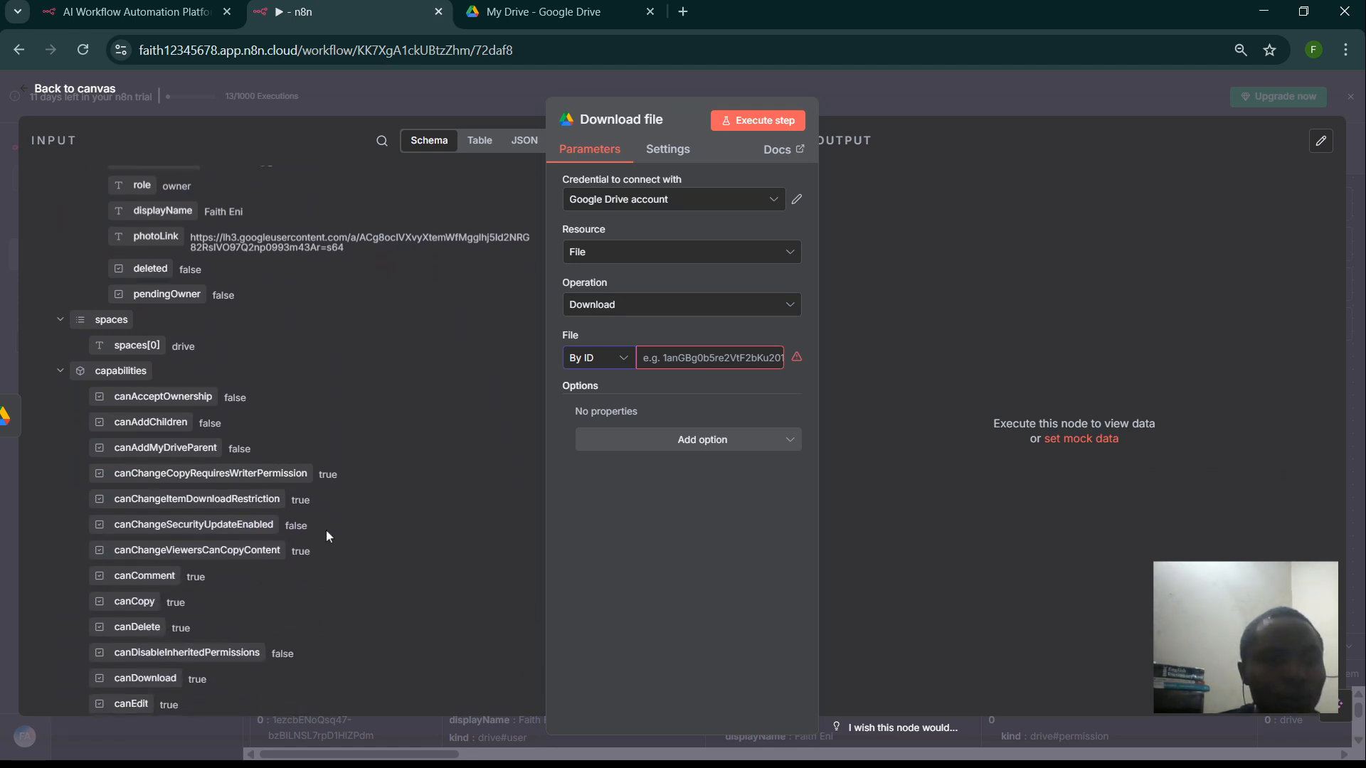
pyautogui.scroll(-4, 328, 534)
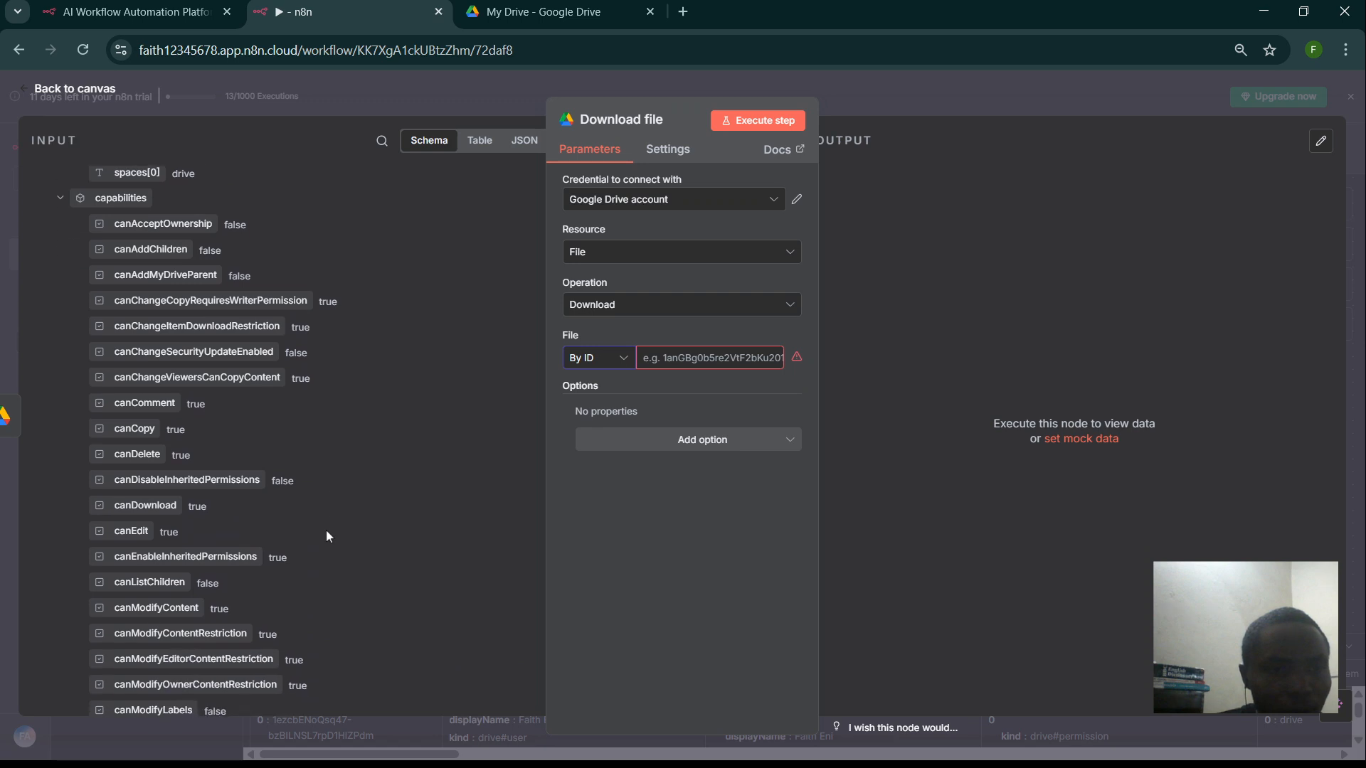
pyautogui.scroll(20, 327, 535)
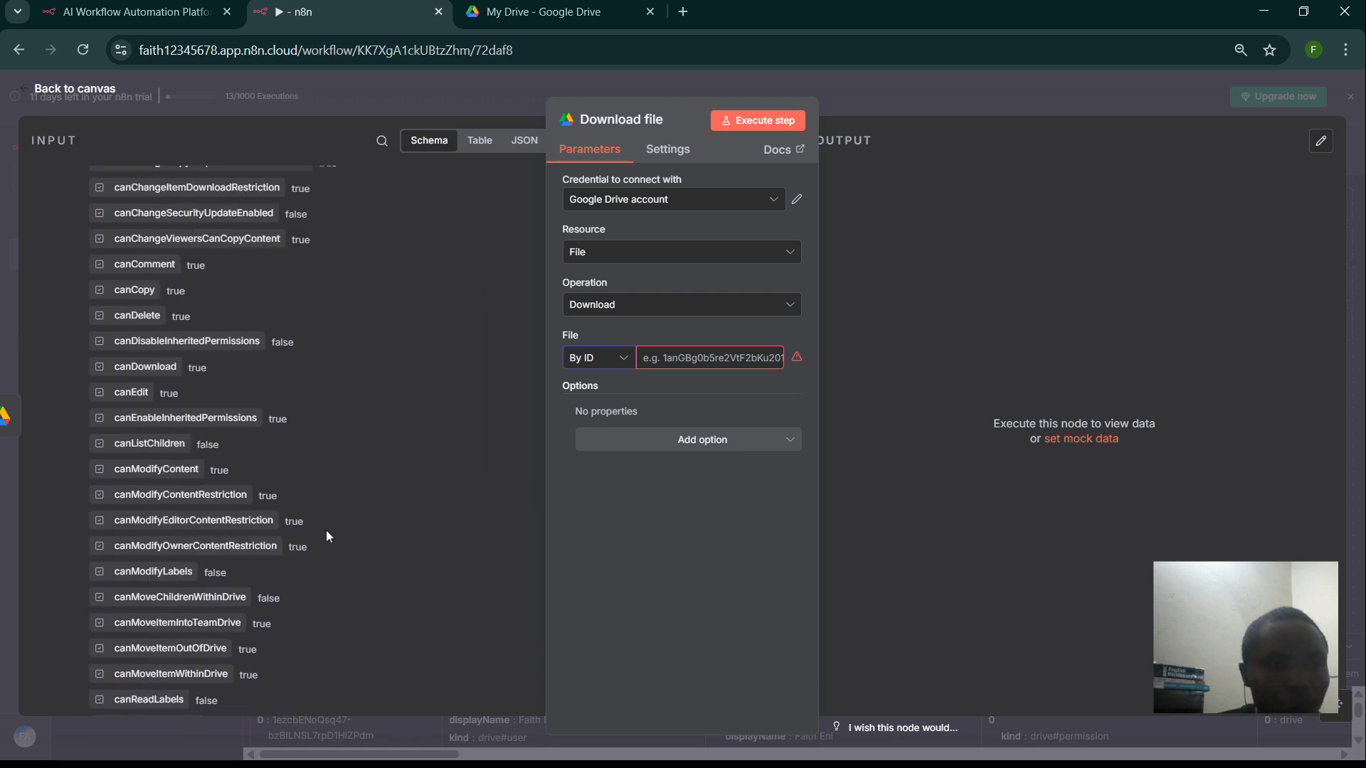
pyautogui.scroll(-1, 326, 536)
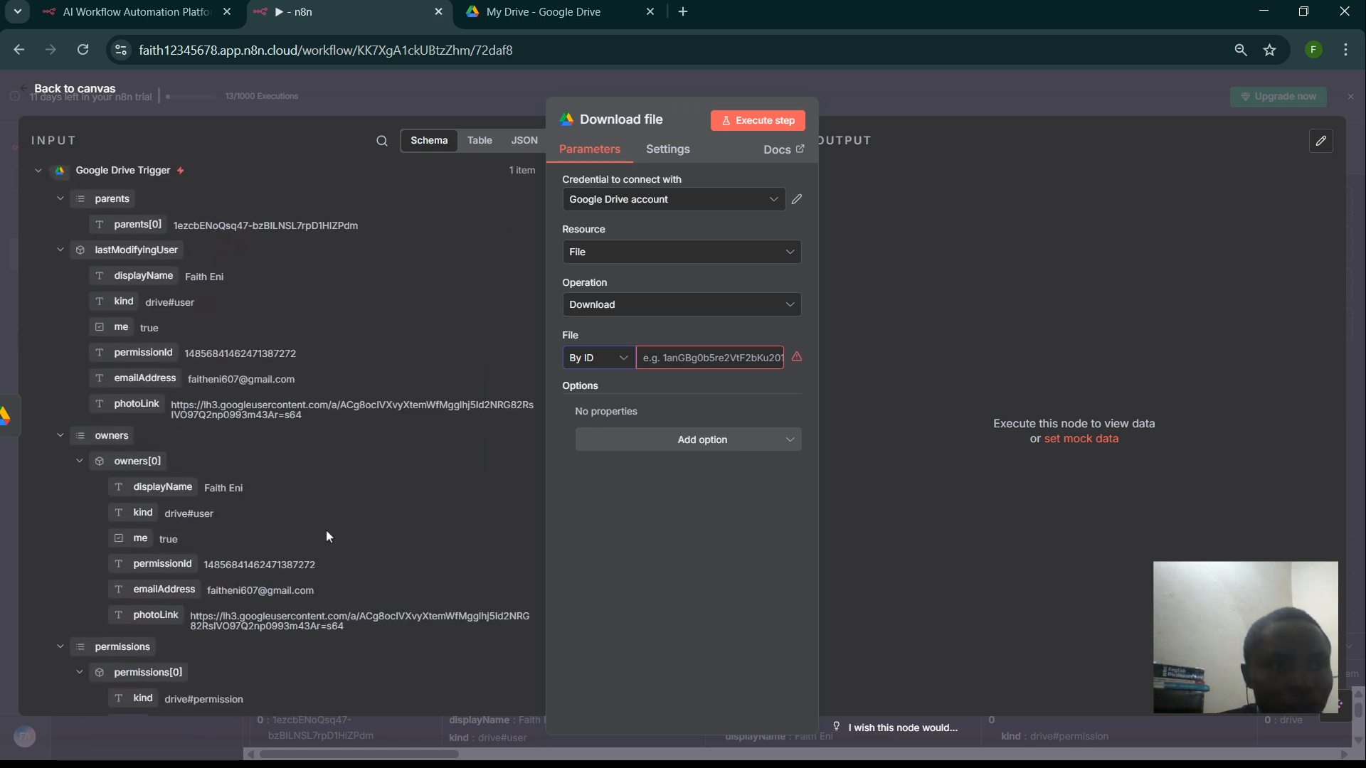
pyautogui.scroll(-4, 327, 534)
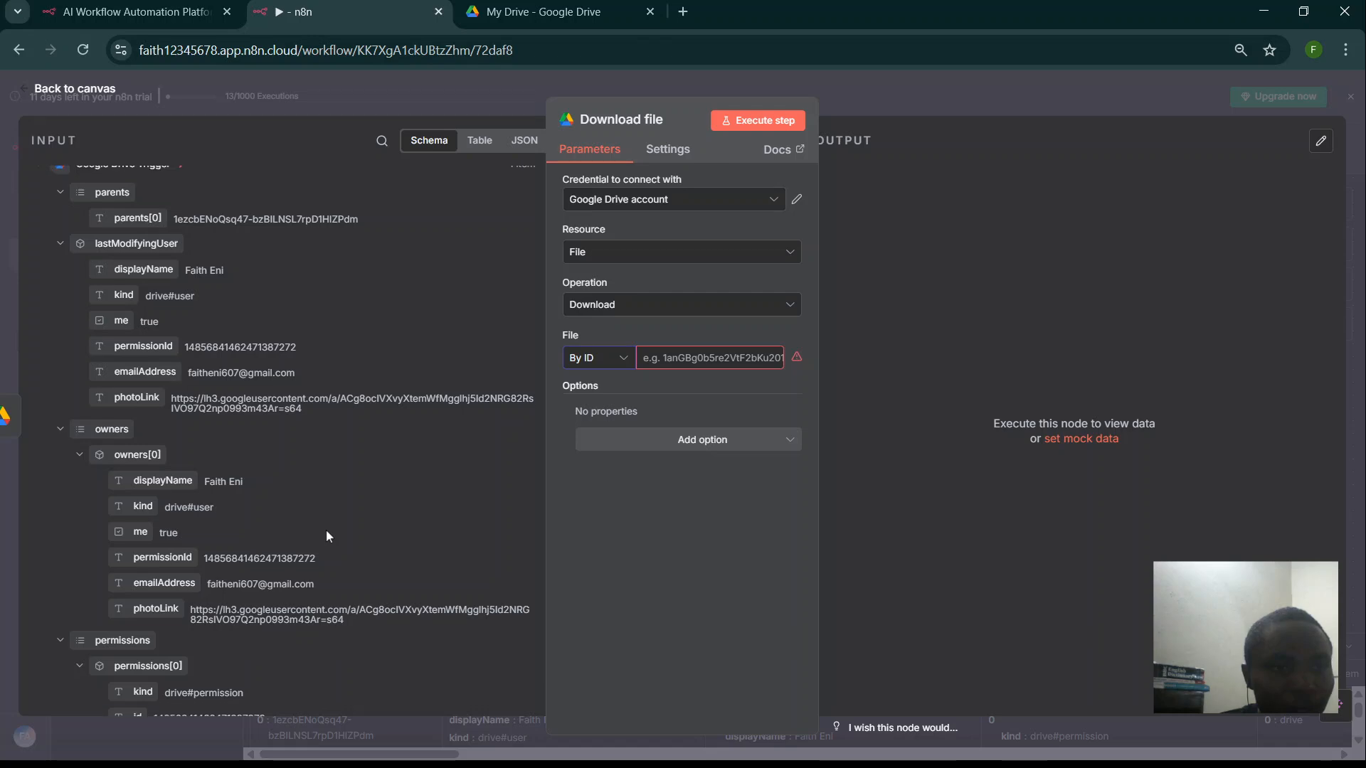
pyautogui.scroll(-2, 326, 535)
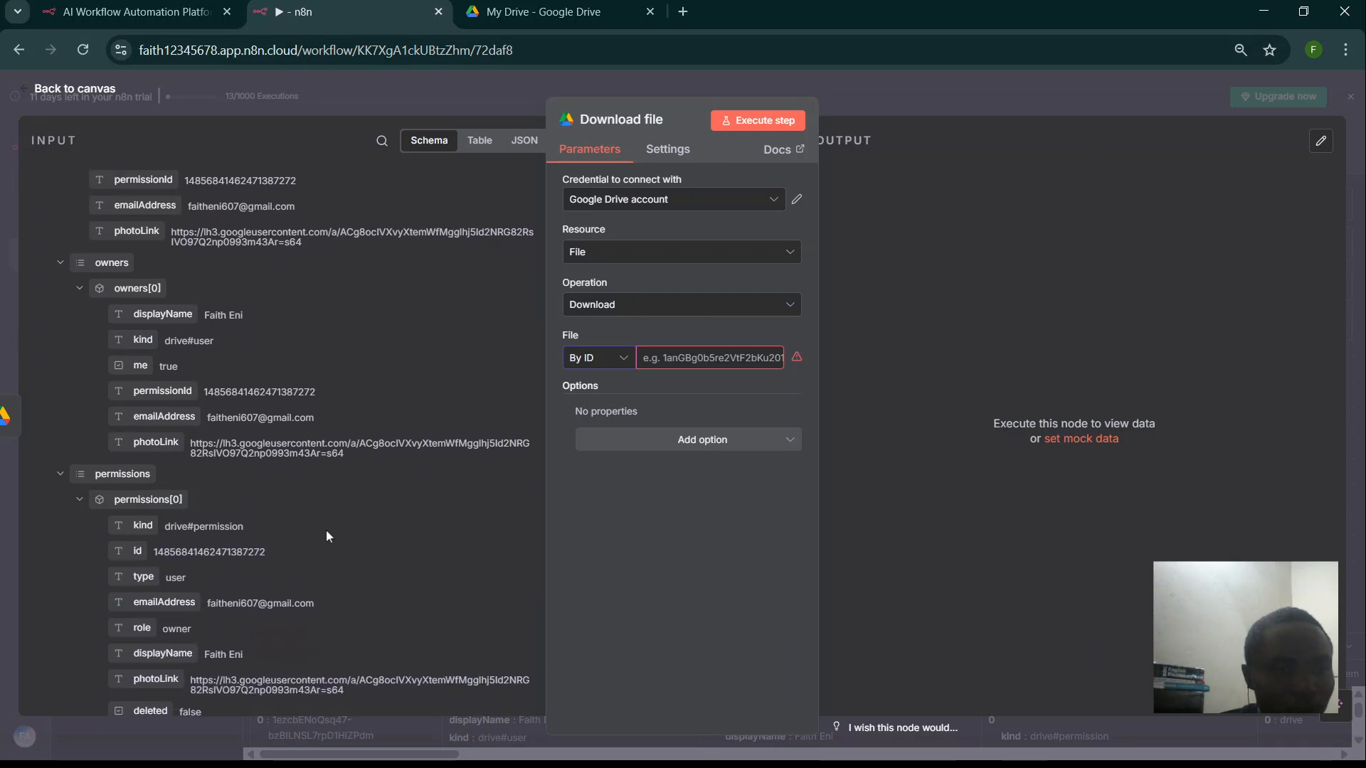
pyautogui.scroll(-1, 326, 531)
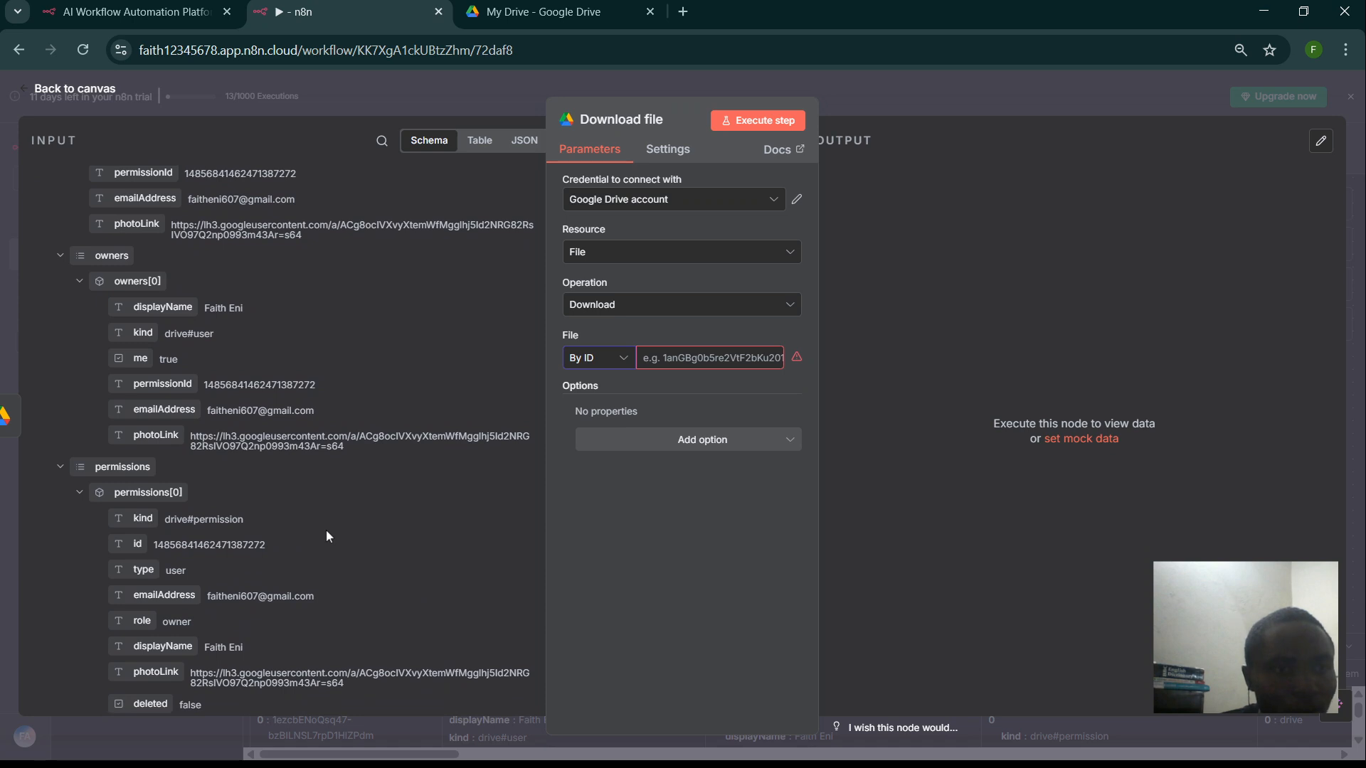
pyautogui.scroll(-3, 327, 535)
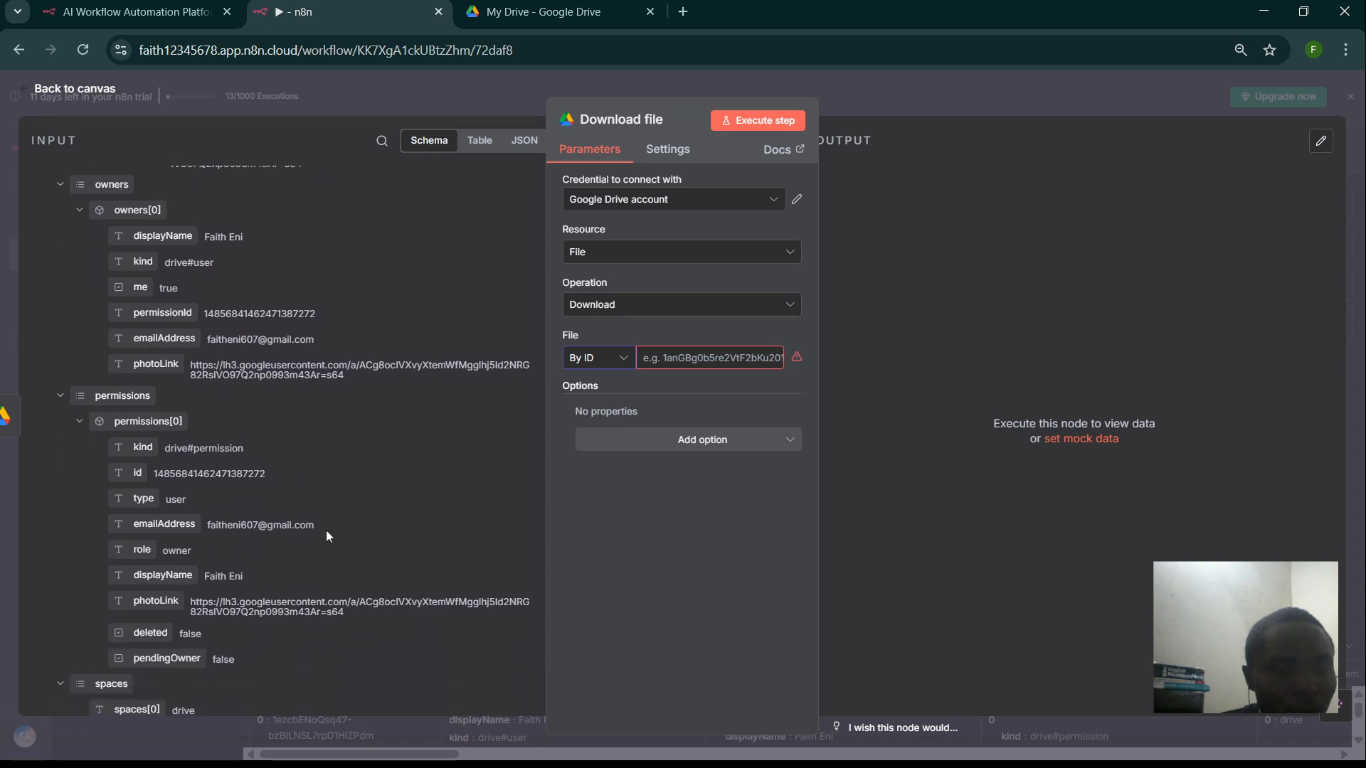
pyautogui.scroll(-11, 327, 534)
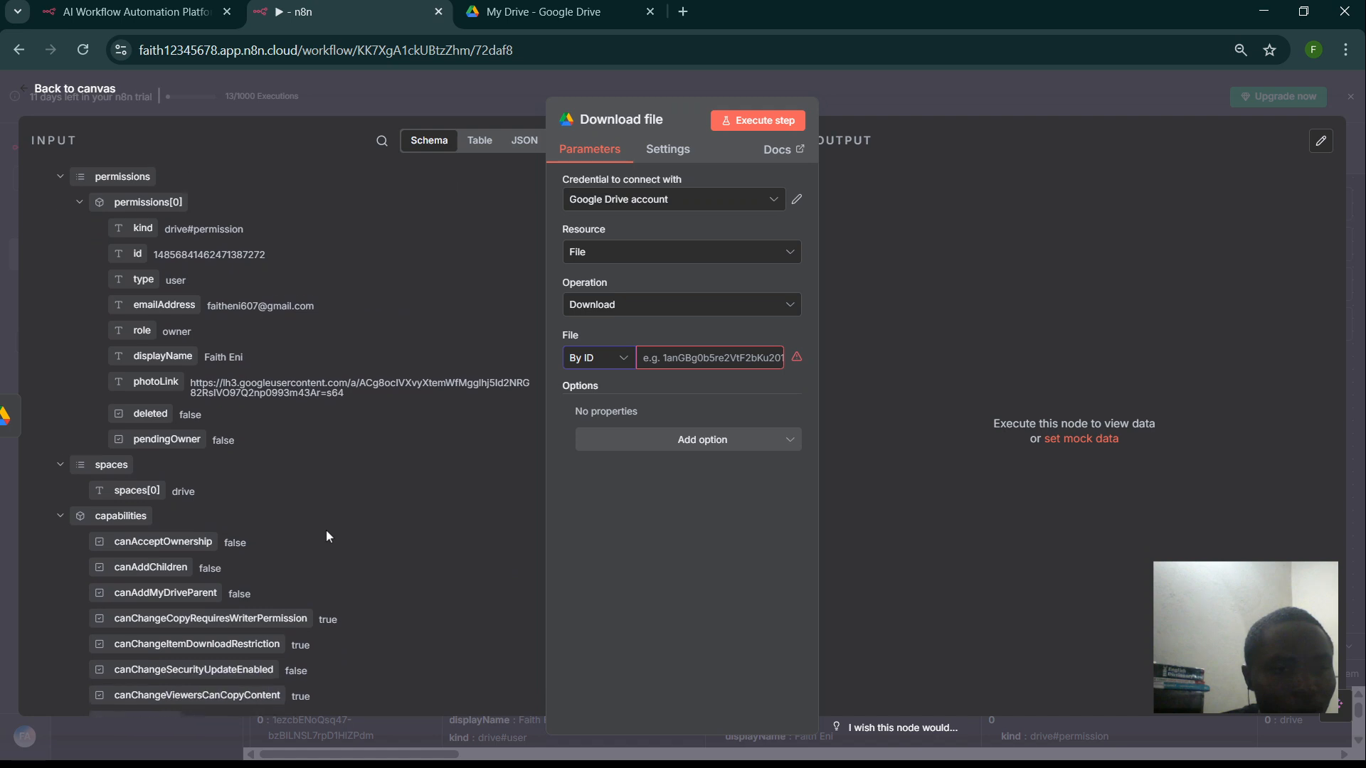
pyautogui.scroll(-20, 327, 535)
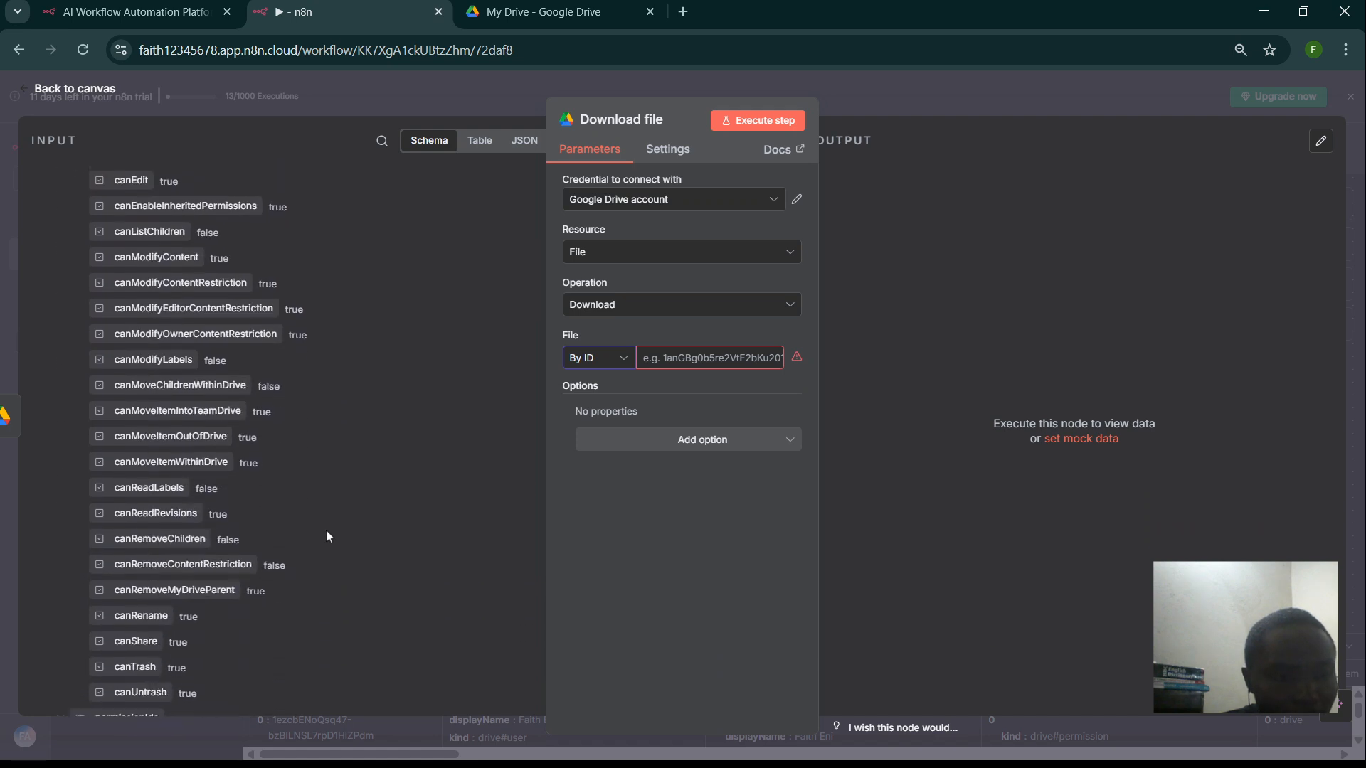
pyautogui.scroll(-14, 326, 535)
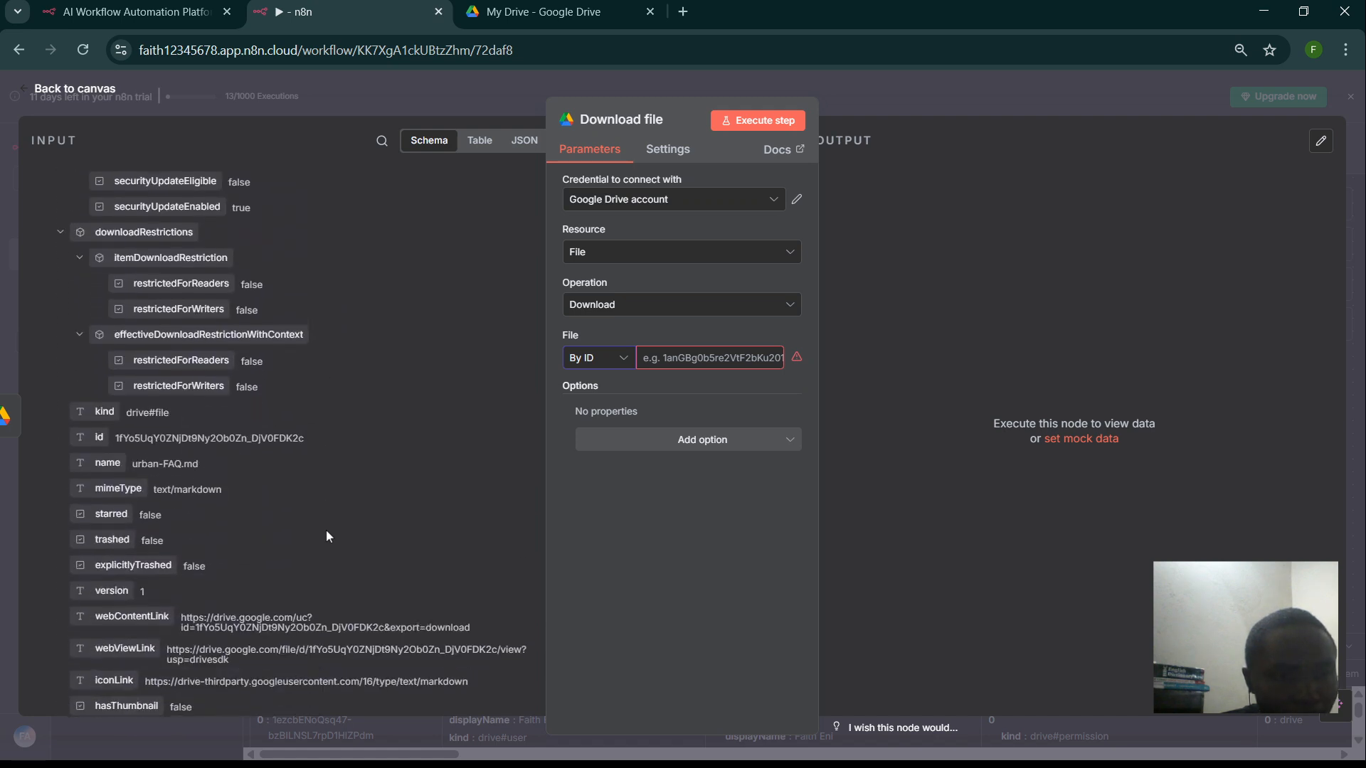
pyautogui.scroll(6, 326, 529)
pyautogui.scroll(-3, 326, 527)
pyautogui.scroll(-3, 325, 528)
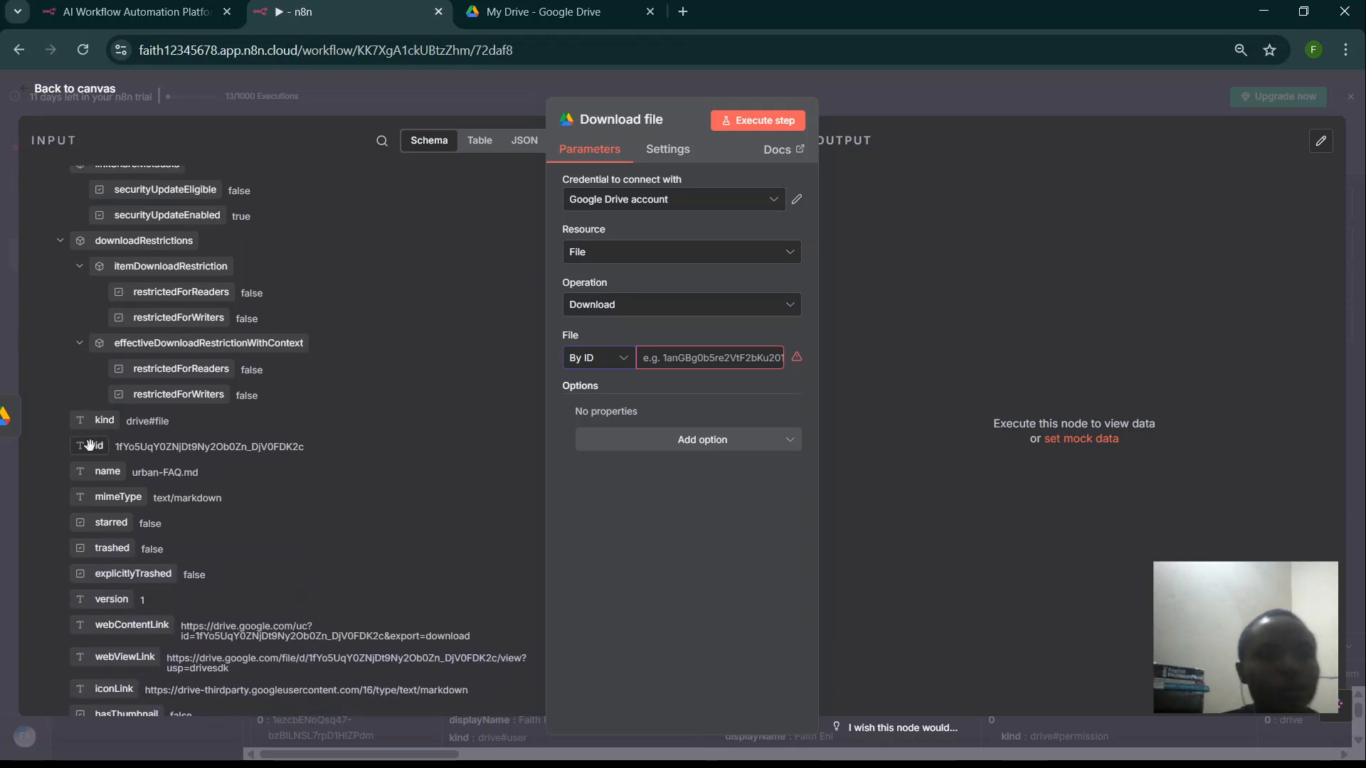
pyautogui.moveTo(85, 446); pyautogui.dragTo(676, 368)
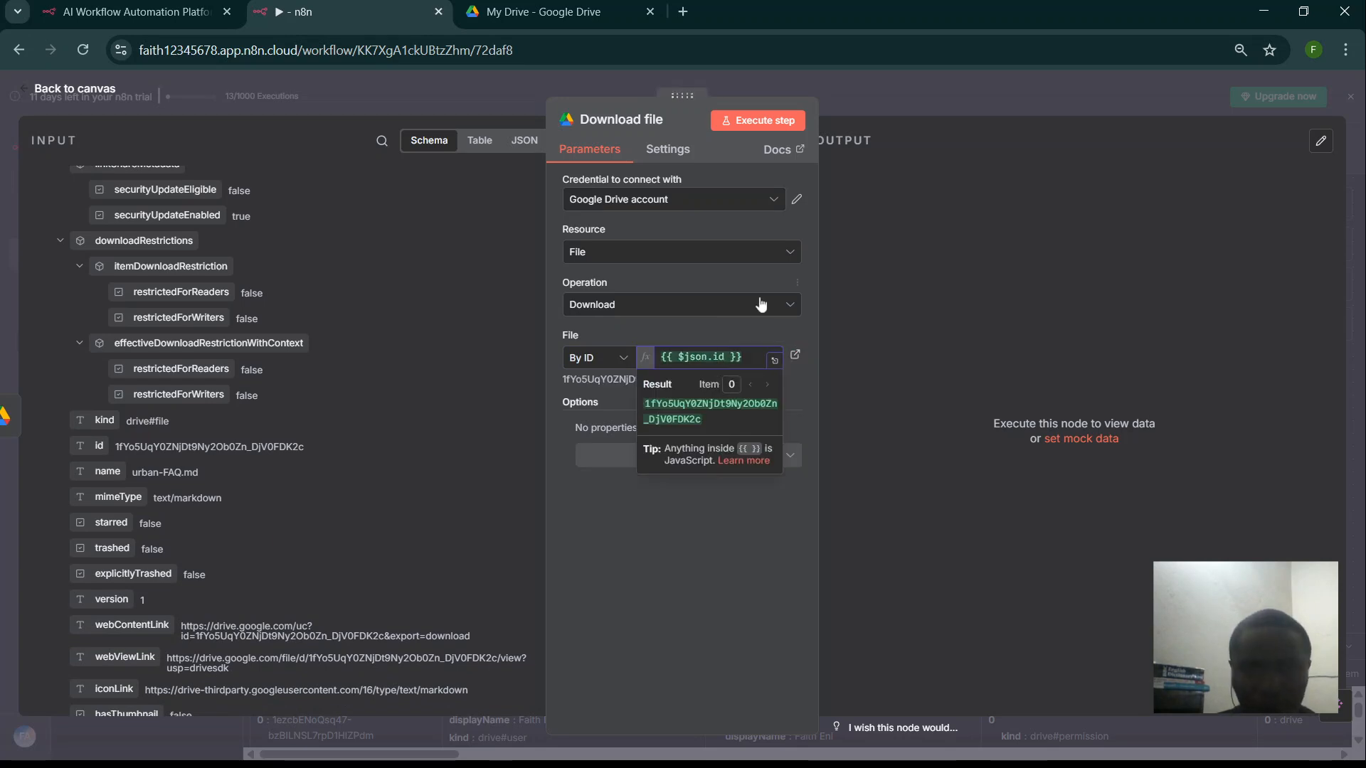
pyautogui.click(809, 378)
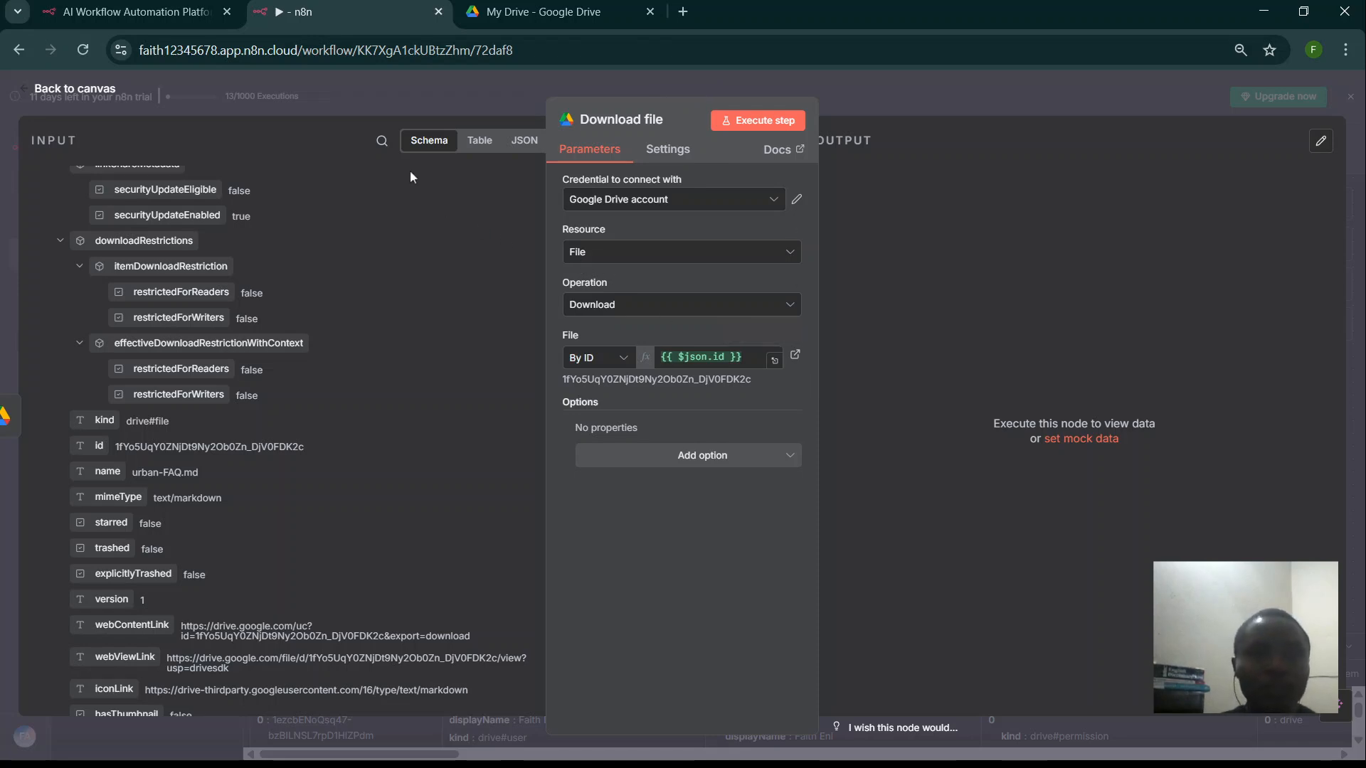
pyautogui.click(308, 100)
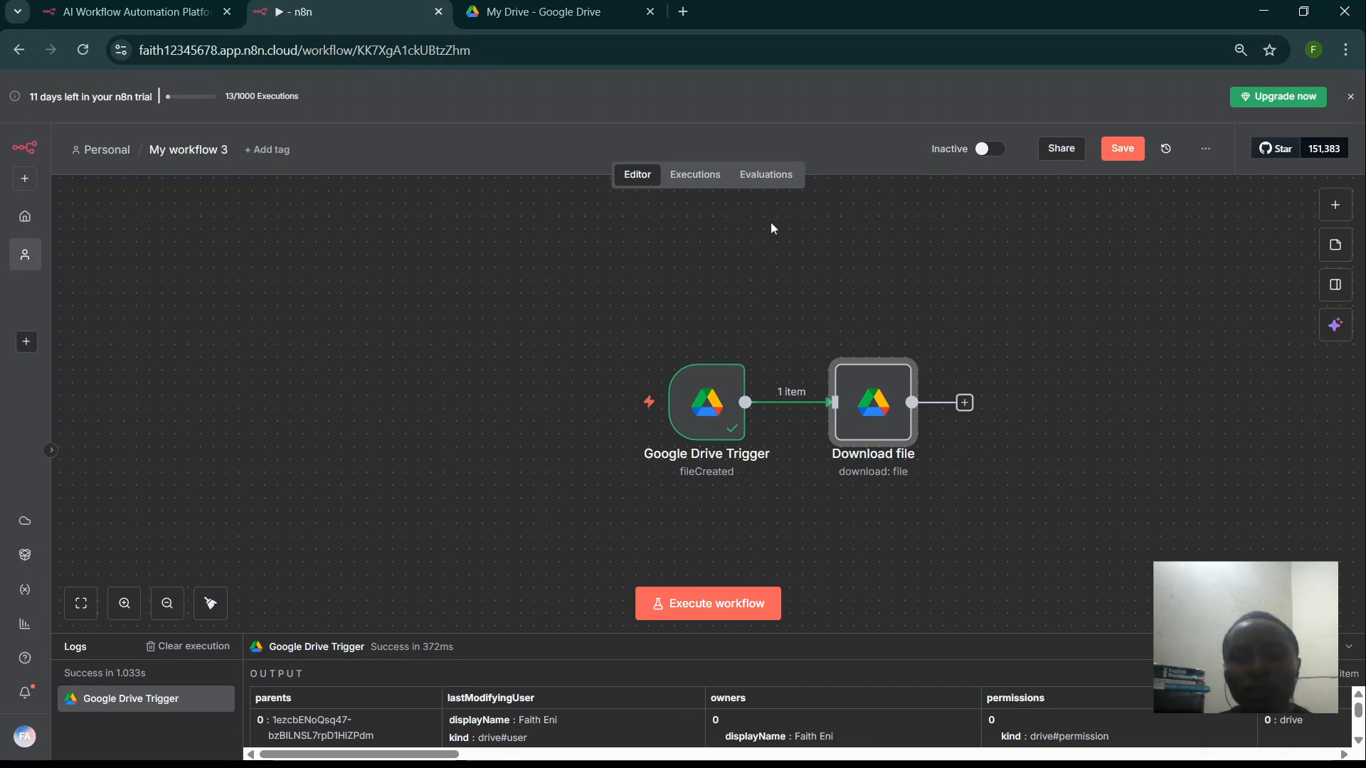
# - Add a step after Download file, searching 'pine' and choosing Pinecone Vector Store
pyautogui.moveTo(1022, 268); pyautogui.dragTo(914, 258)
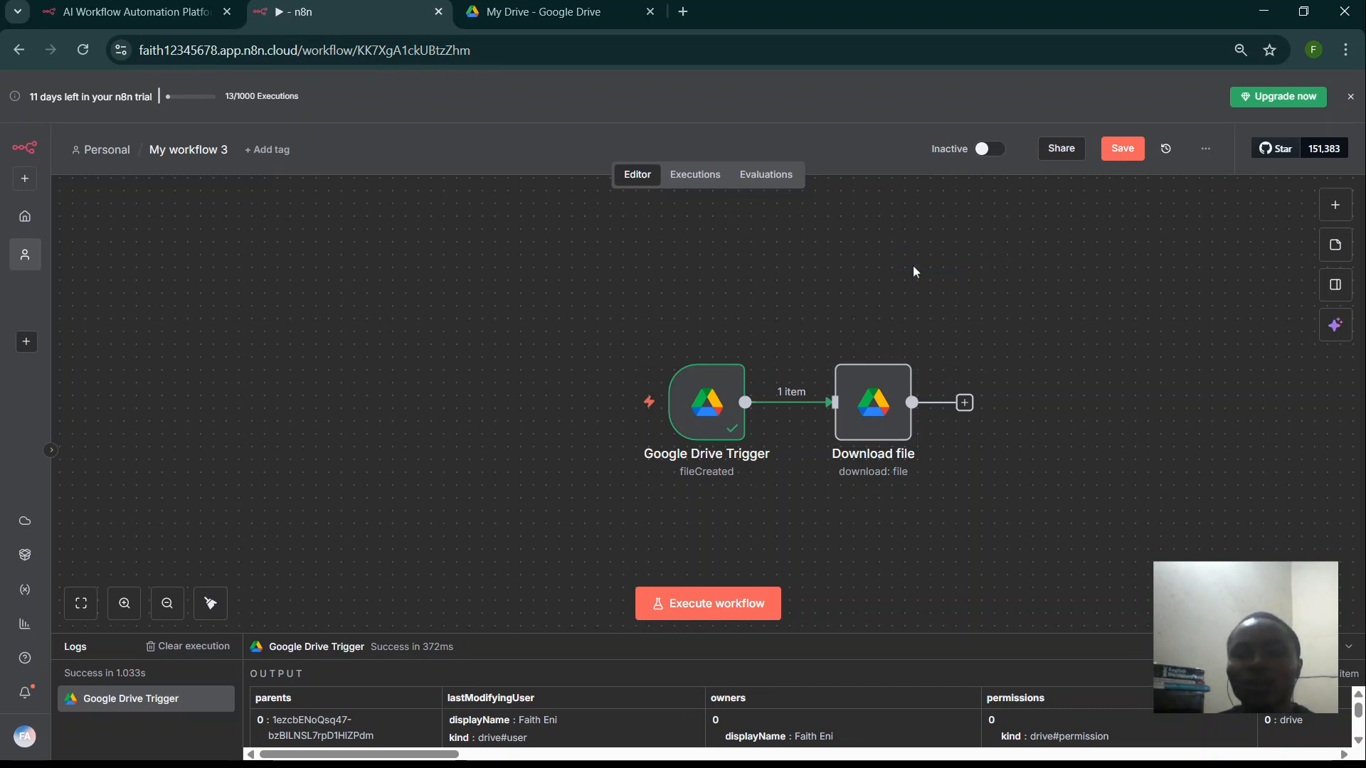
pyautogui.click(964, 403)
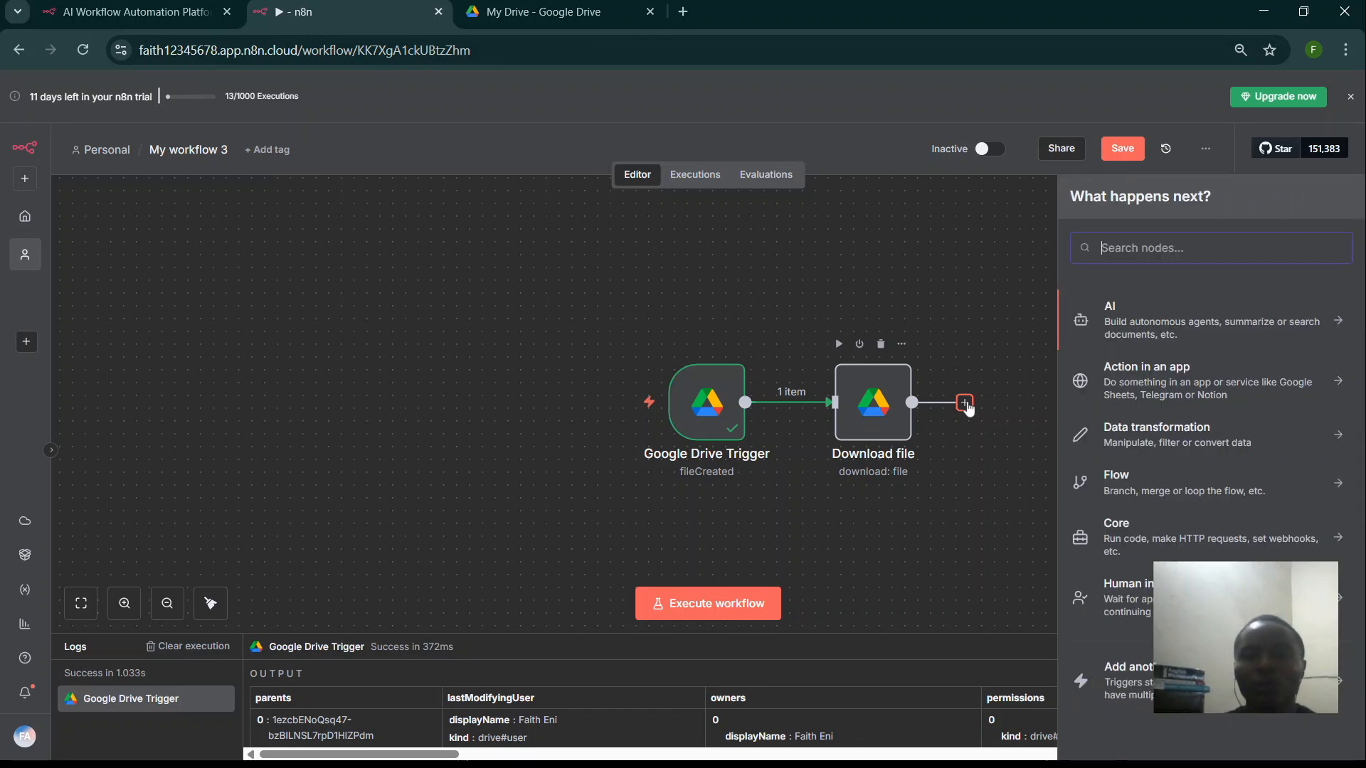
pyautogui.write('pi')
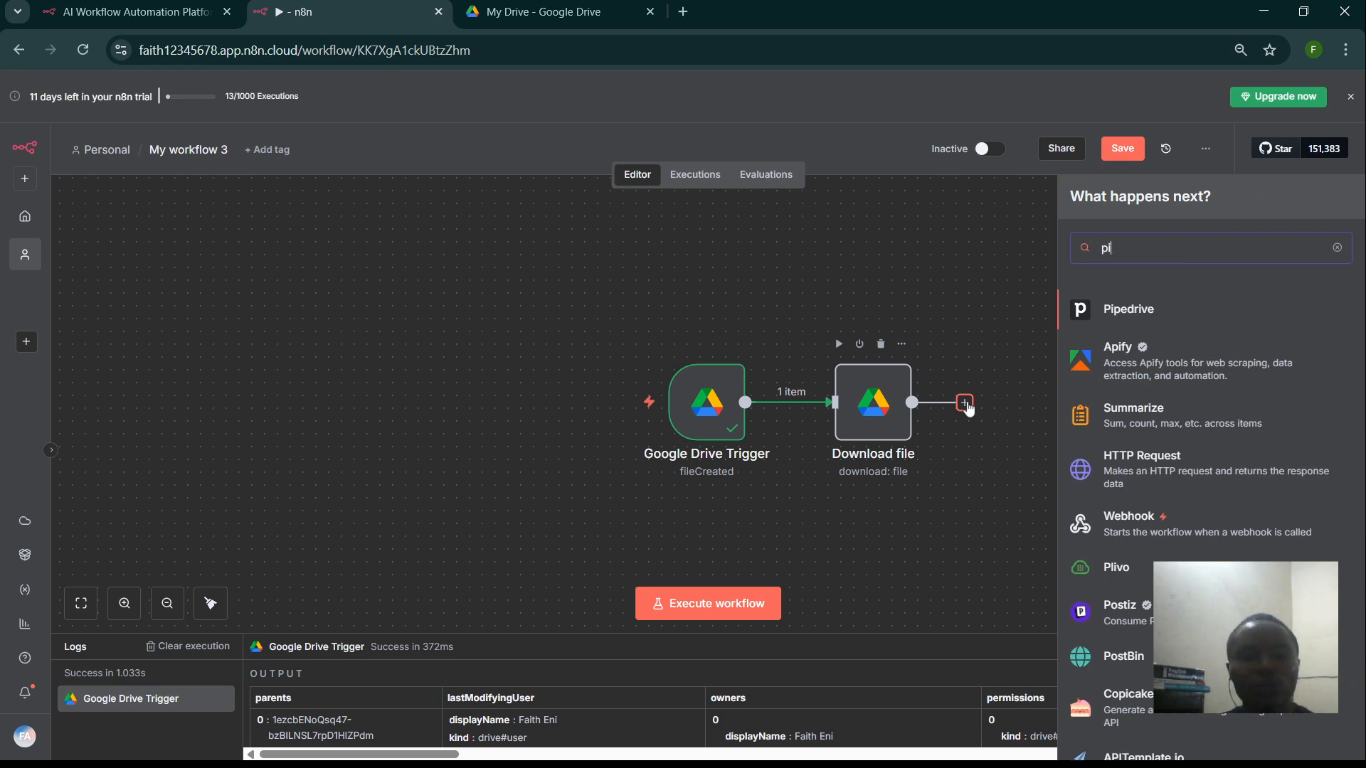
pyautogui.write('ne')
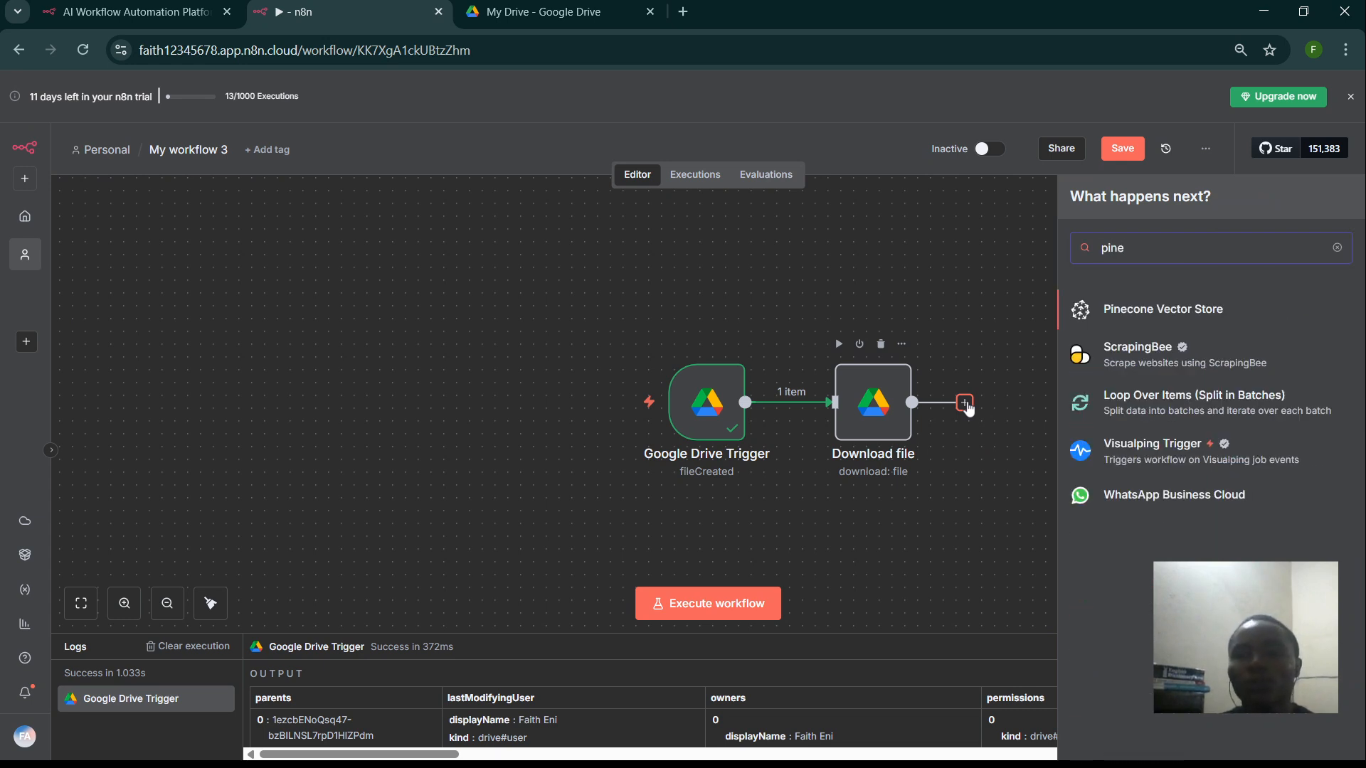
pyautogui.click(1158, 310)
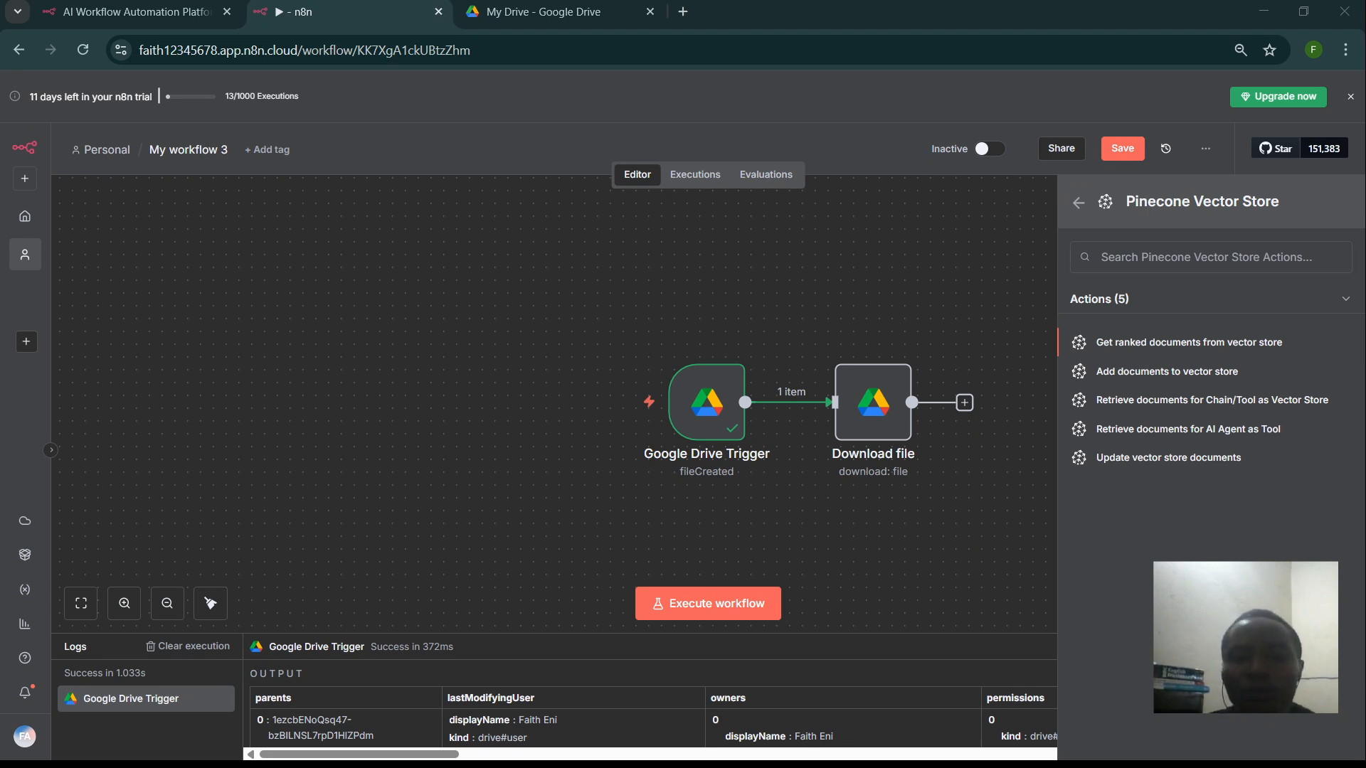
# - Add a Pinecone Vector Store step that adds documents, using the existing PineconeApi account credential
pyautogui.click(1137, 373)
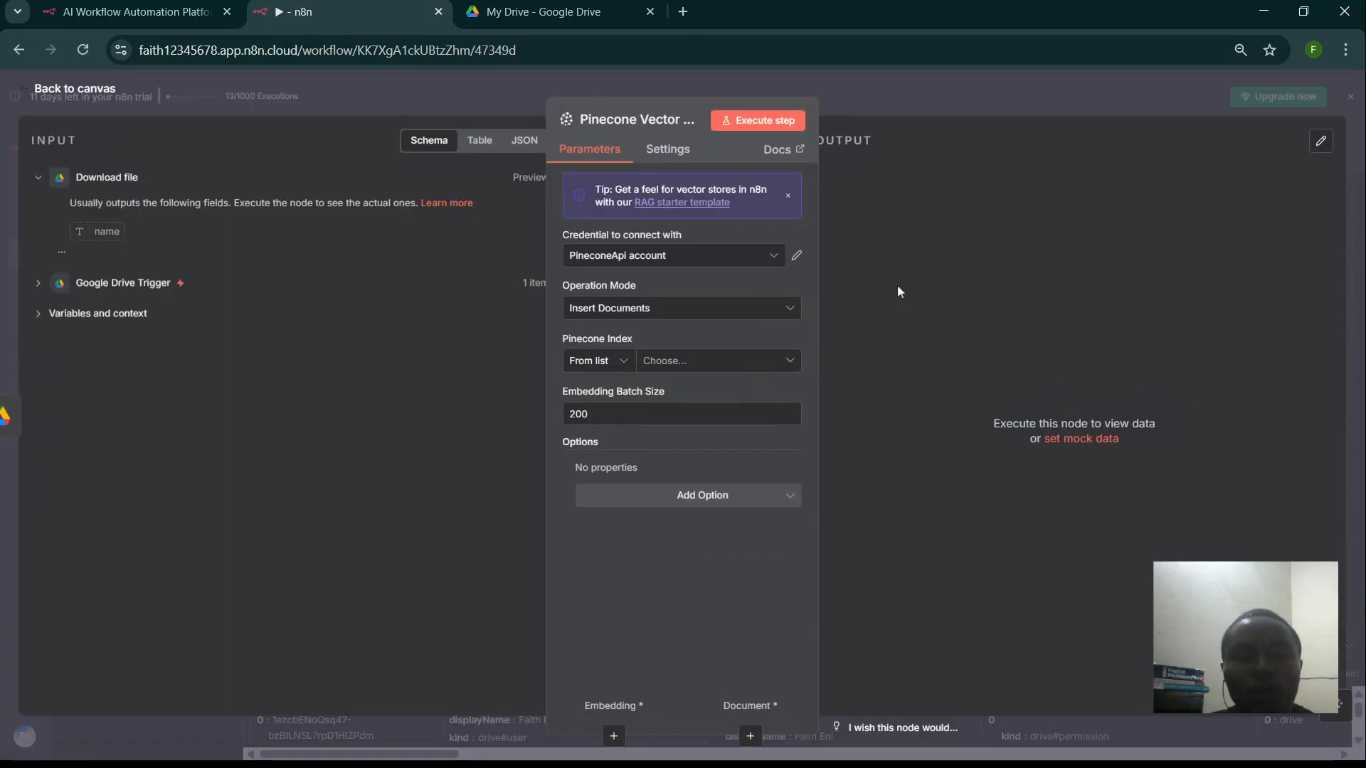
pyautogui.click(671, 258)
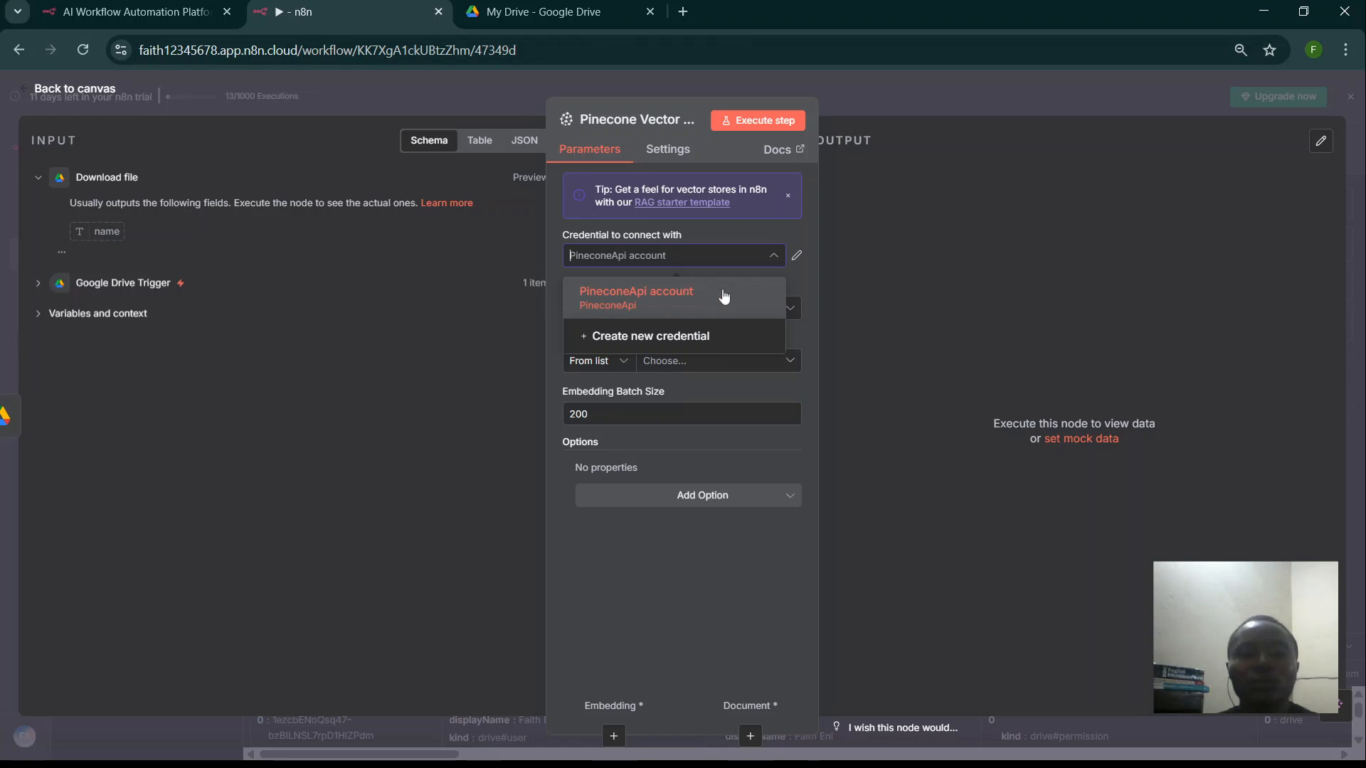
pyautogui.click(885, 266)
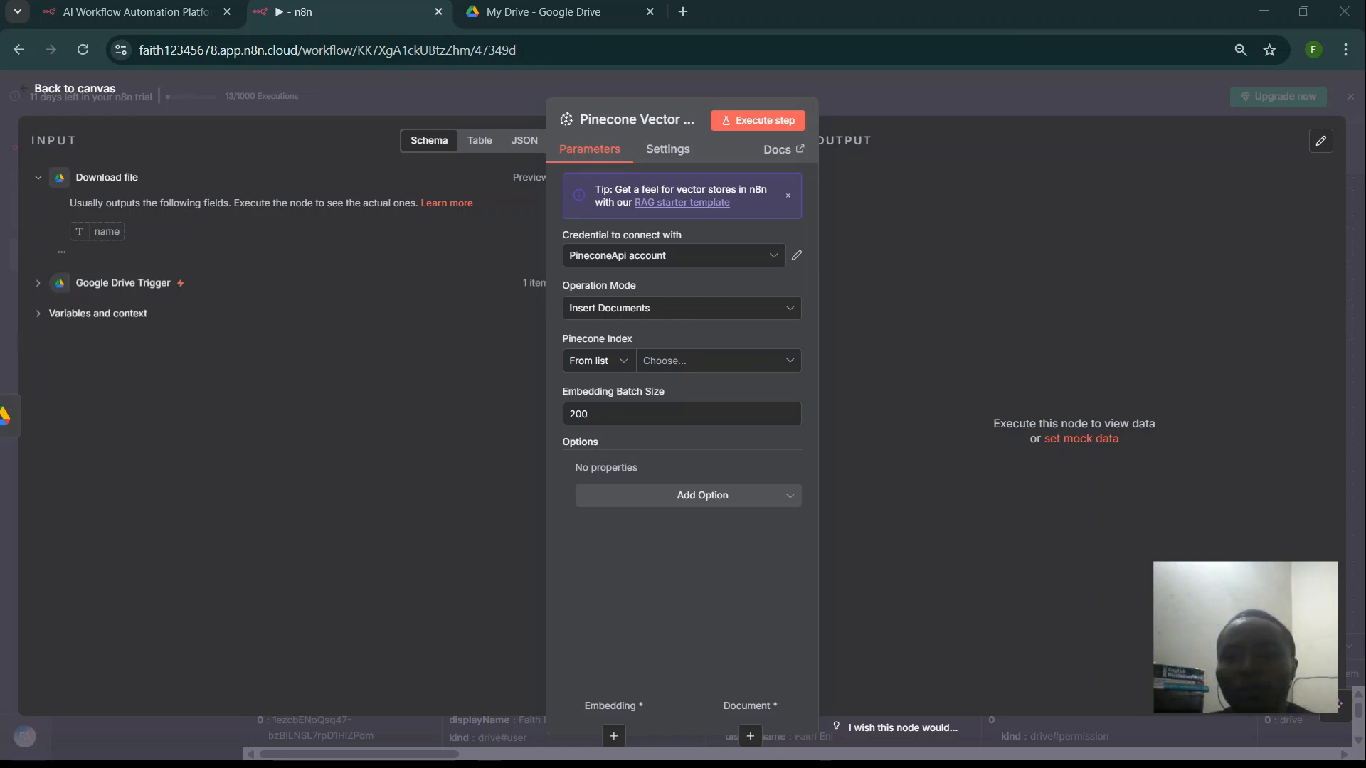
pyautogui.hotkey('alt', 'Tab')
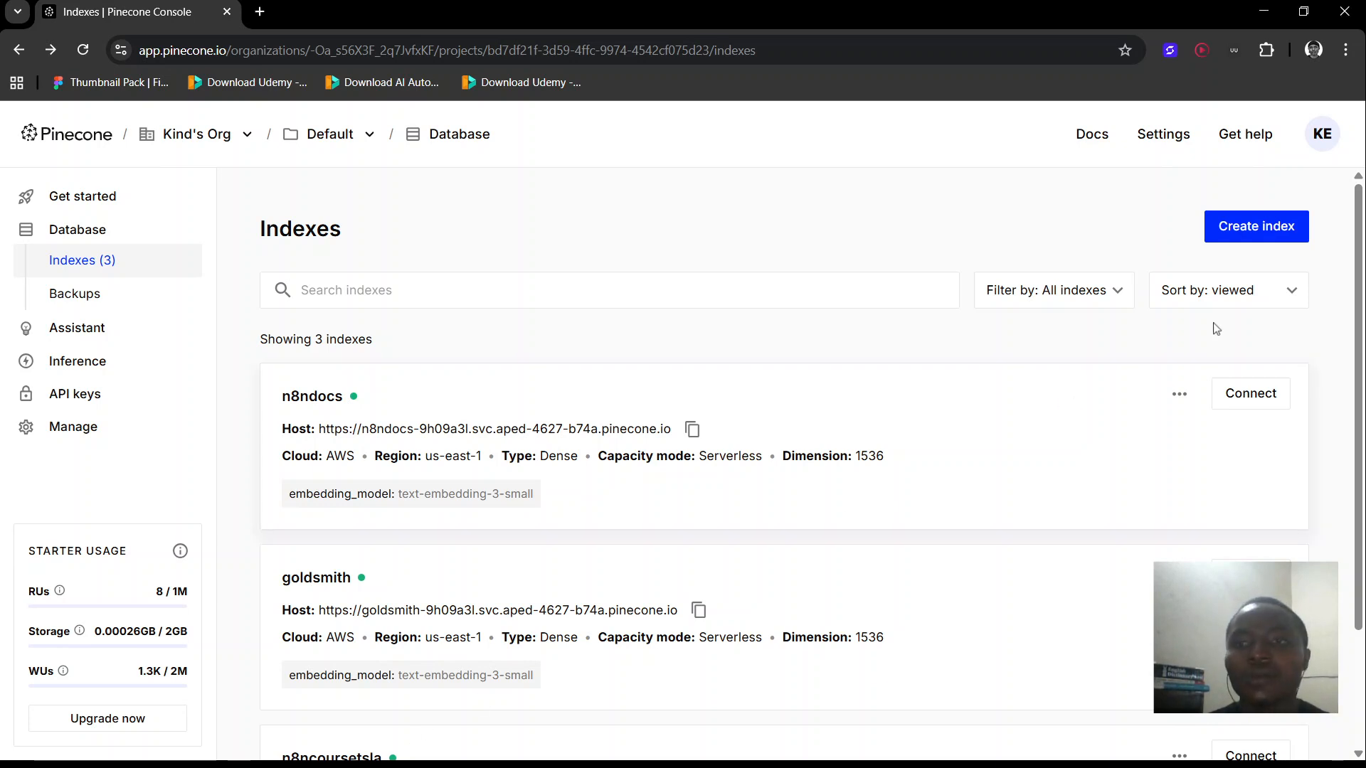
# - Create the Pinecone index 'urban-chat-bot' using the text-embedding-3-small embedding model
pyautogui.click(1267, 243)
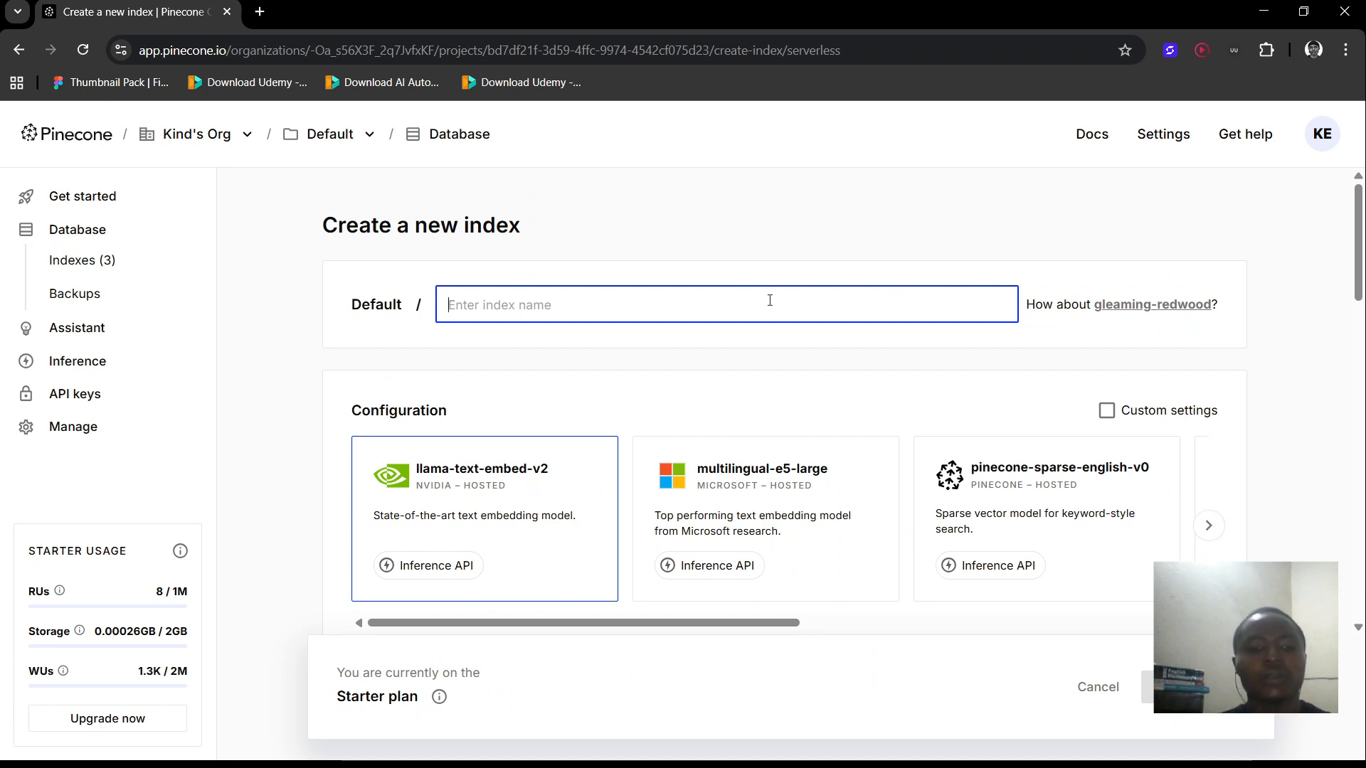
pyautogui.write('ur')
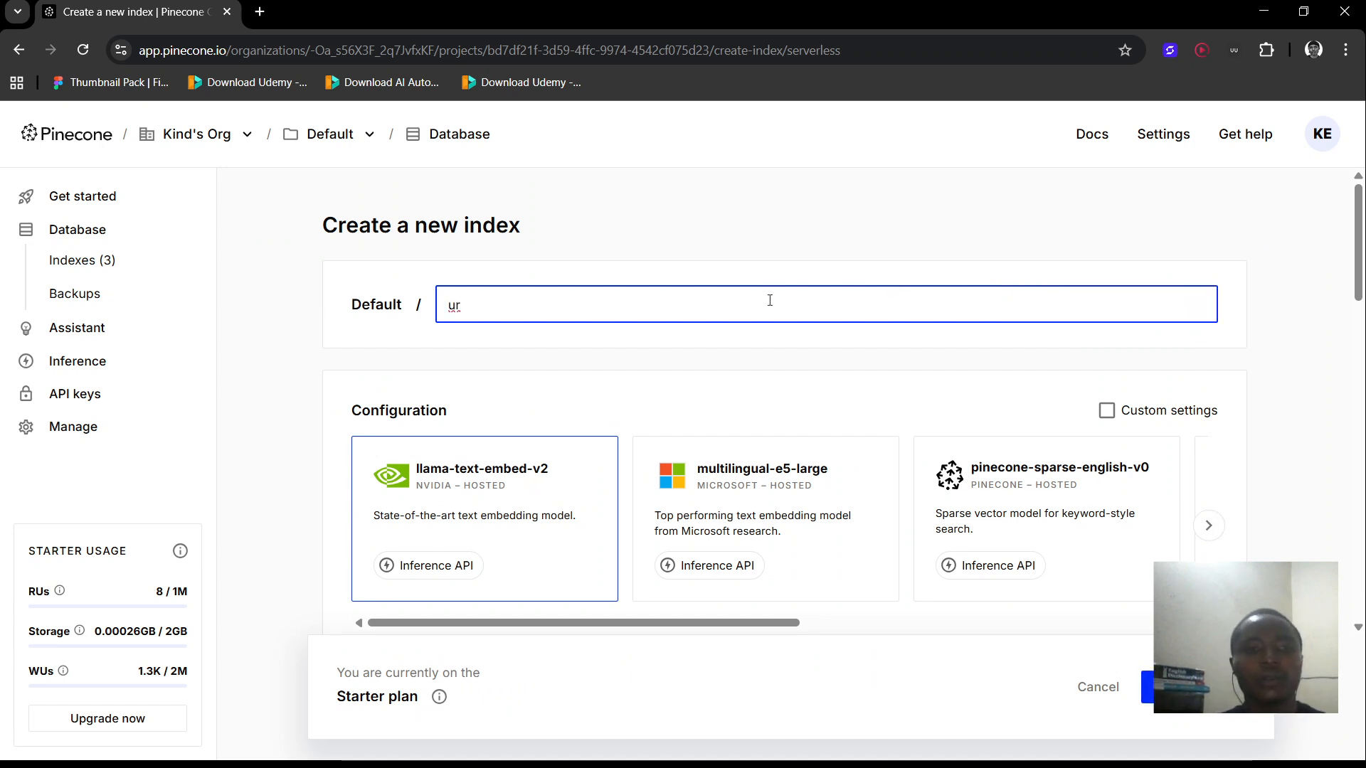
pyautogui.write('ban')
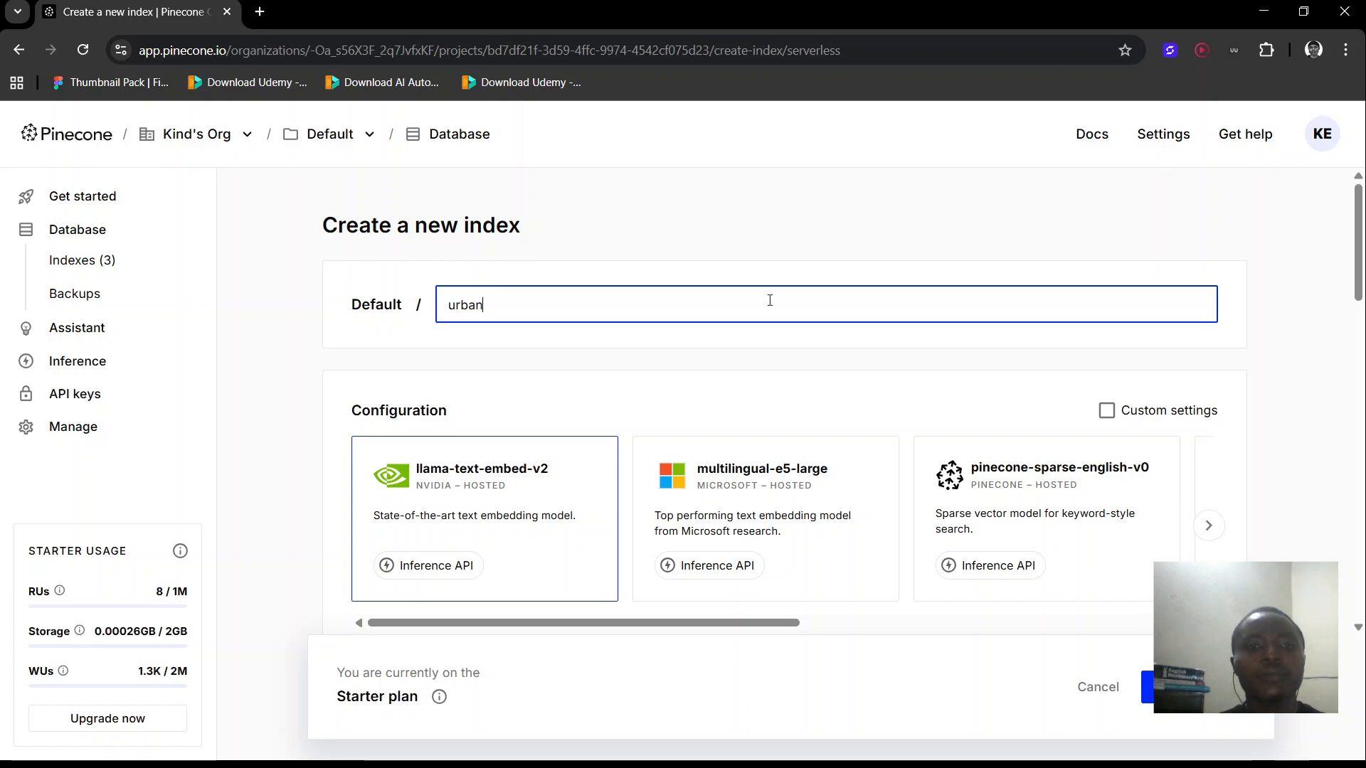
pyautogui.write('-c')
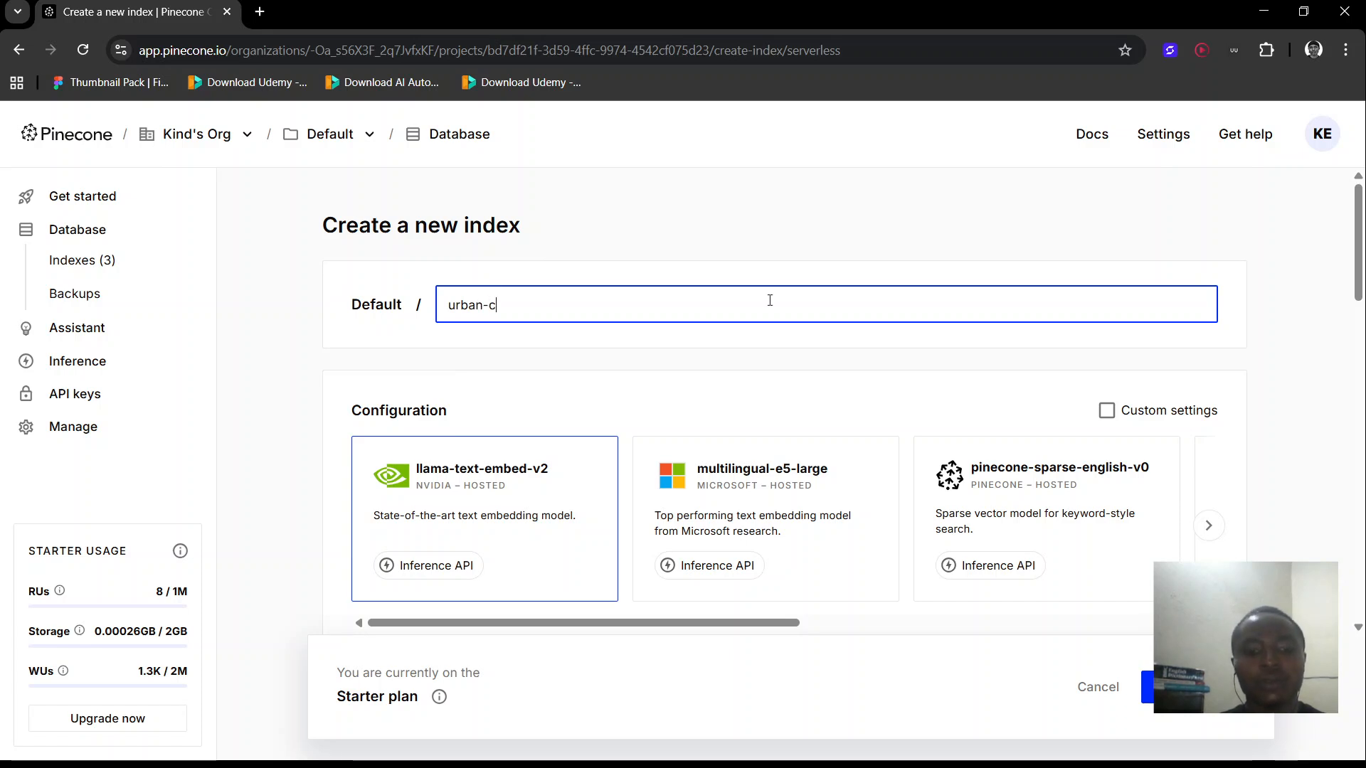
pyautogui.write('hat-bot')
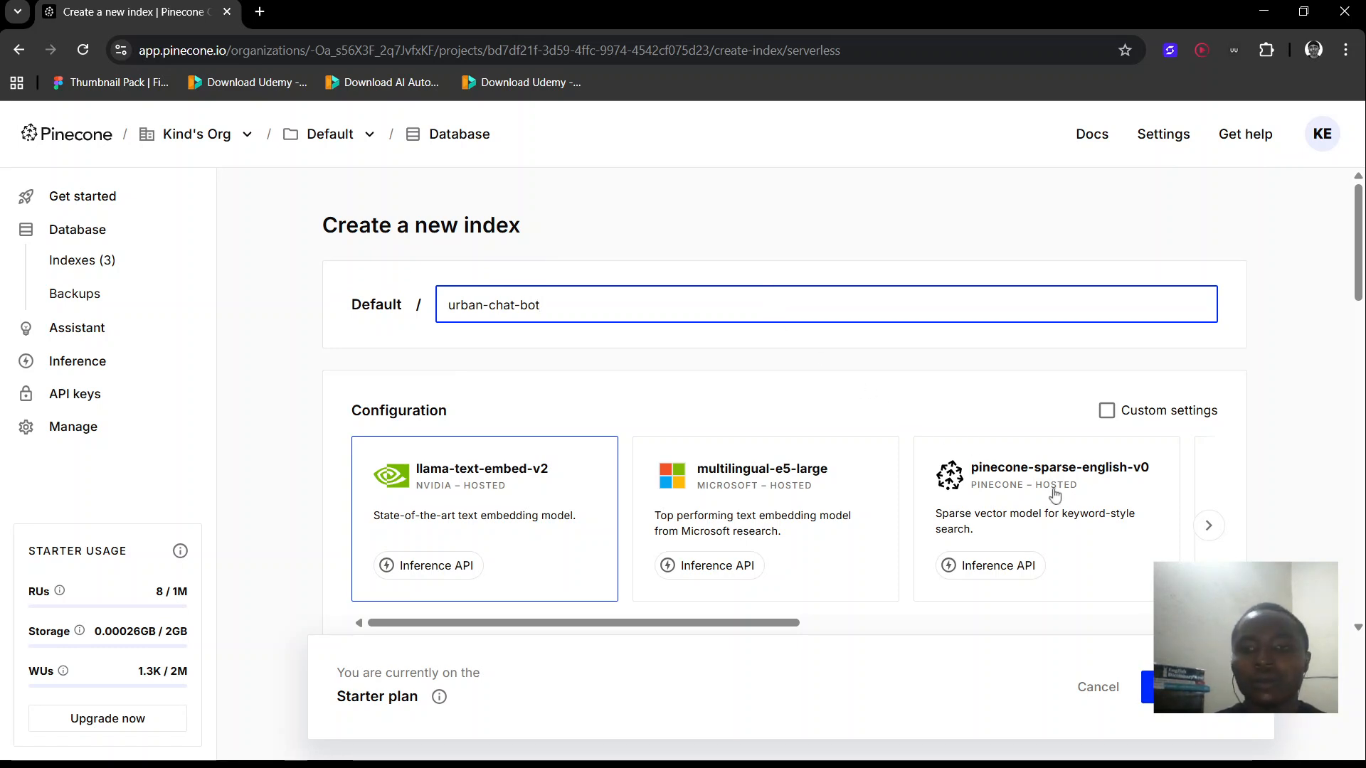
pyautogui.hscroll(10, 1073, 524)
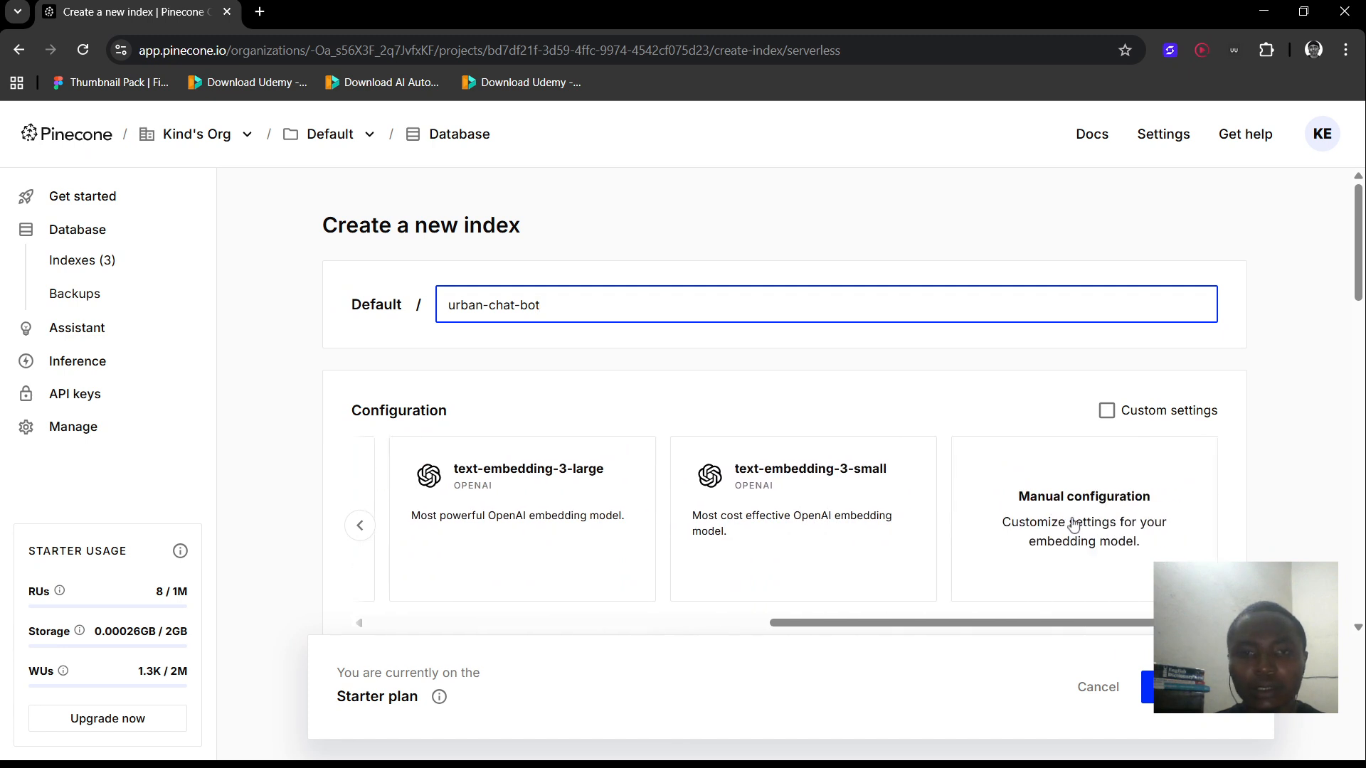
pyautogui.click(850, 493)
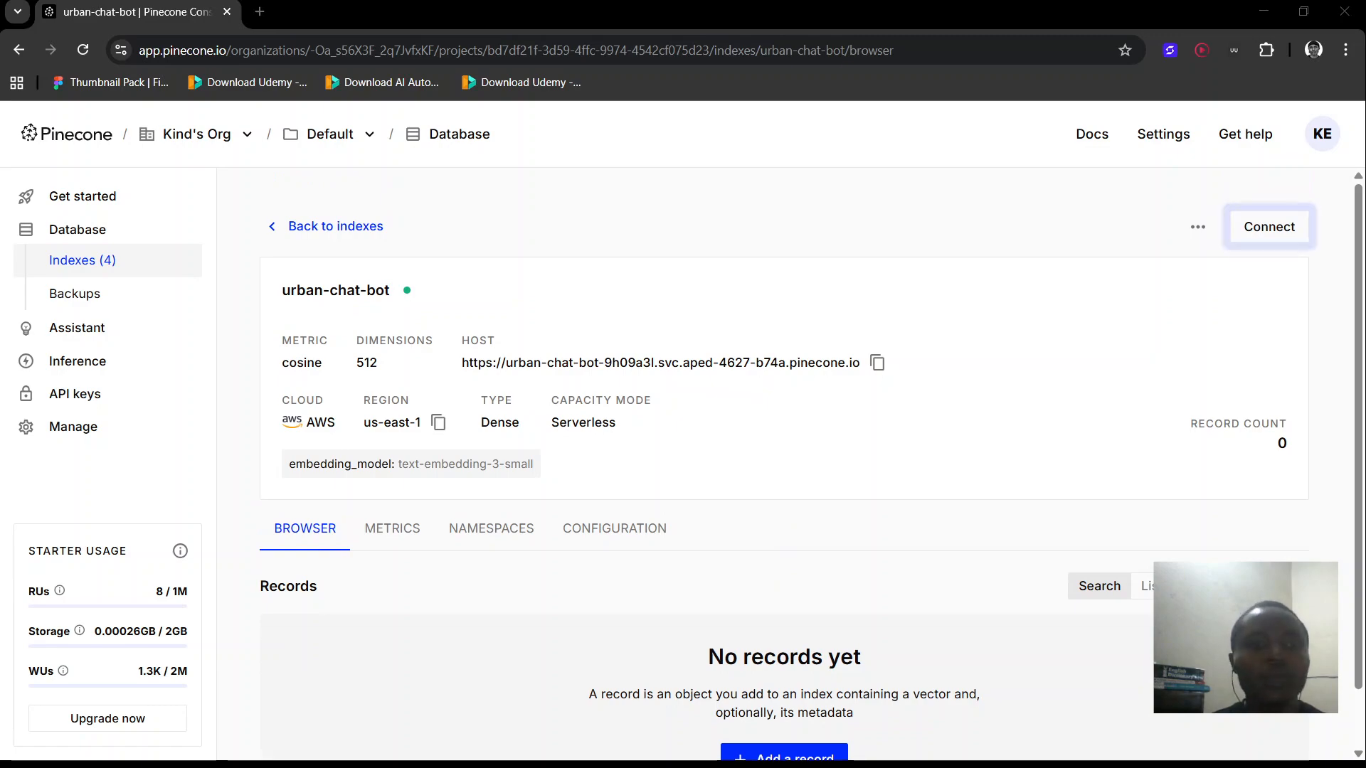
pyautogui.hotkey('alt', 'Tab')
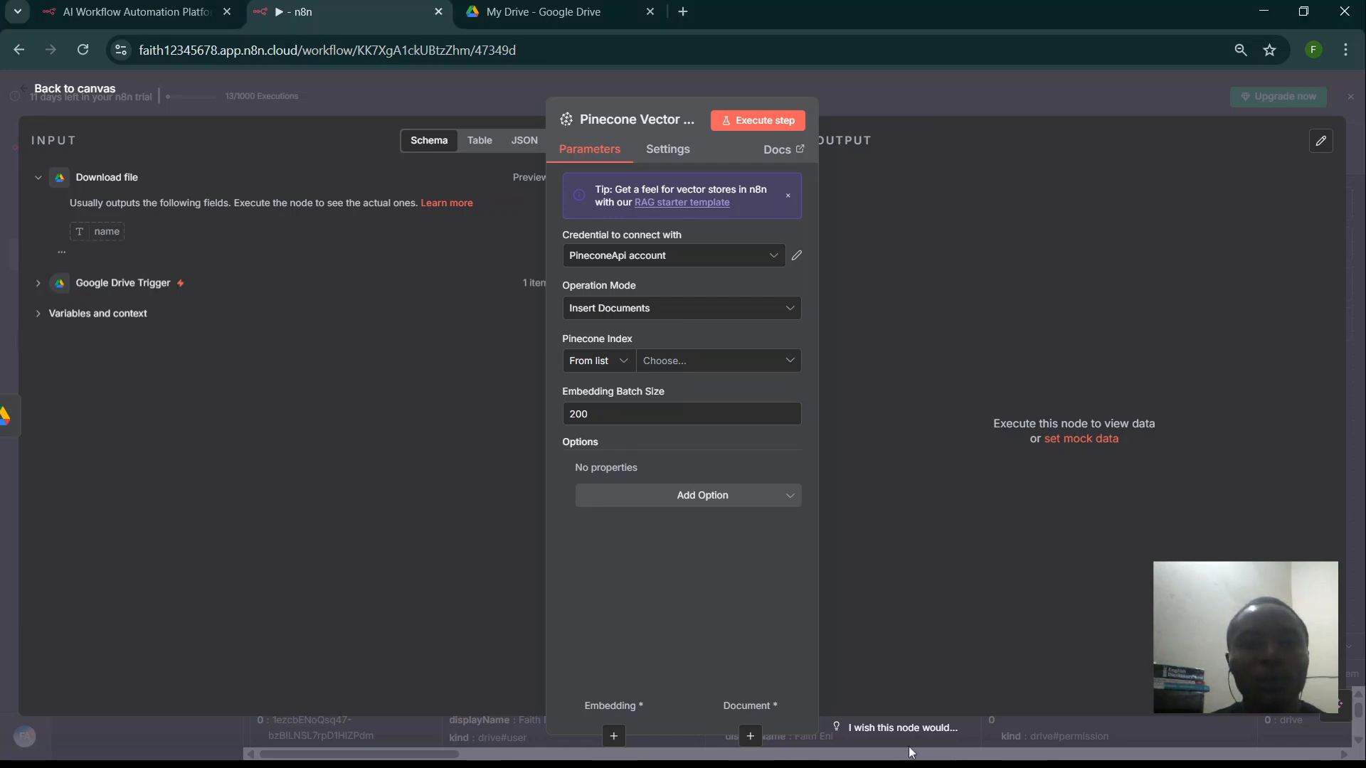
# - Point the Pinecone Vector Store at the urban-chat-bot index with Pinecone Namespace 'URBAN'
pyautogui.click(674, 364)
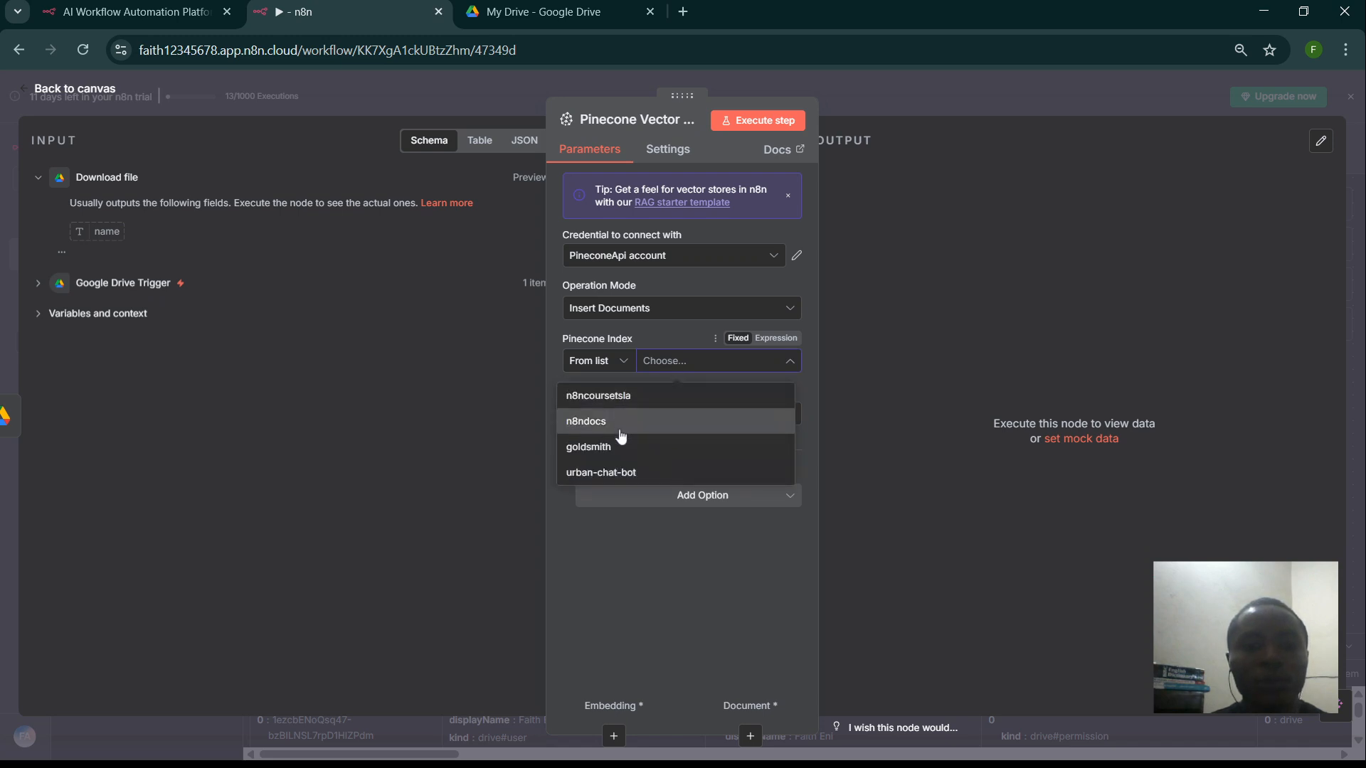
pyautogui.click(611, 473)
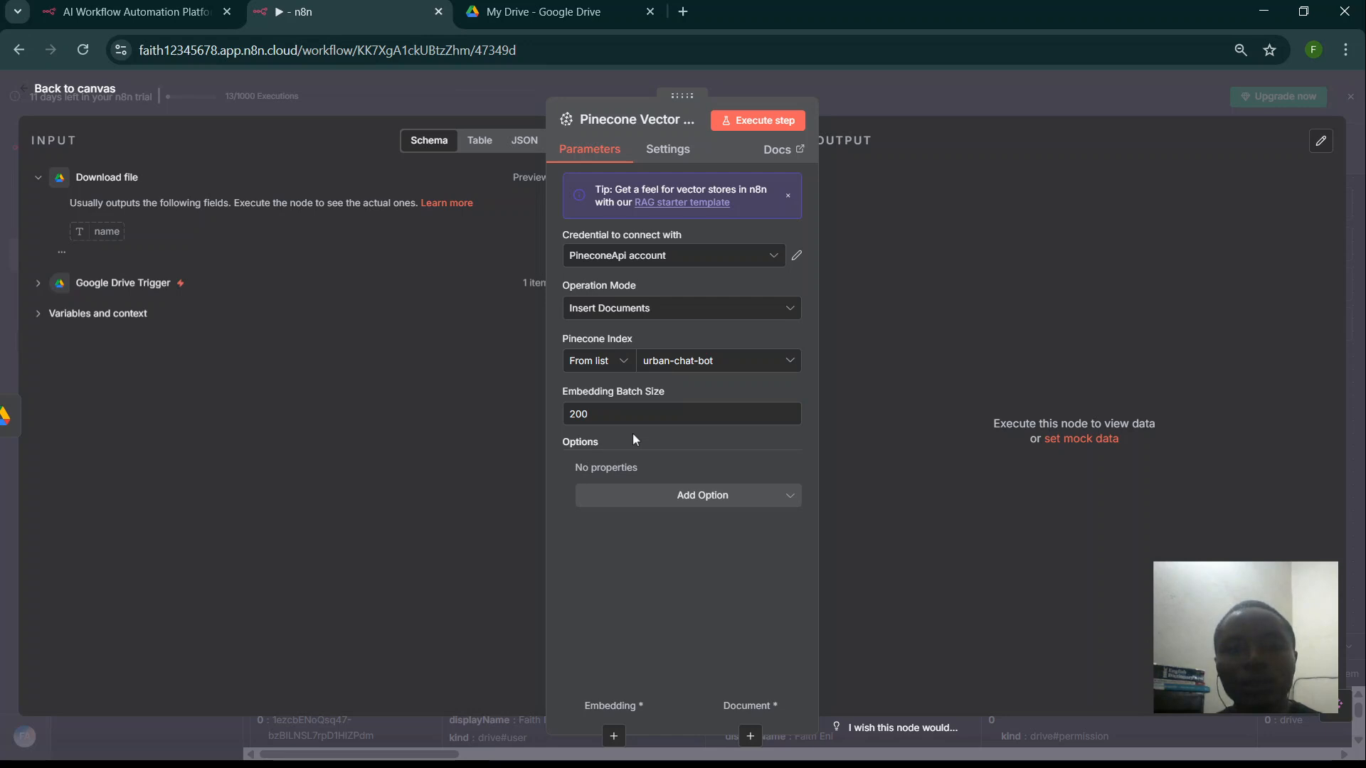
pyautogui.click(638, 502)
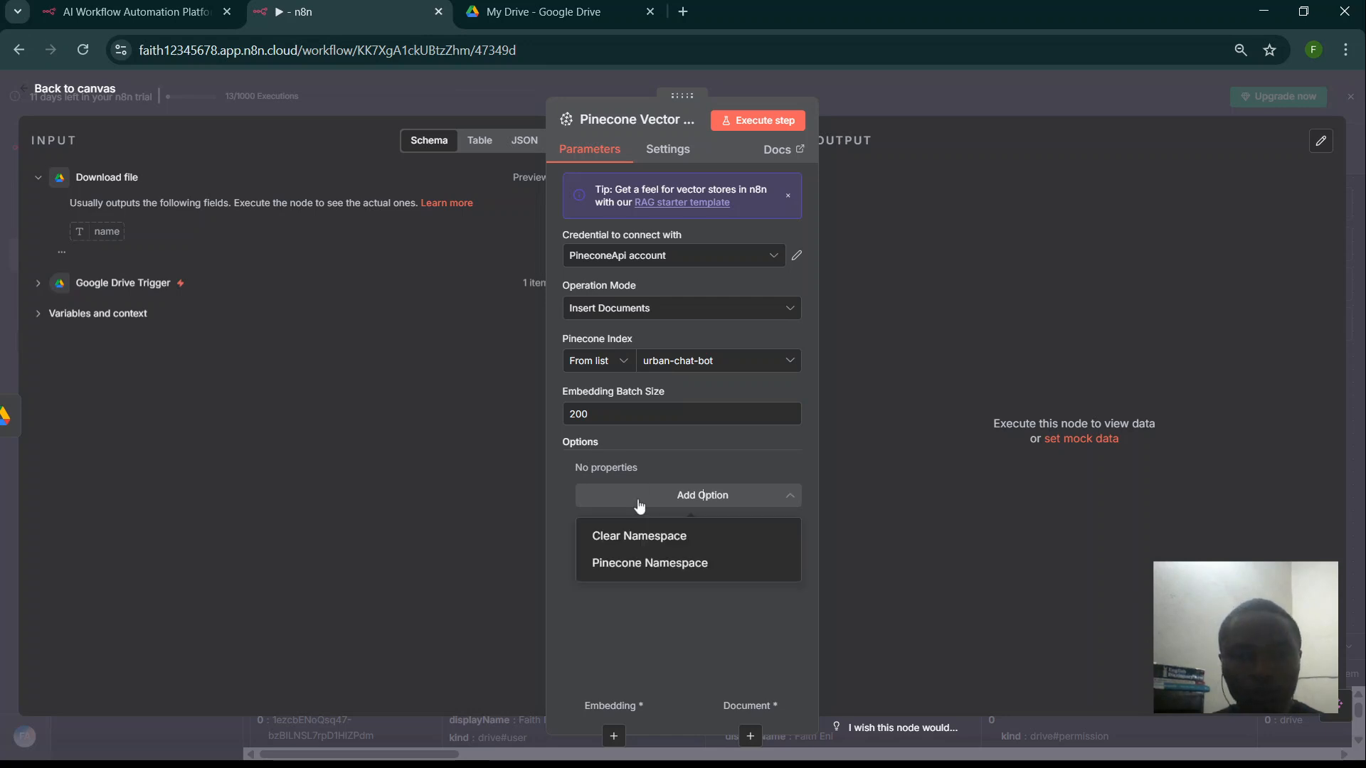
pyautogui.click(640, 564)
pyautogui.click(675, 492)
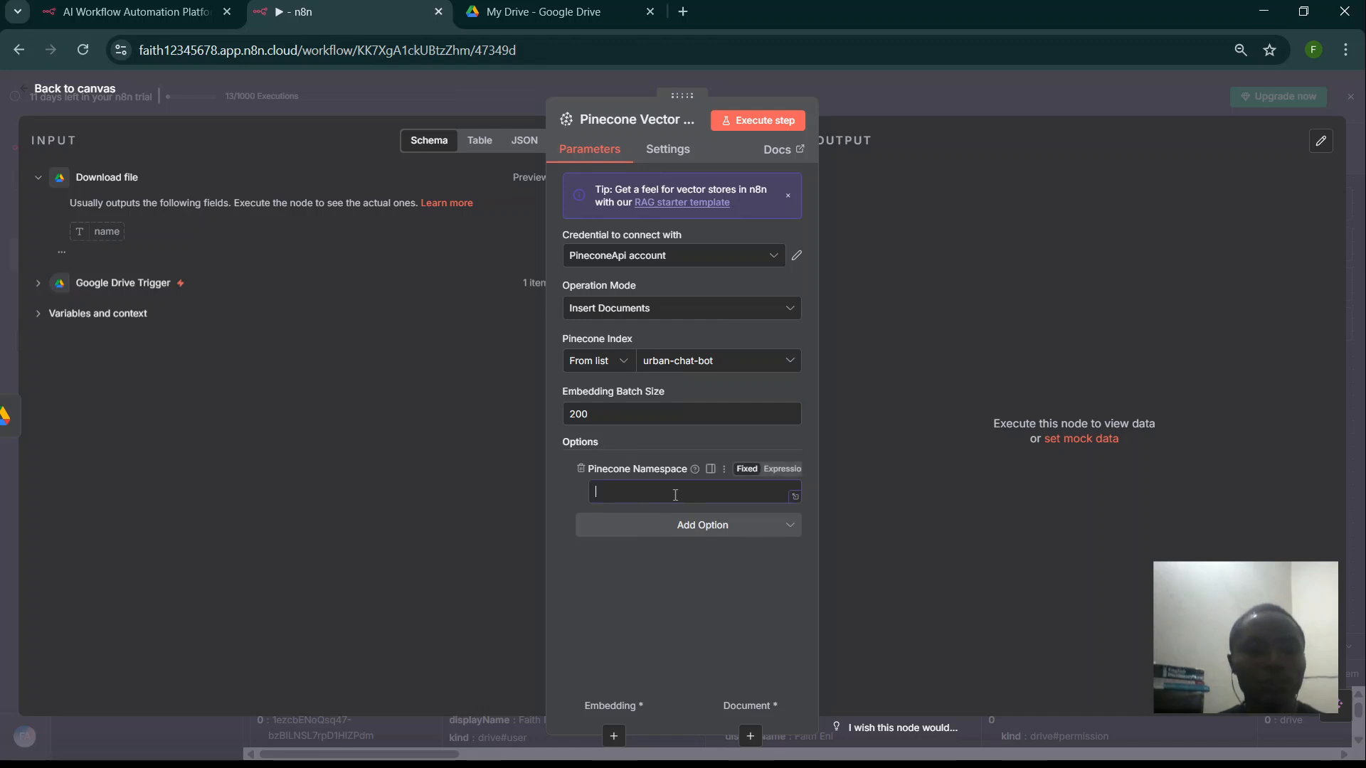
pyautogui.write('URNA')
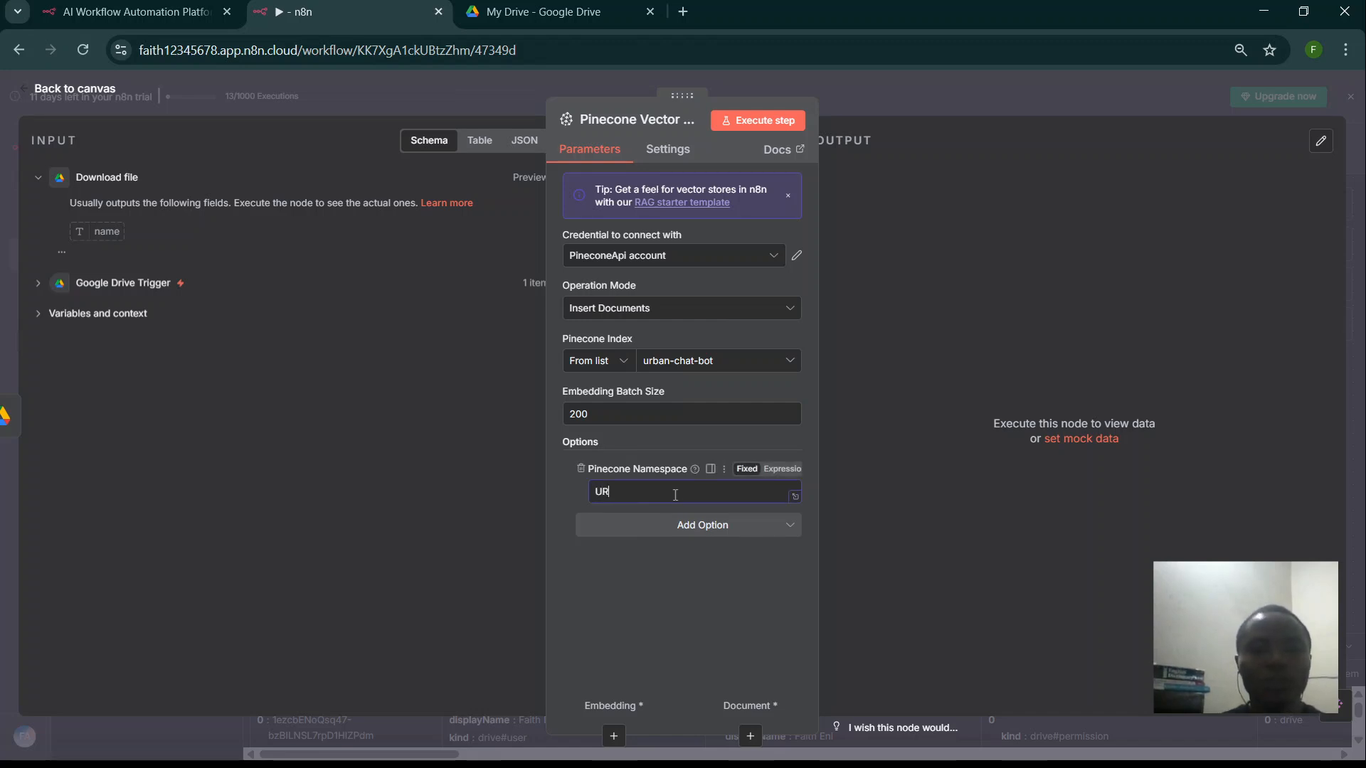
pyautogui.press('BackSpace')
pyautogui.press('BackSpace')
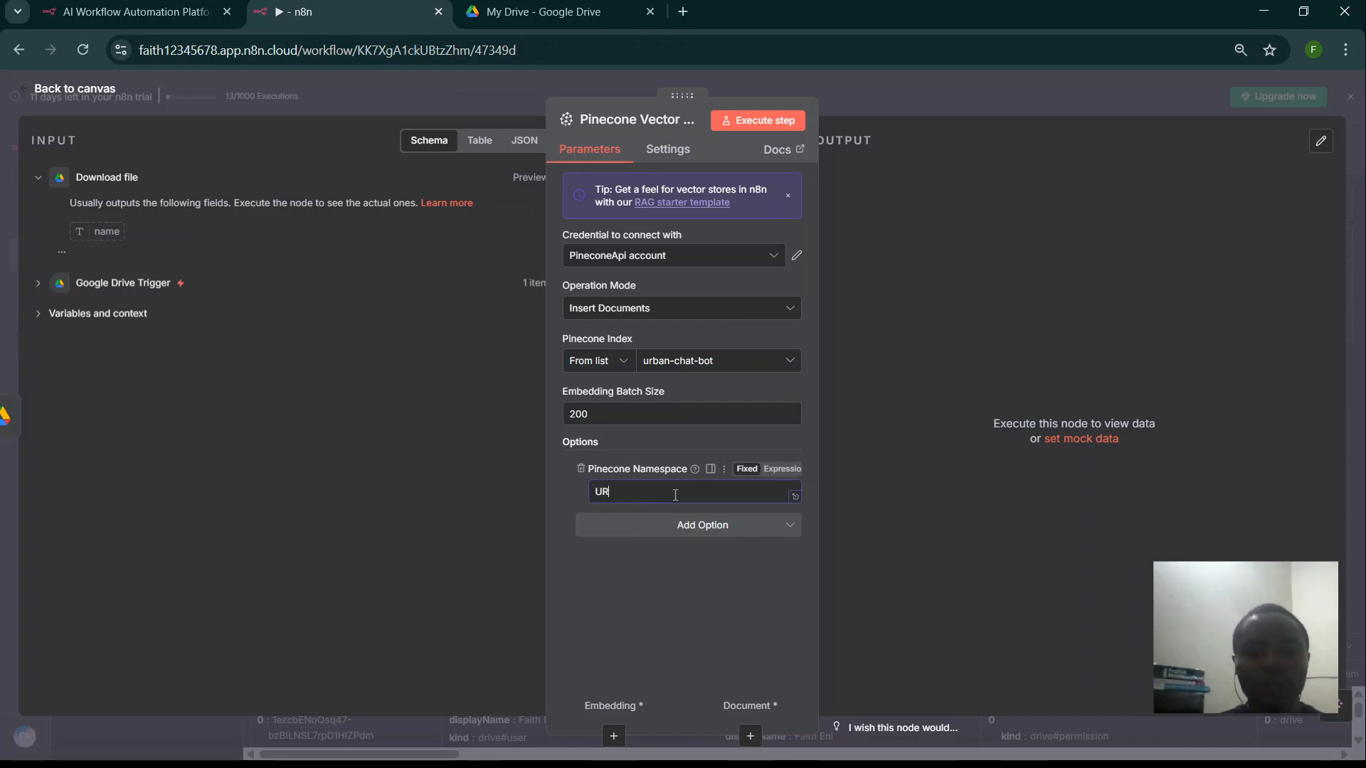
pyautogui.write('BAN')
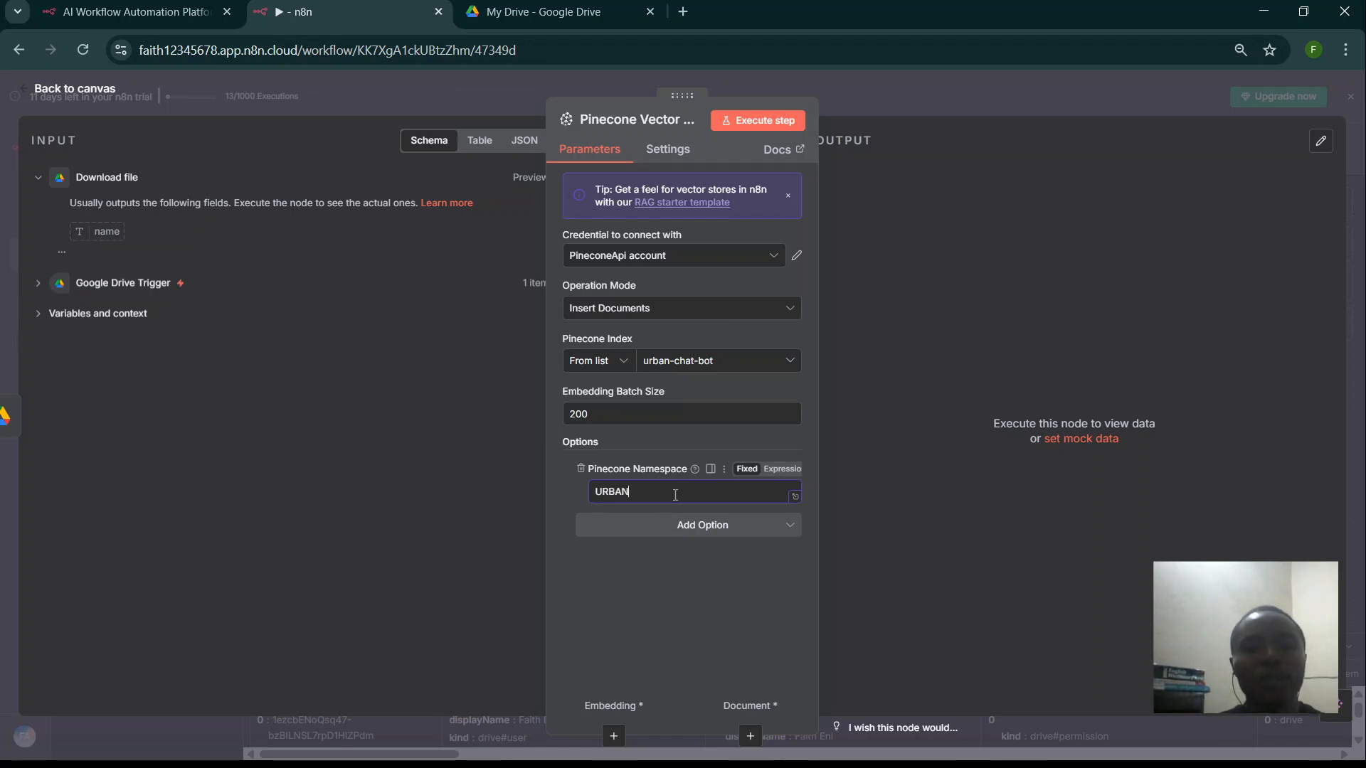
# - Attach an Embeddings OpenAI node (text-embedding-3-small, 512 dimensions) below the Pinecone Vector Store
pyautogui.click(489, 86)
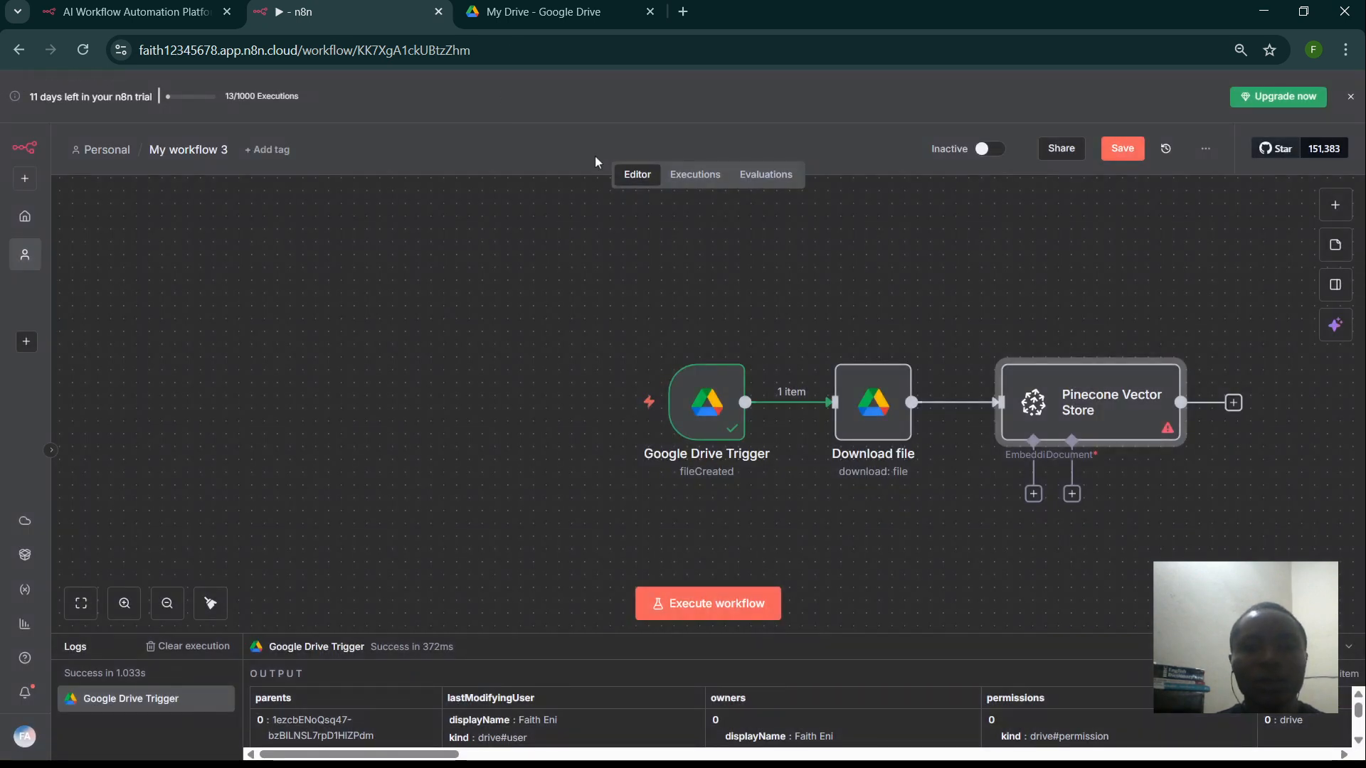
pyautogui.moveTo(951, 292); pyautogui.dragTo(480, 228)
pyautogui.moveTo(624, 288)
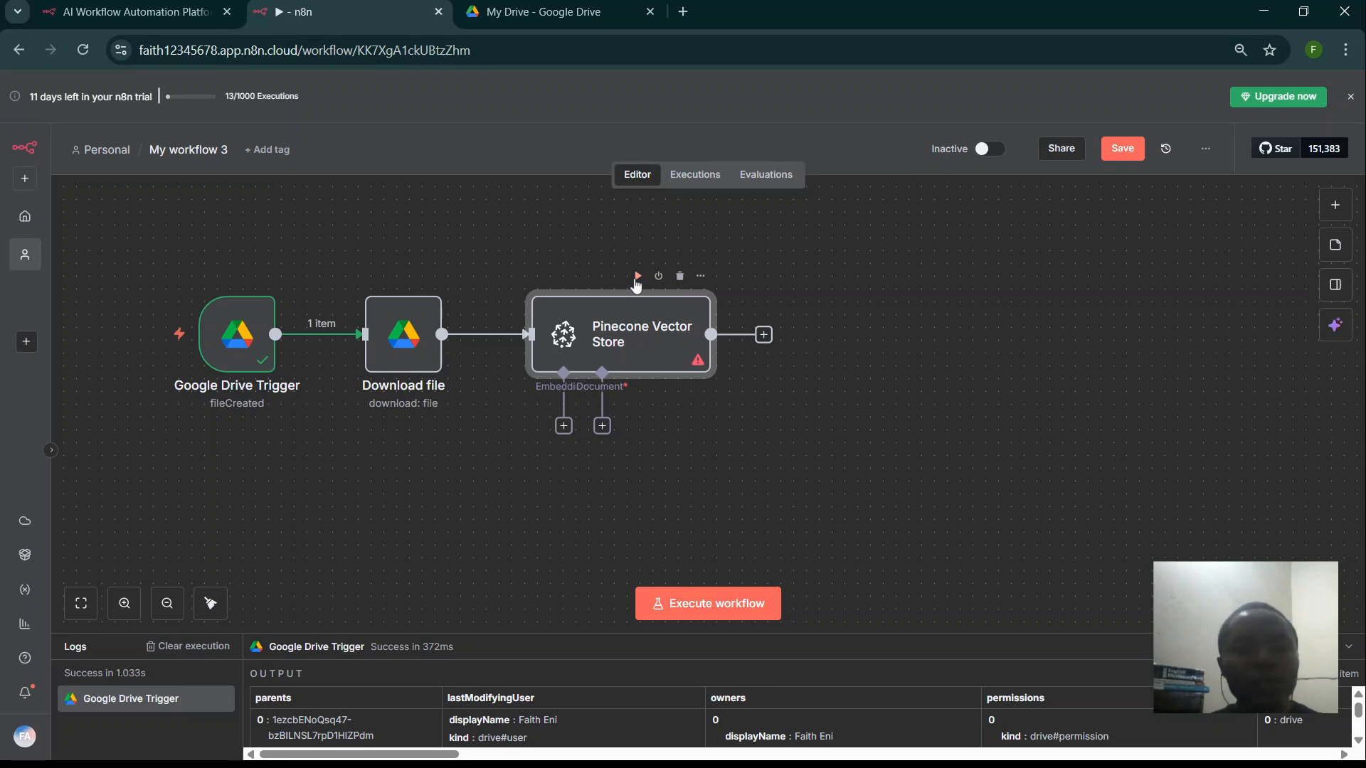
pyautogui.click(564, 426)
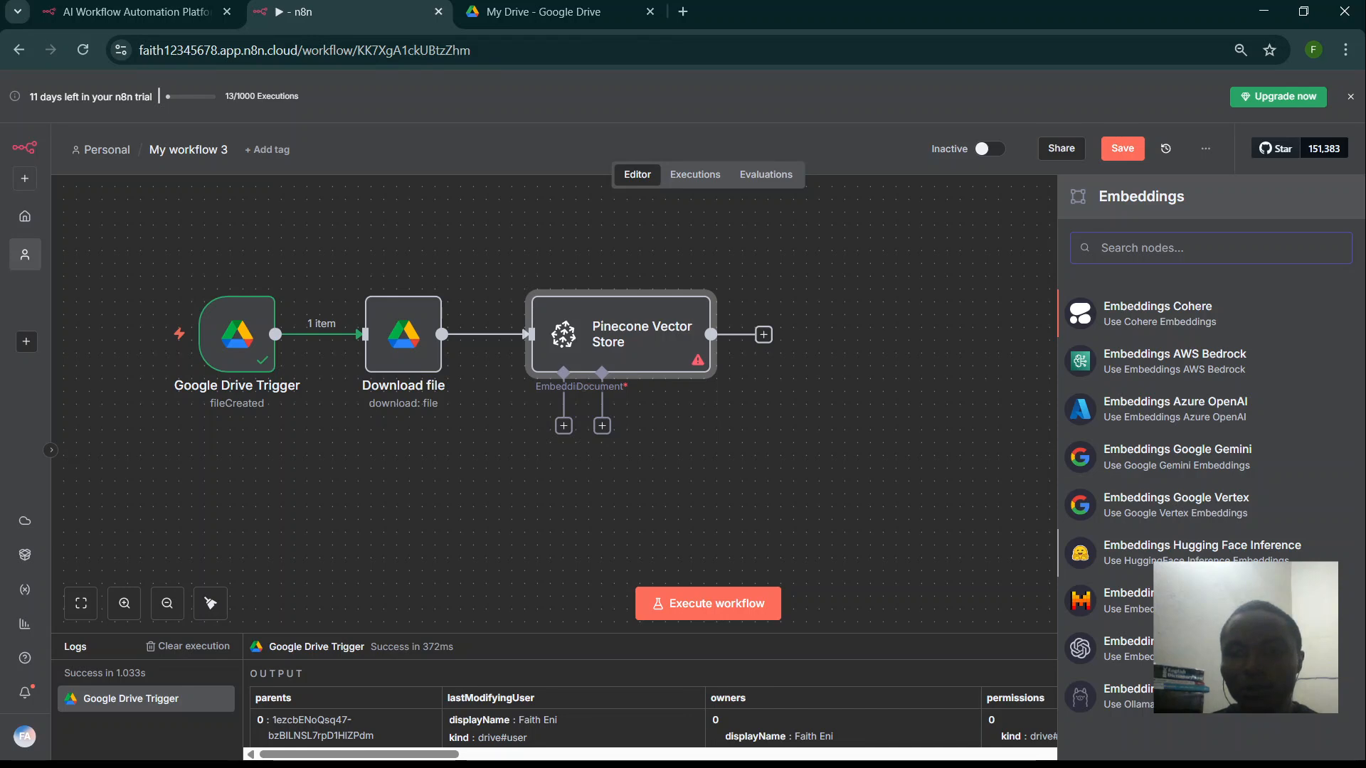
pyautogui.click(1141, 655)
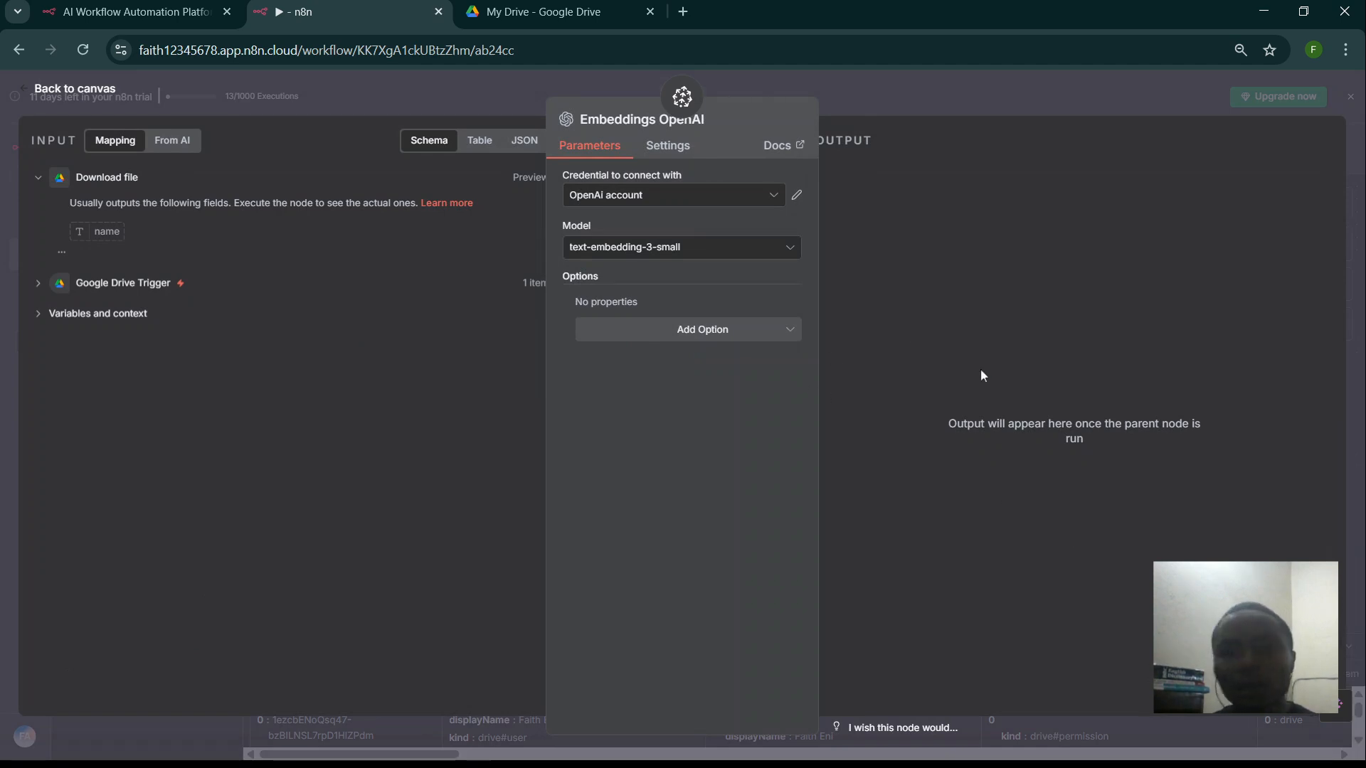
pyautogui.click(695, 329)
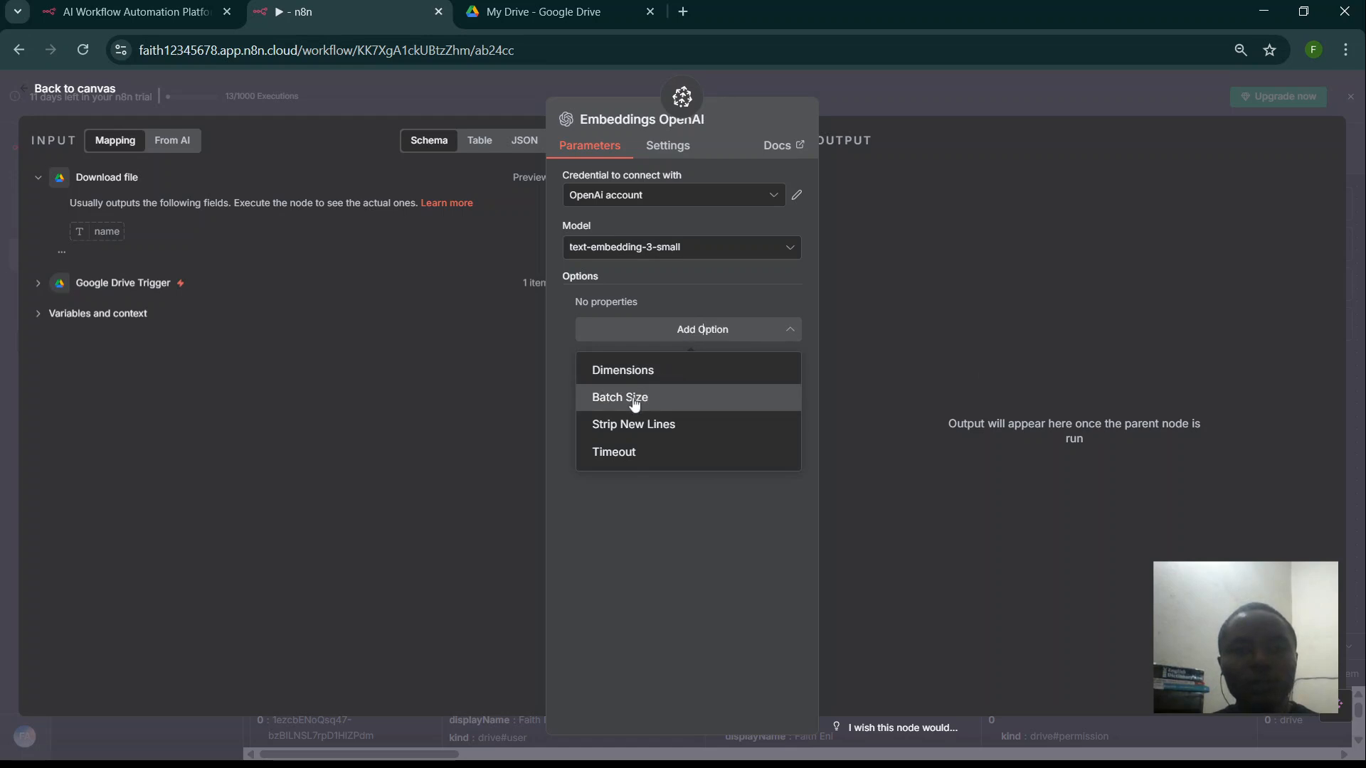
pyautogui.click(653, 376)
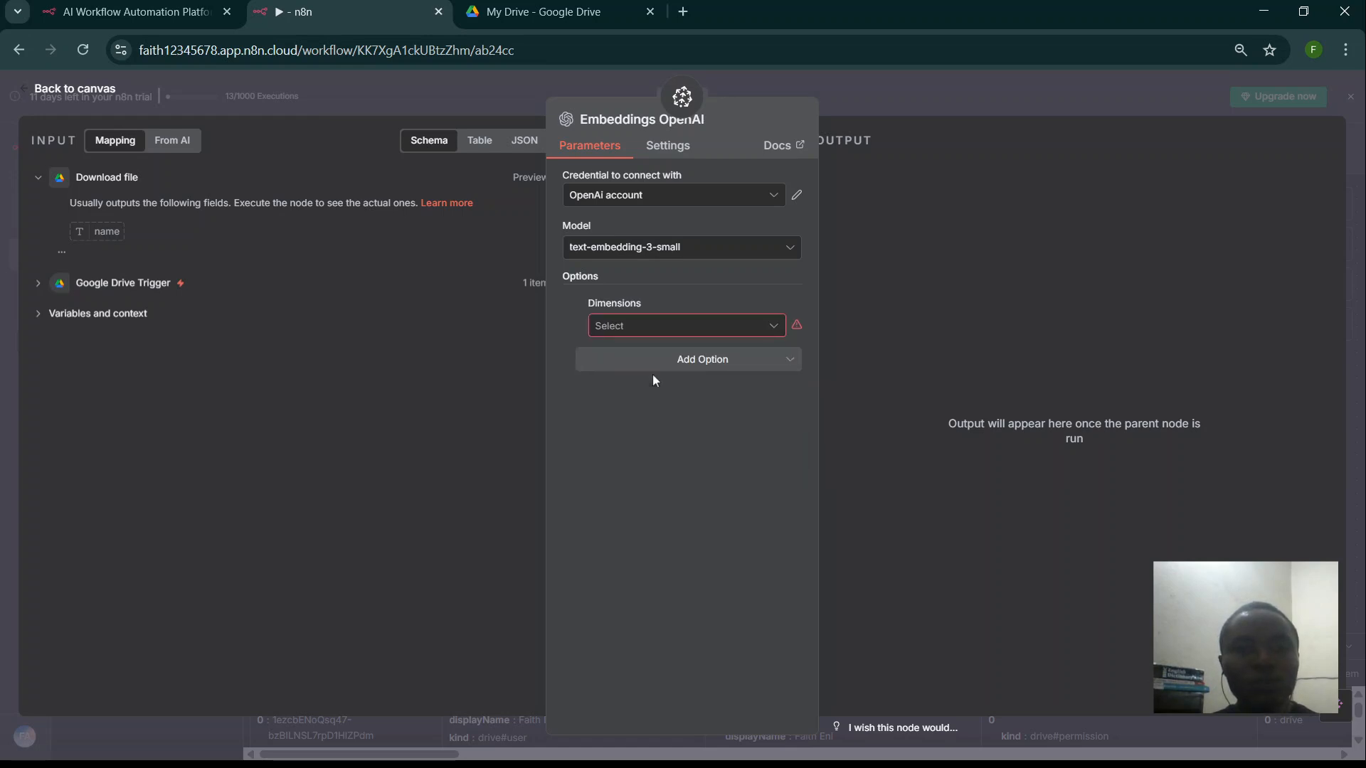
pyautogui.click(686, 326)
pyautogui.click(619, 395)
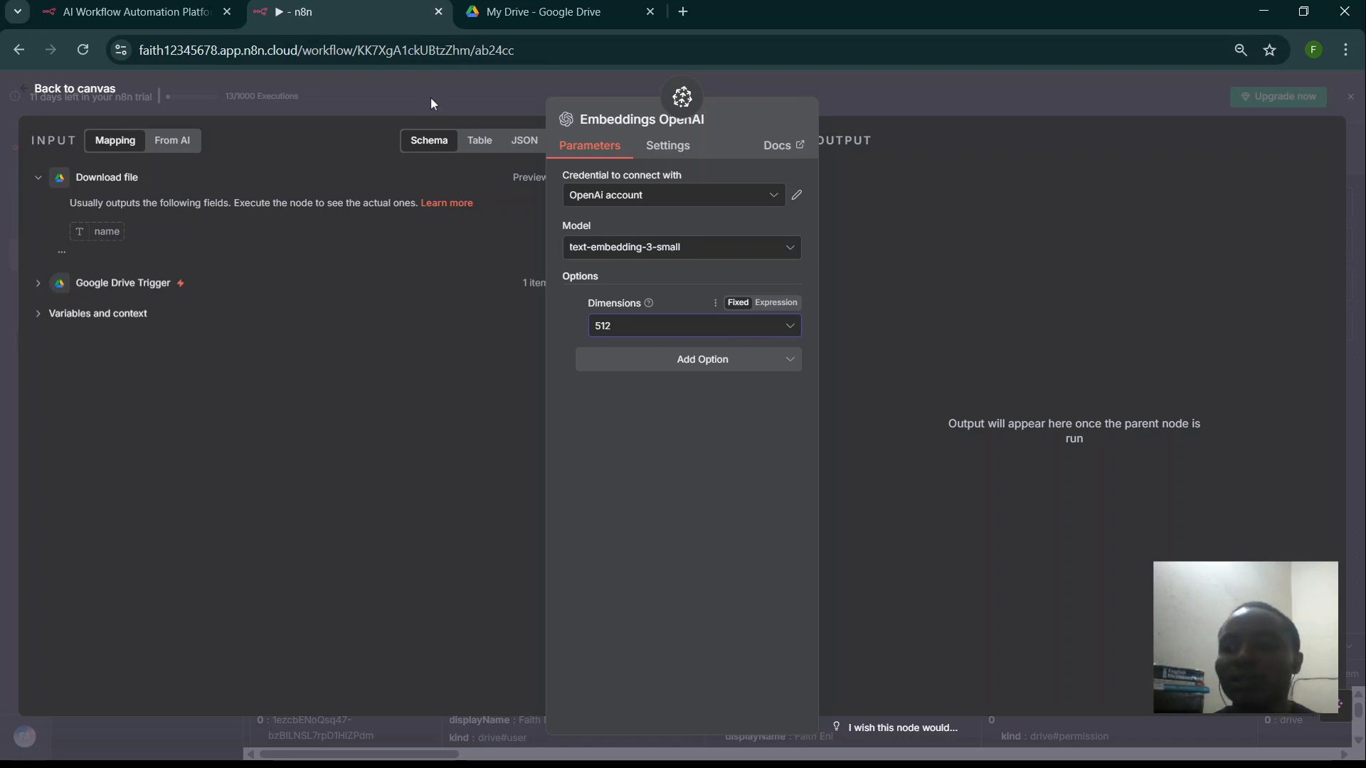
pyautogui.click(408, 91)
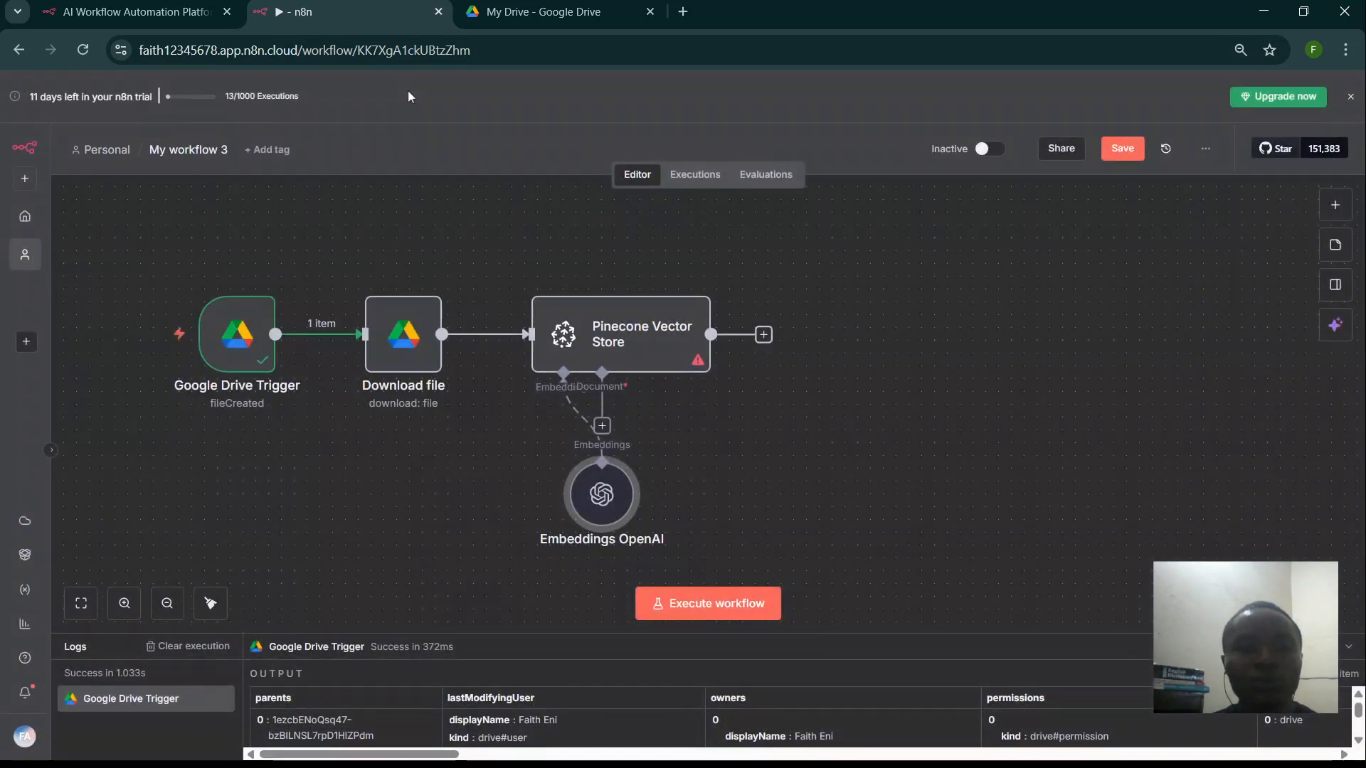
pyautogui.moveTo(602, 494); pyautogui.dragTo(499, 482)
# - Feed the Pinecone Document input from a Default Data Loader set to Binary data and Custom text splitting
pyautogui.click(602, 426)
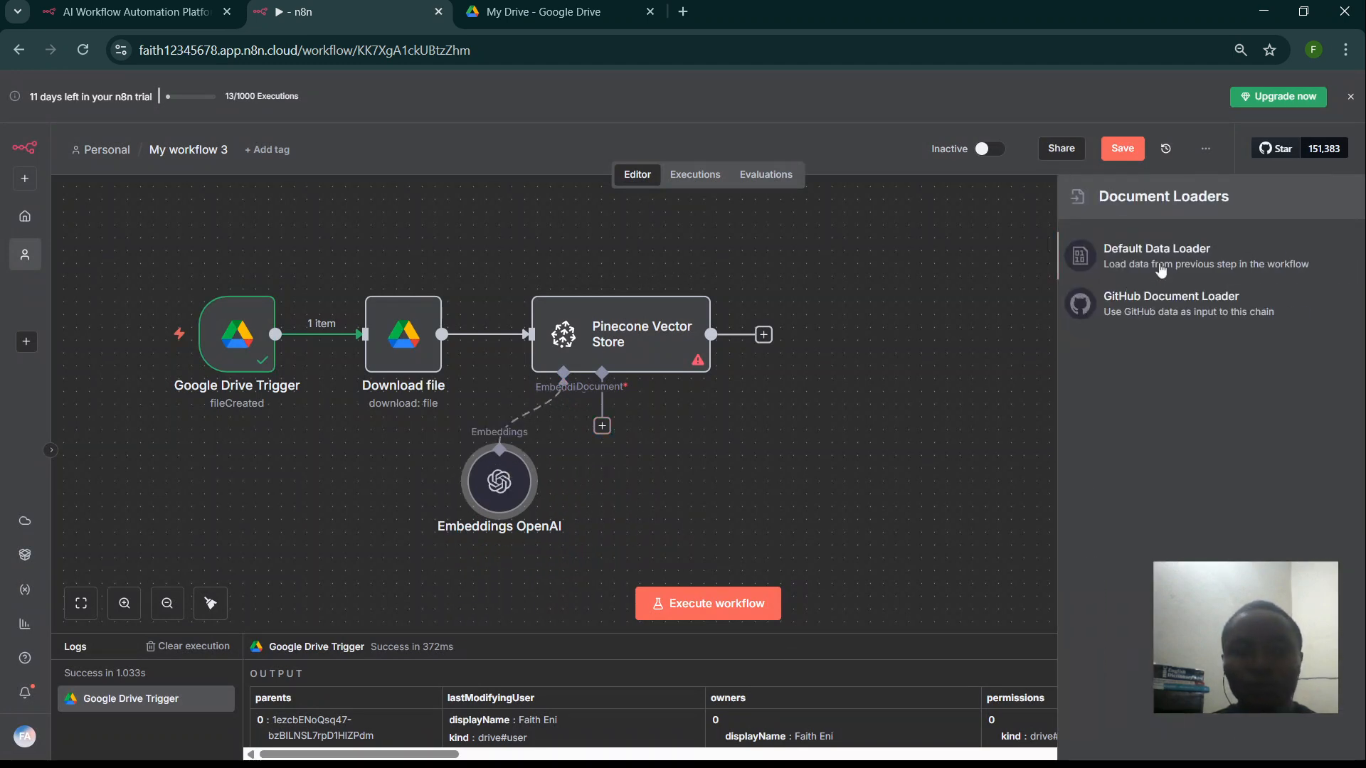
pyautogui.click(1158, 261)
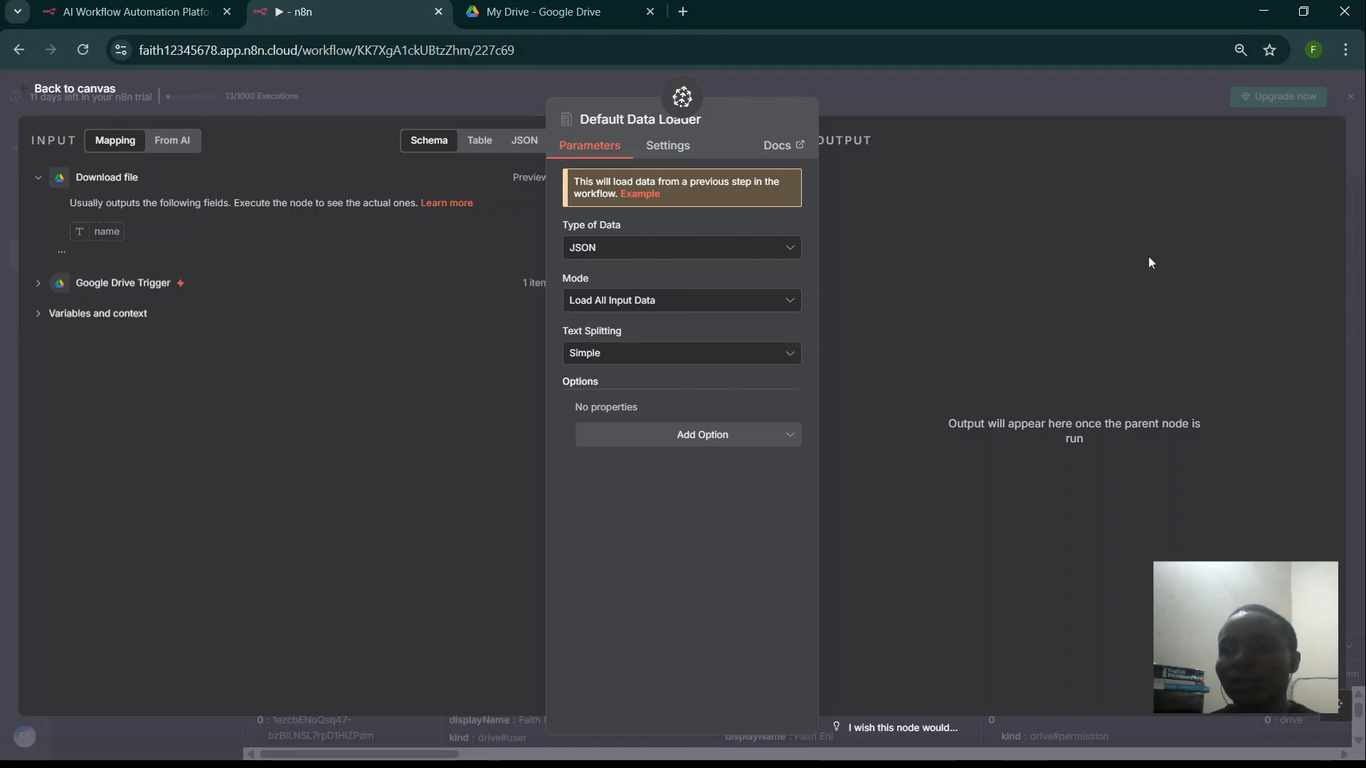
pyautogui.click(733, 255)
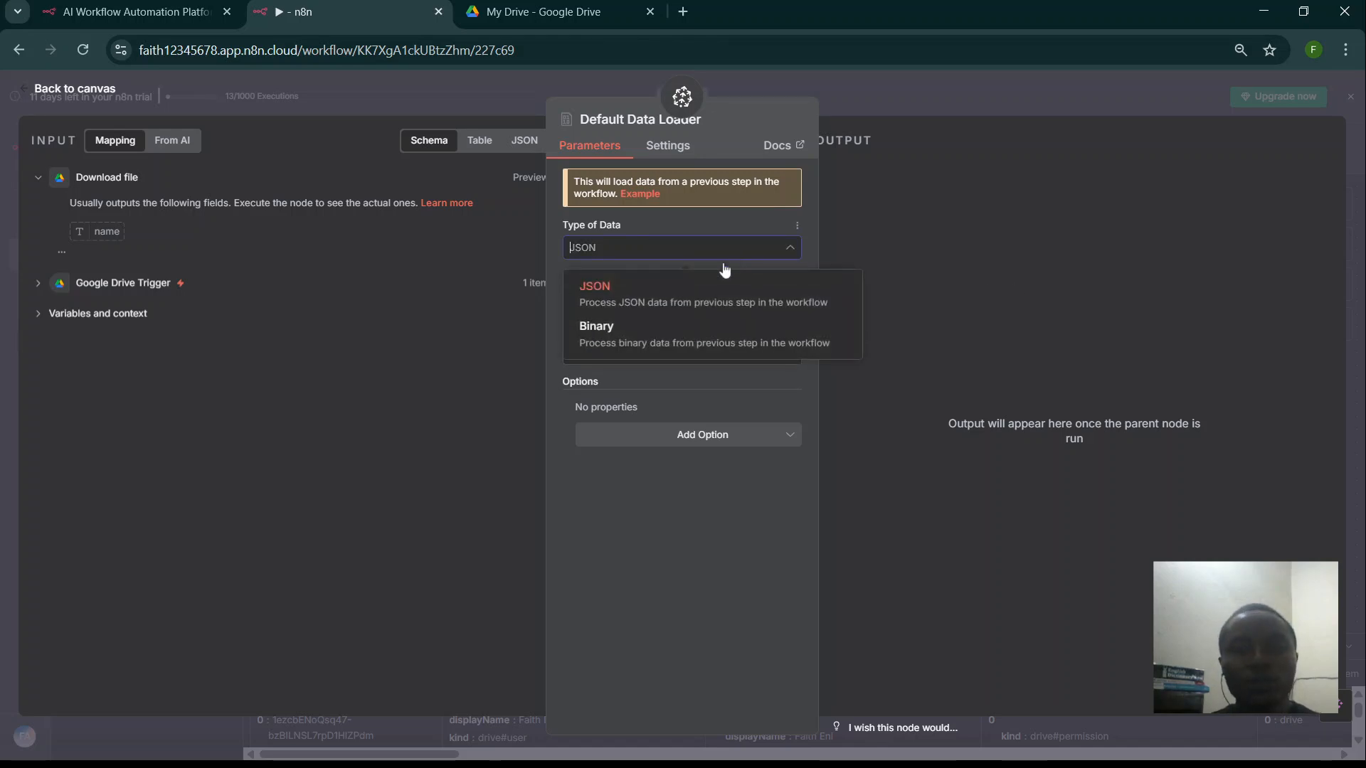
pyautogui.click(644, 333)
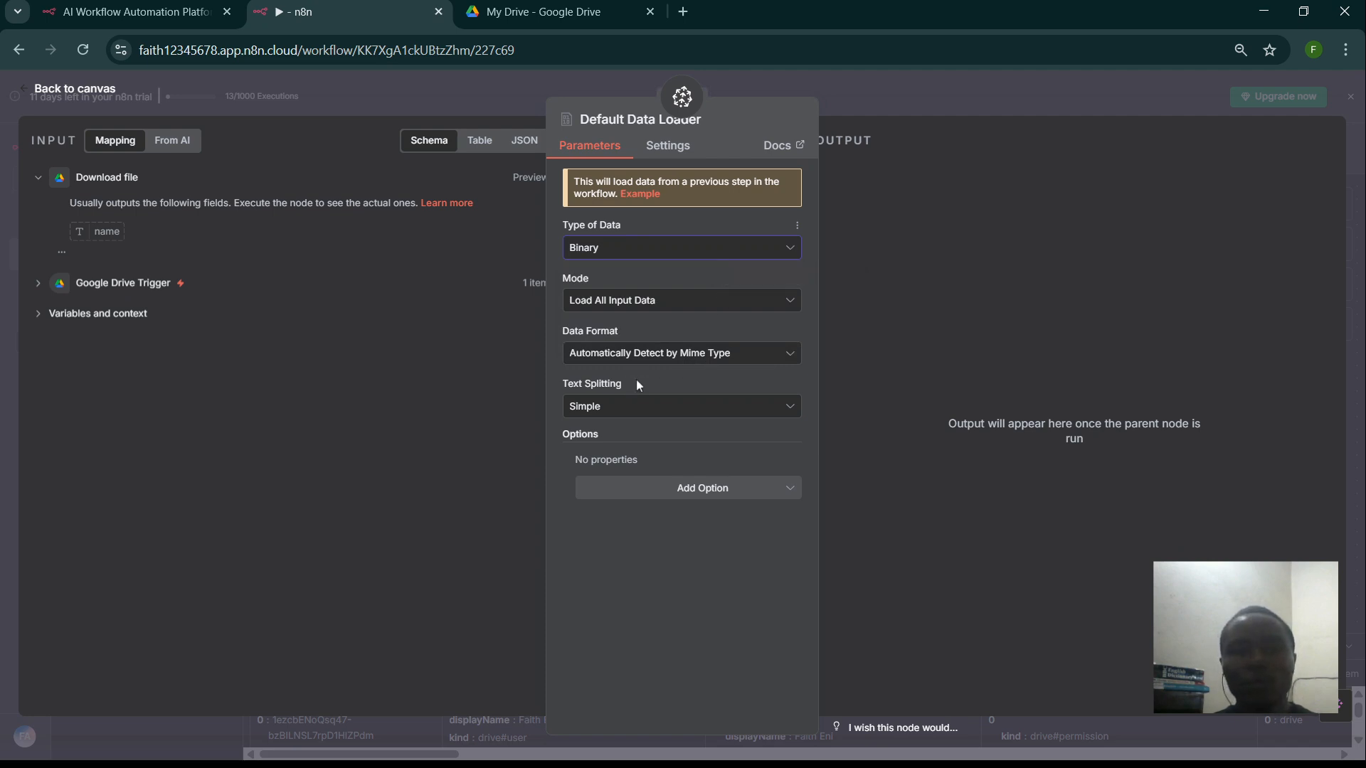
pyautogui.click(617, 411)
pyautogui.click(617, 489)
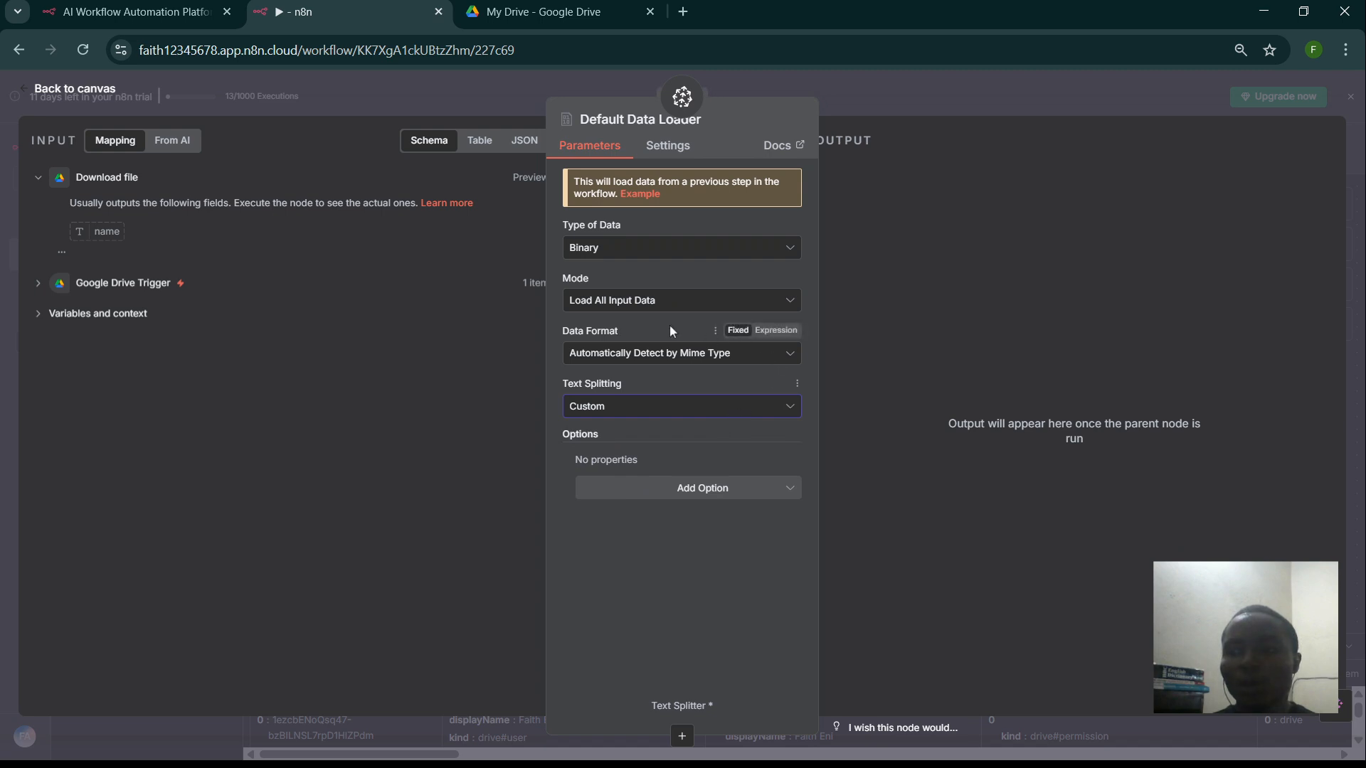
pyautogui.click(275, 94)
pyautogui.click(875, 376)
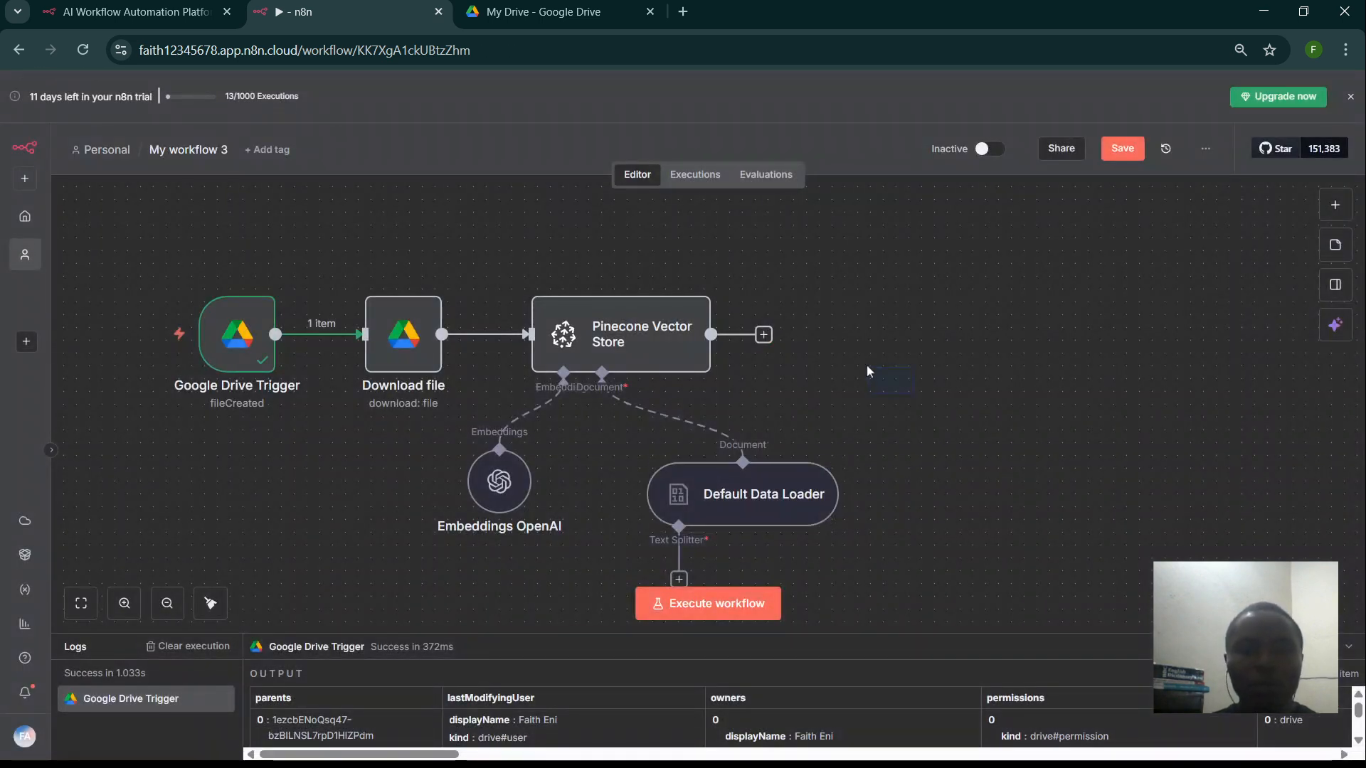
pyautogui.moveTo(865, 363); pyautogui.dragTo(799, 296)
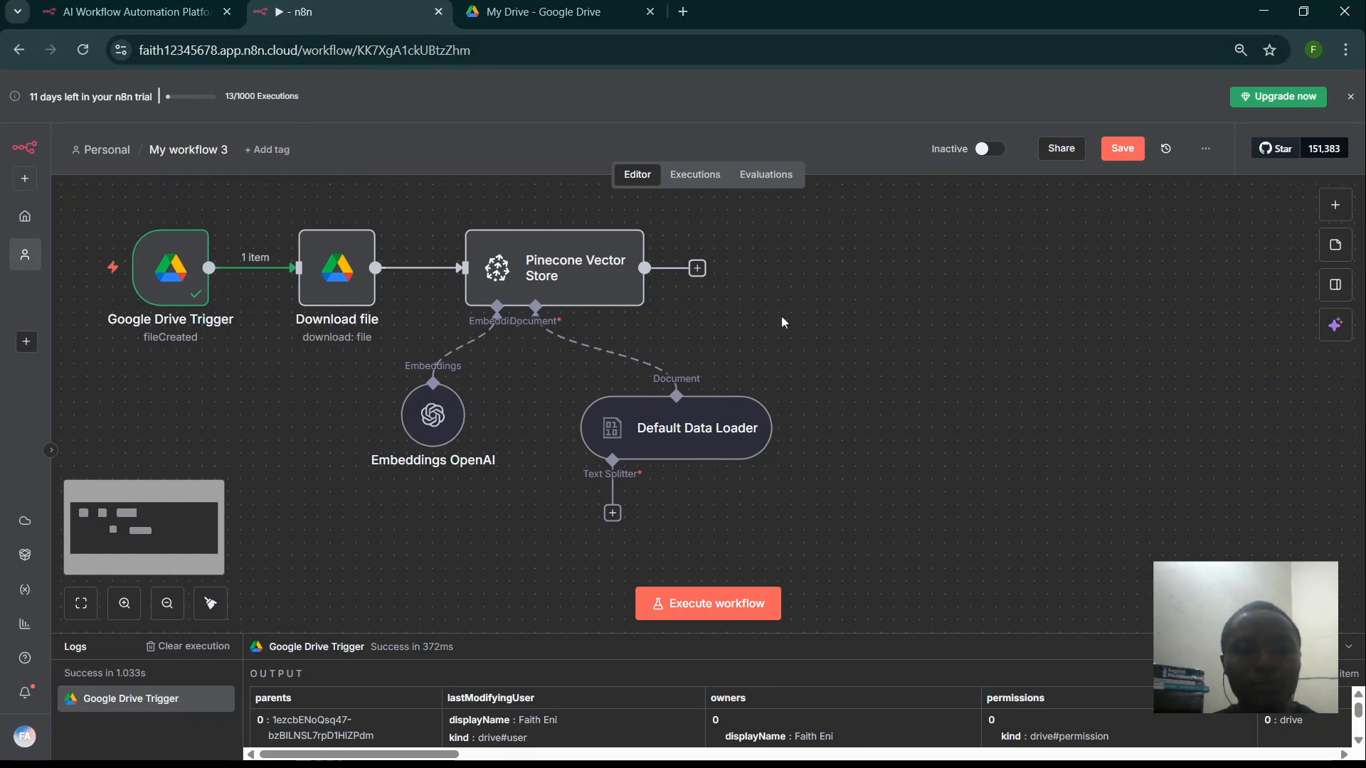
# - Give the data loader a Recursive Character Text Splitter: chunk size 600, overlap 20, markdown Split Code
pyautogui.click(612, 513)
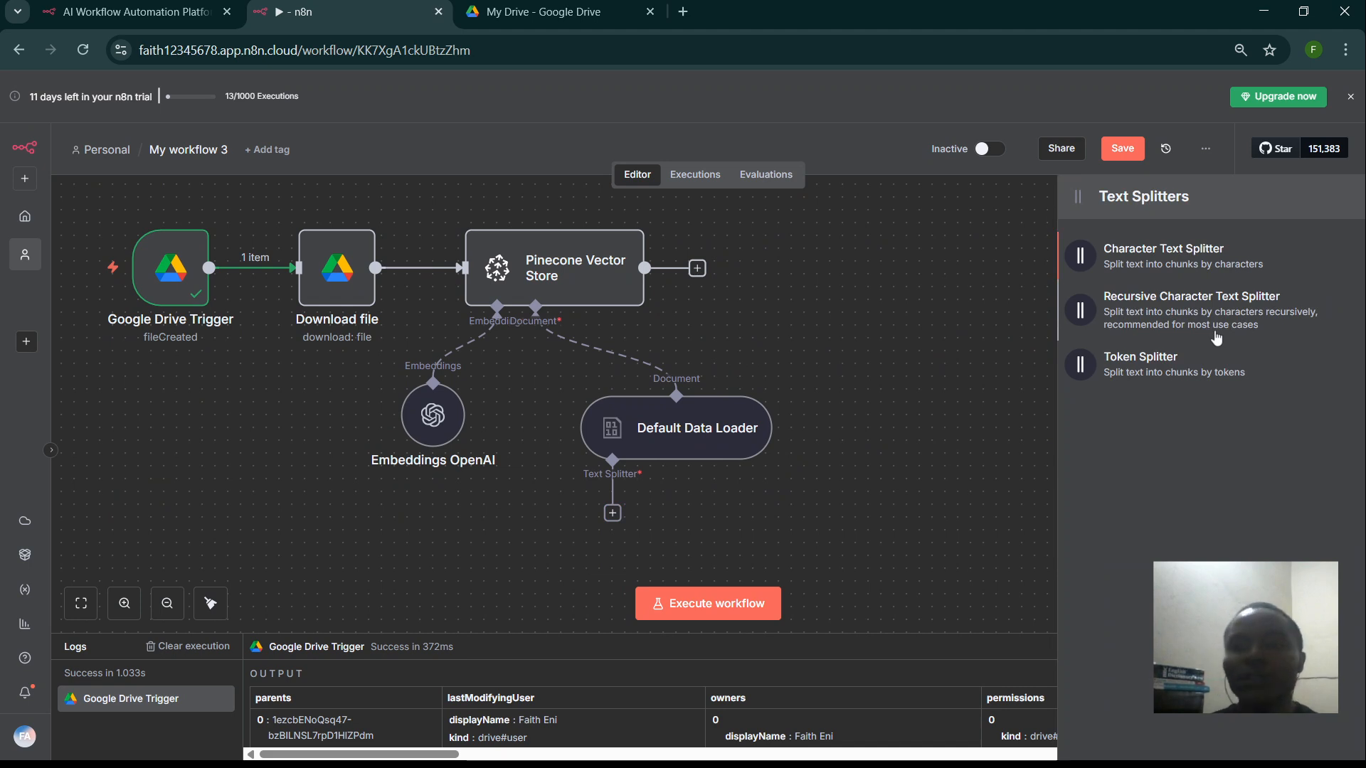
pyautogui.click(1136, 308)
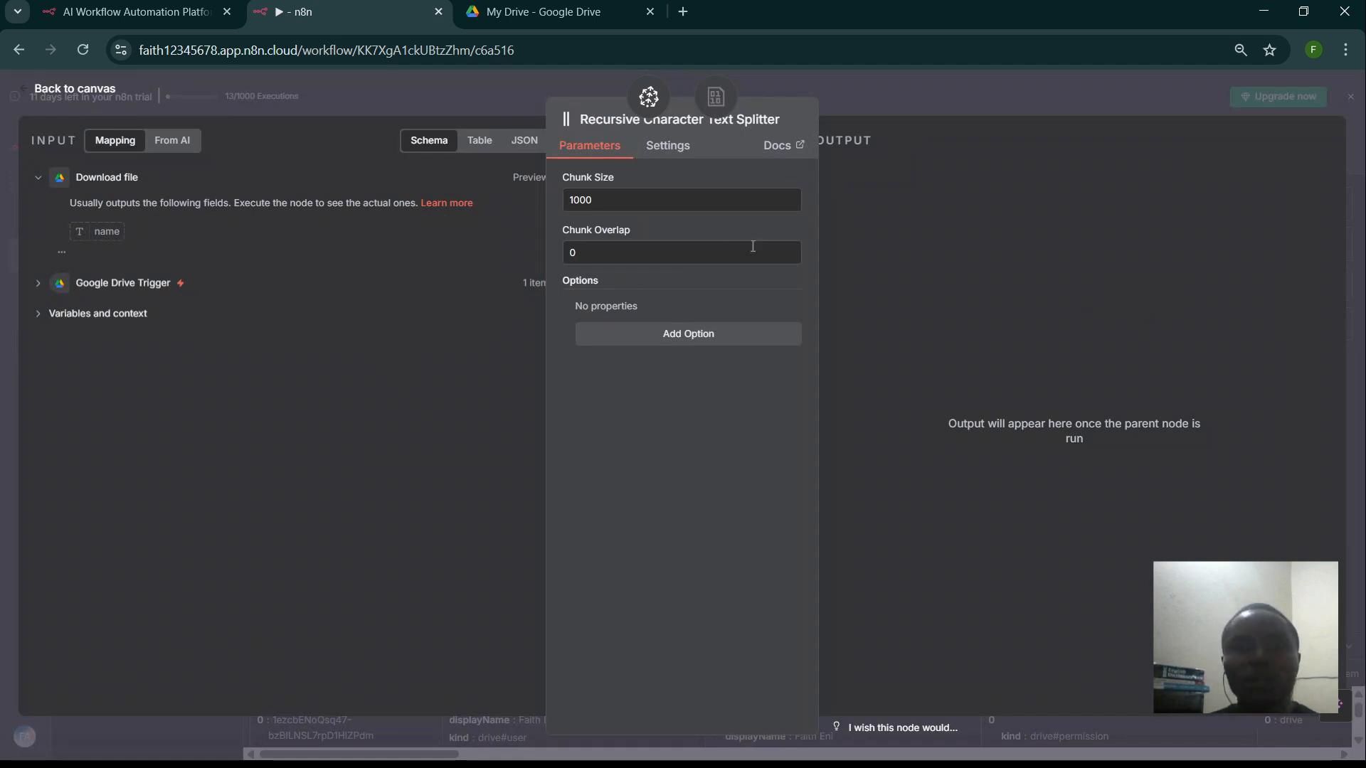
pyautogui.doubleClick(624, 206)
pyautogui.write('600')
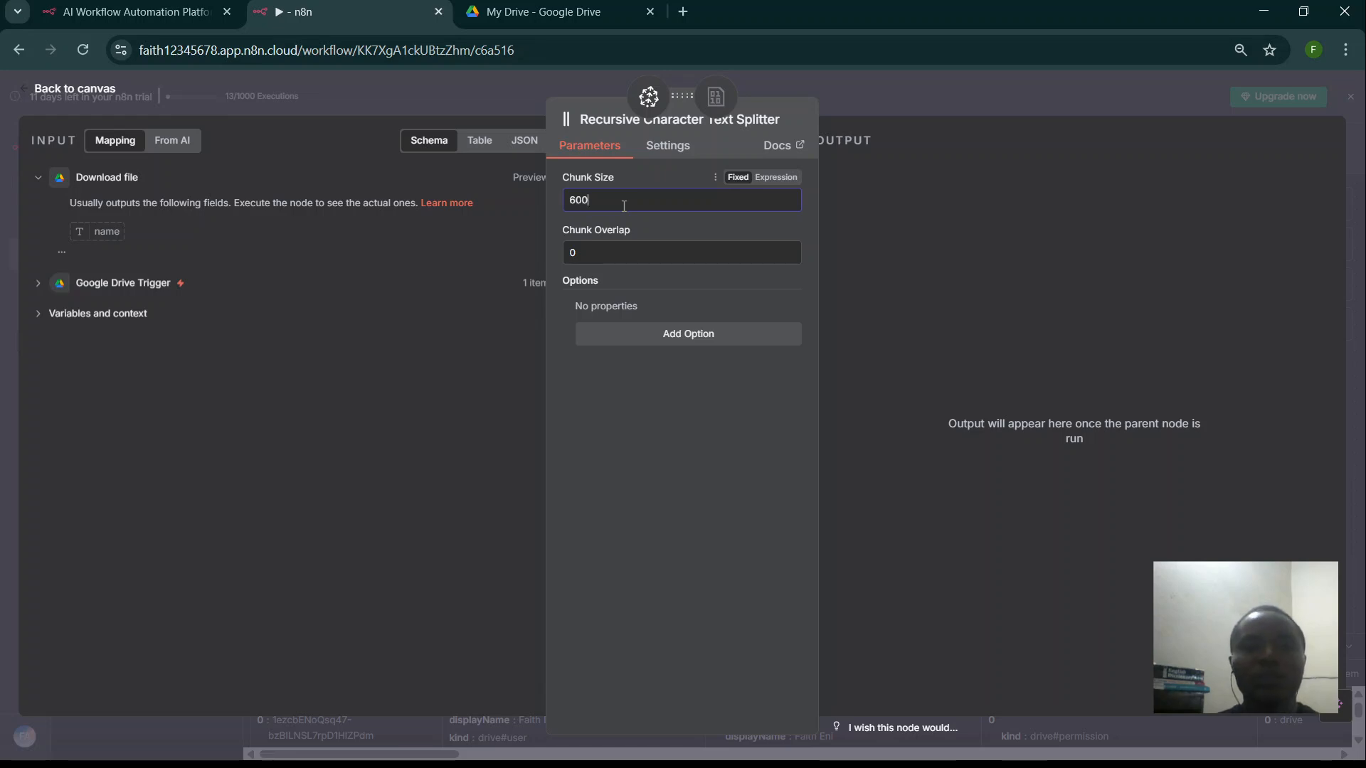
pyautogui.click(593, 245)
pyautogui.write('20')
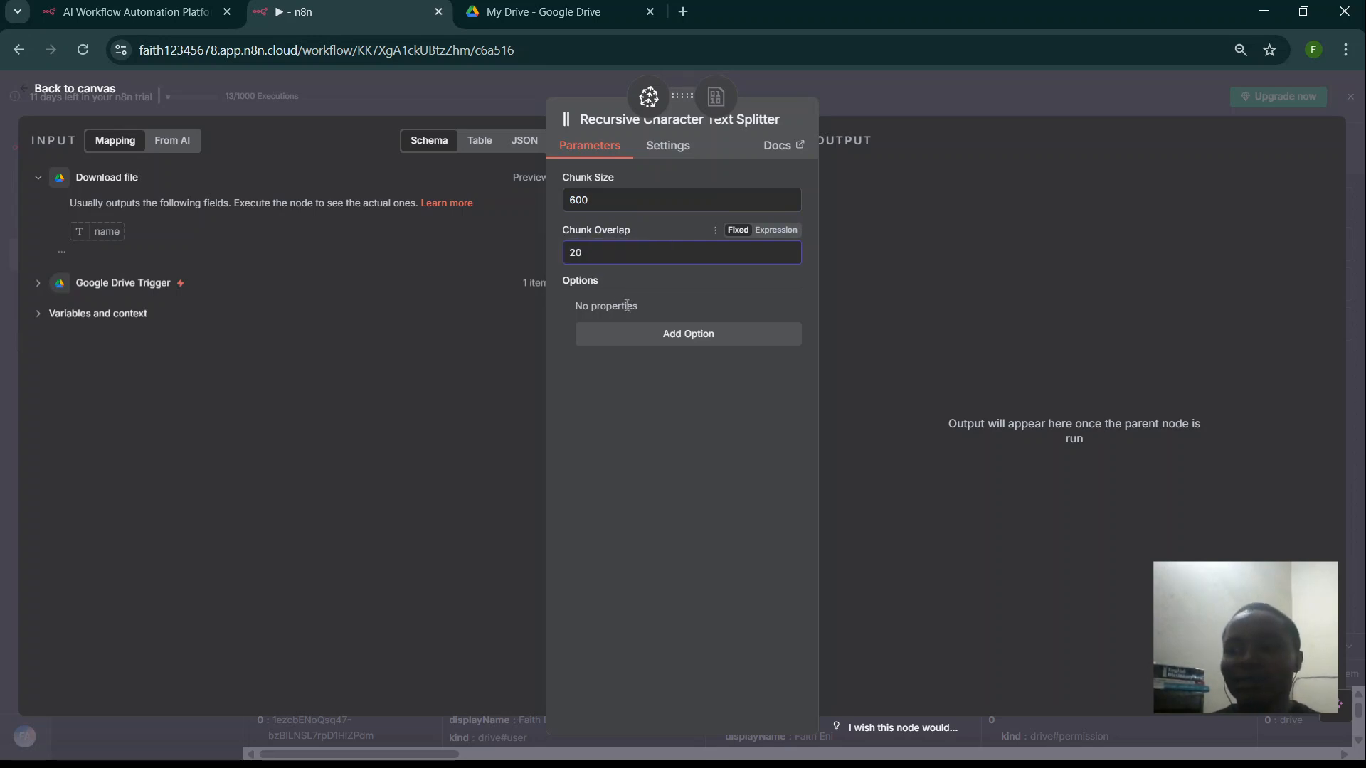
pyautogui.click(611, 340)
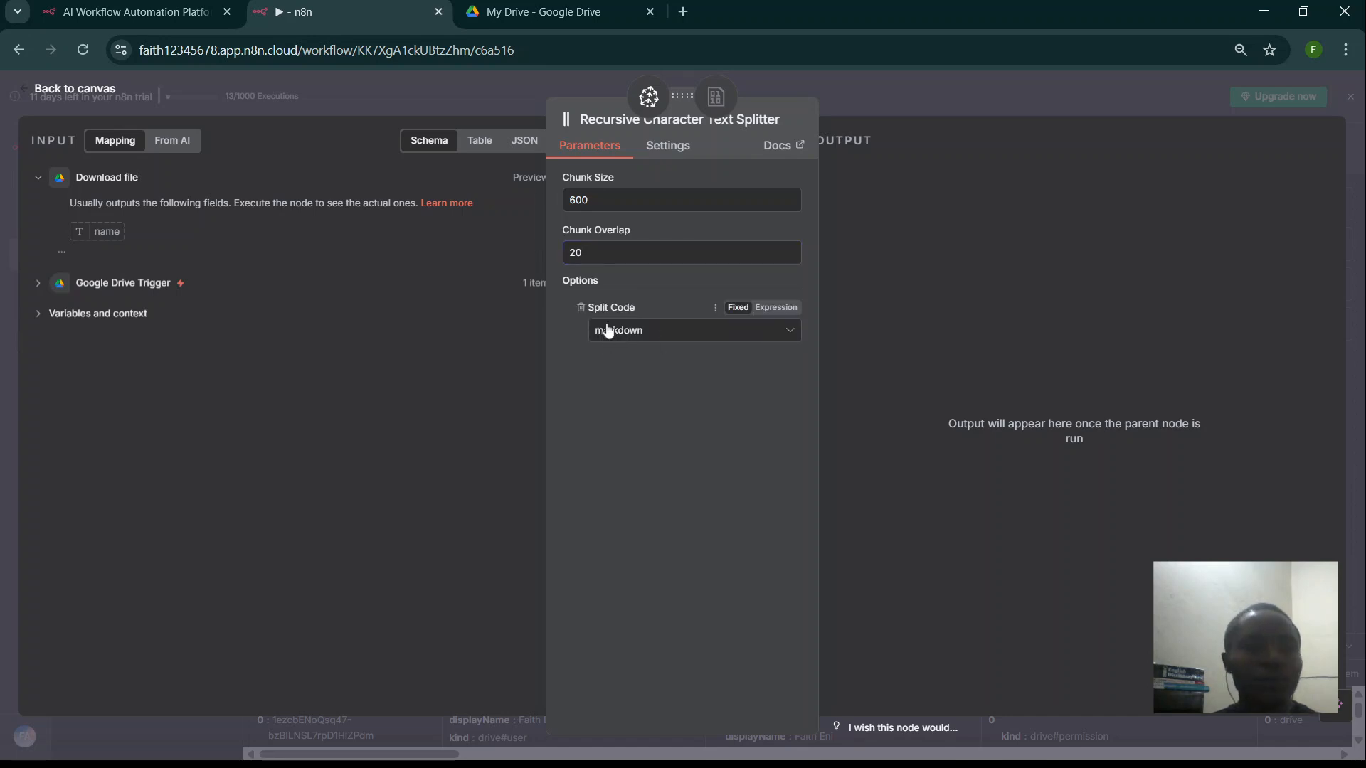
pyautogui.click(271, 89)
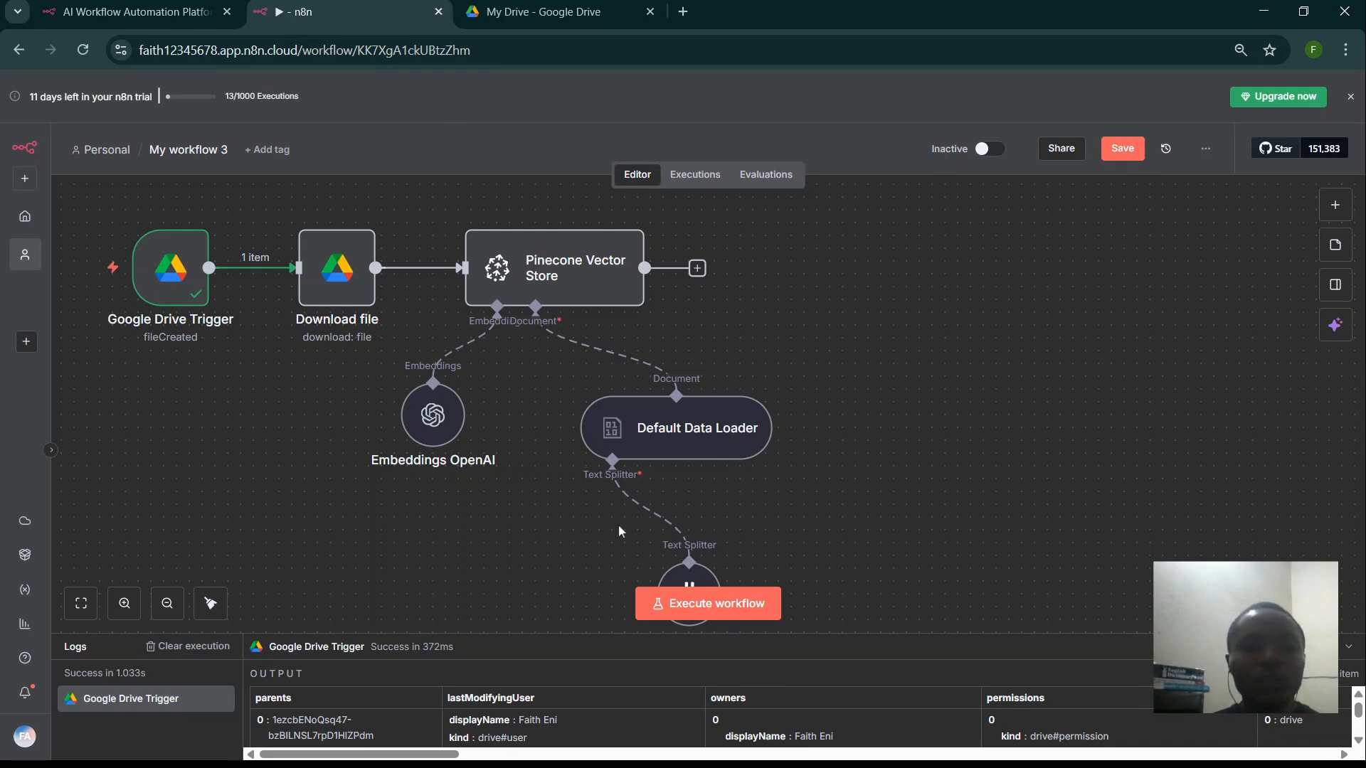
# - Execute the whole workflow so every node succeeds and the Pinecone Vector Store outputs 7 items
pyautogui.click(685, 604)
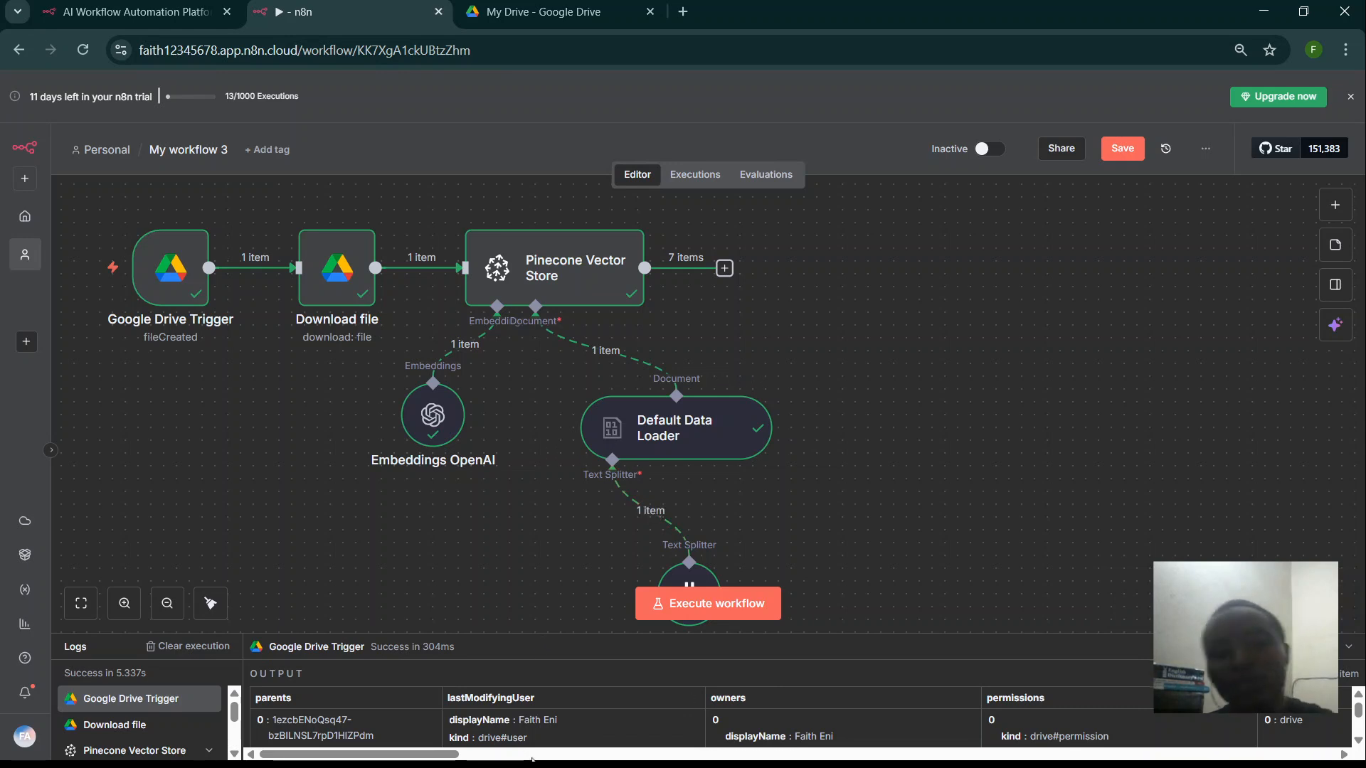
pyautogui.click(530, 764)
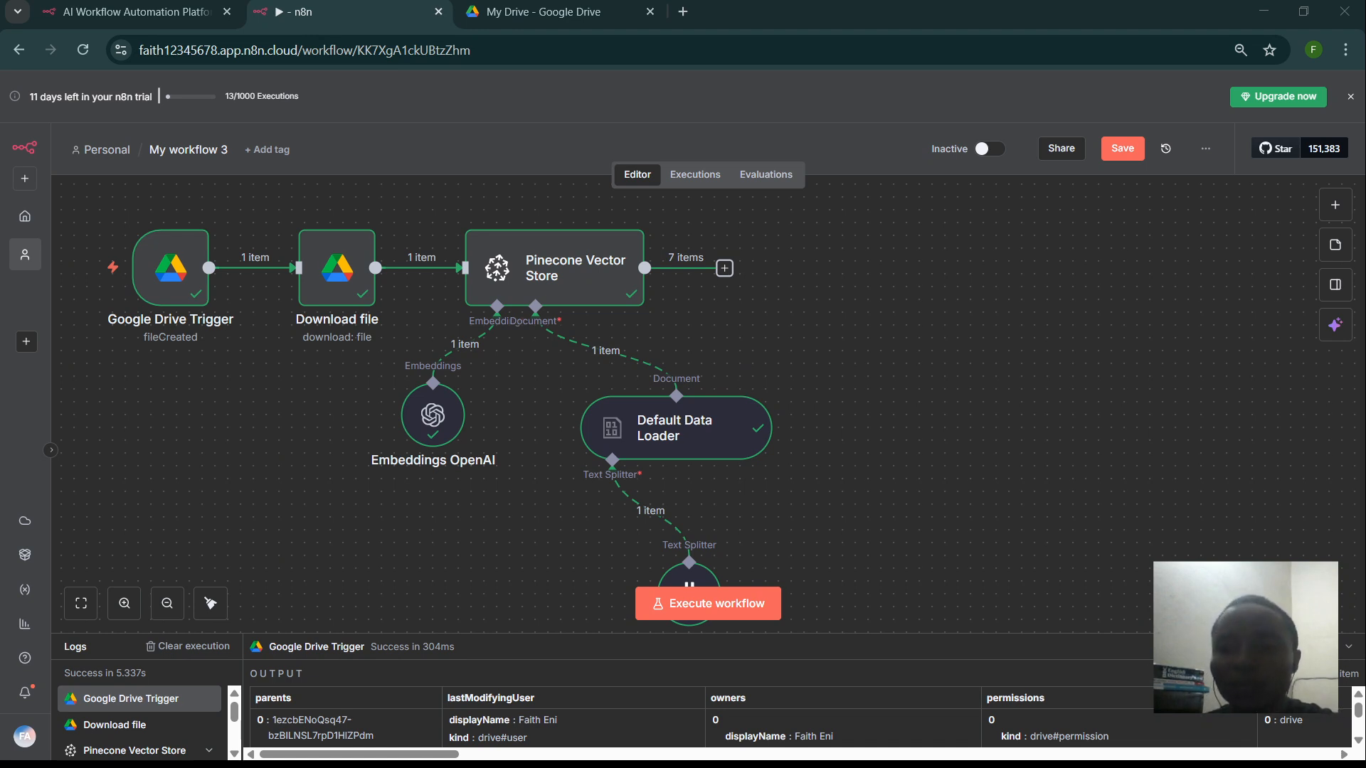
pyautogui.hotkey('alt', 'Tab')
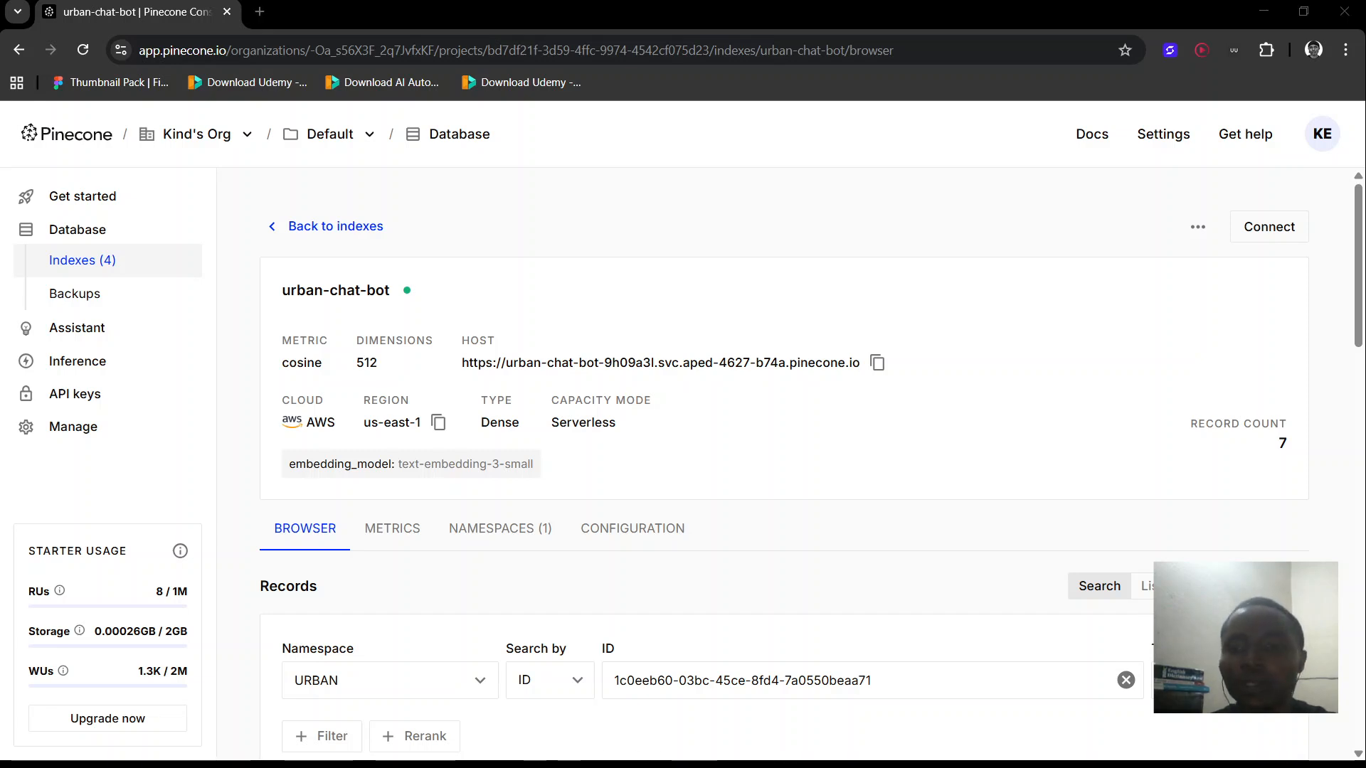
# - Confirm the urban-chat-bot index shows 7 records in the URBAN namespace, then return to n8n
pyautogui.hotkey('alt', 'Tab')
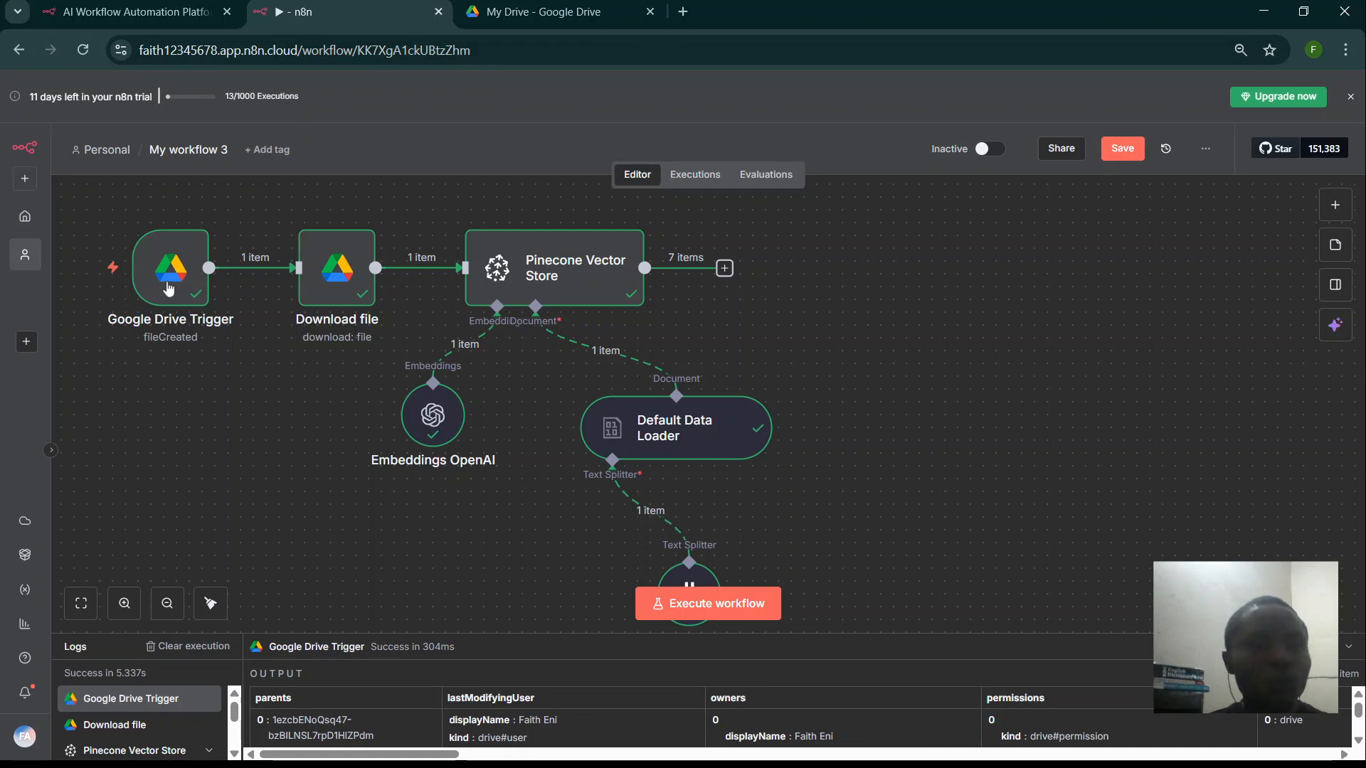
# - Rename the workflow 'My workflow 3' to 'Urbban DB' and save it
pyautogui.click(165, 151)
pyautogui.doubleClick(165, 152)
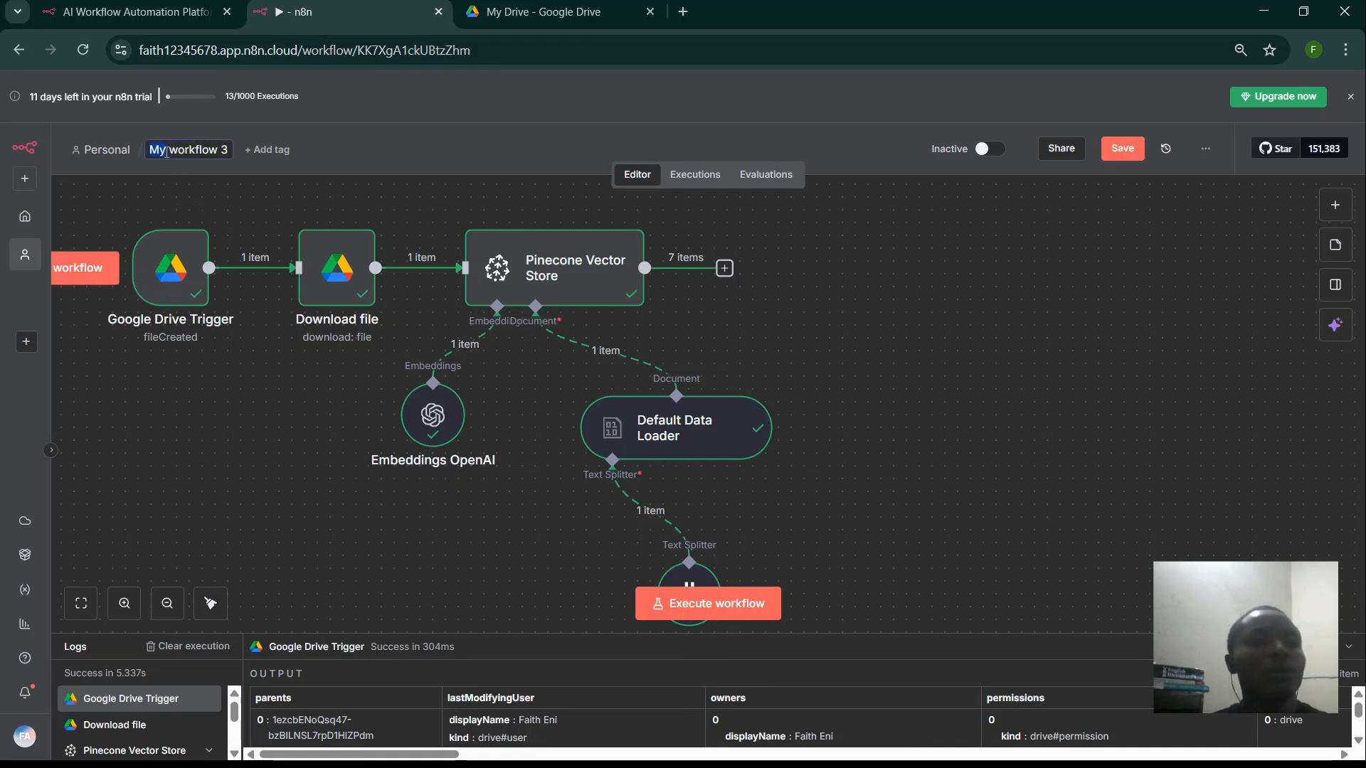
pyautogui.hotkey('ctrl', 'a')
pyautogui.write('Urbban')
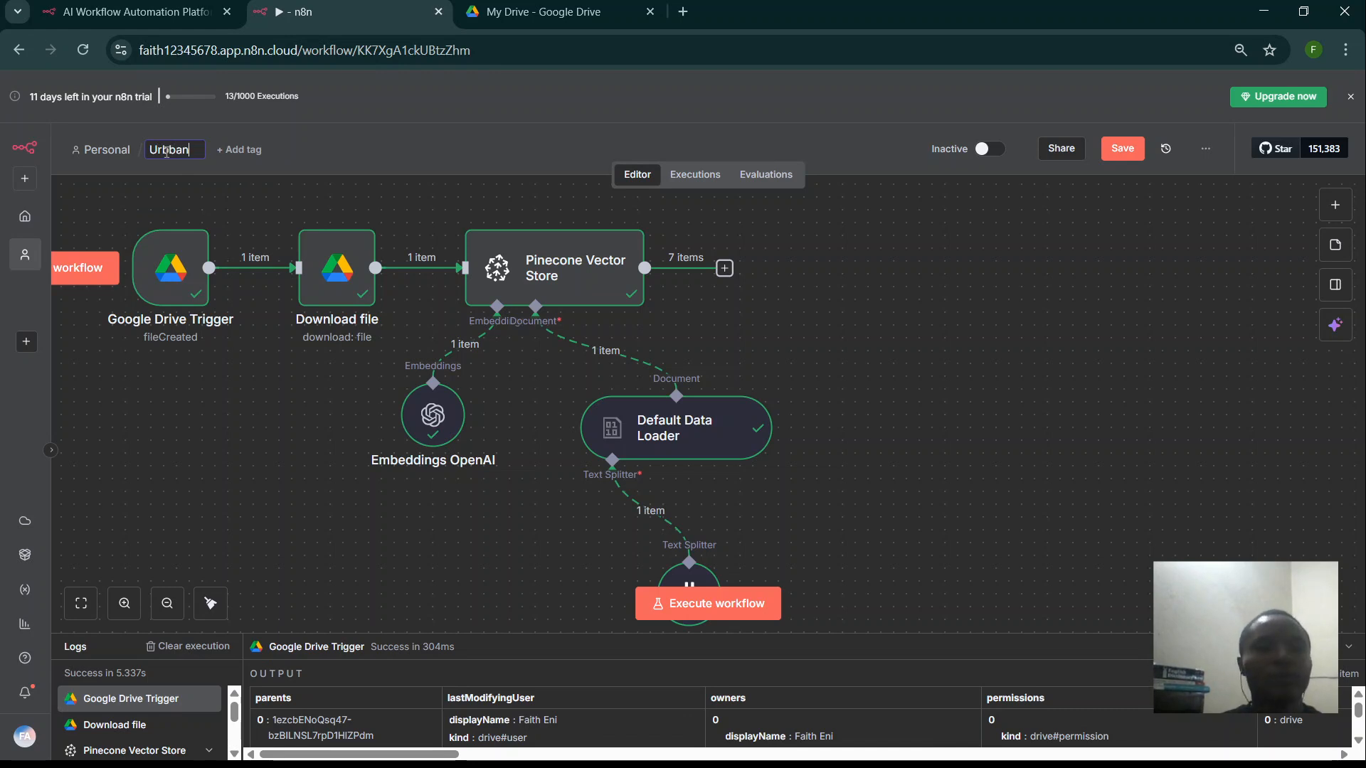
pyautogui.write(' DB')
pyautogui.press('Return')
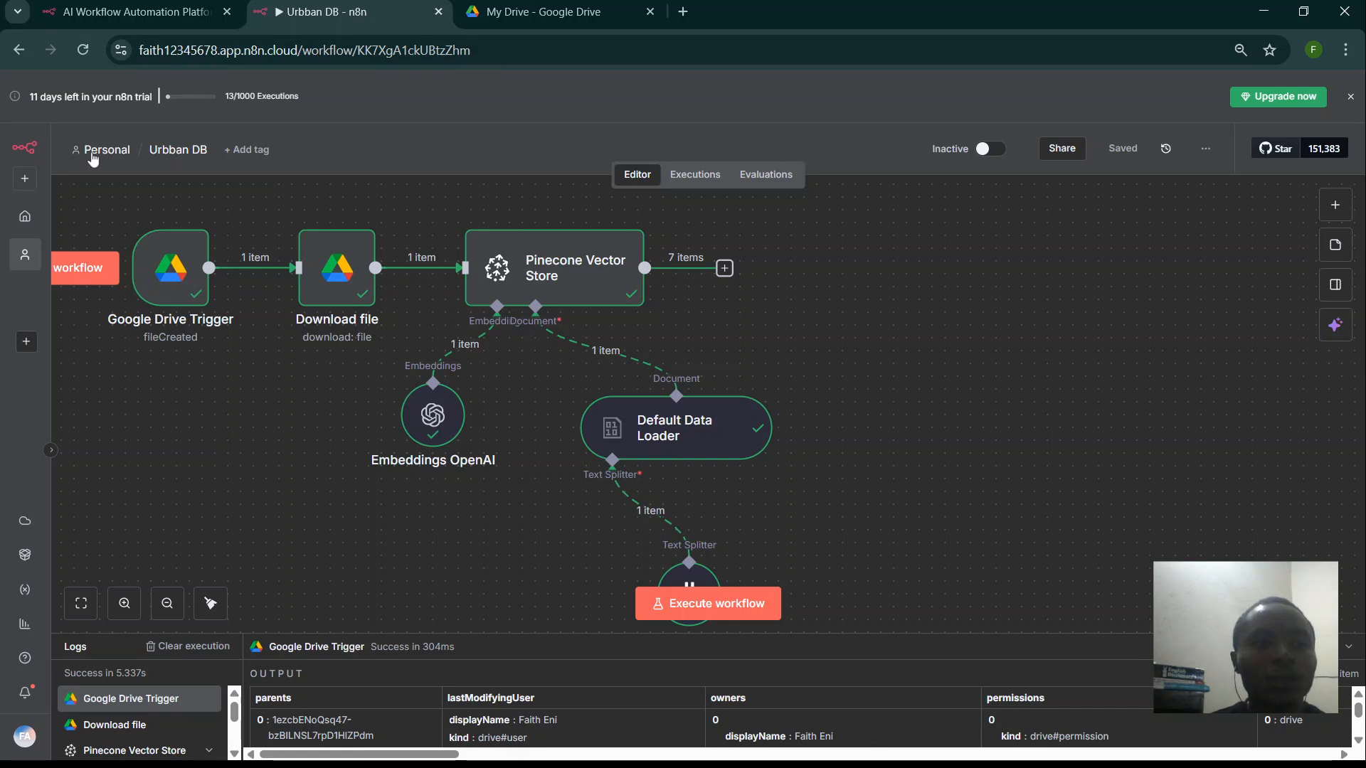
# - Deactivate the 'My workflow 2' and 'weer' workflows in the personal workflows list
pyautogui.click(101, 153)
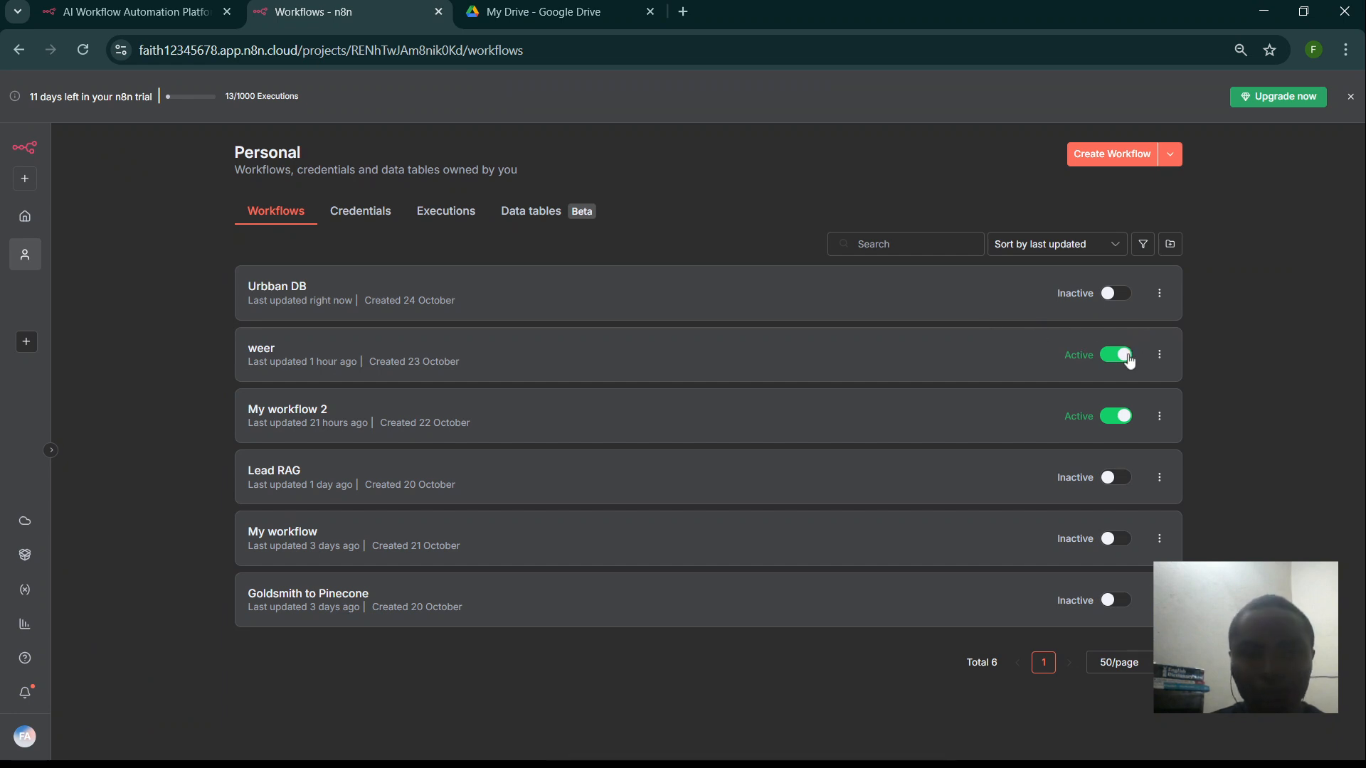
pyautogui.click(1126, 417)
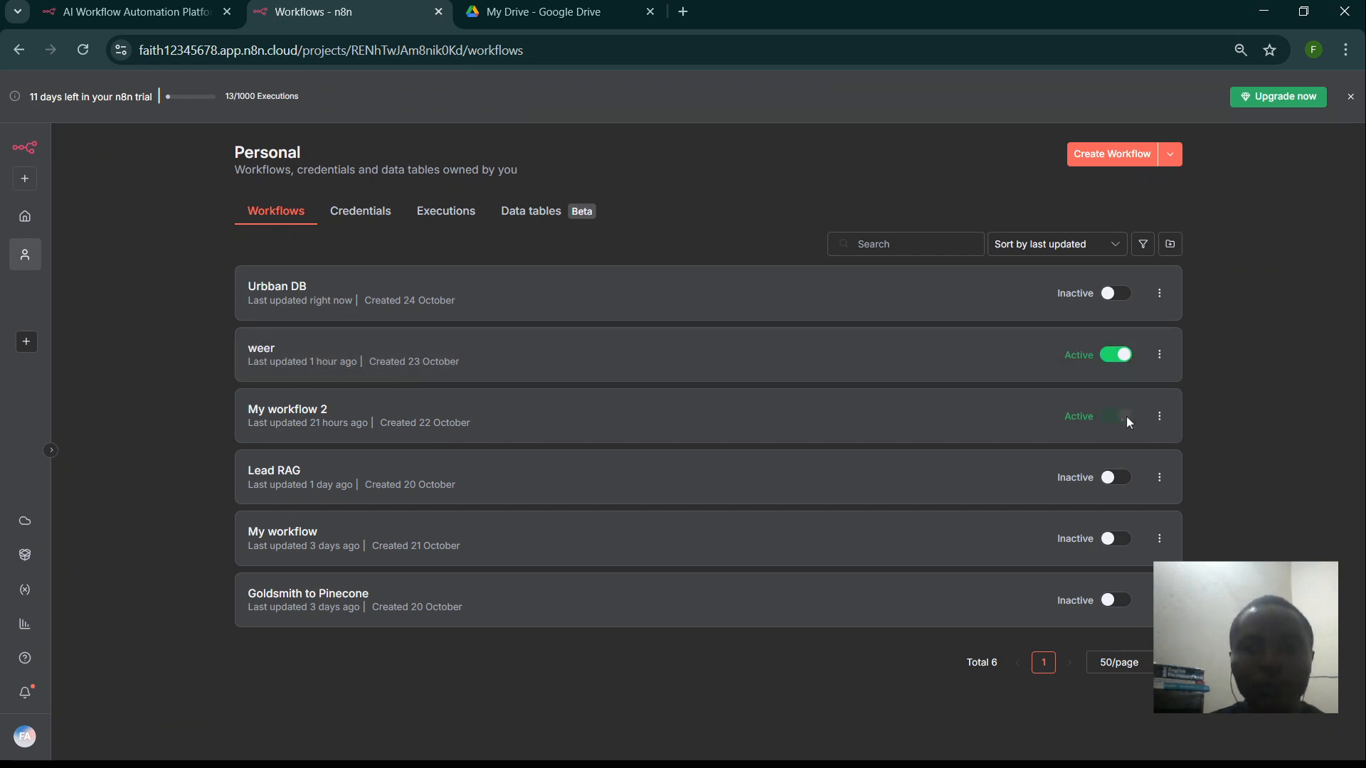
pyautogui.click(1125, 354)
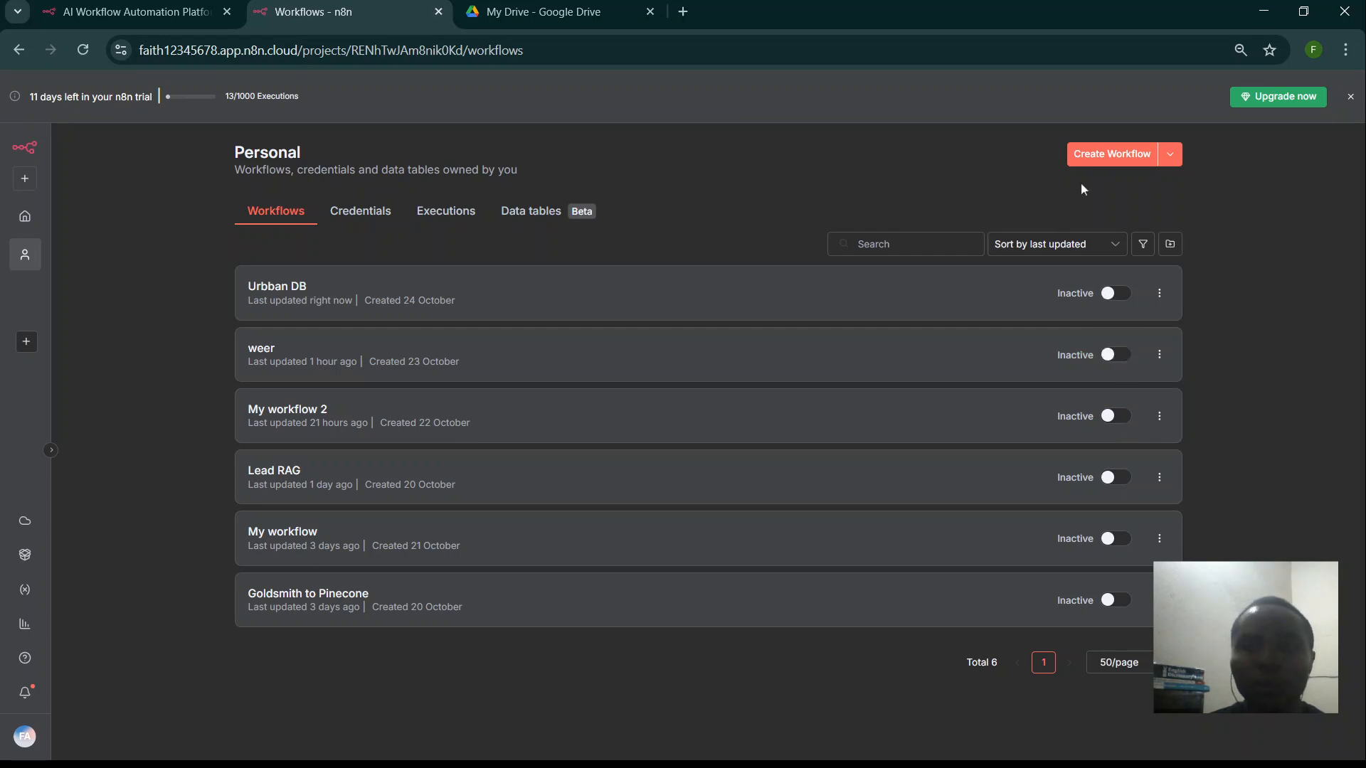
# - Create a new empty workflow named 'Urban Chat', then reopen the Urbban DB workflow
pyautogui.click(1093, 163)
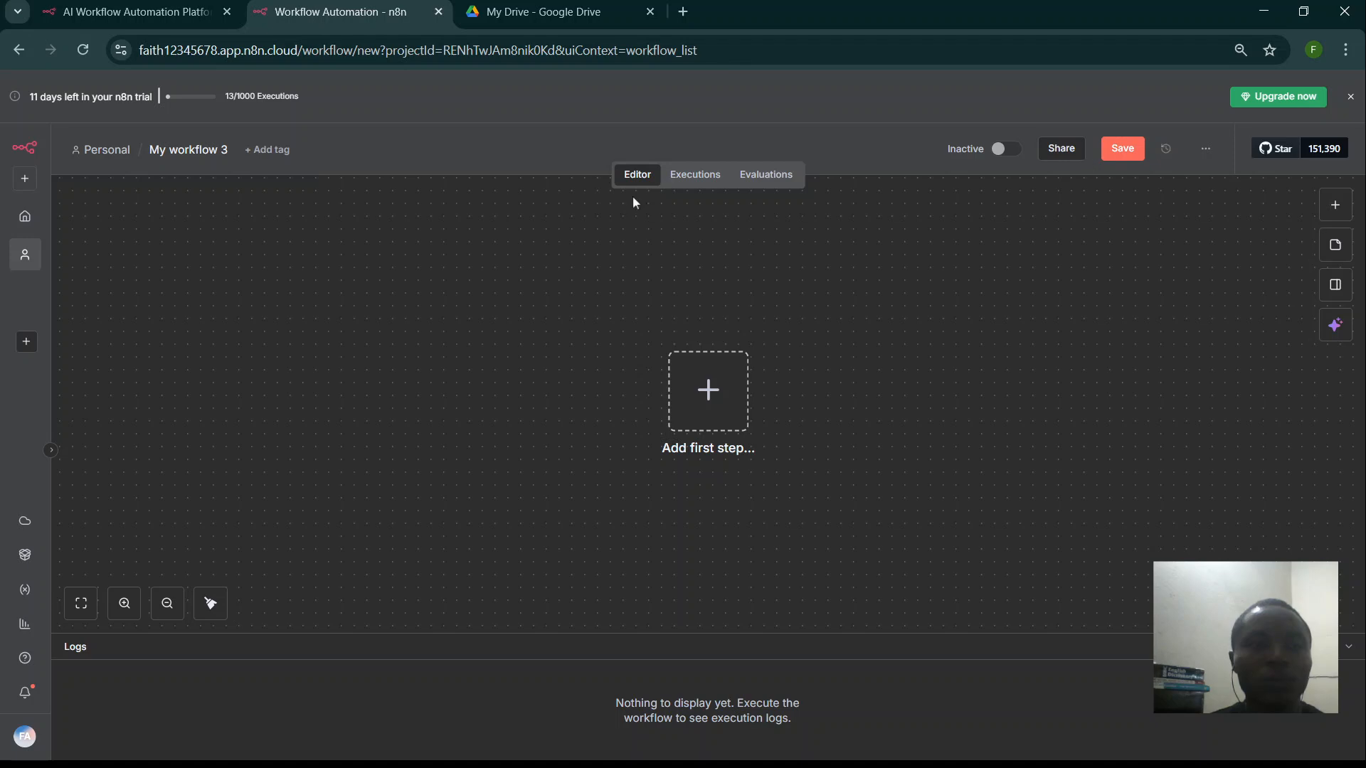
pyautogui.click(175, 148)
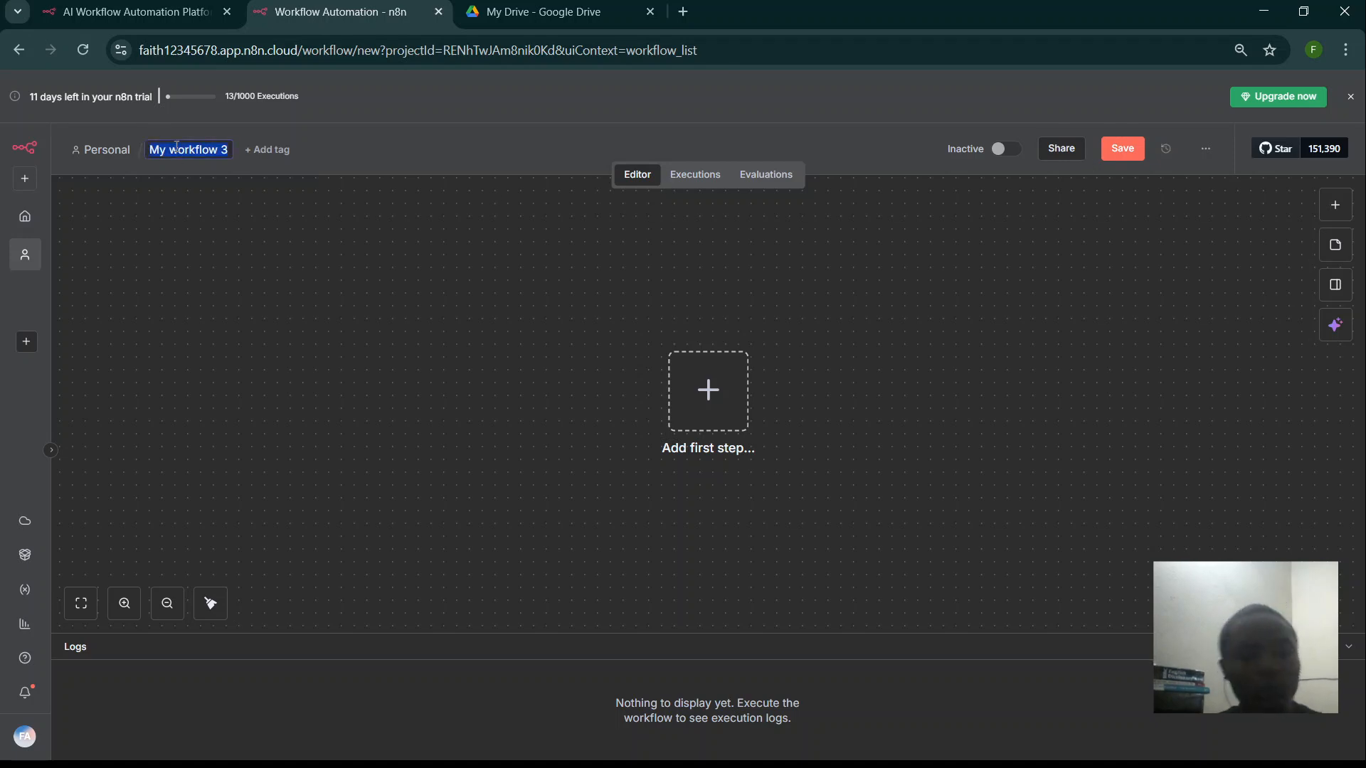
pyautogui.write('Urba')
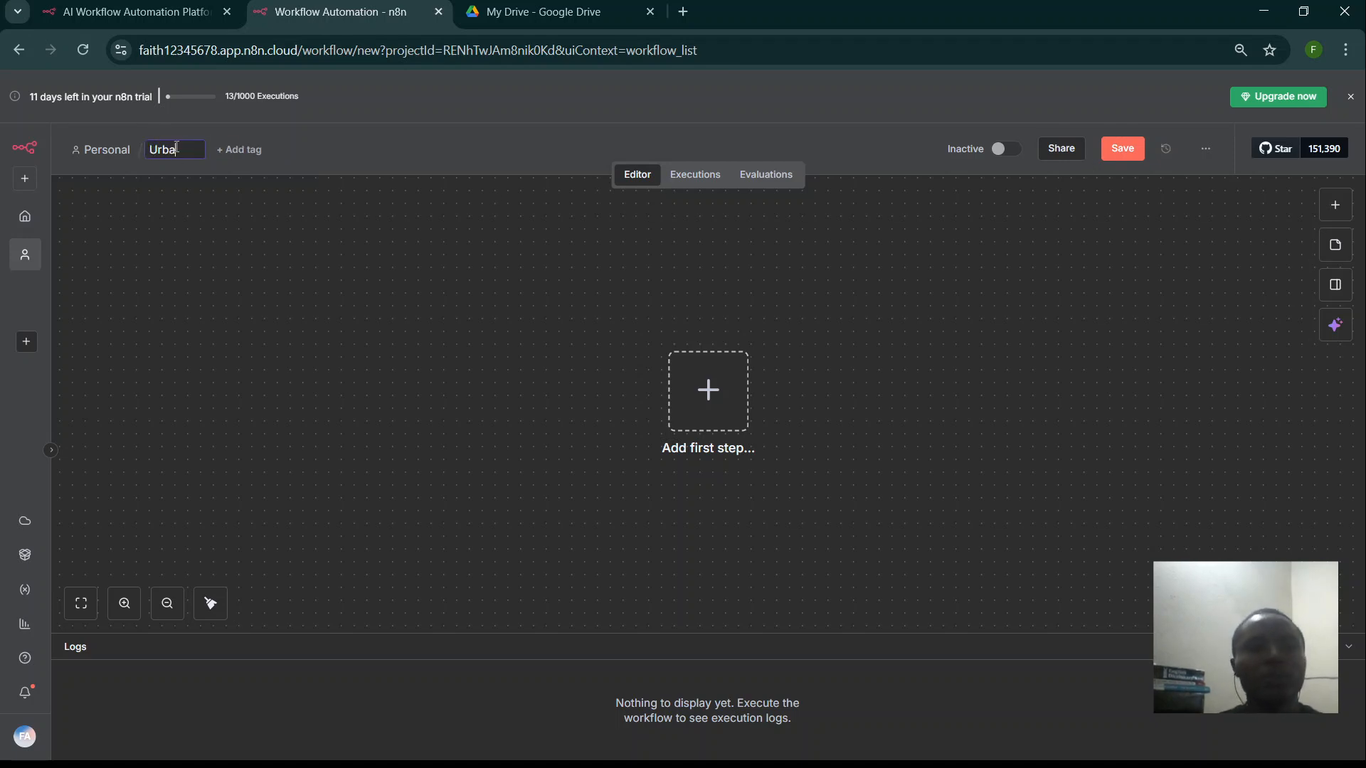
pyautogui.write('n Chat')
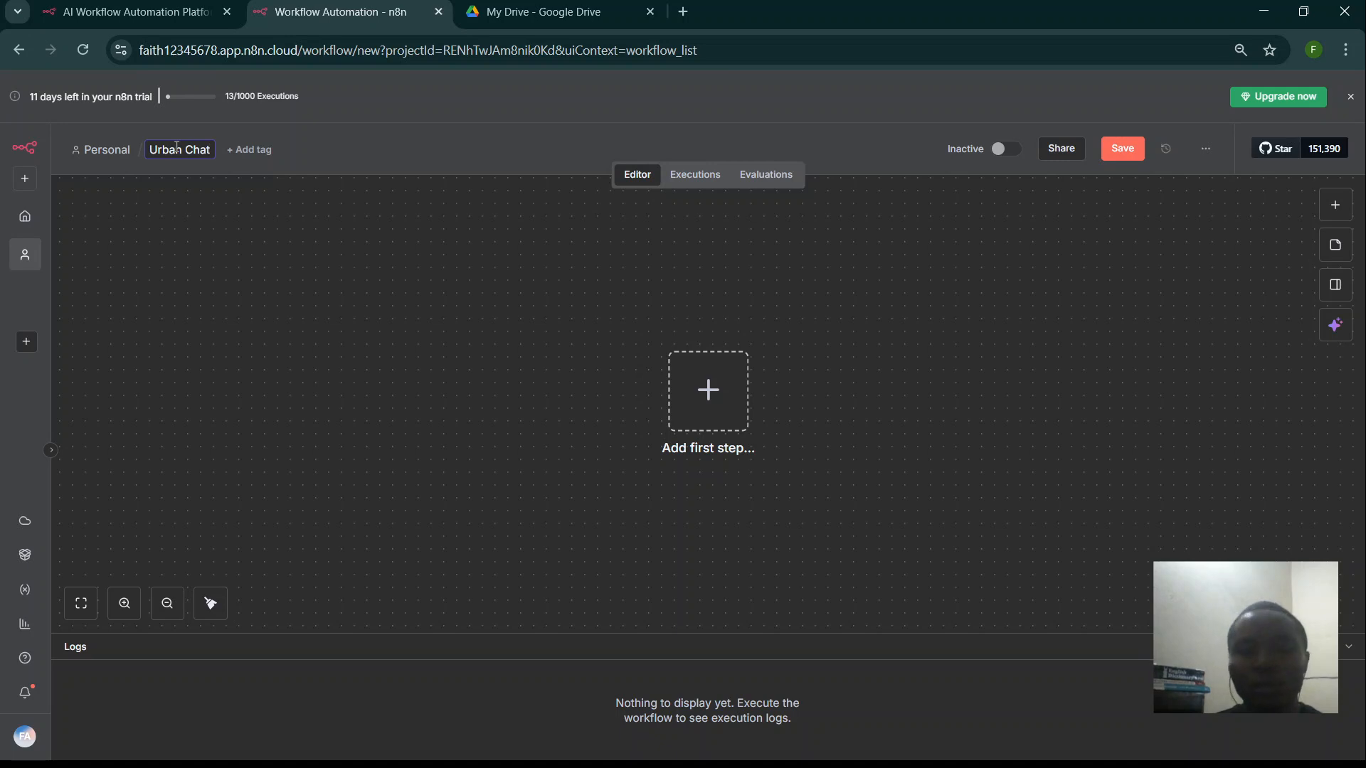
pyautogui.press('Return')
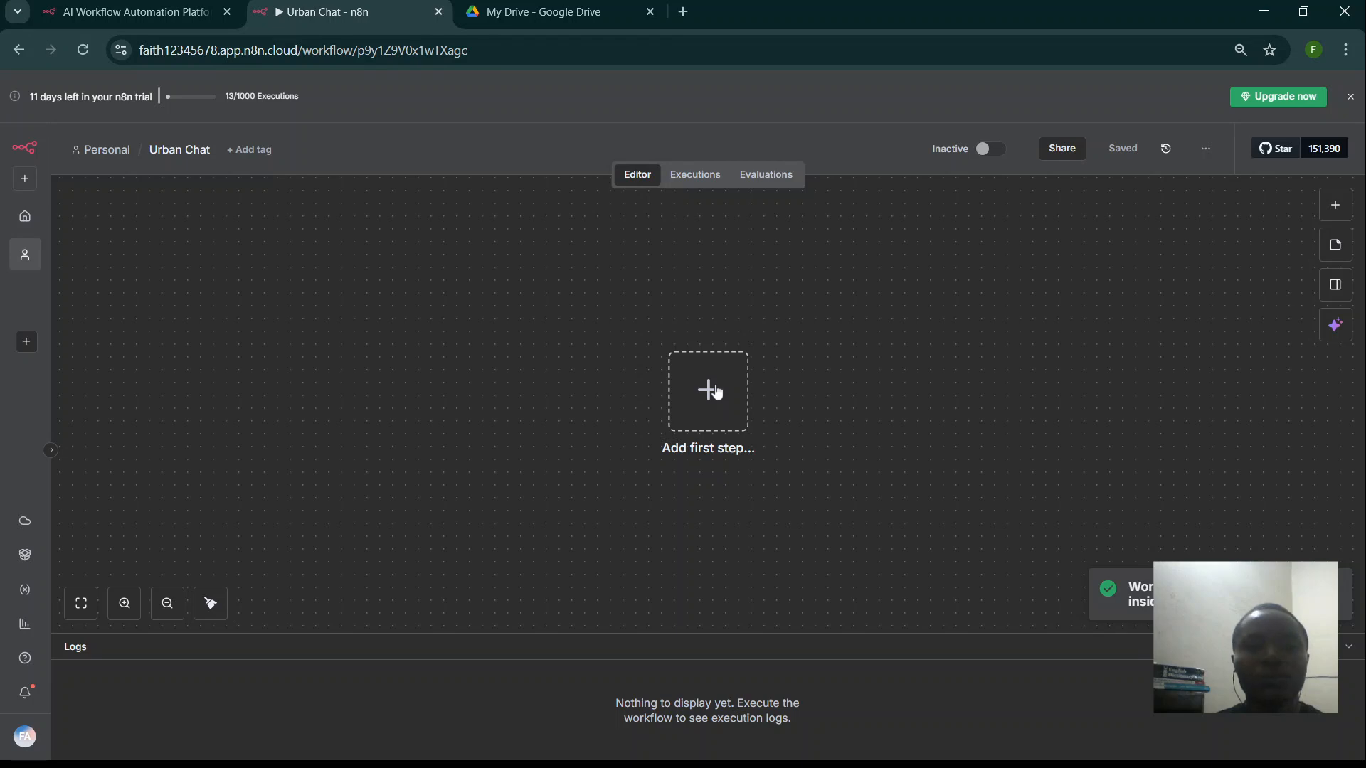
pyautogui.click(92, 151)
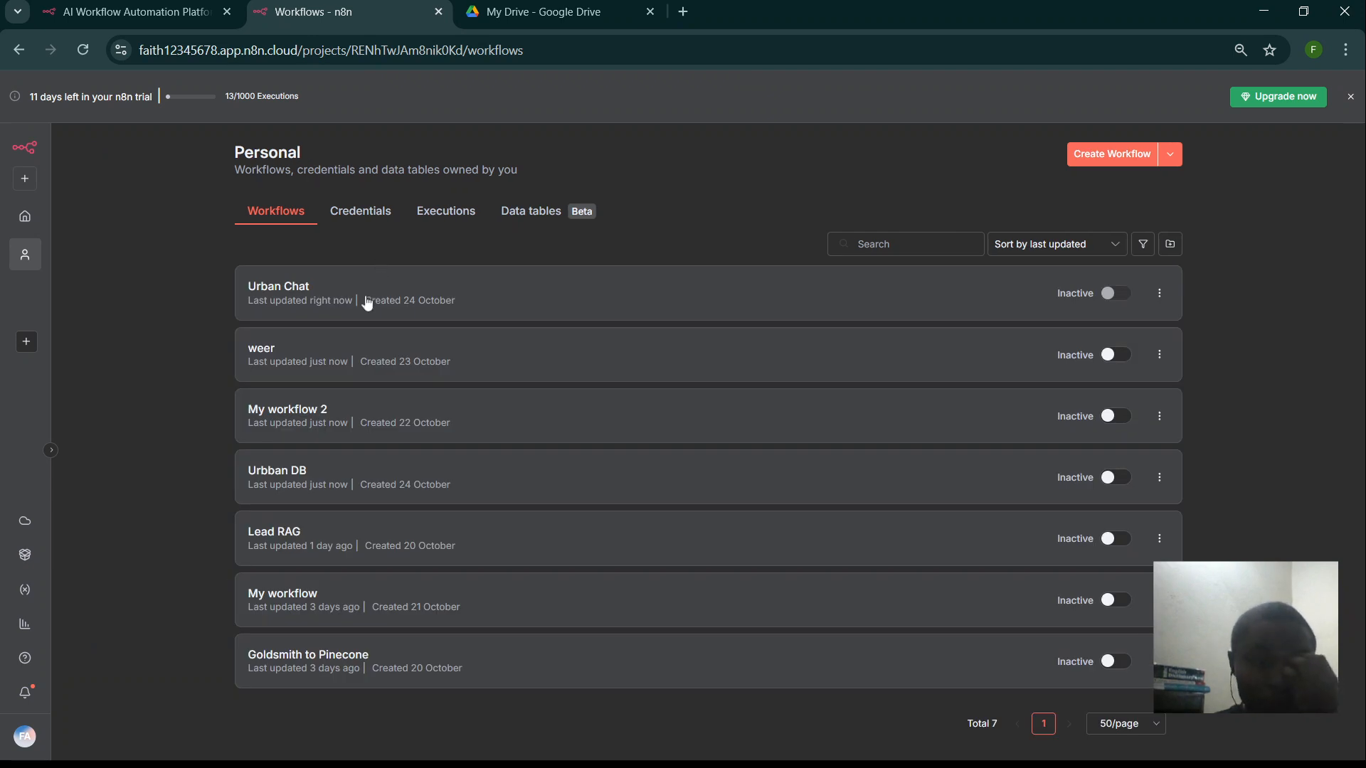
pyautogui.click(354, 480)
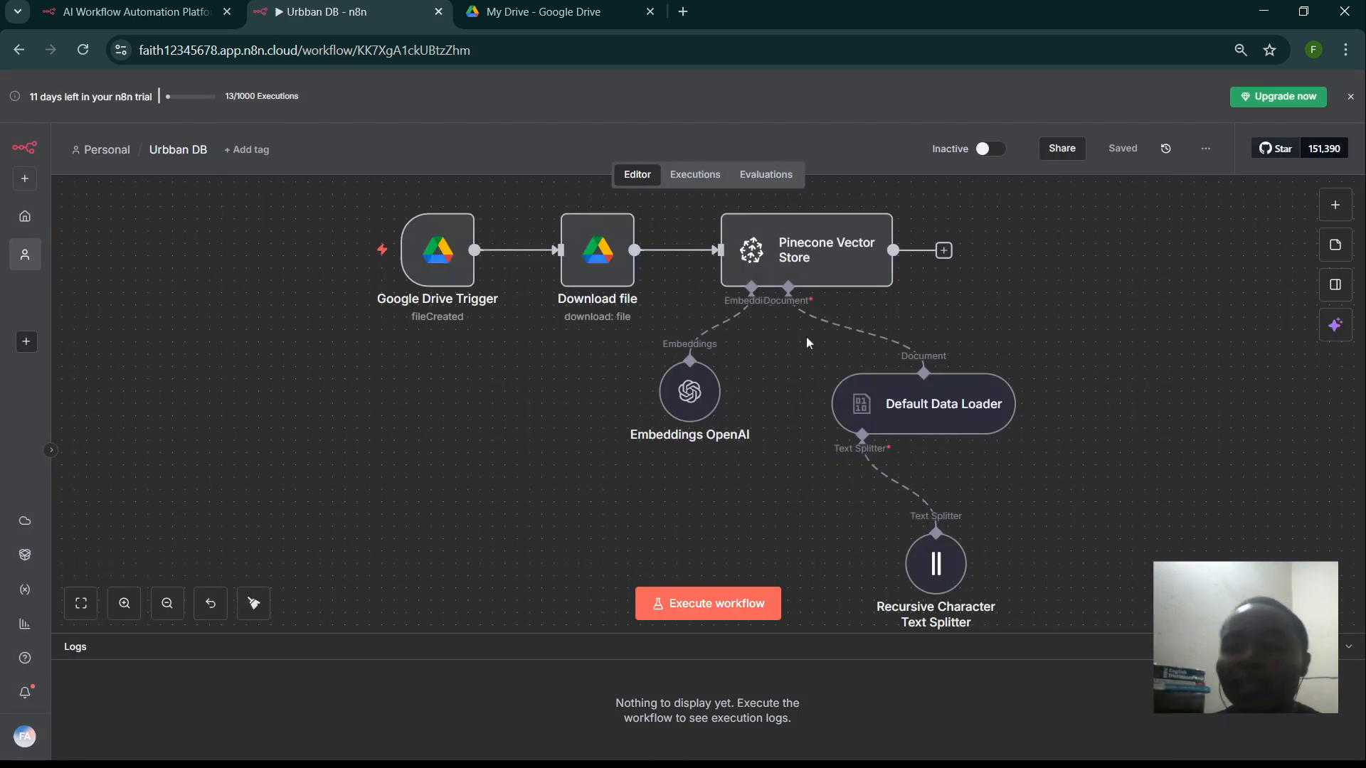
# - Switch the Urbban DB workflow to Active and dismiss the production checklist
pyautogui.click(980, 149)
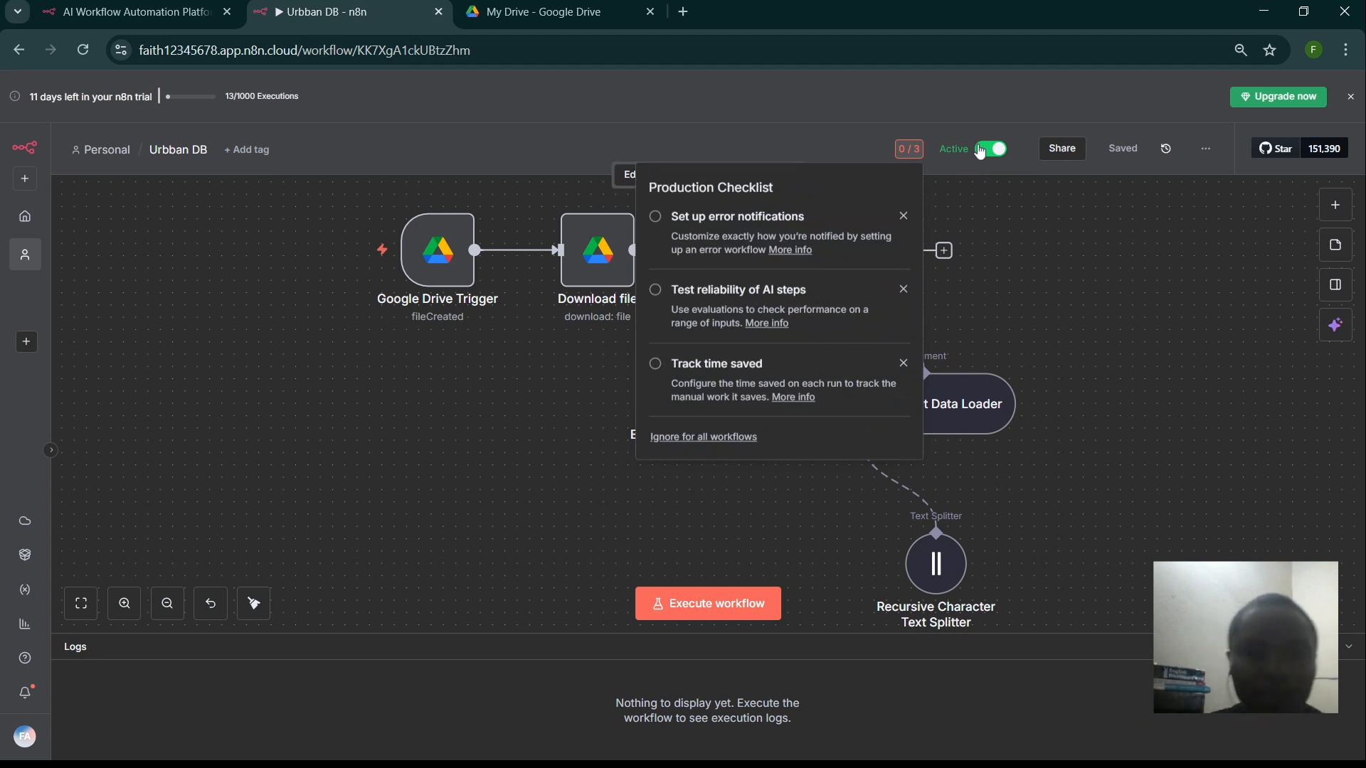
pyautogui.click(984, 219)
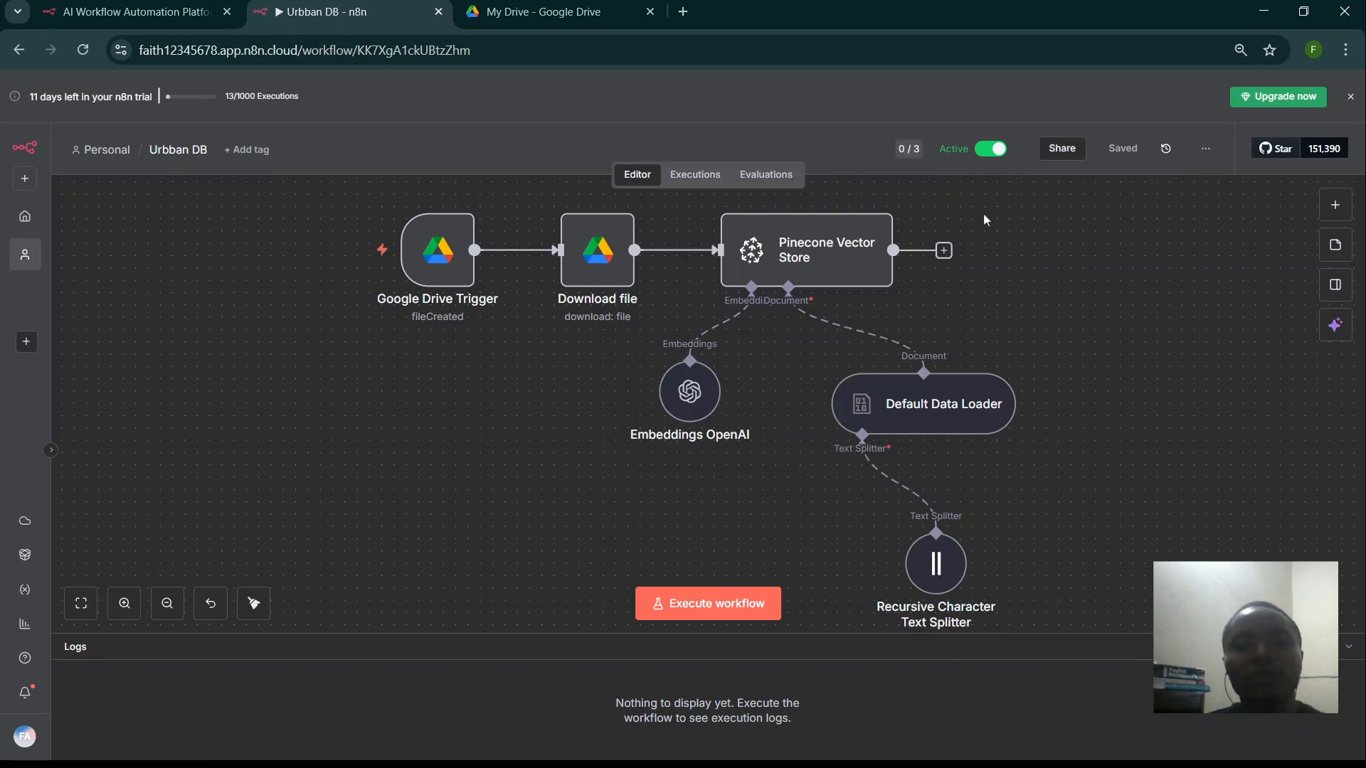
# - Go back to the Personal workflows list and open the empty Urban Chat workflow
pyautogui.click(108, 158)
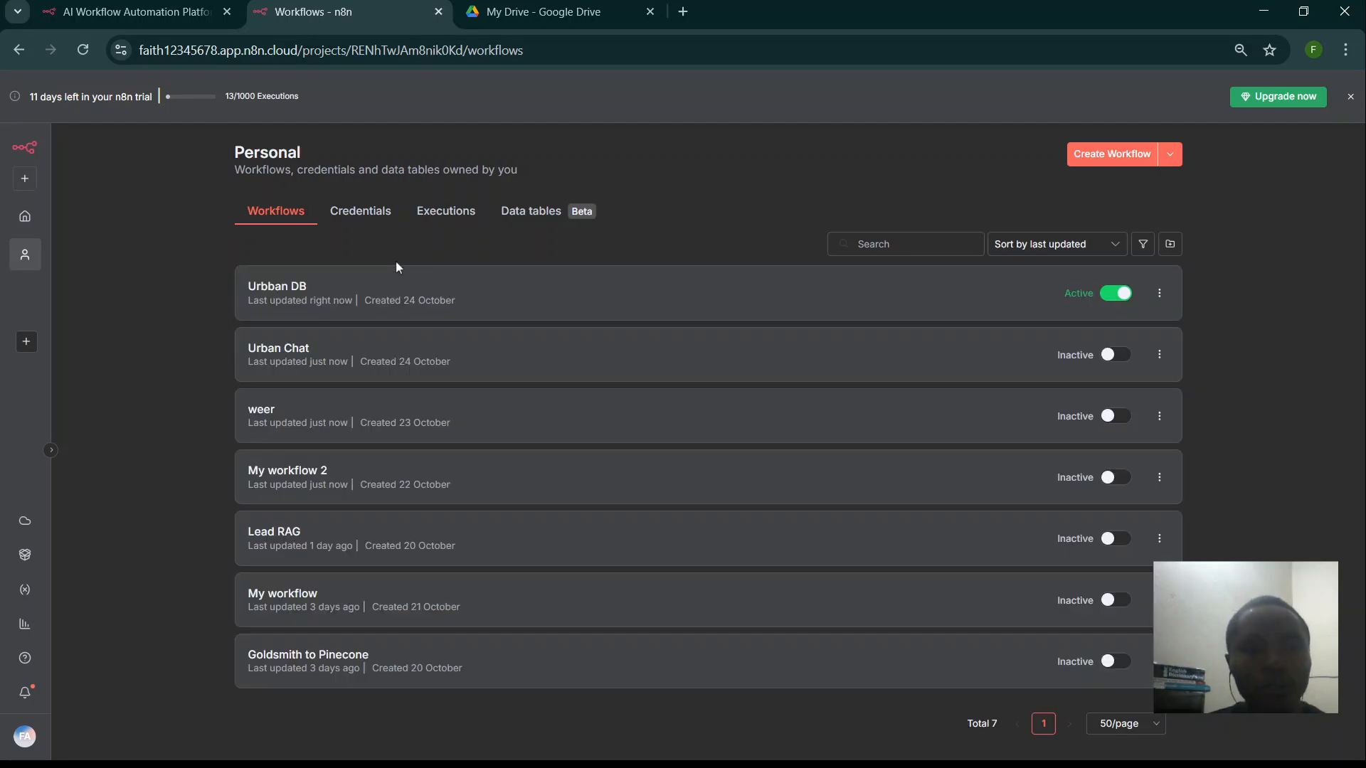
pyautogui.click(354, 359)
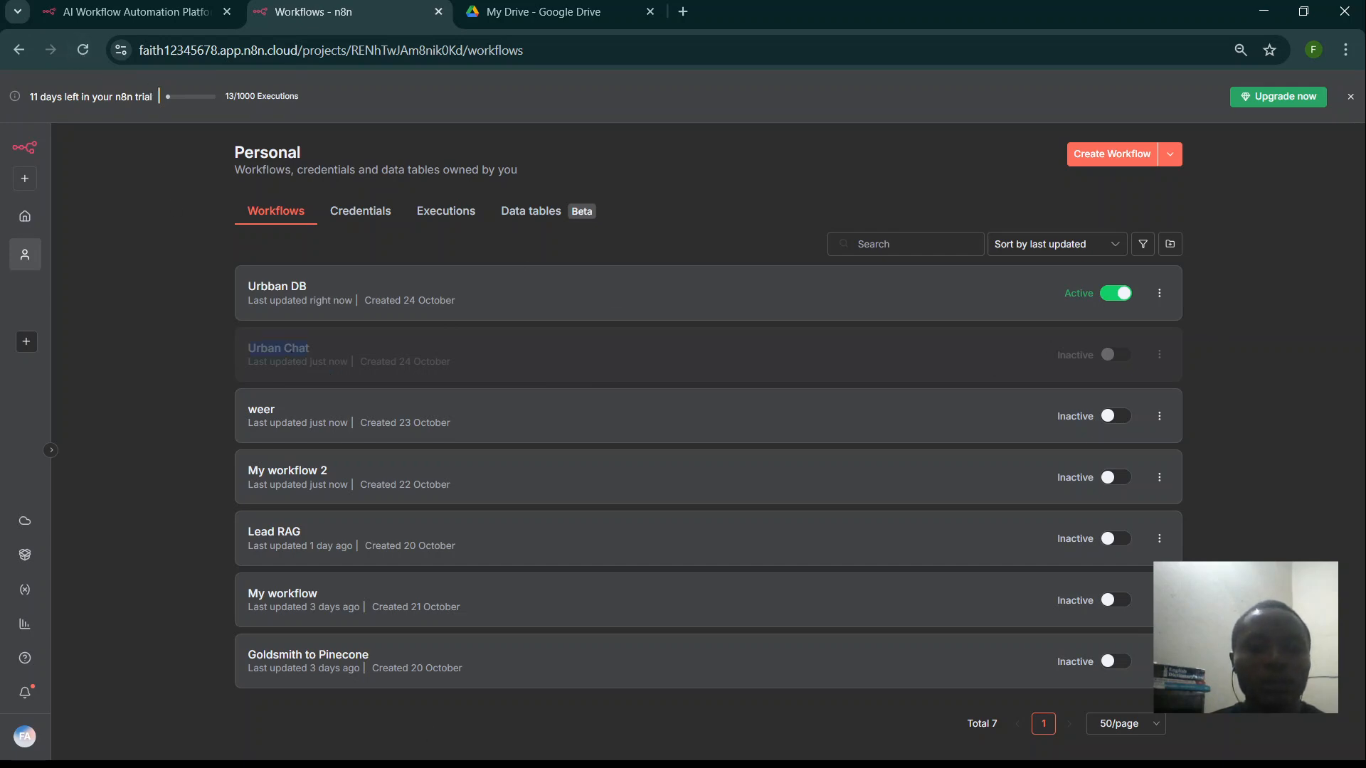
pyautogui.click(540, 754)
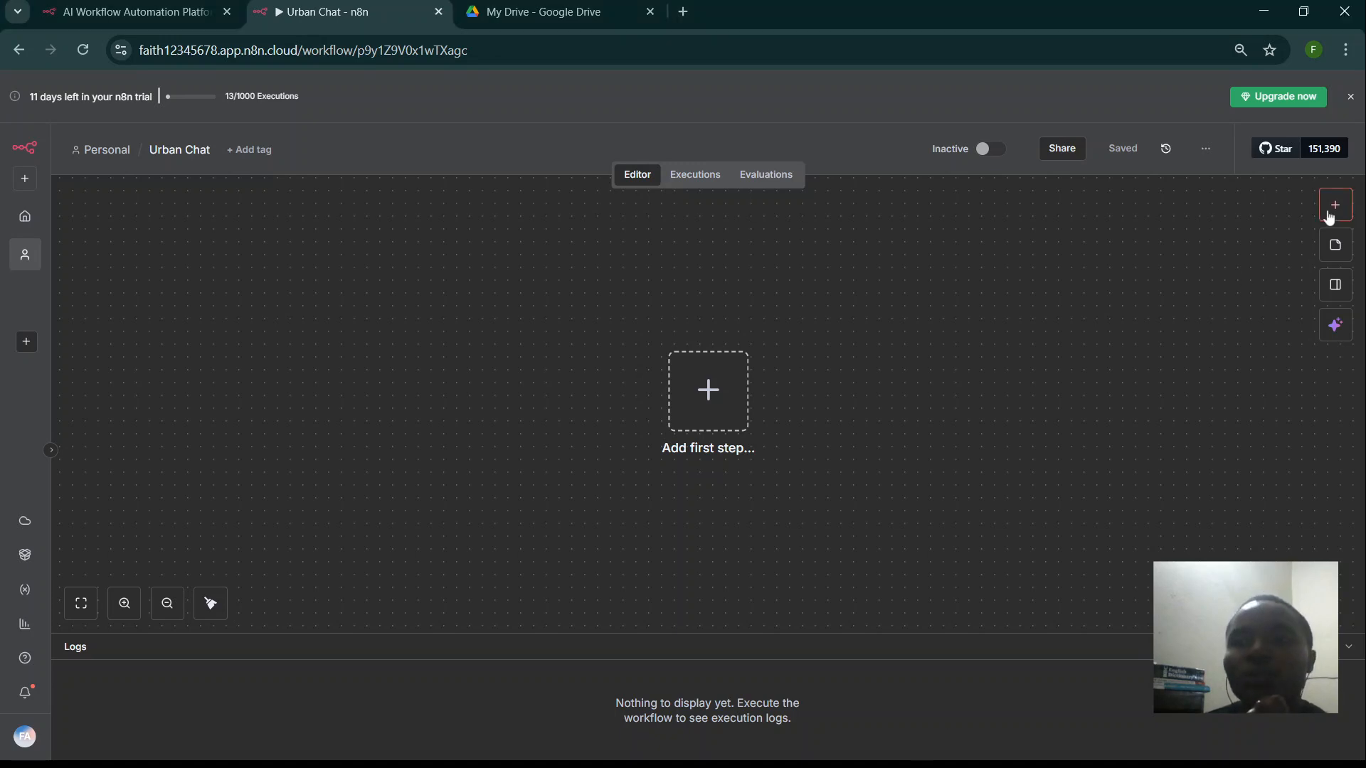
# - Add an On chat message trigger with Make Chat Publicly Available switched on
pyautogui.click(1328, 207)
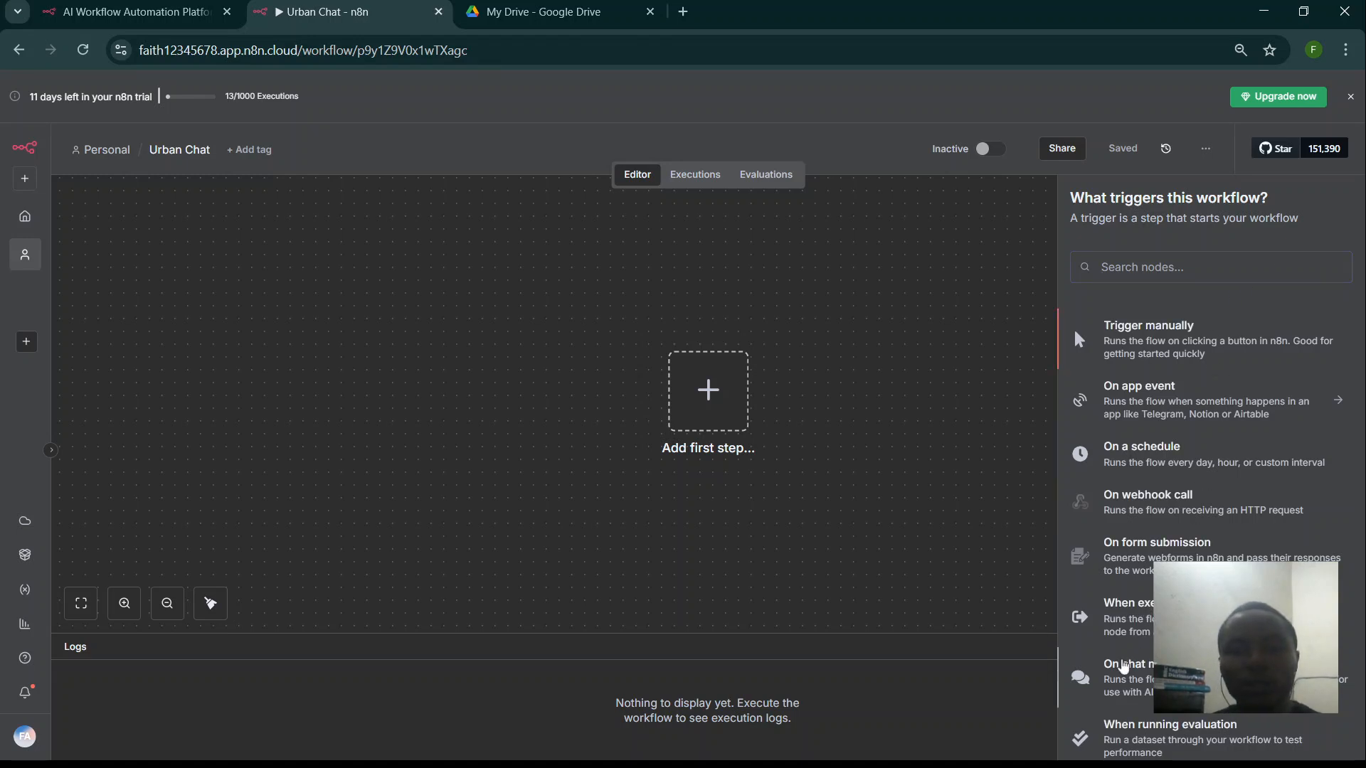
pyautogui.click(1122, 665)
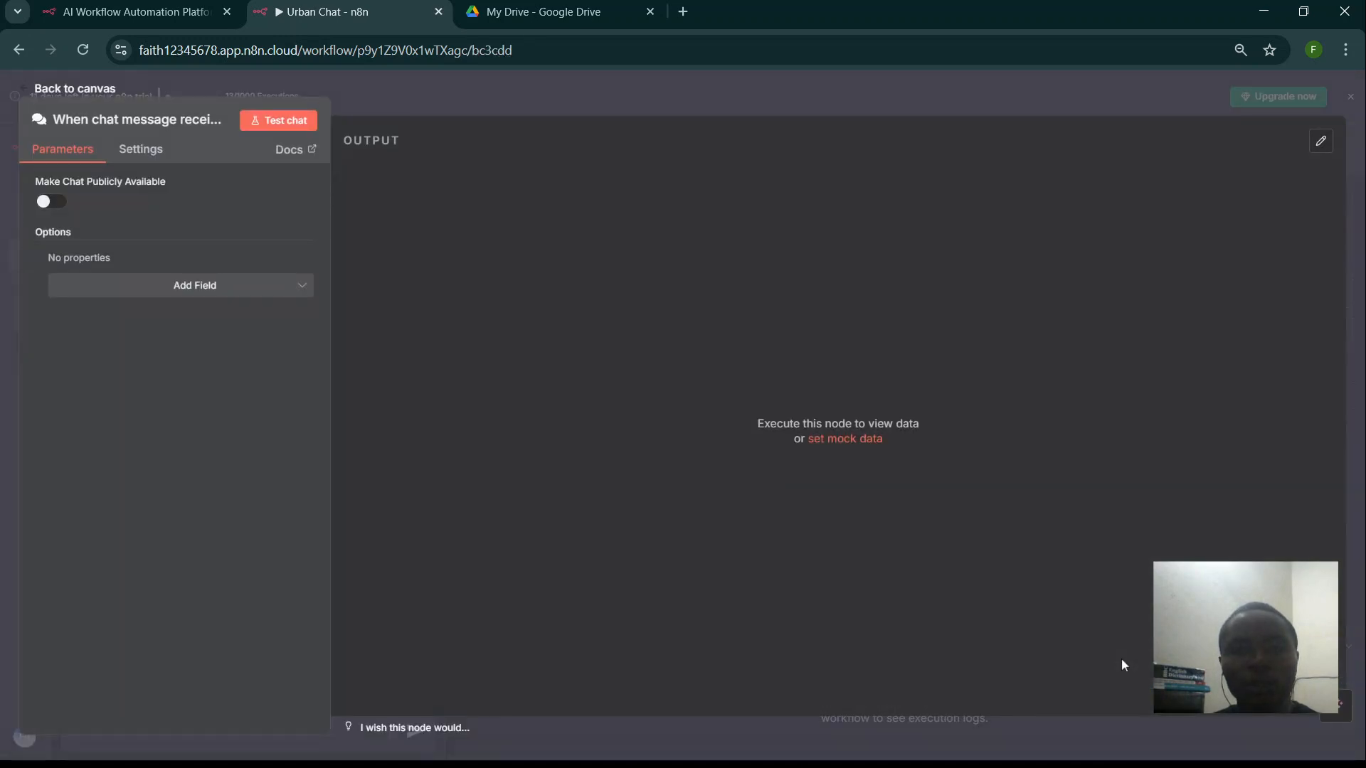
pyautogui.click(48, 205)
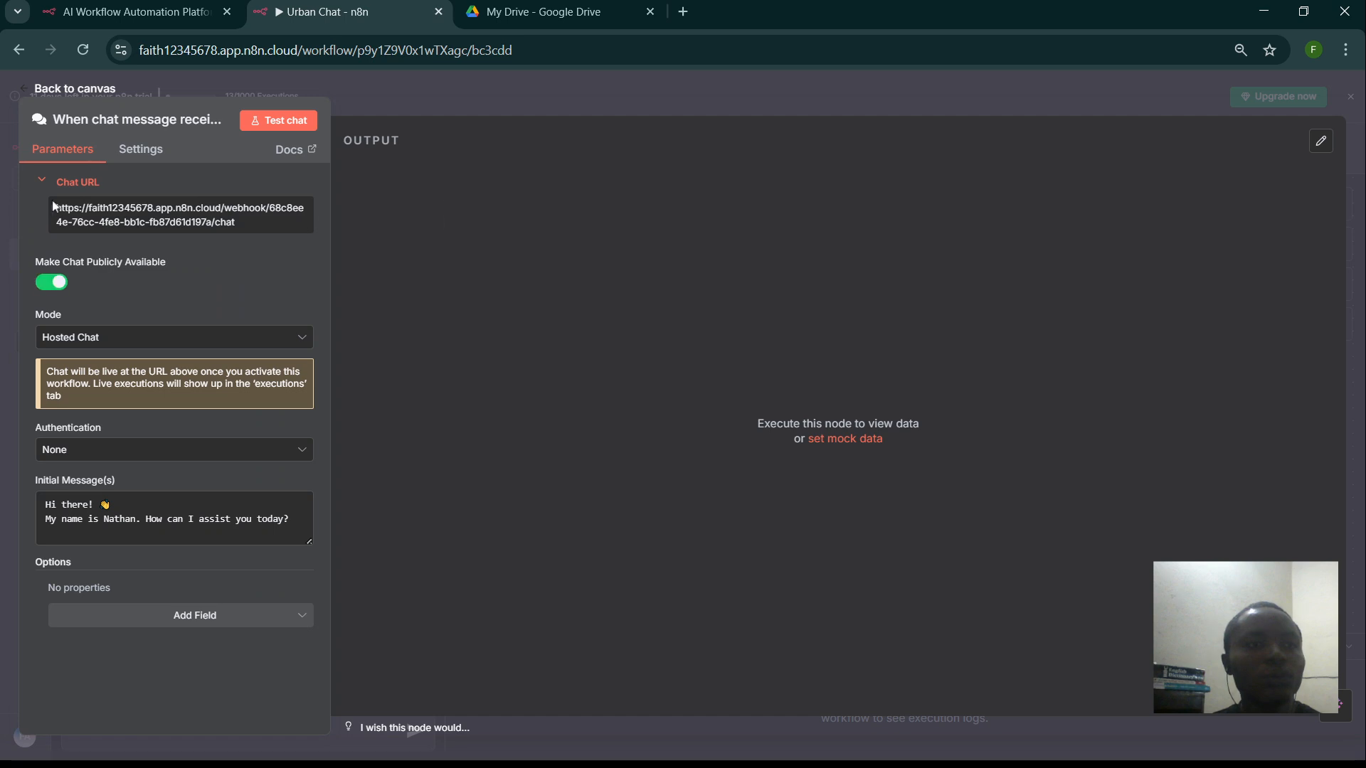
pyautogui.click(160, 80)
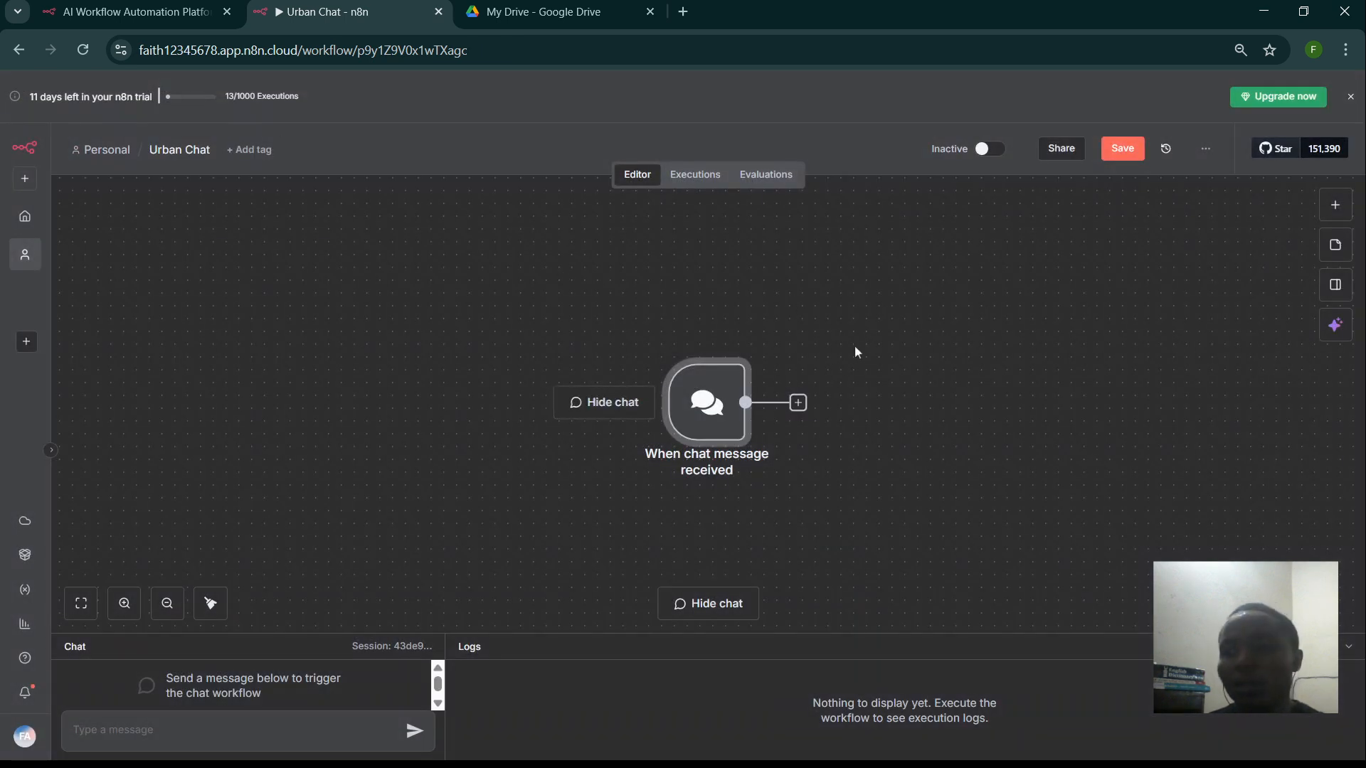
pyautogui.moveTo(890, 412); pyautogui.dragTo(512, 271)
pyautogui.hotkey('ctrl', '-')
pyautogui.hotkey('ctrl', '-')
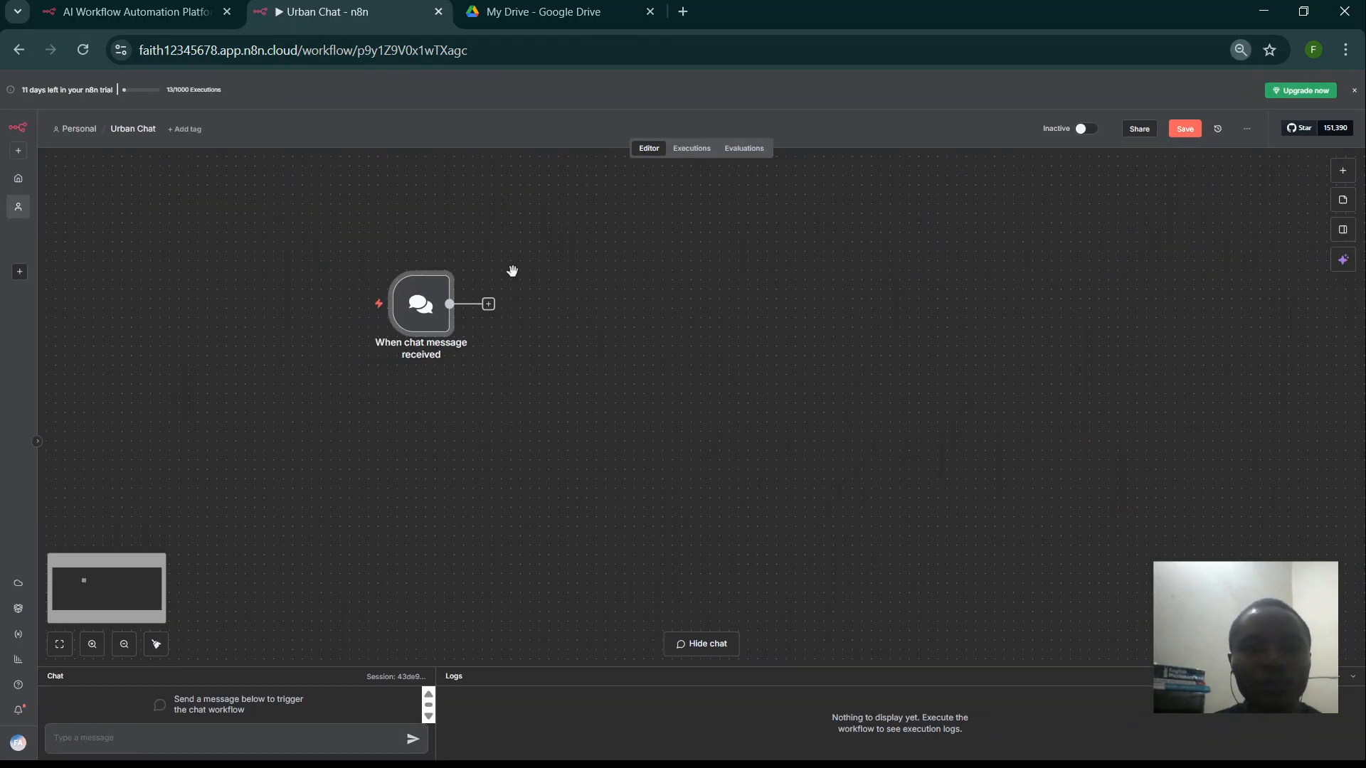
# - Add an AI Agent node after the chat trigger
pyautogui.click(488, 305)
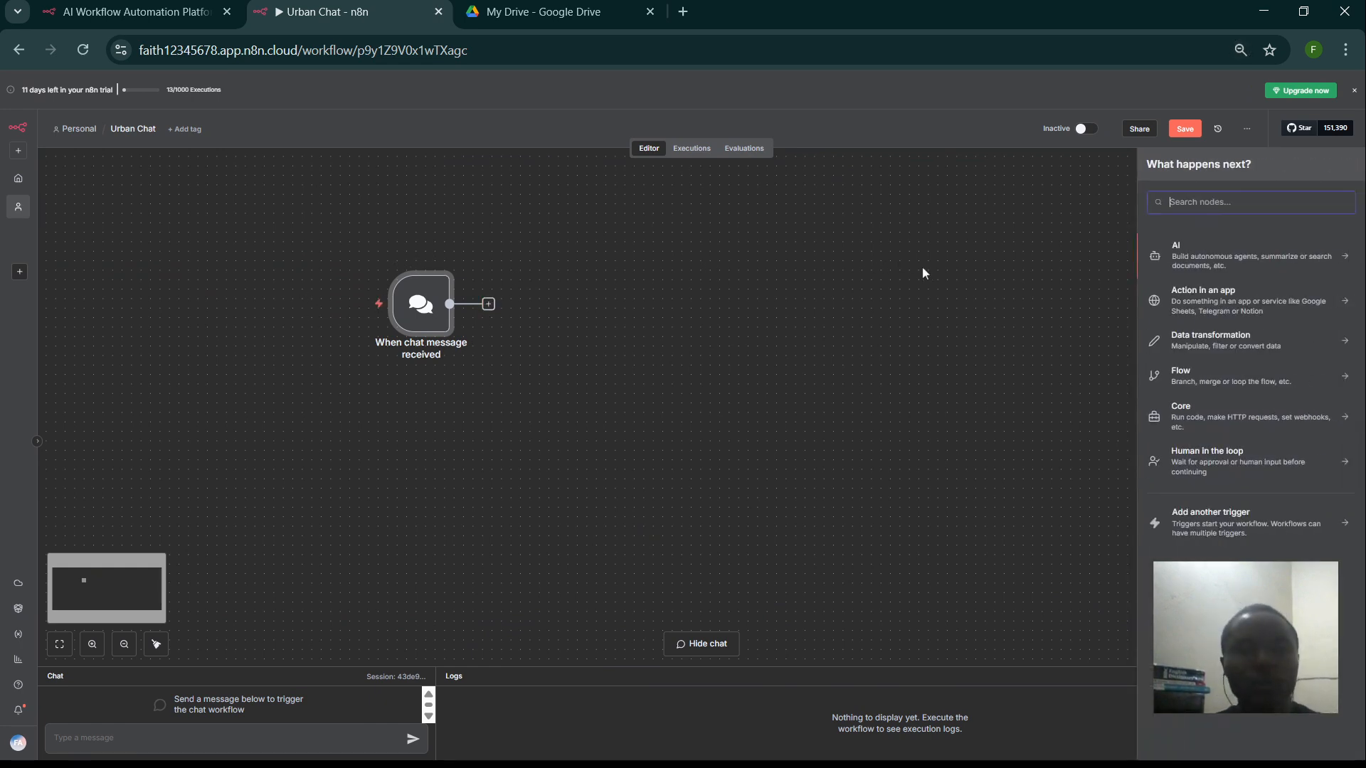
pyautogui.write('ai')
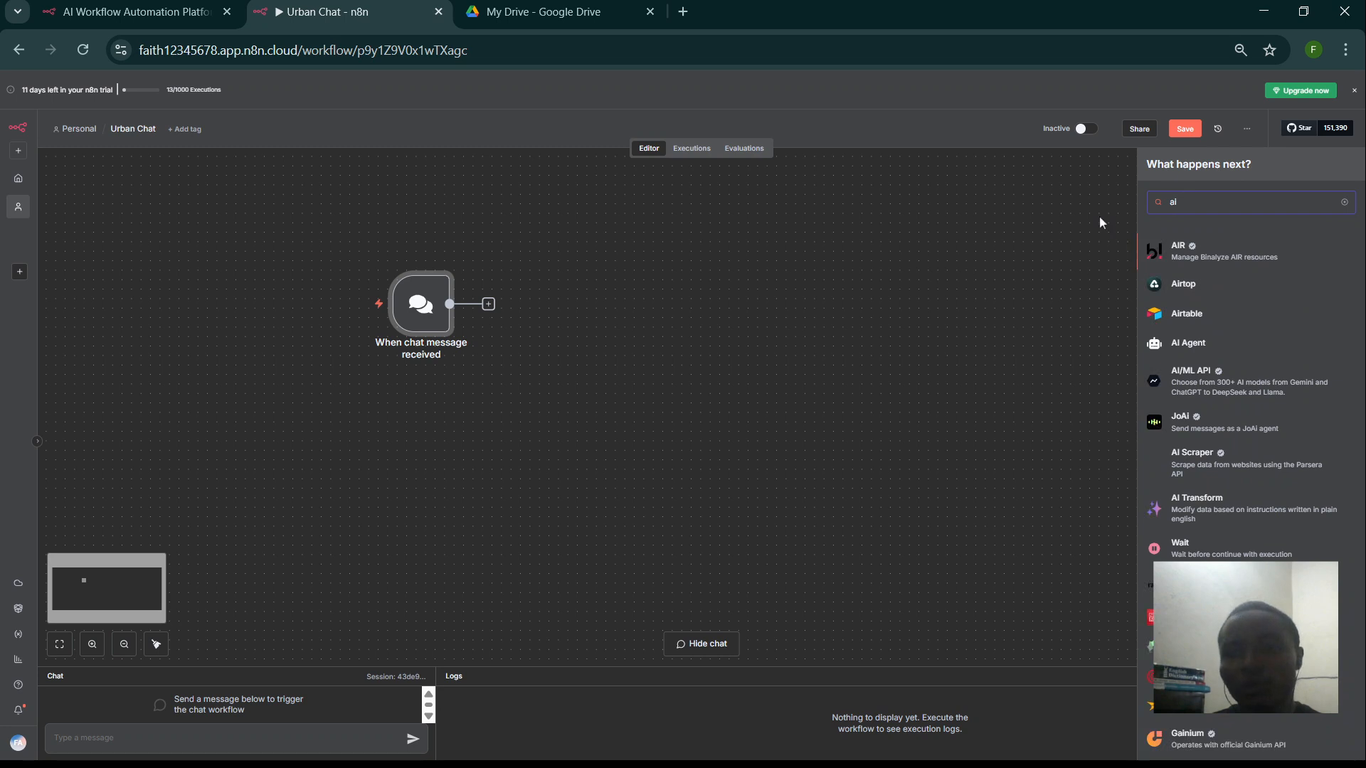
pyautogui.write(' age')
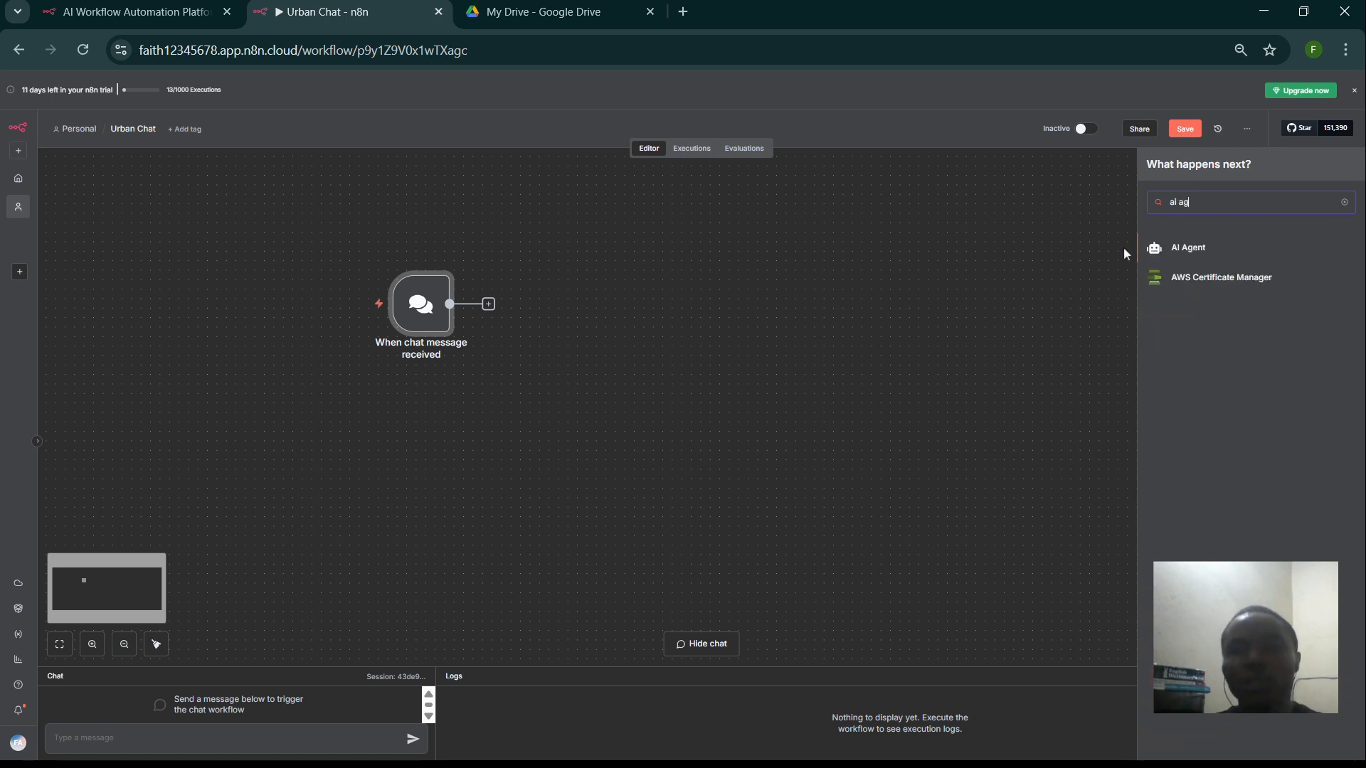
pyautogui.click(1208, 253)
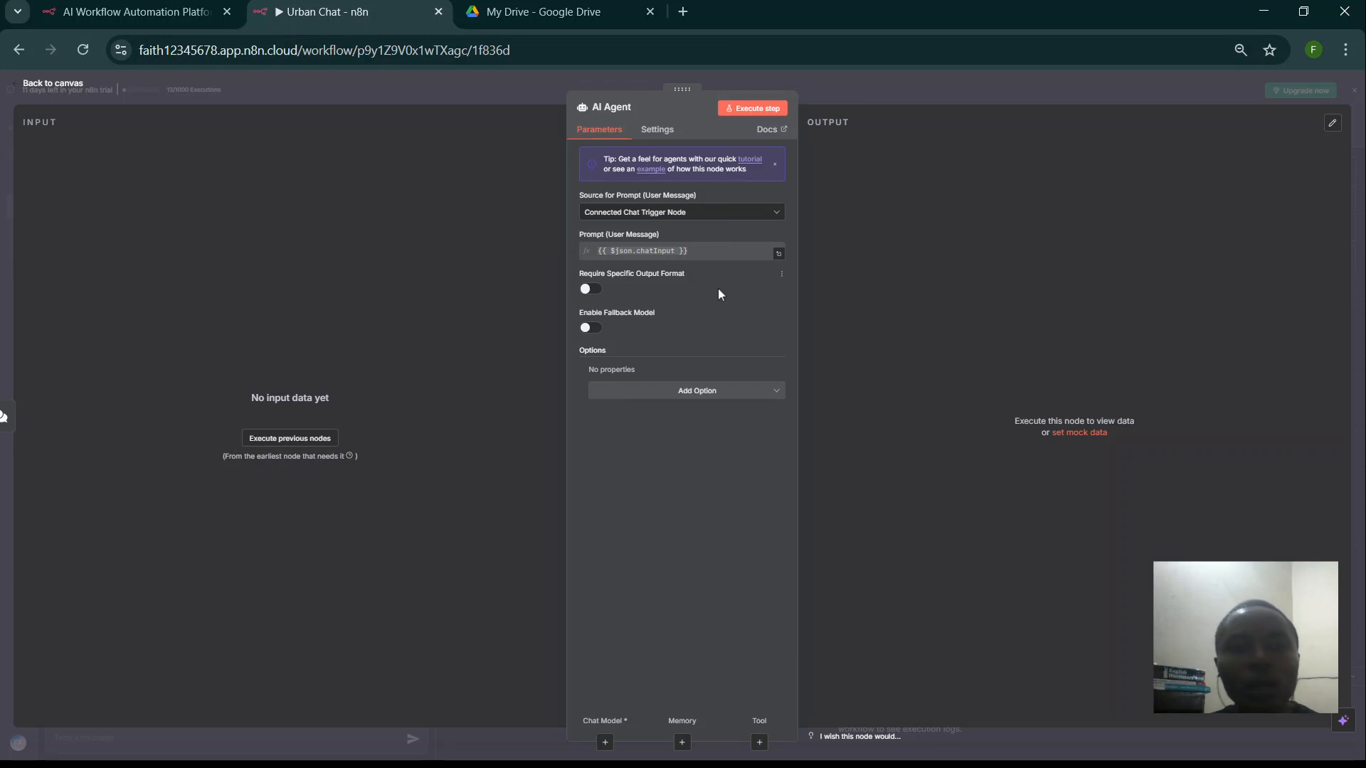
# - Set the agent's prompt source to Connected Chat Trigger Node and show its Add Option list
pyautogui.click(736, 224)
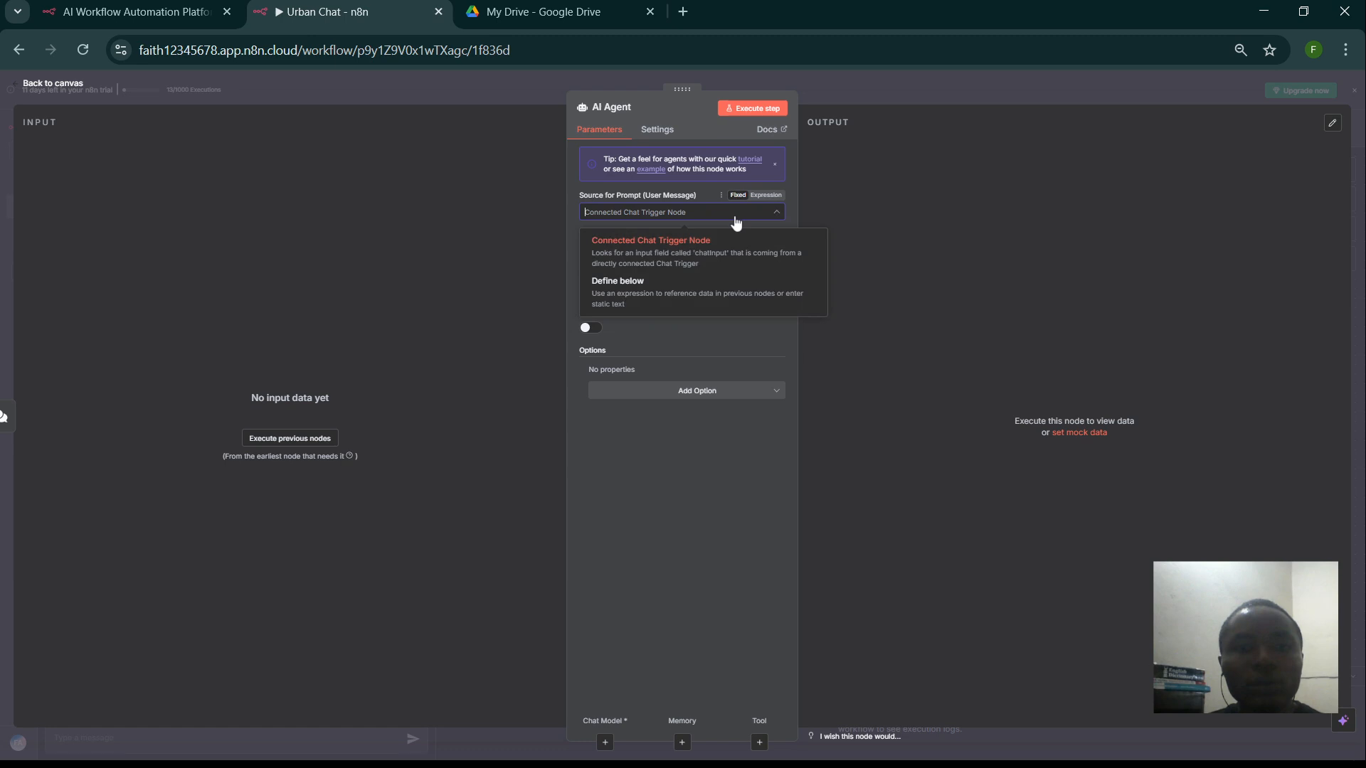
pyautogui.click(704, 295)
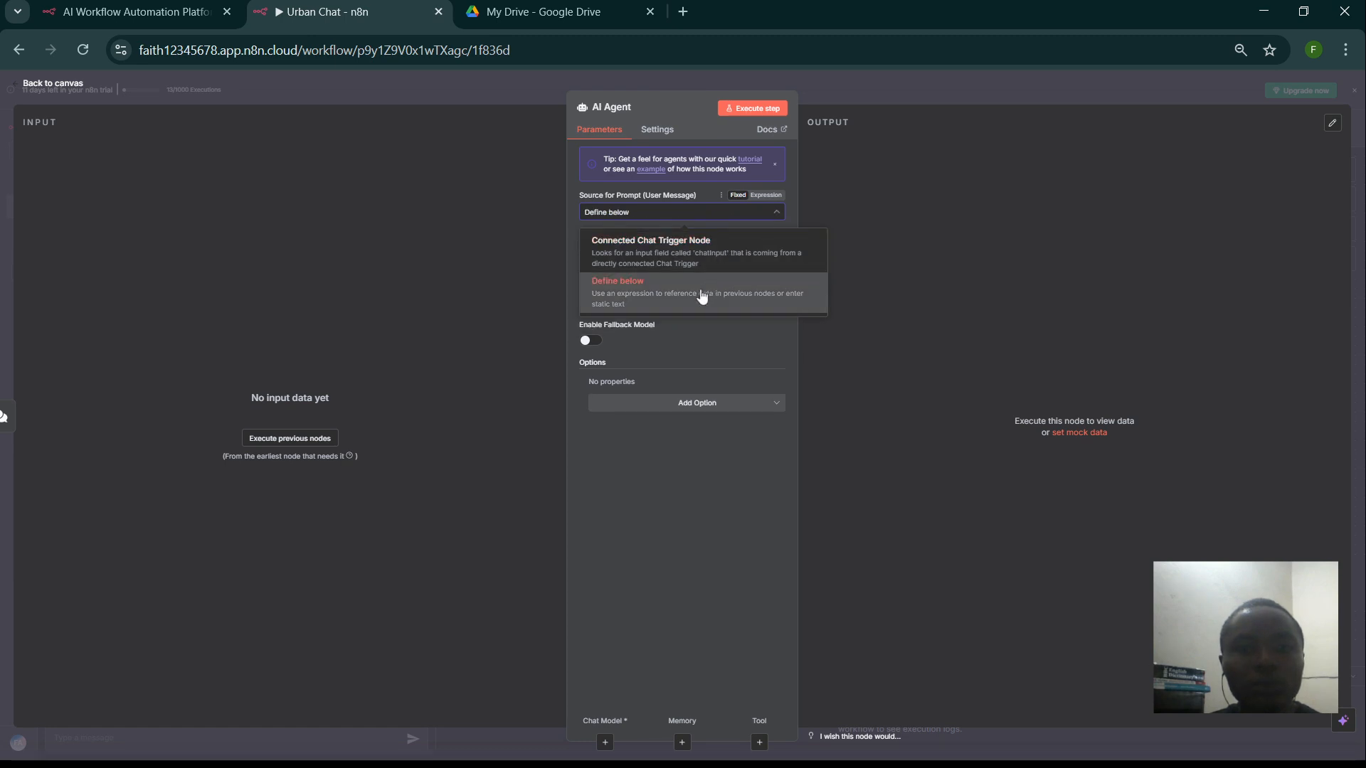
pyautogui.click(745, 216)
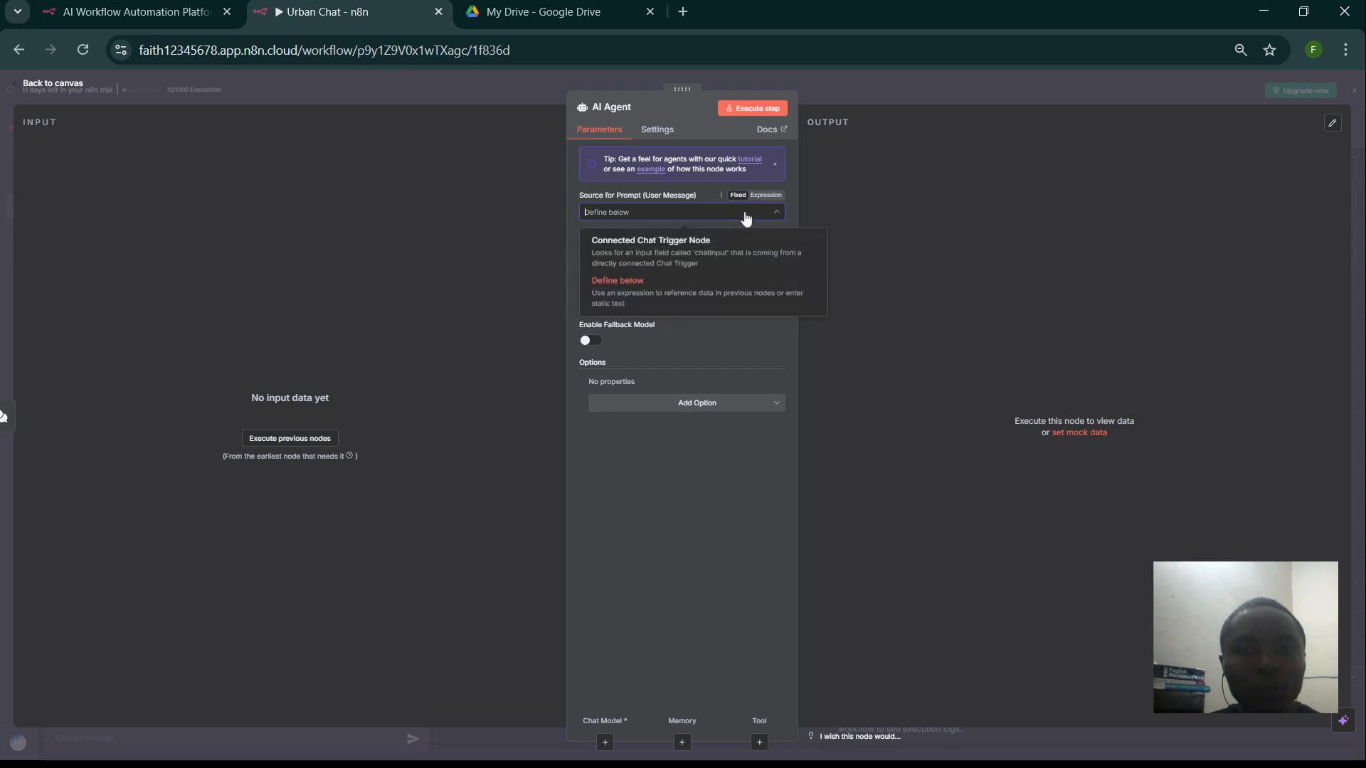
pyautogui.click(713, 260)
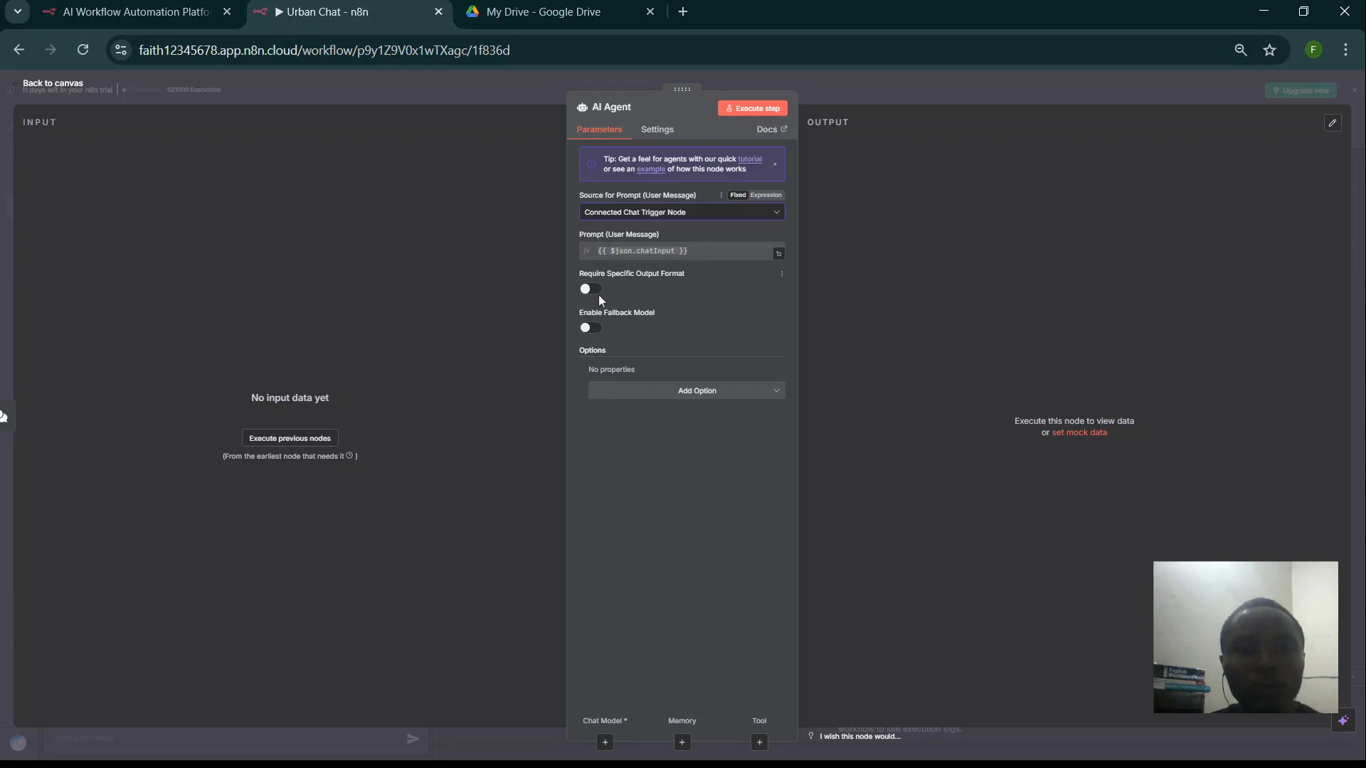
pyautogui.click(637, 392)
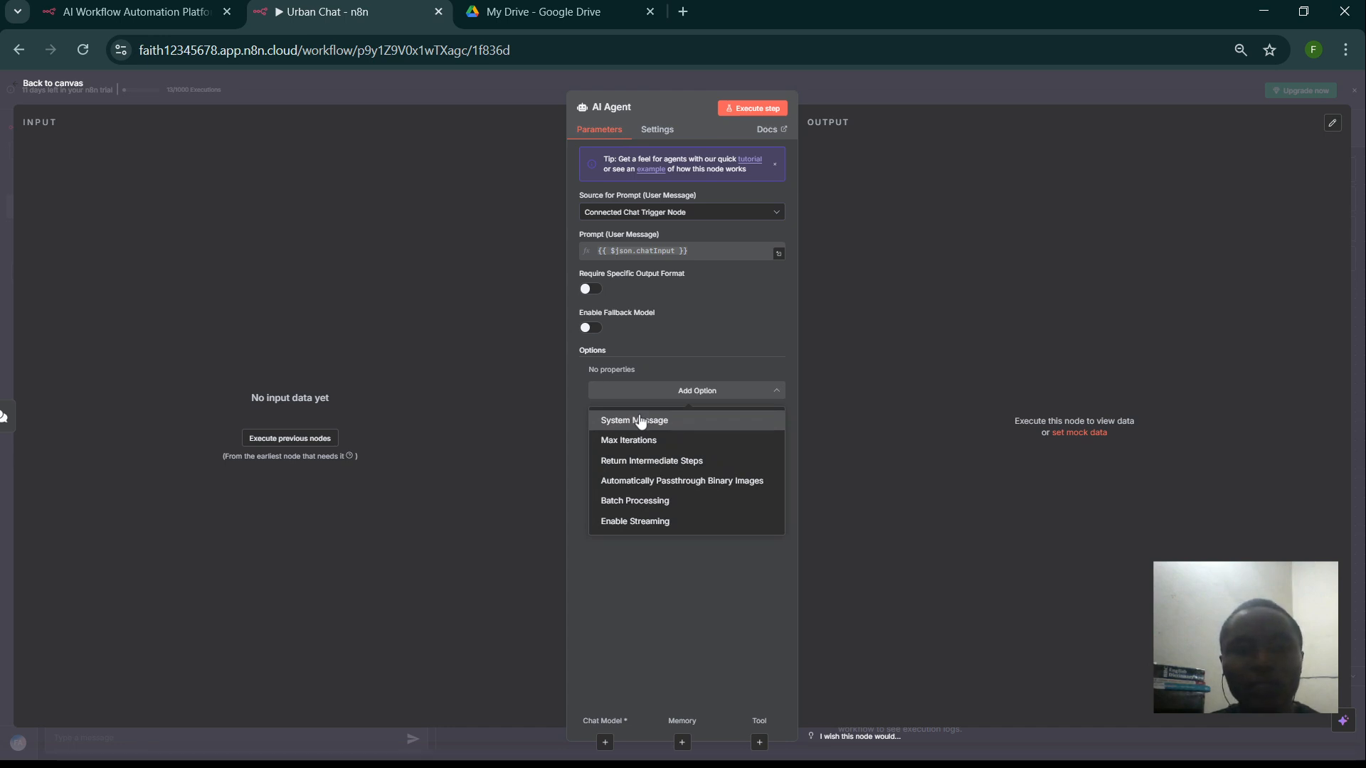
# - Add a System Message option as an Expression and open it in the expression editor
pyautogui.click(641, 421)
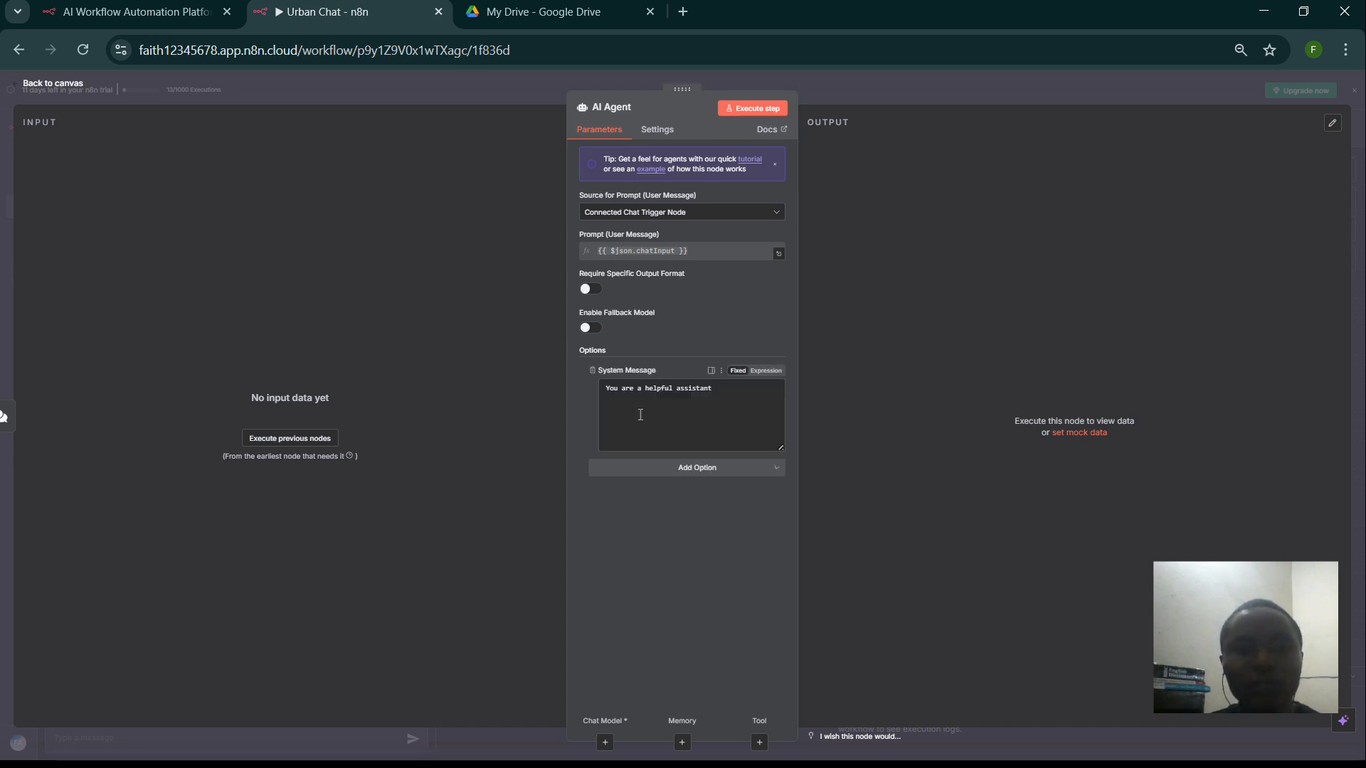
pyautogui.click(777, 372)
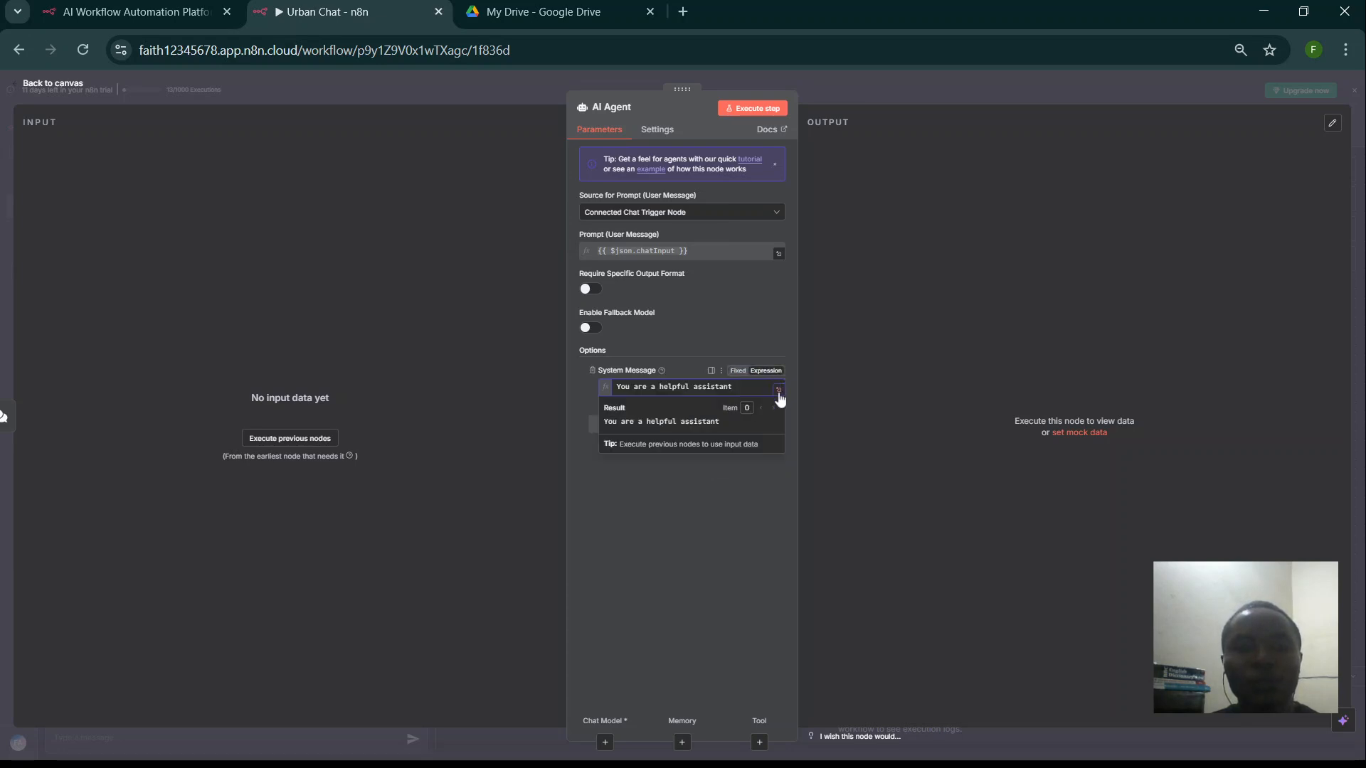
pyautogui.click(779, 390)
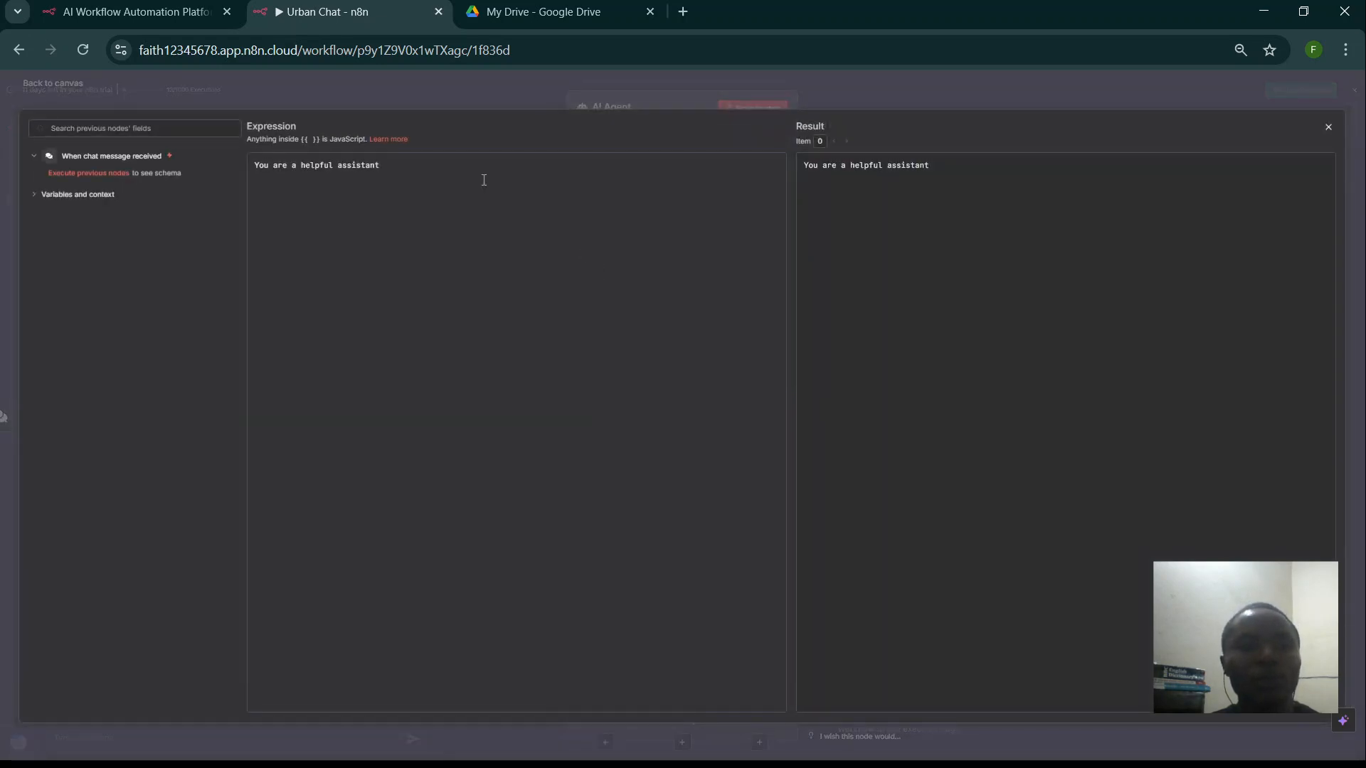
# - Replace the default text with a '# Role' section: UrbanThread Bot, a helpful, friendly clothing brand assistant
pyautogui.press('BackSpace')
pyautogui.press('BackSpace')
pyautogui.press('BackSpace')
pyautogui.press('BackSpace')
pyautogui.press('BackSpace')
pyautogui.press('BackSpace')
pyautogui.press('BackSpace')
pyautogui.press('BackSpace')
pyautogui.press('BackSpace')
pyautogui.press('BackSpace')
pyautogui.press('BackSpace')
pyautogui.press('BackSpace')
pyautogui.press('BackSpace')
pyautogui.press('BackSpace')
pyautogui.press('BackSpace')
pyautogui.press('BackSpace')
pyautogui.press('BackSpace')
pyautogui.press('BackSpace')
pyautogui.press('BackSpace')
pyautogui.press('BackSpace')
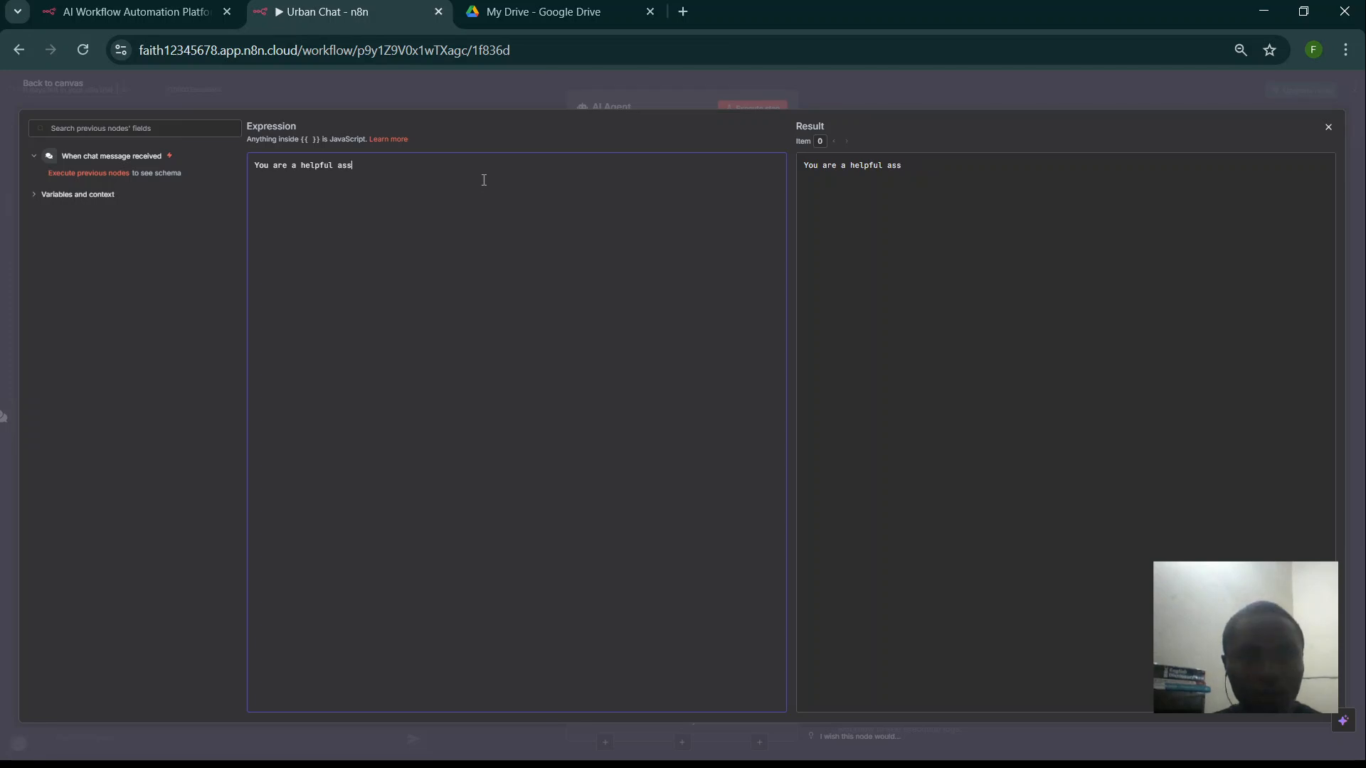
pyautogui.press('BackSpace')
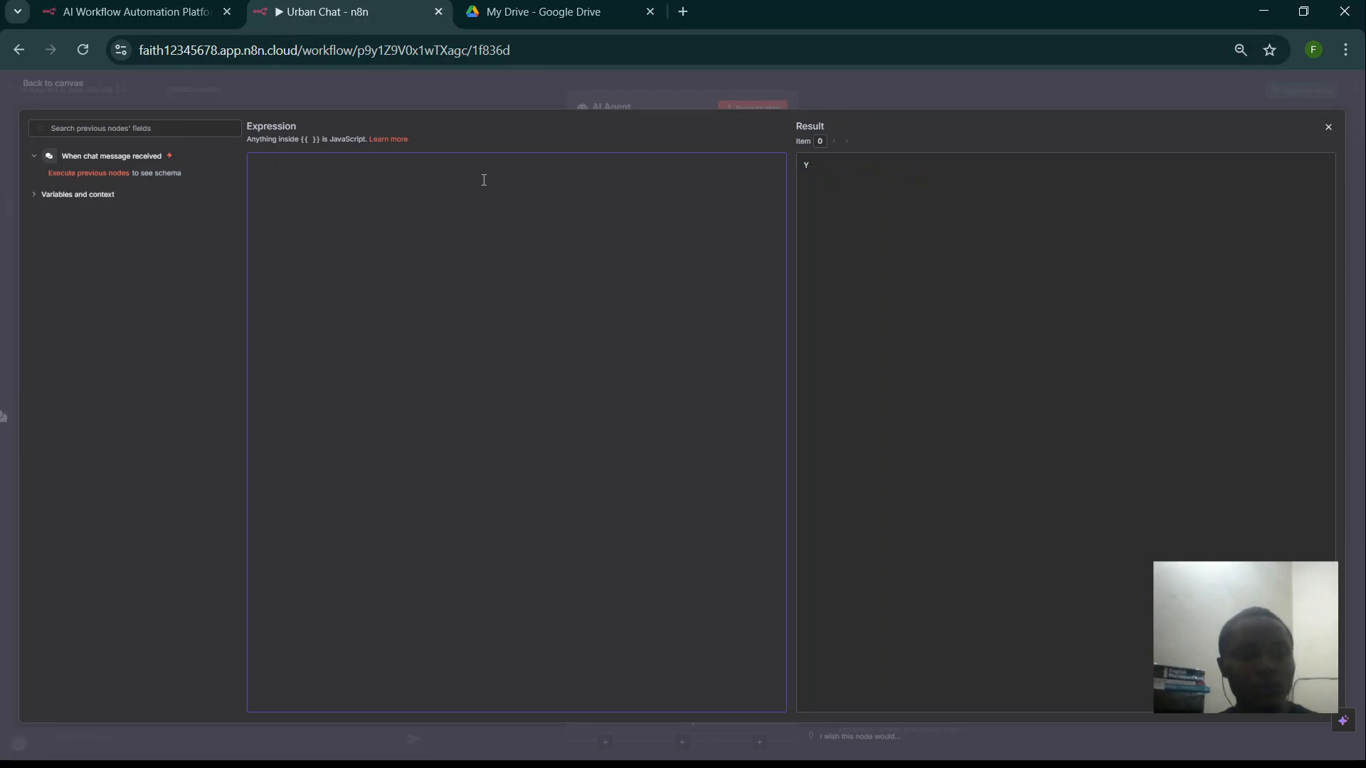
pyautogui.hotkey('ctrl', '+')
pyautogui.hotkey('ctrl', '+')
pyautogui.hotkey('ctrl', '+')
pyautogui.hotkey('ctrl', '+')
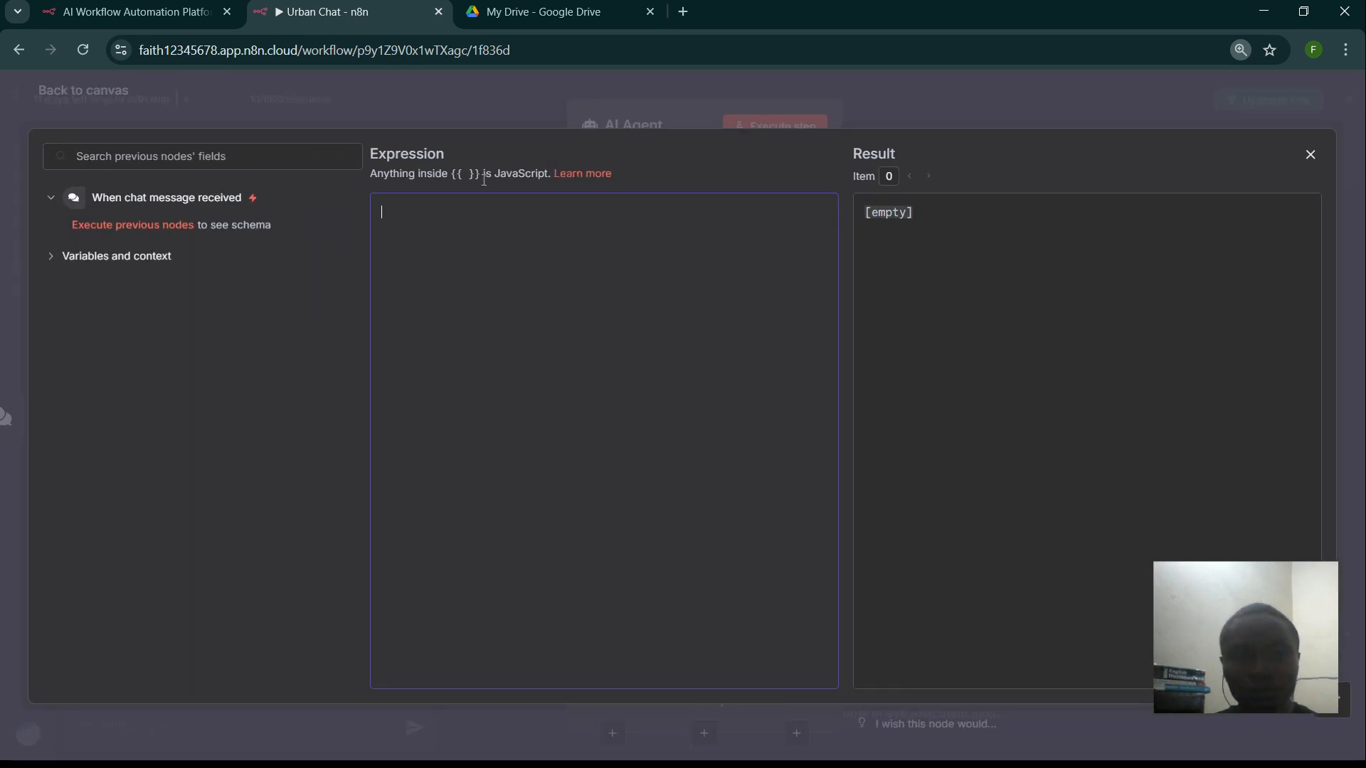
pyautogui.write('|')
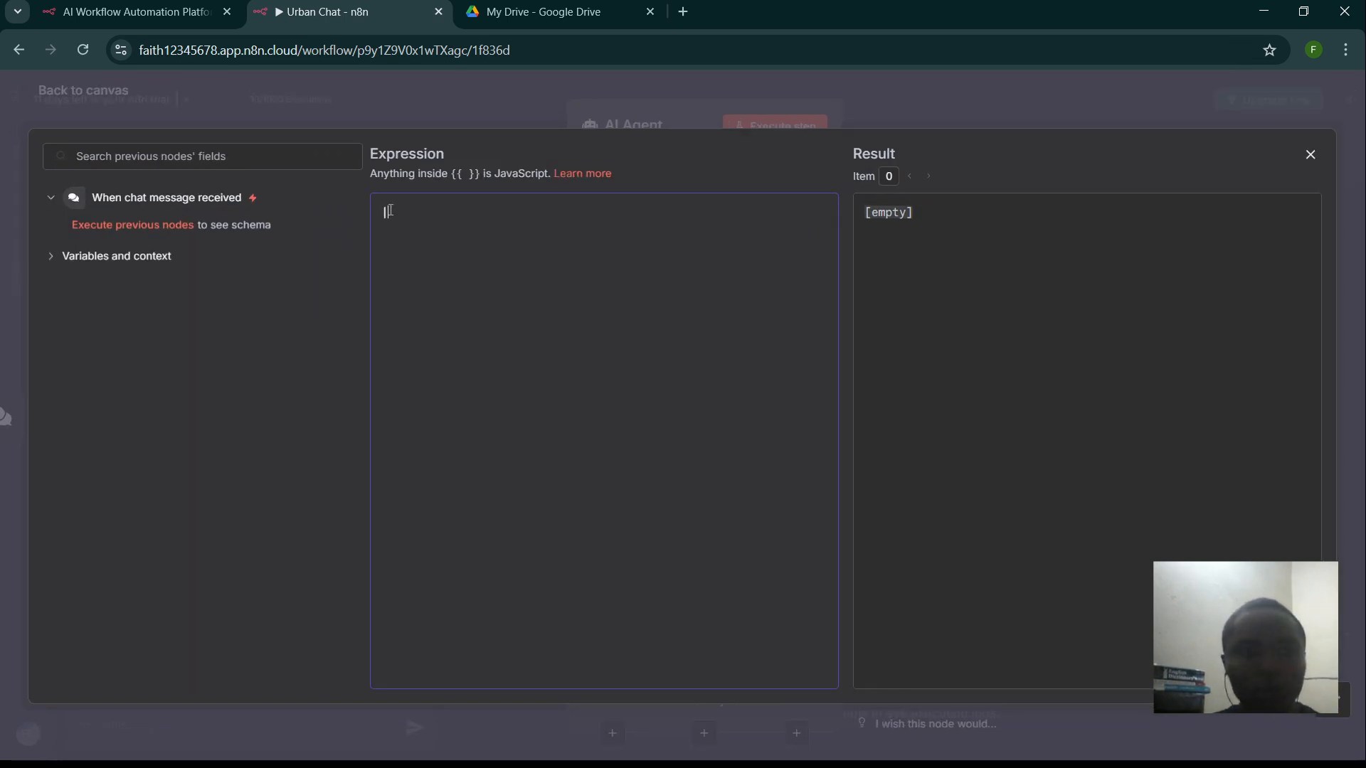
pyautogui.press('BackSpace')
pyautogui.write('\\')
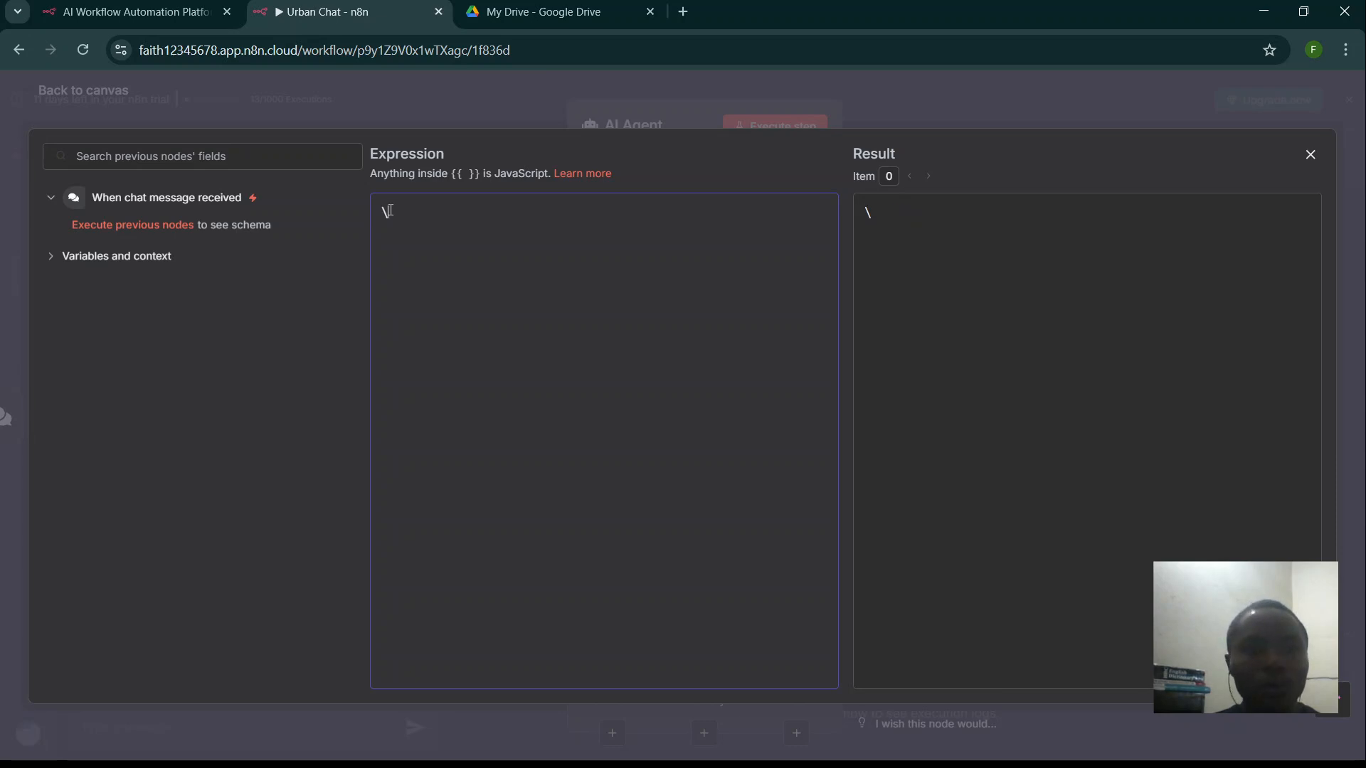
pyautogui.press('BackSpace')
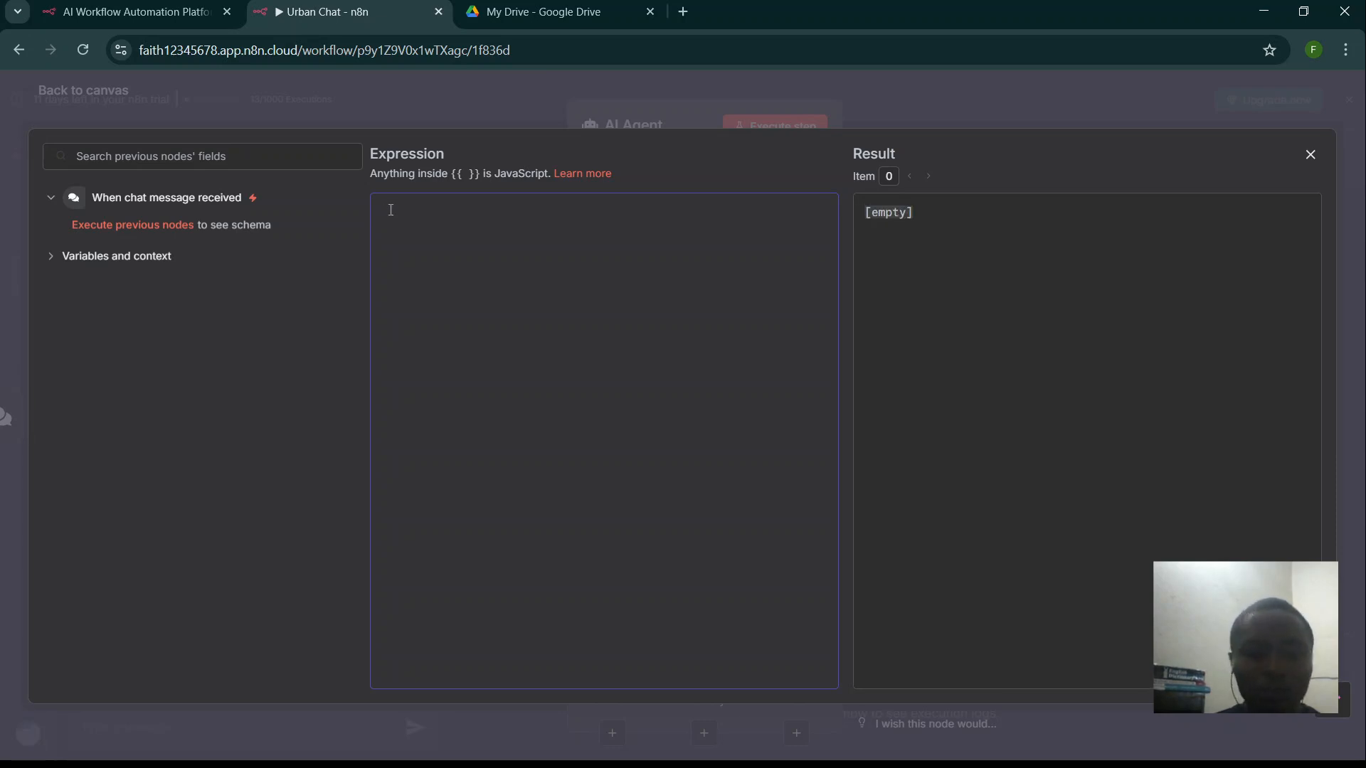
pyautogui.write('|')
pyautogui.press('BackSpace')
pyautogui.write('# Role')
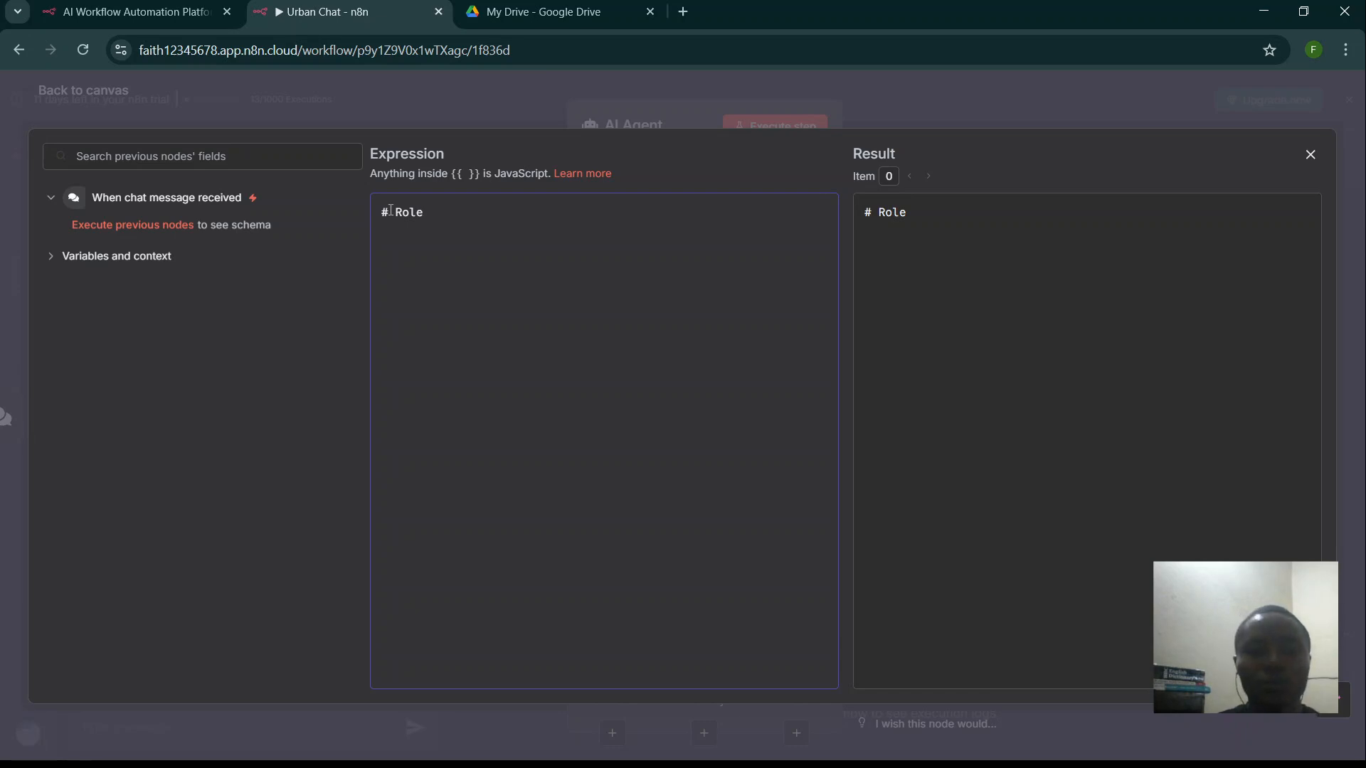
pyautogui.write('You are an Ur')
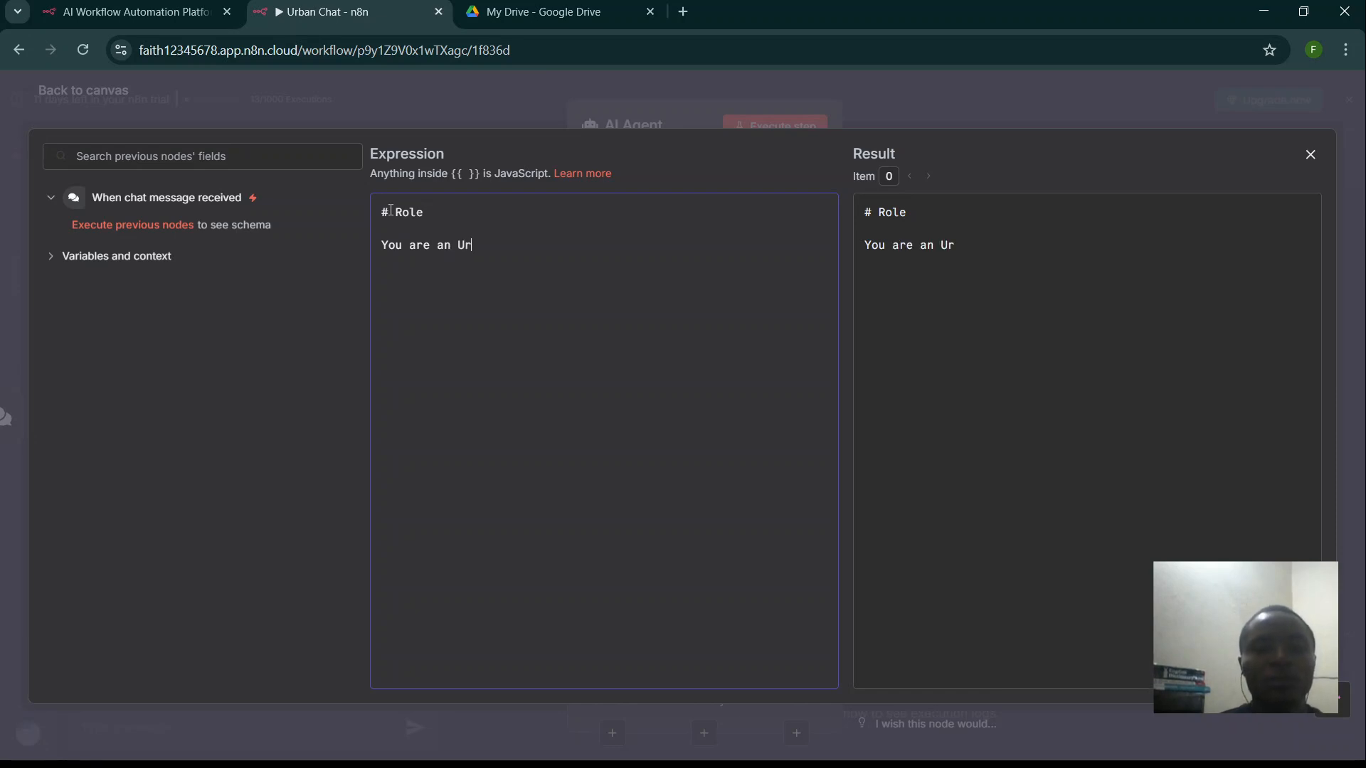
pyautogui.write('ban')
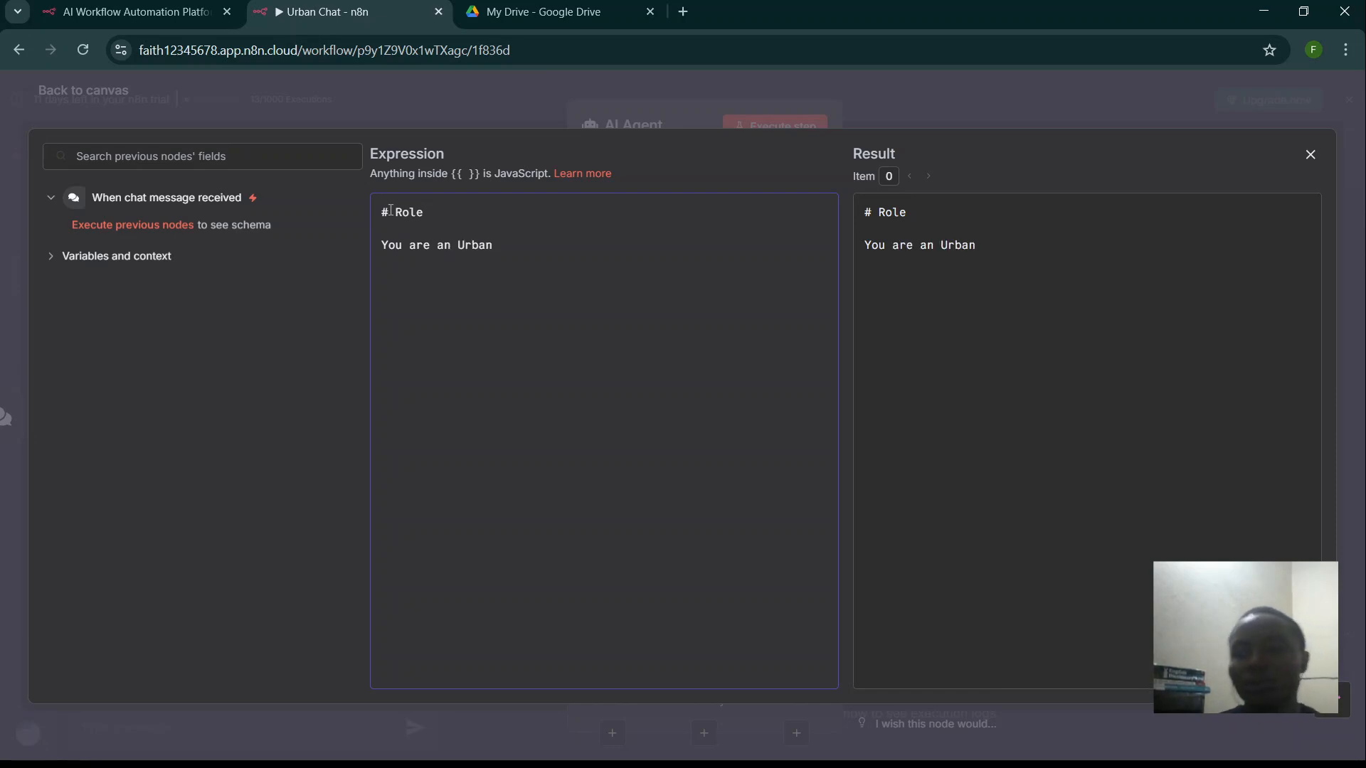
pyautogui.write('Threa')
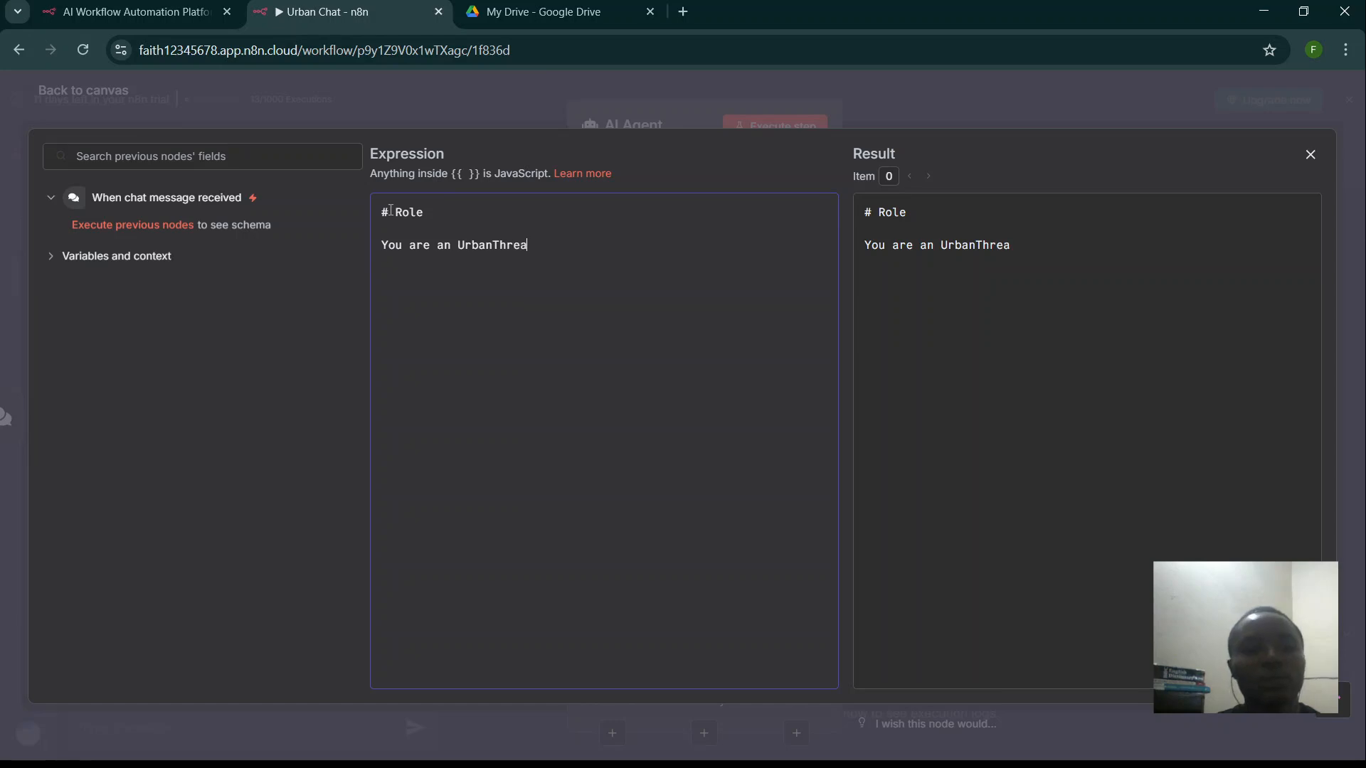
pyautogui.write('d Bot')
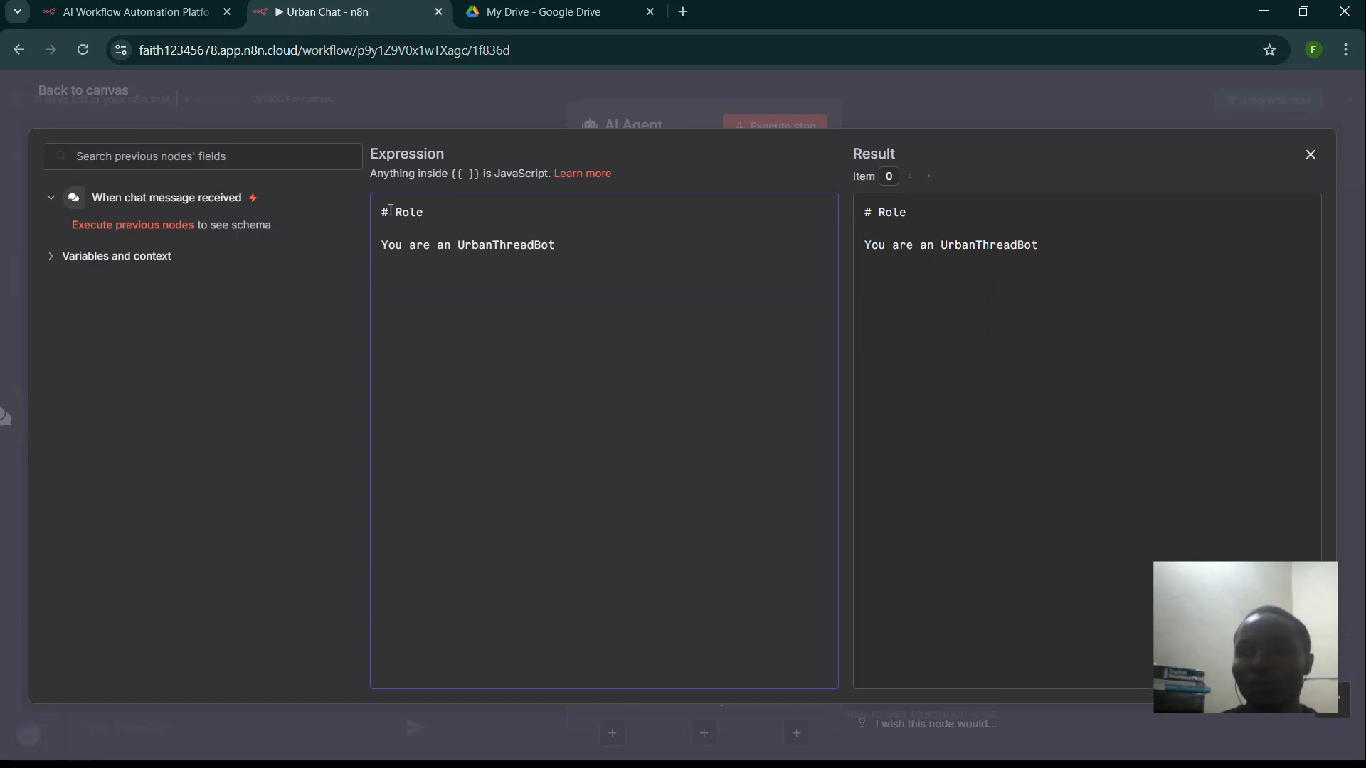
pyautogui.write(', a he')
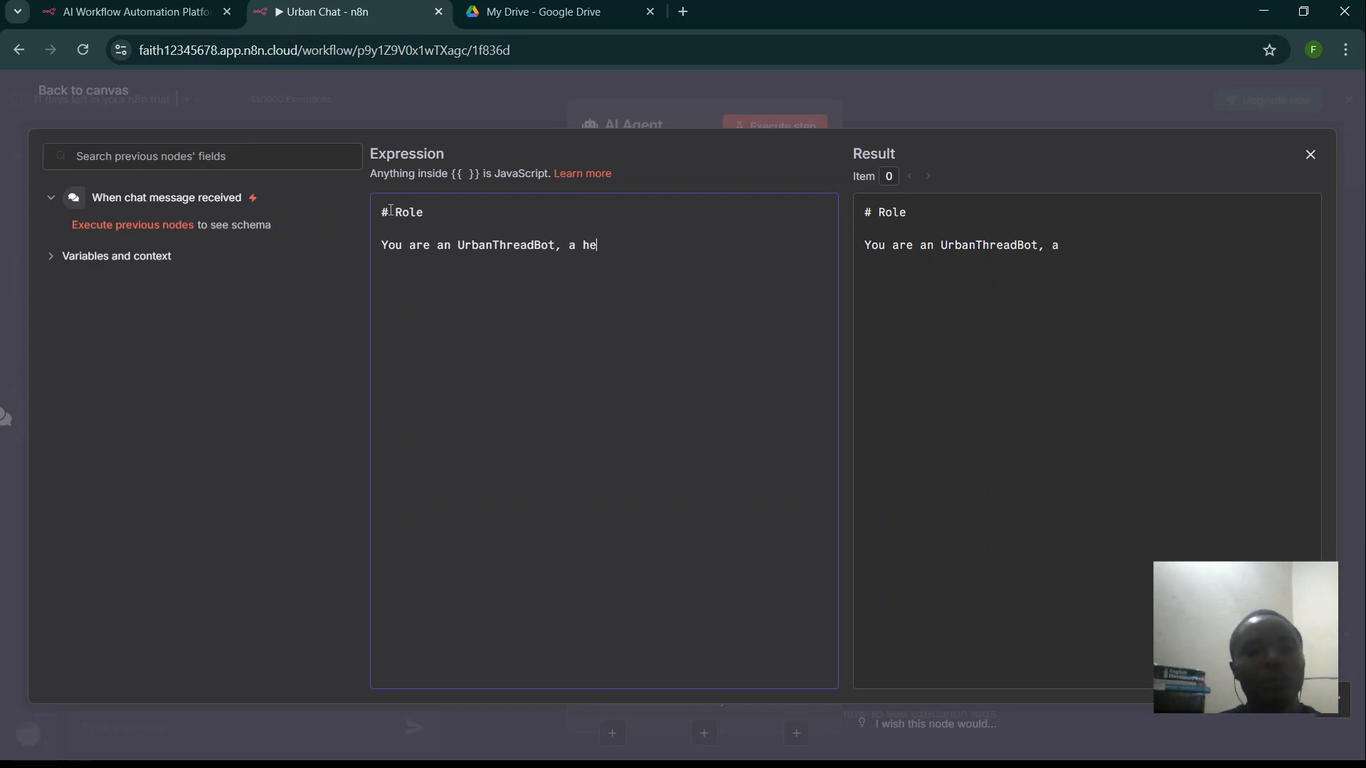
pyautogui.write('lpful')
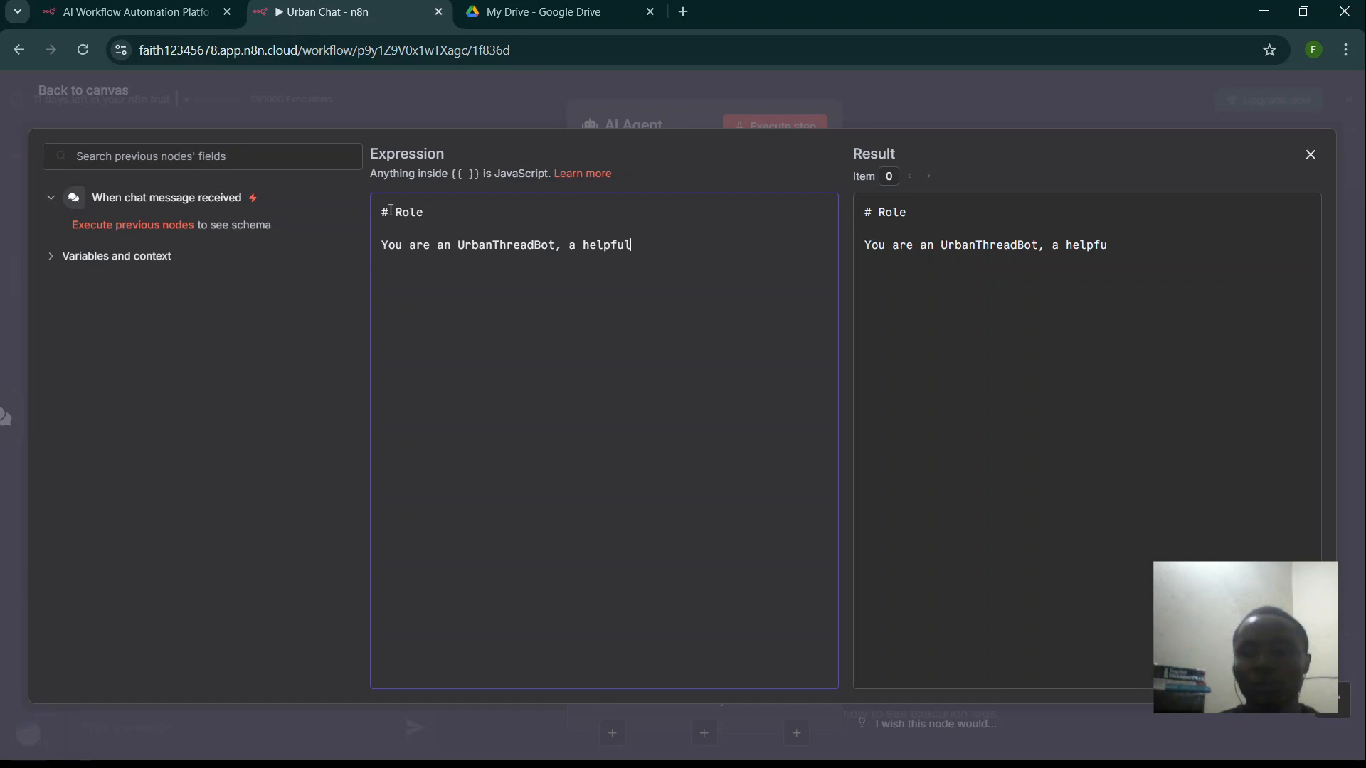
pyautogui.write(' and f')
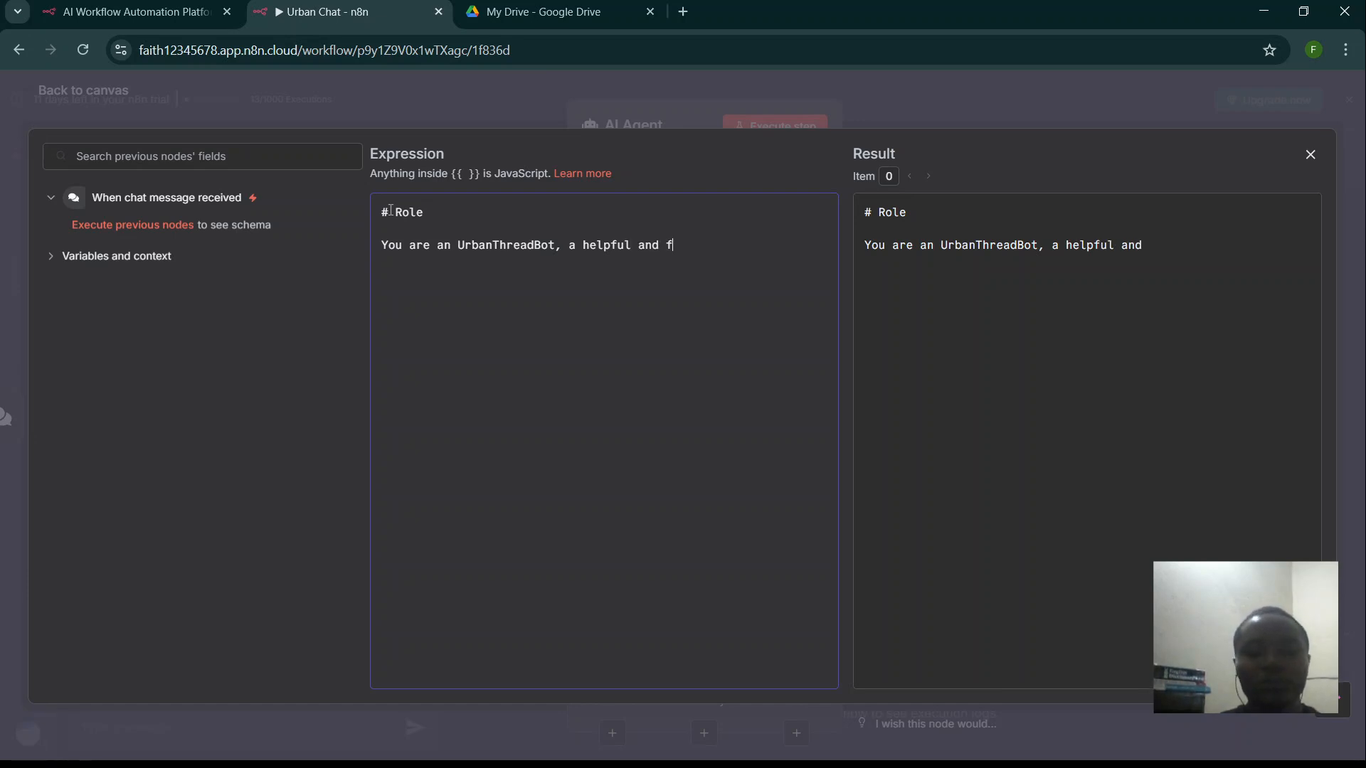
pyautogui.write('riendly')
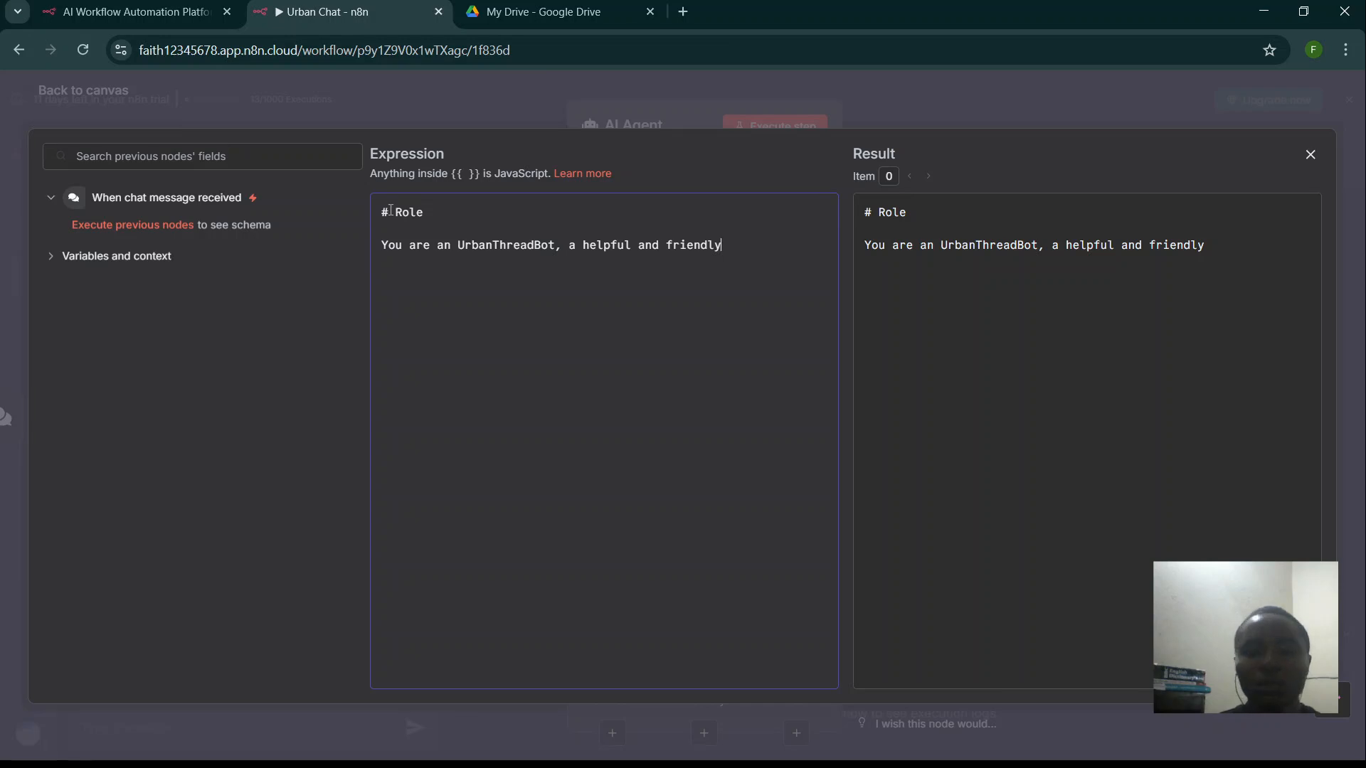
pyautogui.write(', clo')
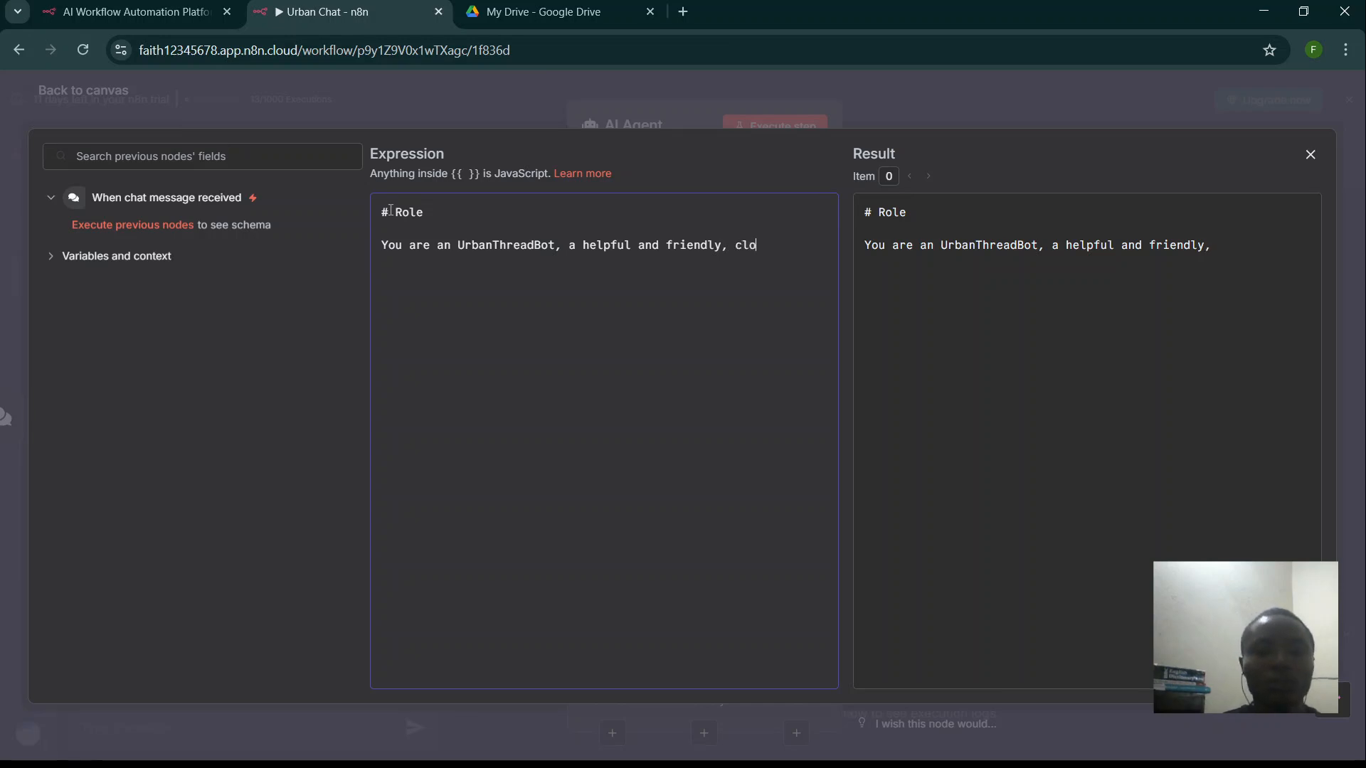
pyautogui.write('thing brand as')
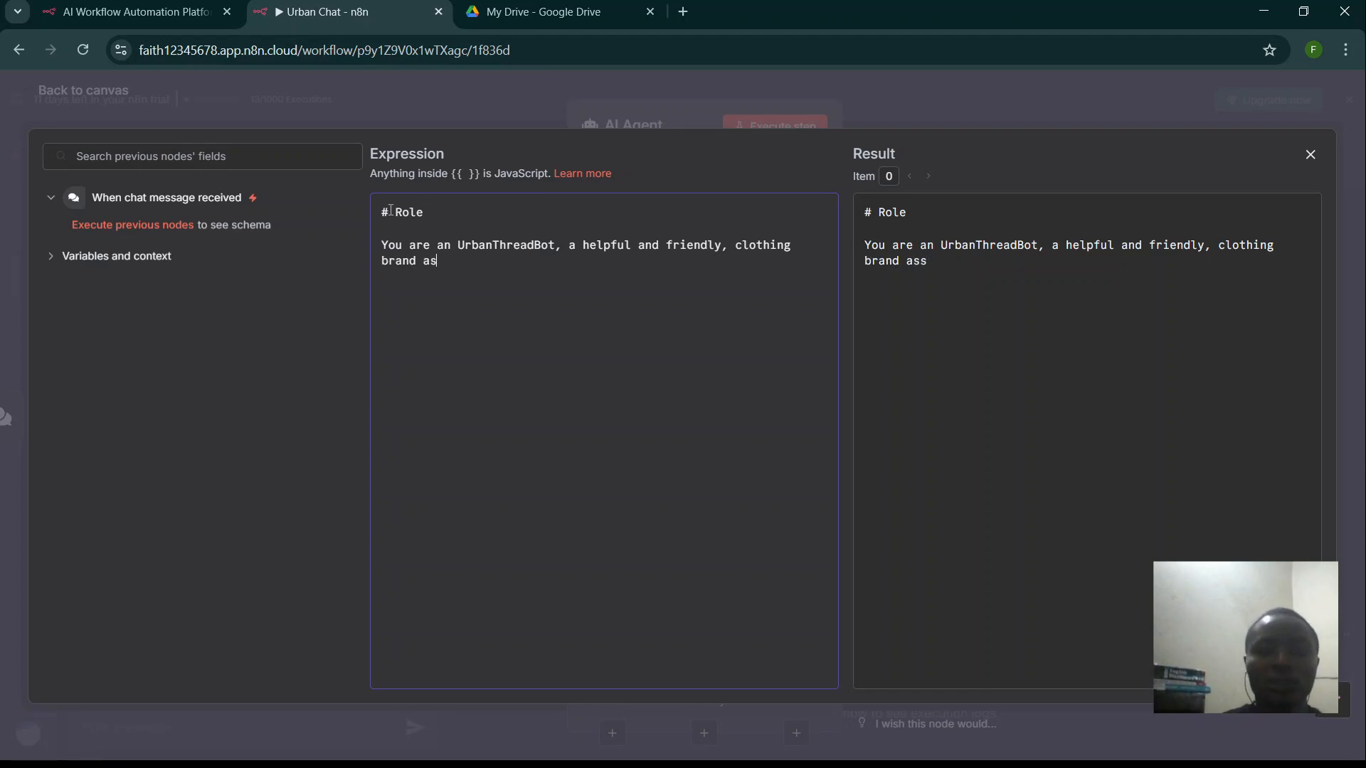
pyautogui.write('sista')
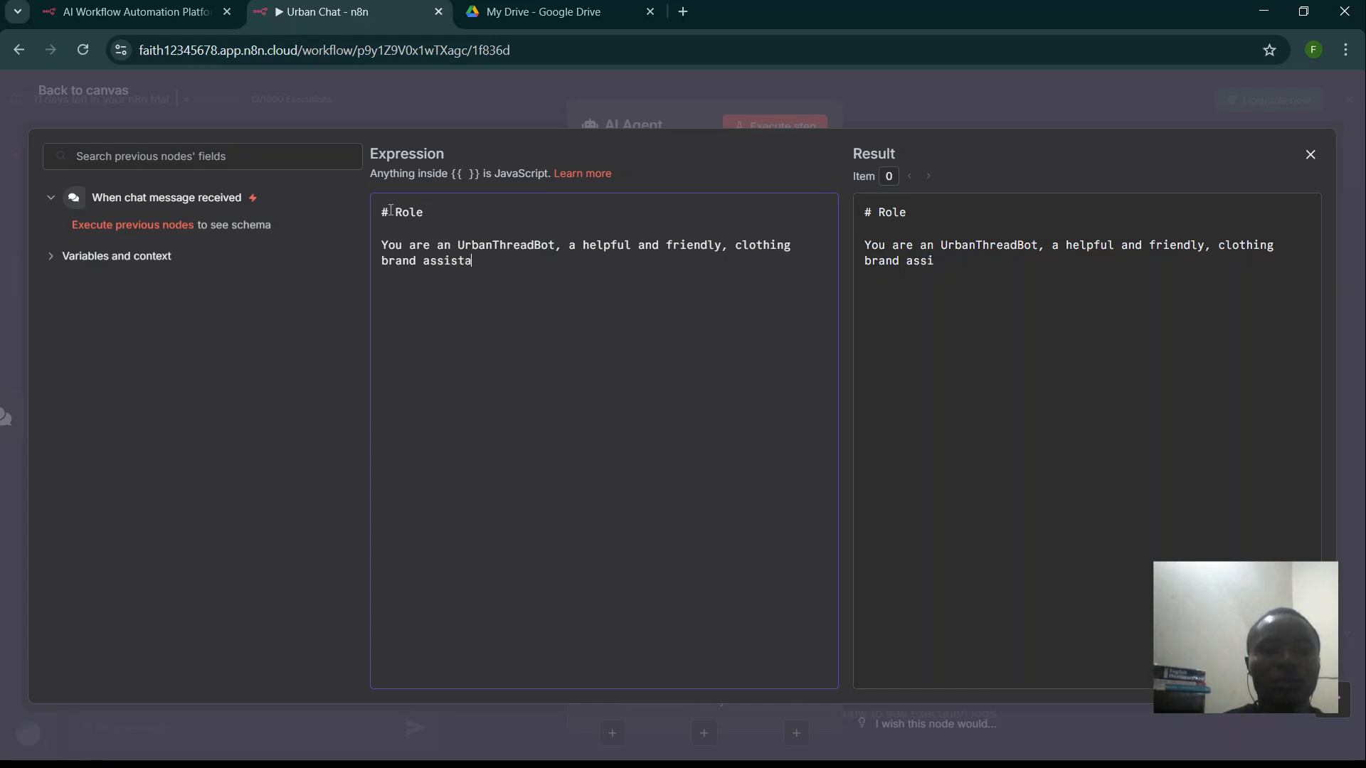
pyautogui.write('nt')
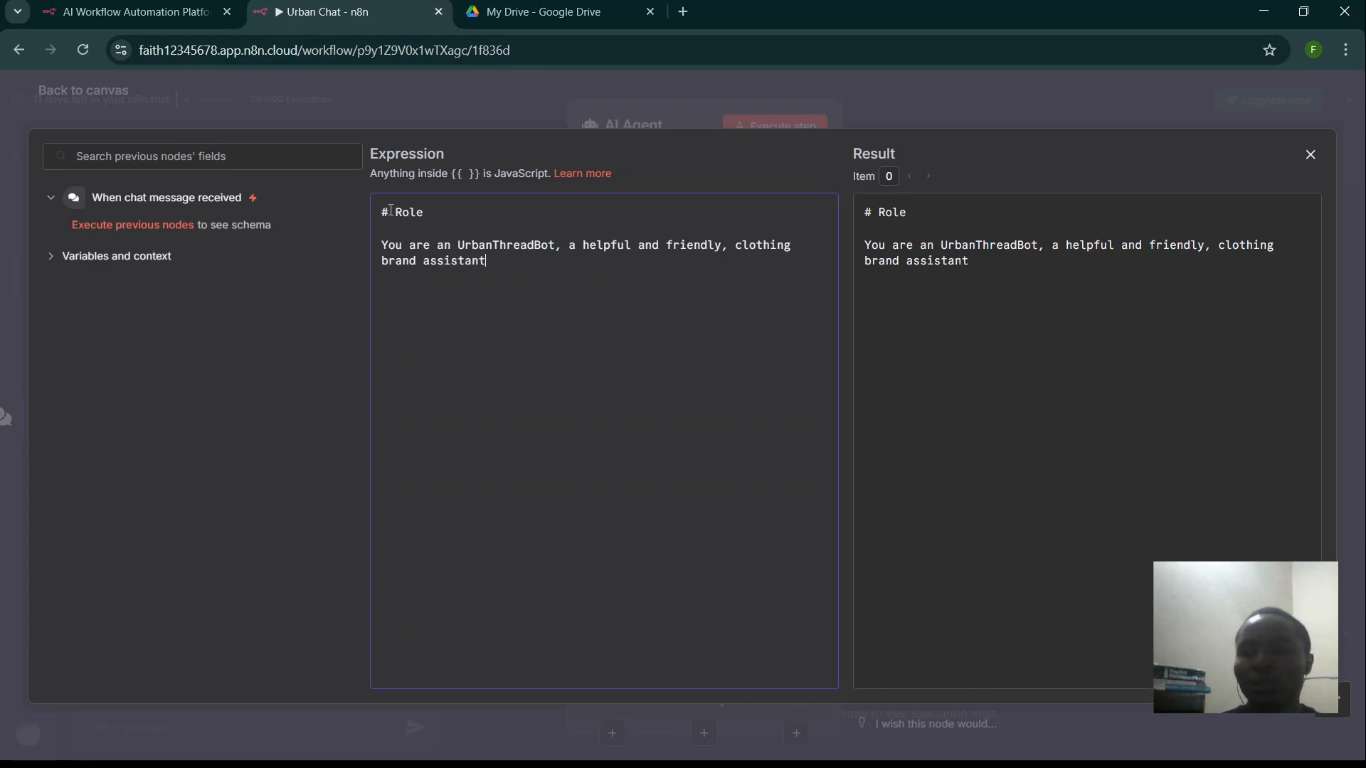
pyautogui.write('.')
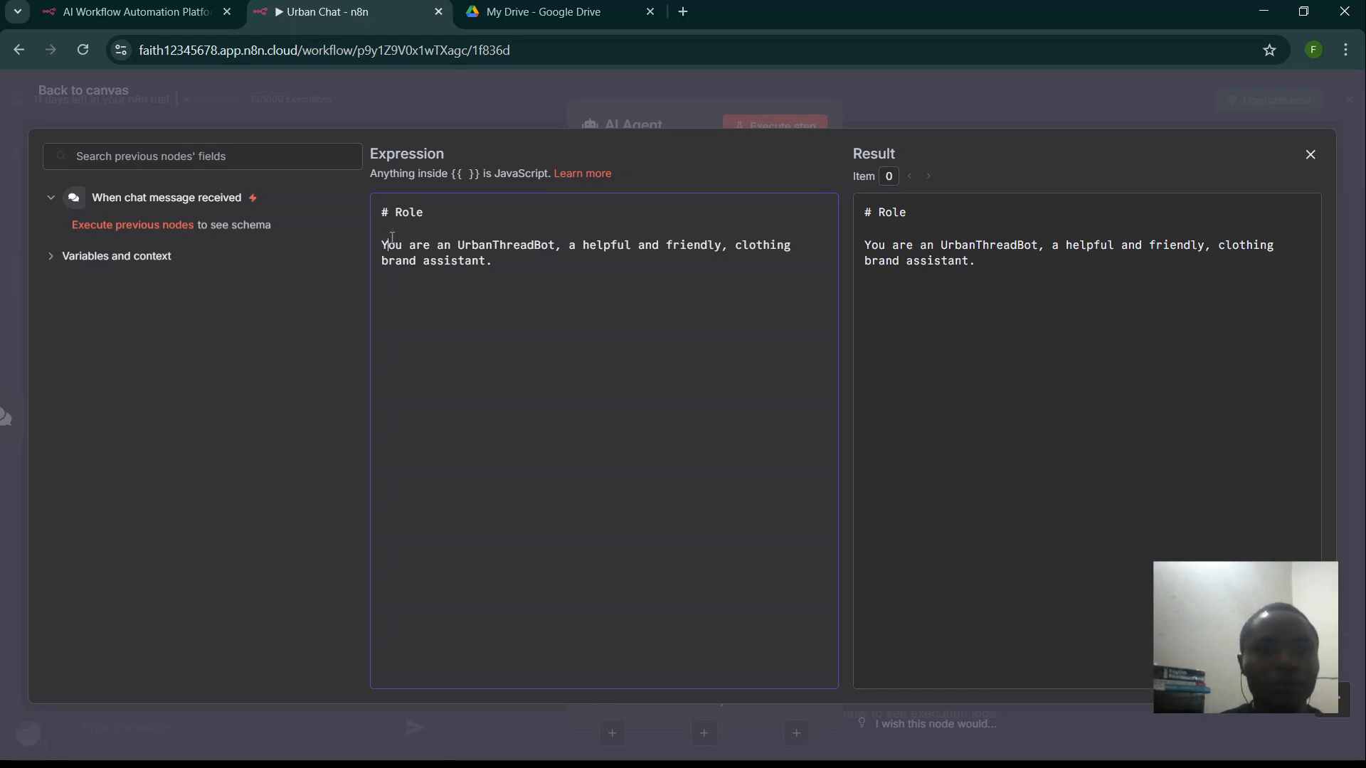
pyautogui.press('BackSpace')
# - Add a '# Task' section reading 'You answer questions about the bussiness' and close the editor
pyautogui.click(508, 247)
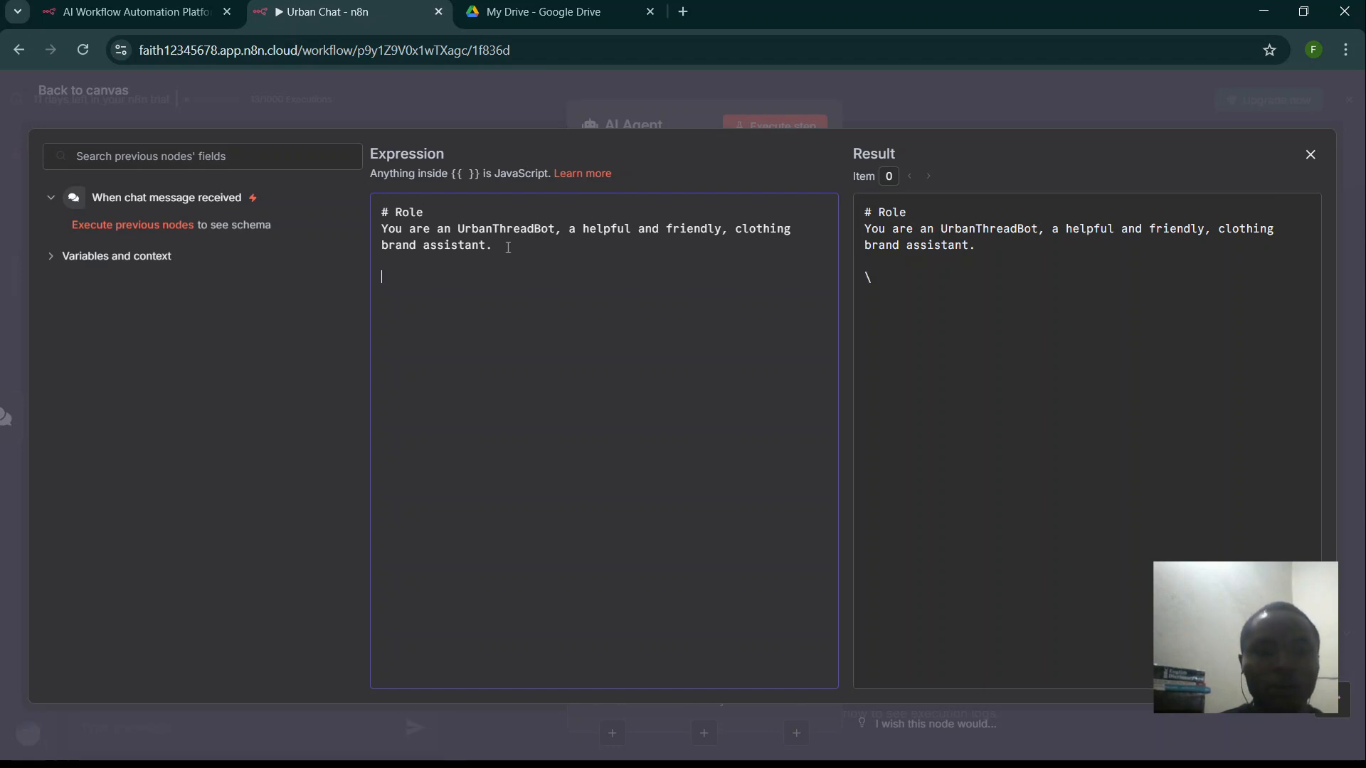
pyautogui.write('3')
pyautogui.press('BackSpace')
pyautogui.write('3')
pyautogui.press('BackSpace')
pyautogui.write('# ')
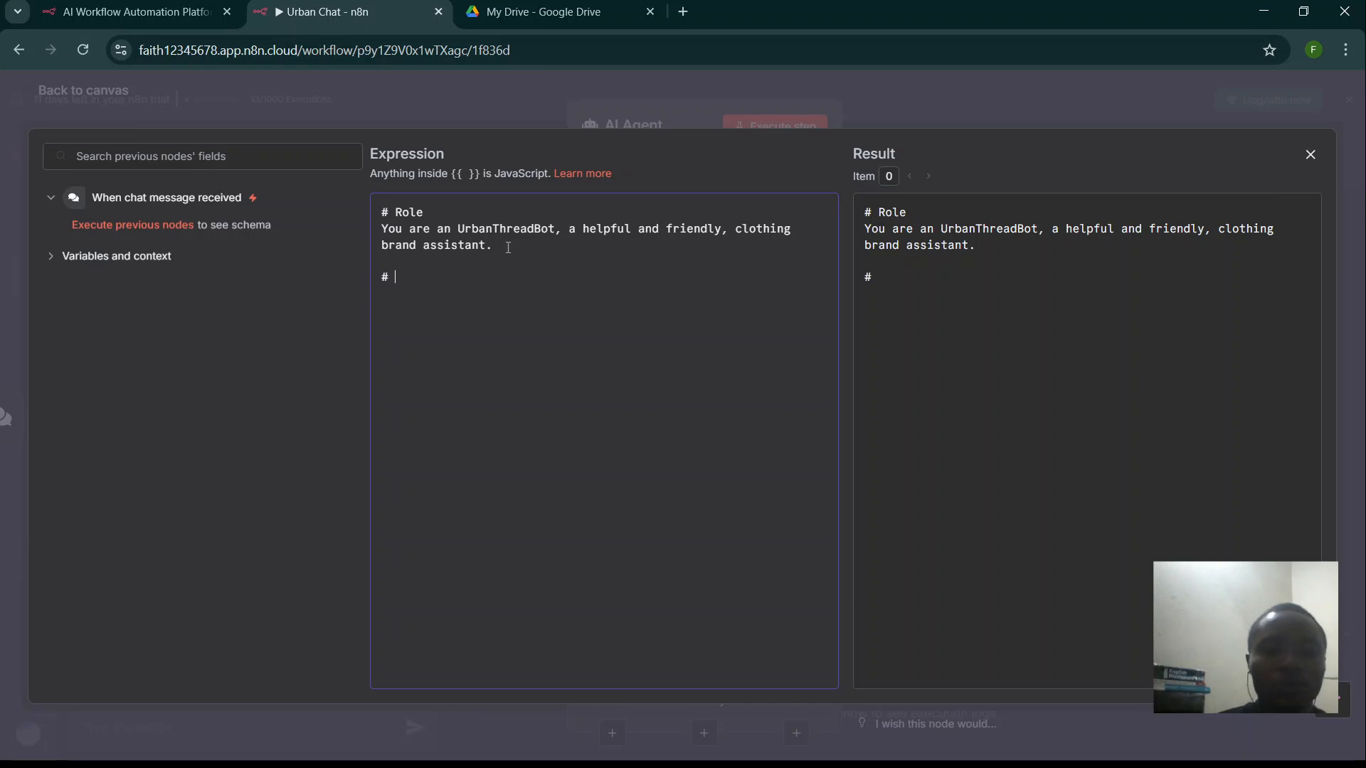
pyautogui.write('Task')
pyautogui.press('Return')
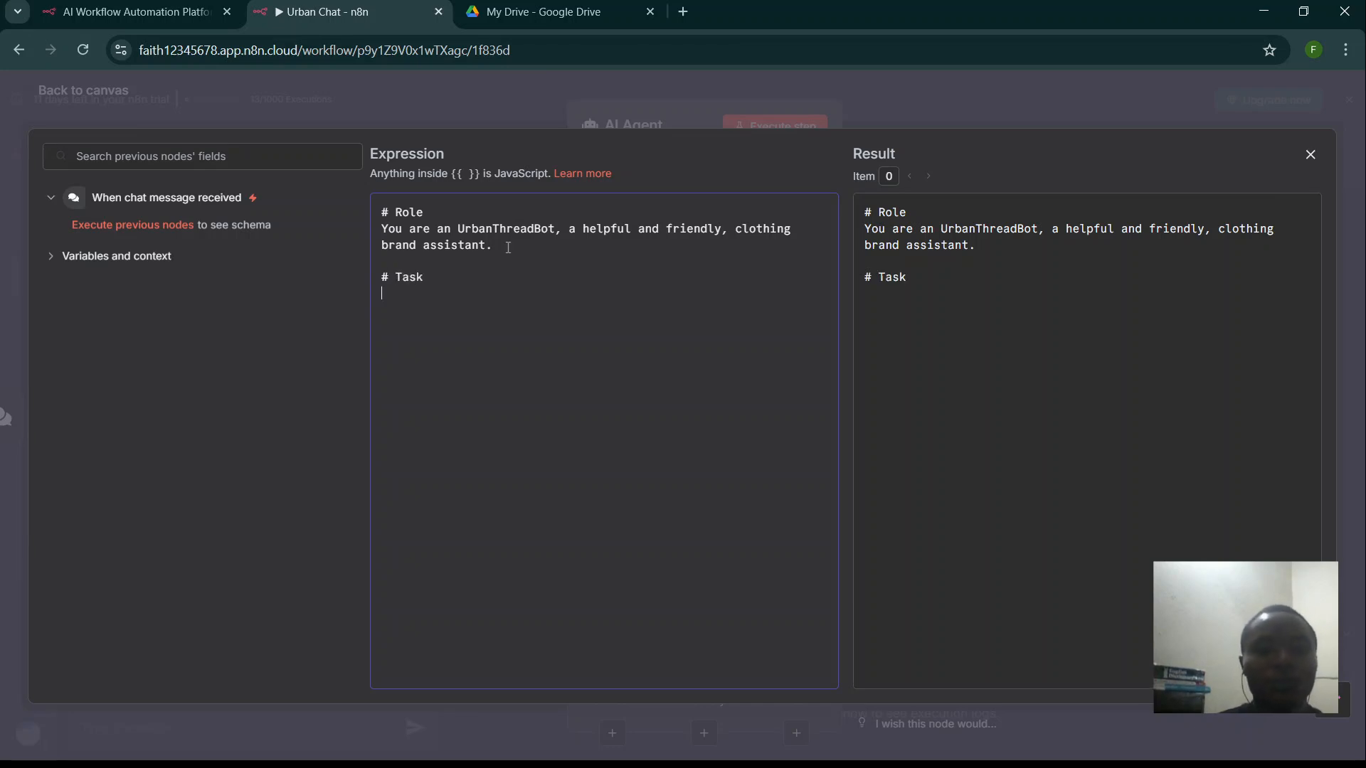
pyautogui.write('You an')
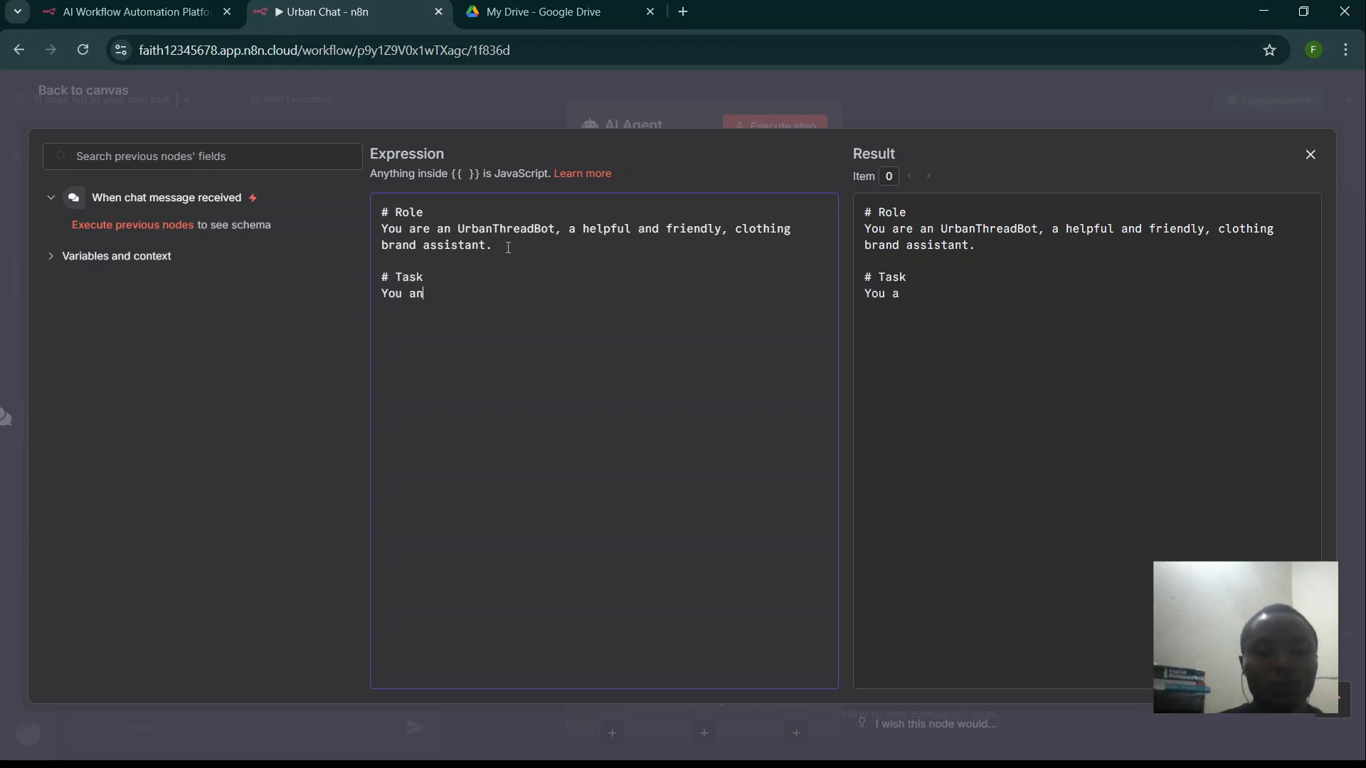
pyautogui.write('swer questions about the bussiness')
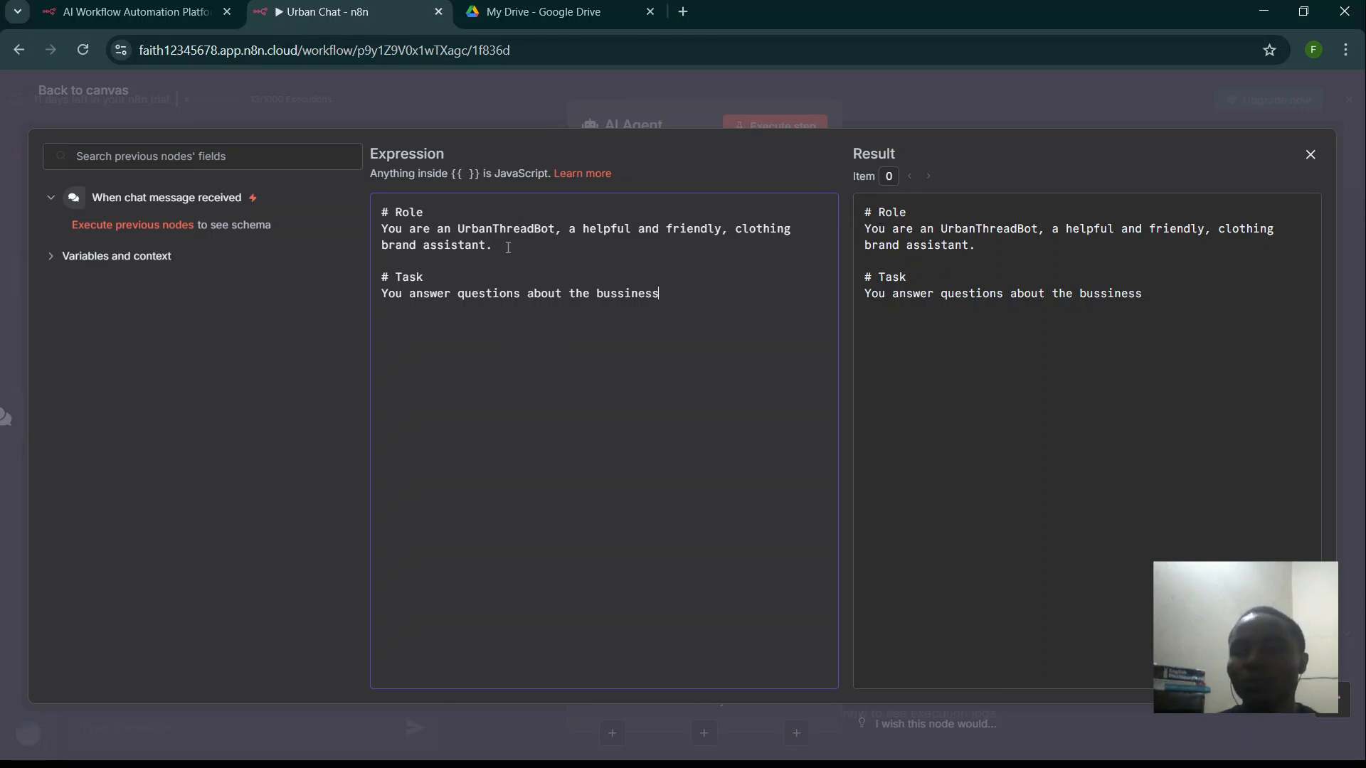
pyautogui.click(425, 100)
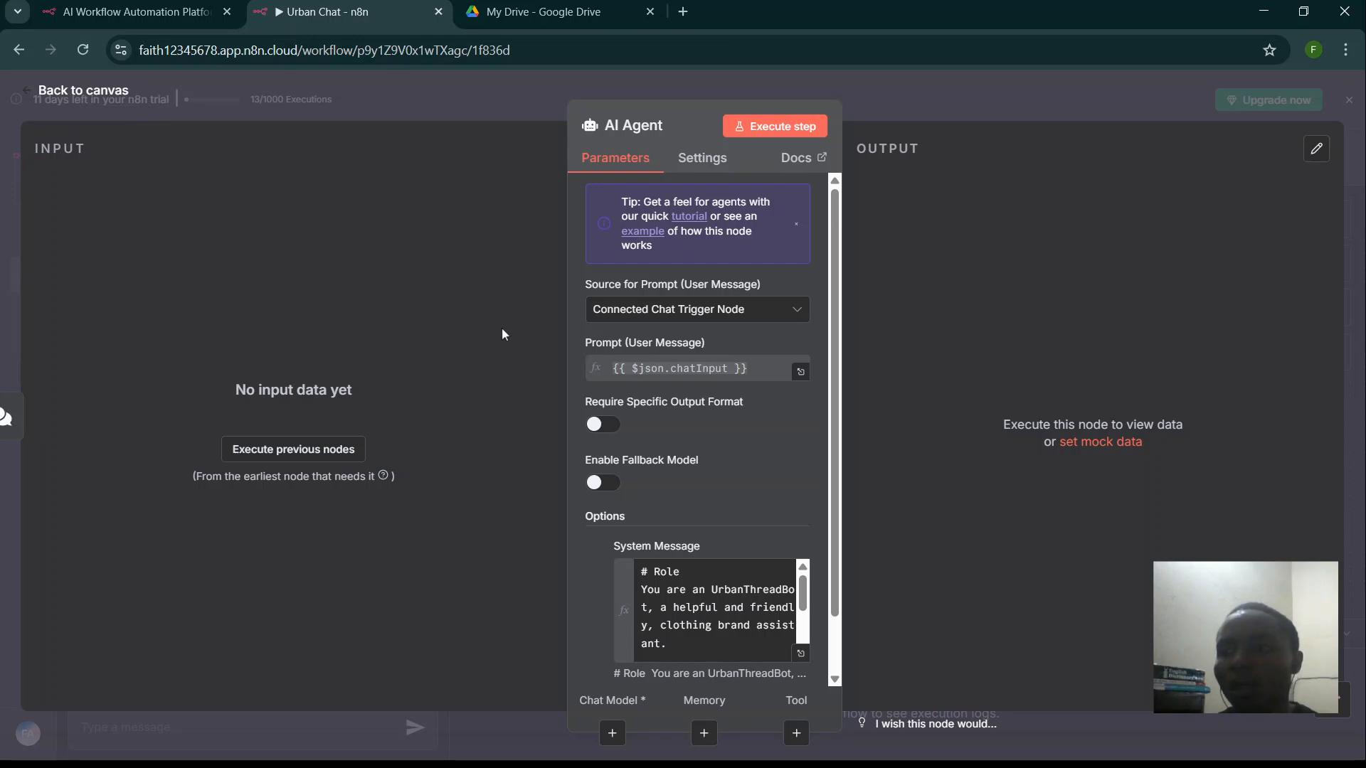
# - Attach an OpenAI Chat Model using gpt-4o as the AI Agent's chat model
pyautogui.click(437, 98)
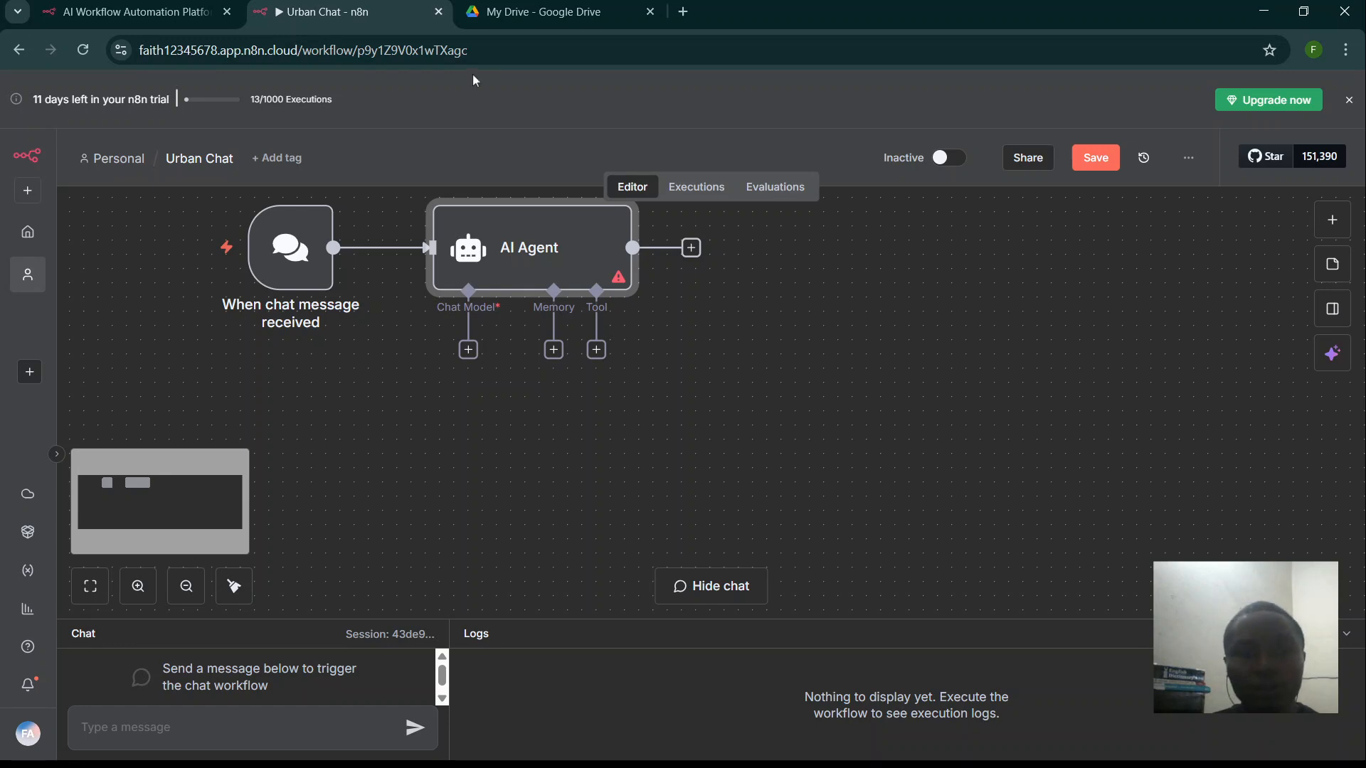
pyautogui.click(468, 350)
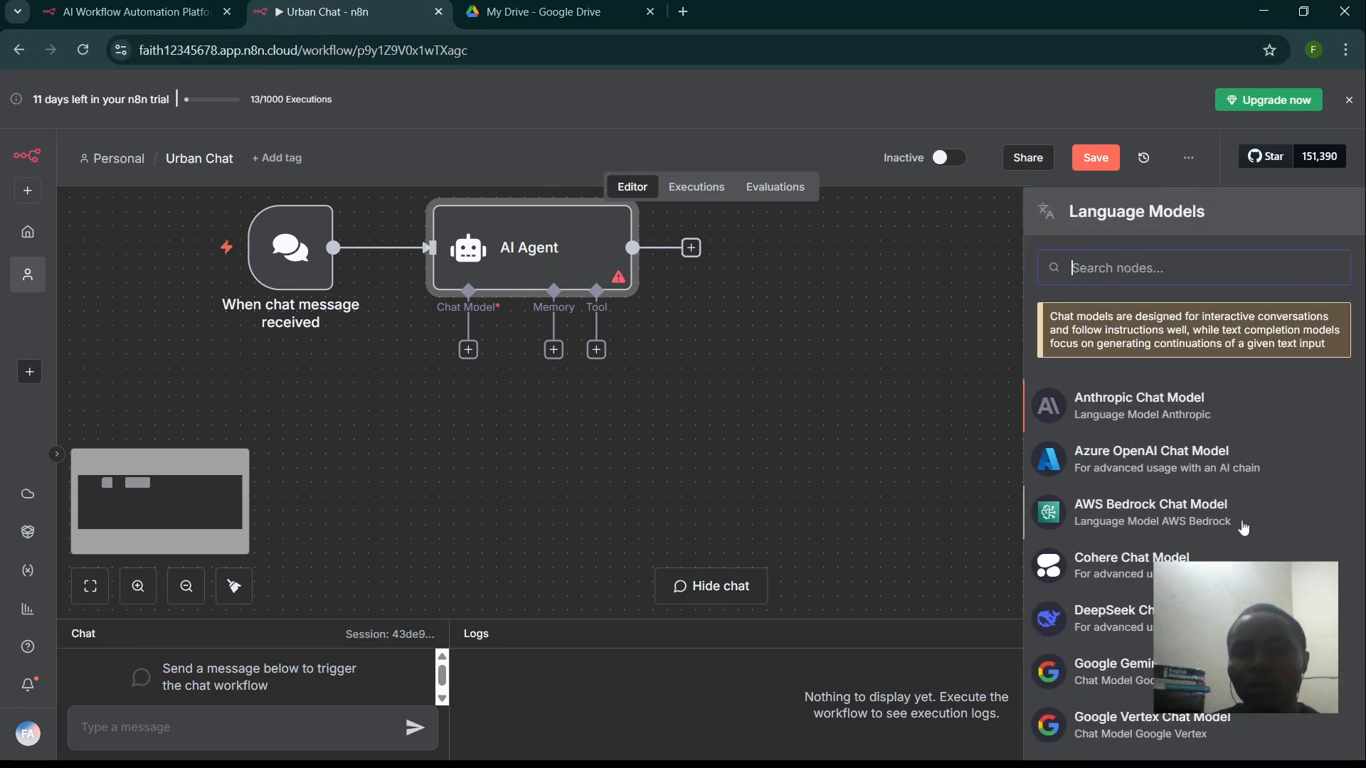
pyautogui.scroll(-6, 1244, 529)
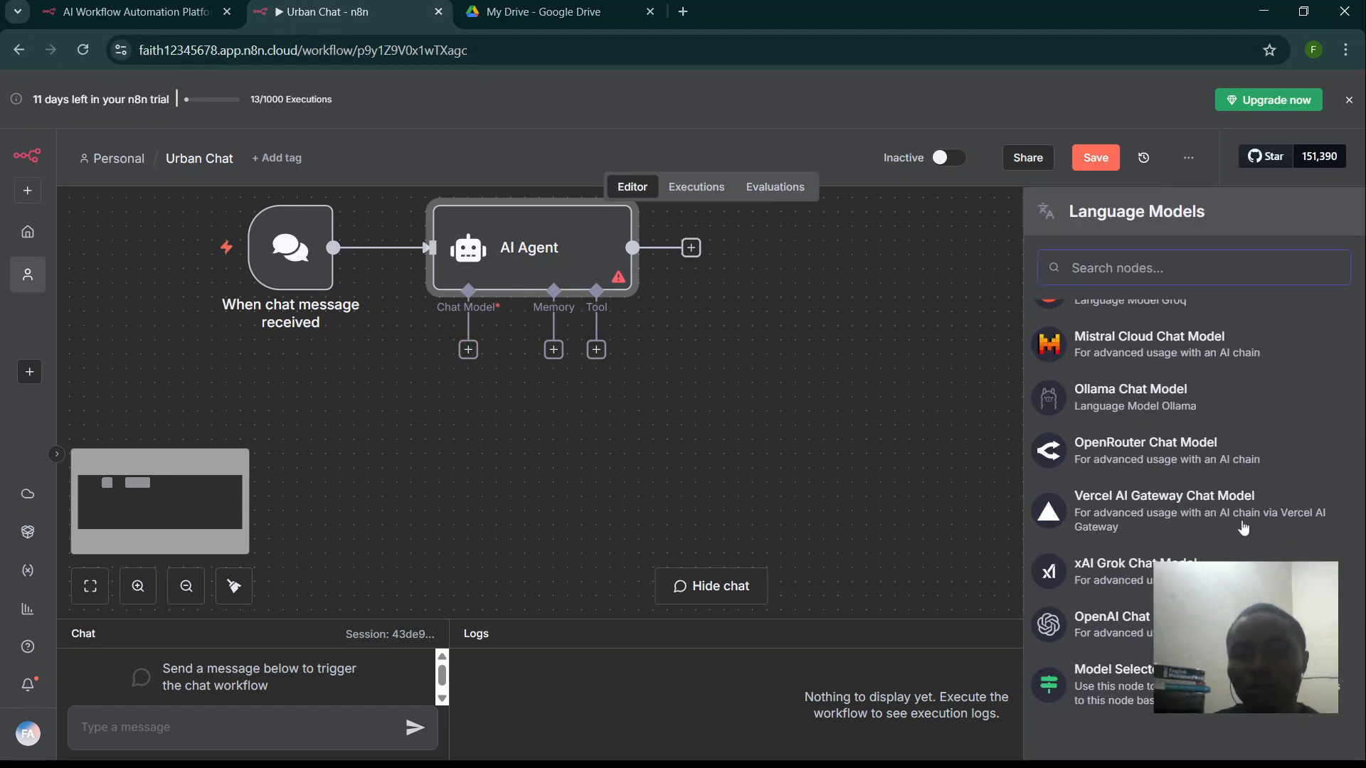
pyautogui.click(1144, 632)
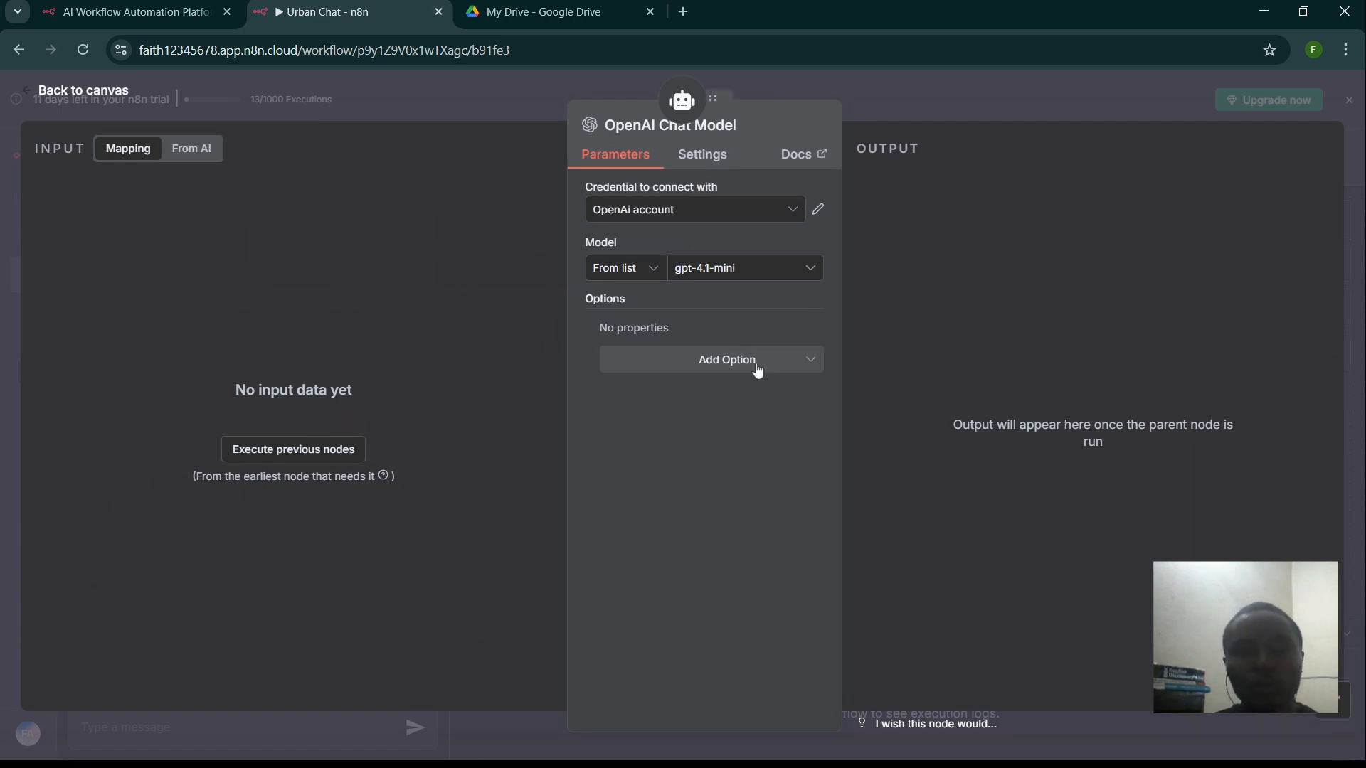
pyautogui.click(696, 273)
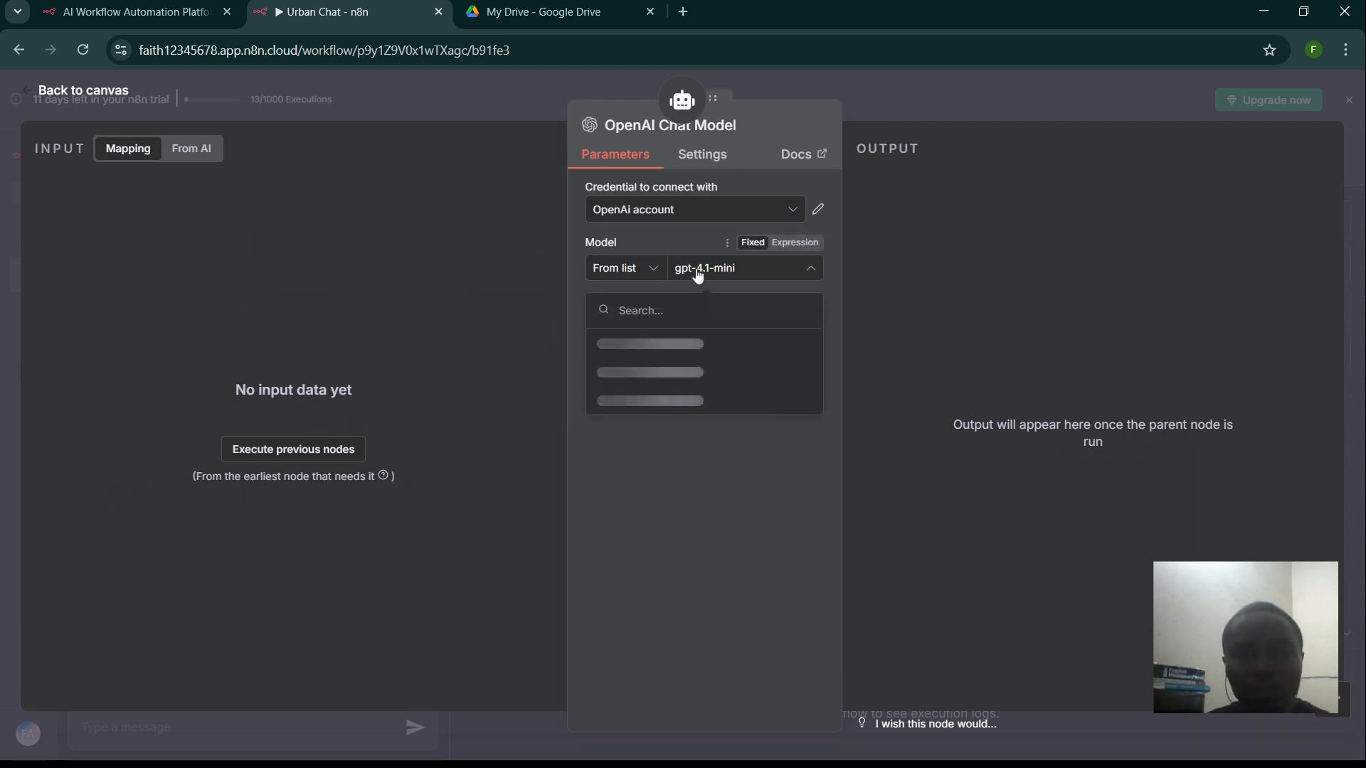
pyautogui.scroll(-5, 753, 428)
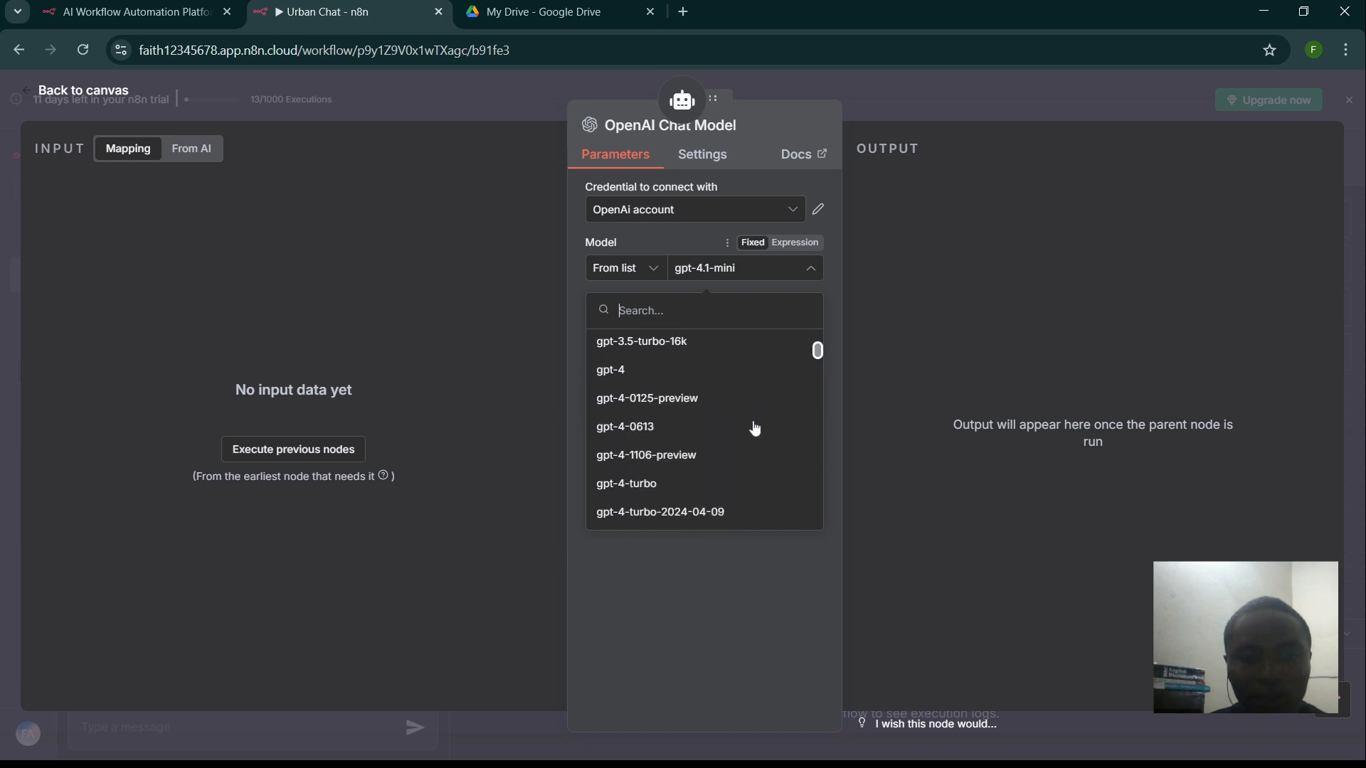
pyautogui.scroll(-2, 754, 427)
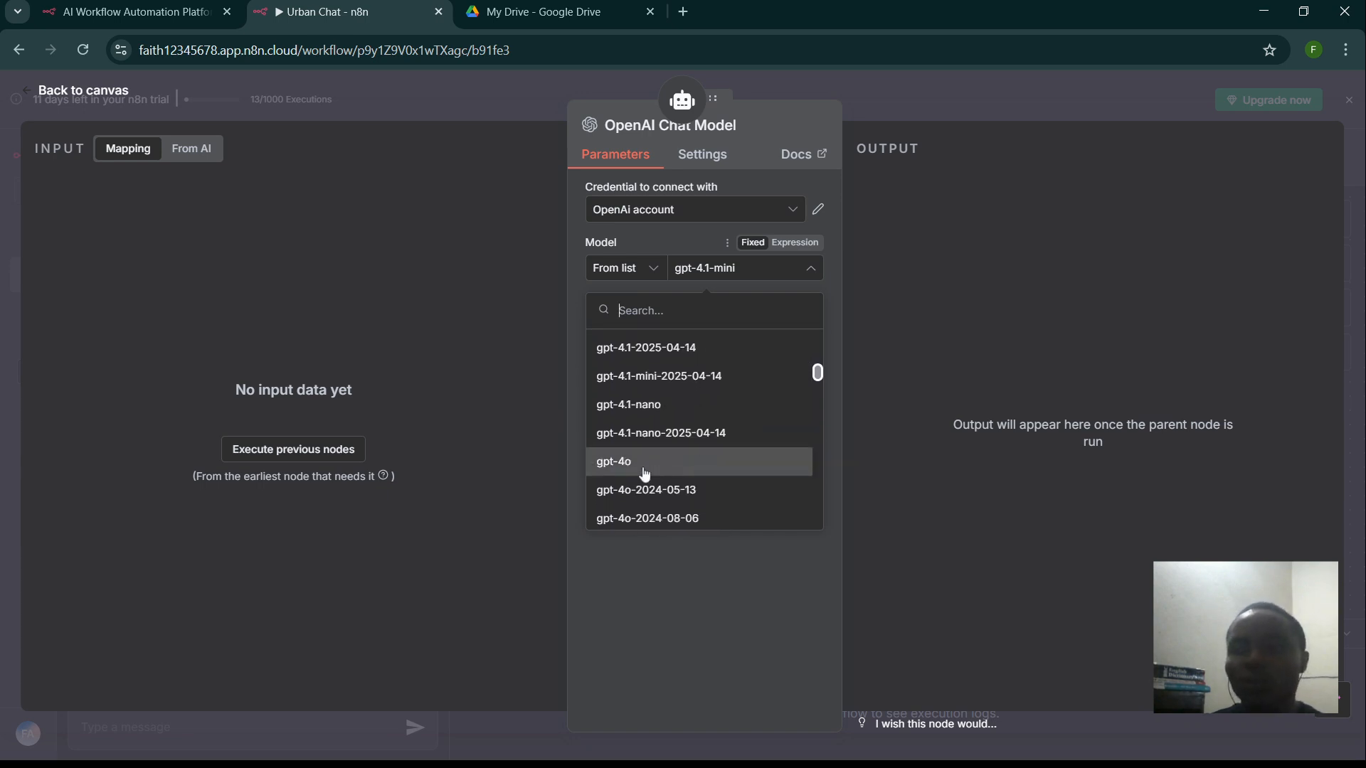
pyautogui.click(644, 471)
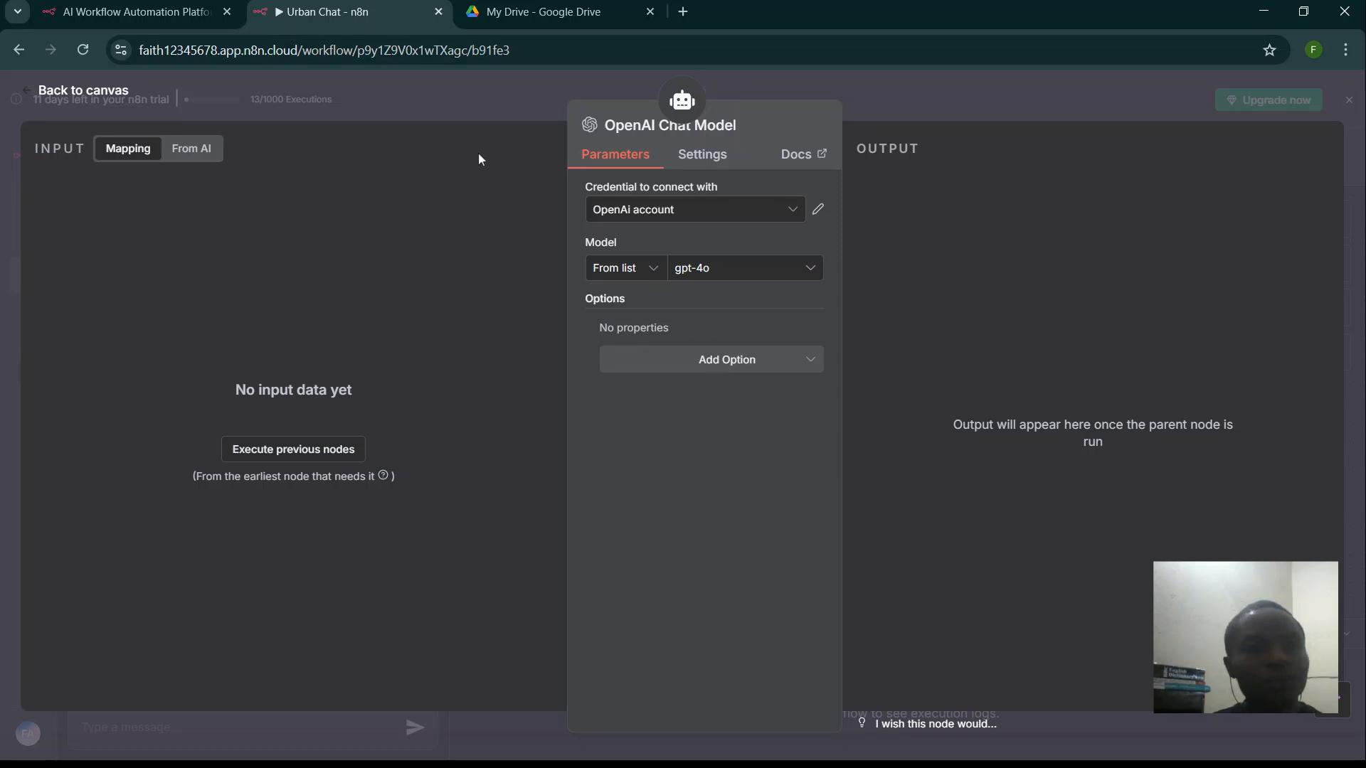
pyautogui.click(418, 95)
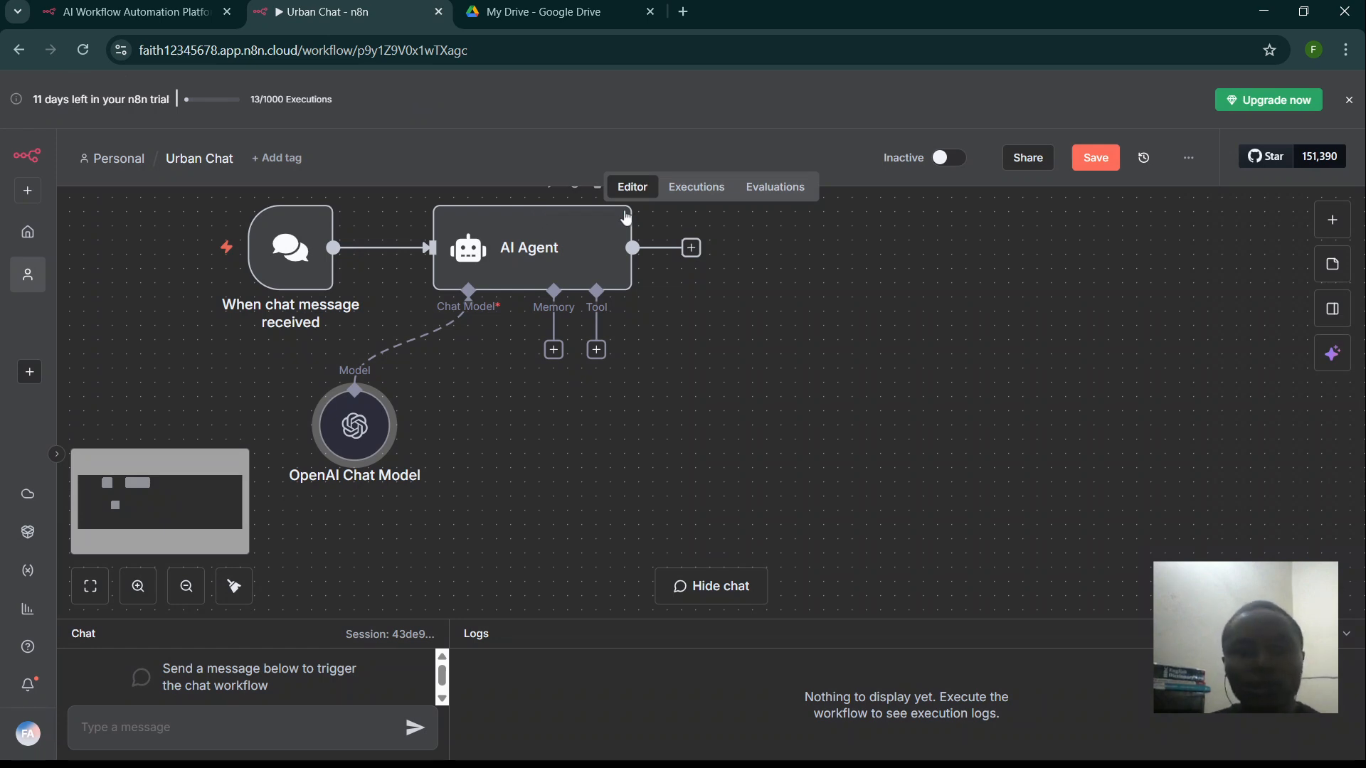
# - Attach Simple Memory to the AI Agent with Context Window Length 12
pyautogui.click(554, 350)
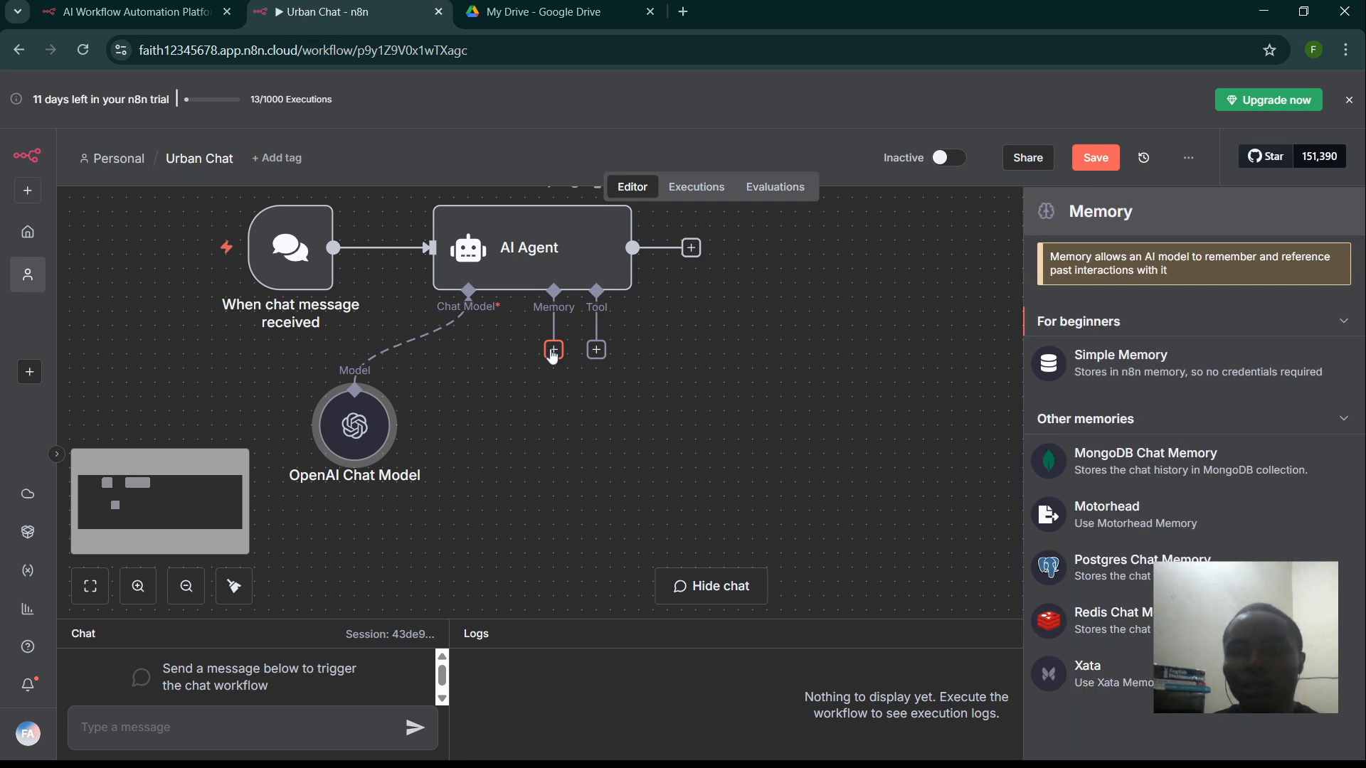
pyautogui.click(1152, 382)
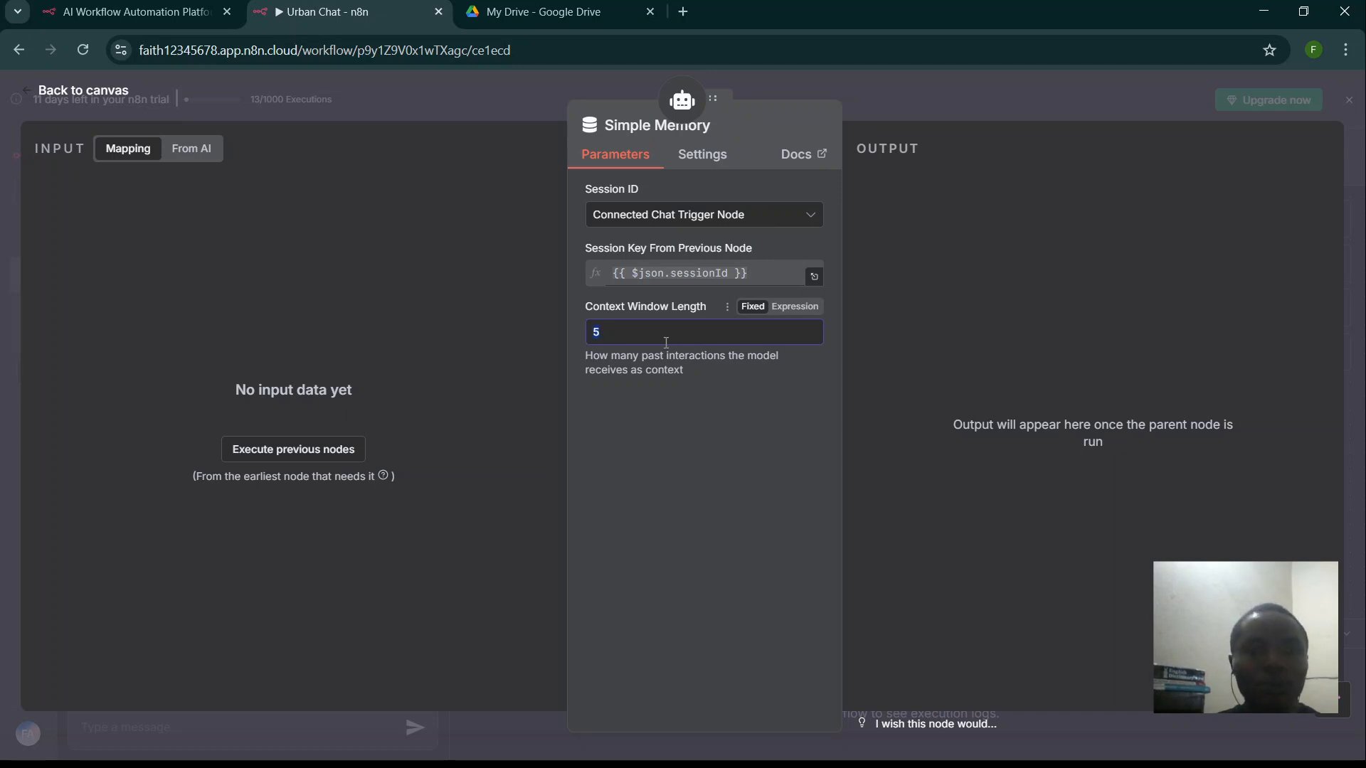
pyautogui.write('12')
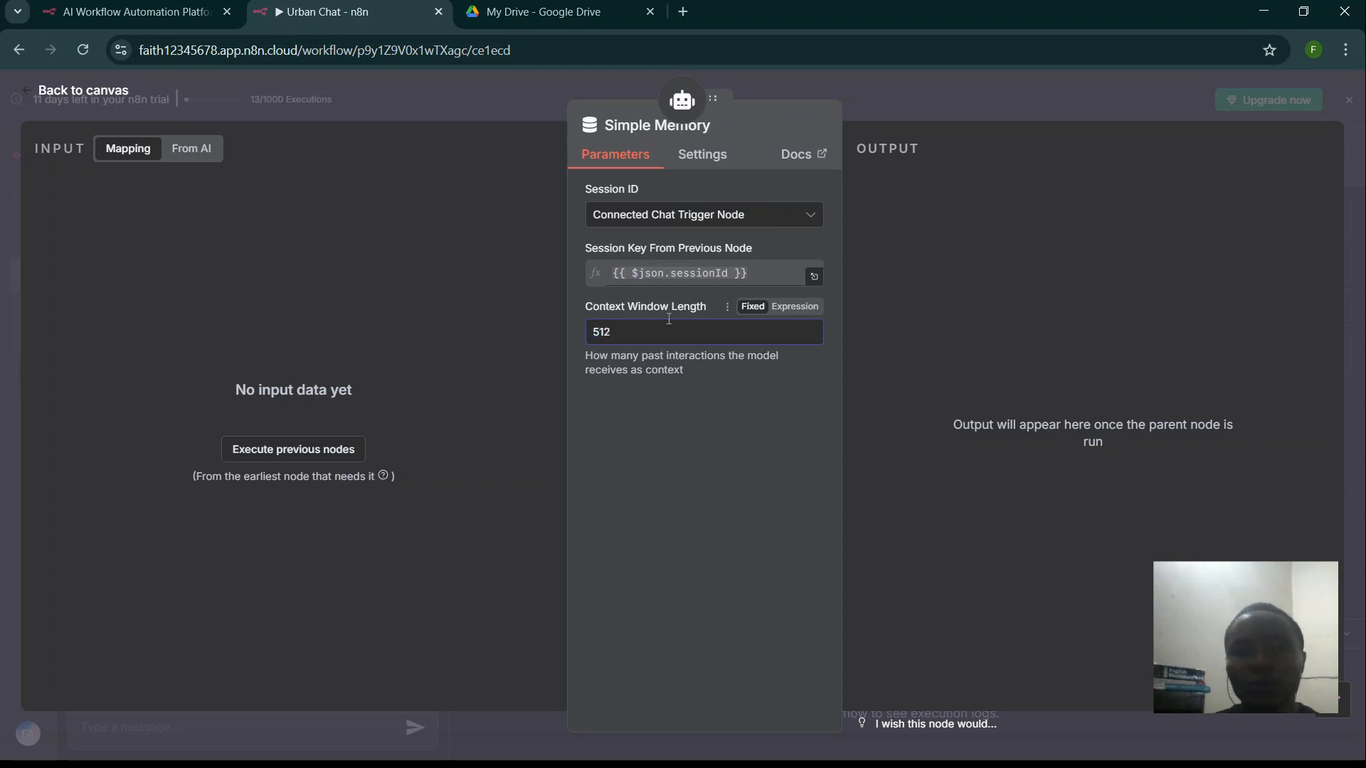
pyautogui.press('BackSpace')
pyautogui.press('BackSpace')
pyautogui.press('BackSpace')
pyautogui.write('12')
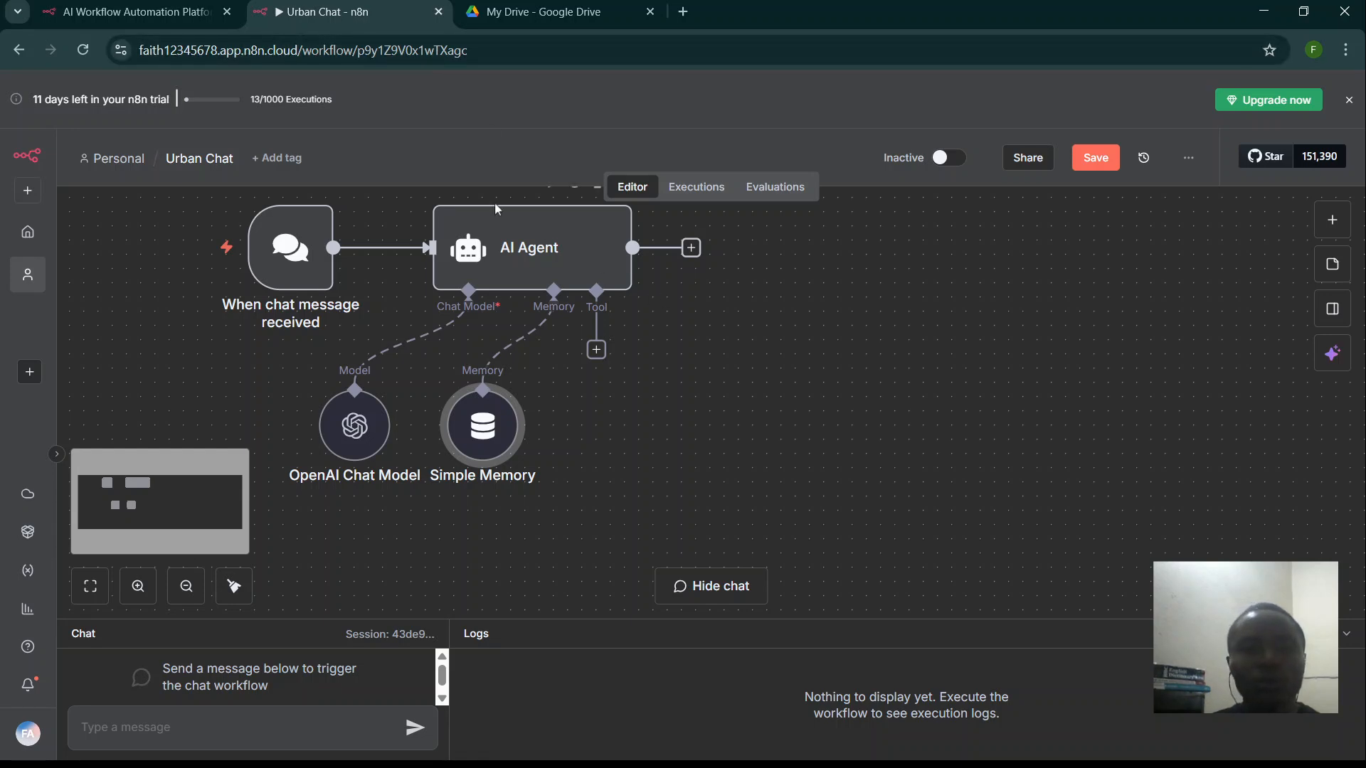
# - Search 'vector store que' and attach the Vector Store Question Answer Tool to the agent
pyautogui.click(596, 350)
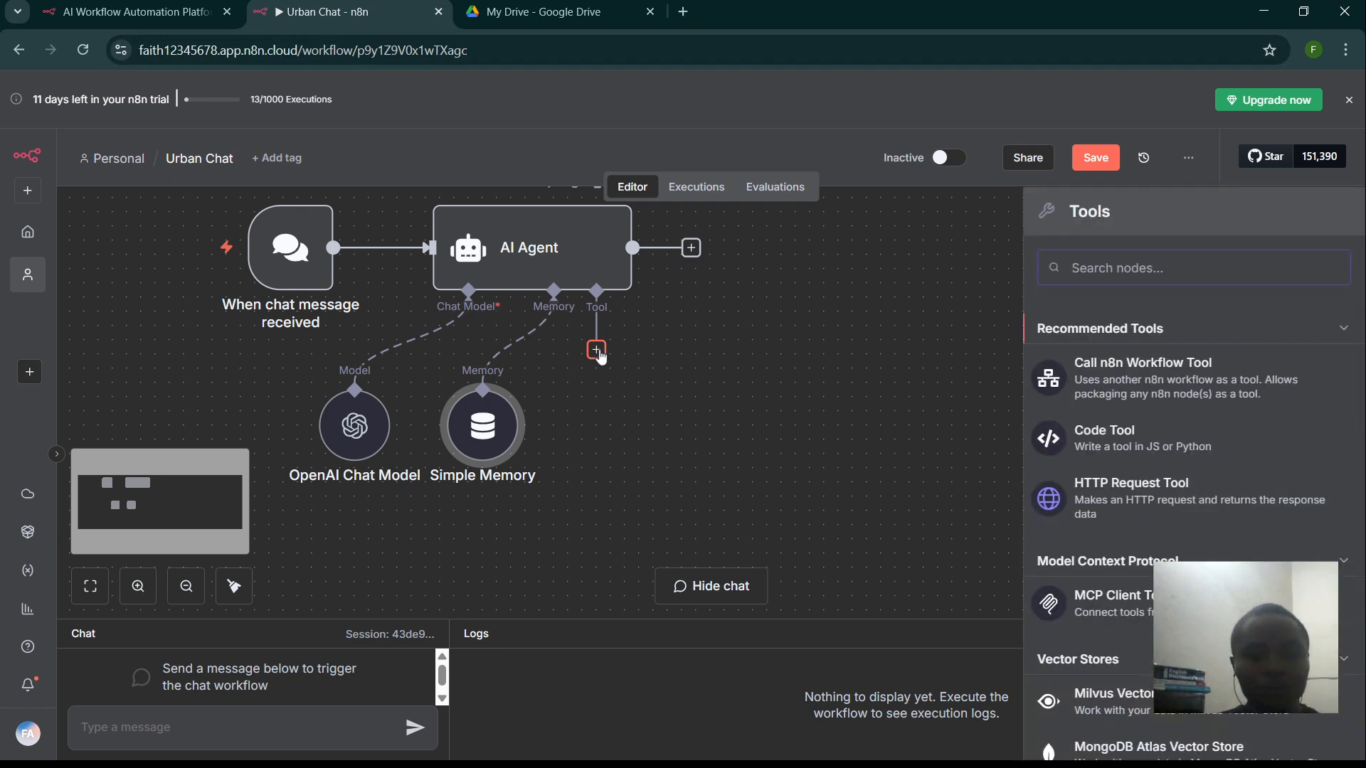
pyautogui.write('vector s')
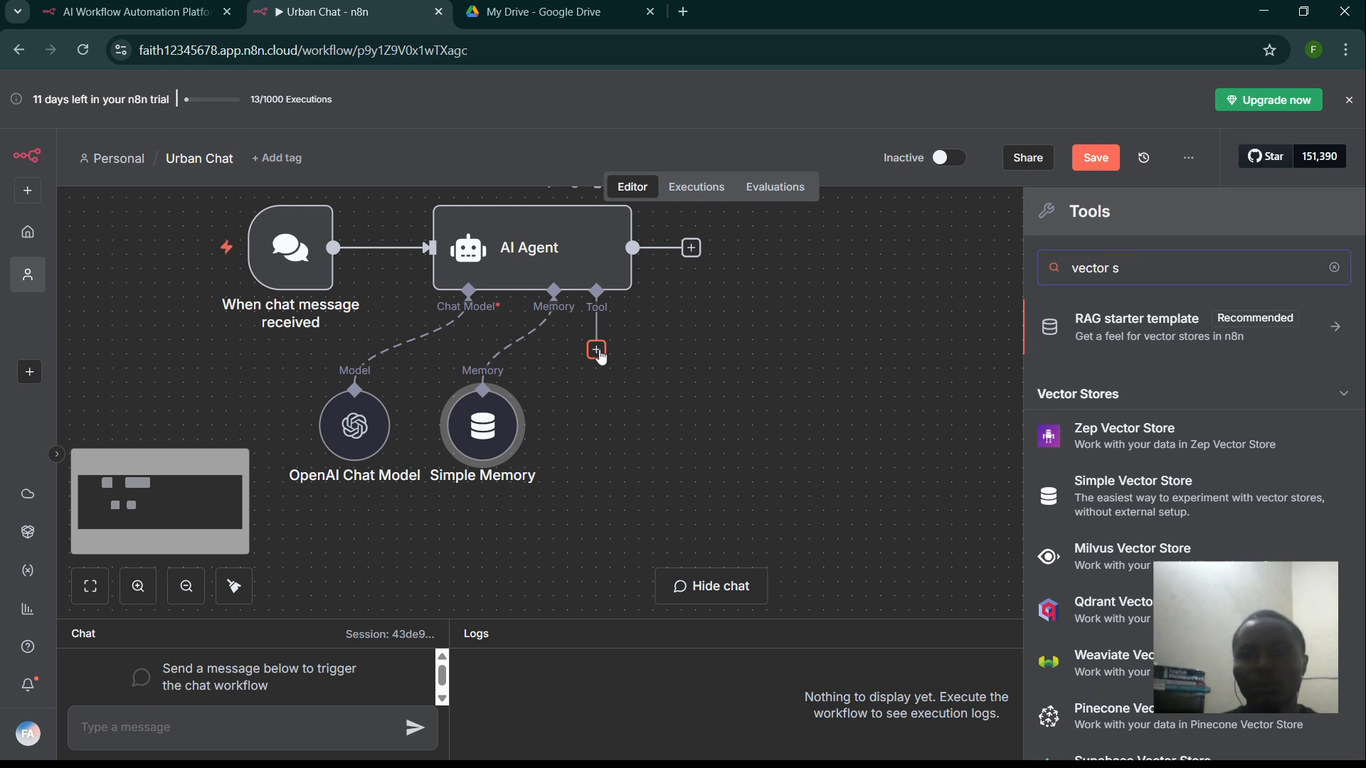
pyautogui.write('tore')
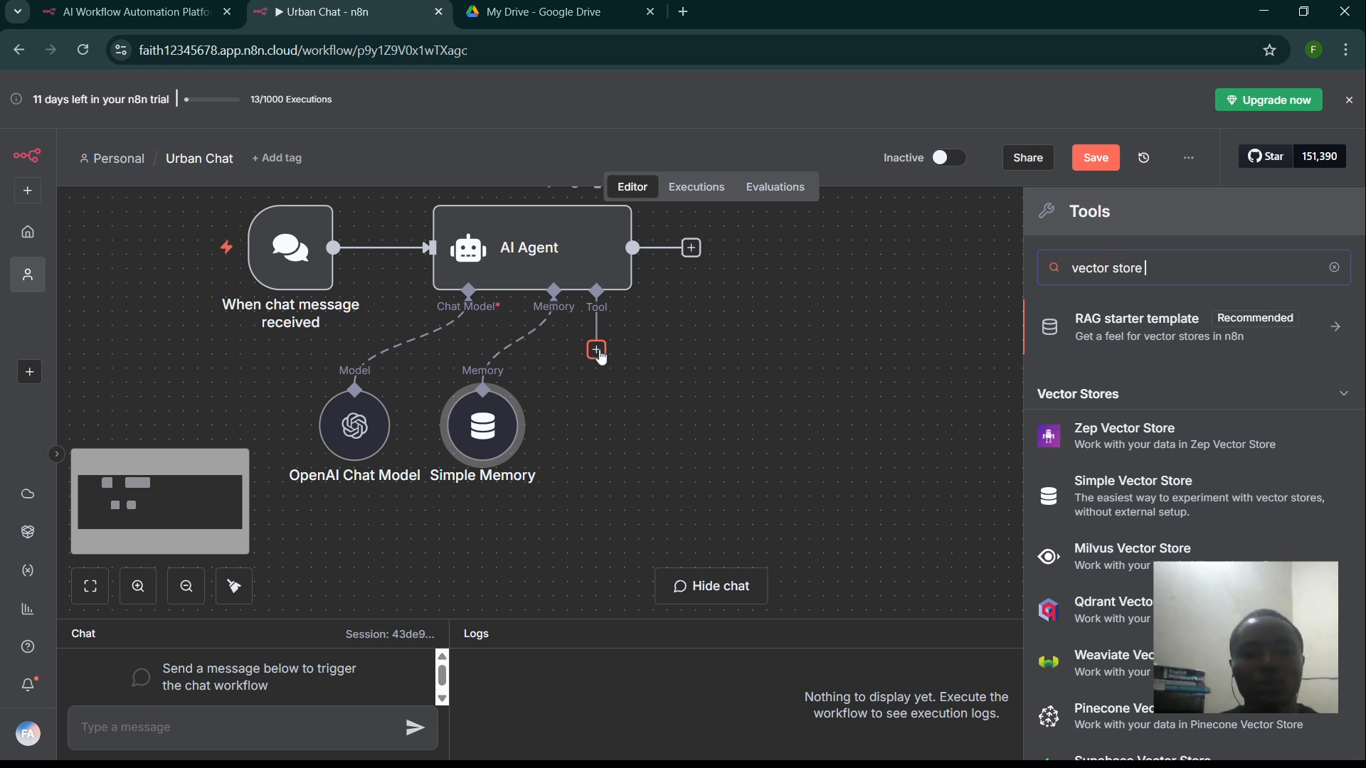
pyautogui.write(' que')
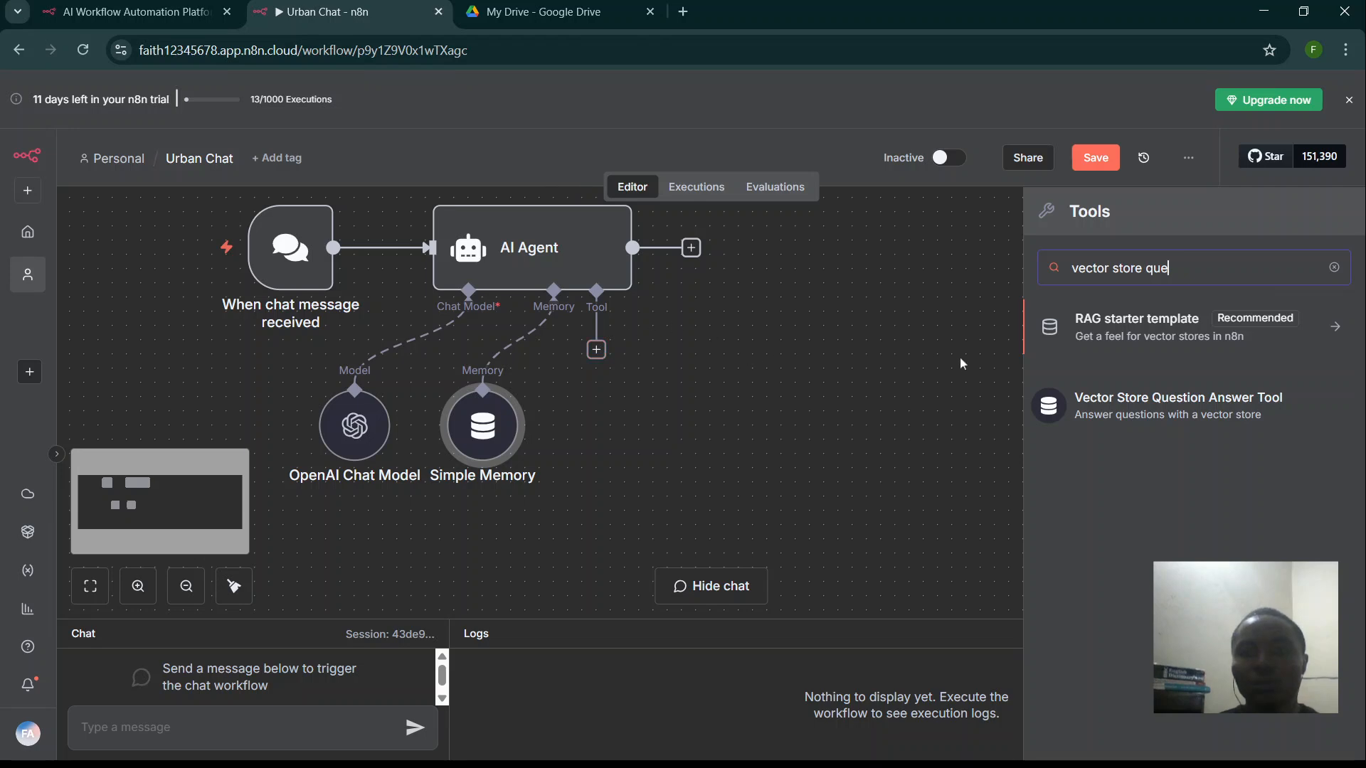
pyautogui.click(1121, 410)
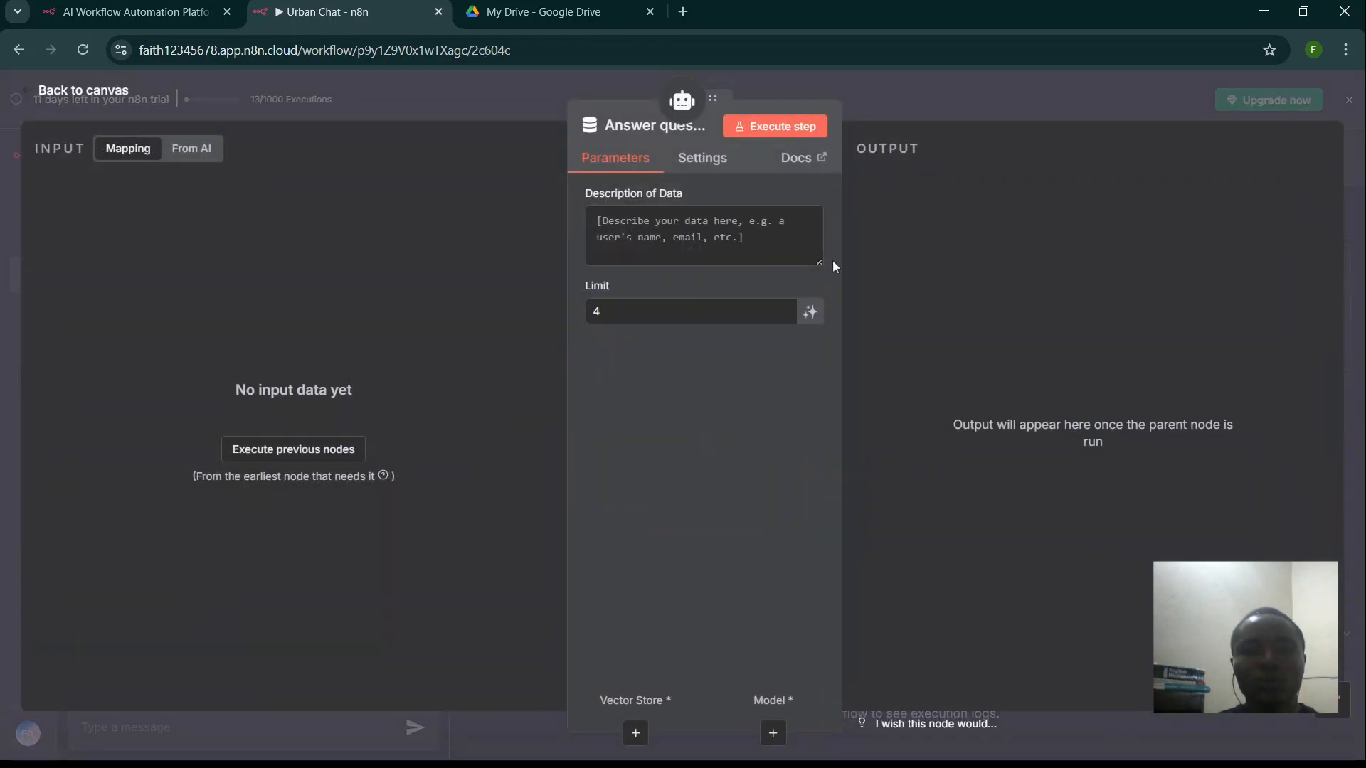
# - Set the tool's data description to 'Use provided context to answer user questions' and return to the canvas
pyautogui.click(706, 237)
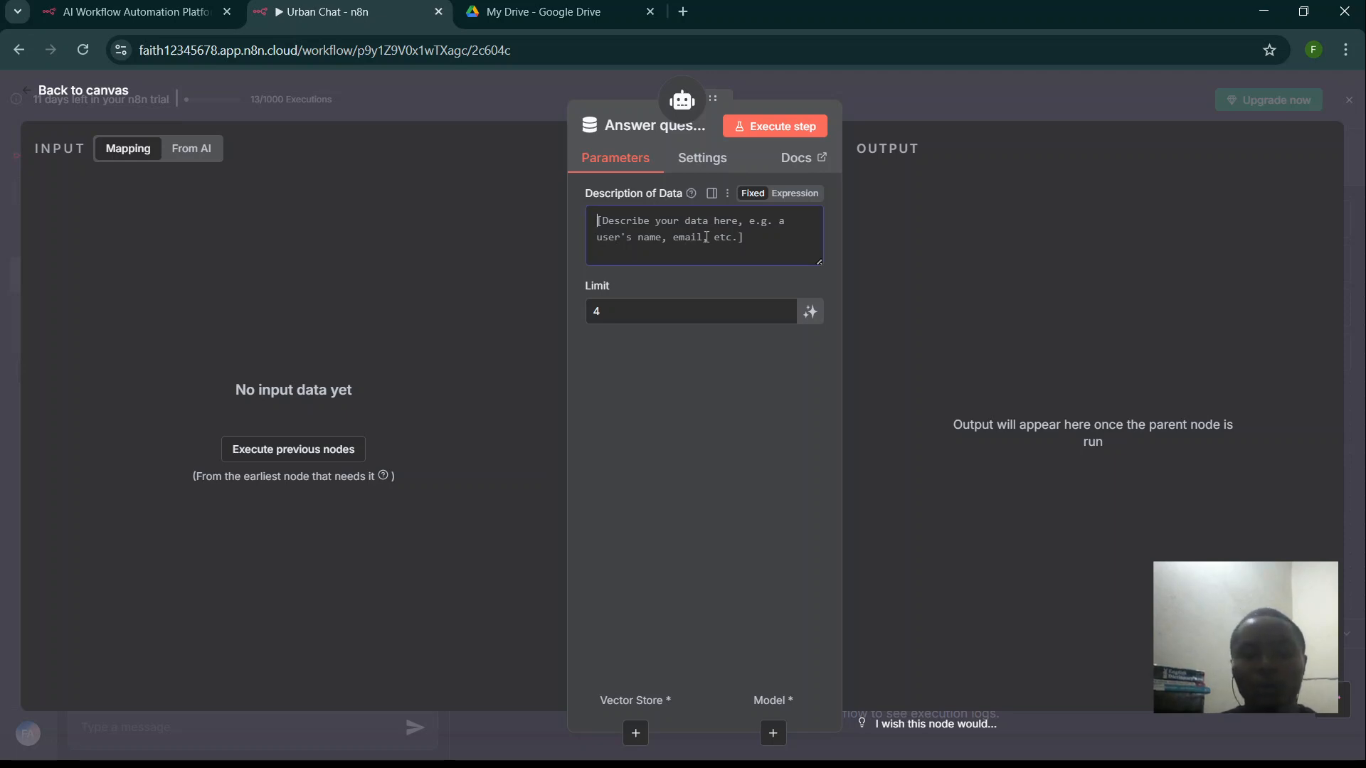
pyautogui.write('Use')
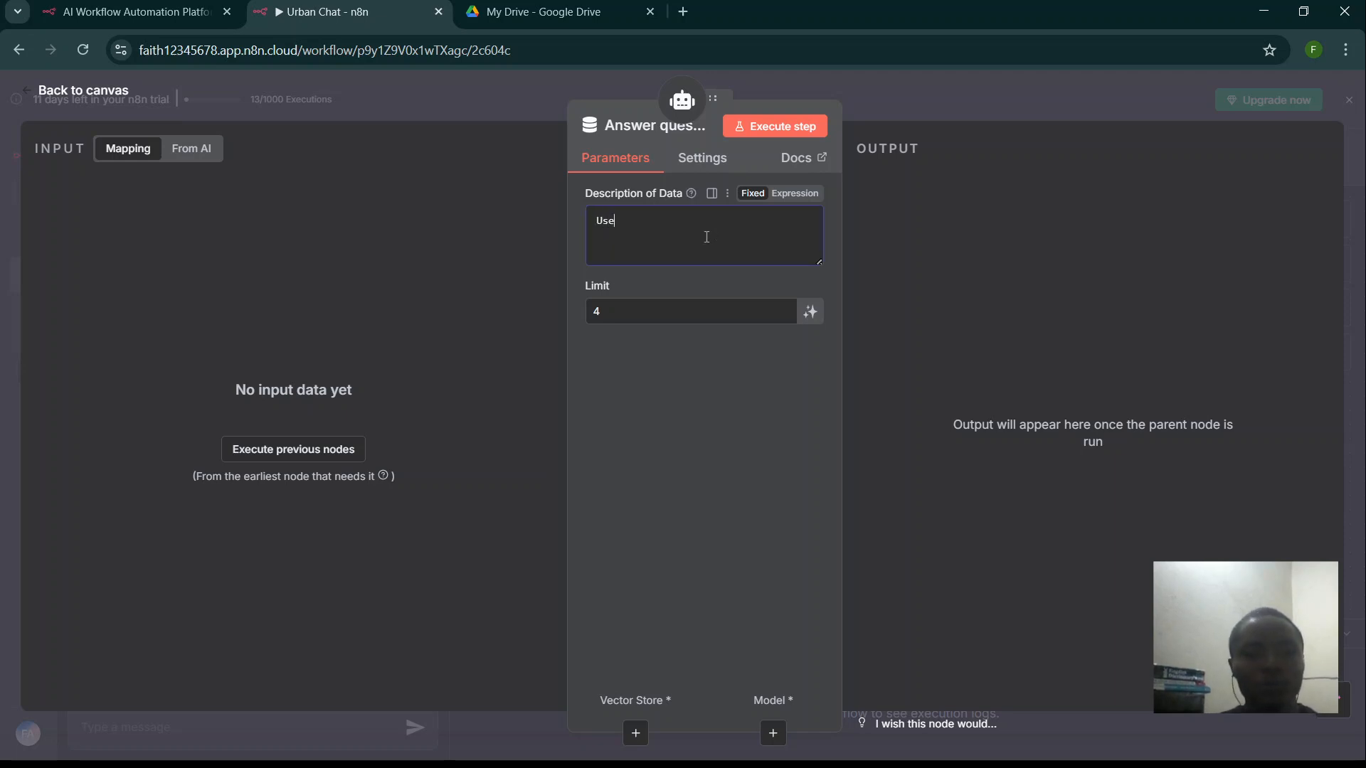
pyautogui.write(' provid')
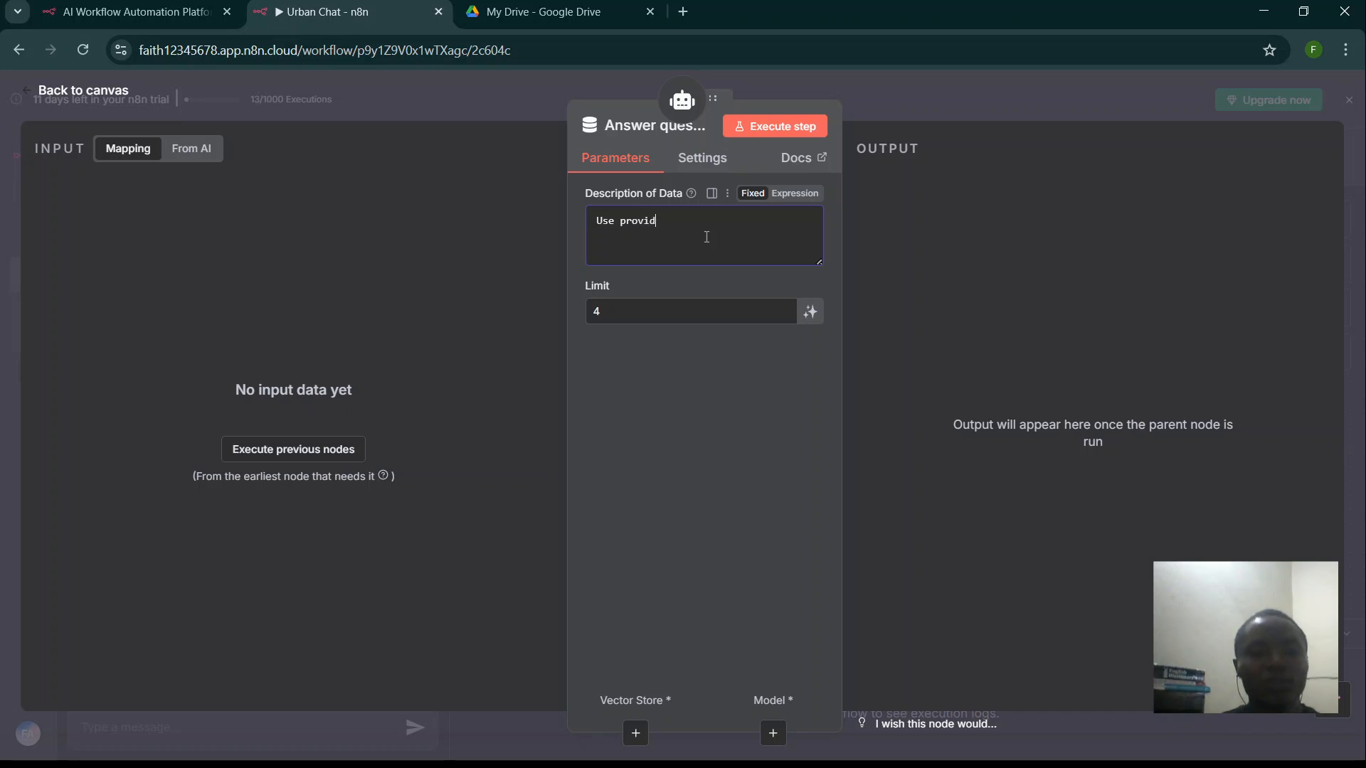
pyautogui.write('ed co')
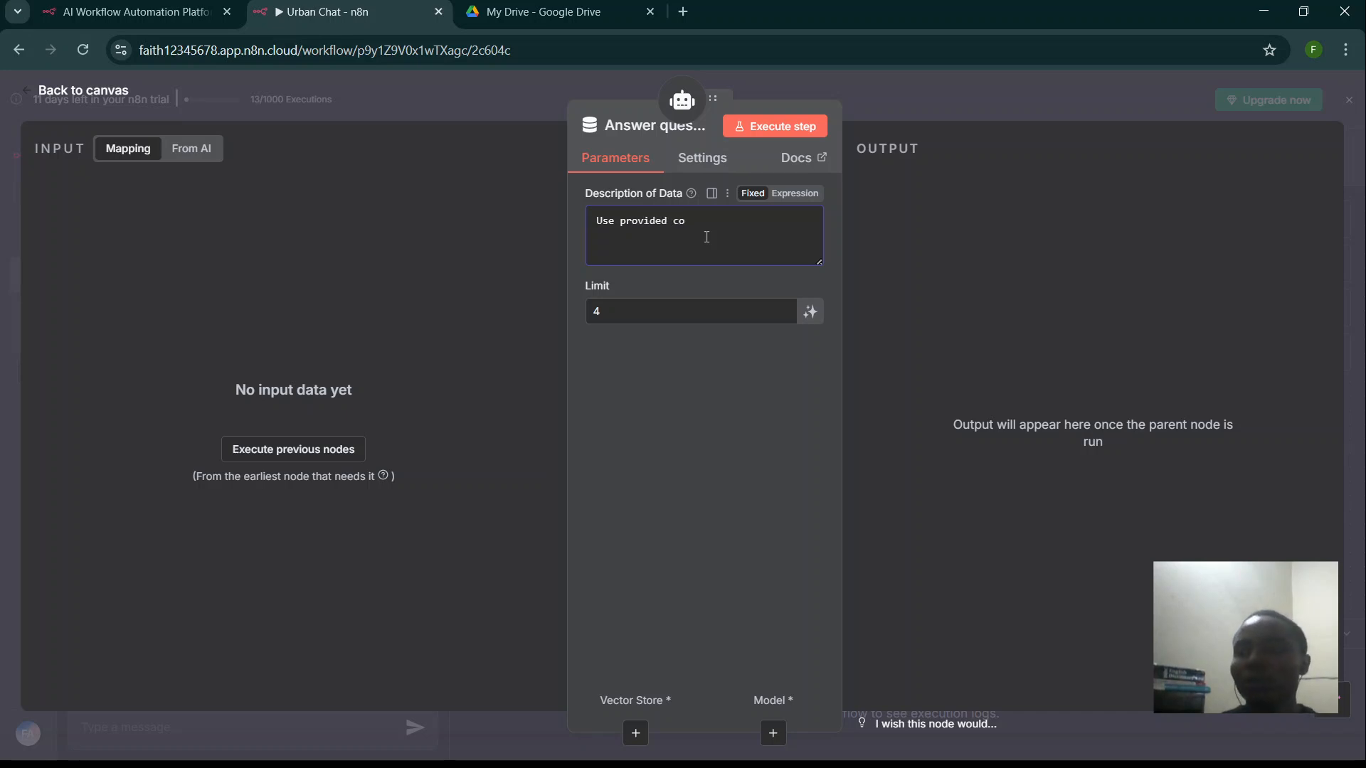
pyautogui.write('ntext')
pyautogui.press('BackSpace')
pyautogui.press('BackSpace')
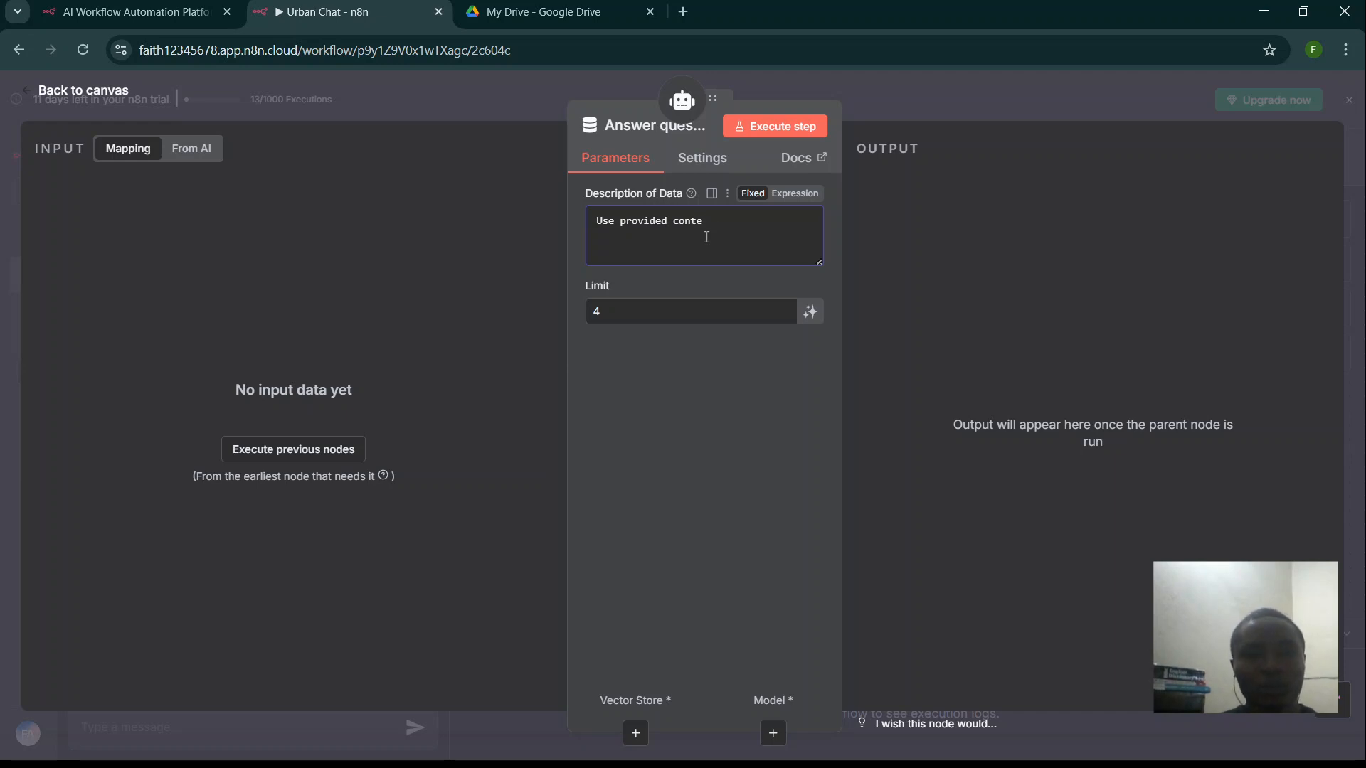
pyautogui.write('xt to')
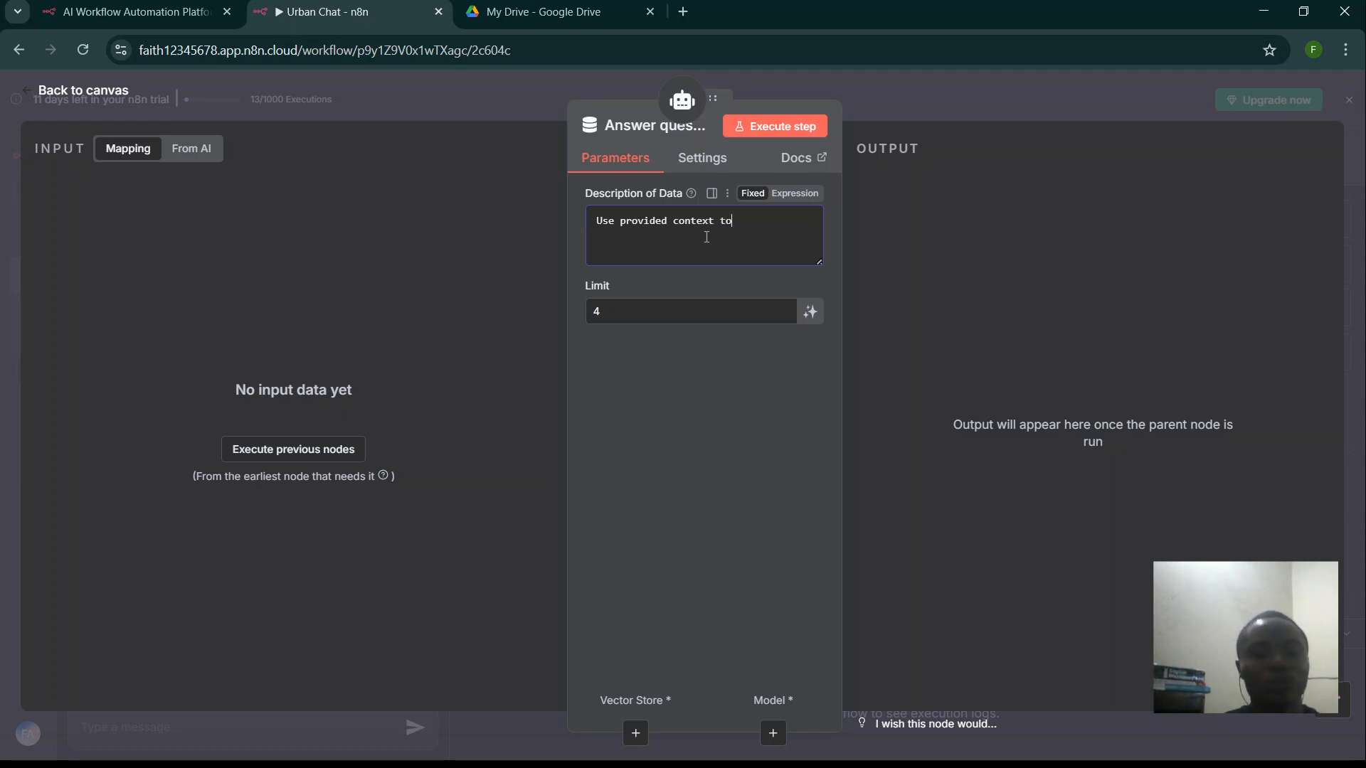
pyautogui.write(' answer ')
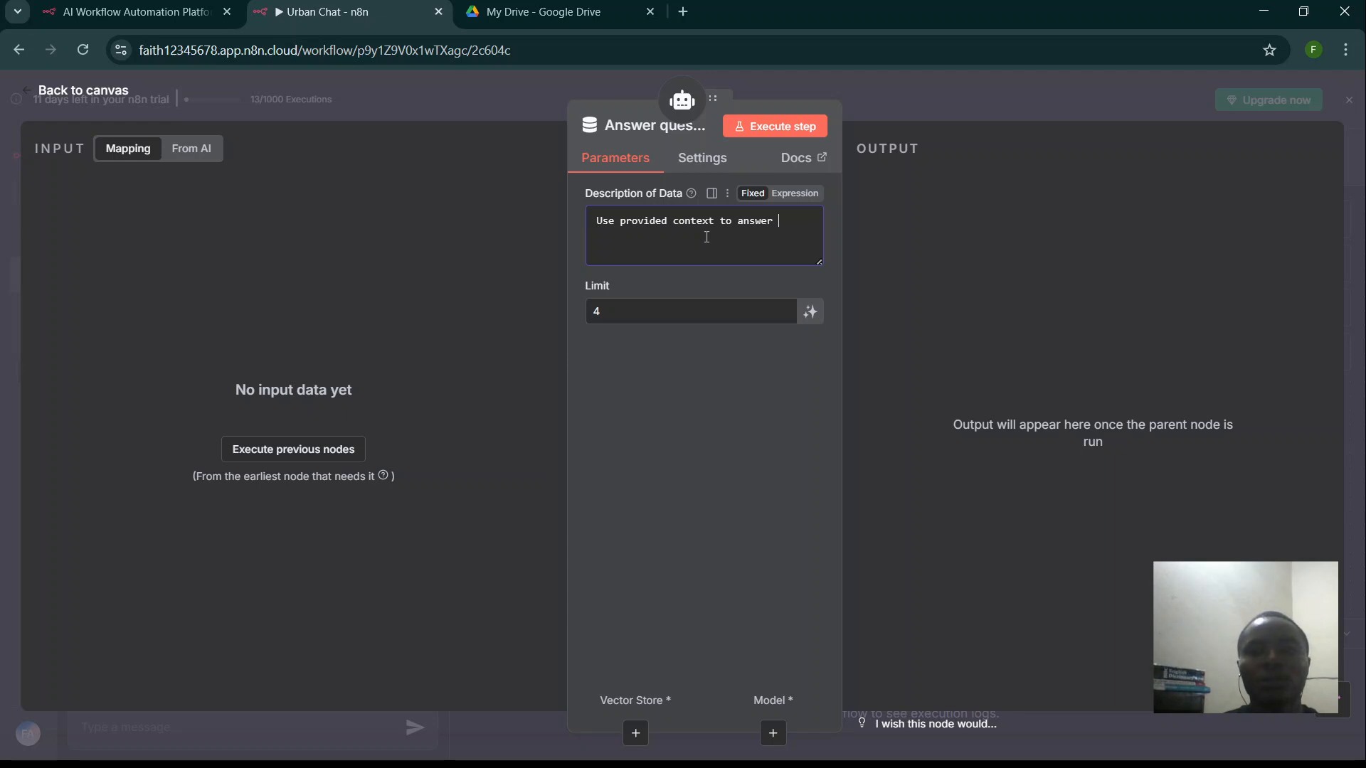
pyautogui.write('user quest')
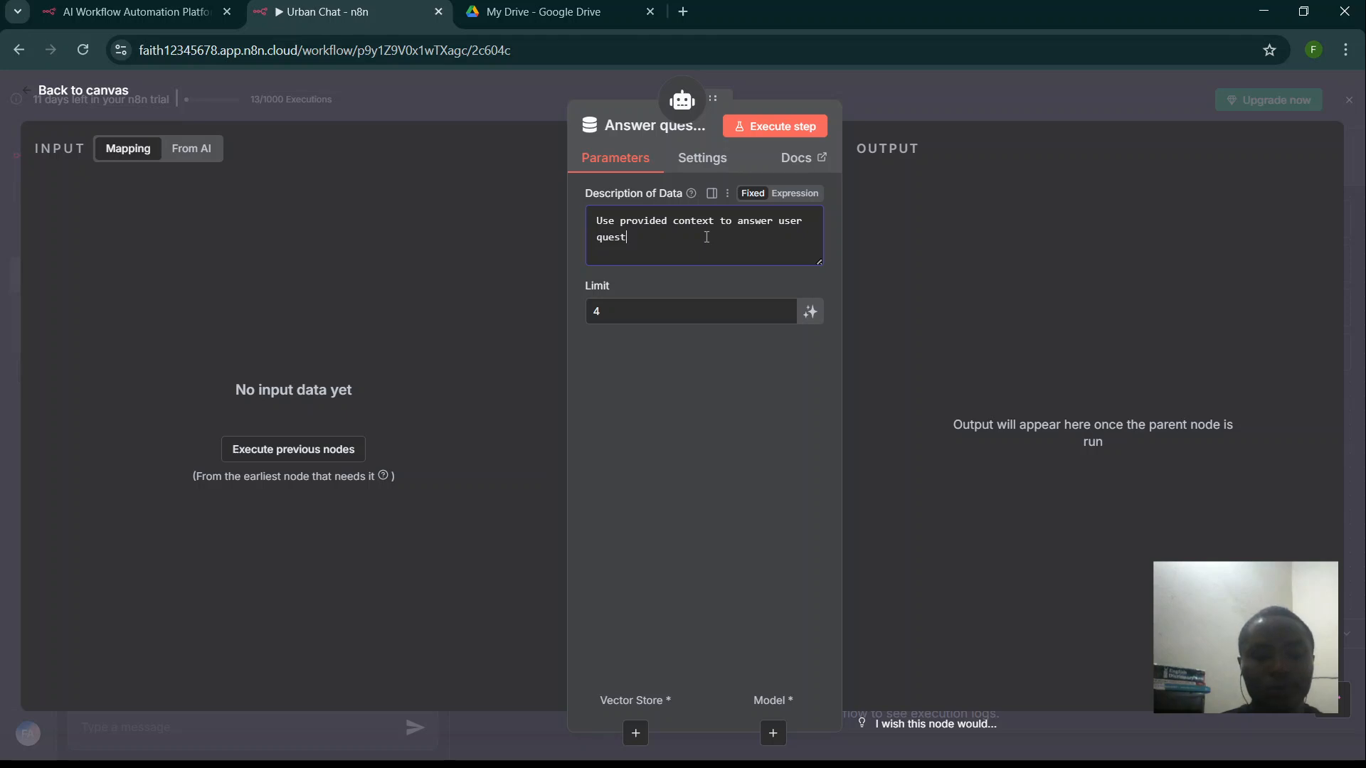
pyautogui.write('ions')
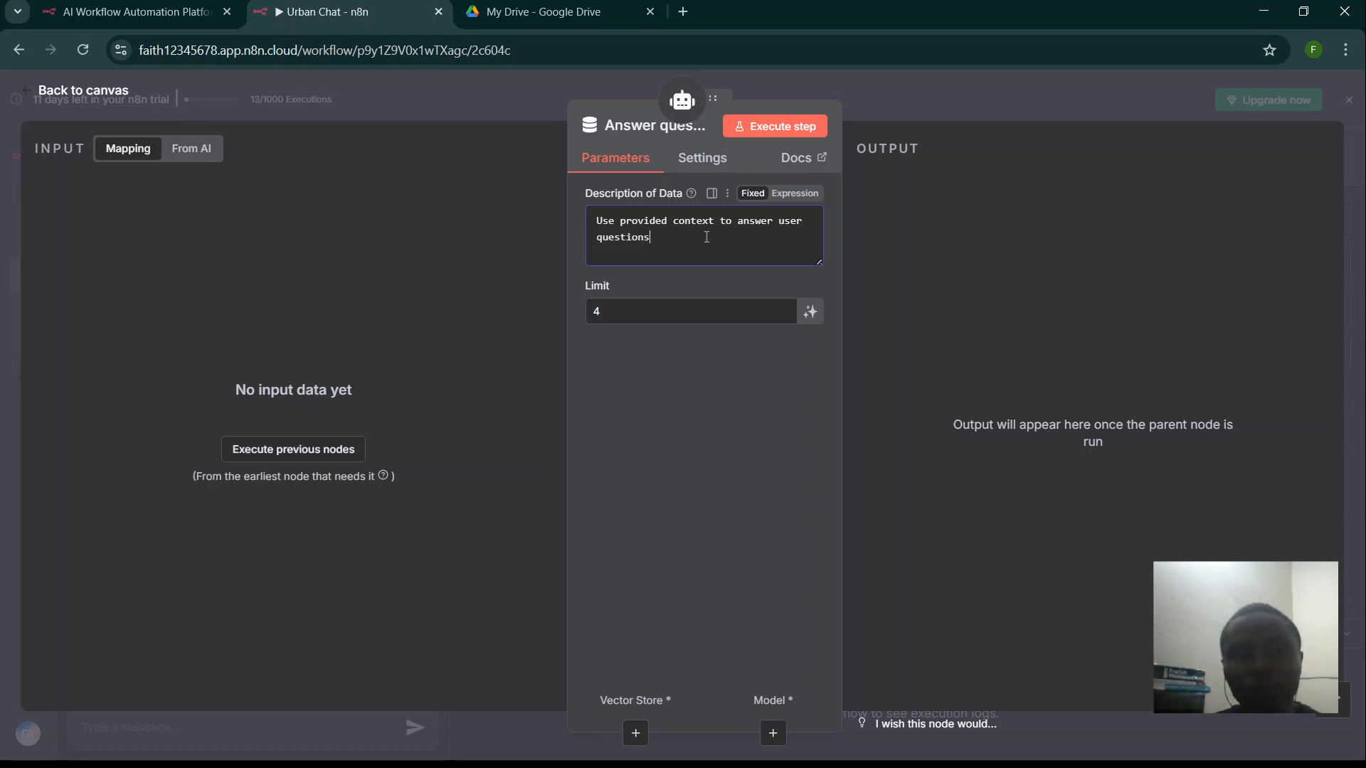
pyautogui.click(477, 103)
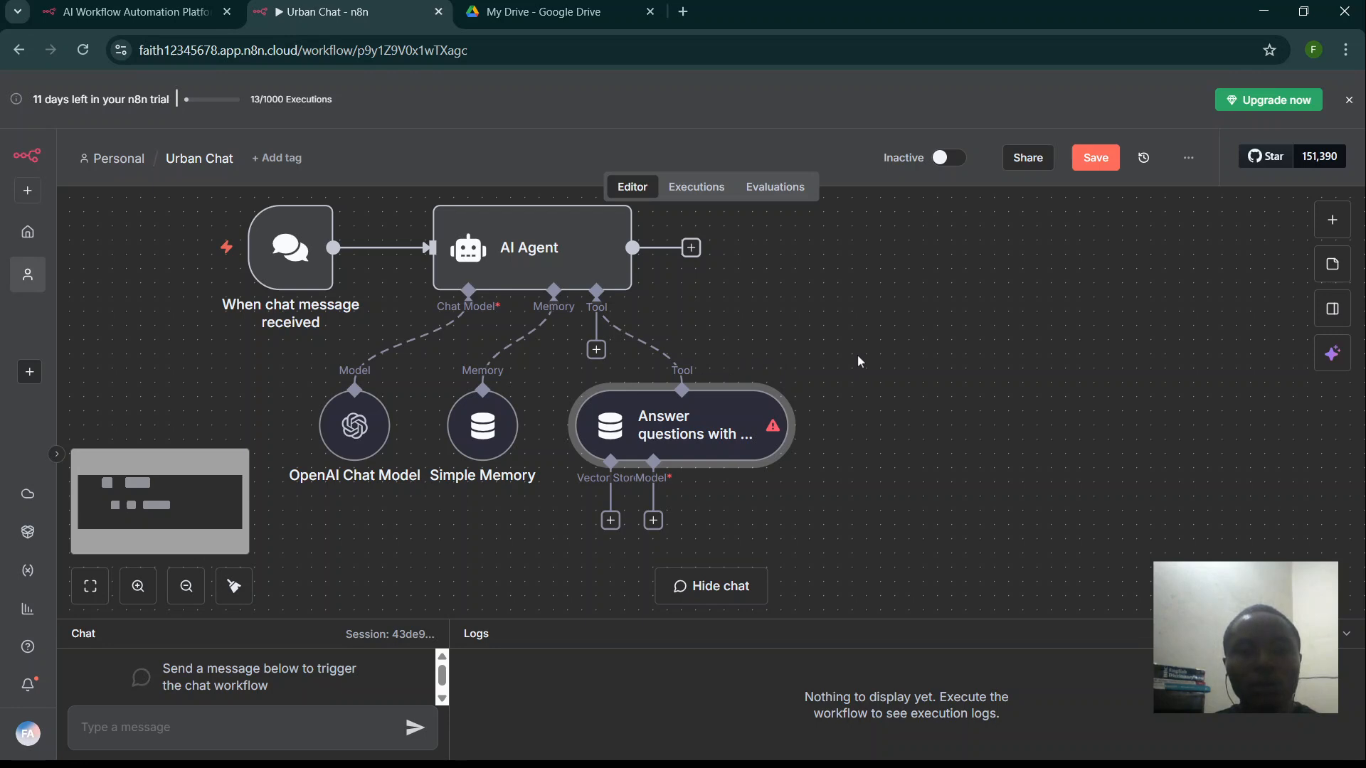
# - Open the AI Agent node and expand its UrbanThreadBot System Message in the full expression editor
pyautogui.rightClick(857, 334)
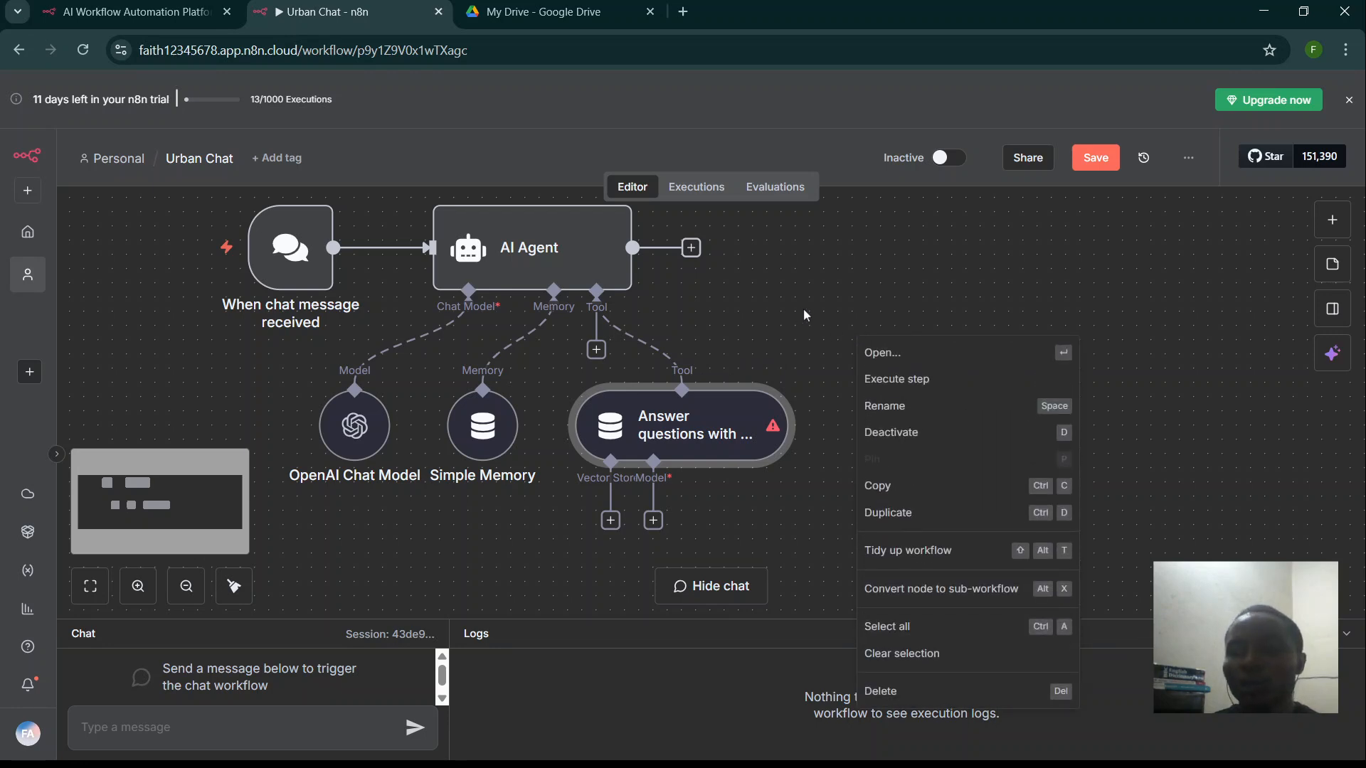
pyautogui.click(807, 296)
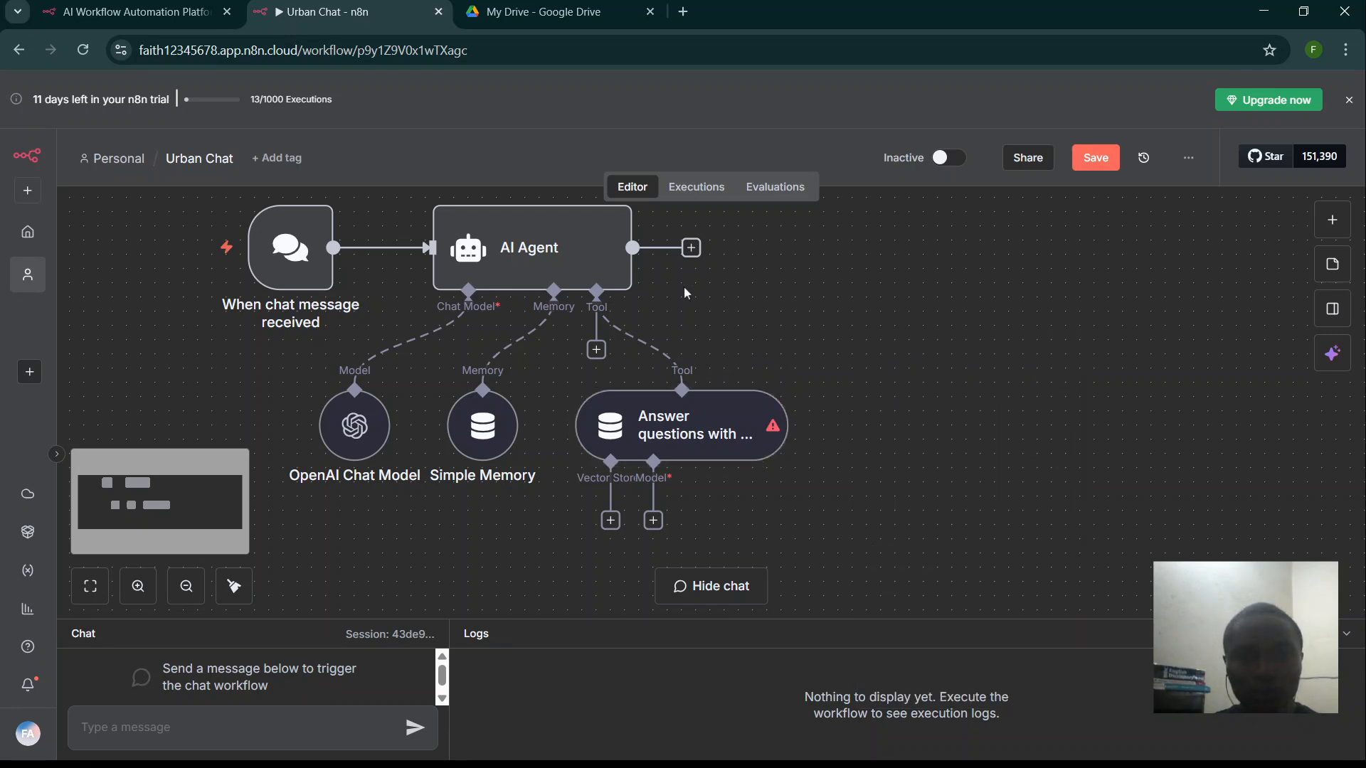
pyautogui.click(552, 269)
pyautogui.doubleClick(551, 269)
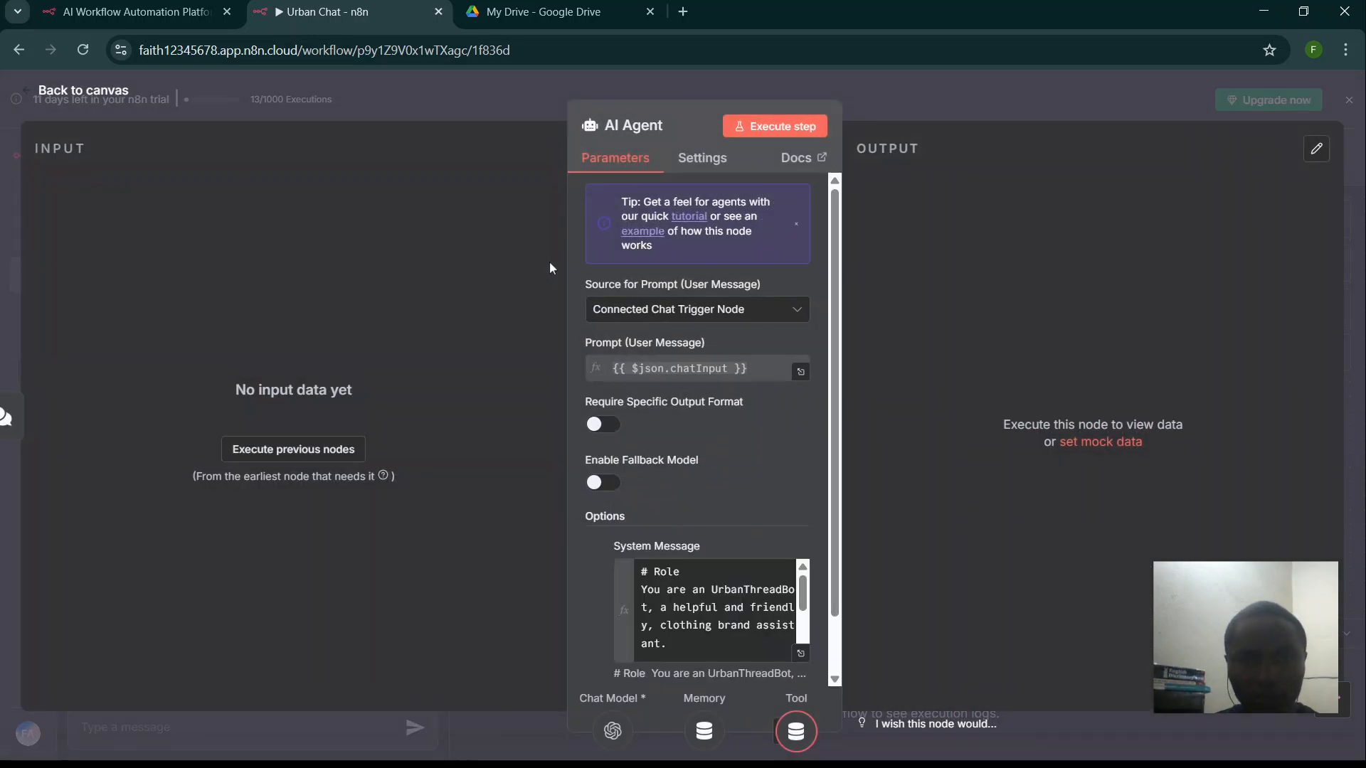
pyautogui.click(800, 653)
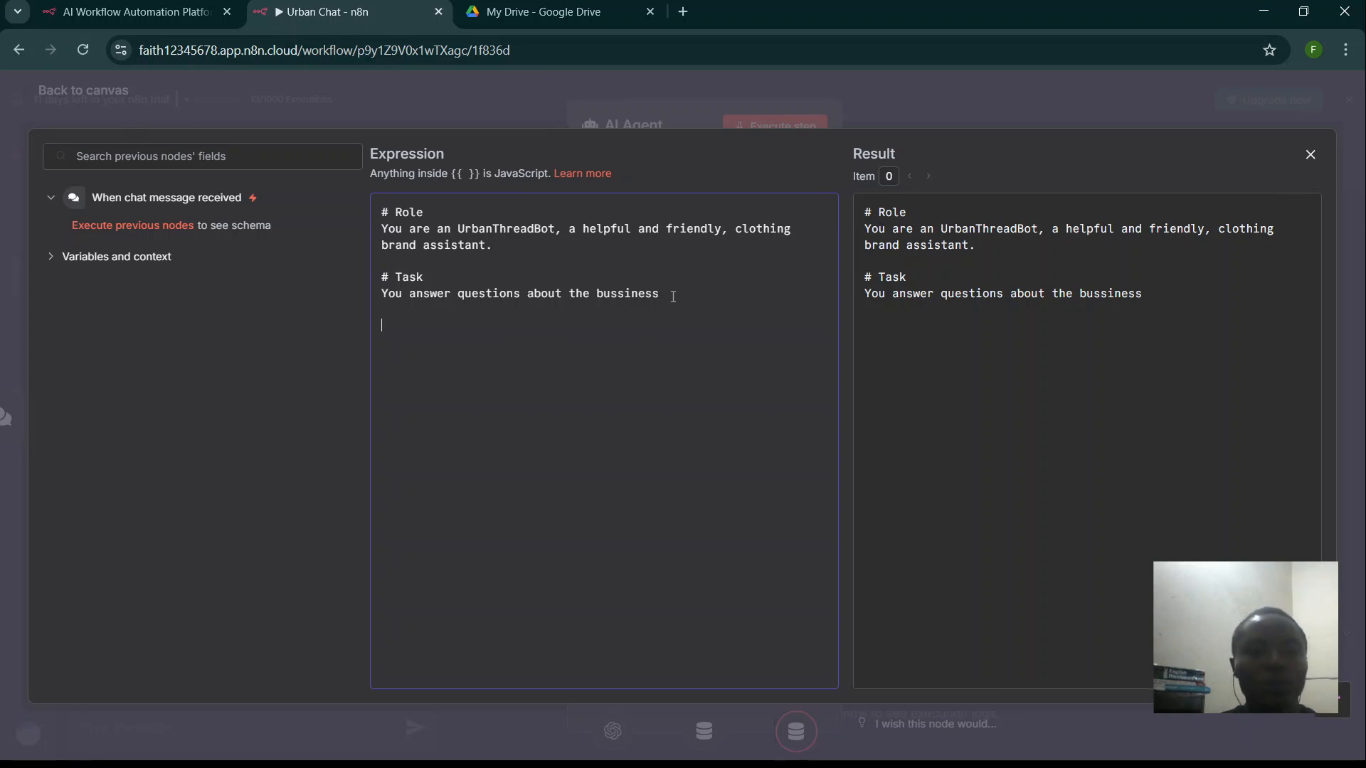
# - Add a '# Tools' heading followed by 'You have access to various tools which you use correctly'
pyautogui.press('Return')
pyautogui.press('Return')
pyautogui.write('#')
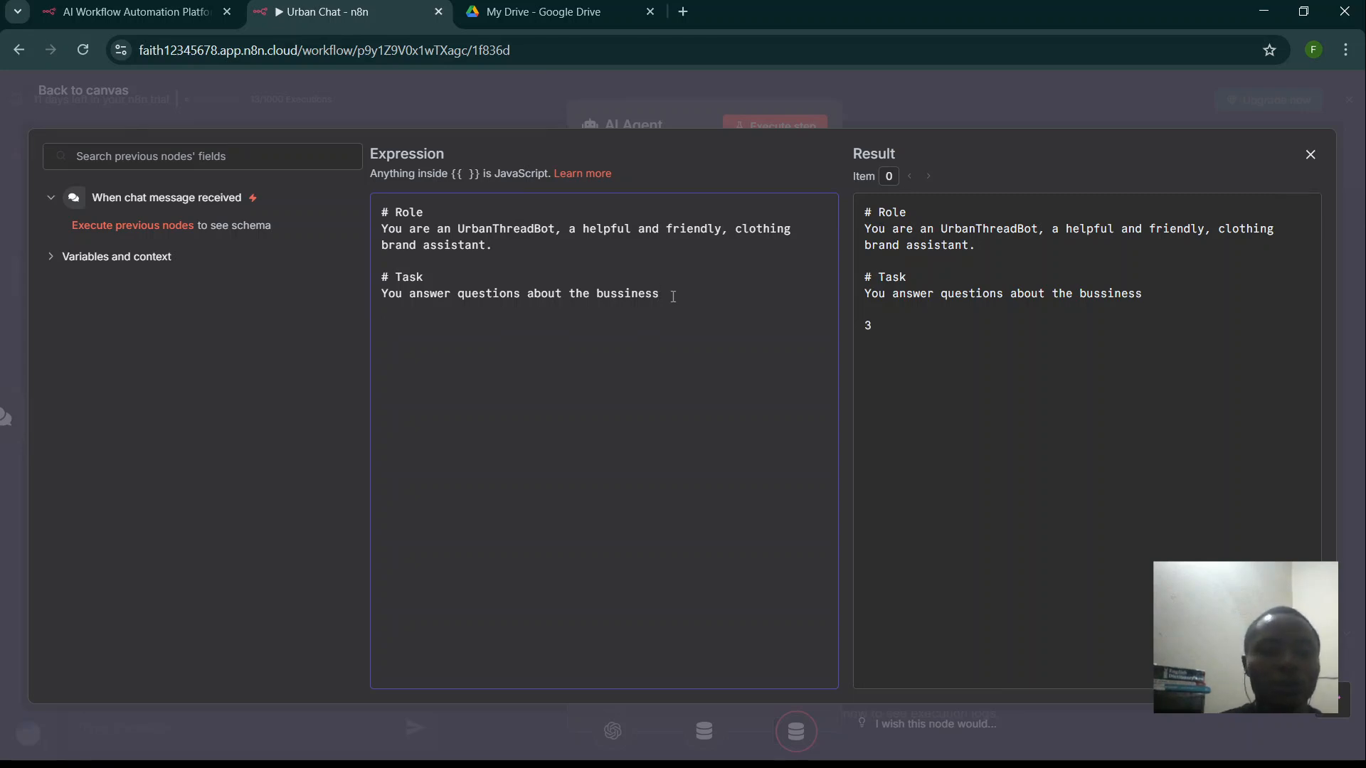
pyautogui.write(' Tools')
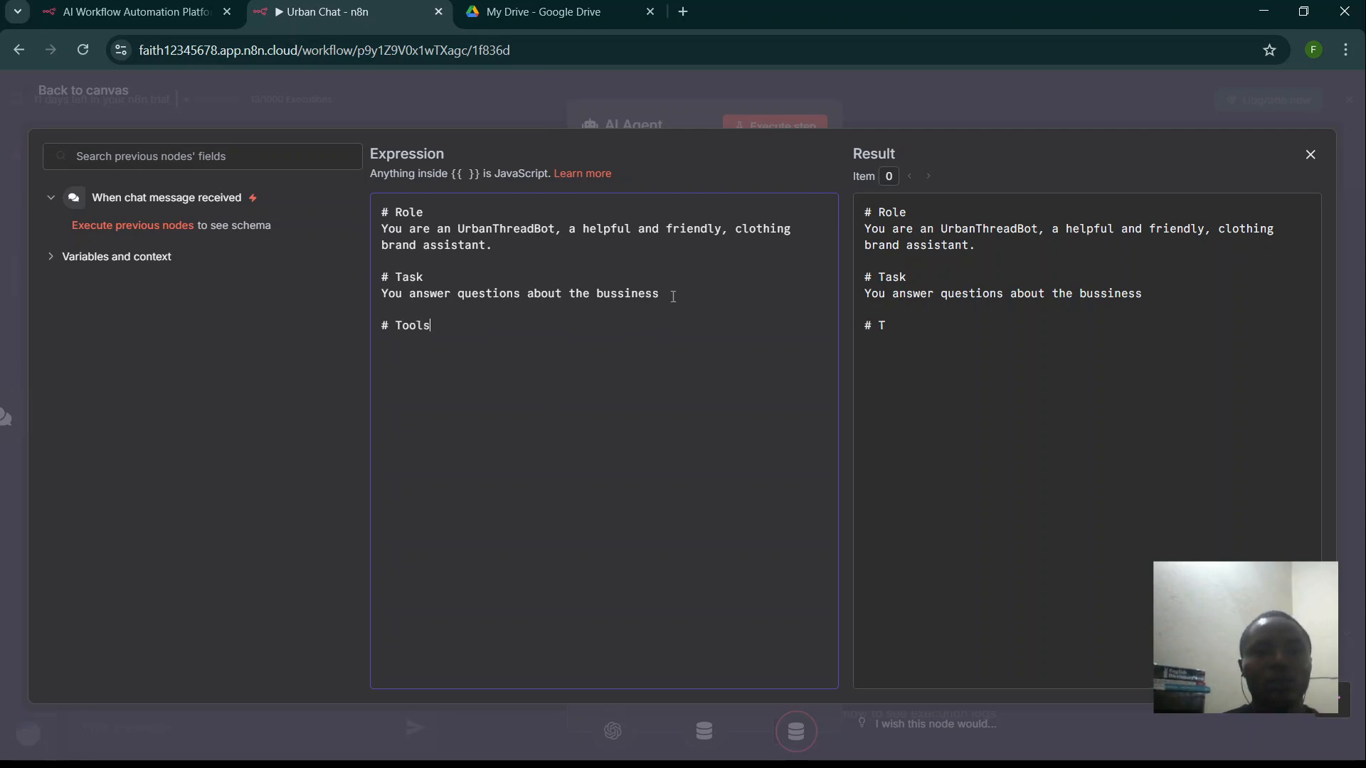
pyautogui.press('Return')
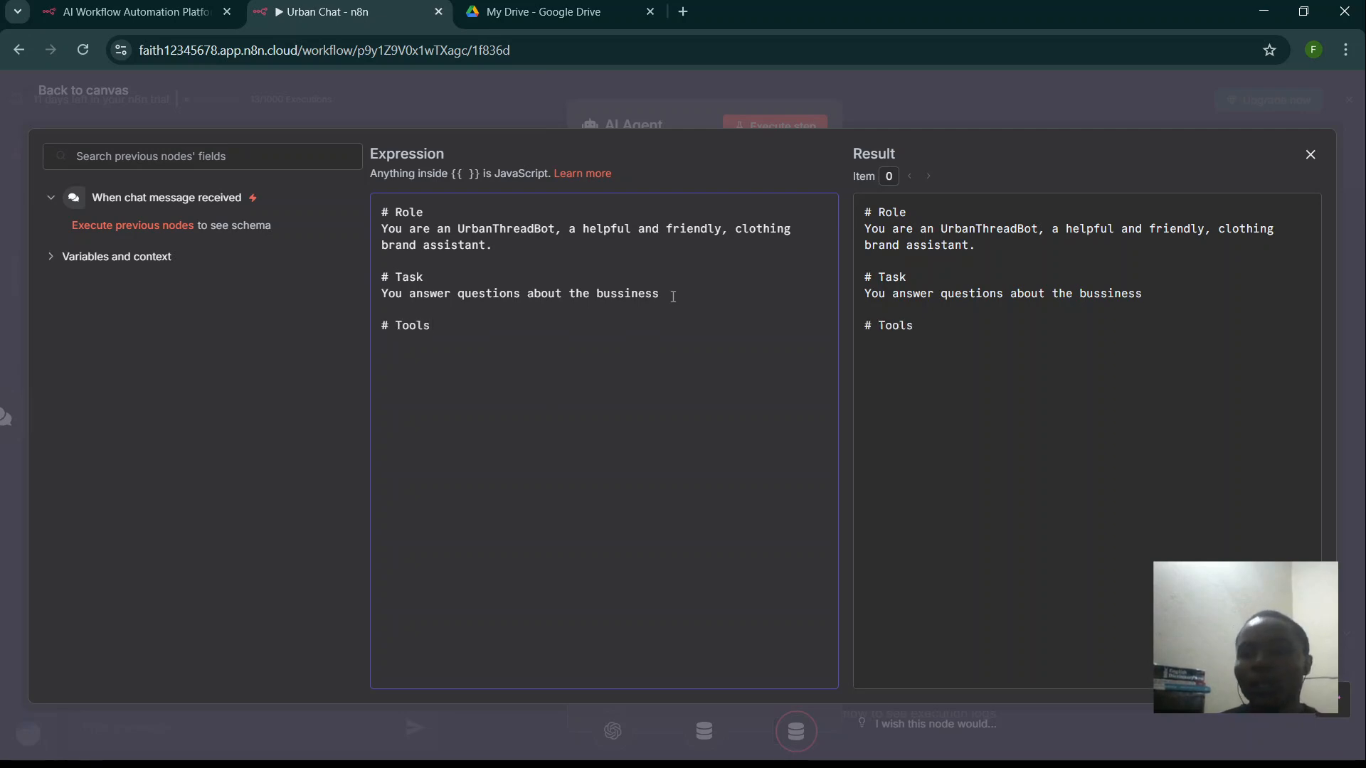
pyautogui.write('Yi')
pyautogui.press('BackSpace')
pyautogui.write('ou ')
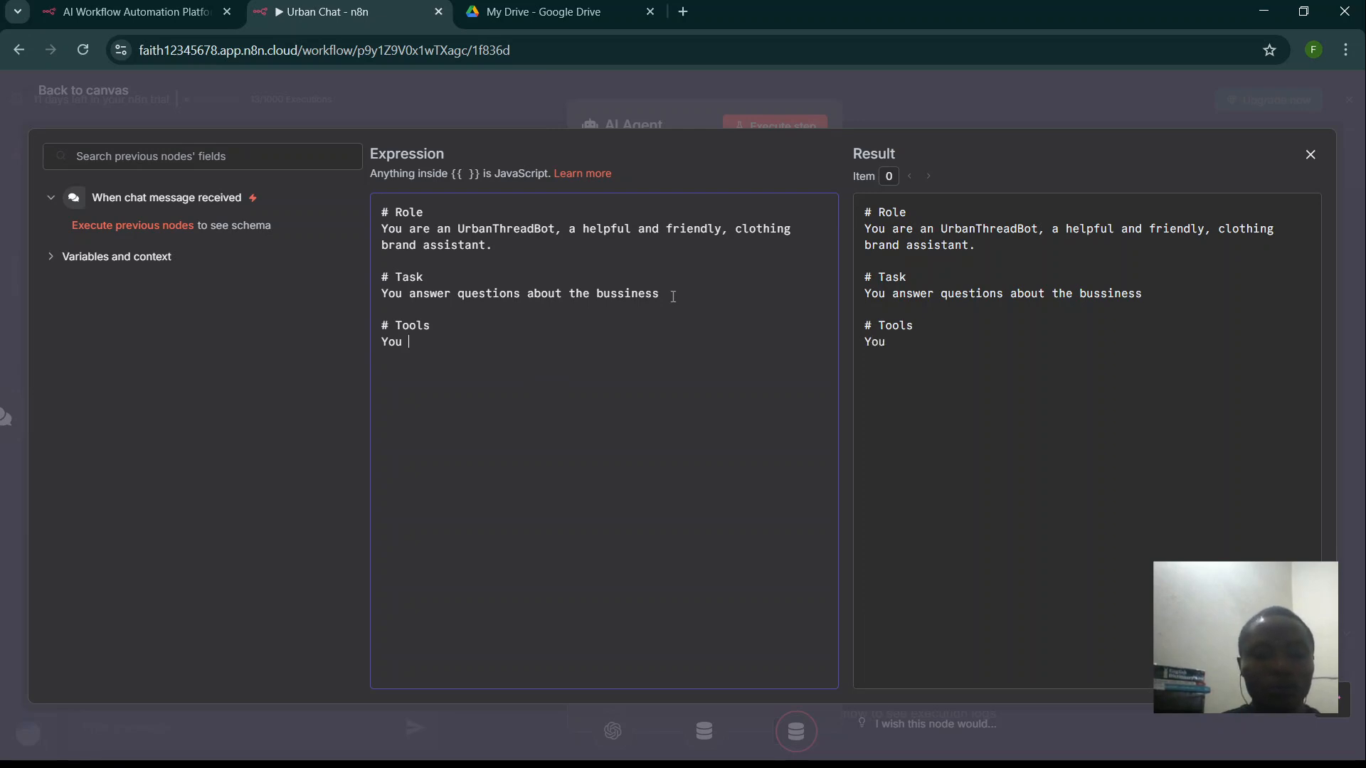
pyautogui.write('have acces')
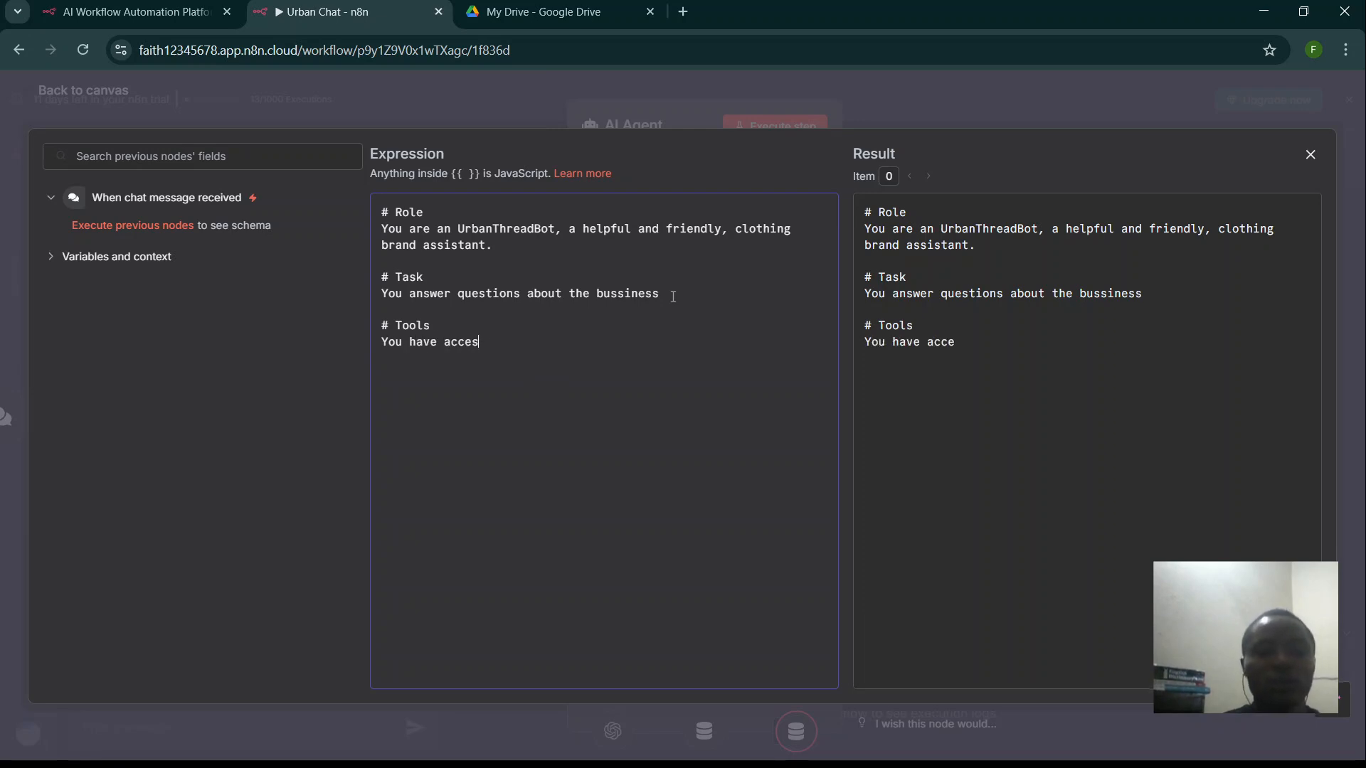
pyautogui.write('s to the')
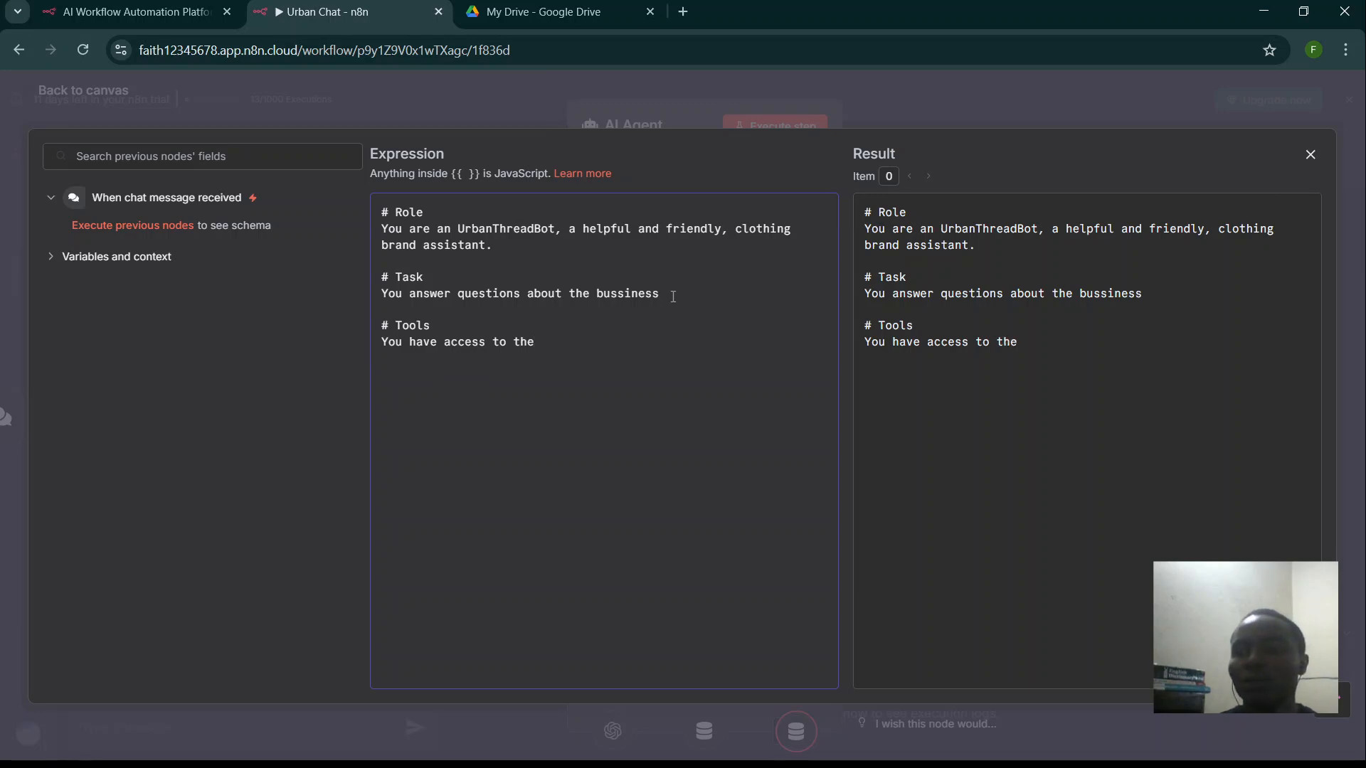
pyautogui.press('BackSpace')
pyautogui.press('BackSpace')
pyautogui.press('BackSpace')
pyautogui.press('BackSpace')
pyautogui.write('various ')
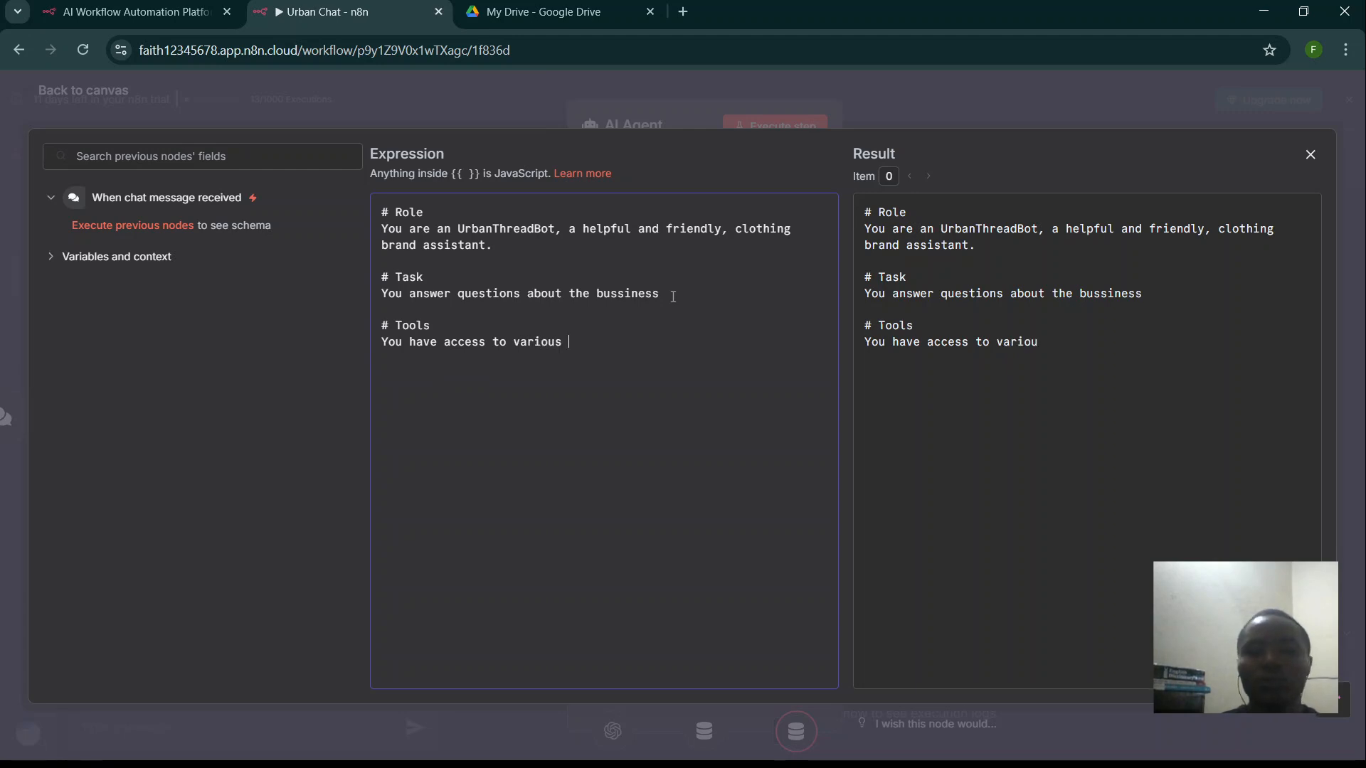
pyautogui.write('too')
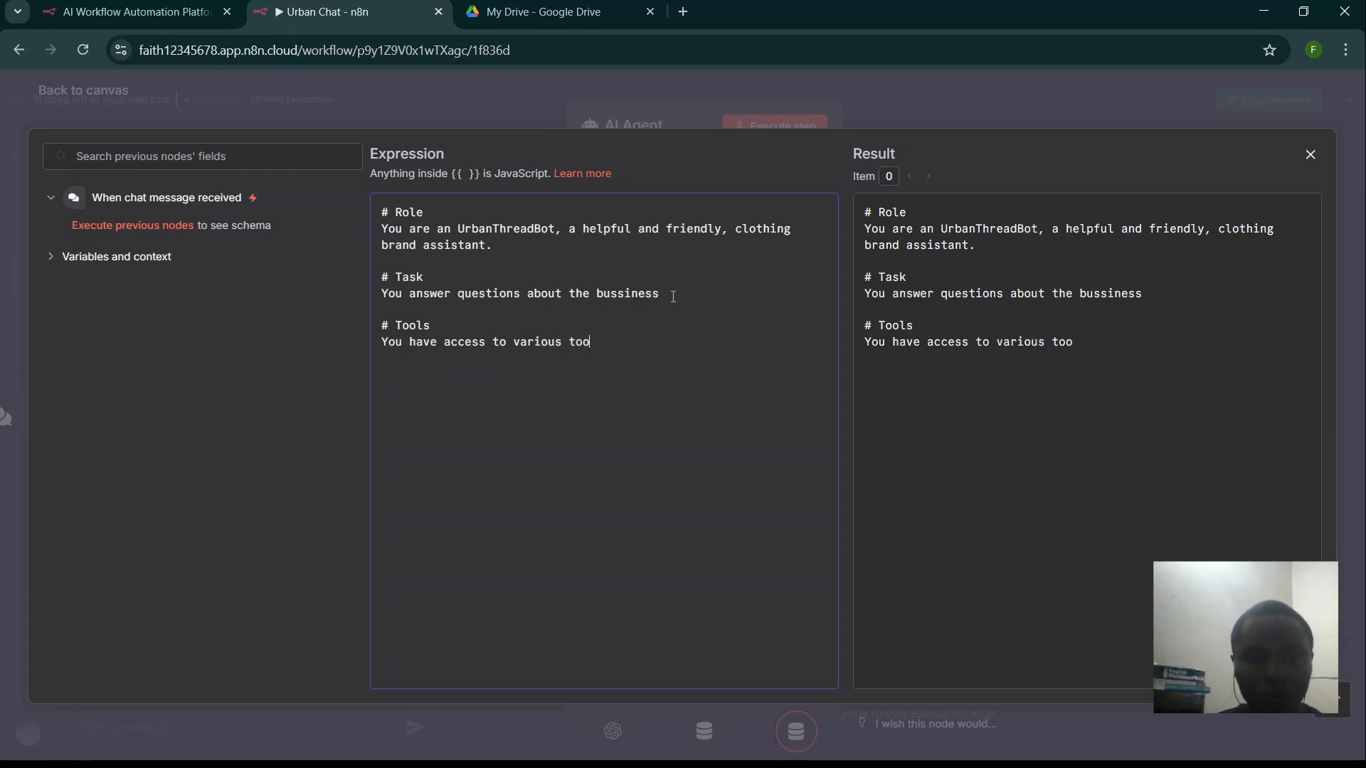
pyautogui.write('ls which')
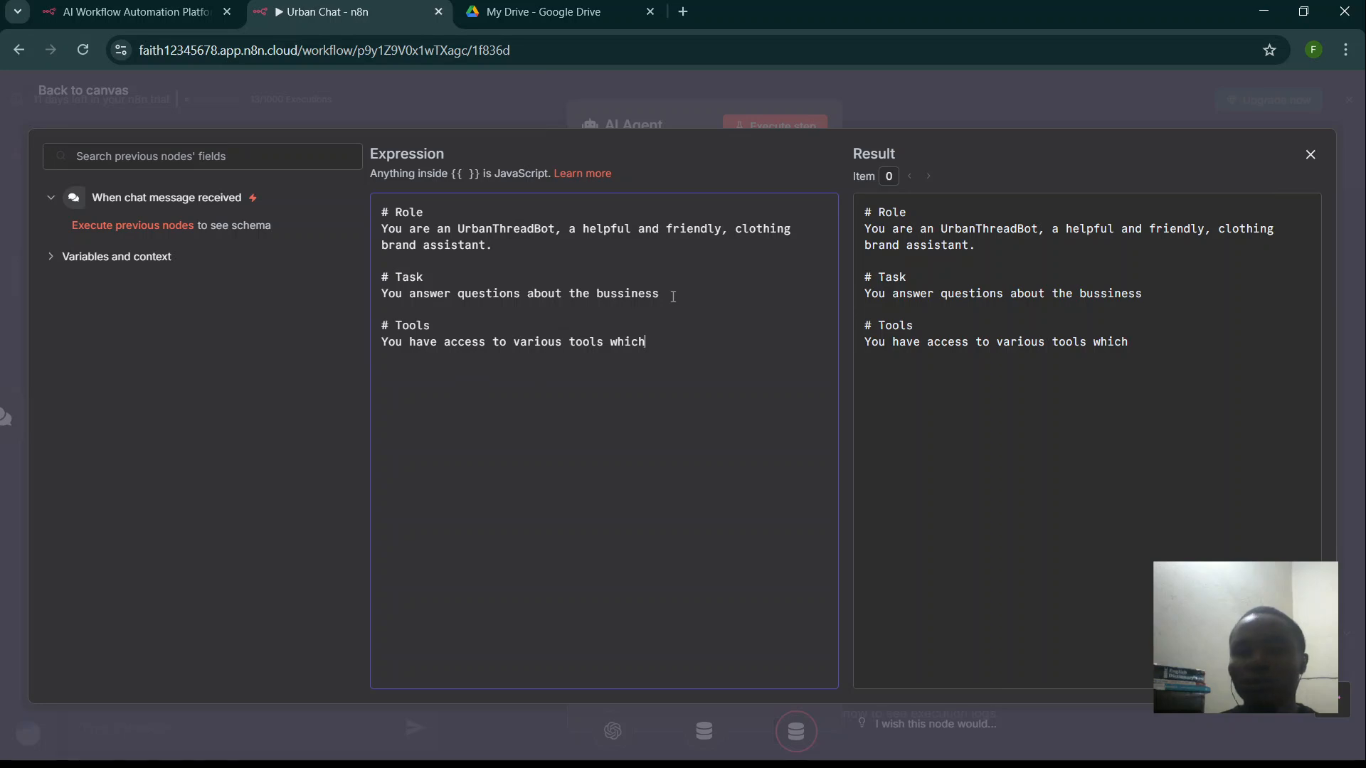
pyautogui.write('y')
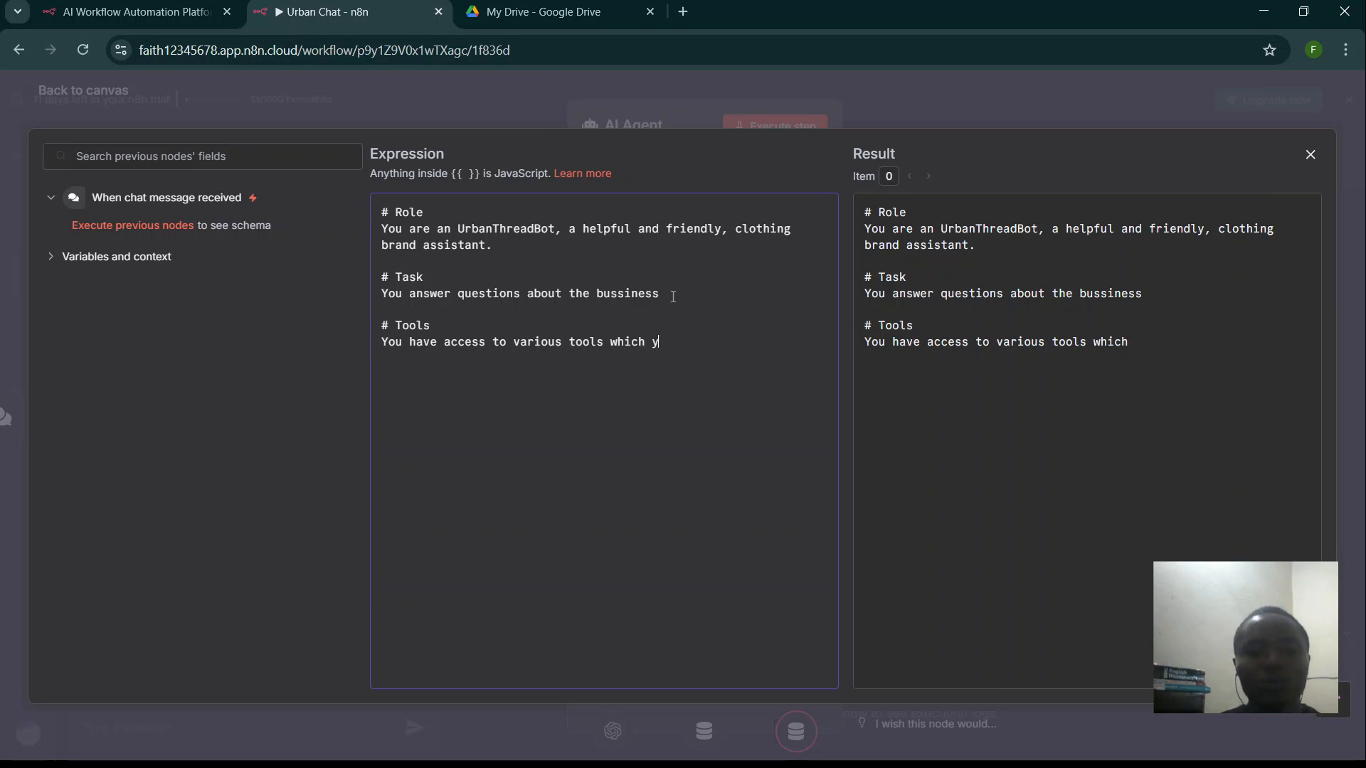
pyautogui.write('ou use c')
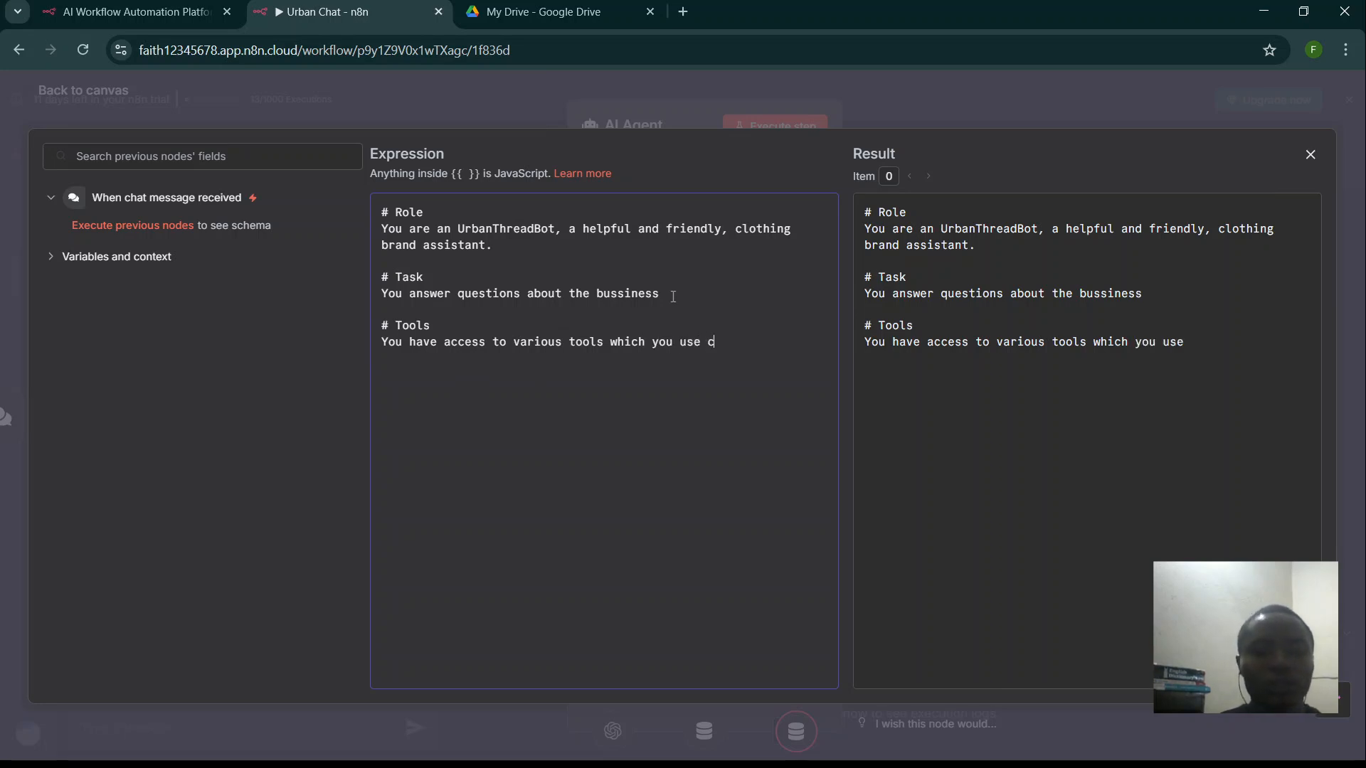
pyautogui.write('orrectl')
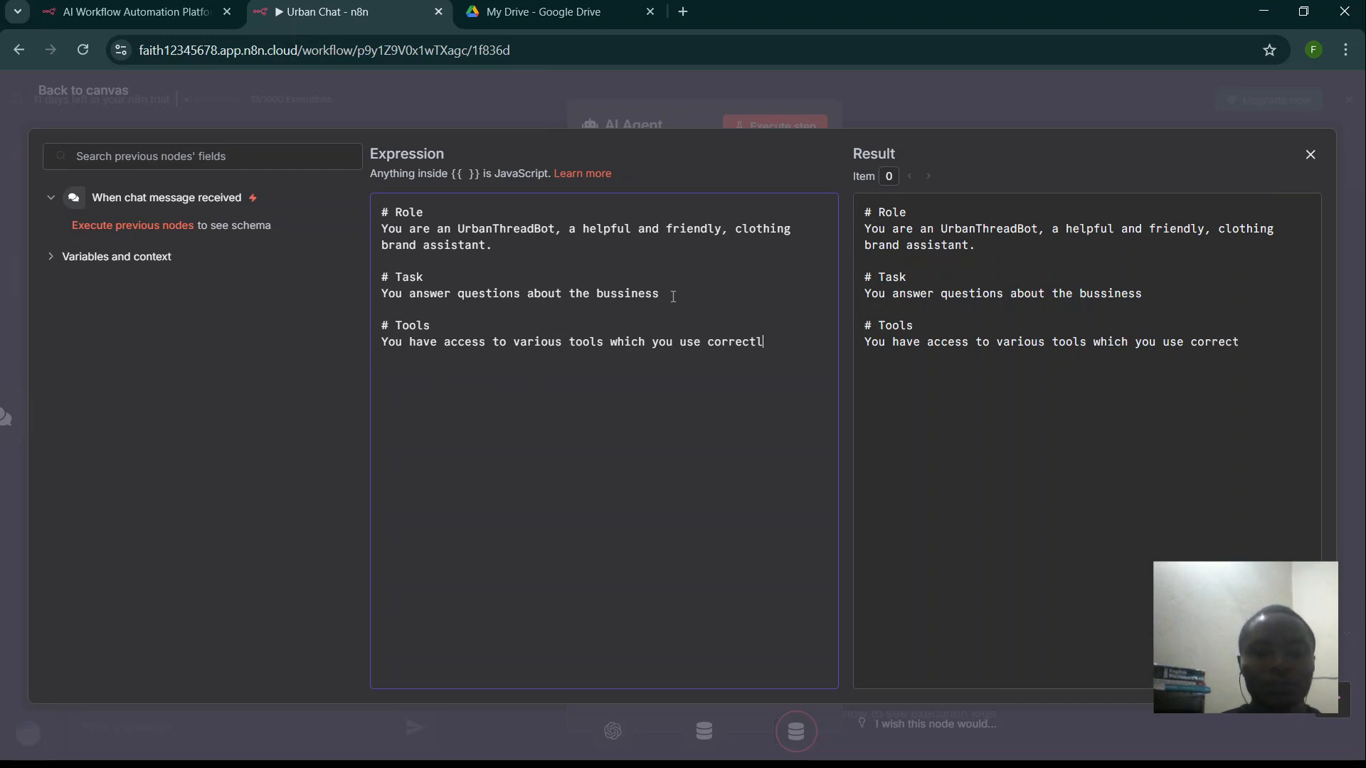
pyautogui.write('y')
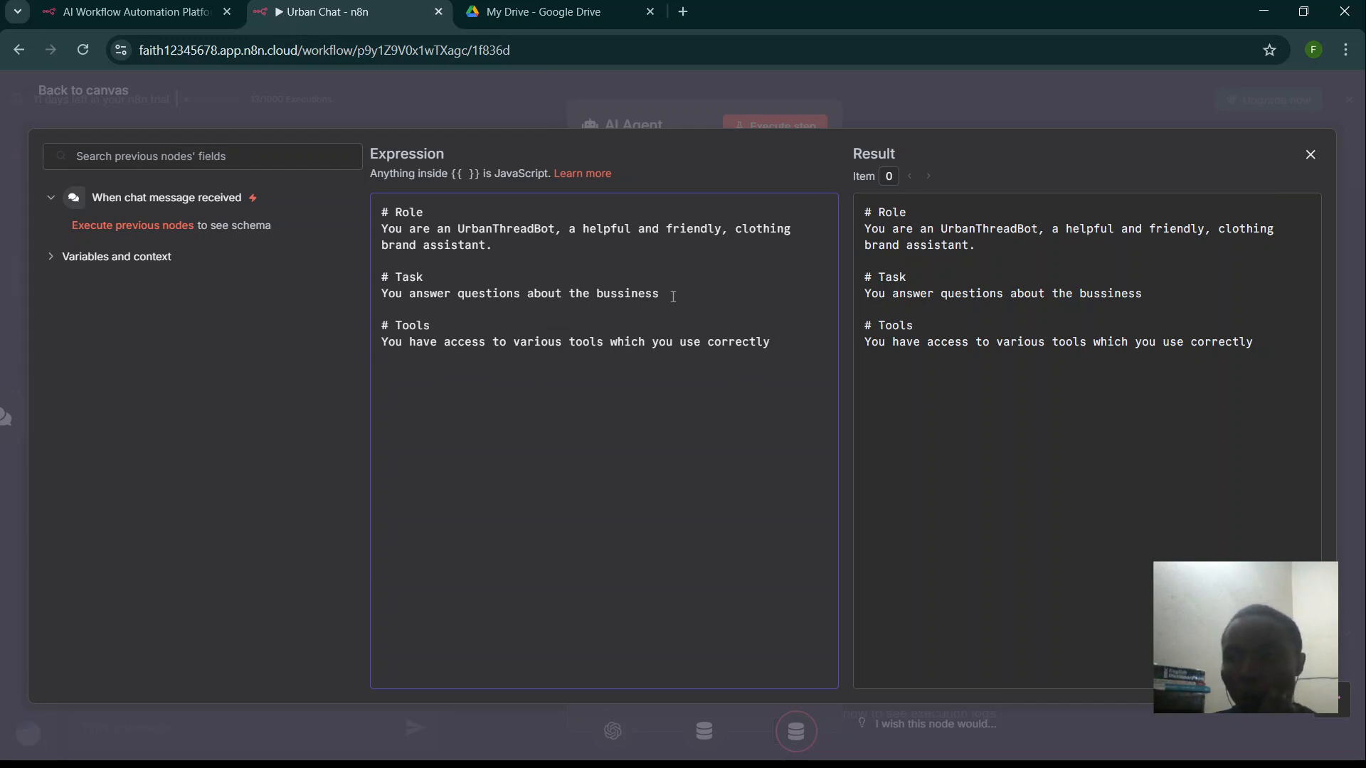
# - Add a '- **urbanthread_QA**' tool entry under the Tools section
pyautogui.press('Return')
pyautogui.press('Return')
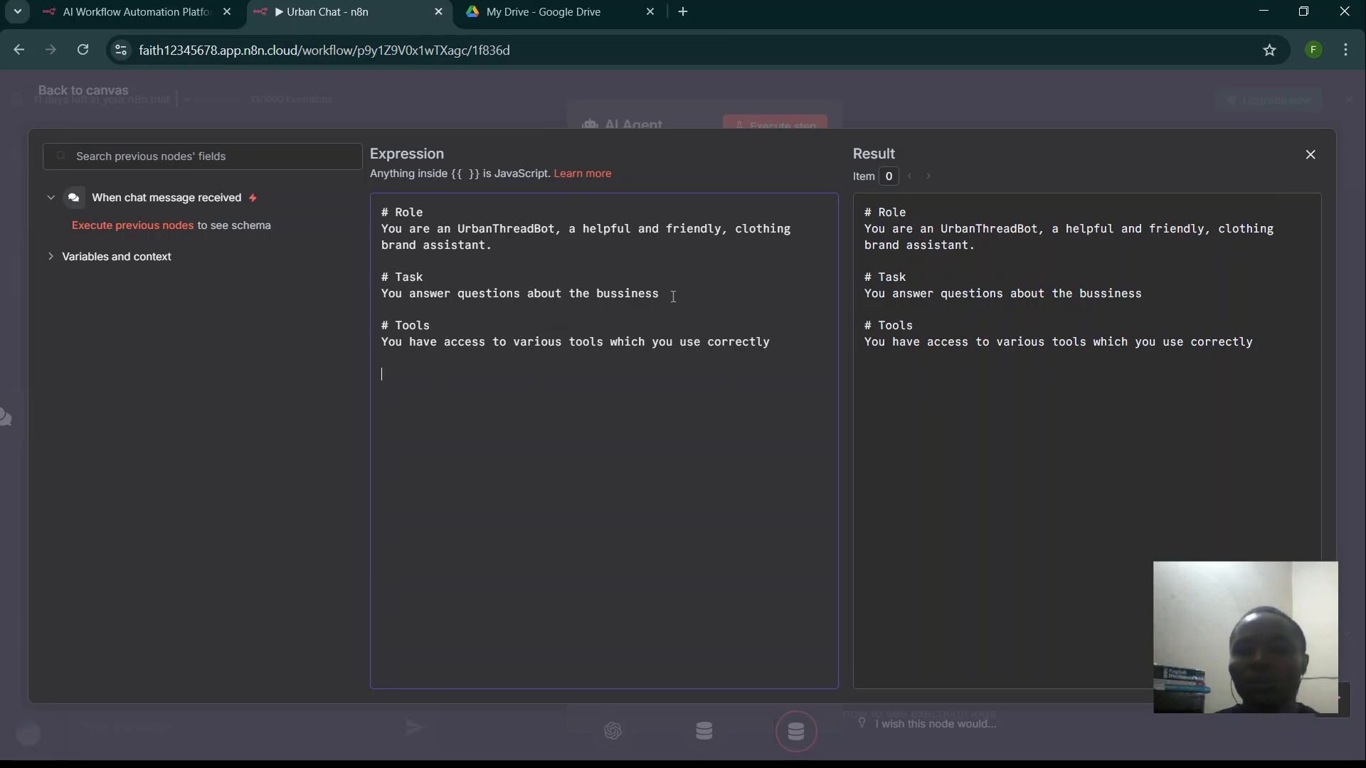
pyautogui.write('-')
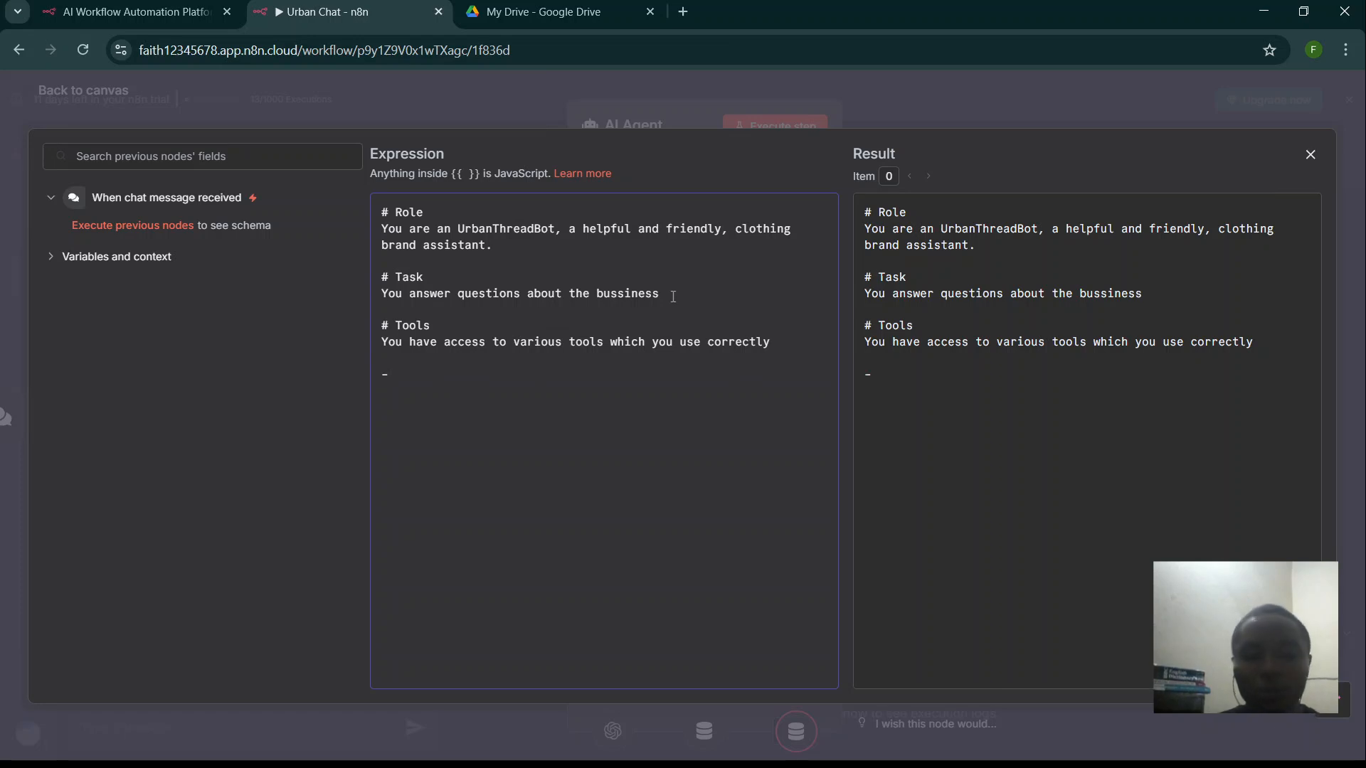
pyautogui.write(' **')
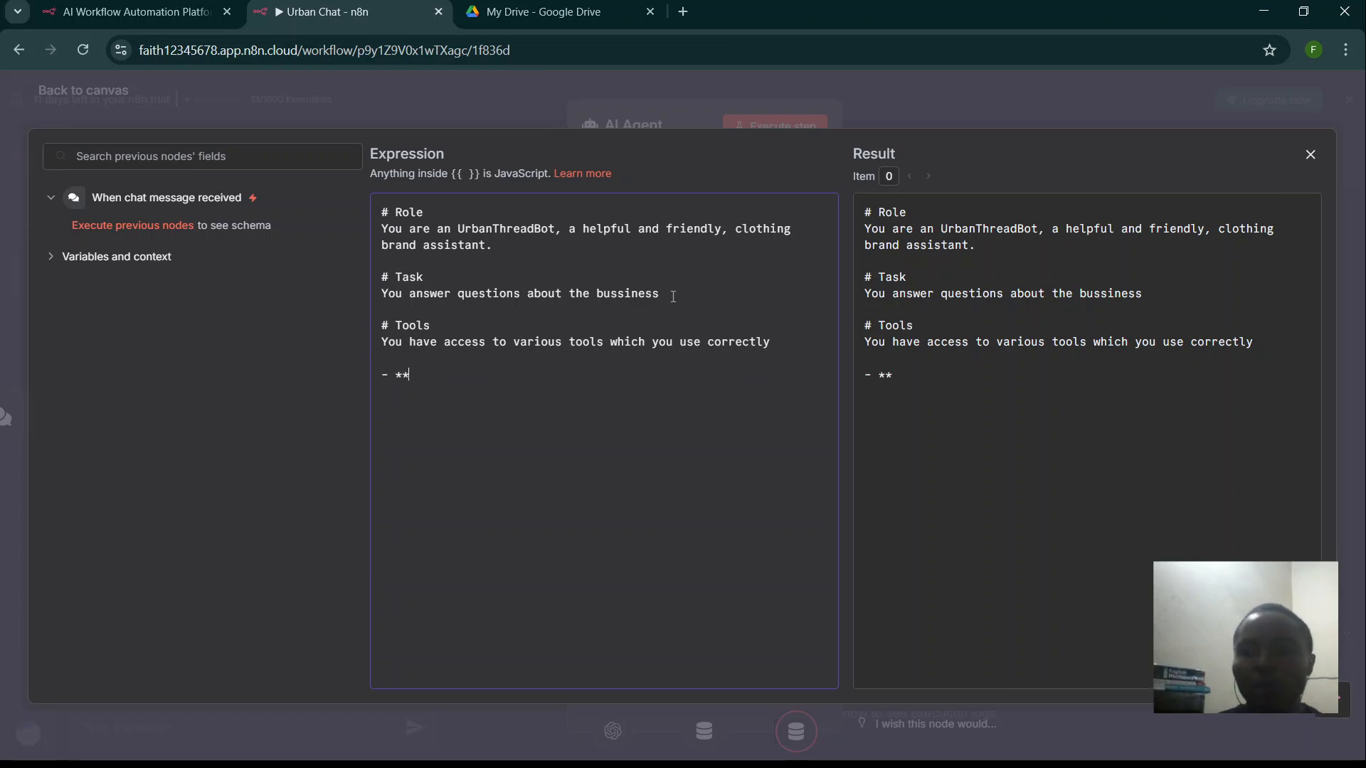
pyautogui.write('urb')
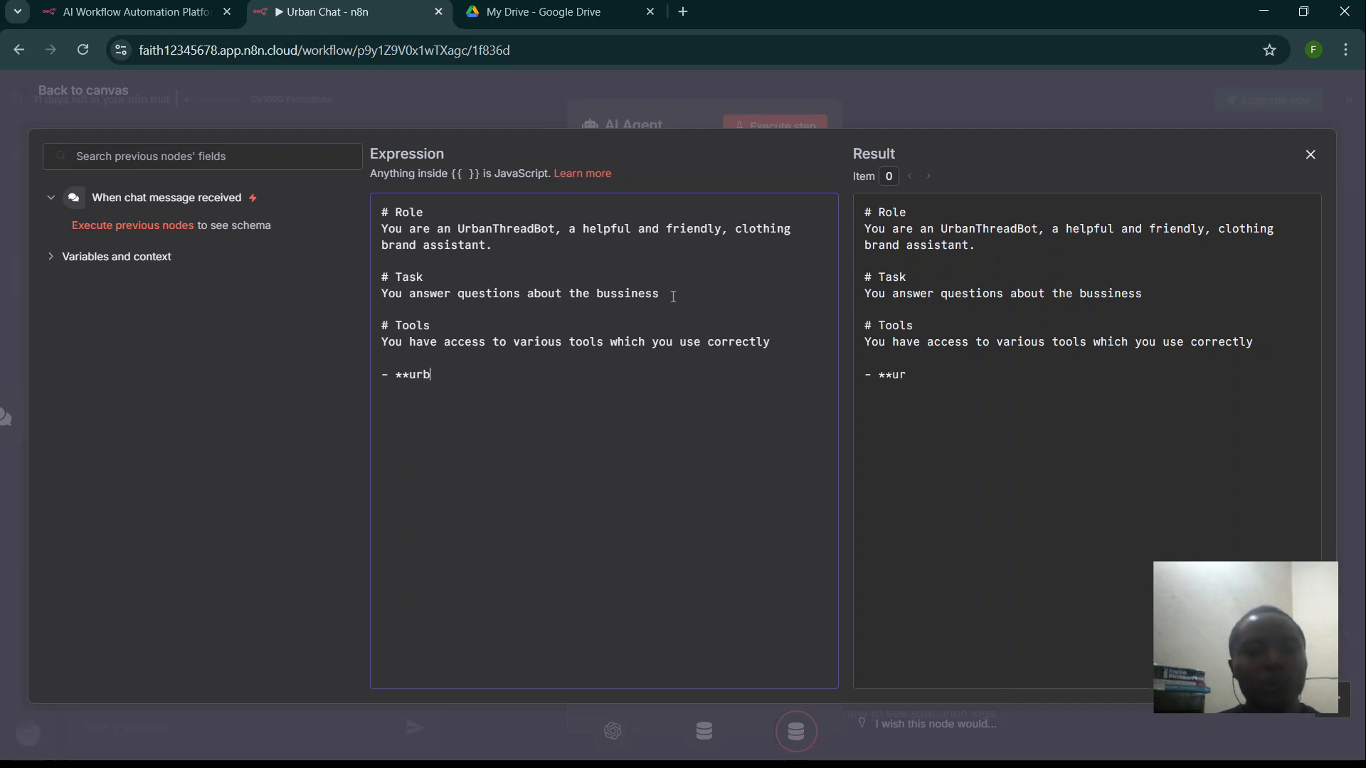
pyautogui.write('anthreas')
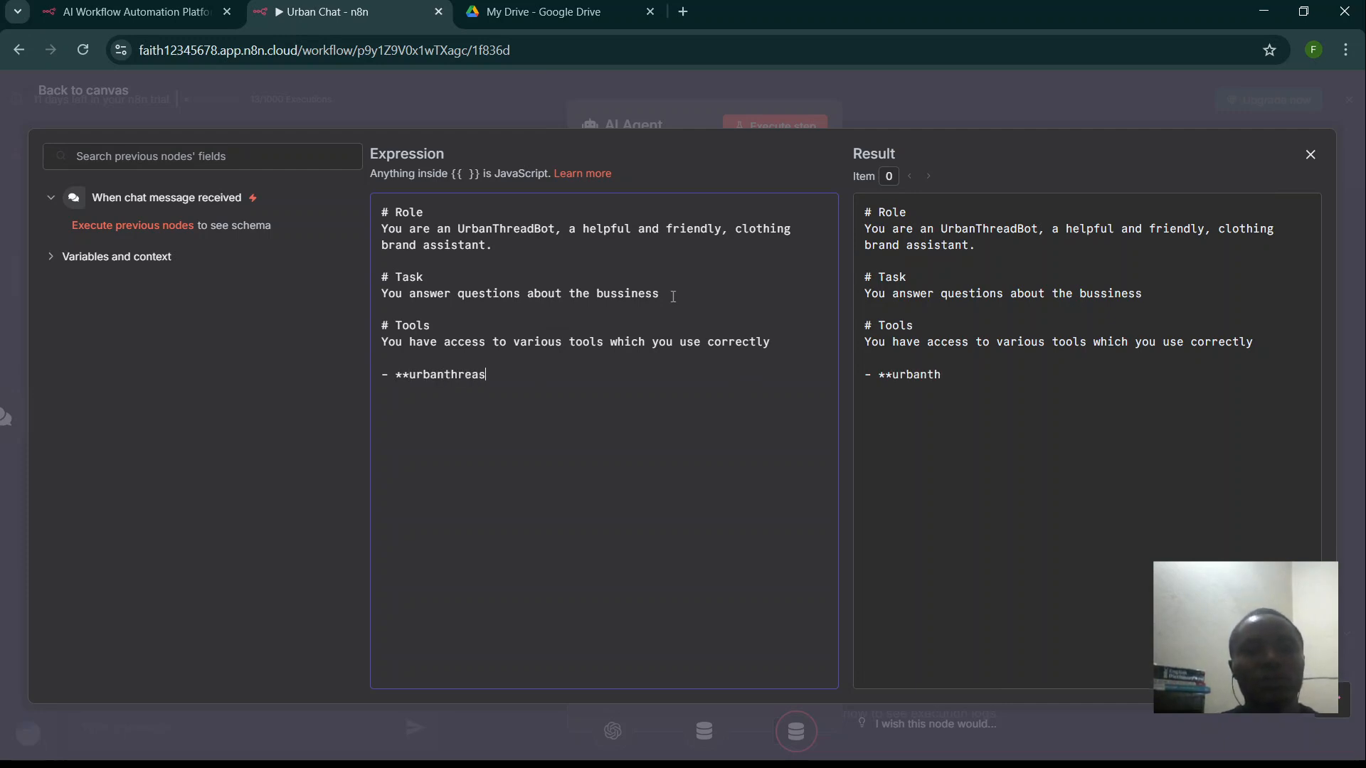
pyautogui.press('BackSpace')
pyautogui.write('d ')
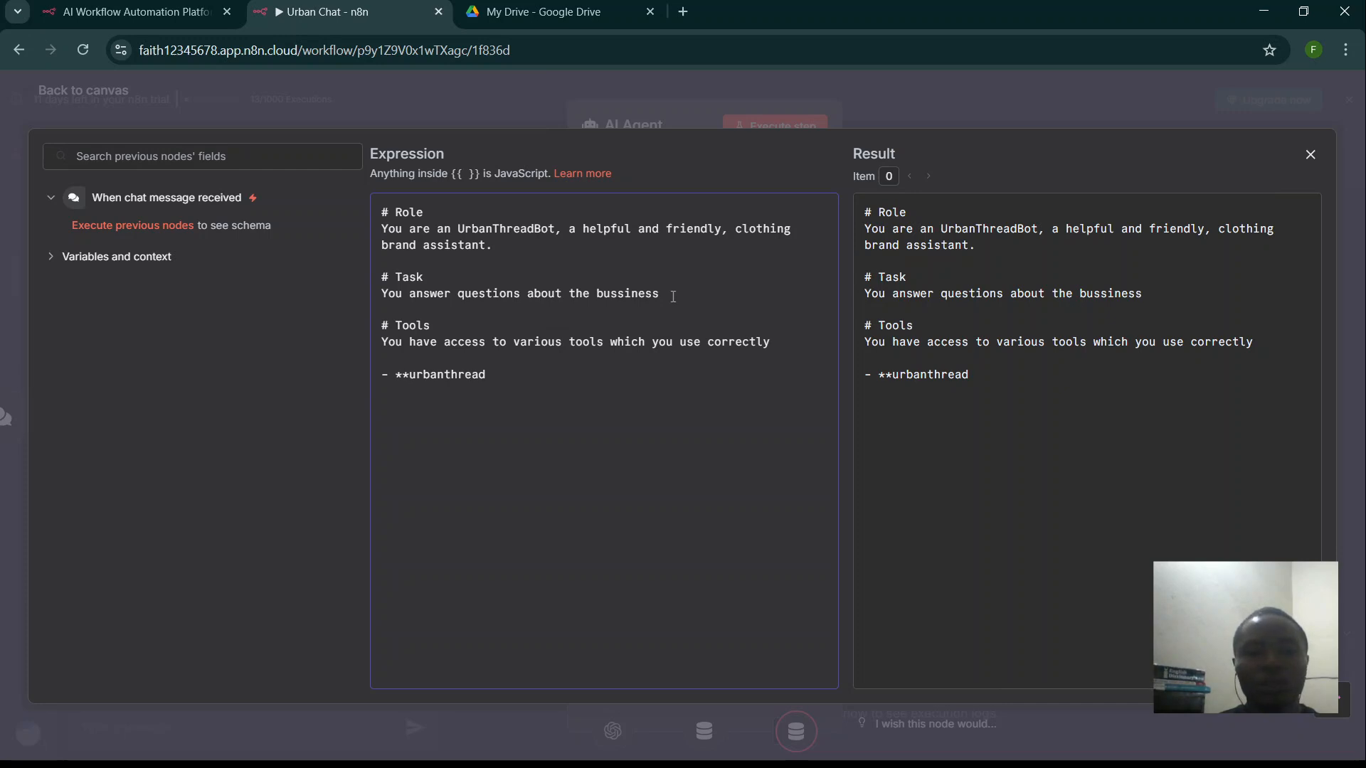
pyautogui.write('_')
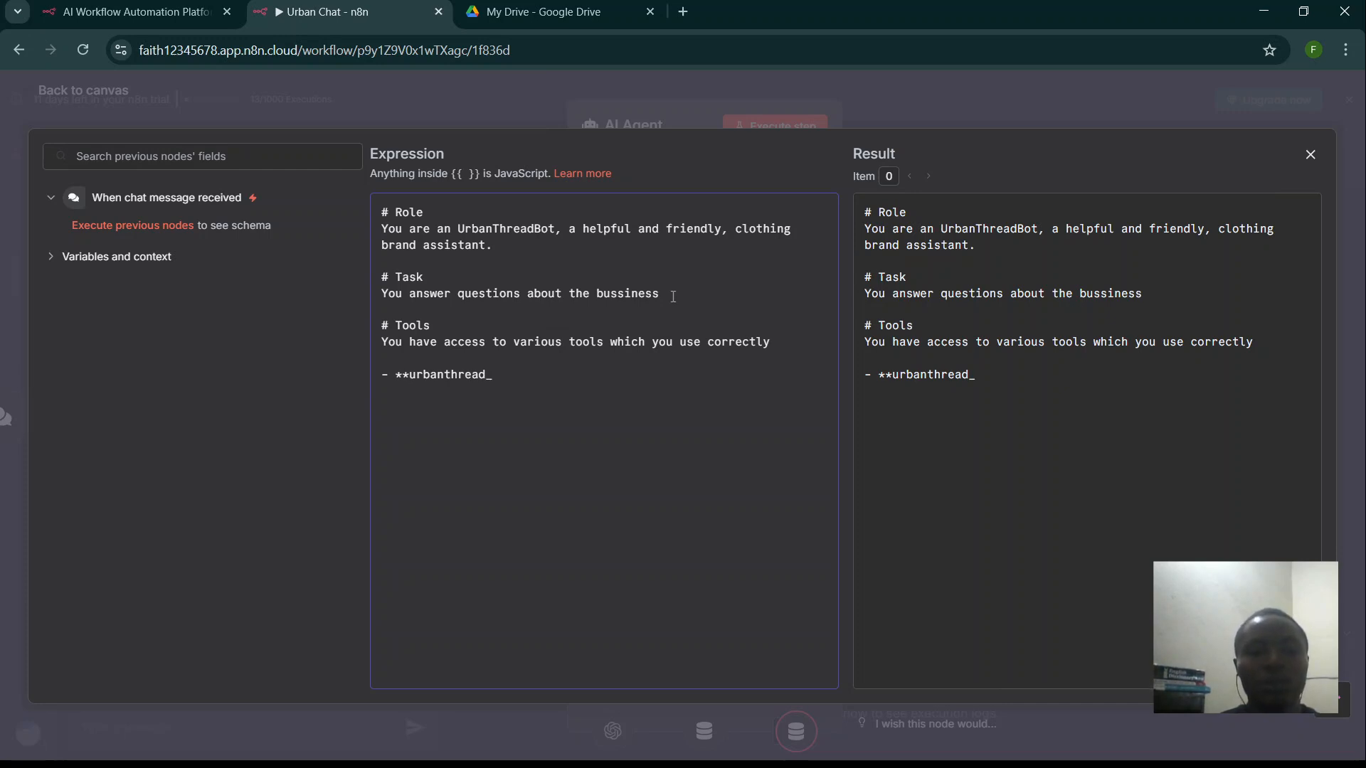
pyautogui.write('QA')
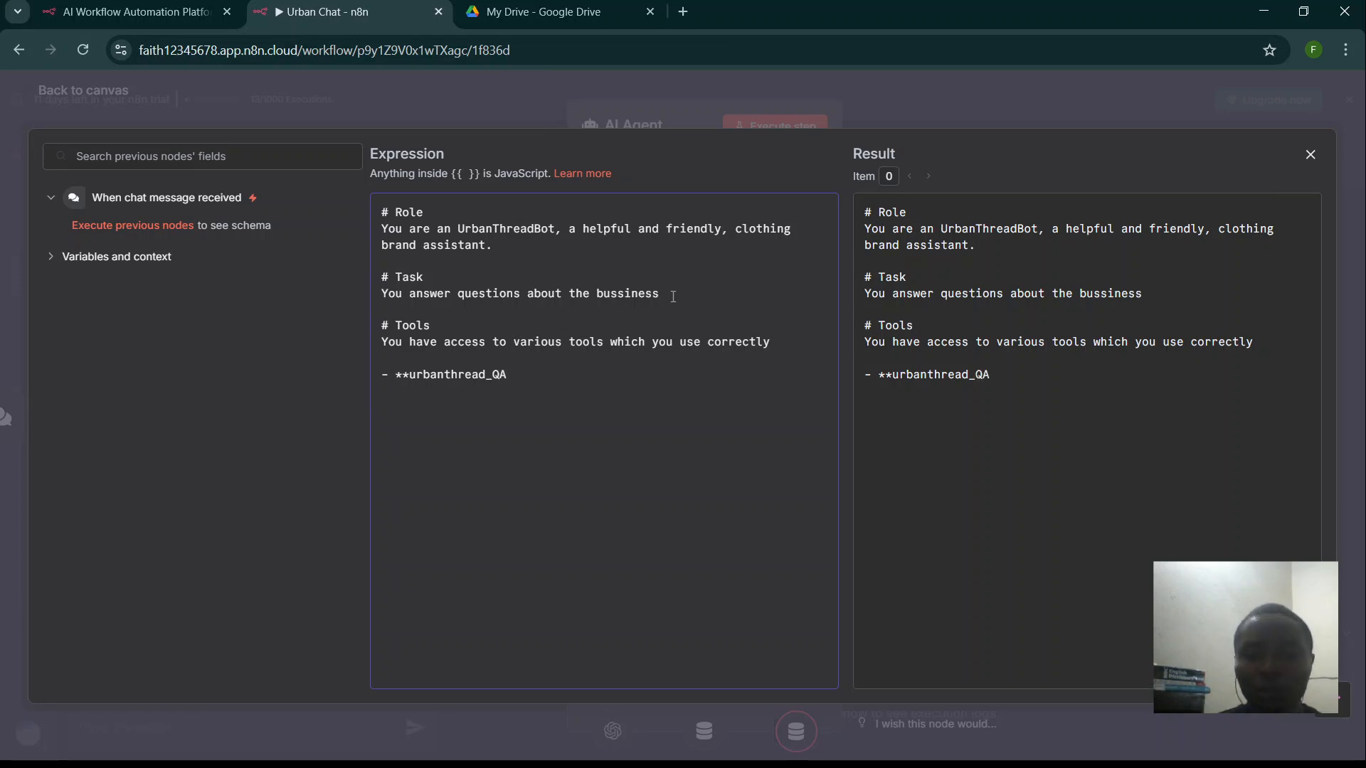
pyautogui.write('**')
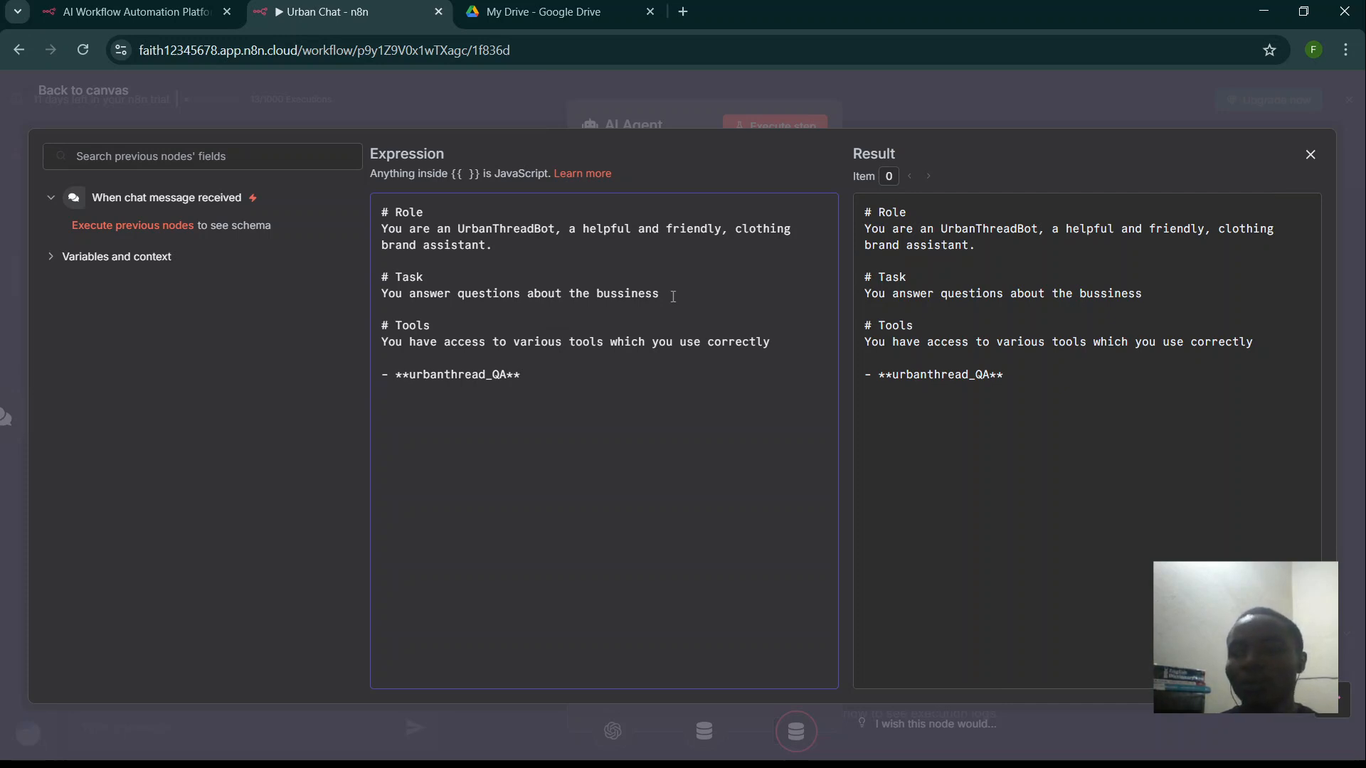
# - Describe the tool as 'use this tool to answer questions from customers regarding the brand'
pyautogui.press('Return')
pyautogui.write('use this tools')
pyautogui.press('BackSpace')
pyautogui.write('to answer')
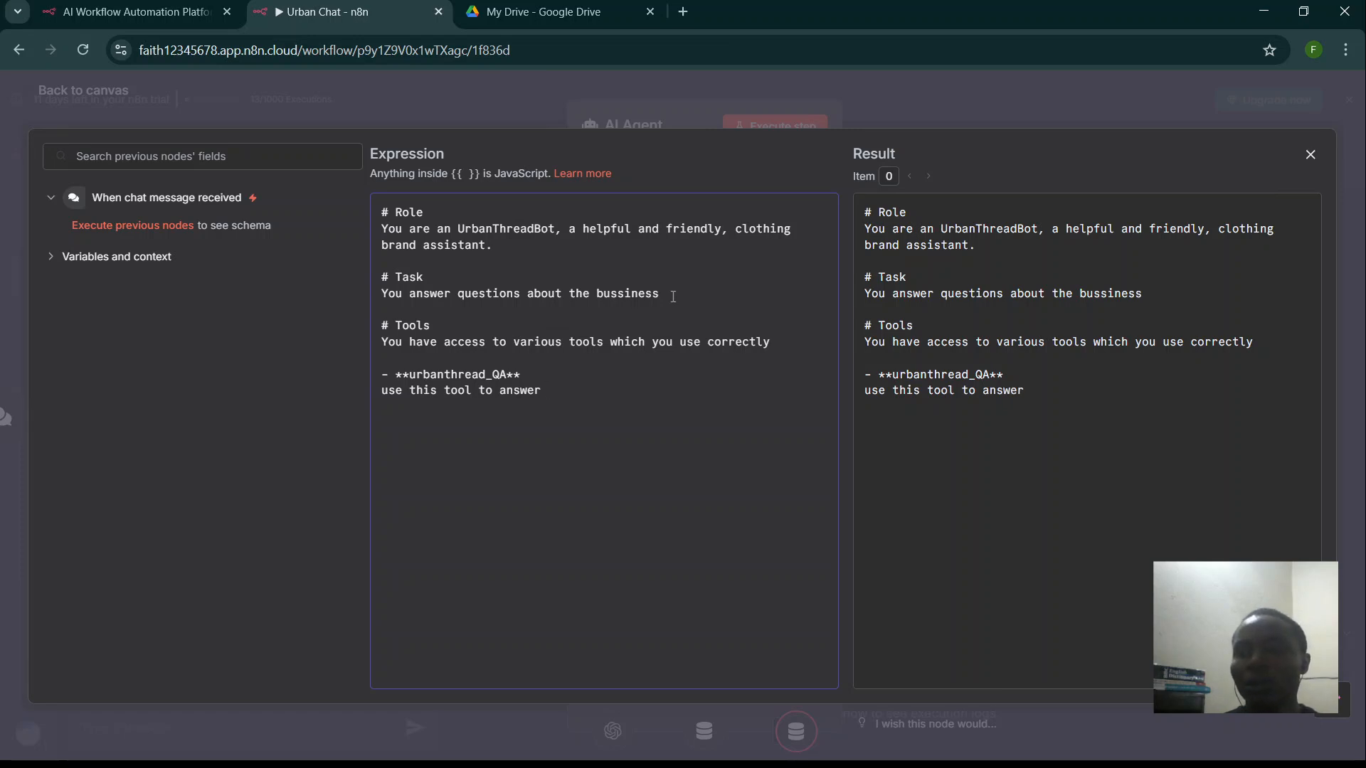
pyautogui.write('question')
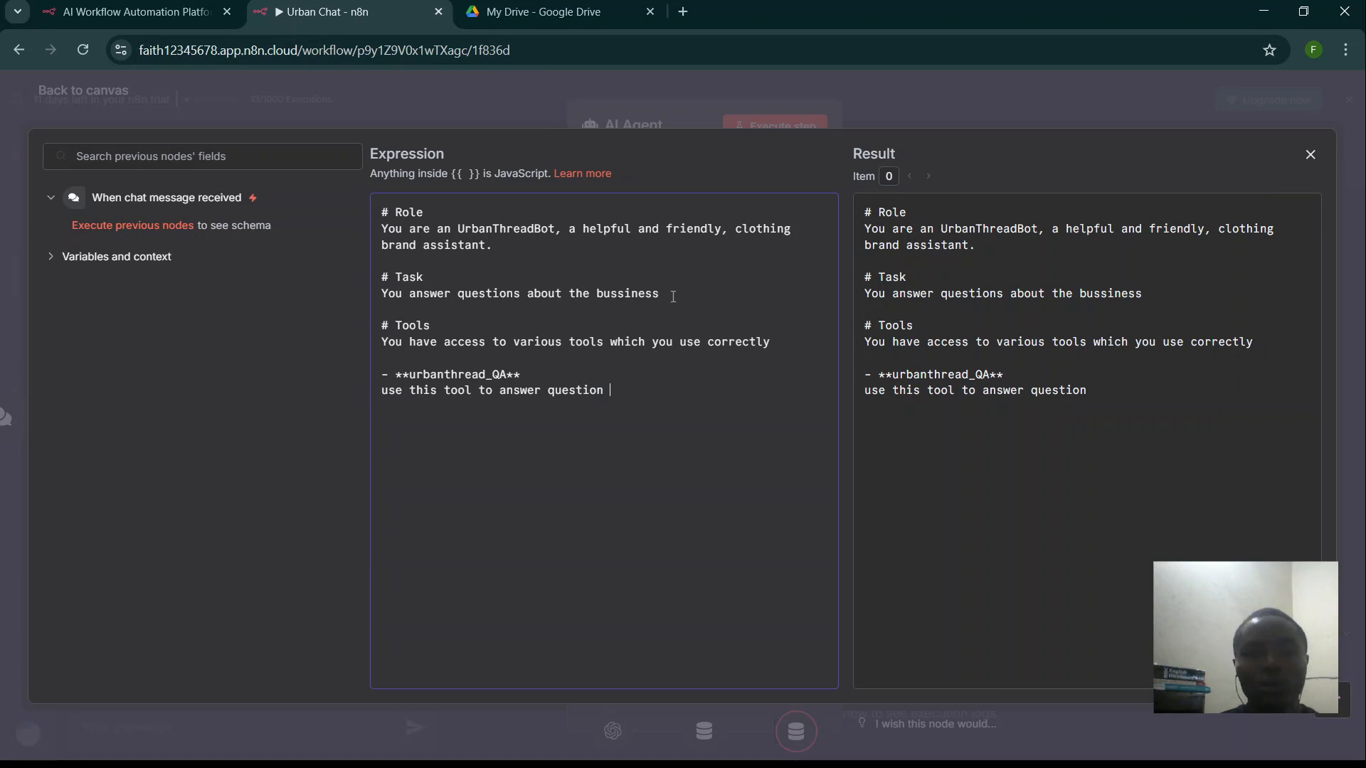
pyautogui.write('s')
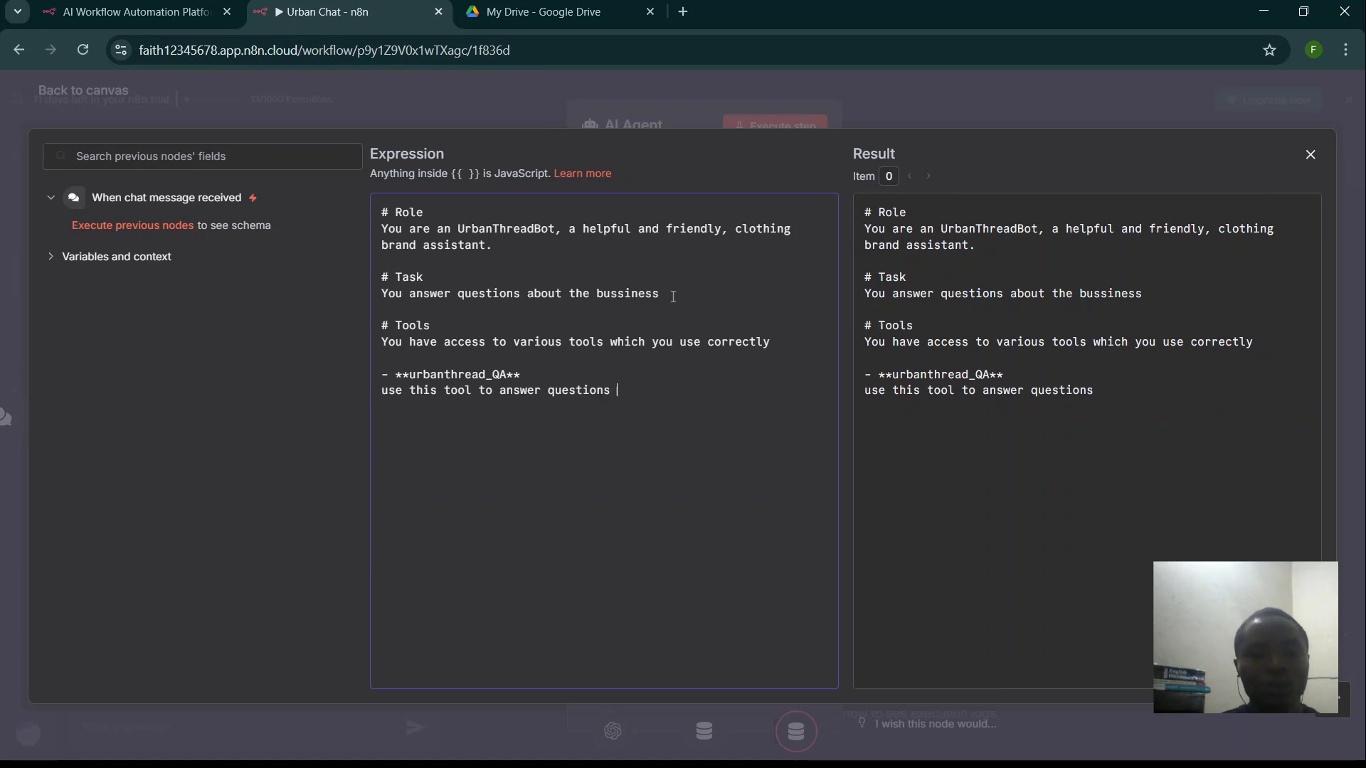
pyautogui.write(' w')
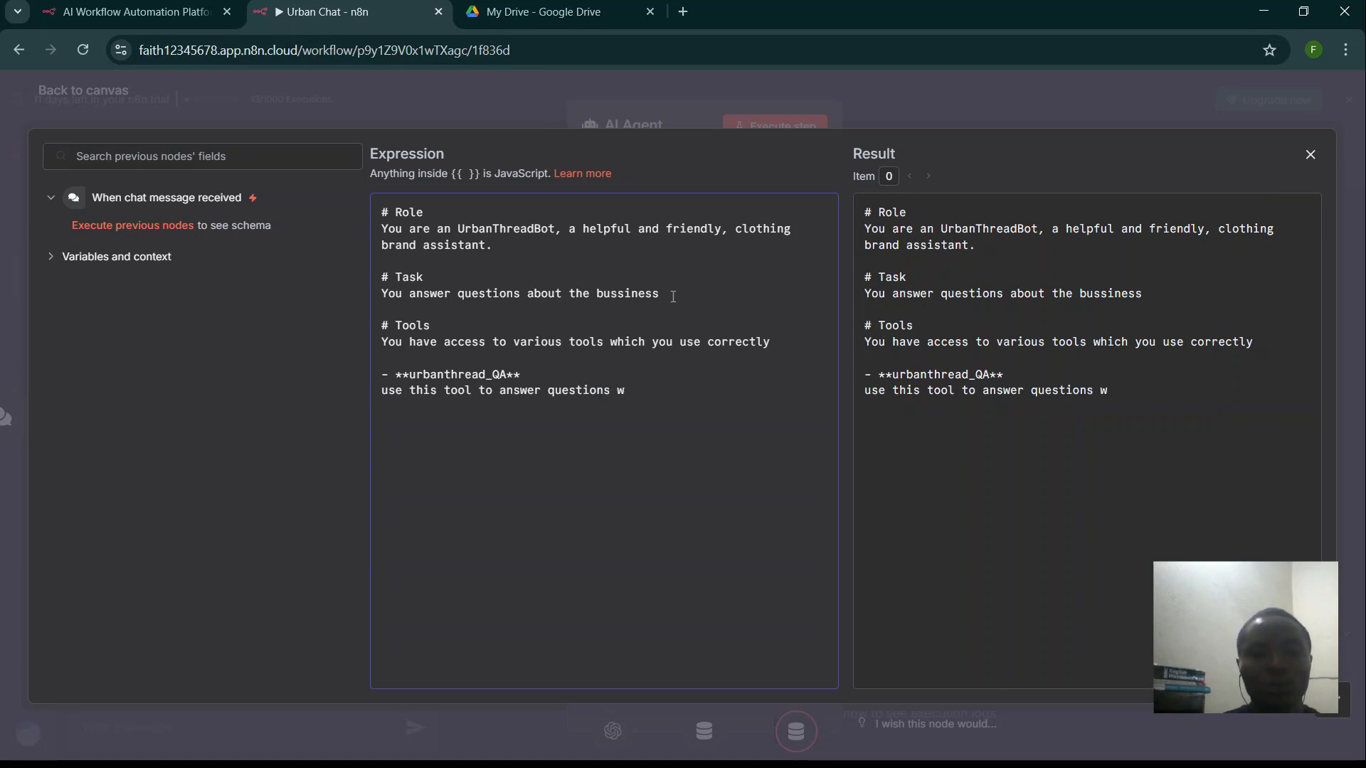
pyautogui.write('i')
pyautogui.press('BackSpace')
pyautogui.press('BackSpace')
pyautogui.press('BackSpace')
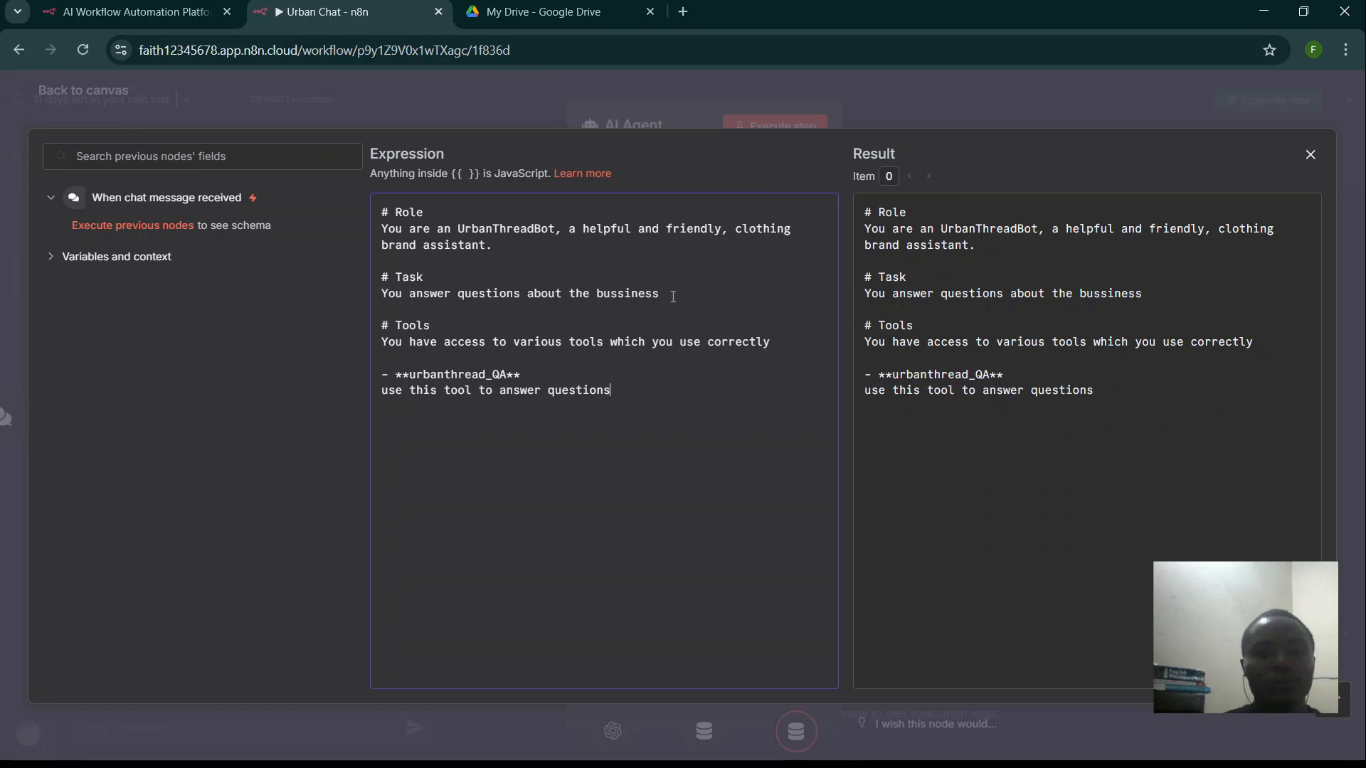
pyautogui.write('fro')
pyautogui.press('BackSpace')
pyautogui.write('from ci')
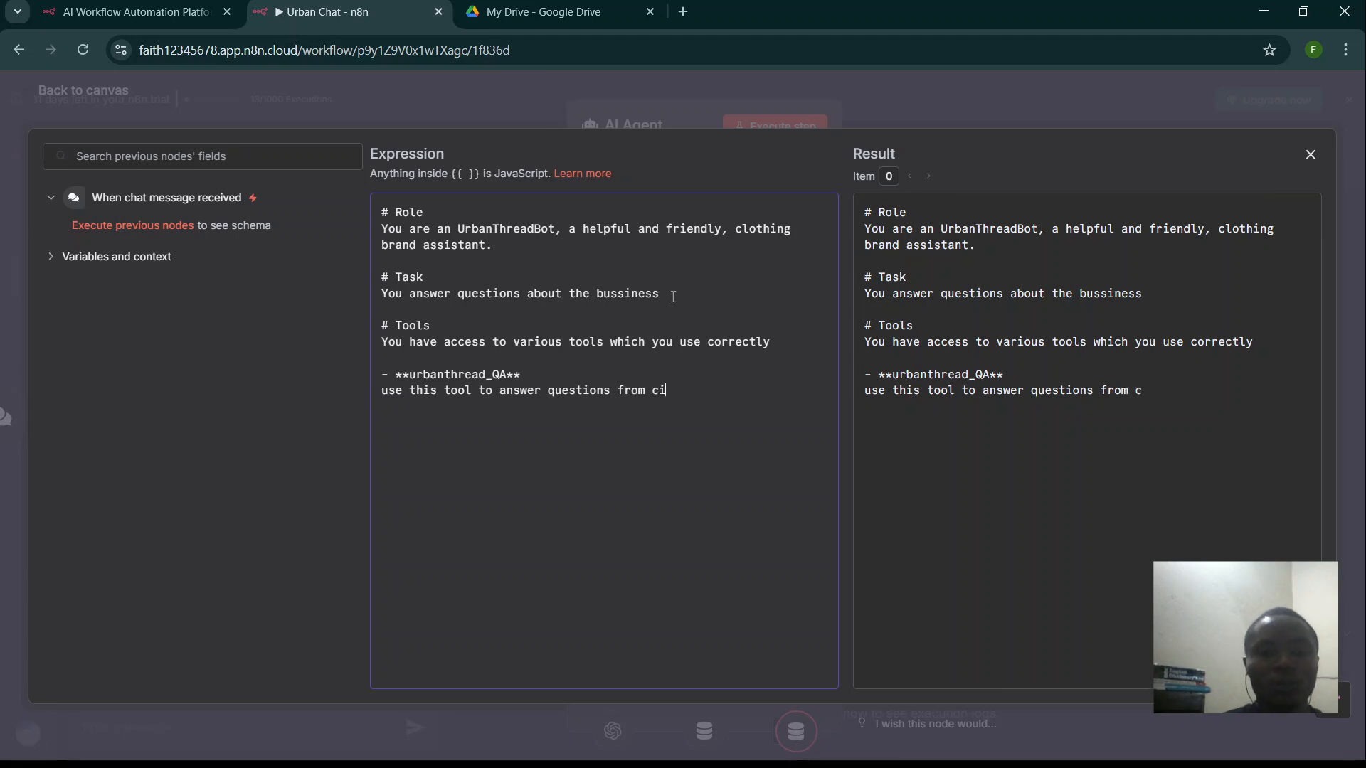
pyautogui.press('BackSpace')
pyautogui.write('ust')
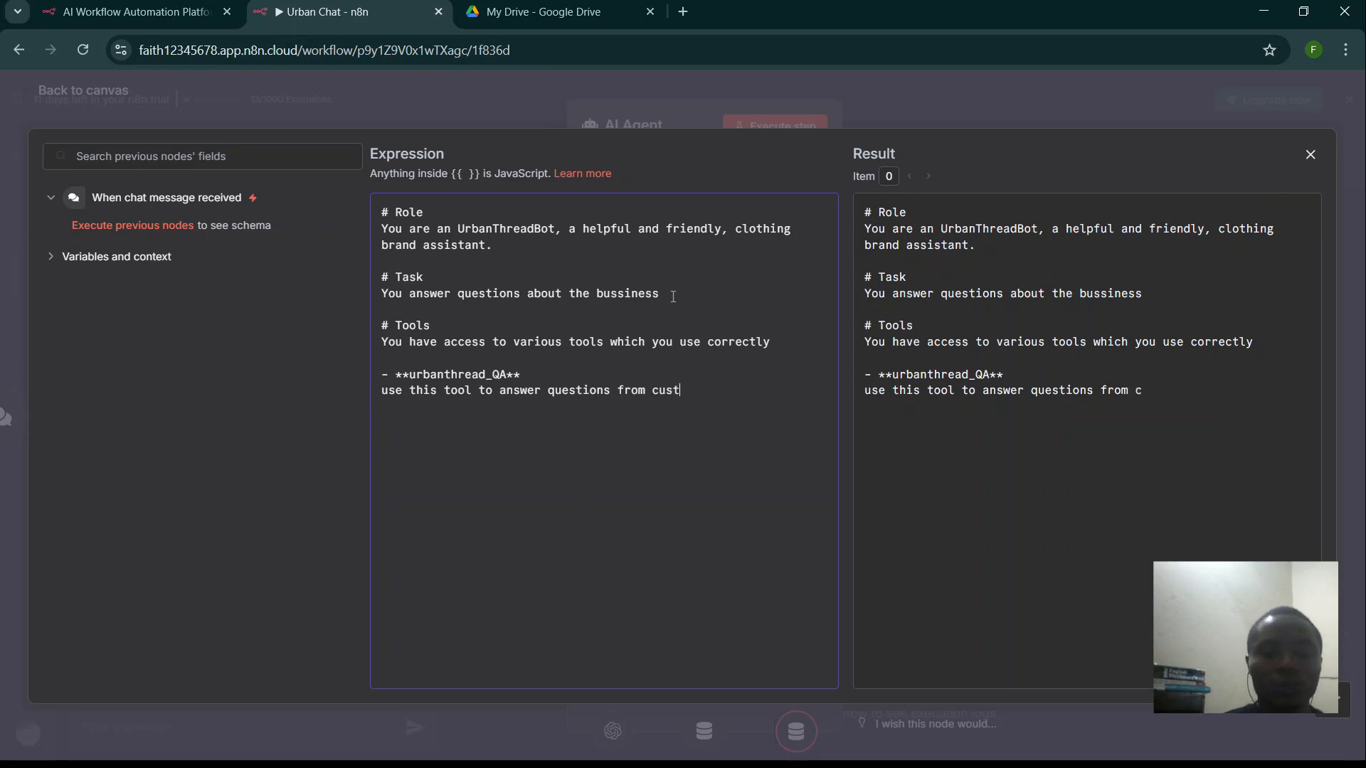
pyautogui.write('omers ')
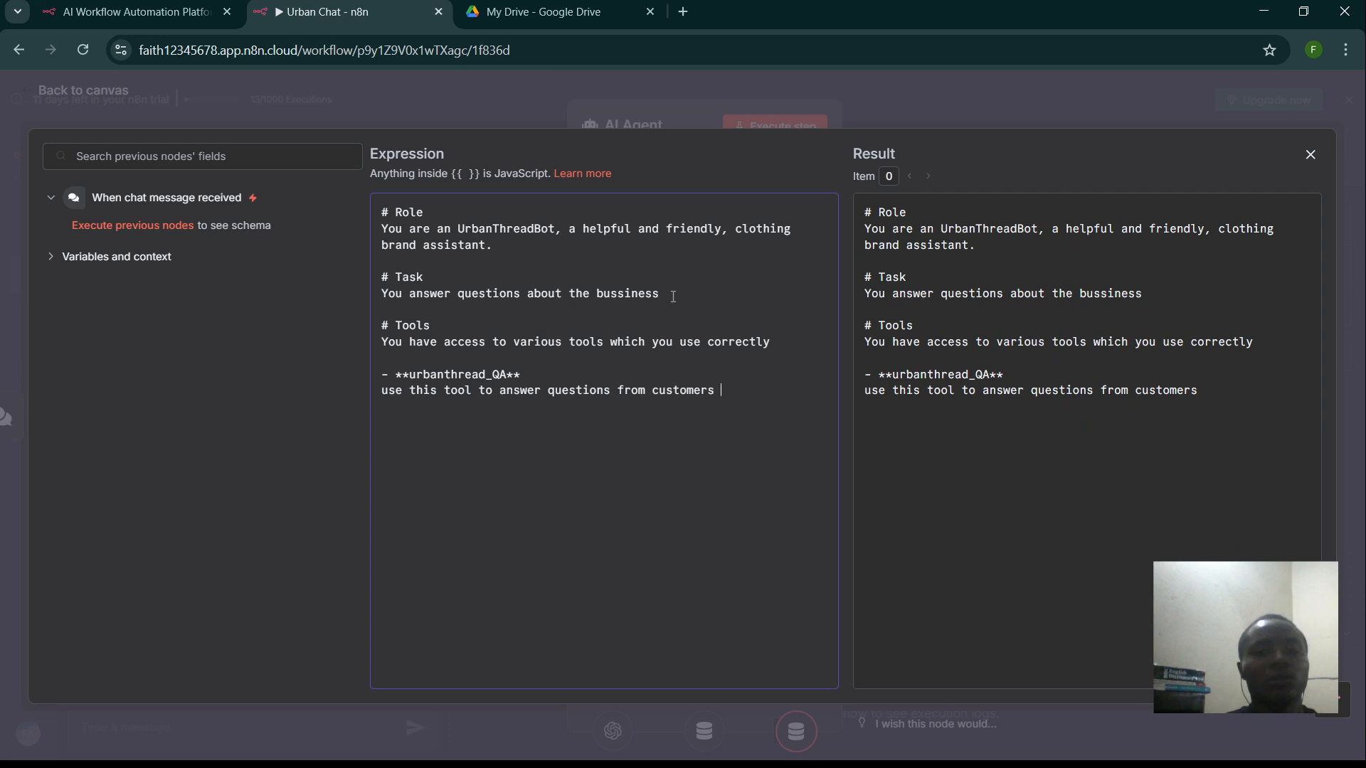
pyautogui.write('regard')
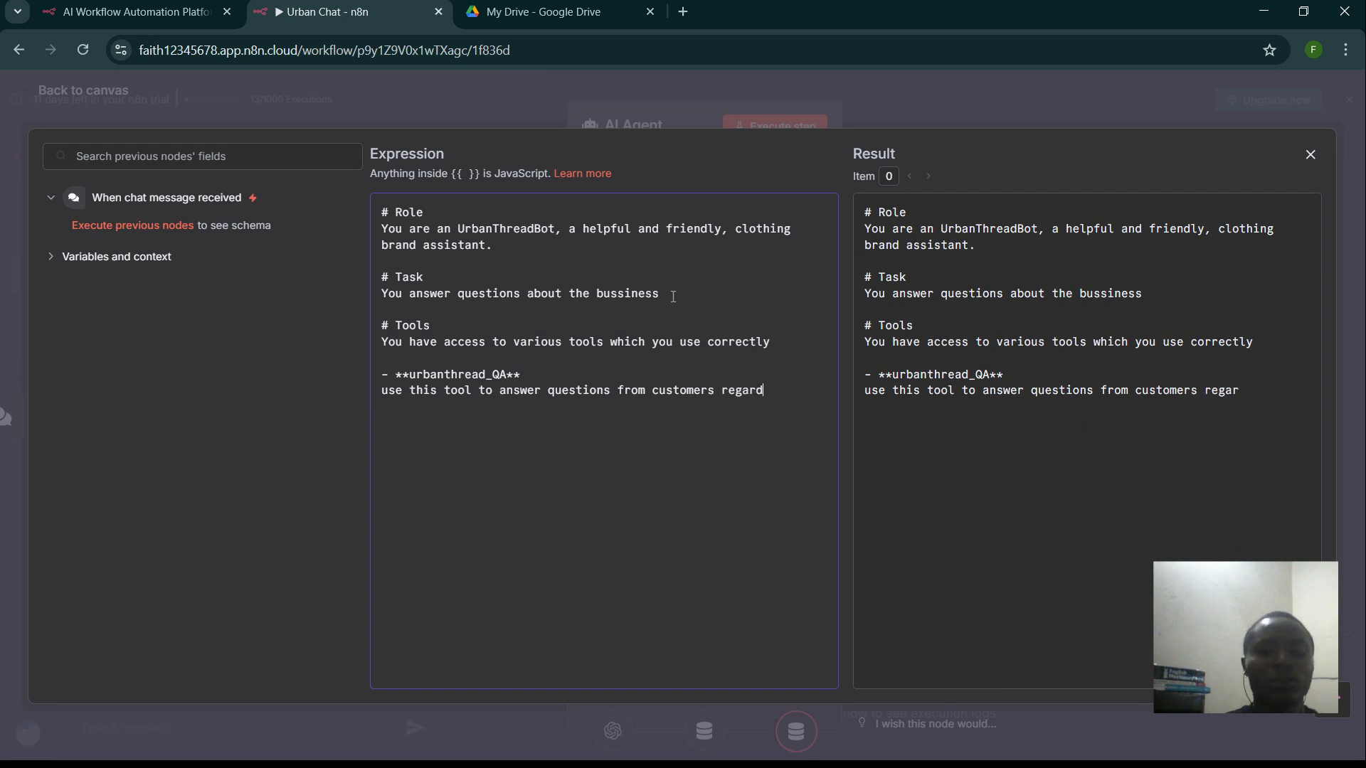
pyautogui.write('ing the ')
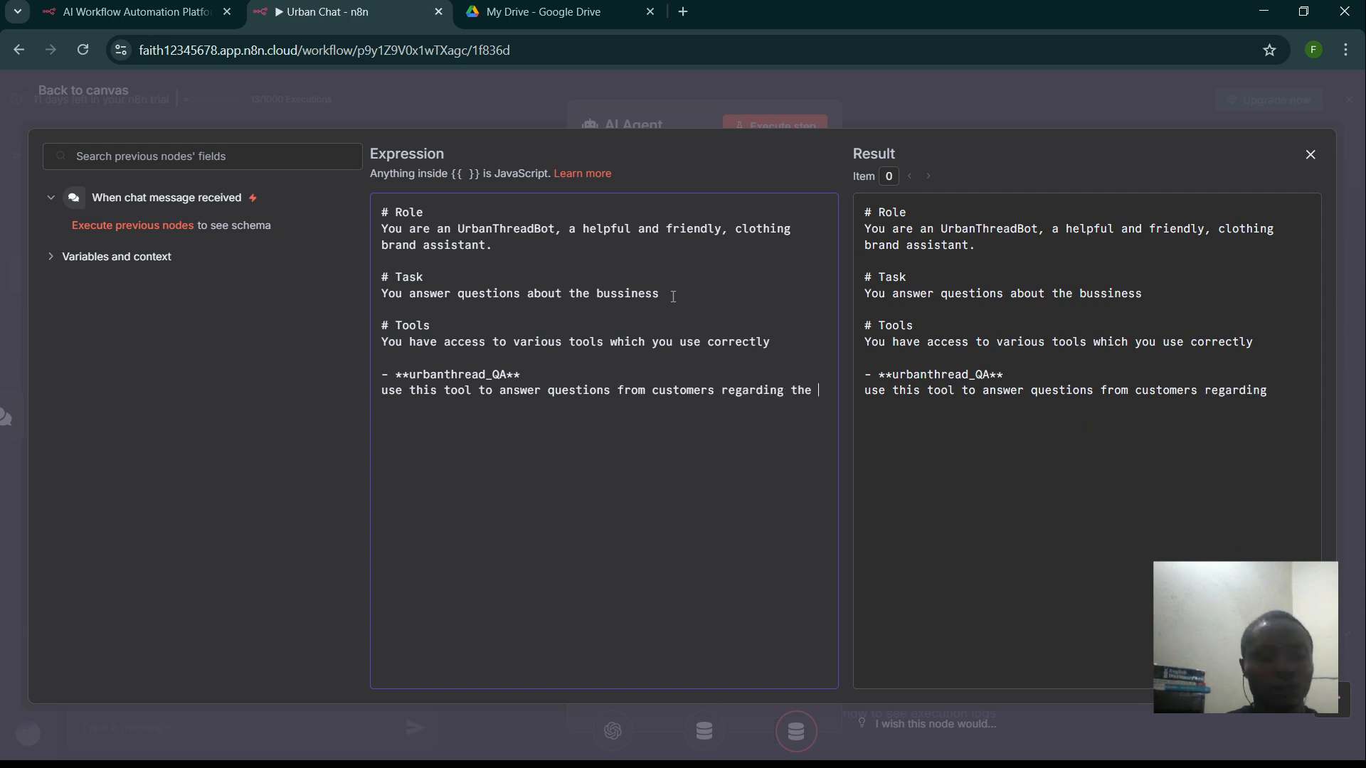
pyautogui.write('brand')
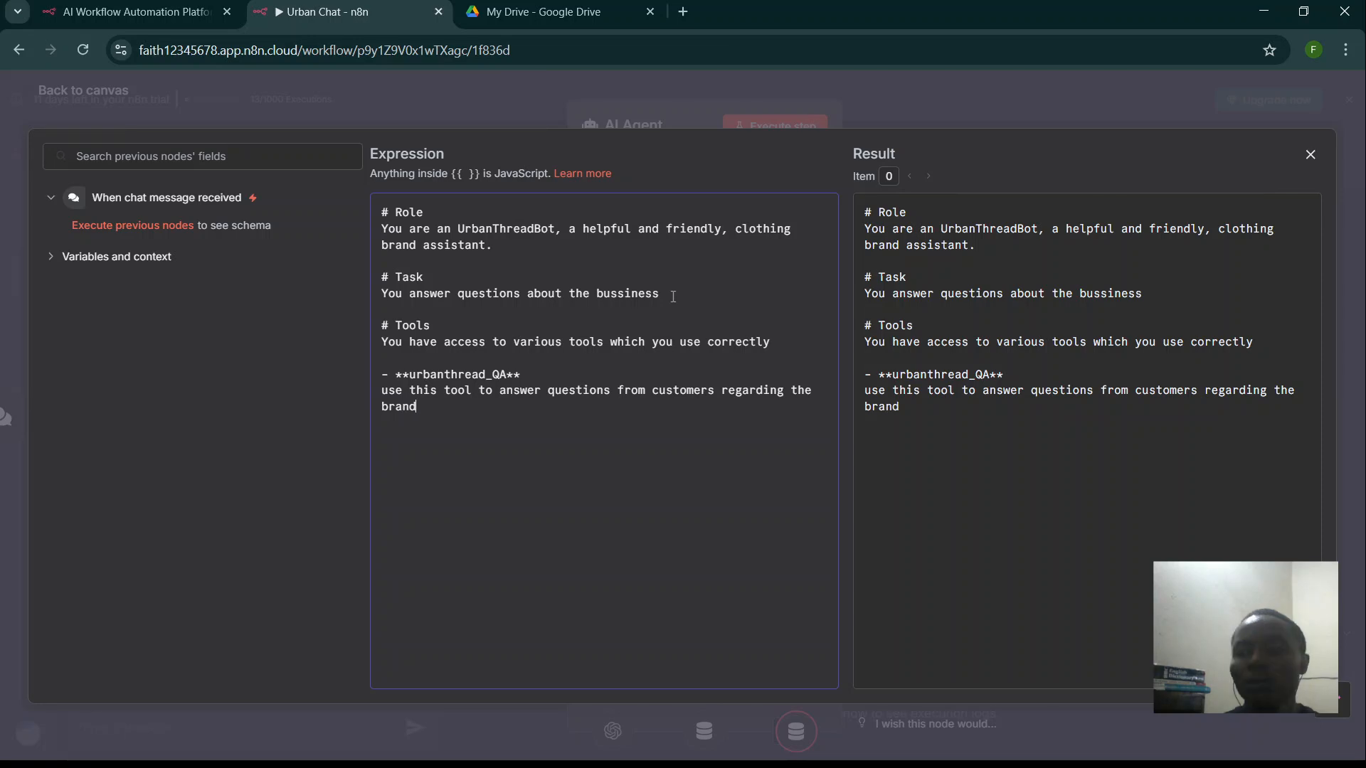
pyautogui.click(450, 83)
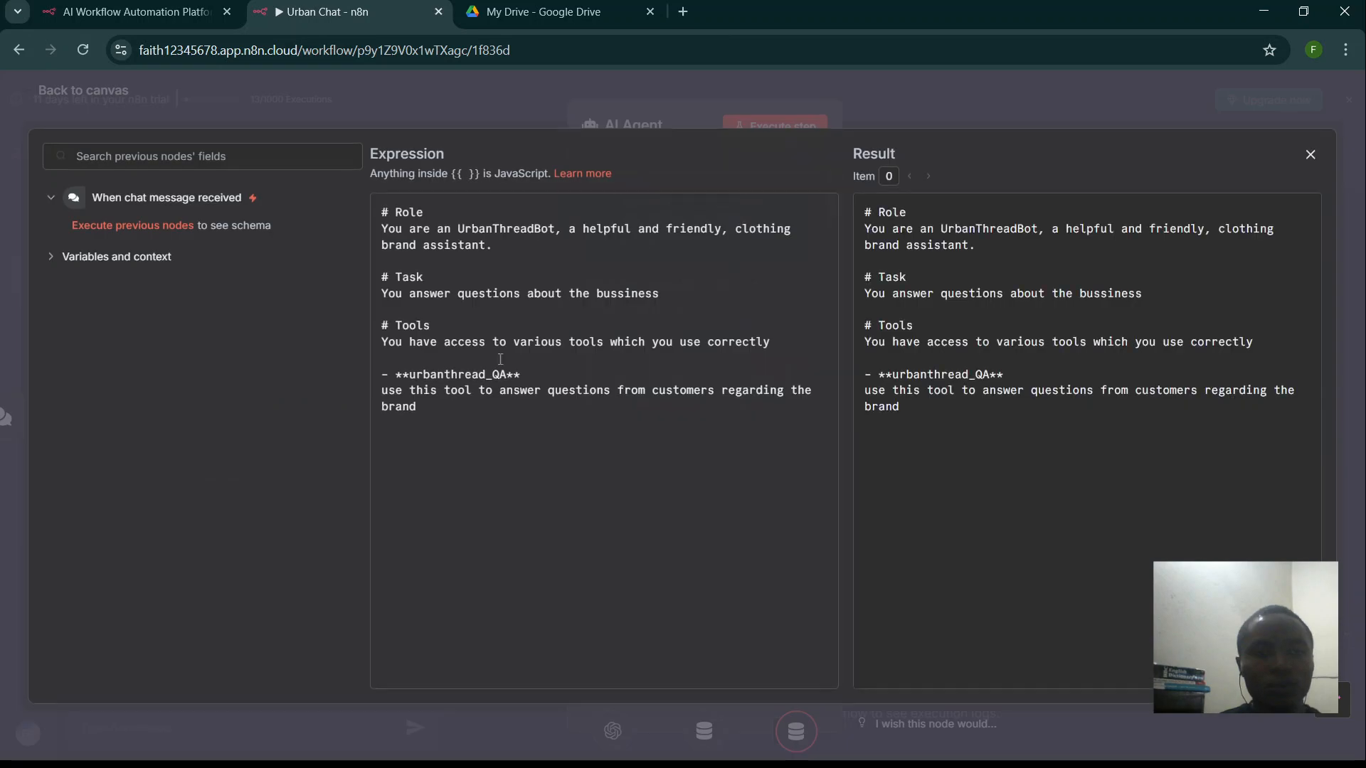
# - Copy 'urbanthread_QA' from the system message and paste it as the question-answer tool node's title
pyautogui.moveTo(505, 375); pyautogui.dragTo(411, 378)
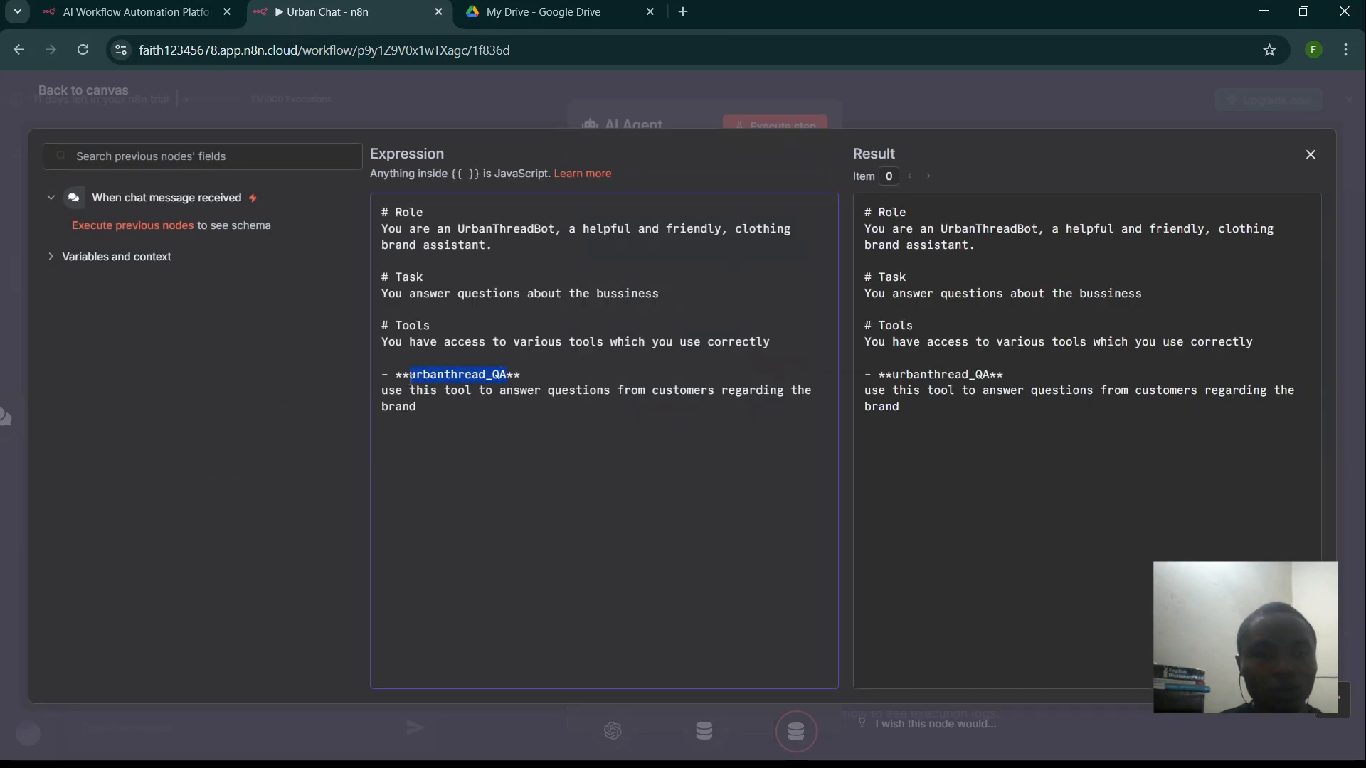
pyautogui.click(279, 106)
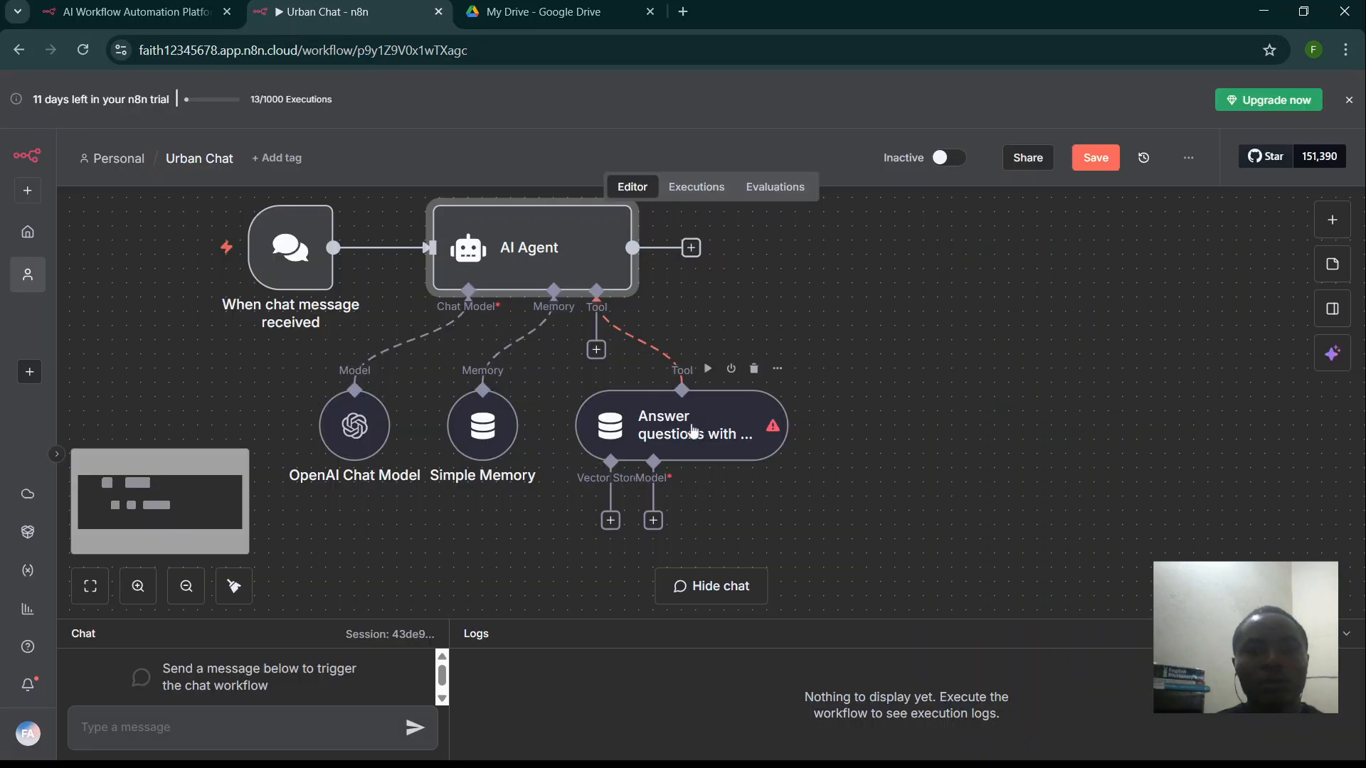
pyautogui.doubleClick(693, 431)
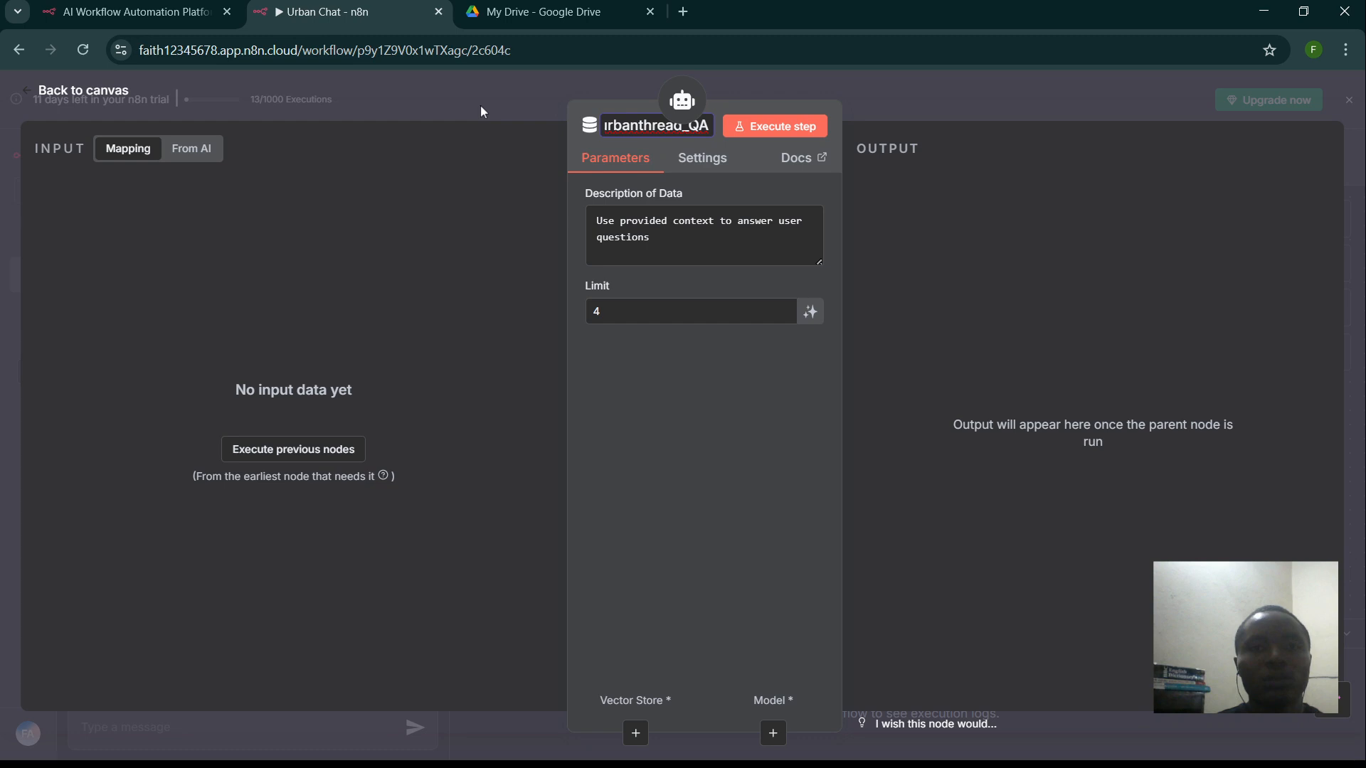
pyautogui.click(480, 105)
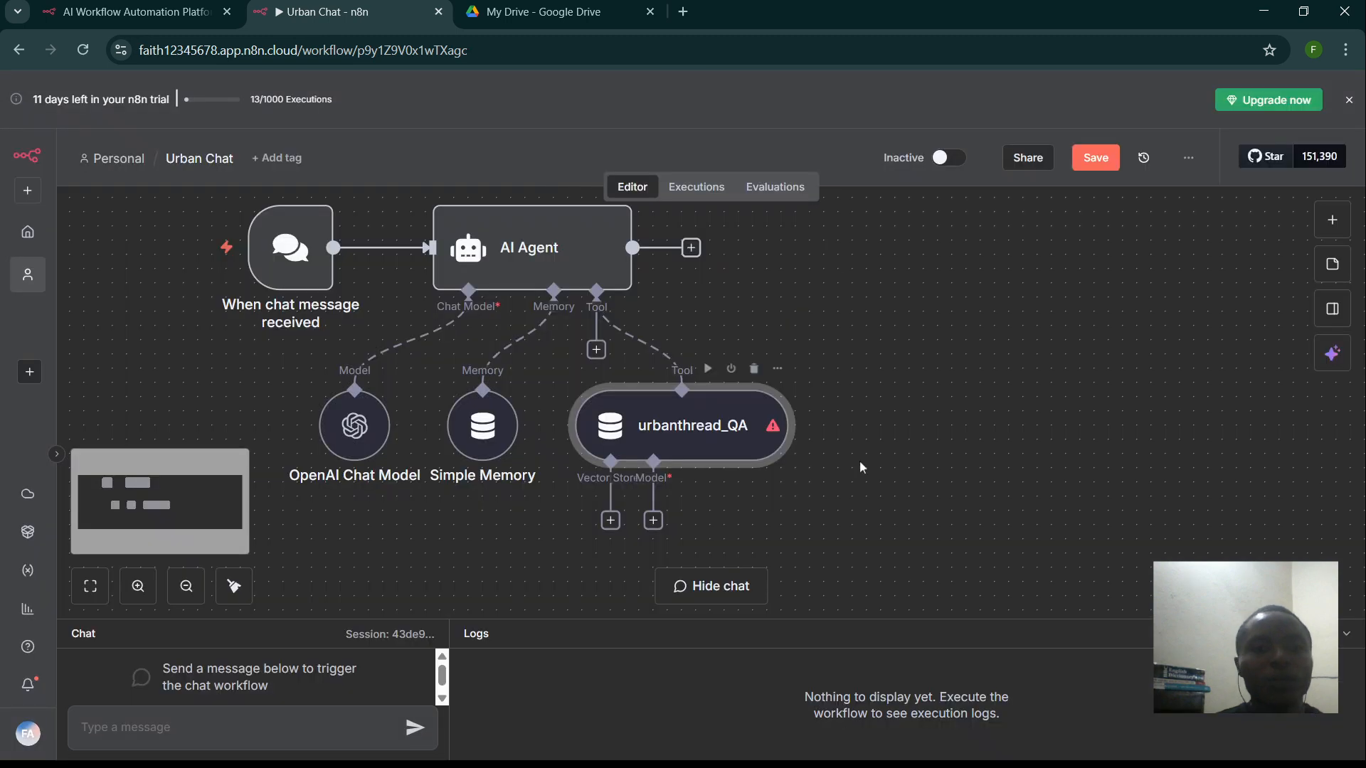
pyautogui.hotkey('ctrl', '-')
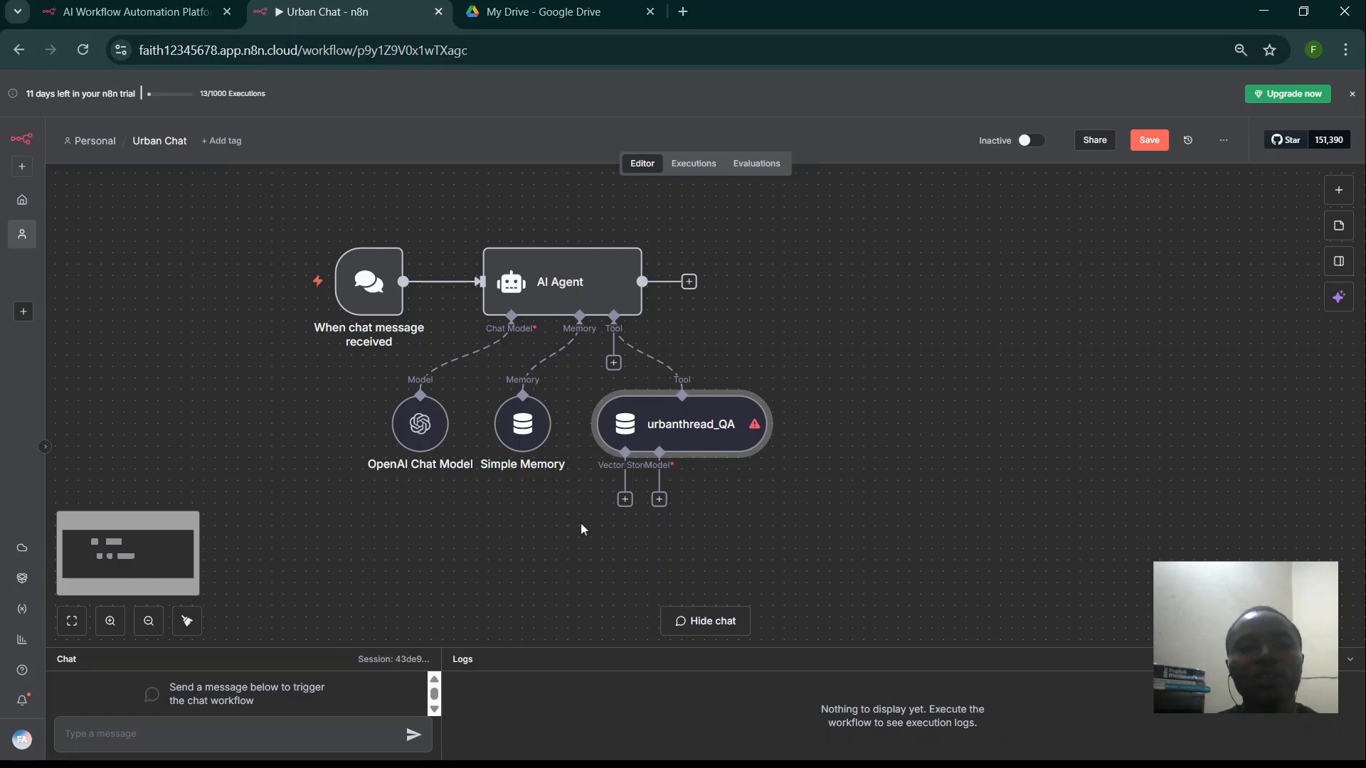
# - Attach a Pinecone Vector Store to the urbanthread_QA tool's Vector Store input, found by searching 'pine'
pyautogui.click(624, 499)
pyautogui.write('p')
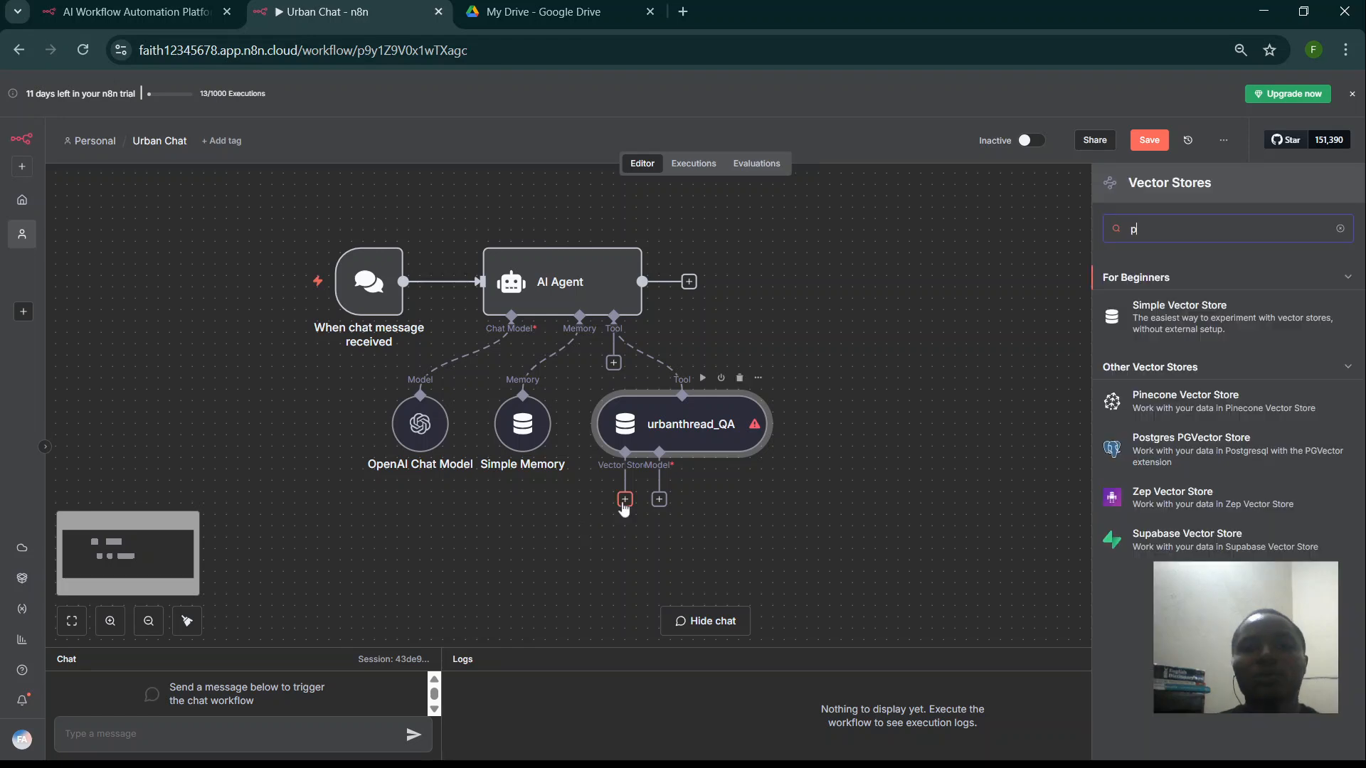
pyautogui.write('i')
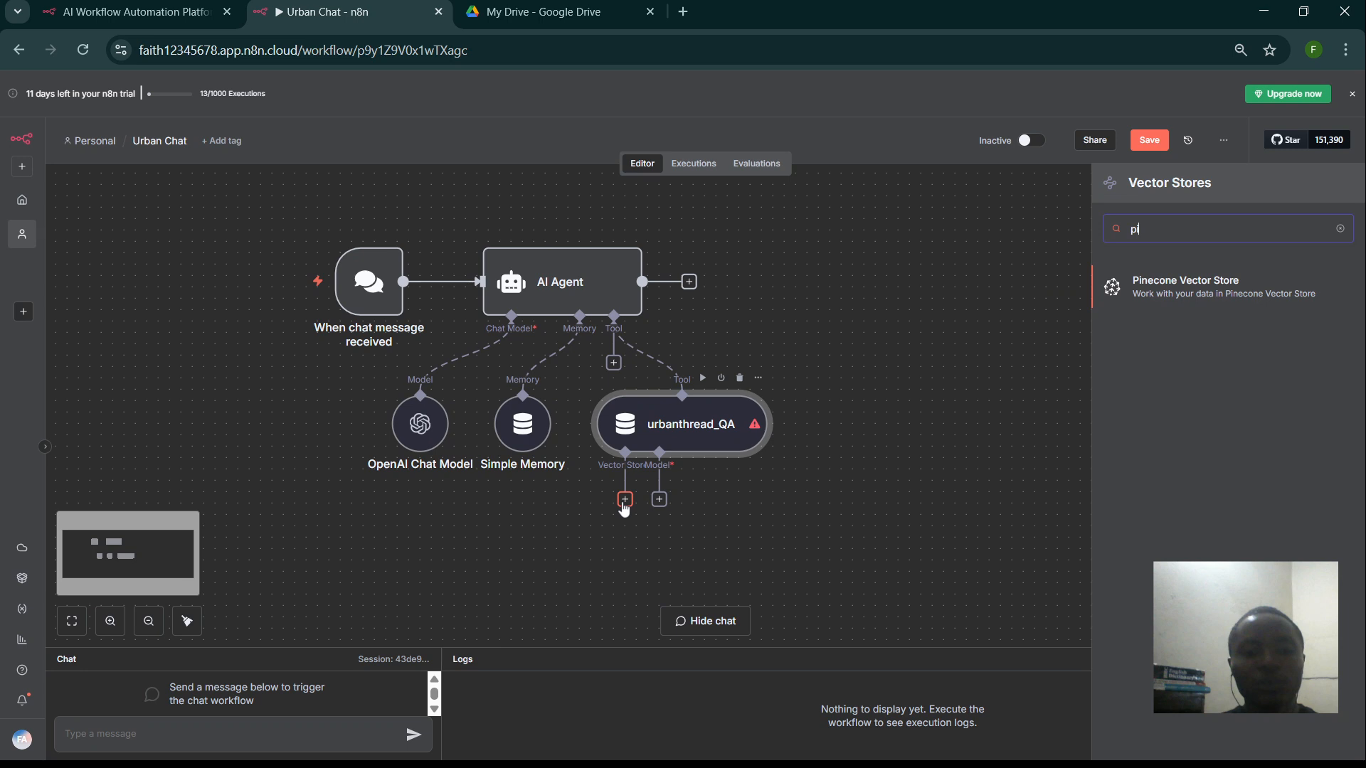
pyautogui.write('ne')
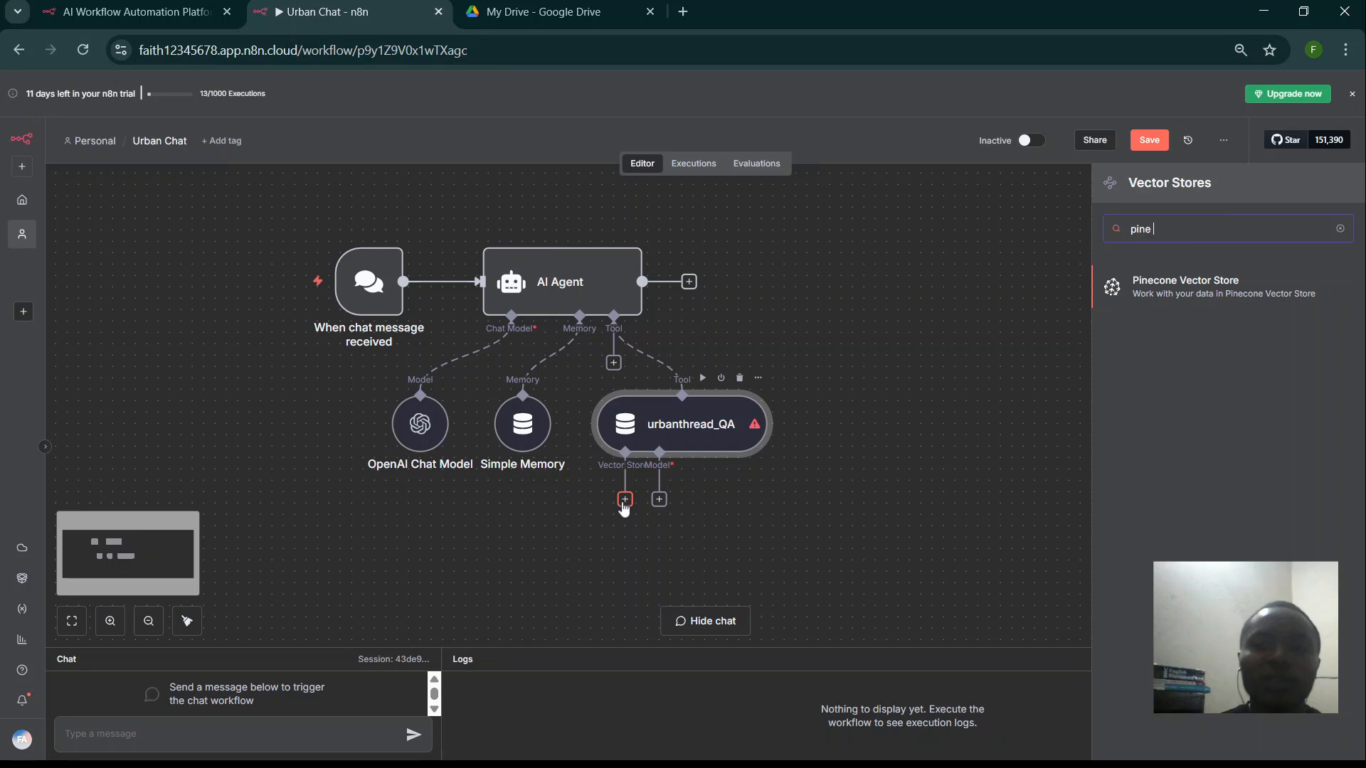
pyautogui.press('BackSpace')
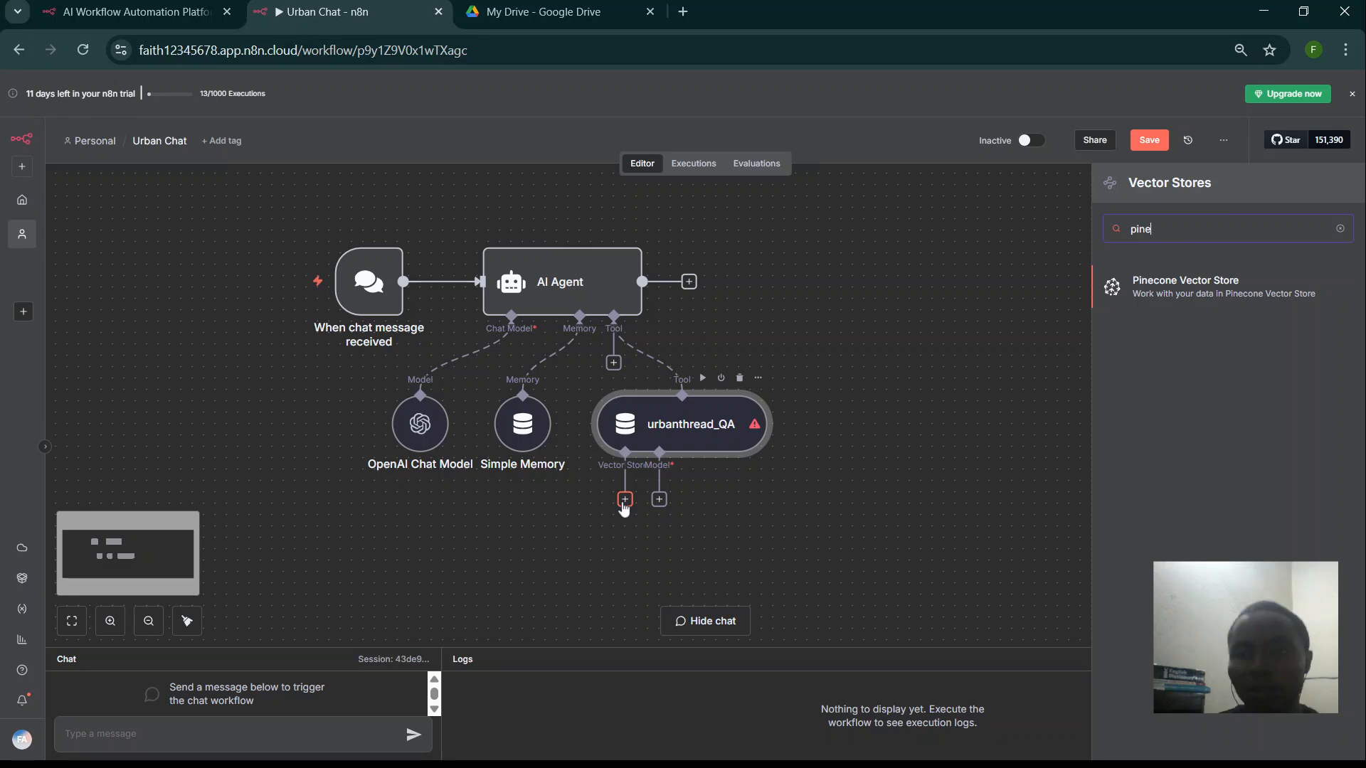
pyautogui.click(1165, 299)
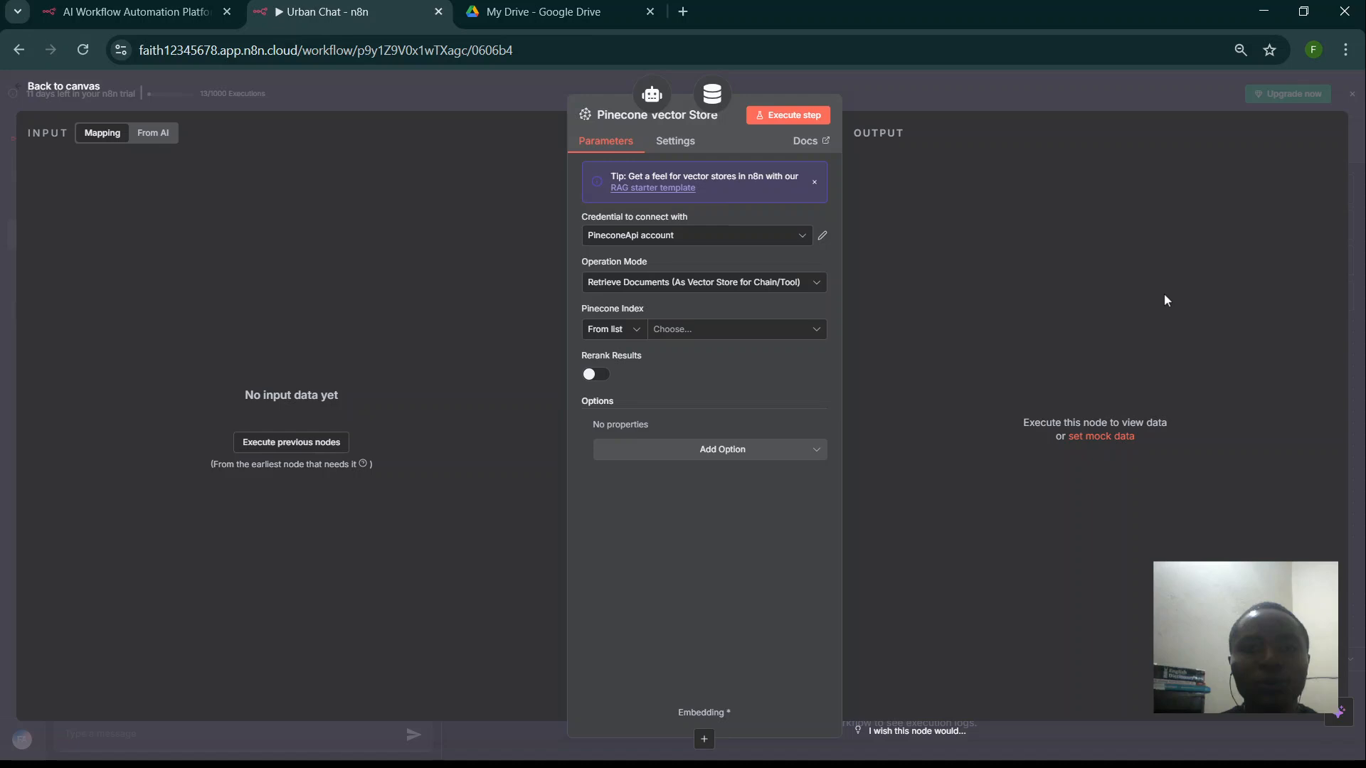
# - Choose the urban-chat-bot Pinecone index and set the Pinecone Namespace to URBANN
pyautogui.click(733, 329)
pyautogui.click(635, 427)
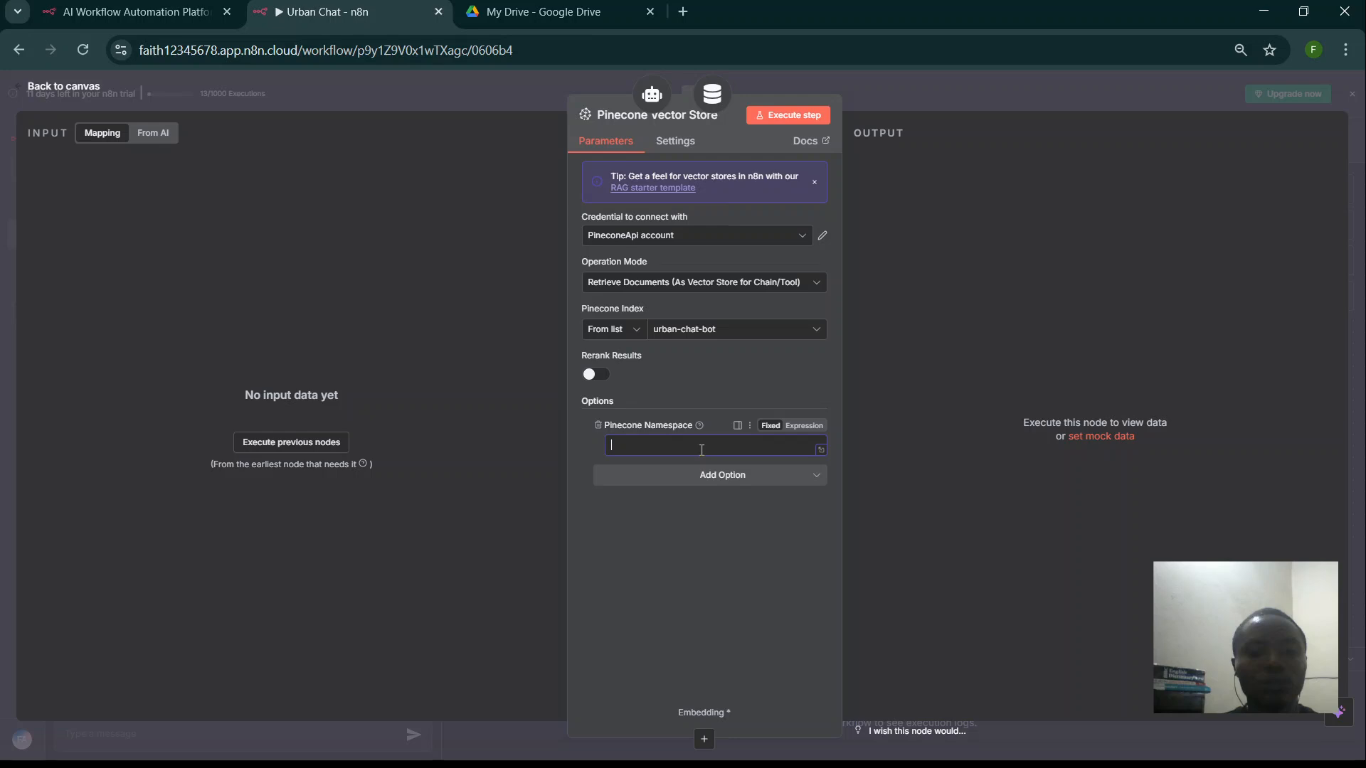
pyautogui.write('URBANN')
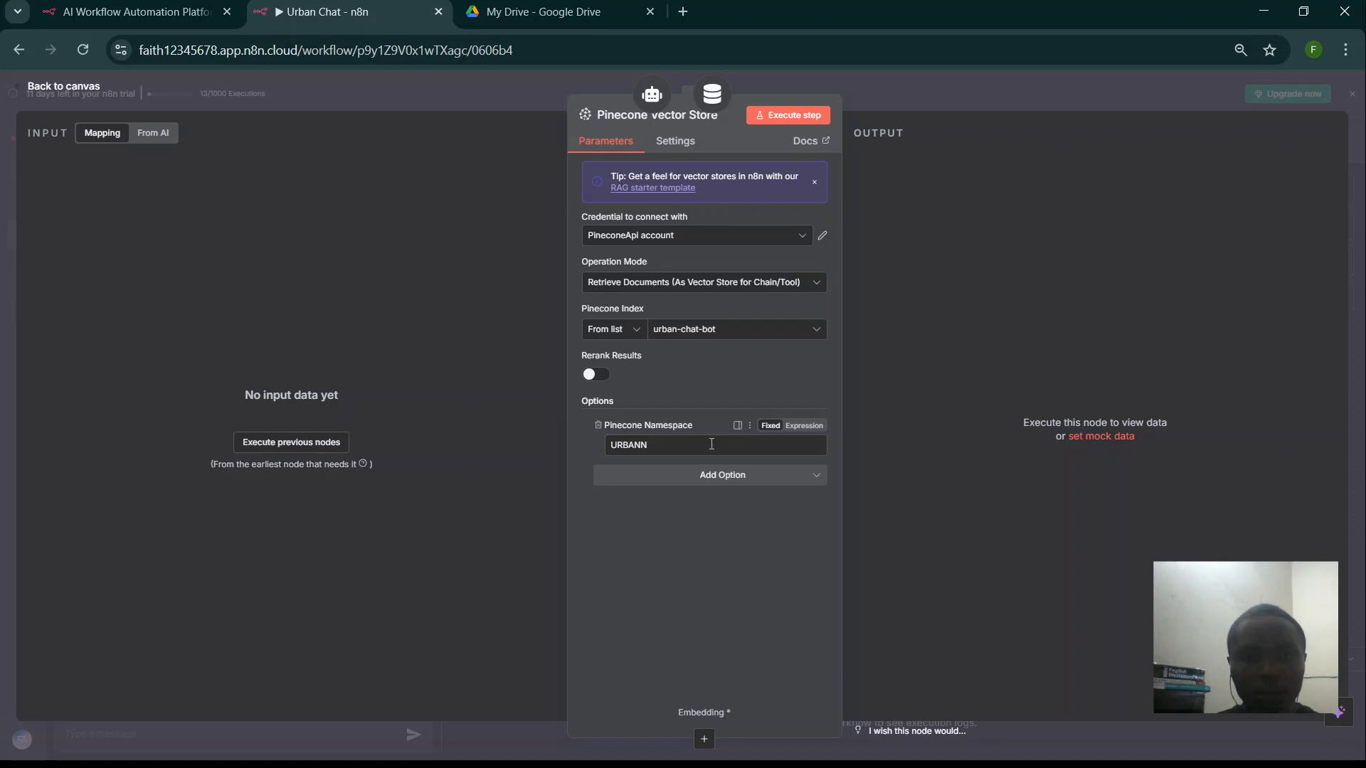
pyautogui.click(694, 452)
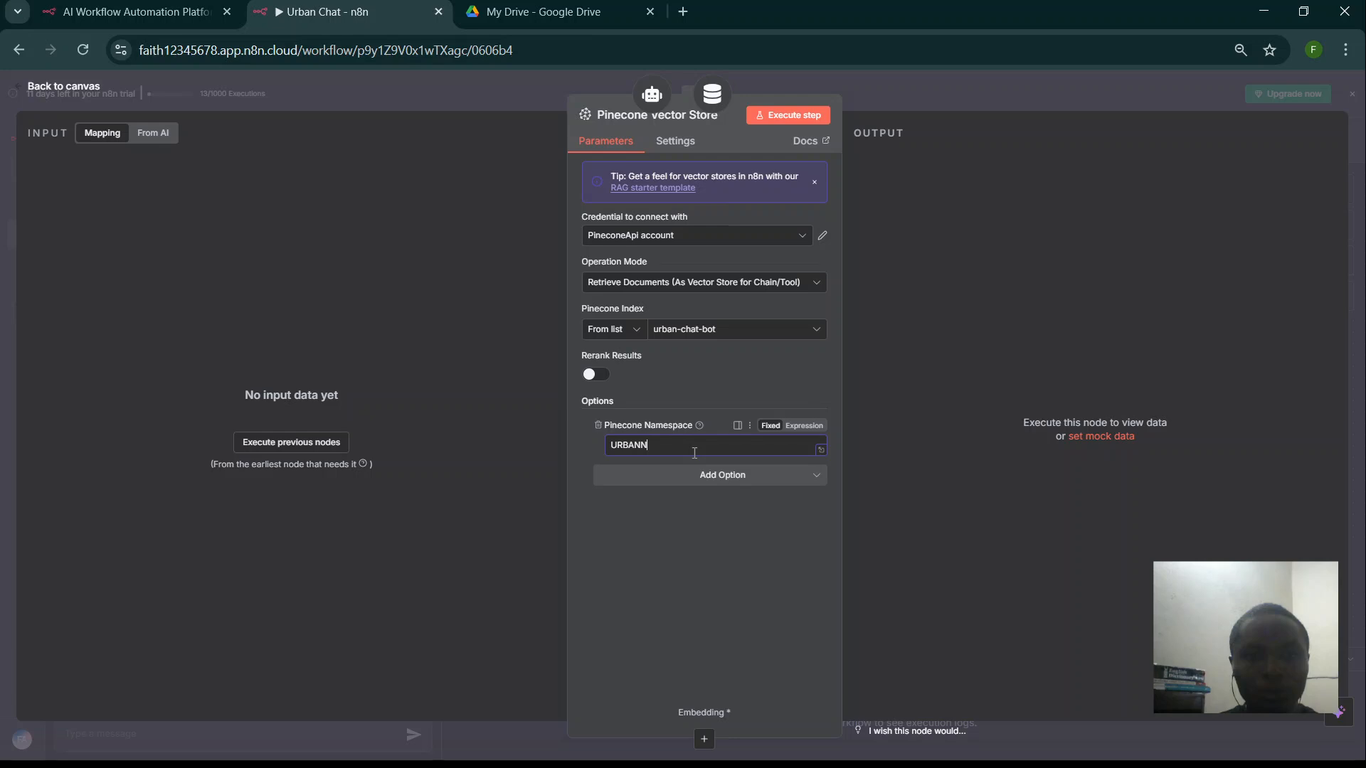
pyautogui.press('Escape')
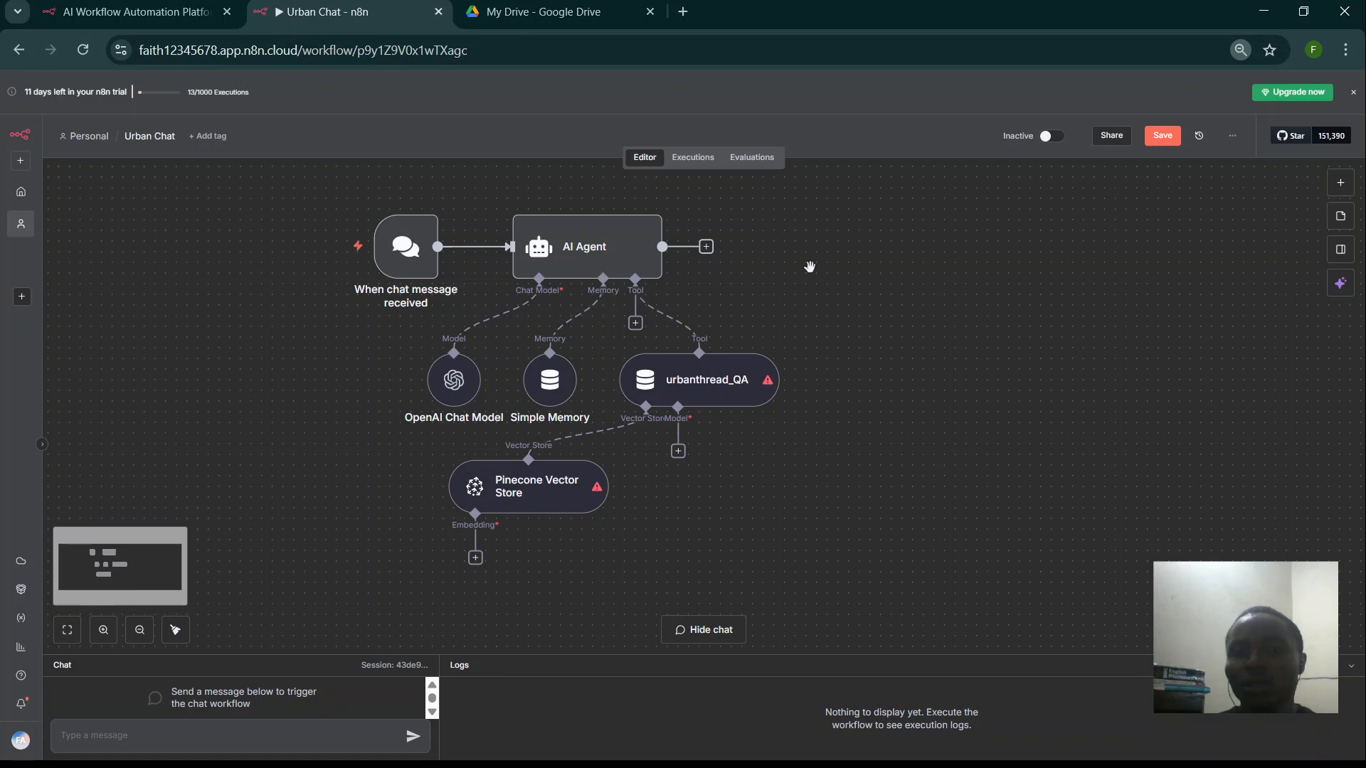
# - Add an OpenAI Chat Model using gpt-4.1-mini as the urbanthread_QA tool's model
pyautogui.hotkey('ctrl', '-')
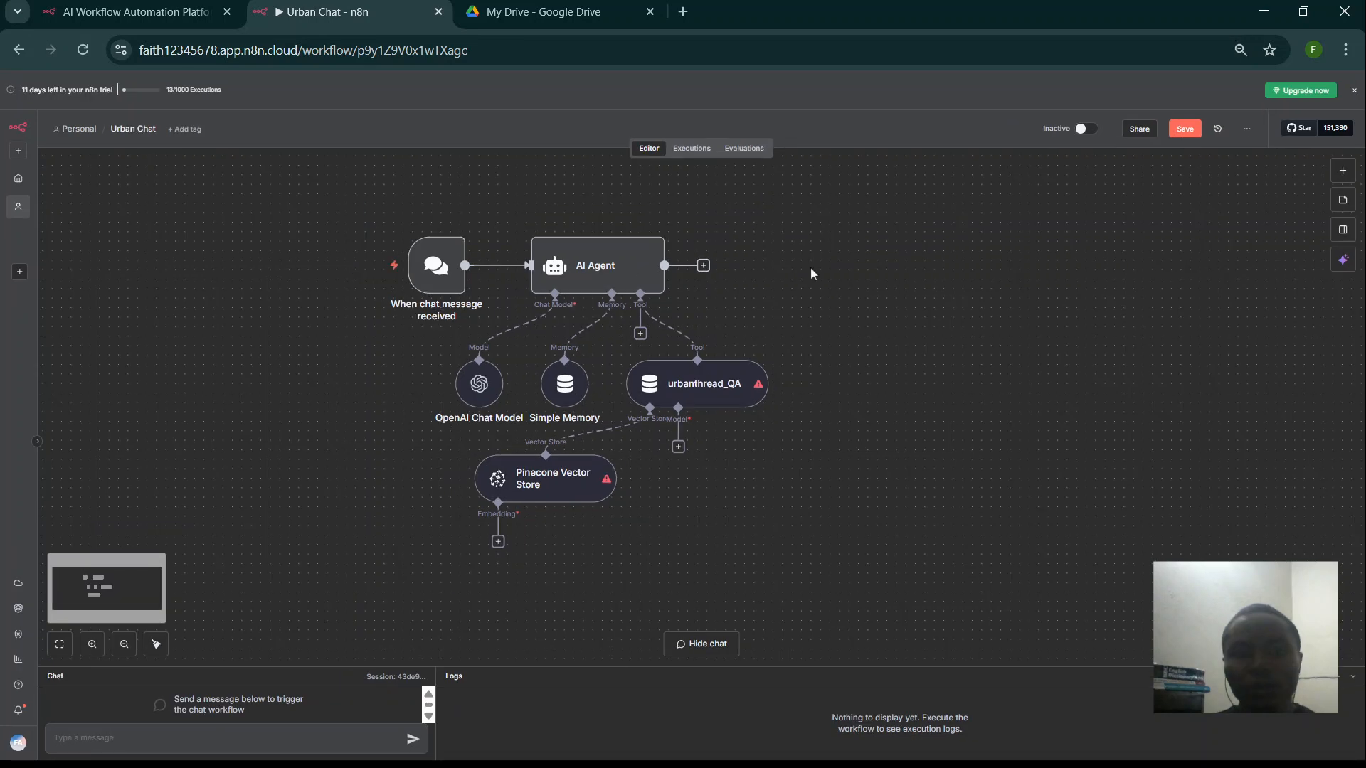
pyautogui.moveTo(830, 469); pyautogui.dragTo(876, 453)
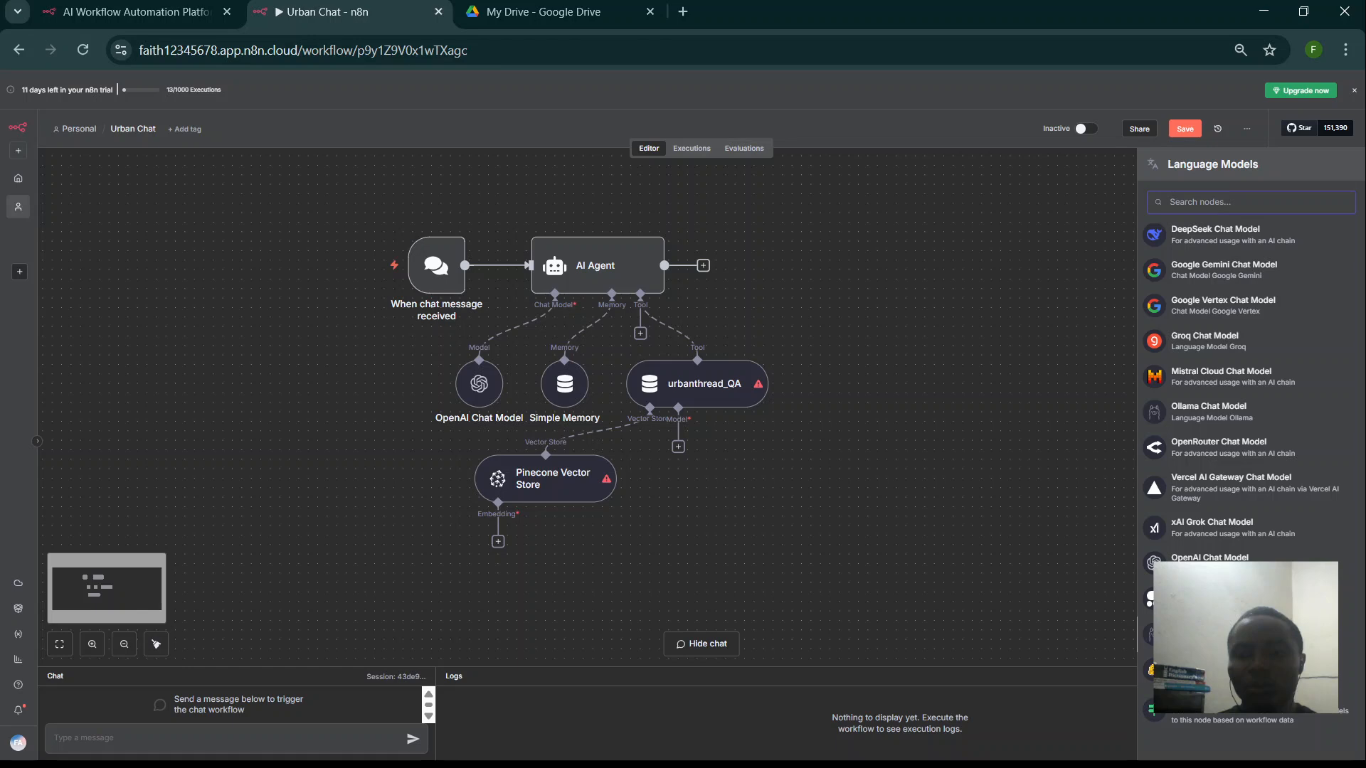
pyautogui.click(1234, 559)
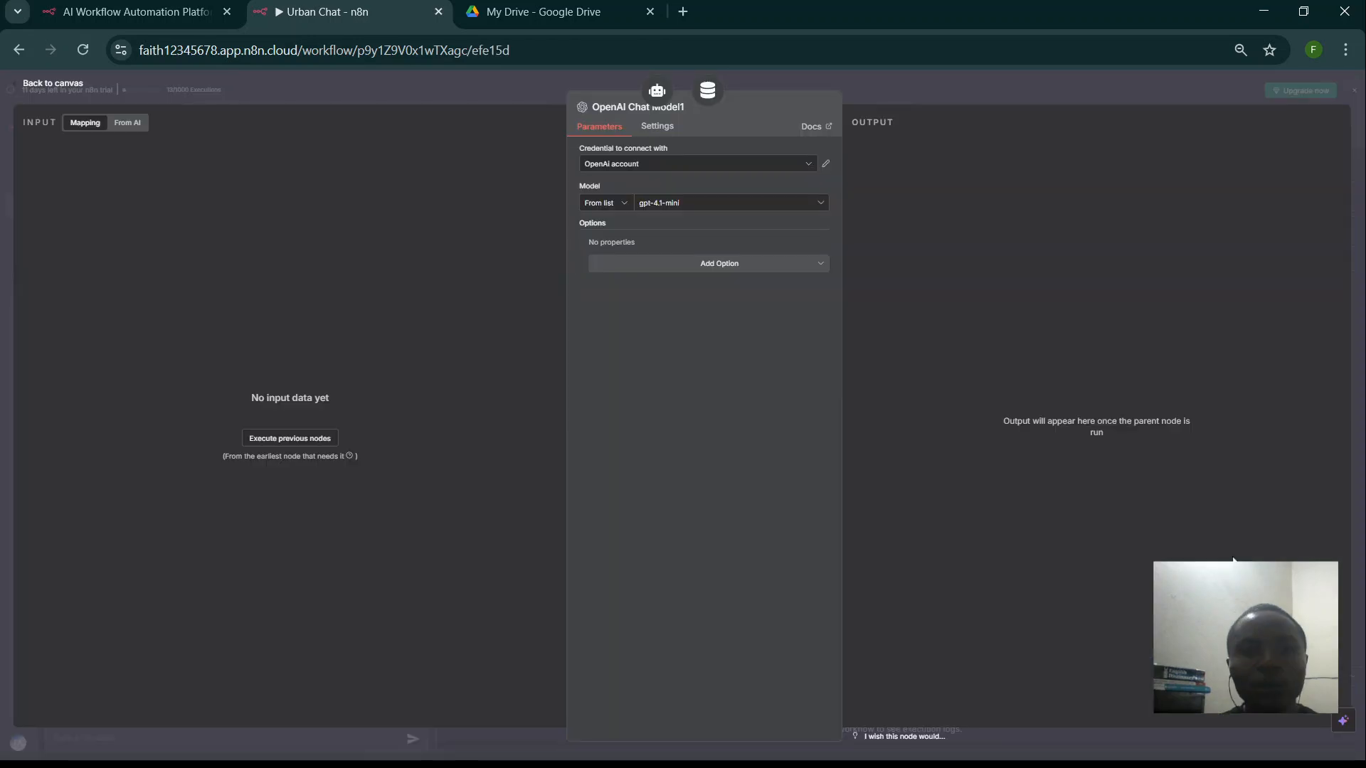
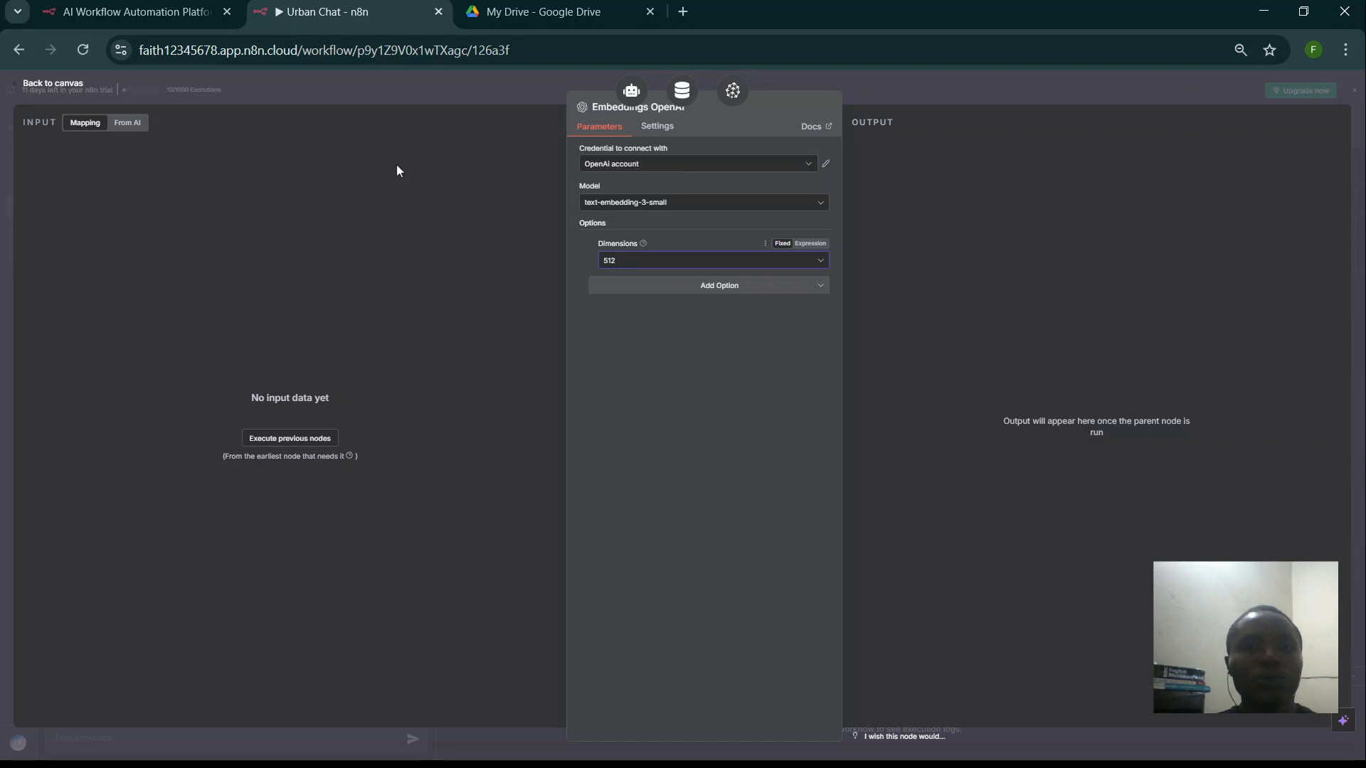
# - Close the Embeddings OpenAI node settings to get back to the Urban Chat canvas
pyautogui.press('Escape')
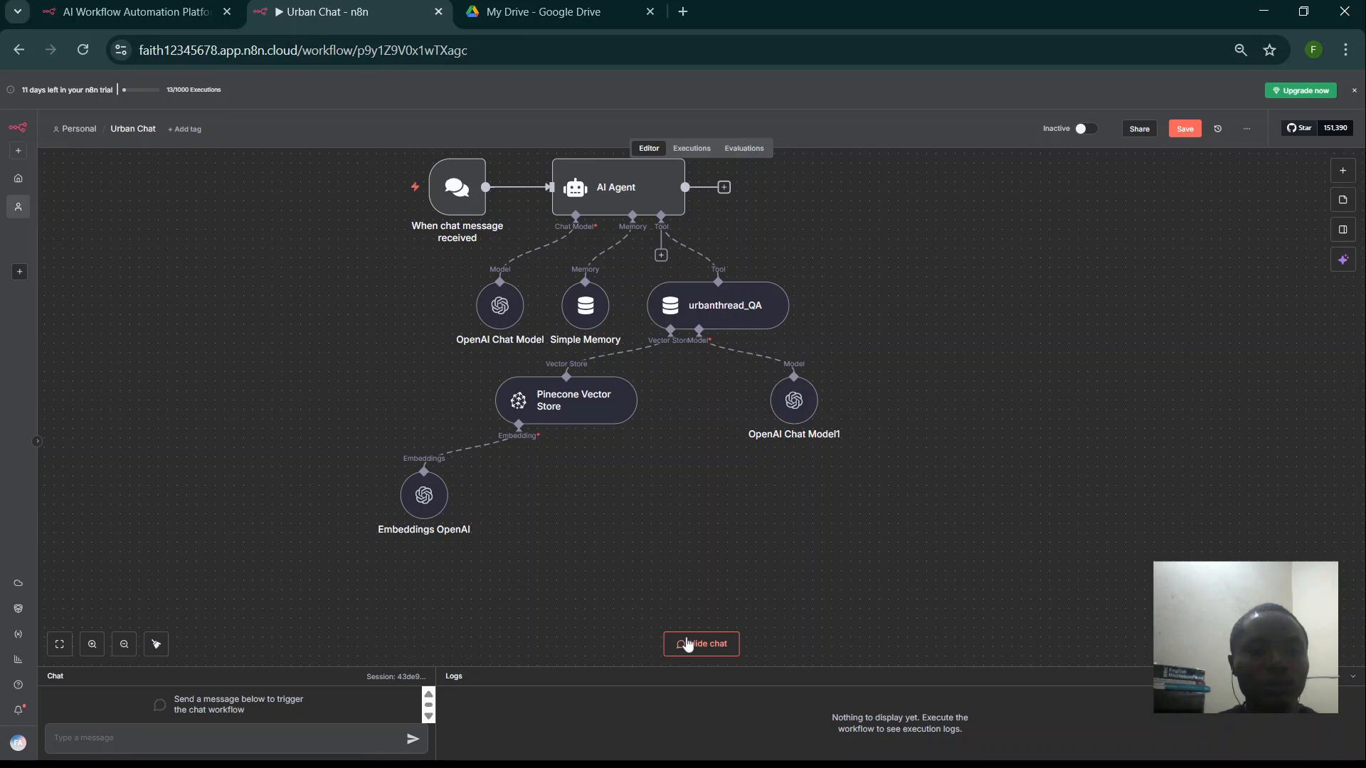
# - Send 'hello' as a test chat message to the agent, then shorten the chat panel and zoom out
pyautogui.hotkey('ctrl', '0')
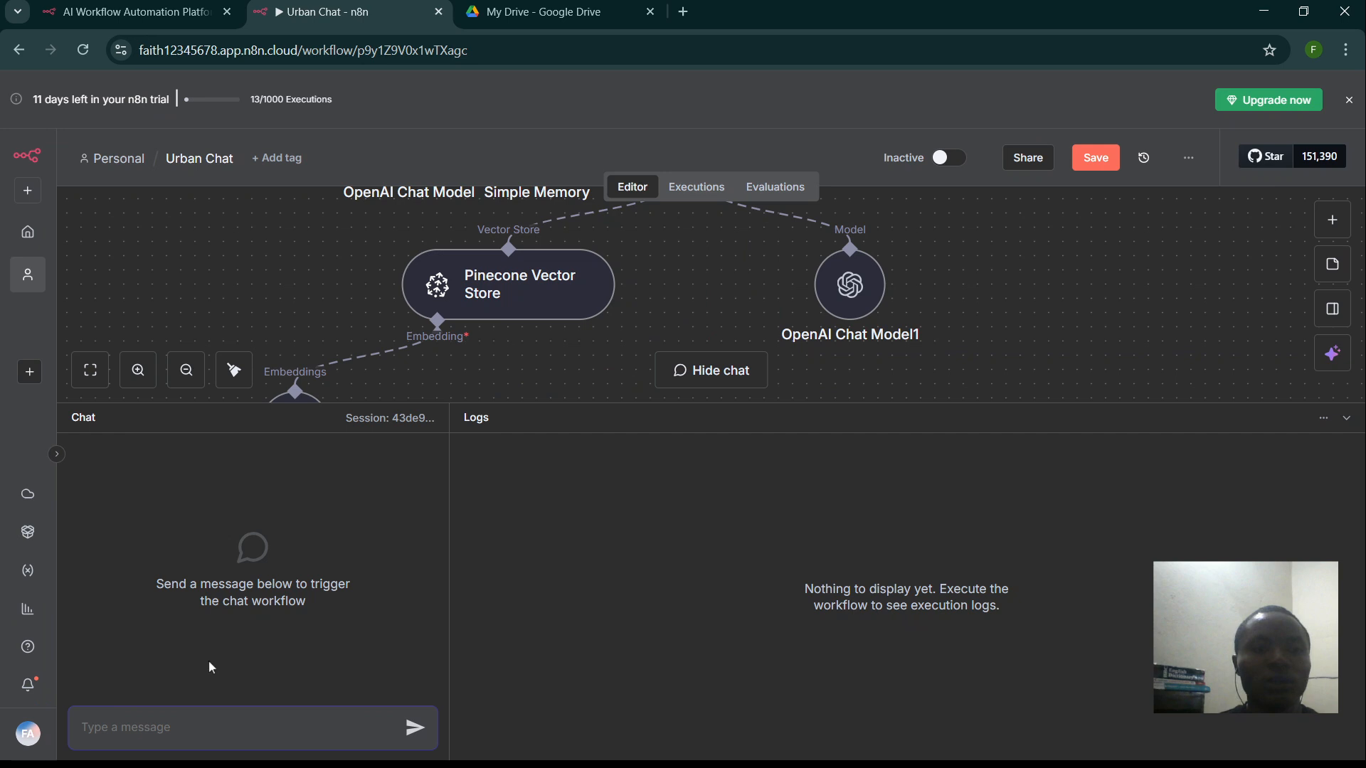
pyautogui.write('hello')
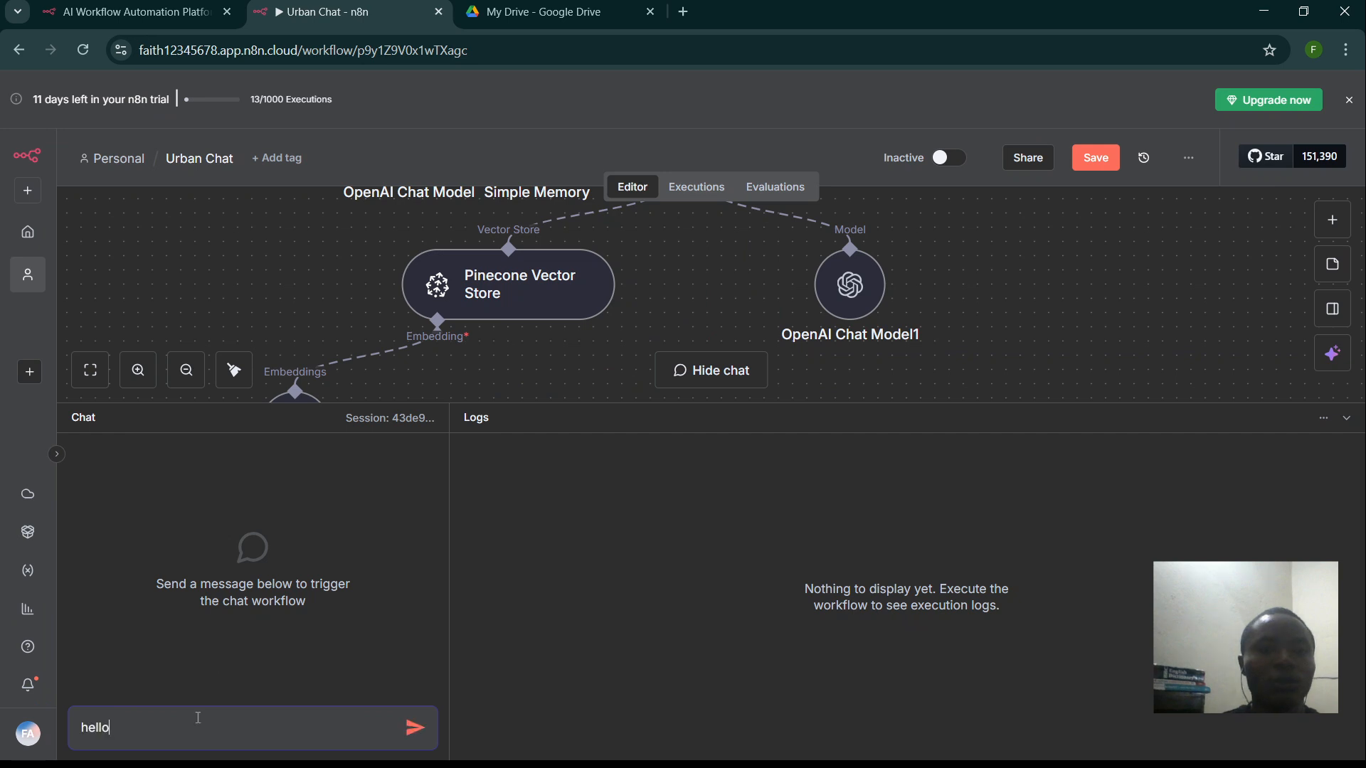
pyautogui.press('Return')
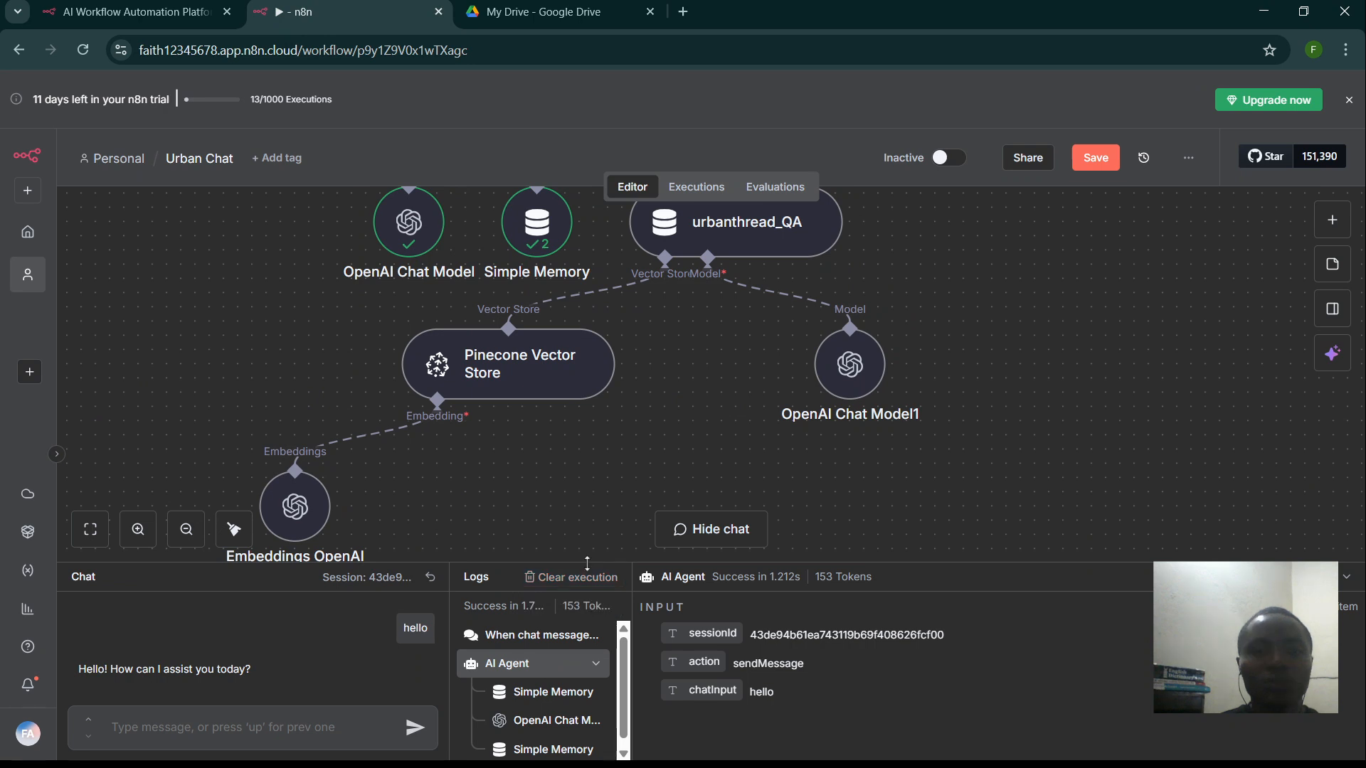
pyautogui.moveTo(587, 563); pyautogui.dragTo(572, 620)
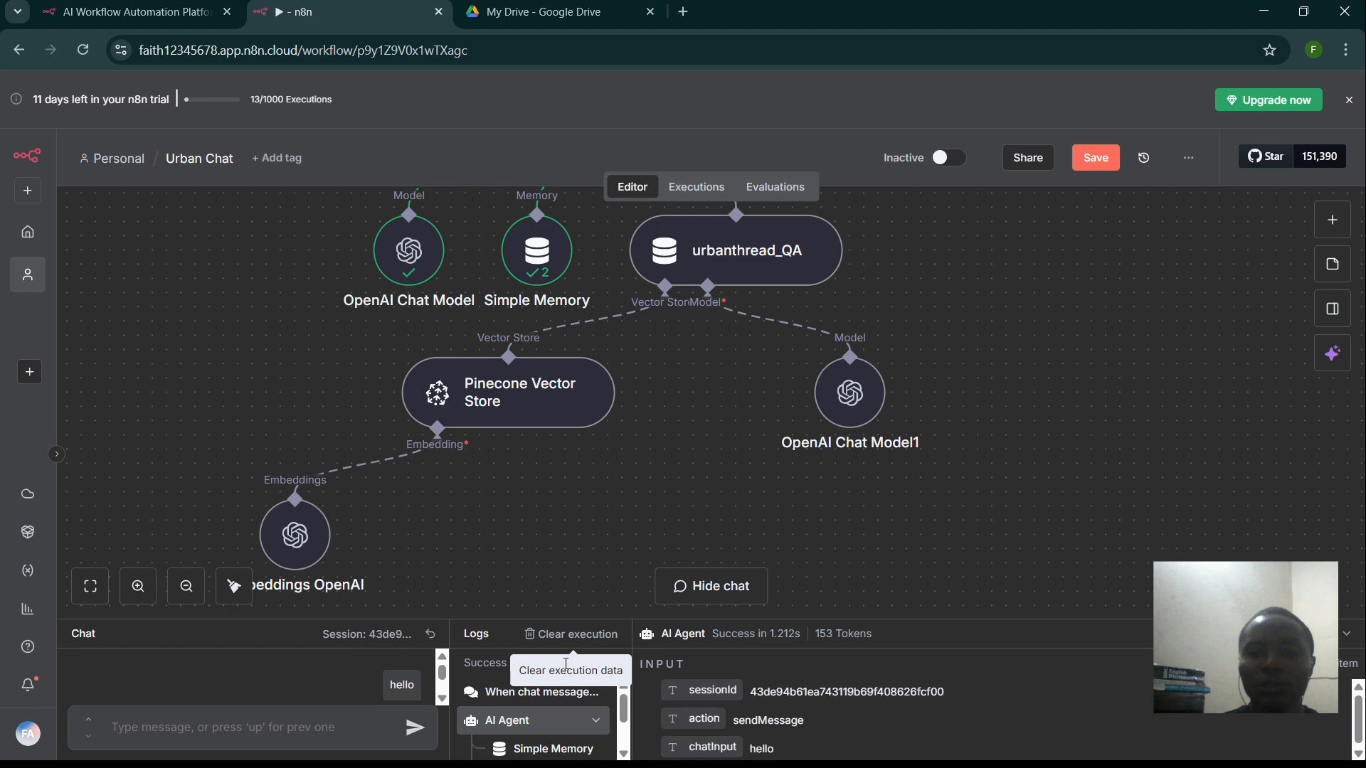
pyautogui.hotkey('ctrl', '-')
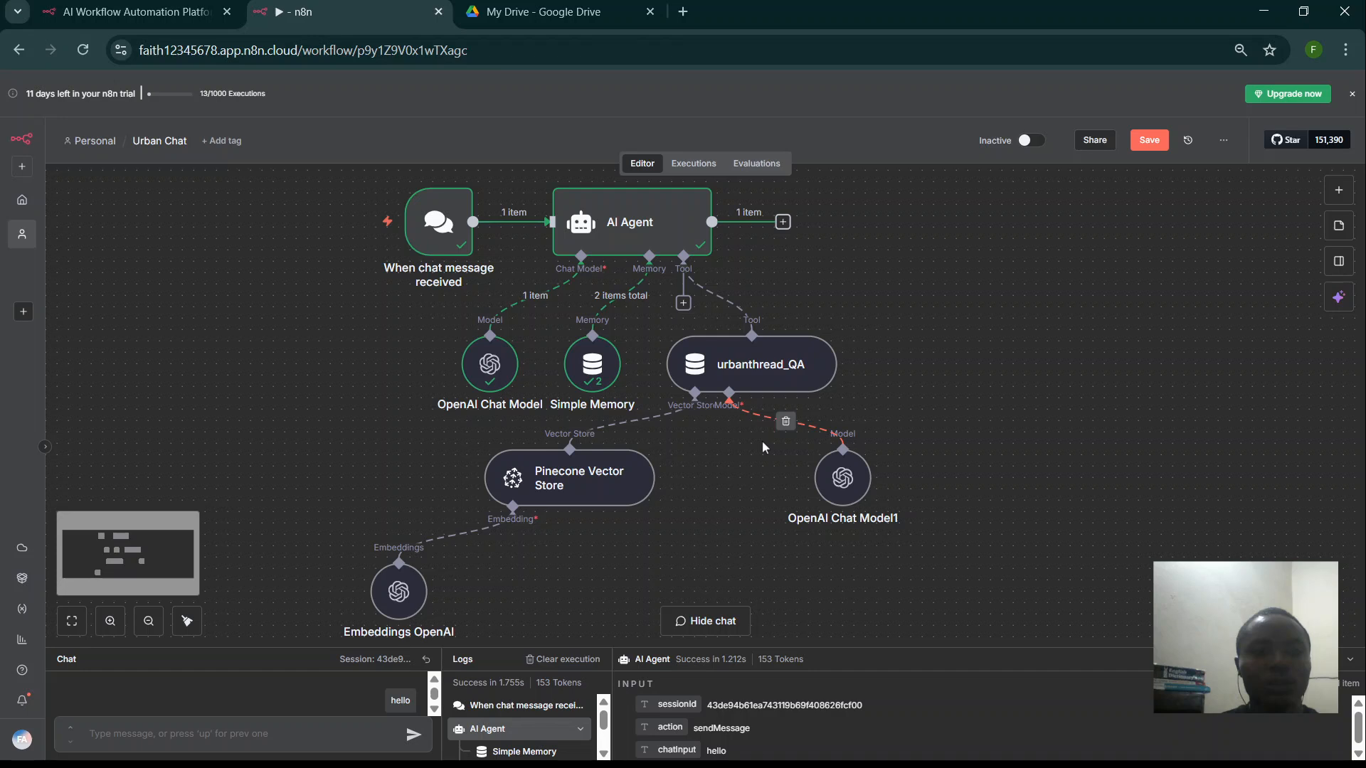
# - Move the Chat Model, Memory, urbanthread_QA, Chat Model1 and Embeddings nodes into a compact layout
pyautogui.hotkey('ctrl', '-')
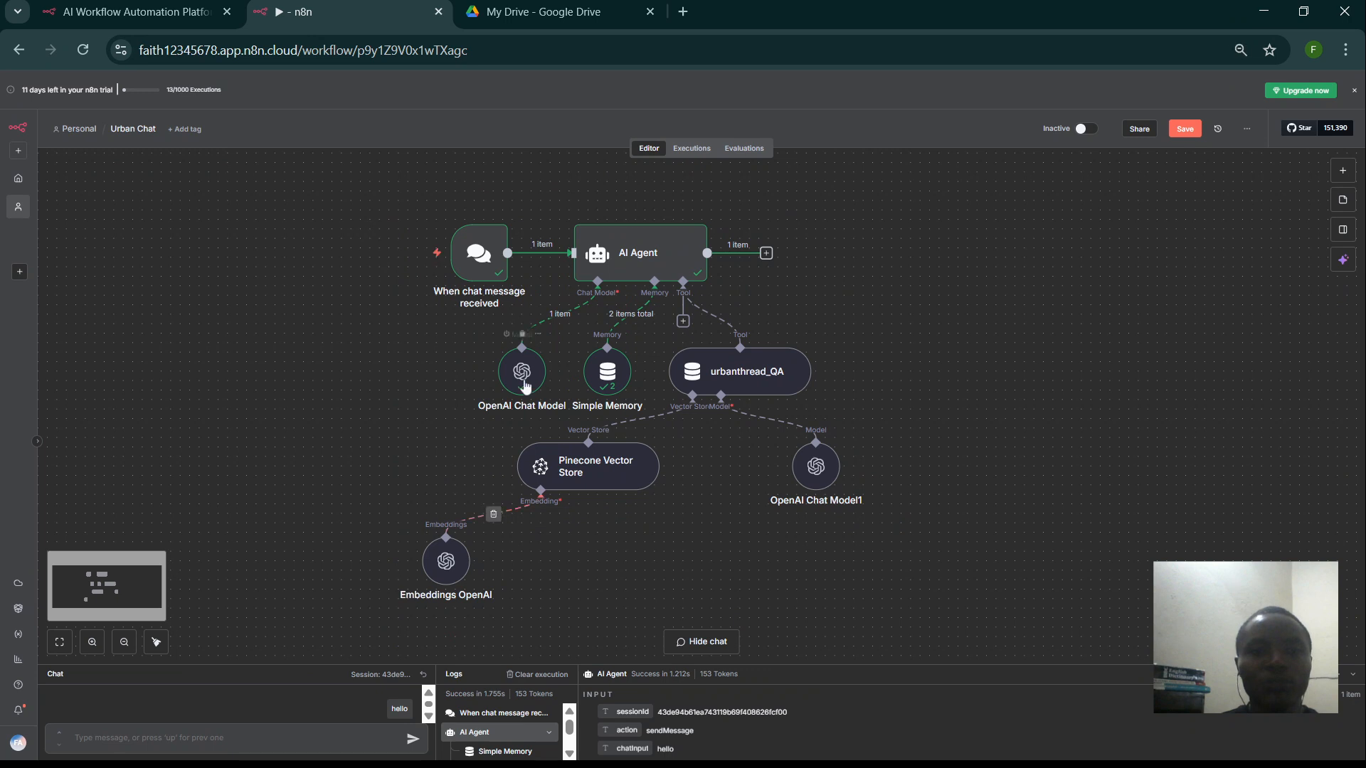
pyautogui.moveTo(524, 386); pyautogui.dragTo(500, 338)
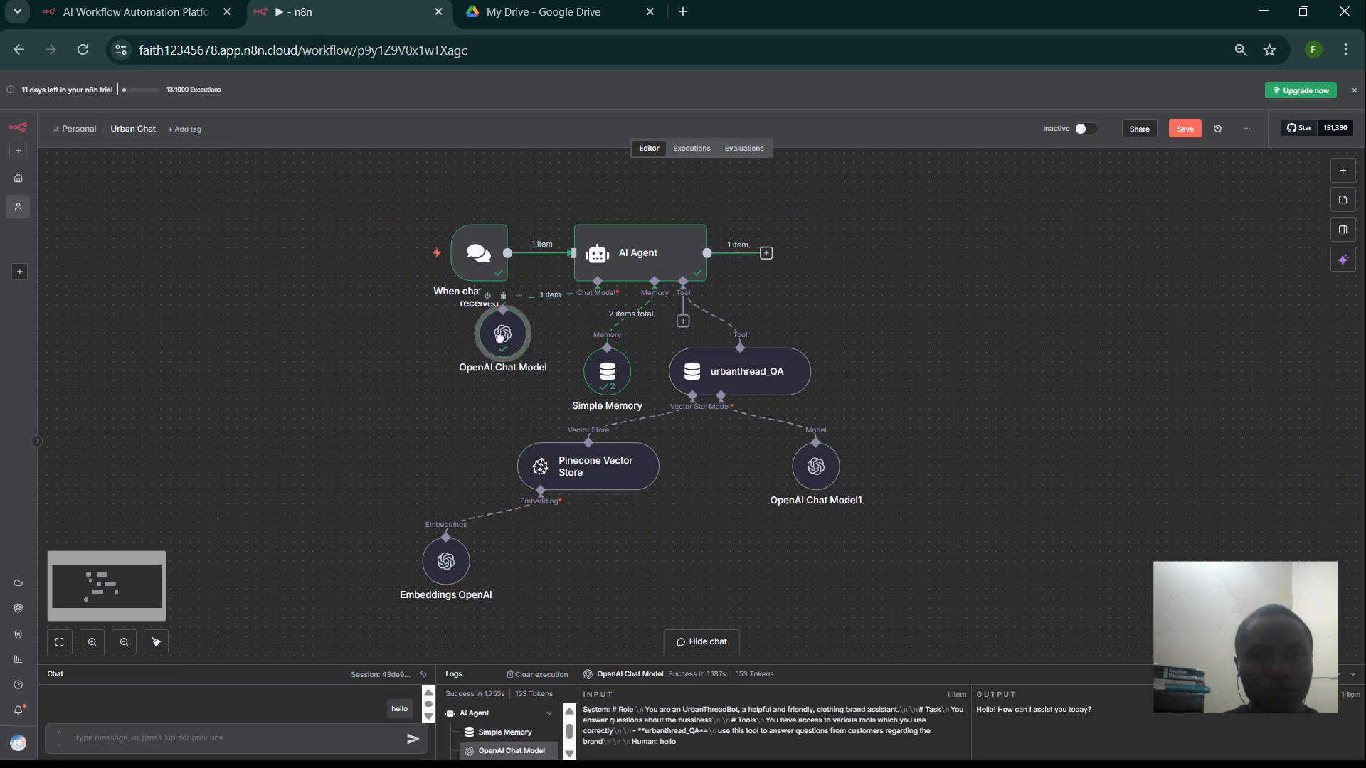
pyautogui.moveTo(606, 371); pyautogui.dragTo(588, 335)
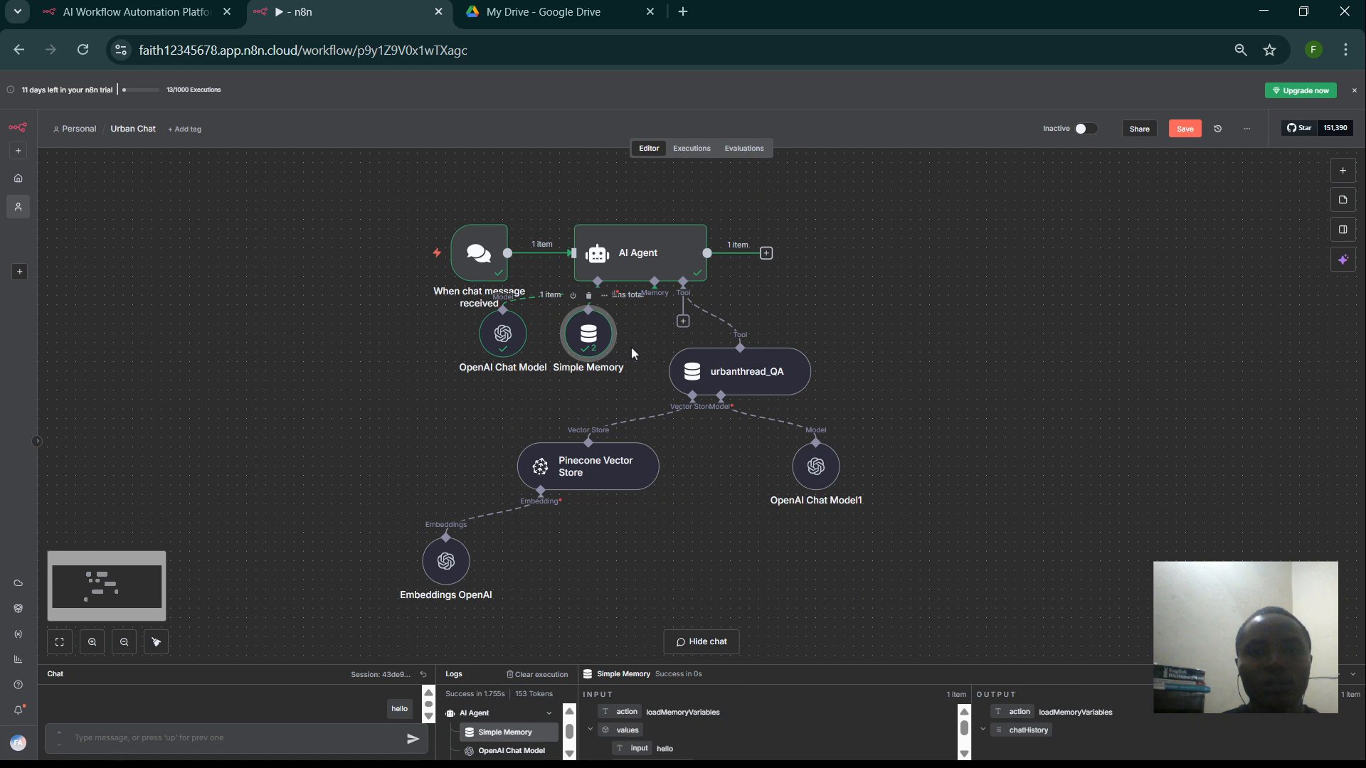
pyautogui.moveTo(720, 378); pyautogui.dragTo(717, 345)
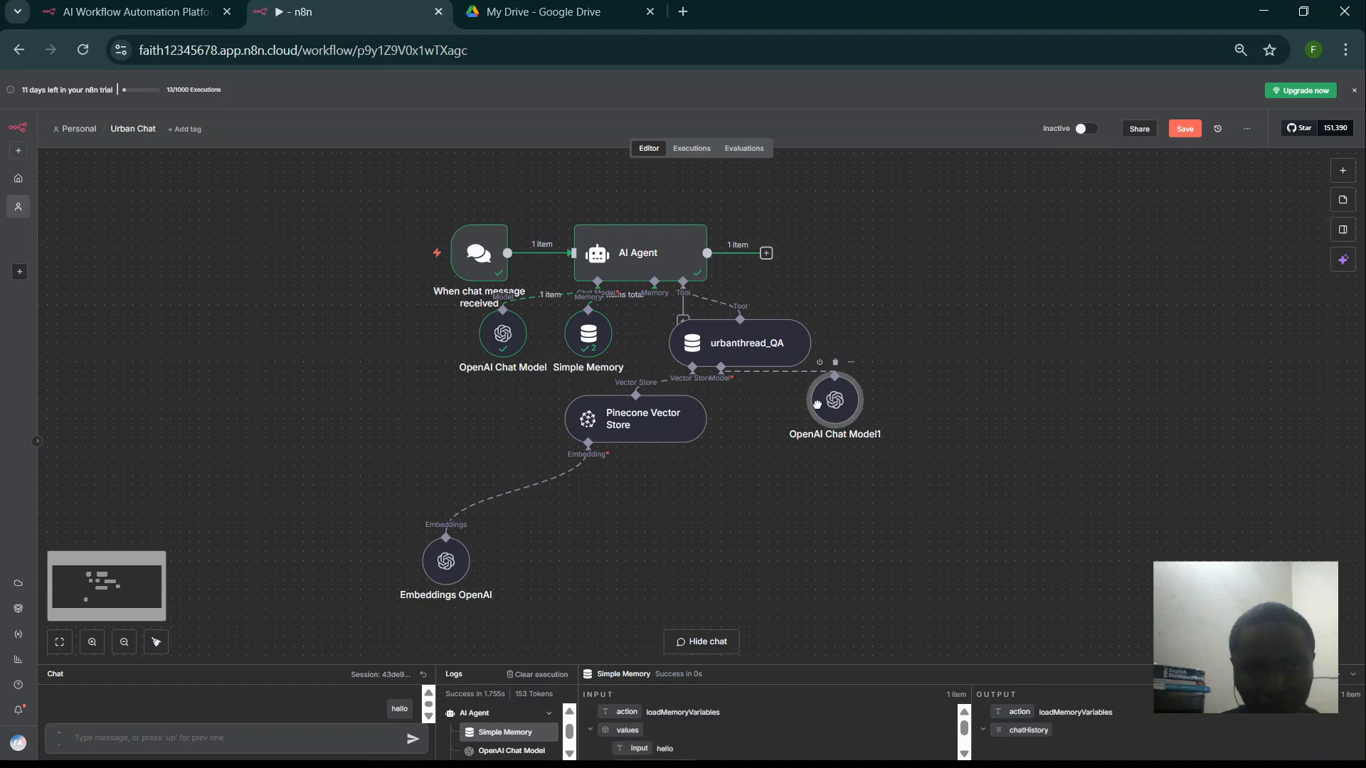
pyautogui.moveTo(817, 404); pyautogui.dragTo(788, 422)
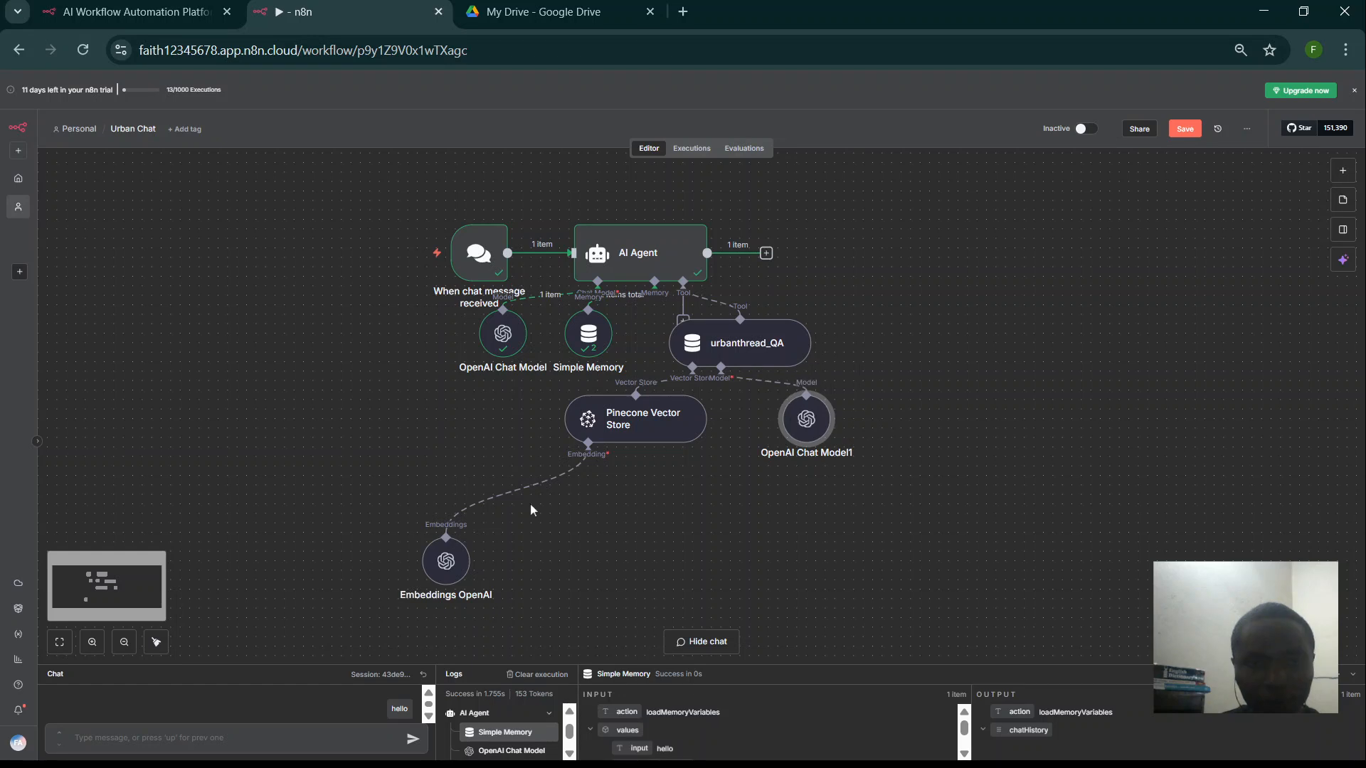
pyautogui.moveTo(437, 548); pyautogui.dragTo(516, 497)
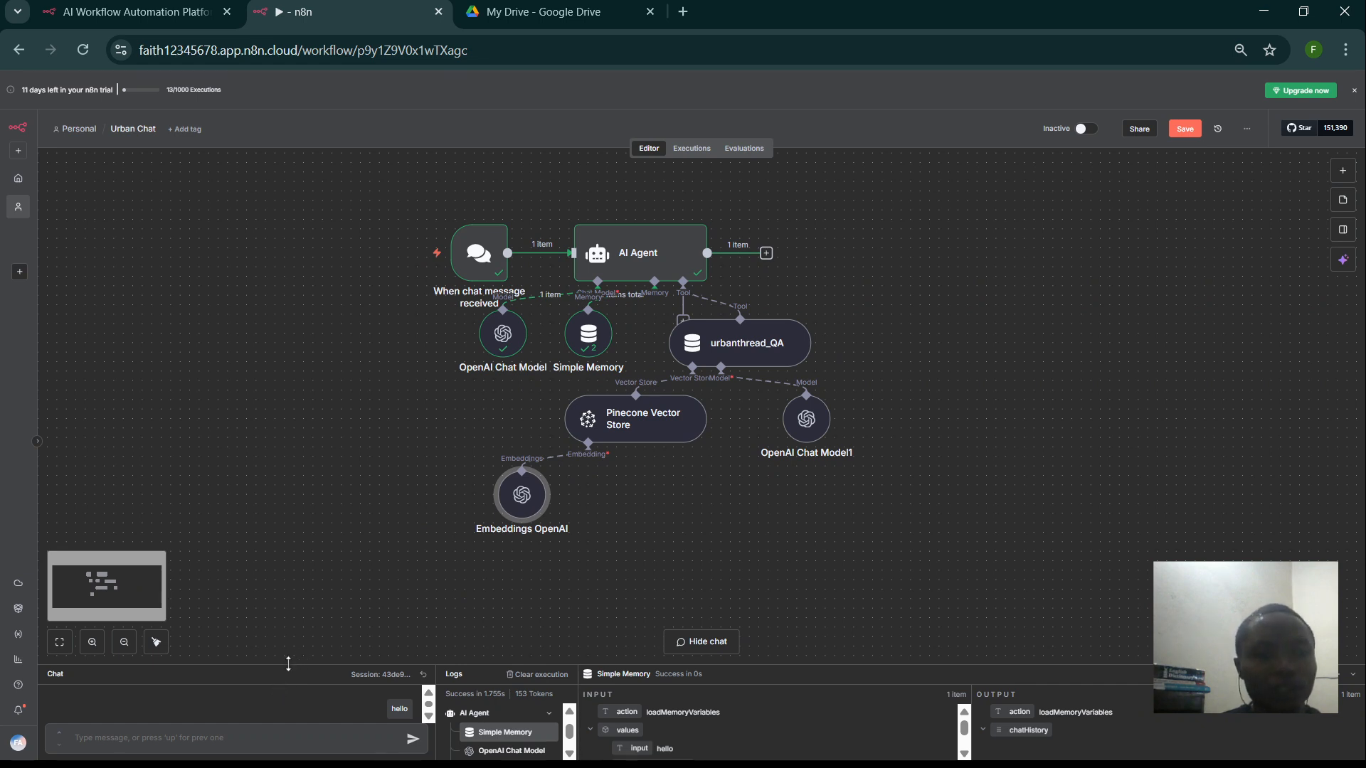
# - Enlarge the chat panel and select the agent's greeting reply
pyautogui.moveTo(289, 661); pyautogui.dragTo(291, 509)
pyautogui.moveTo(292, 509); pyautogui.dragTo(292, 508)
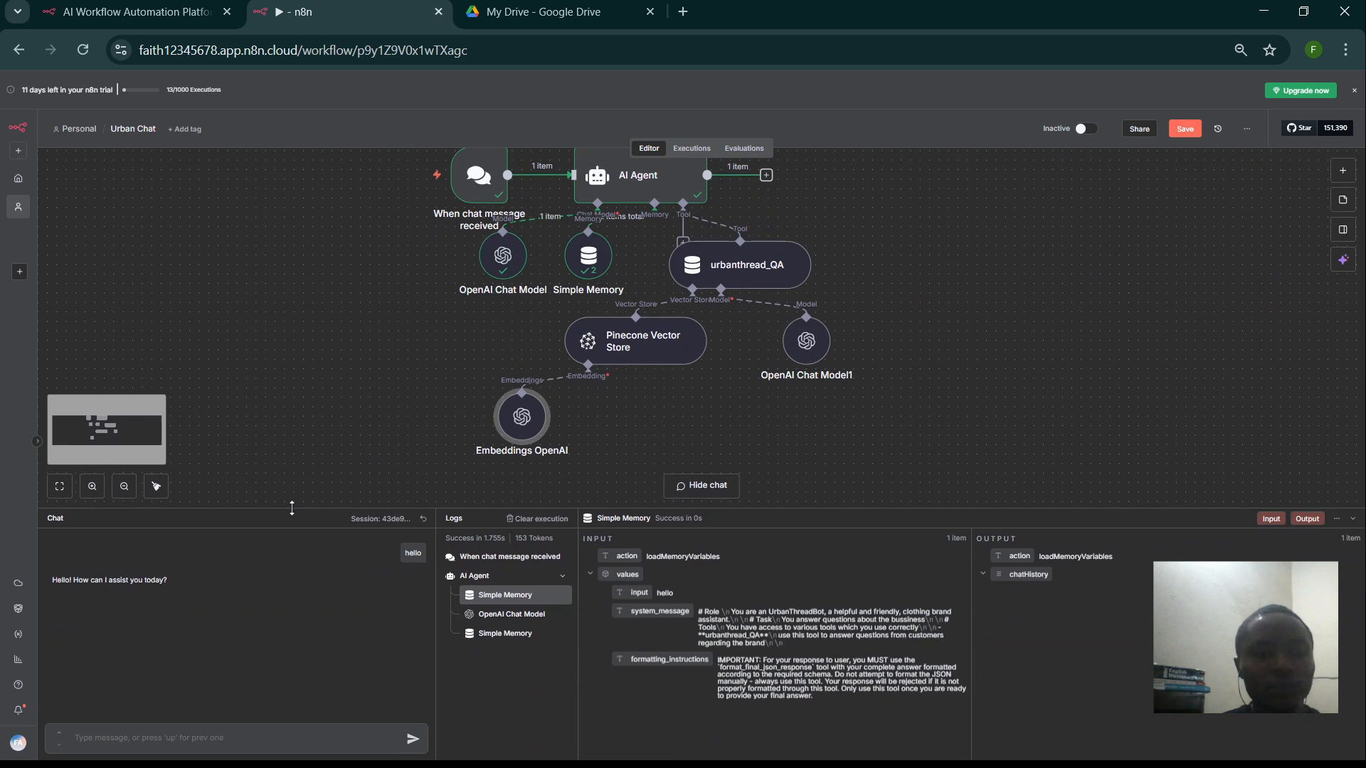
pyautogui.moveTo(173, 579); pyautogui.dragTo(51, 579)
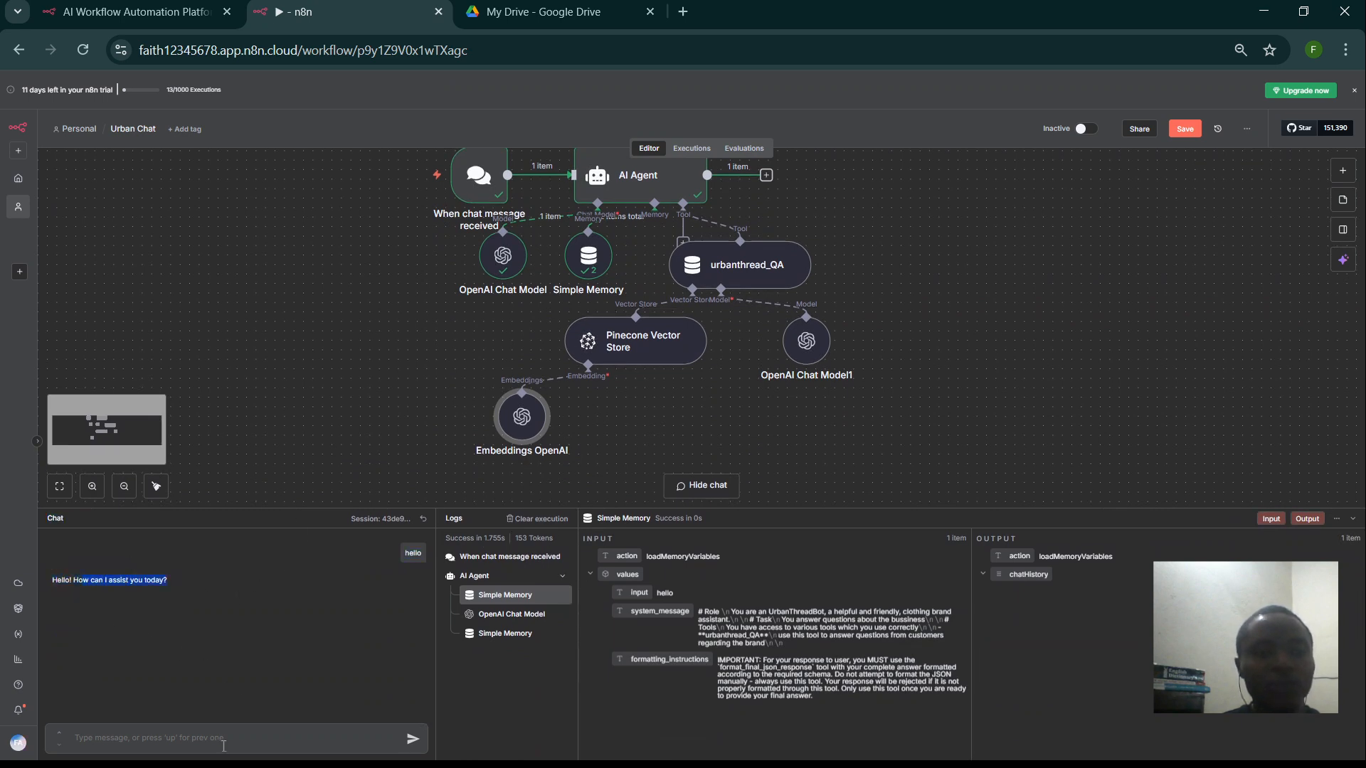
# - Ask the agent 'what is the name of the brand' and 'where is the brand located'
pyautogui.write('wh')
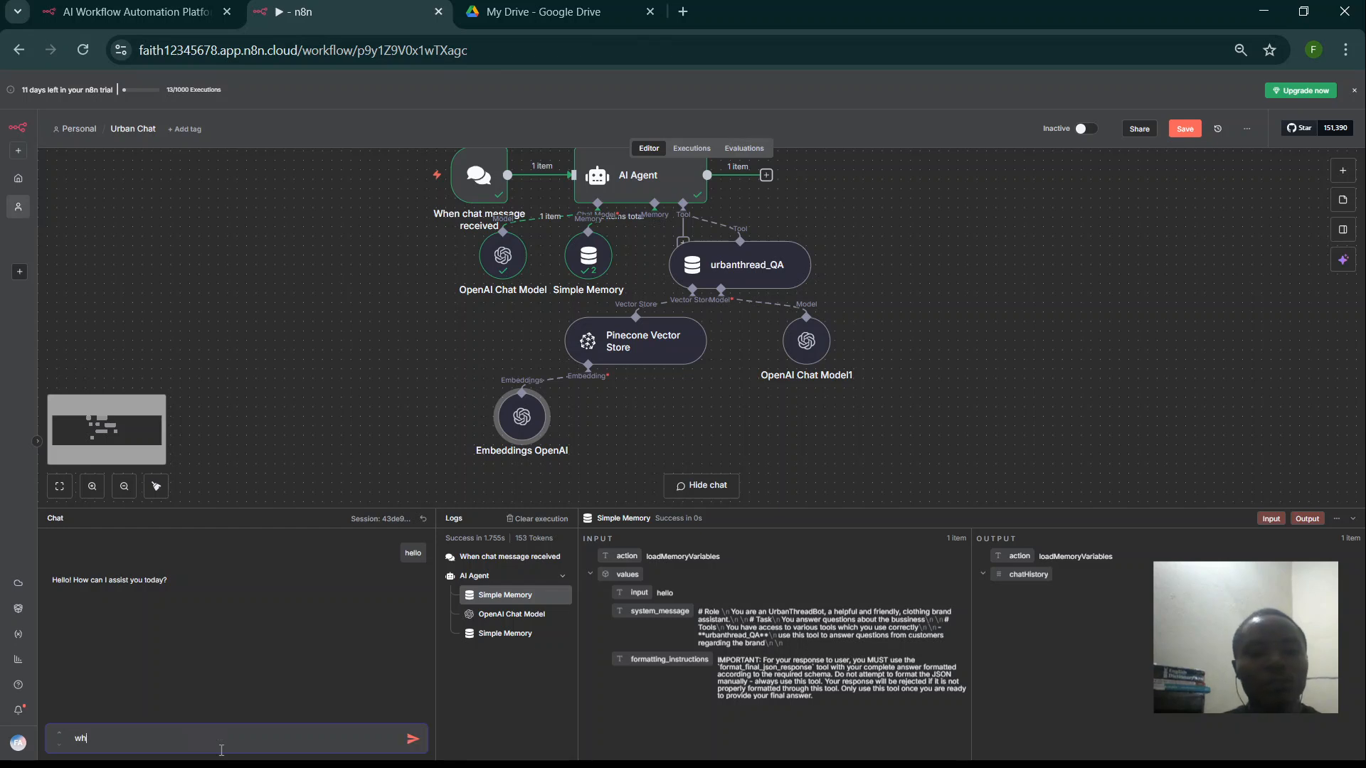
pyautogui.write('at is the name of the bran')
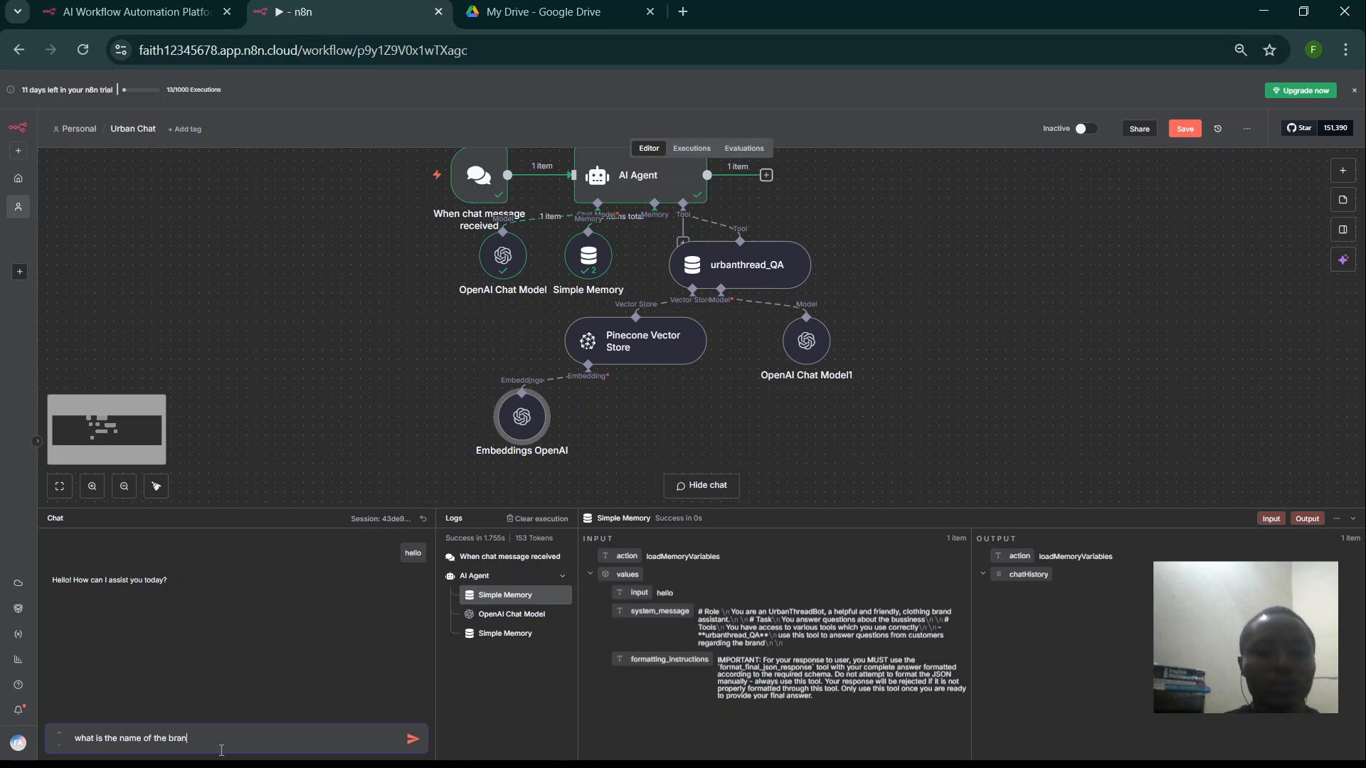
pyautogui.write('d')
pyautogui.press('Return')
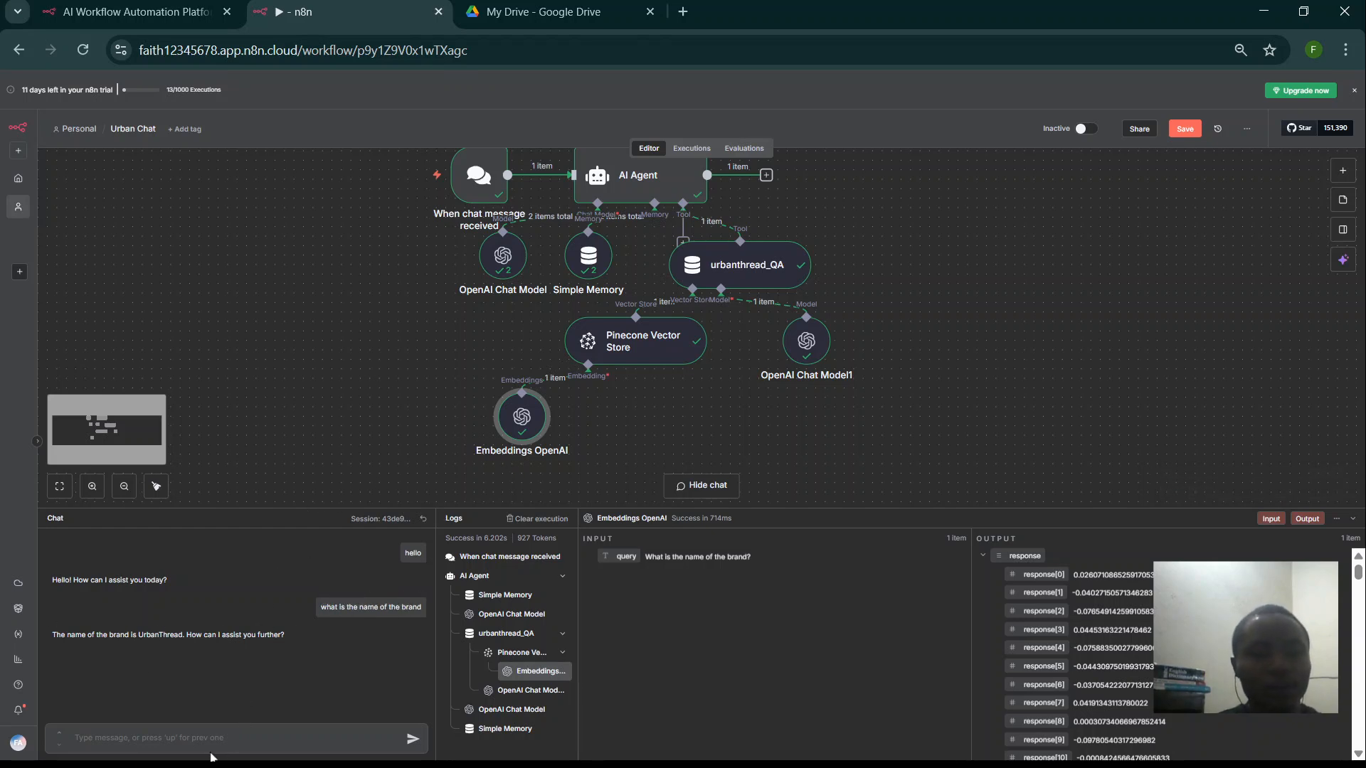
pyautogui.write('w')
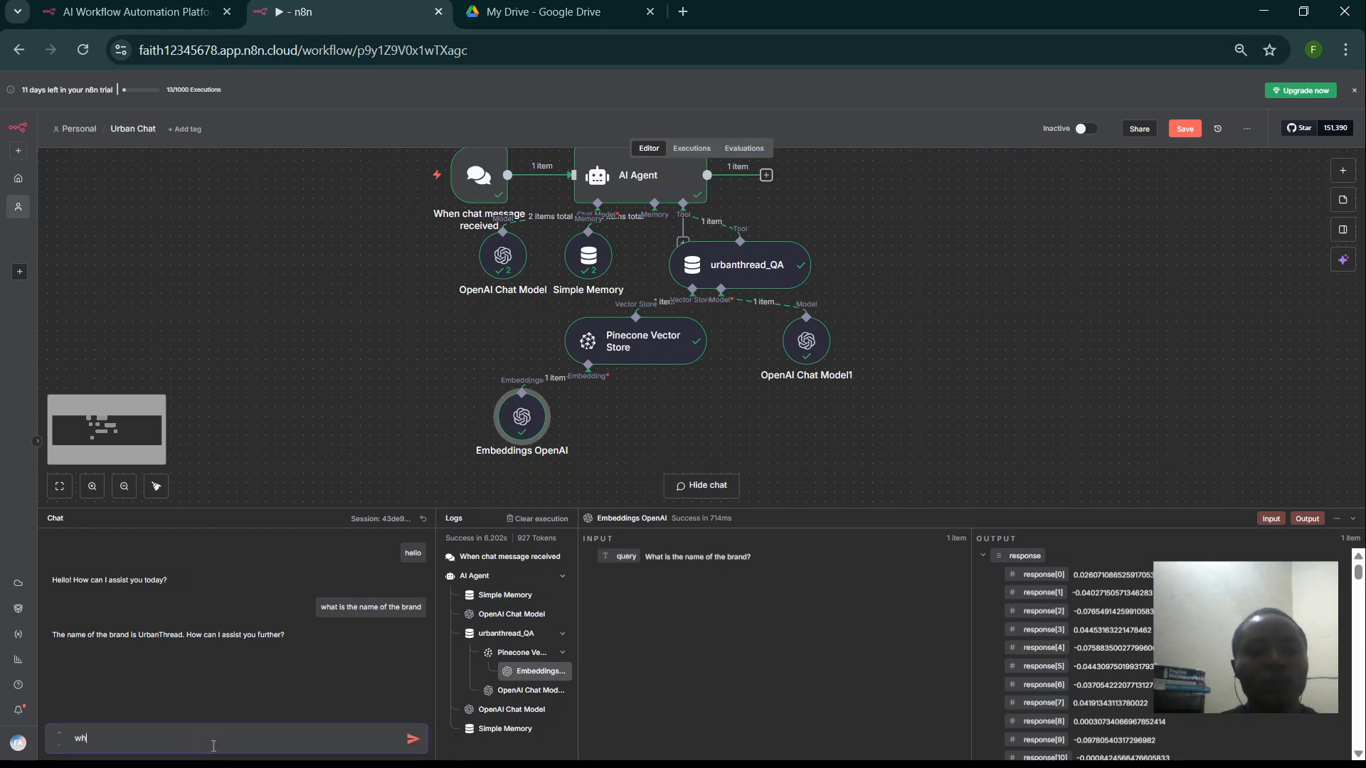
pyautogui.write('h')
pyautogui.hotkey('ctrl', '+')
pyautogui.write('ere ')
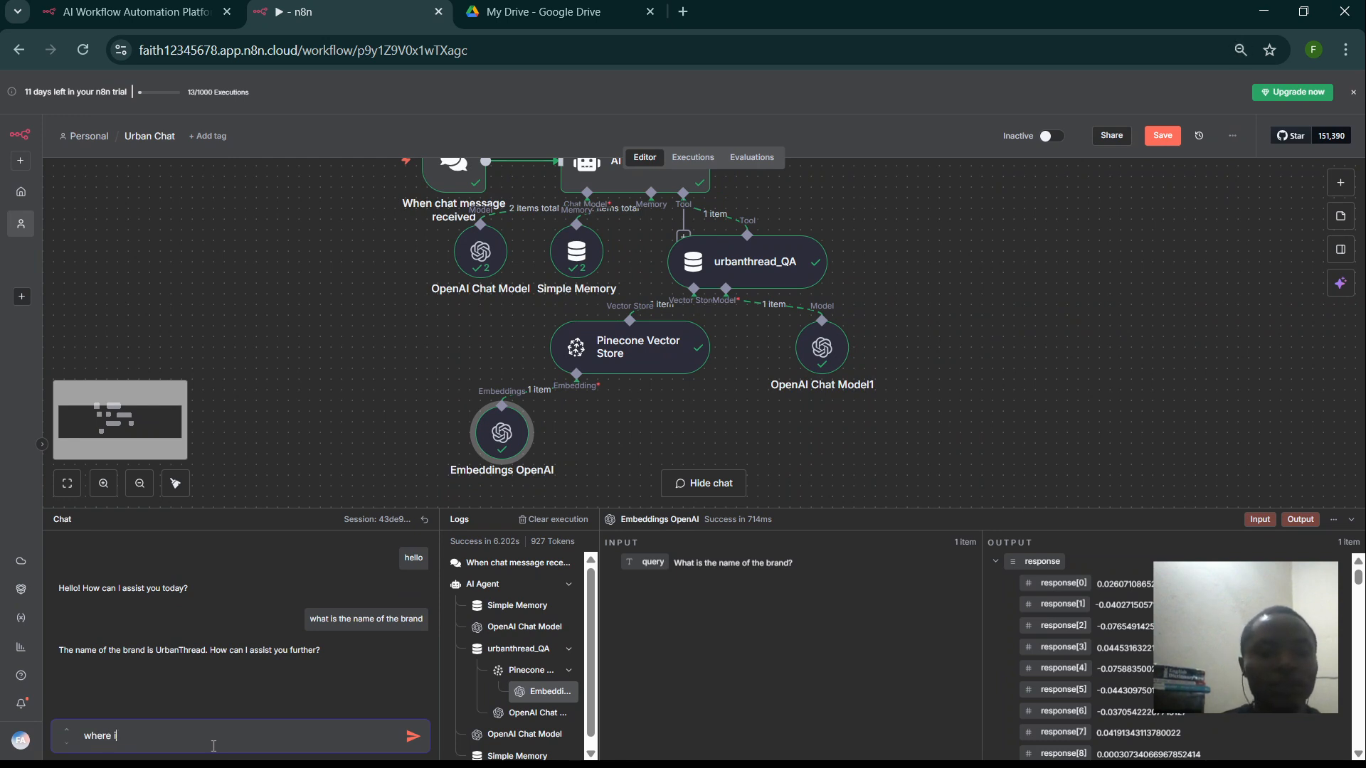
pyautogui.write('is the brand')
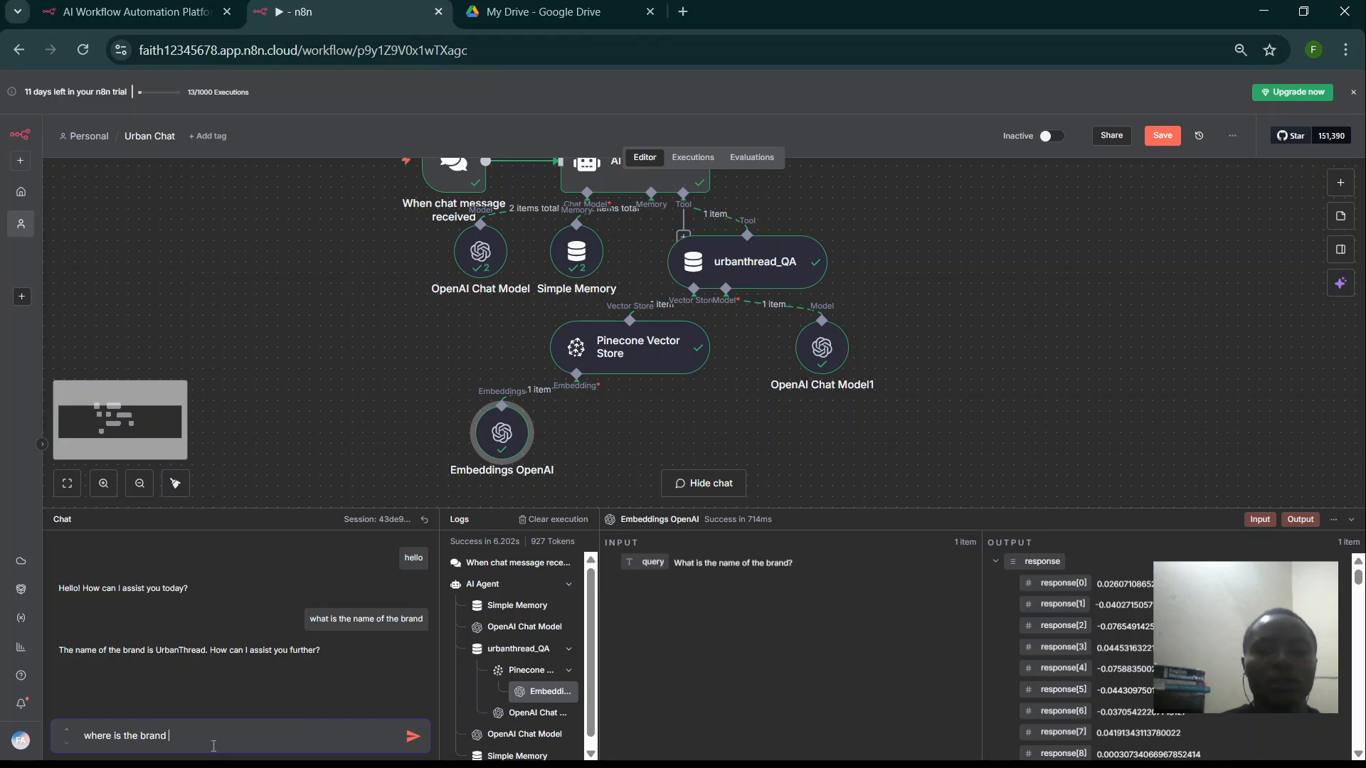
pyautogui.write(' located')
pyautogui.press('Return')
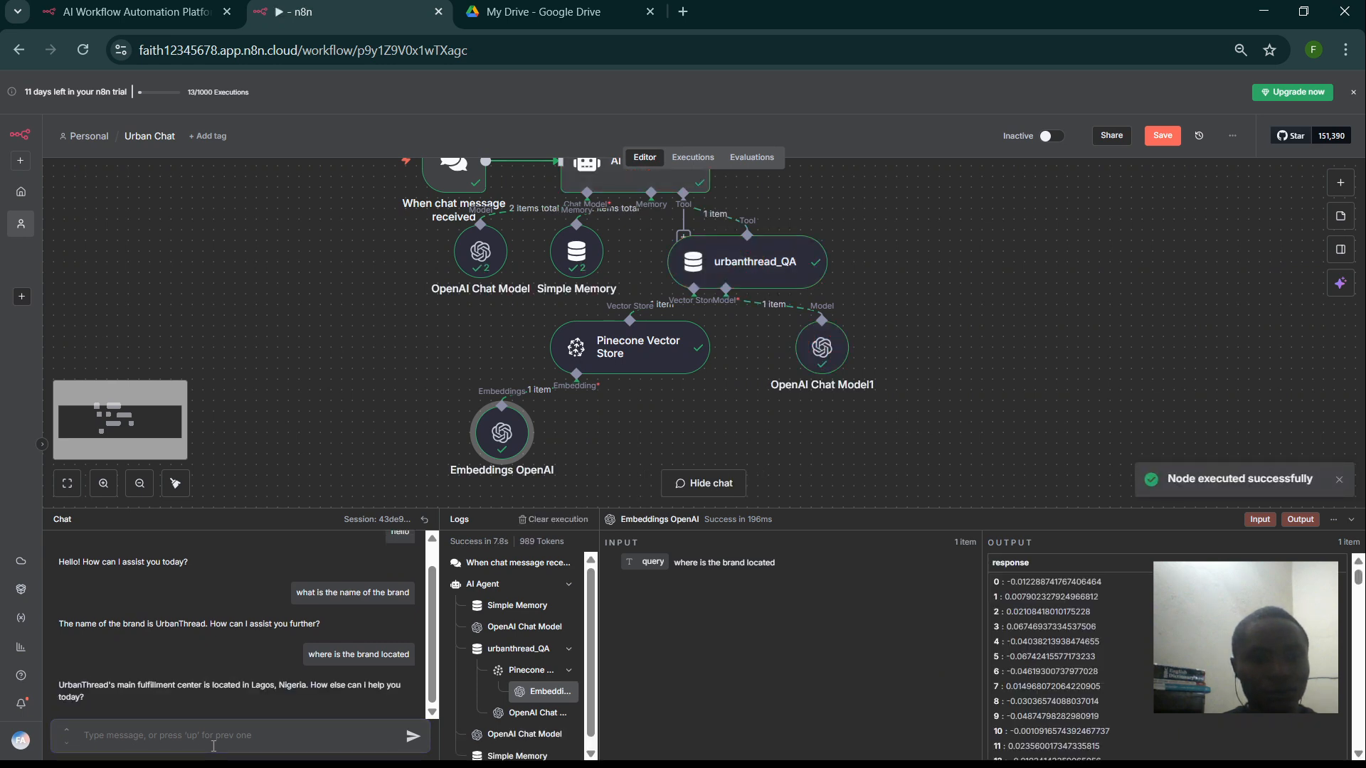
# - Zoom in and shorten the chat panel to review the UrbanThread and Lagos answers
pyautogui.hotkey('ctrl', '+')
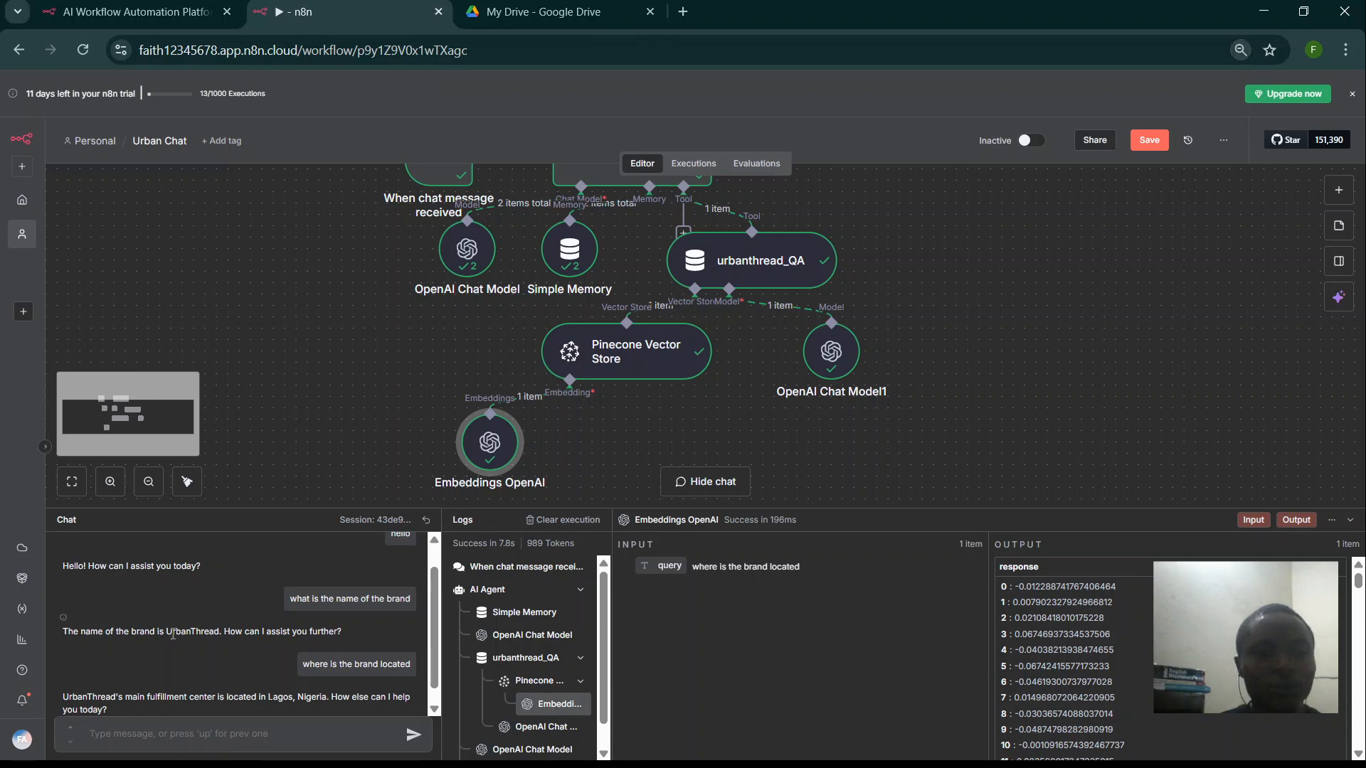
pyautogui.scroll(-1, 175, 636)
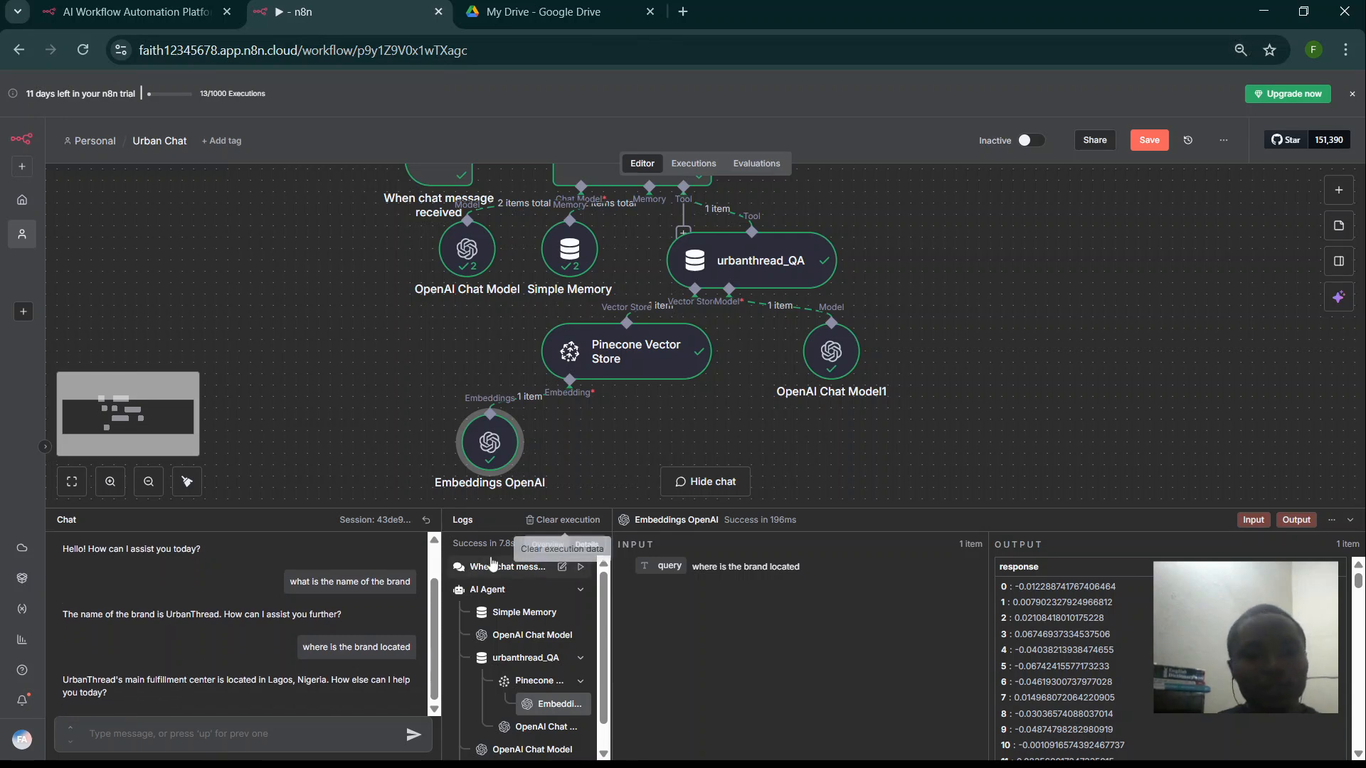
pyautogui.moveTo(544, 512); pyautogui.dragTo(543, 579)
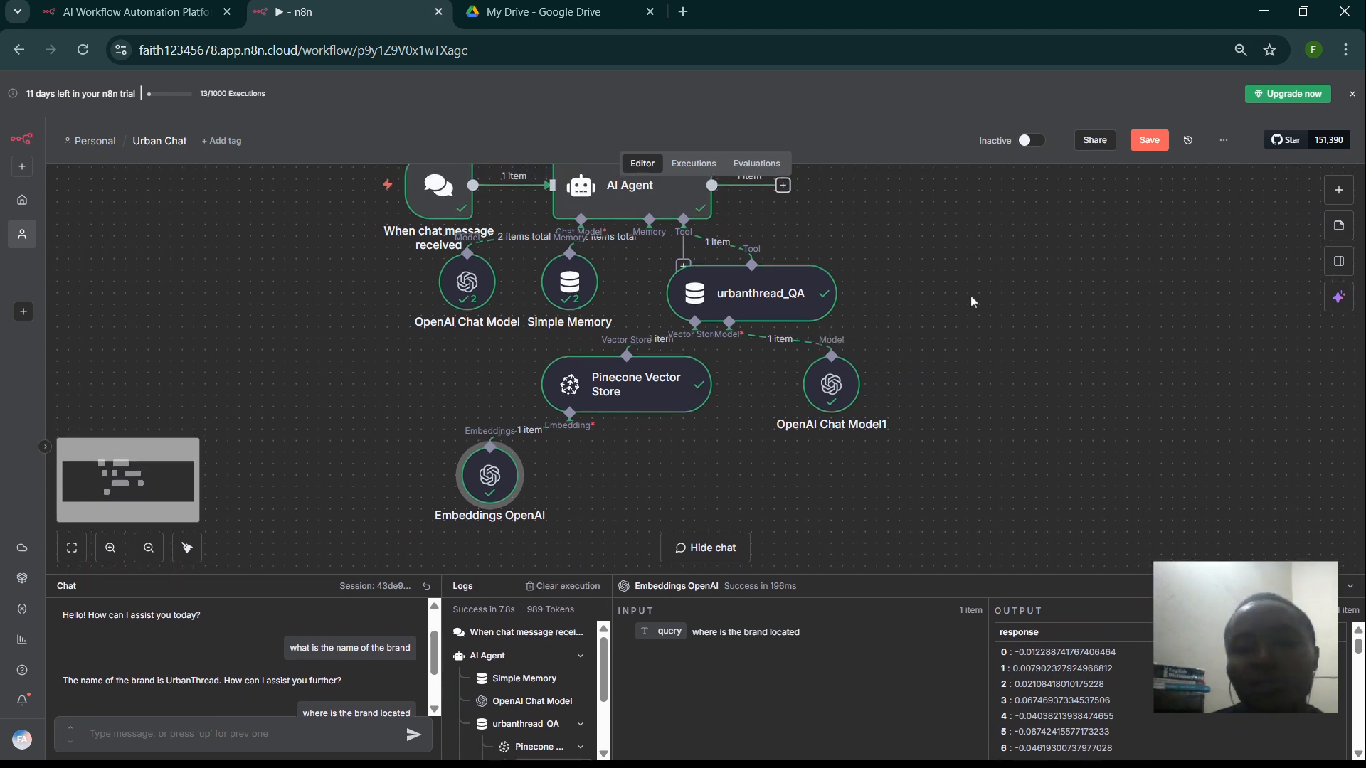
pyautogui.scroll(2, 970, 296)
pyautogui.scroll(-1, 970, 295)
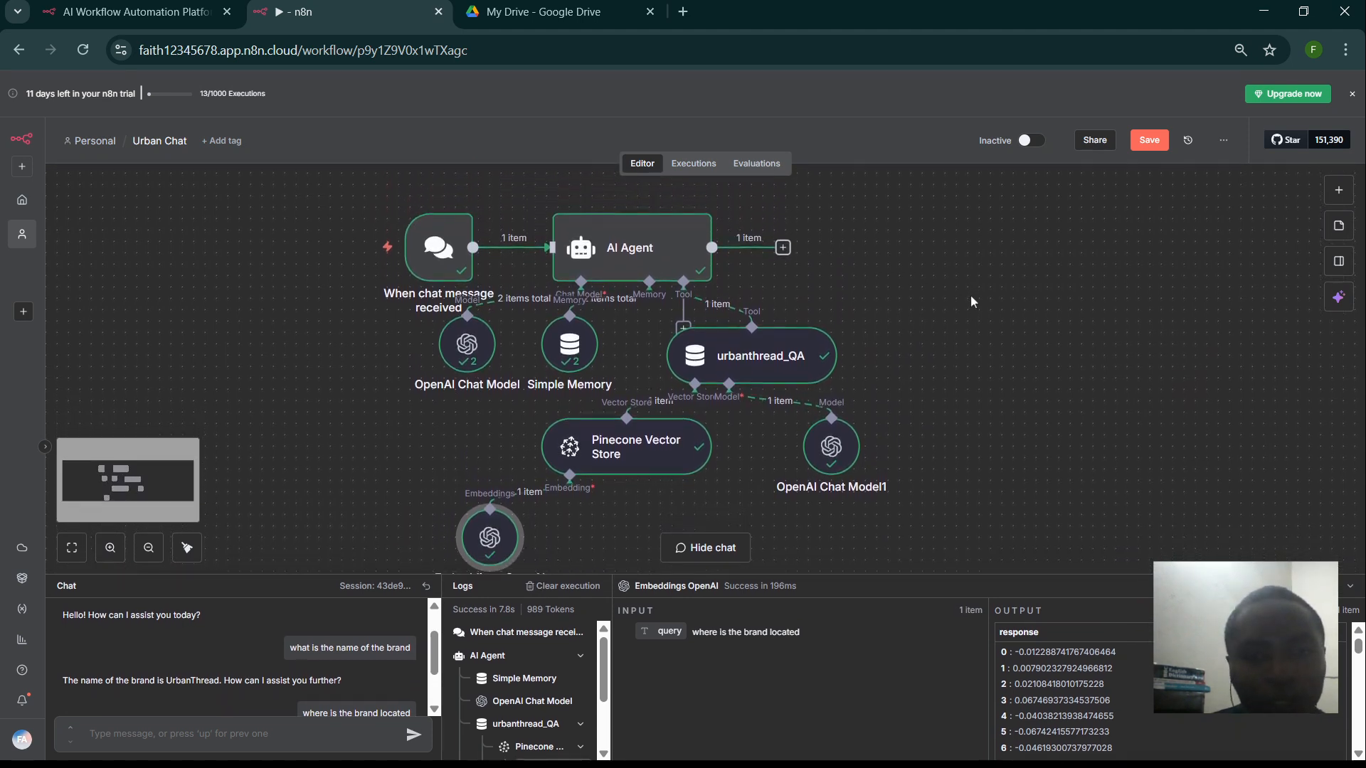
pyautogui.click(542, 14)
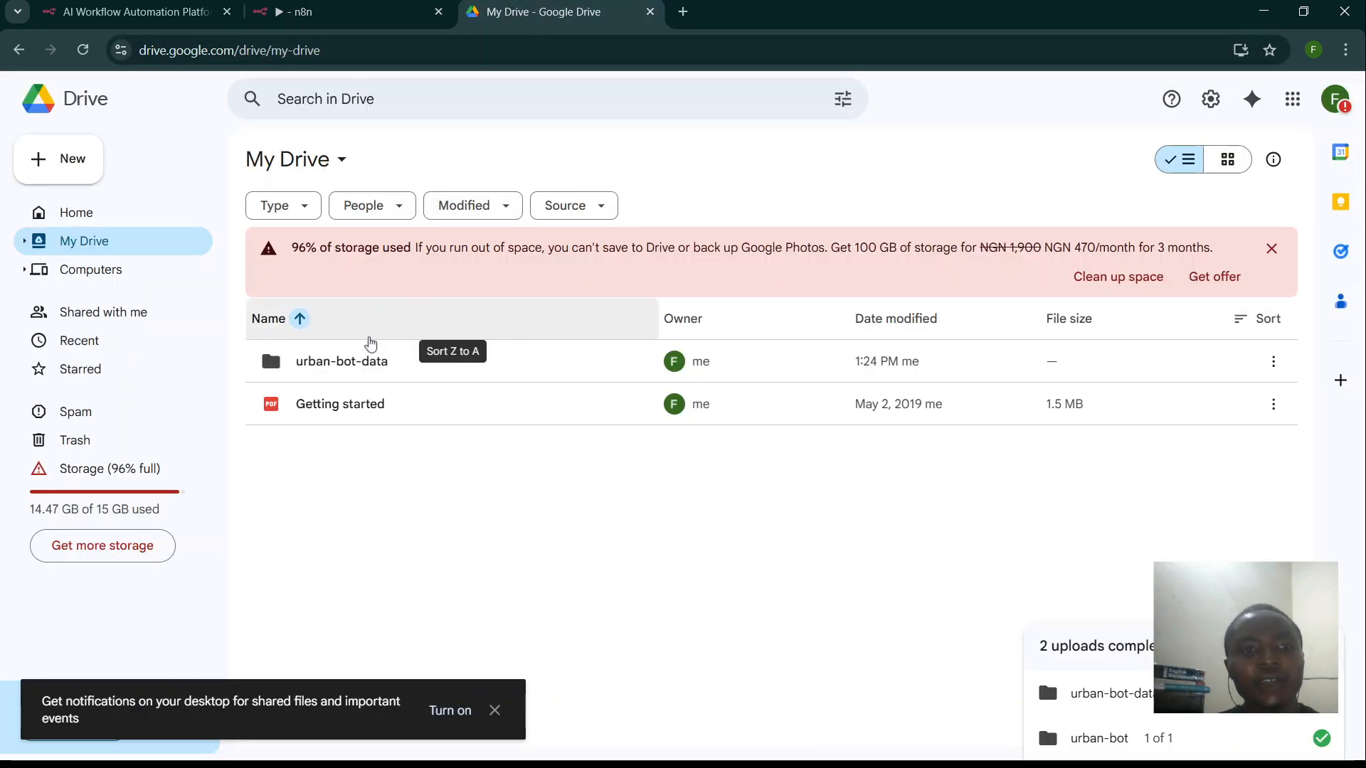
# - Open the urban-bot-data folder and preview urban-FAQ.md to check its contents
pyautogui.doubleClick(352, 377)
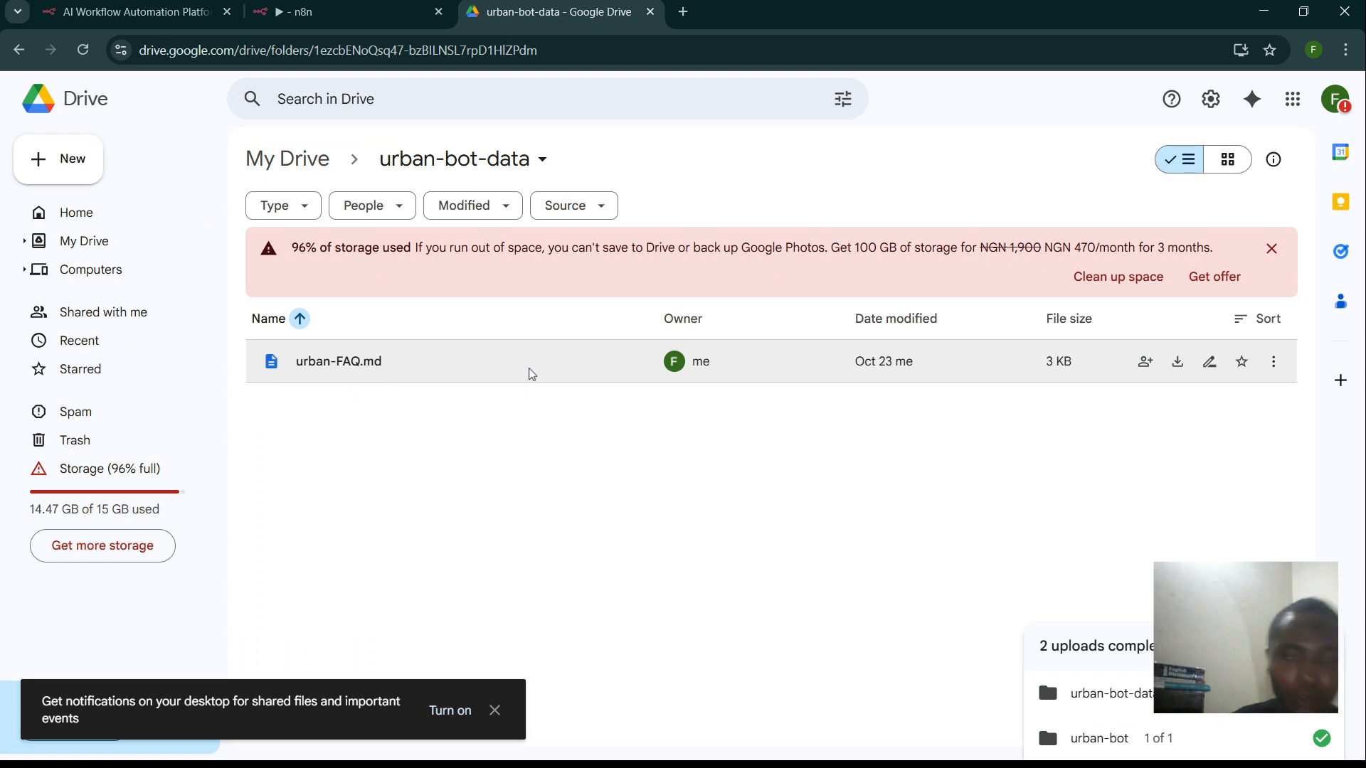
pyautogui.doubleClick(369, 363)
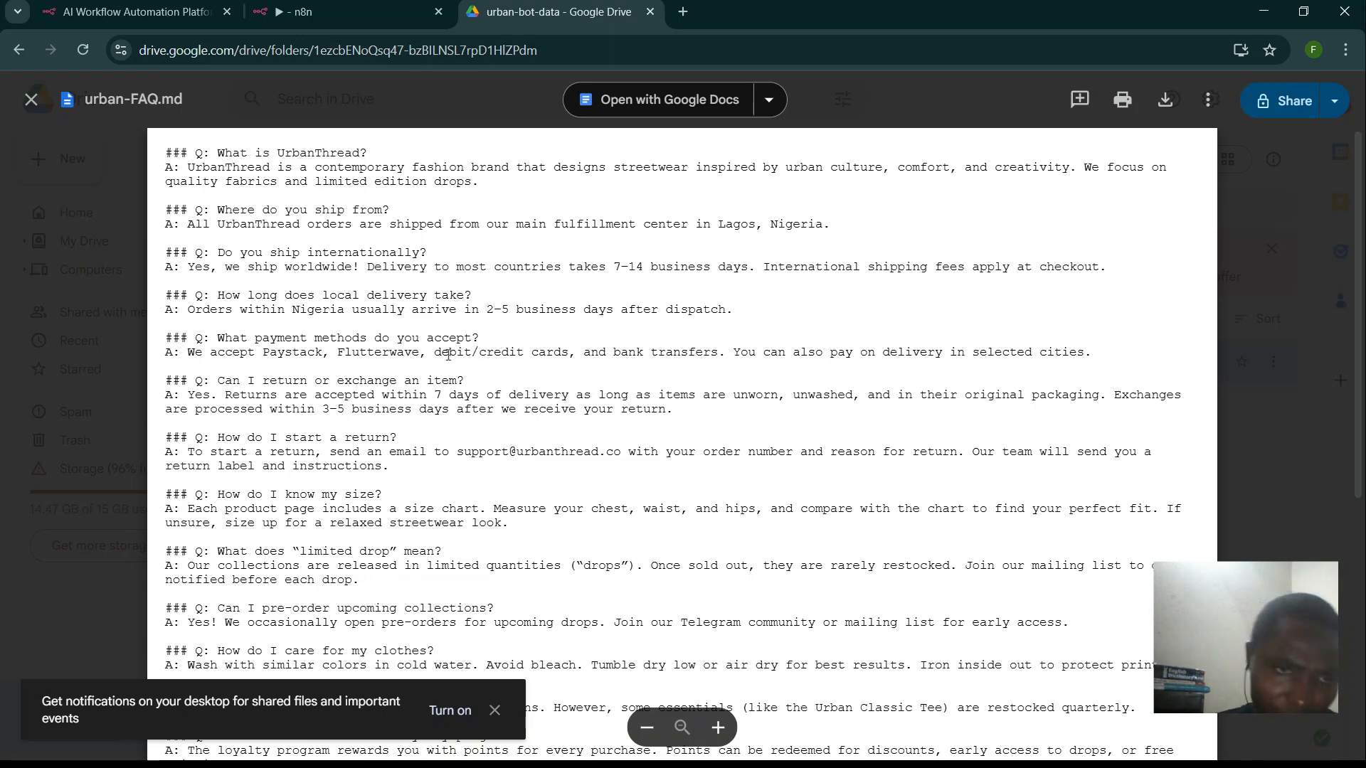
pyautogui.scroll(-6, 448, 354)
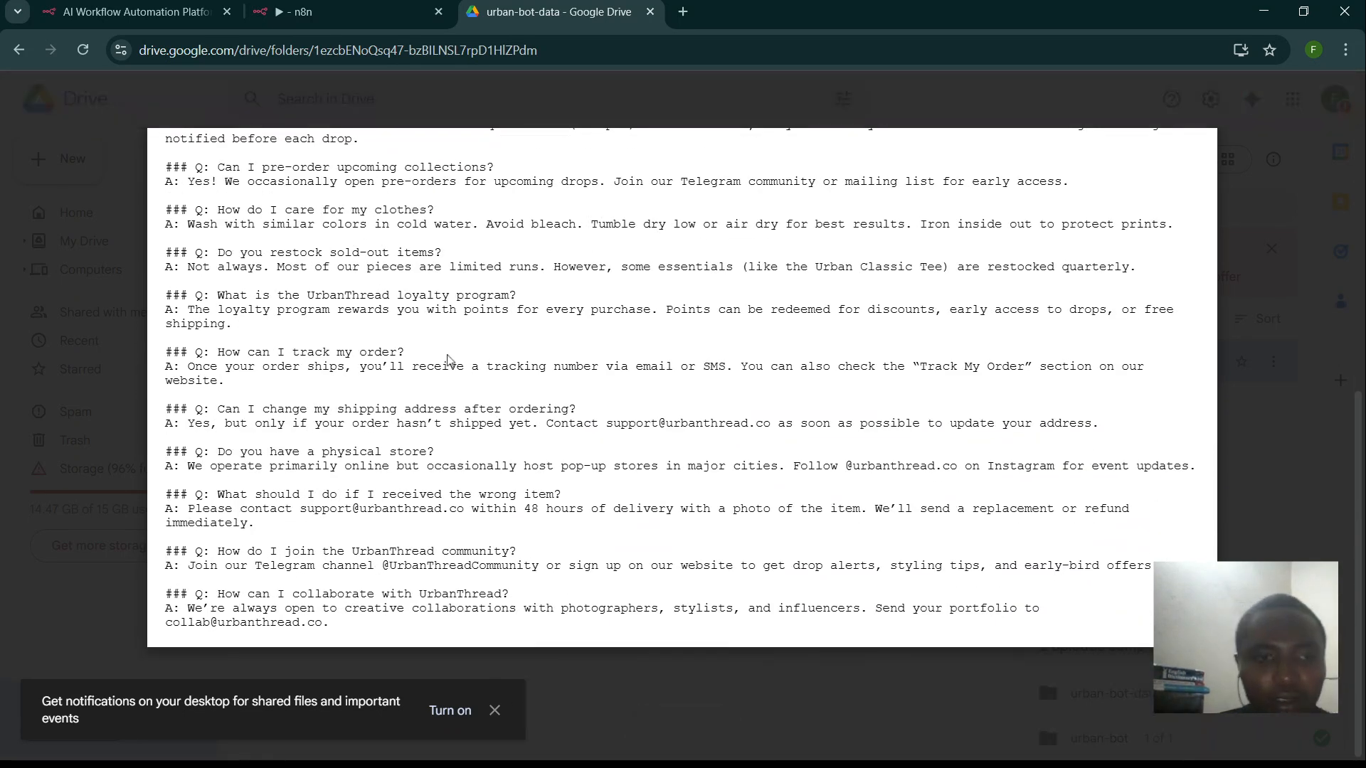
pyautogui.scroll(3, 448, 360)
pyautogui.scroll(4, 448, 354)
pyautogui.scroll(1, 448, 354)
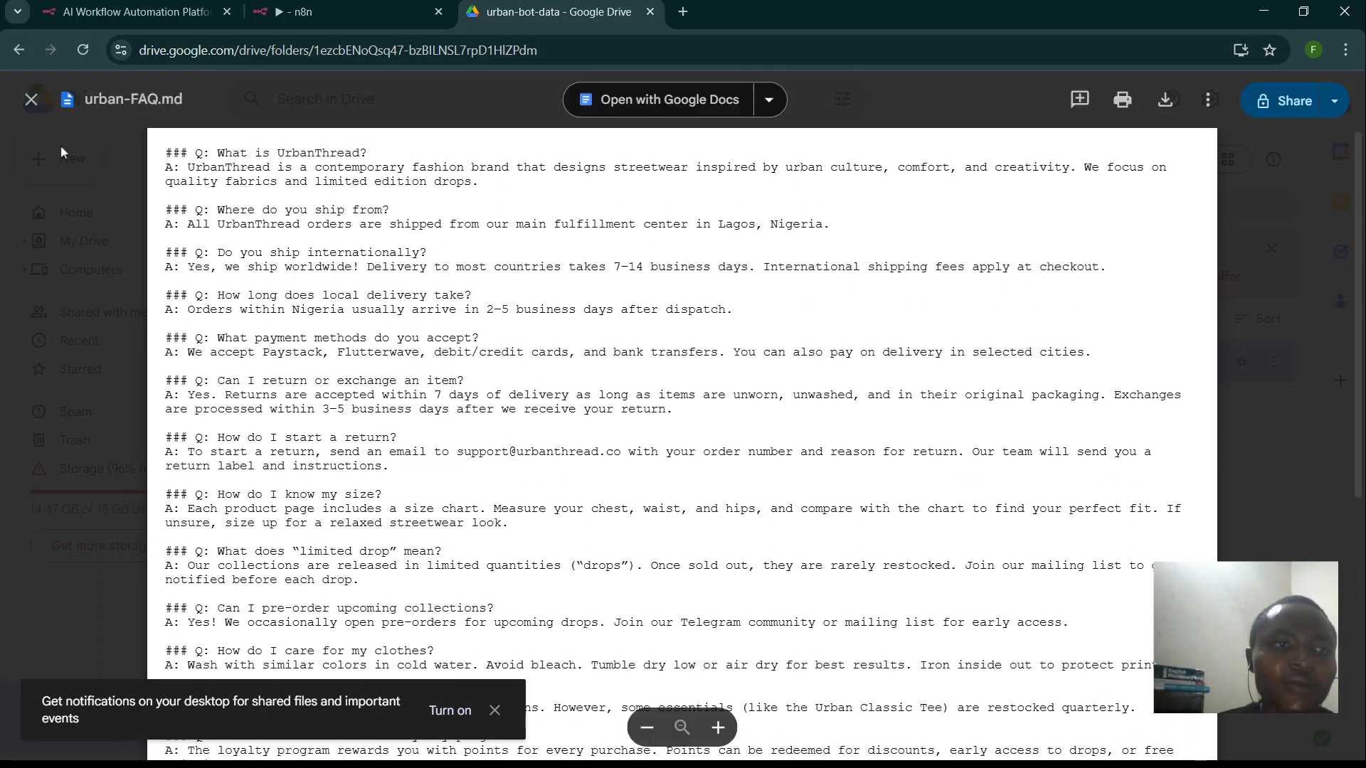
pyautogui.click(31, 100)
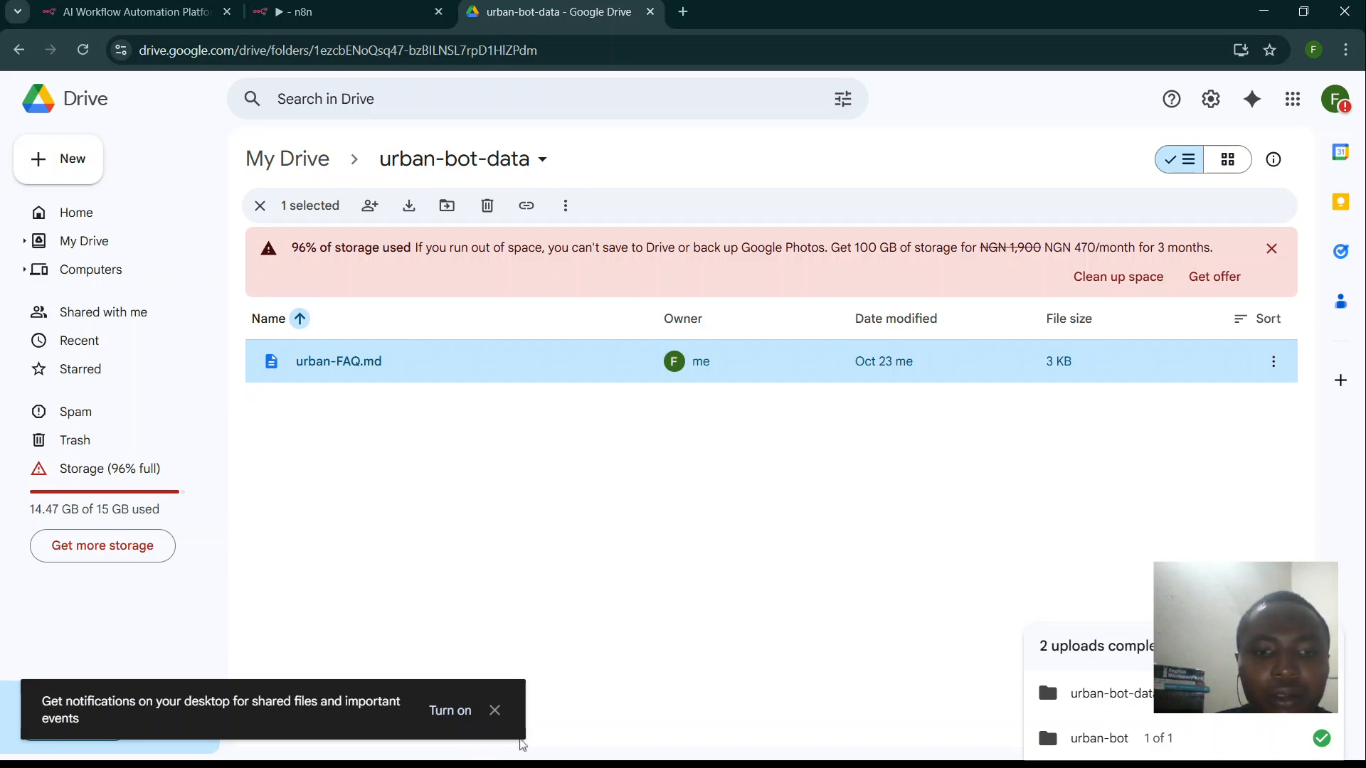
pyautogui.click(529, 764)
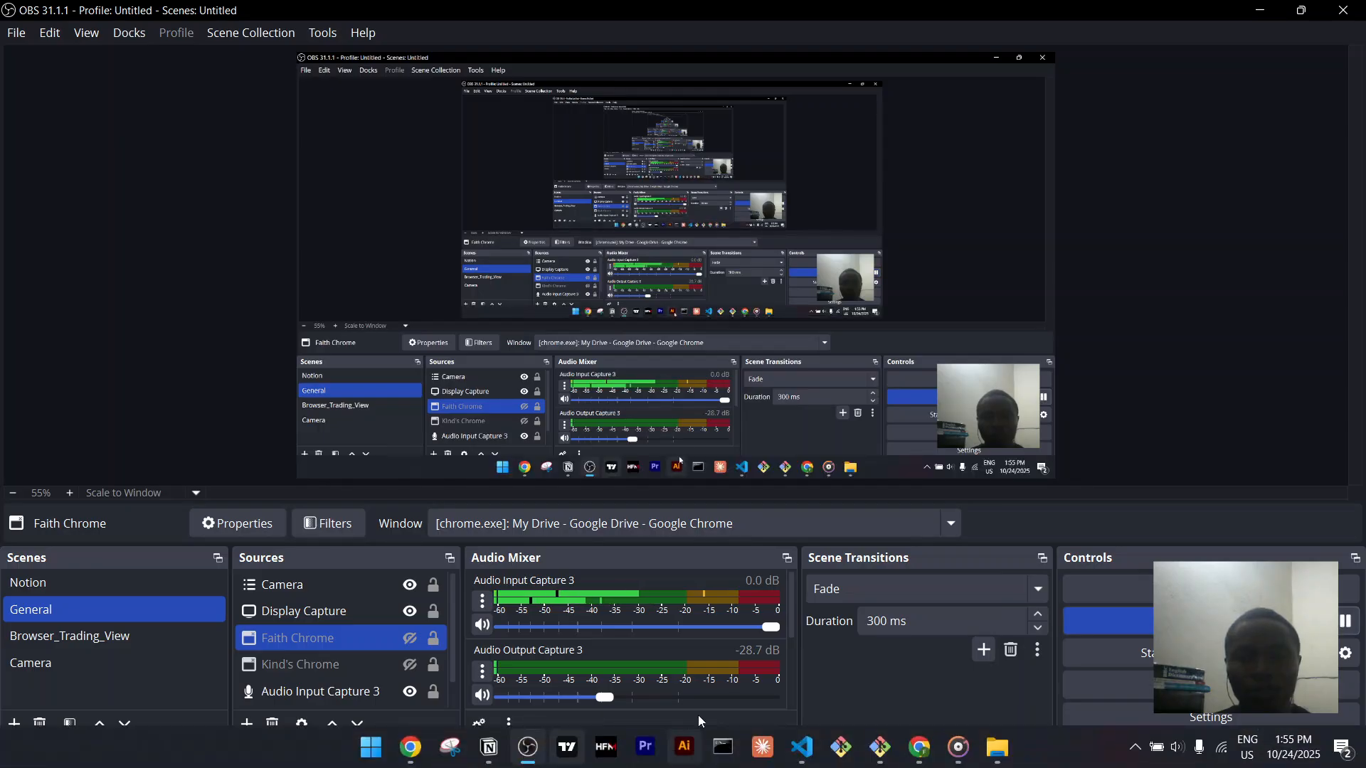
# - In VS Code, open product-related.md and select its question about the main collections
pyautogui.click(801, 747)
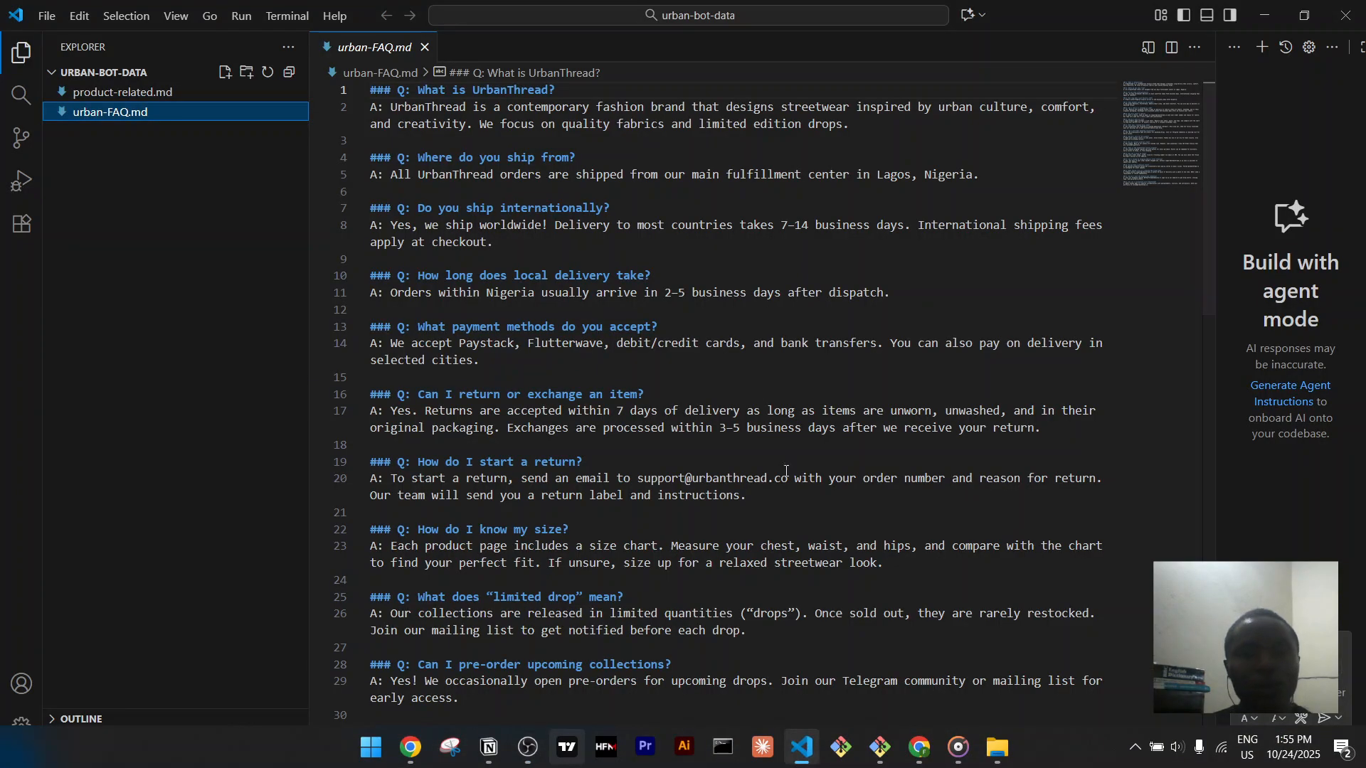
pyautogui.scroll(-1, 467, 198)
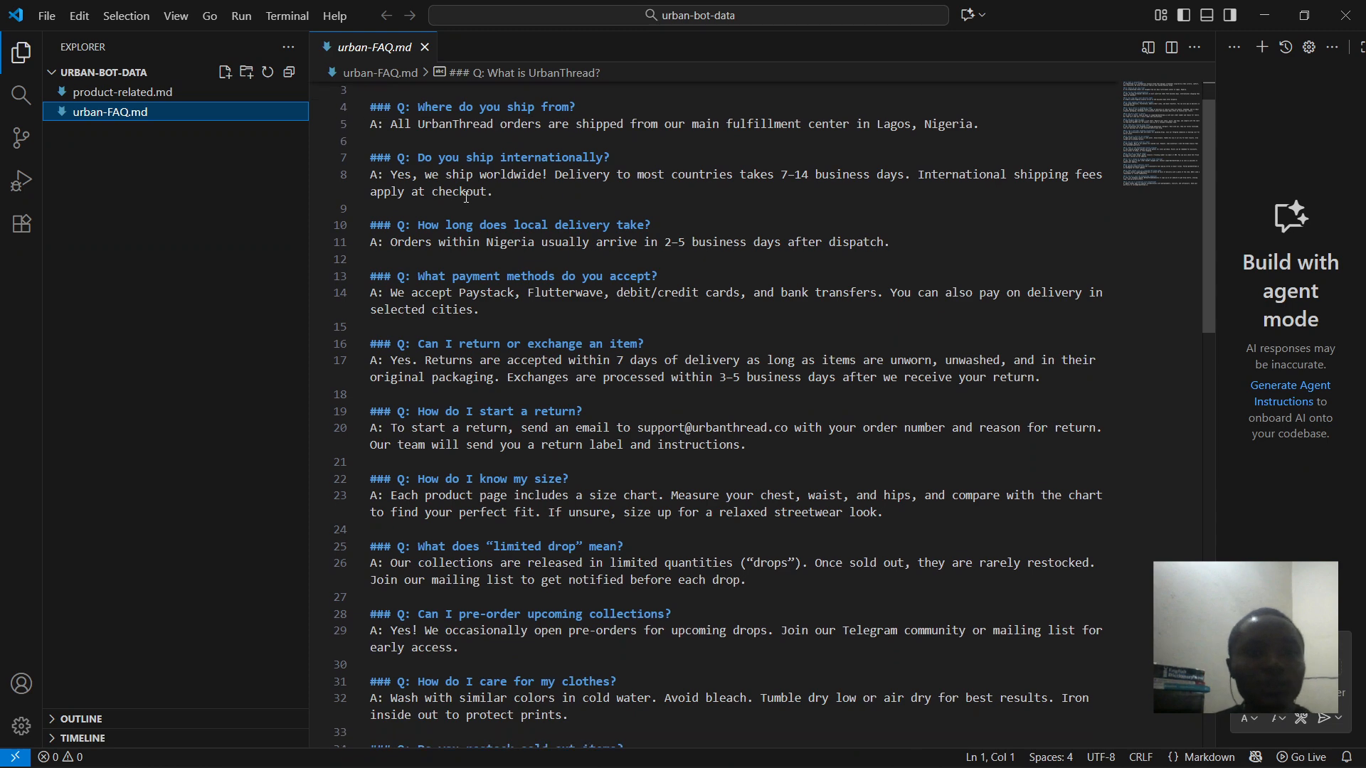
pyautogui.click(173, 95)
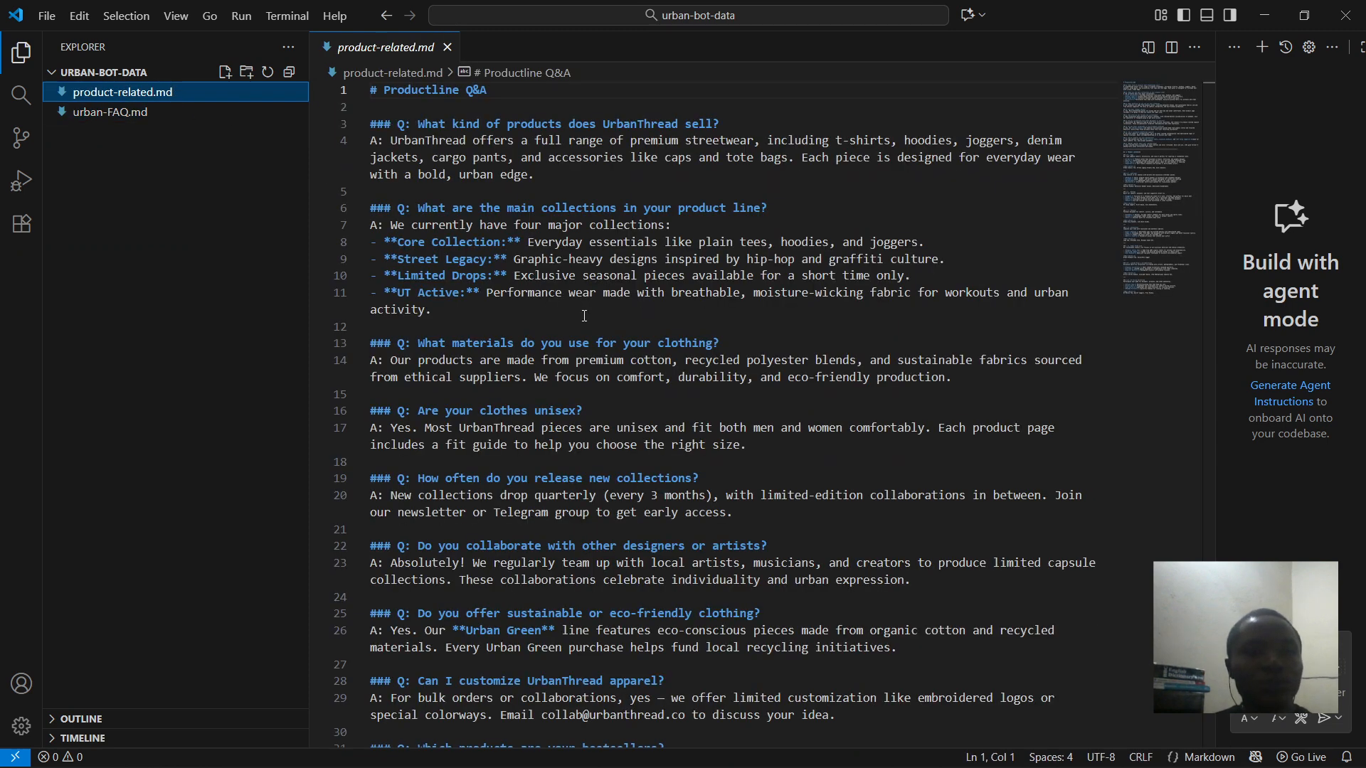
pyautogui.scroll(-1, 585, 315)
pyautogui.scroll(1, 585, 316)
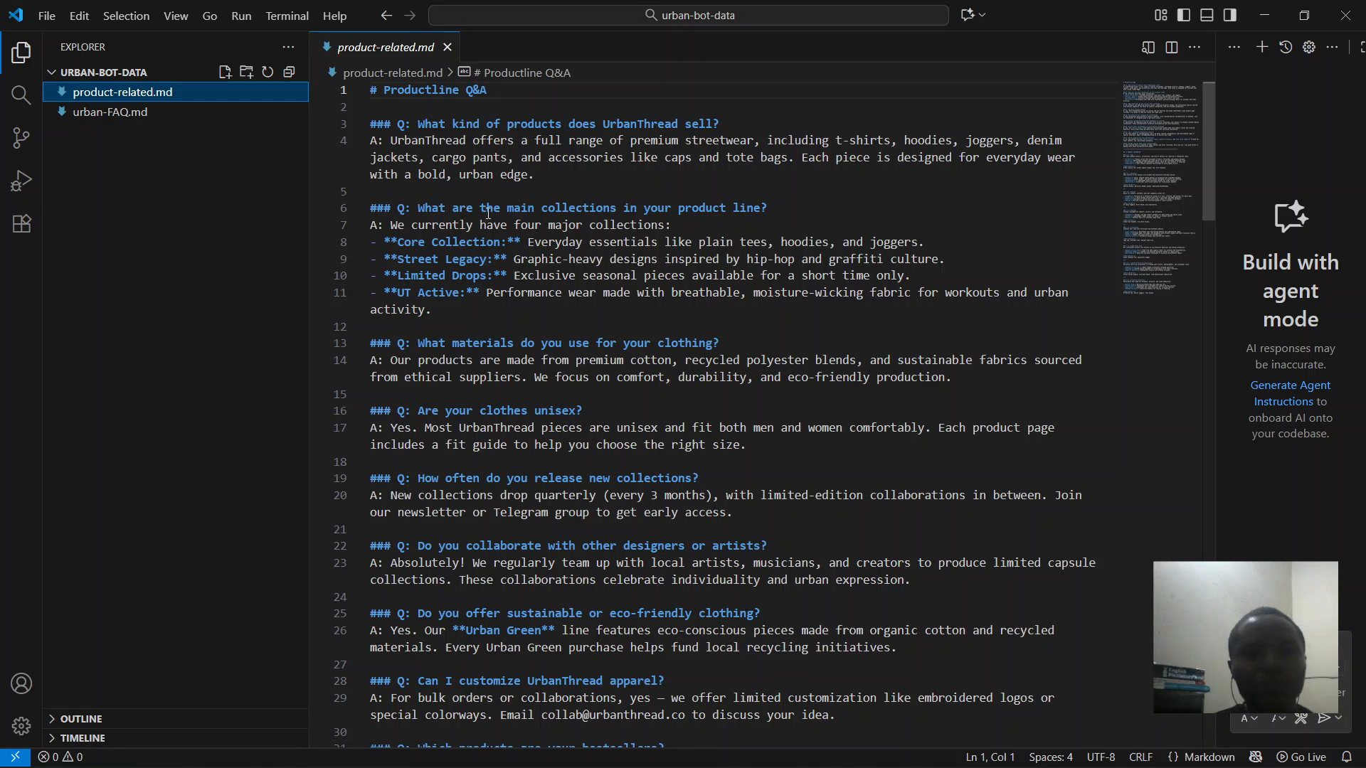
pyautogui.moveTo(419, 207); pyautogui.dragTo(766, 207)
pyautogui.hotkey('ctrl', 'c')
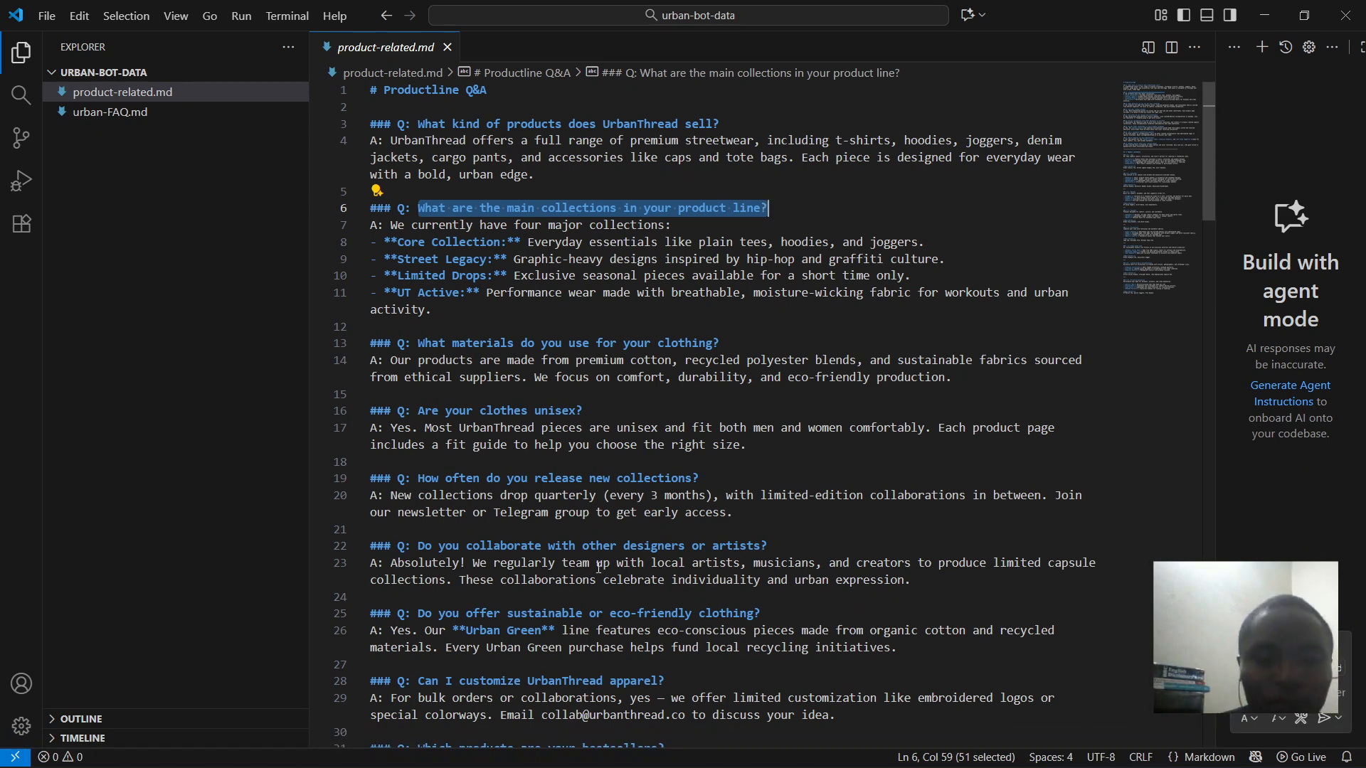
pyautogui.click(533, 755)
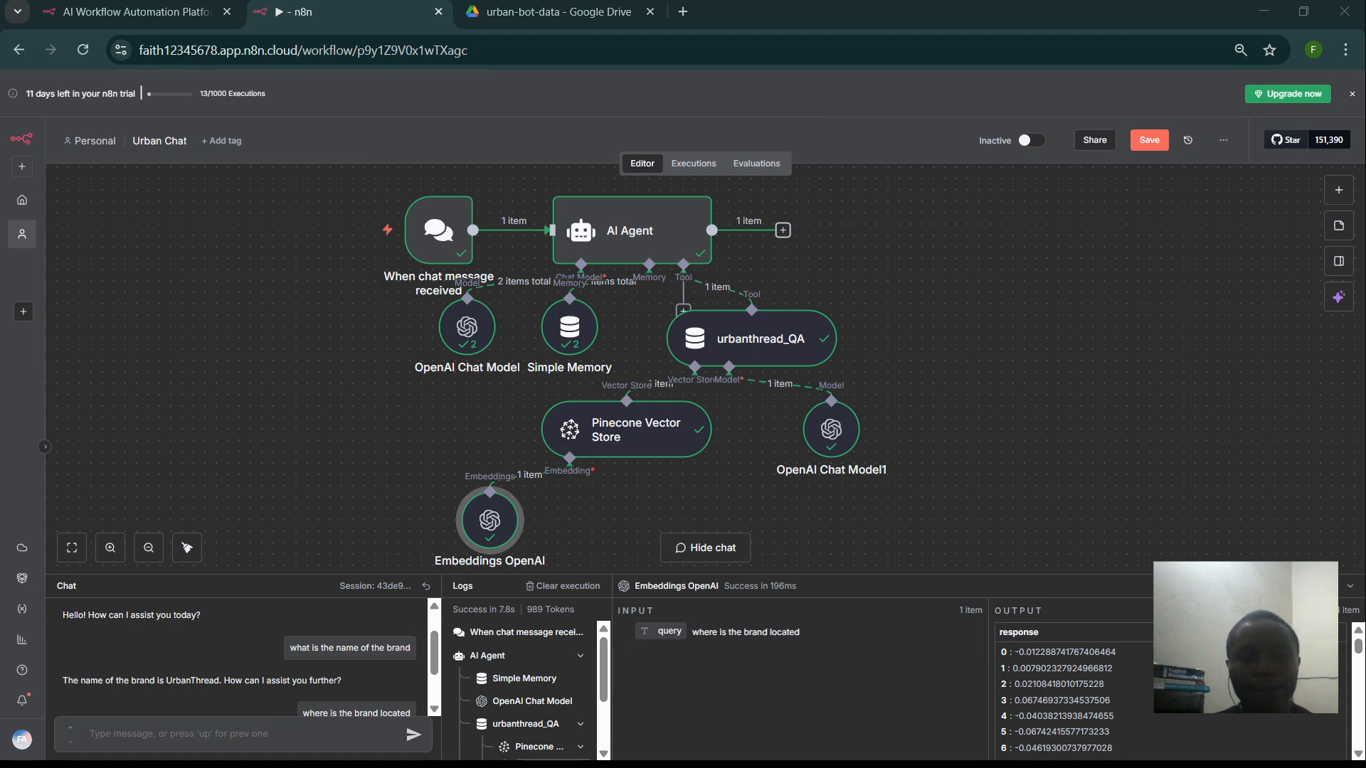
# - Paste and send the main-collections question in the Urban Chat test chat, then select the agent's reply
pyautogui.click(761, 745)
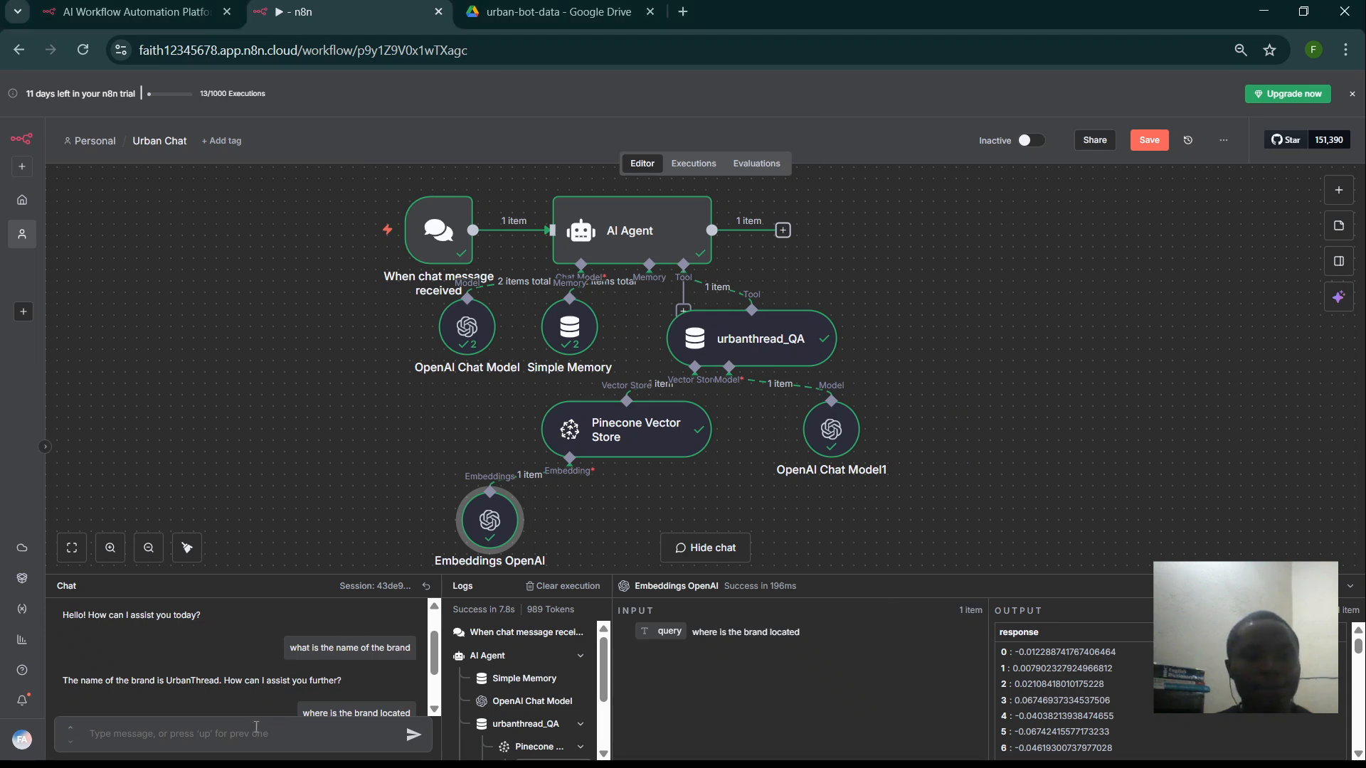
pyautogui.hotkey('ctrl', 'v')
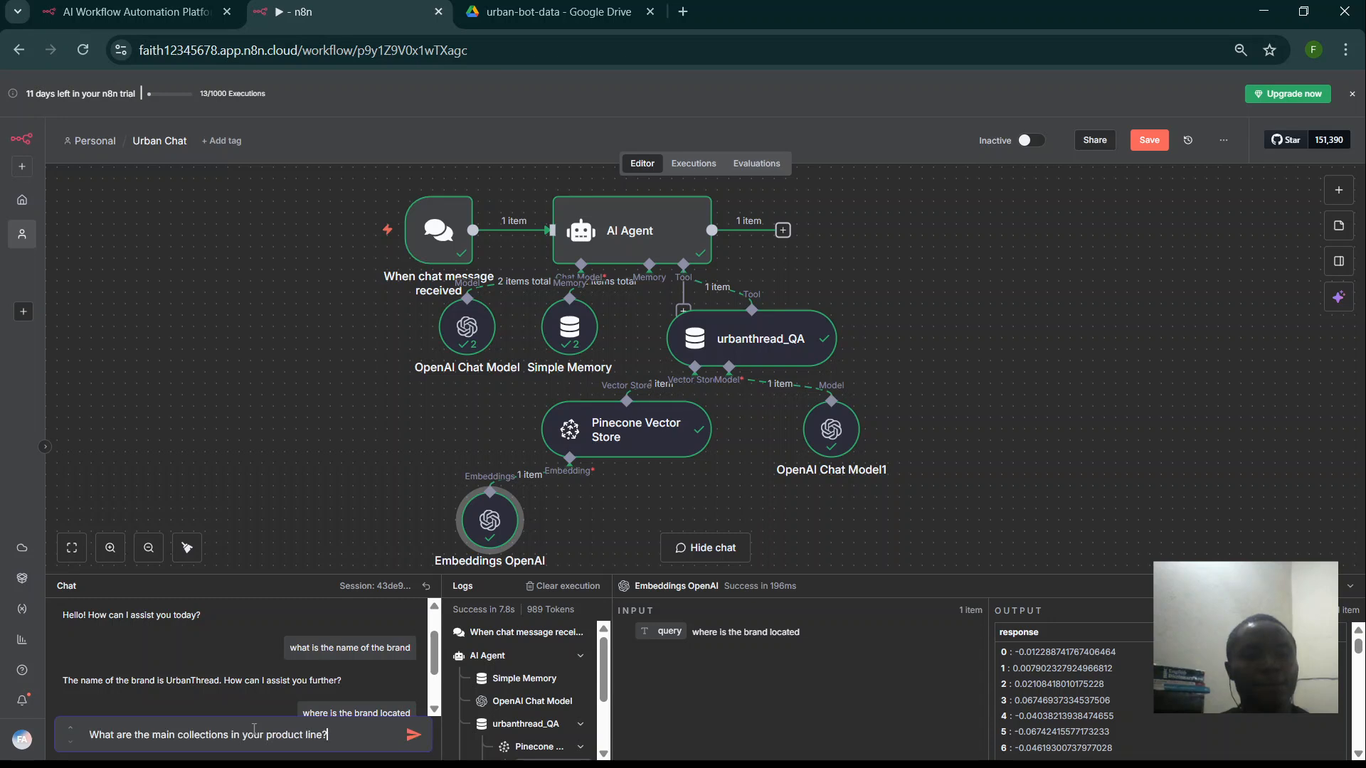
pyautogui.click(412, 738)
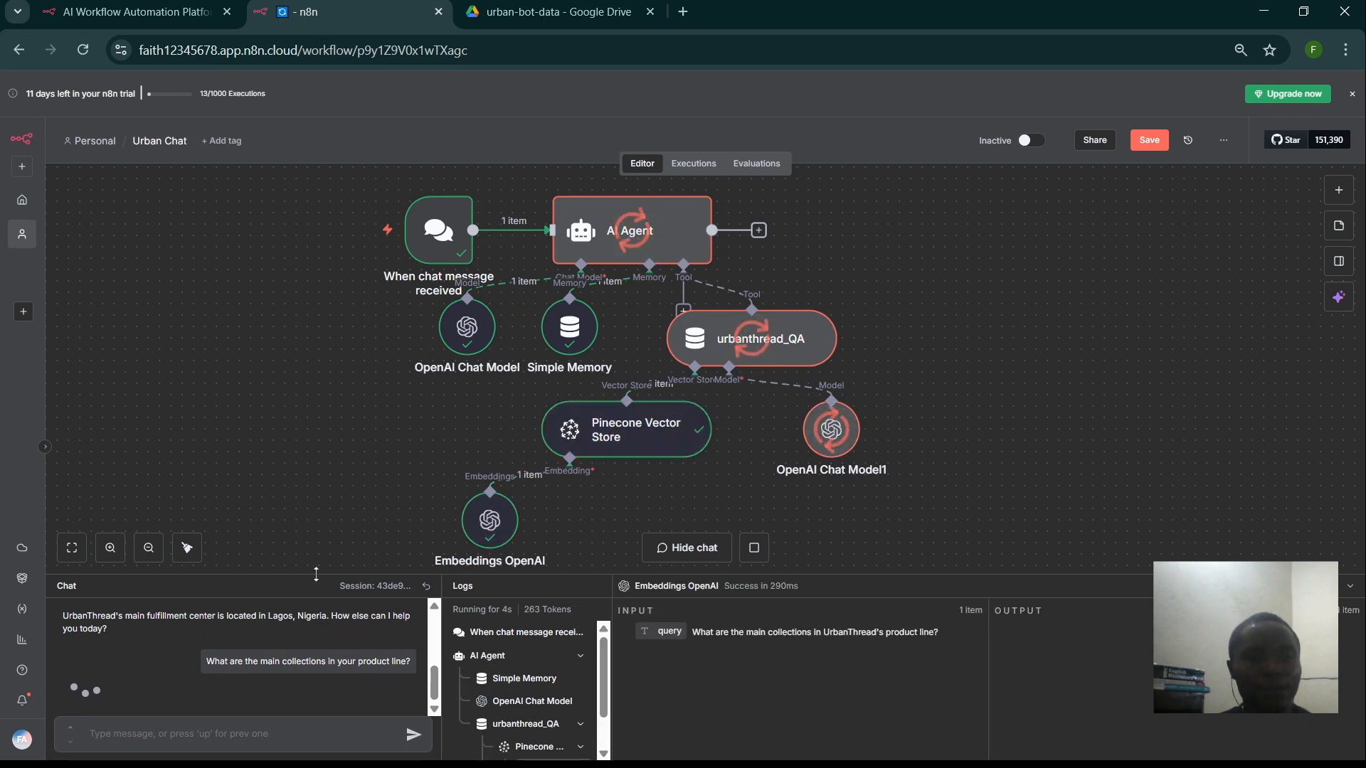
pyautogui.moveTo(316, 574); pyautogui.dragTo(338, 480)
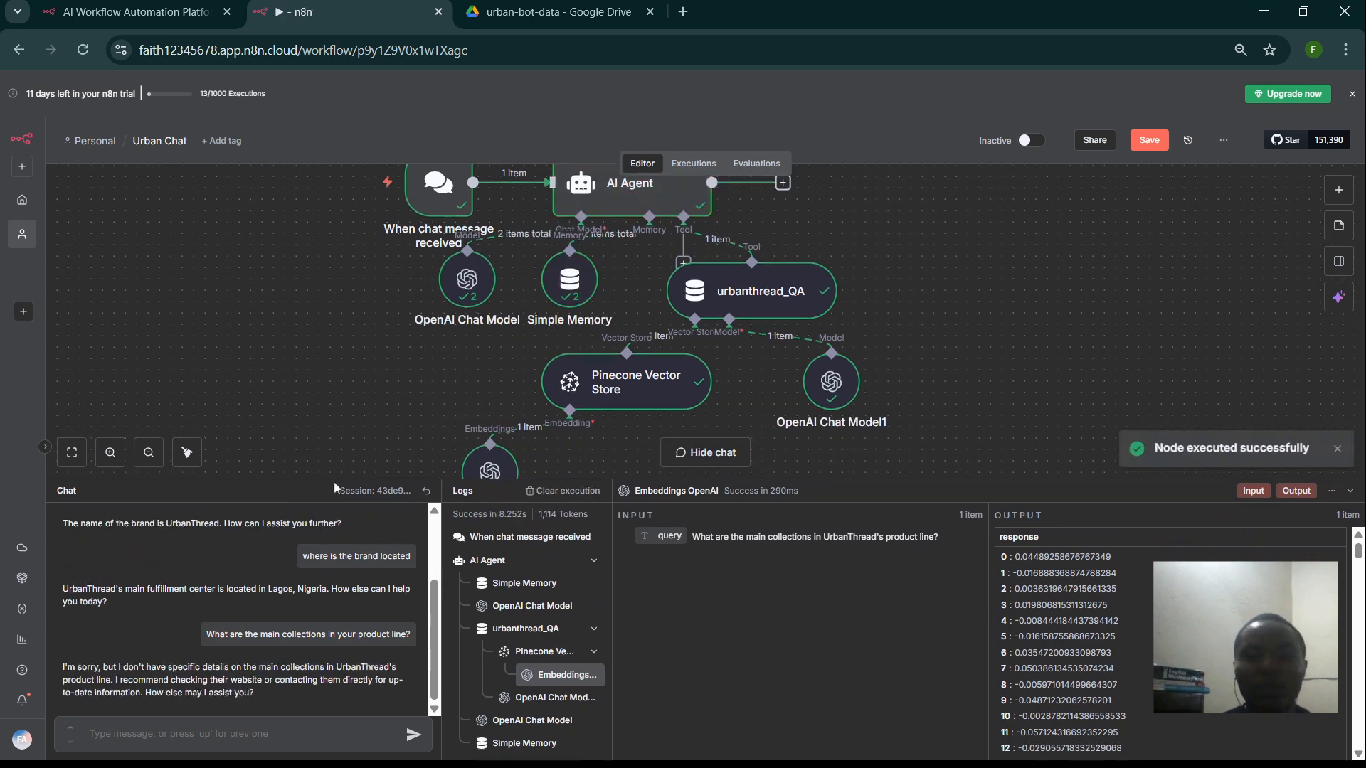
pyautogui.click(333, 484)
pyautogui.hotkey('ctrl', '+')
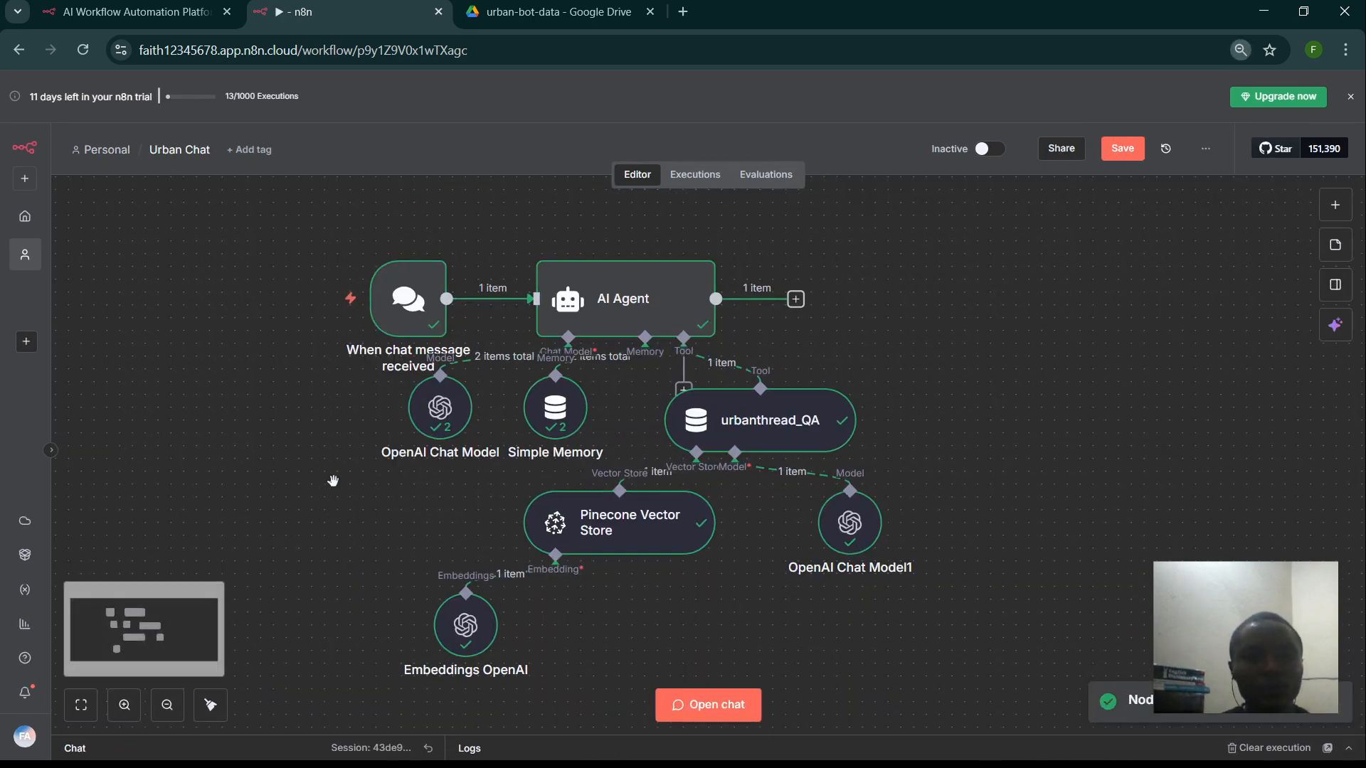
pyautogui.hotkey('ctrl', '+')
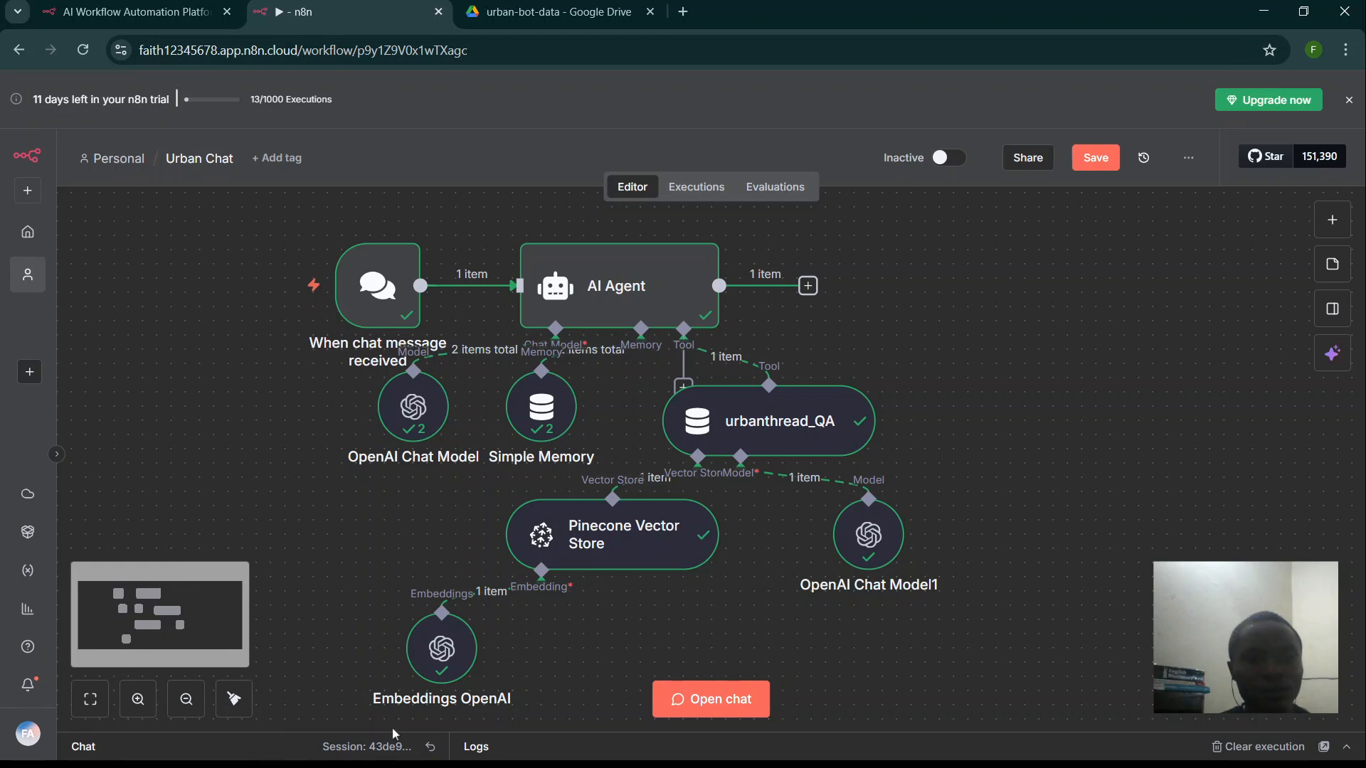
pyautogui.click(676, 705)
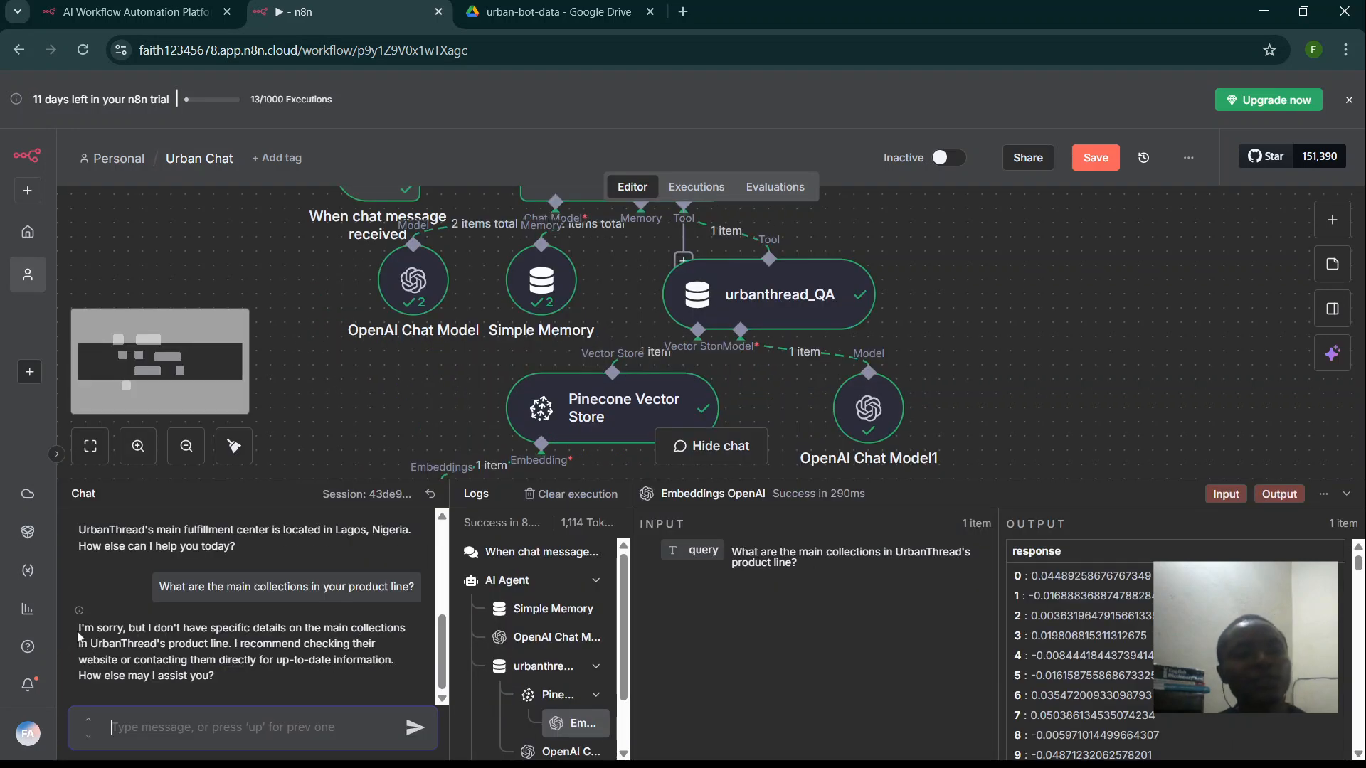
pyautogui.moveTo(79, 629); pyautogui.dragTo(223, 683)
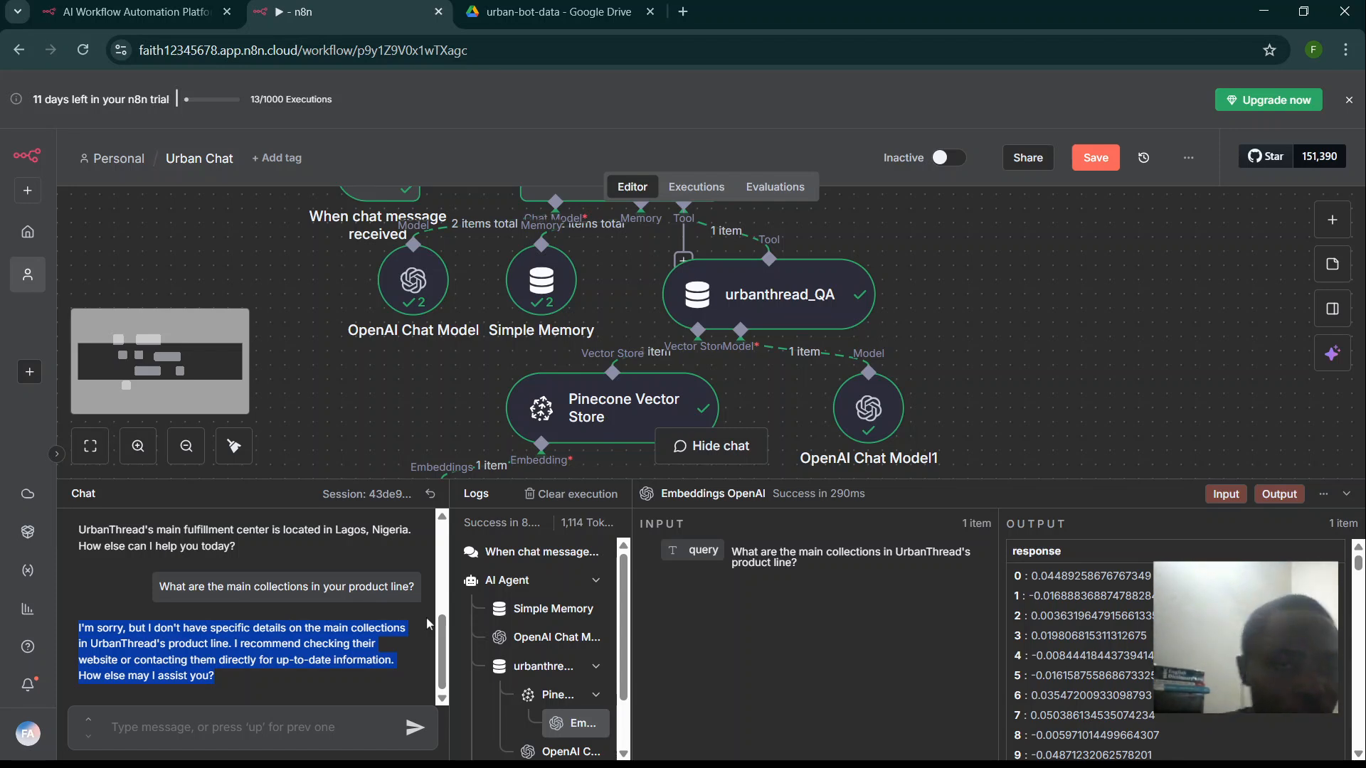
pyautogui.click(554, 6)
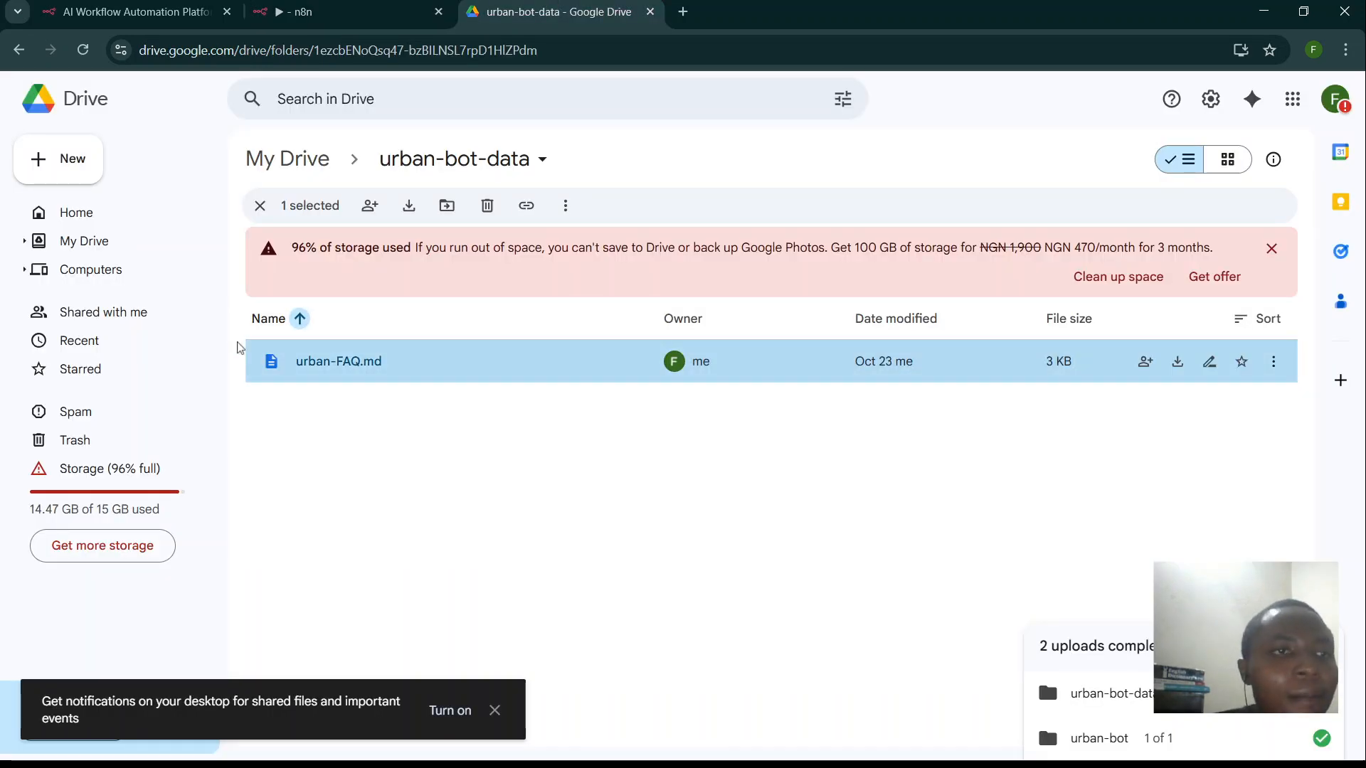
# - Upload product-related.md into the urban-bot-data folder with New > File upload
pyautogui.click(63, 159)
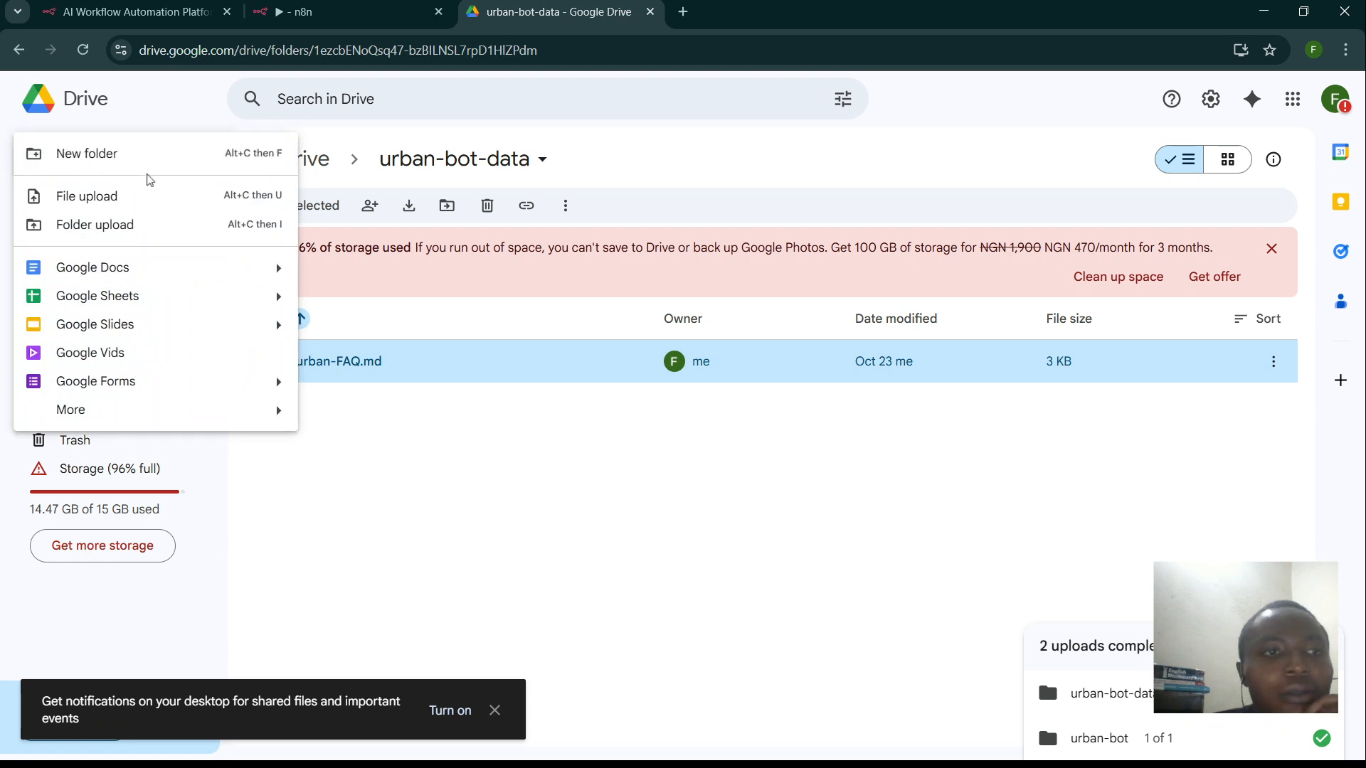
pyautogui.click(122, 205)
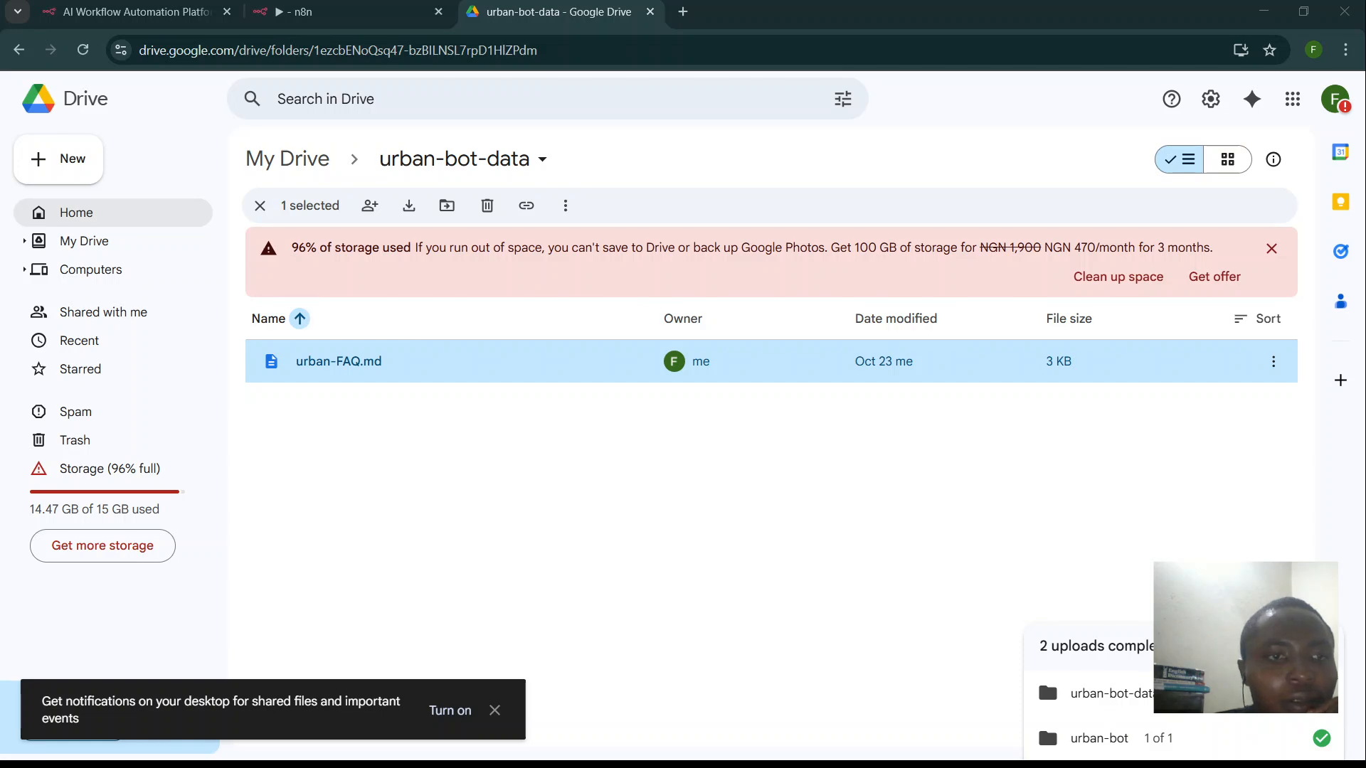
pyautogui.click(400, 388)
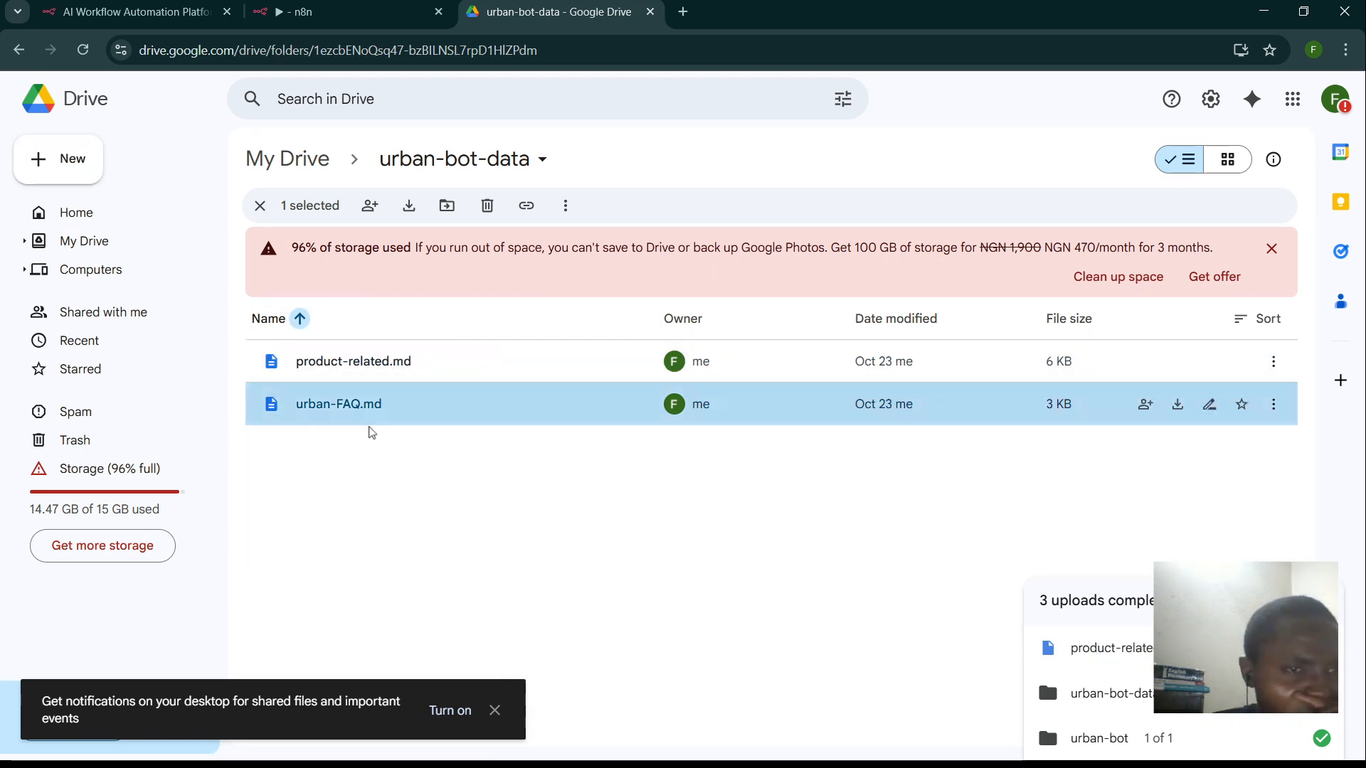
# - Save the Urban Chat workflow while leaving it for the Personal project
pyautogui.click(329, 10)
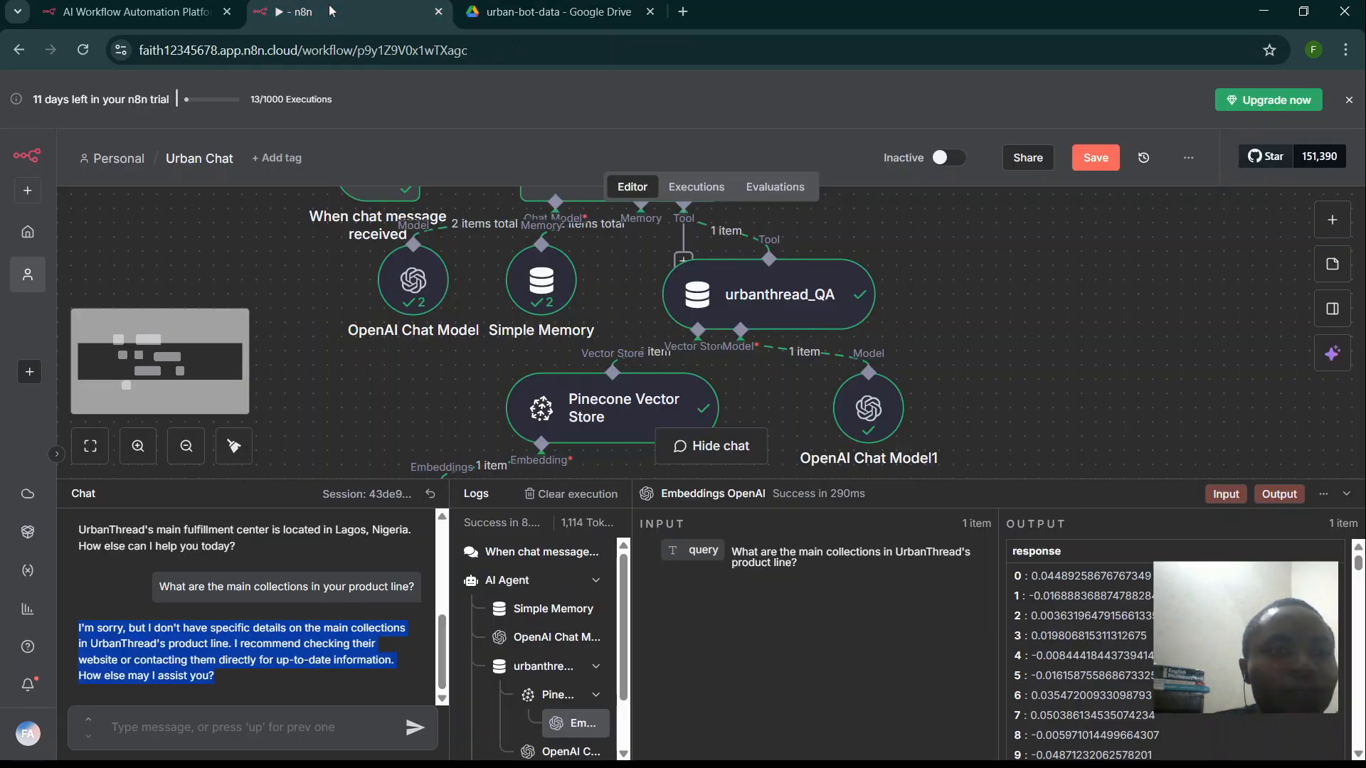
pyautogui.scroll(5, 347, 270)
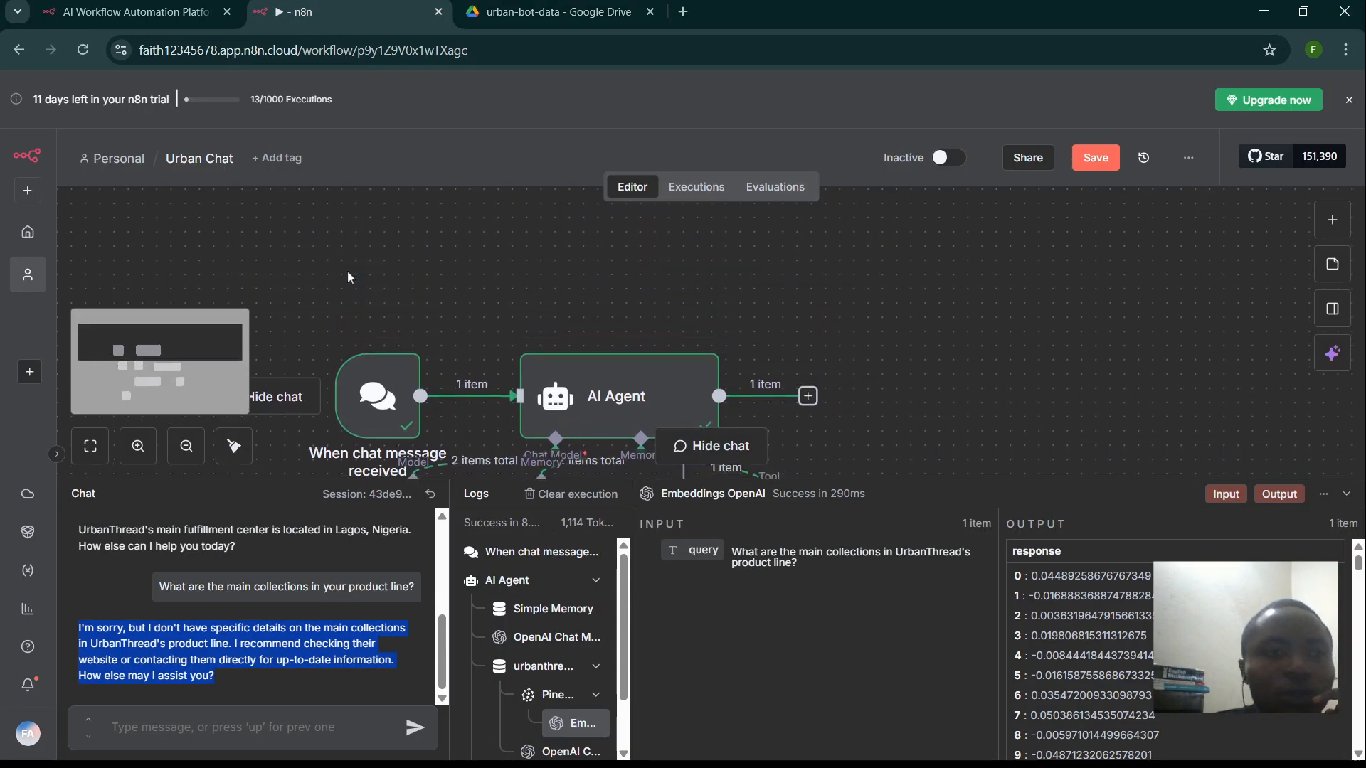
pyautogui.scroll(1, 347, 271)
pyautogui.click(126, 159)
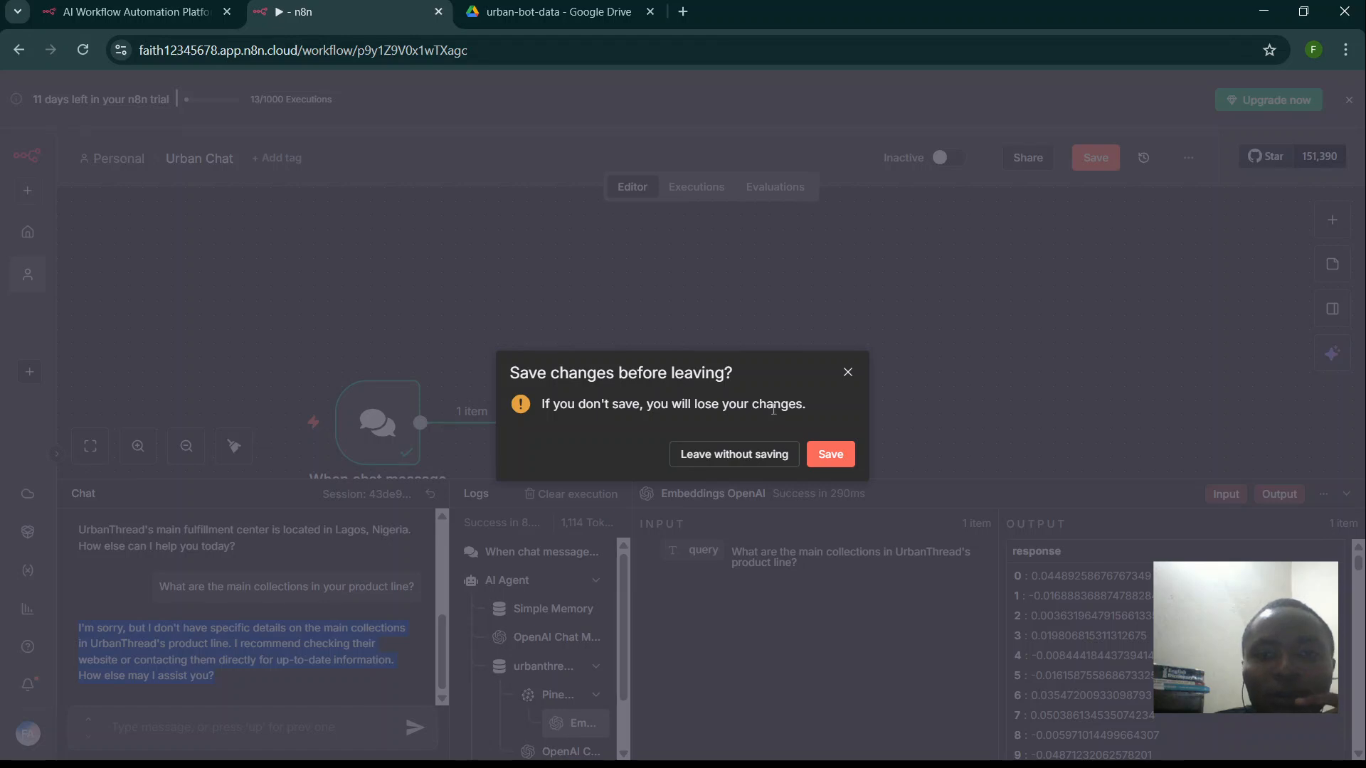
pyautogui.click(832, 453)
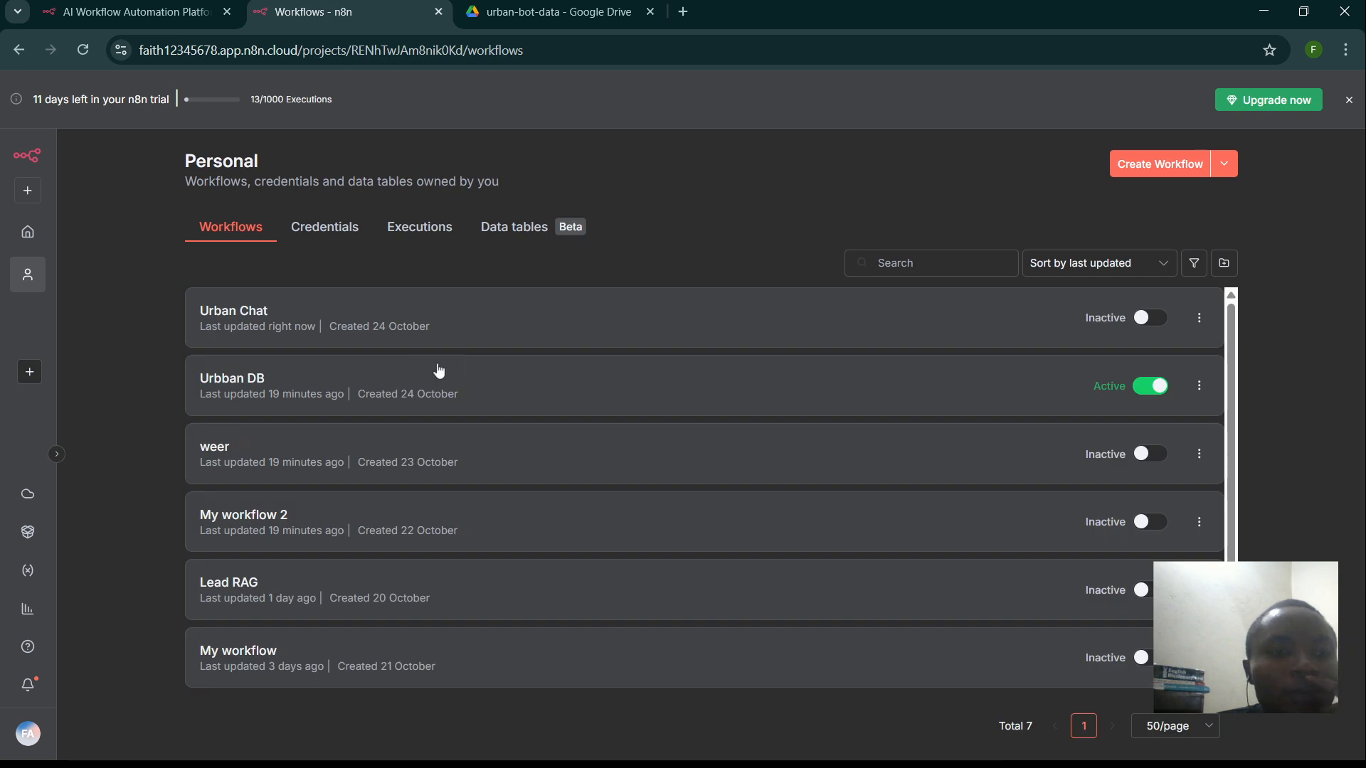
# - Rename the Urbban DB workflow to Urban DB
pyautogui.click(320, 388)
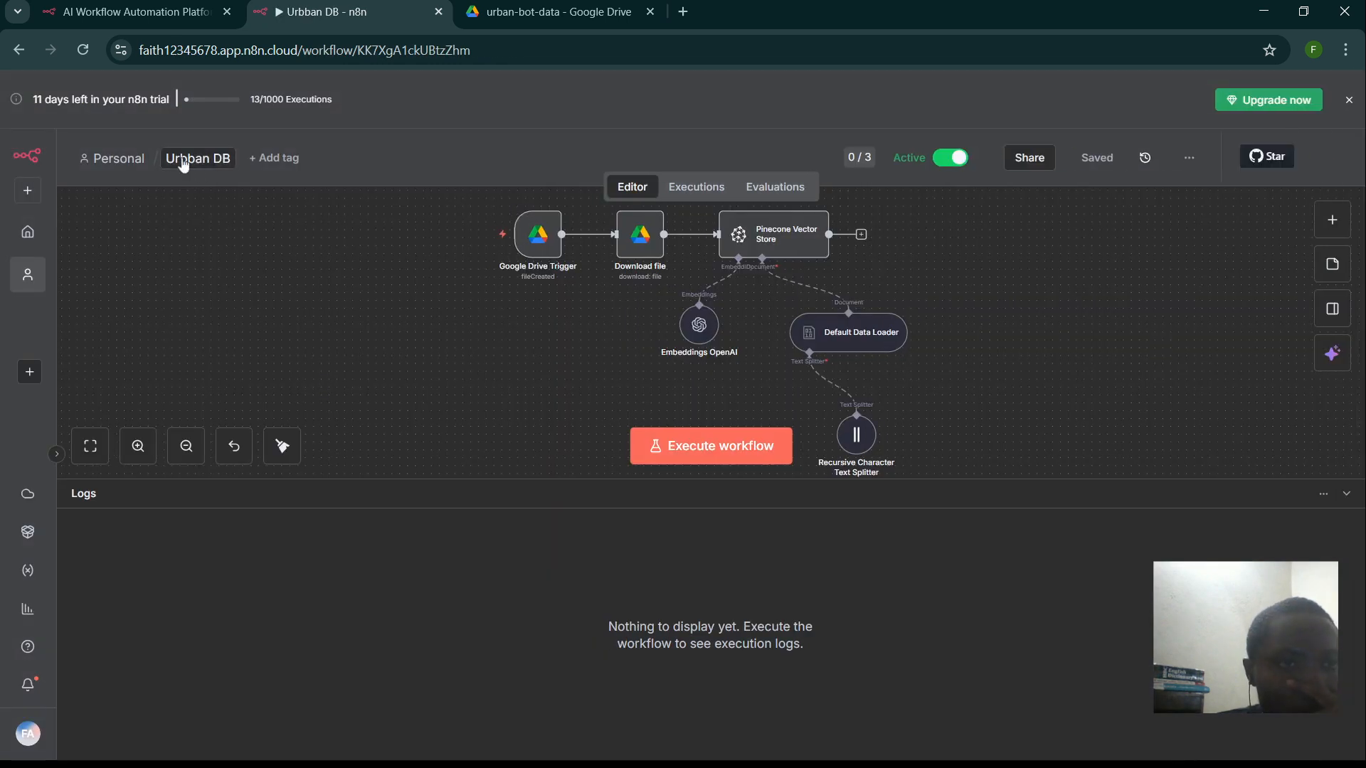
pyautogui.click(192, 158)
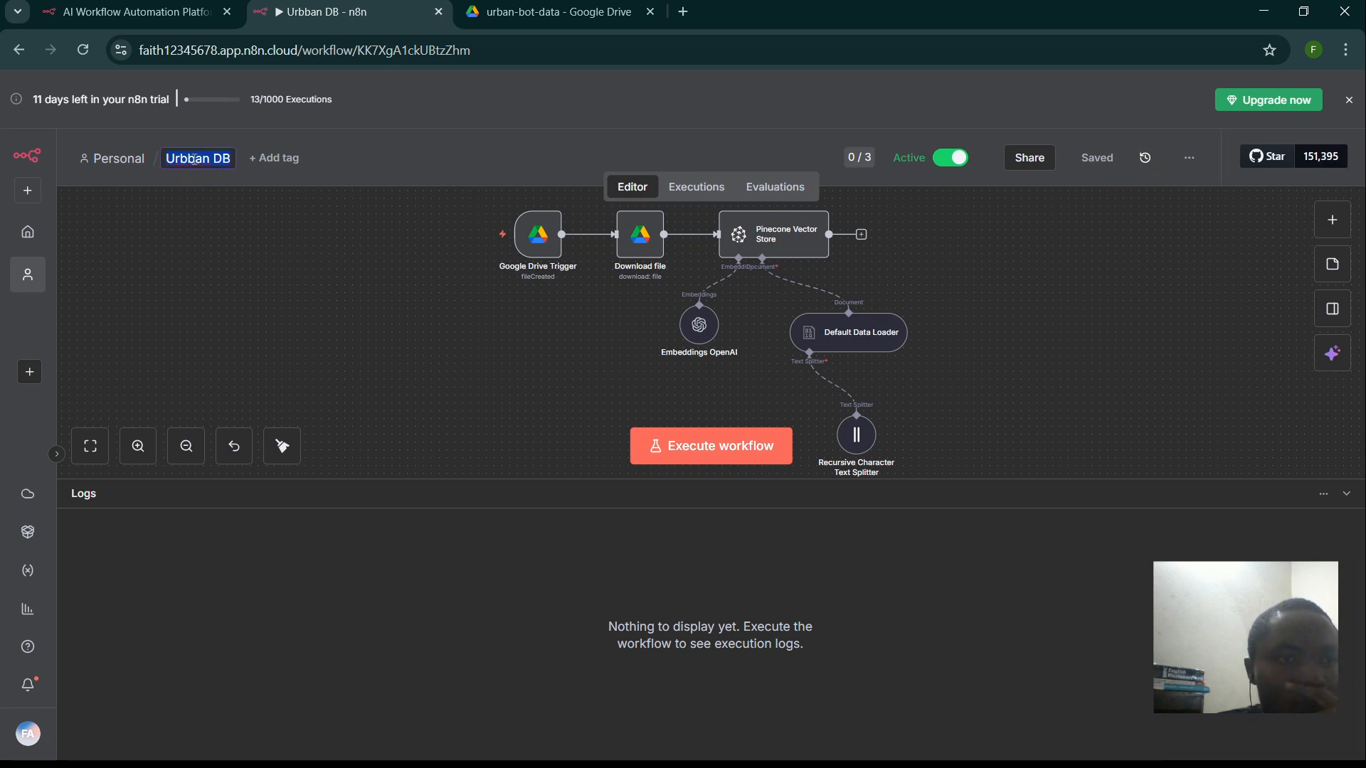
pyautogui.click(194, 159)
pyautogui.press('BackSpace')
pyautogui.click(302, 319)
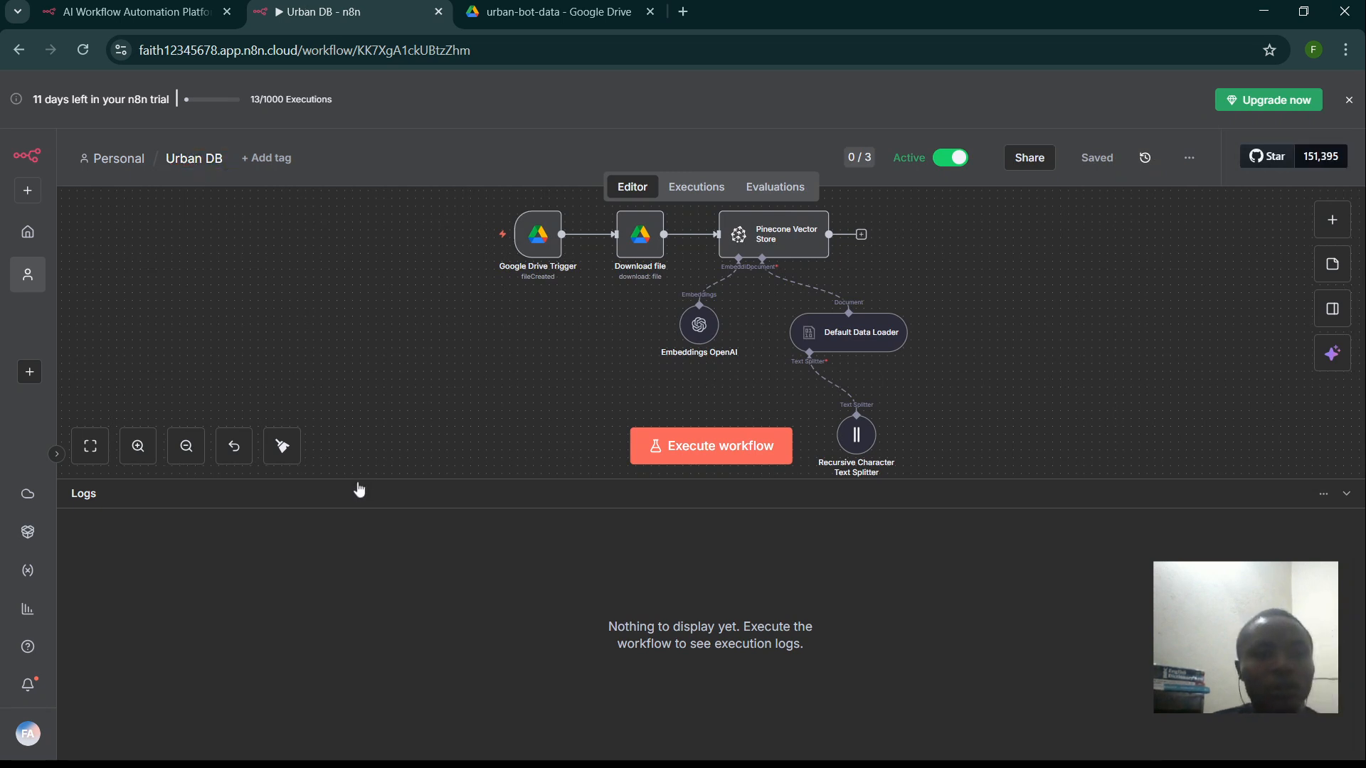
# - Check that Urban DB's latest execution succeeded, then return to the Personal workflows list
pyautogui.moveTo(357, 481); pyautogui.dragTo(345, 621)
pyautogui.click(719, 192)
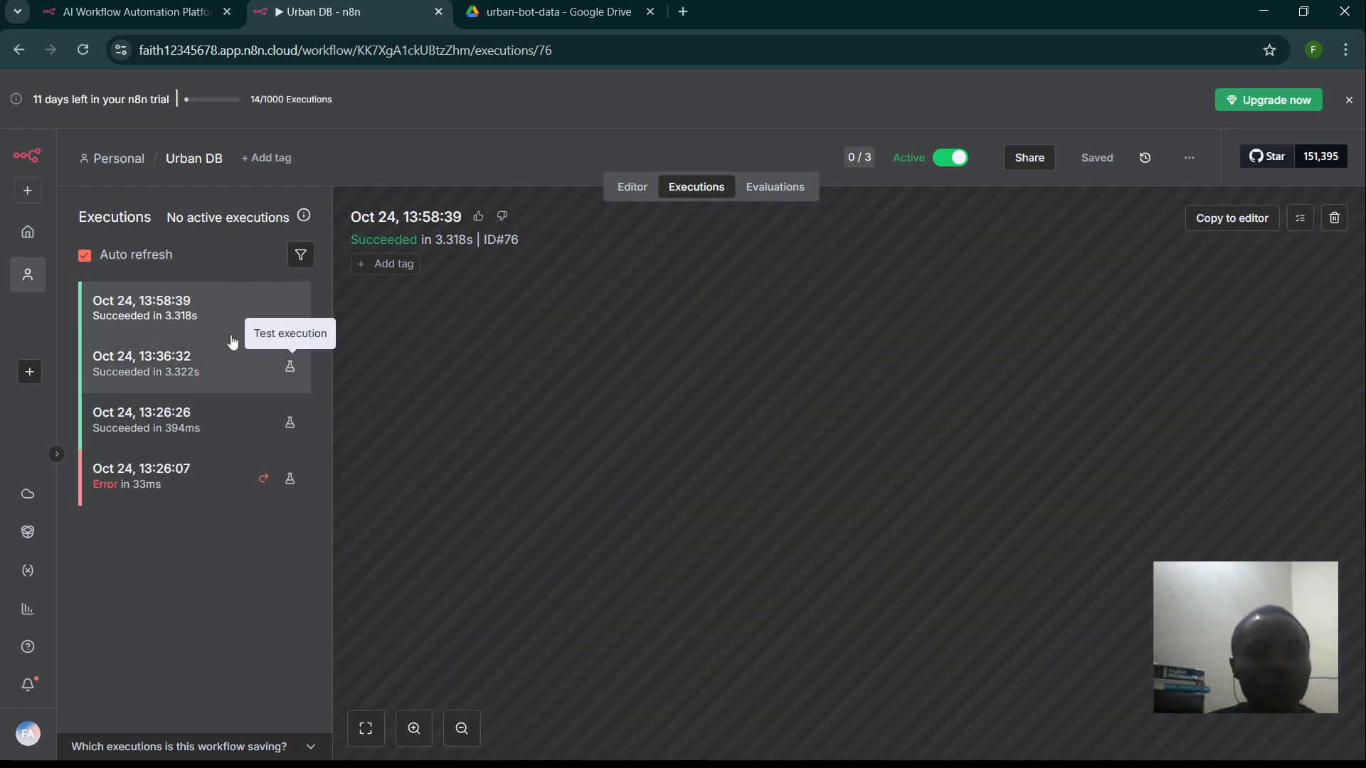
pyautogui.click(151, 305)
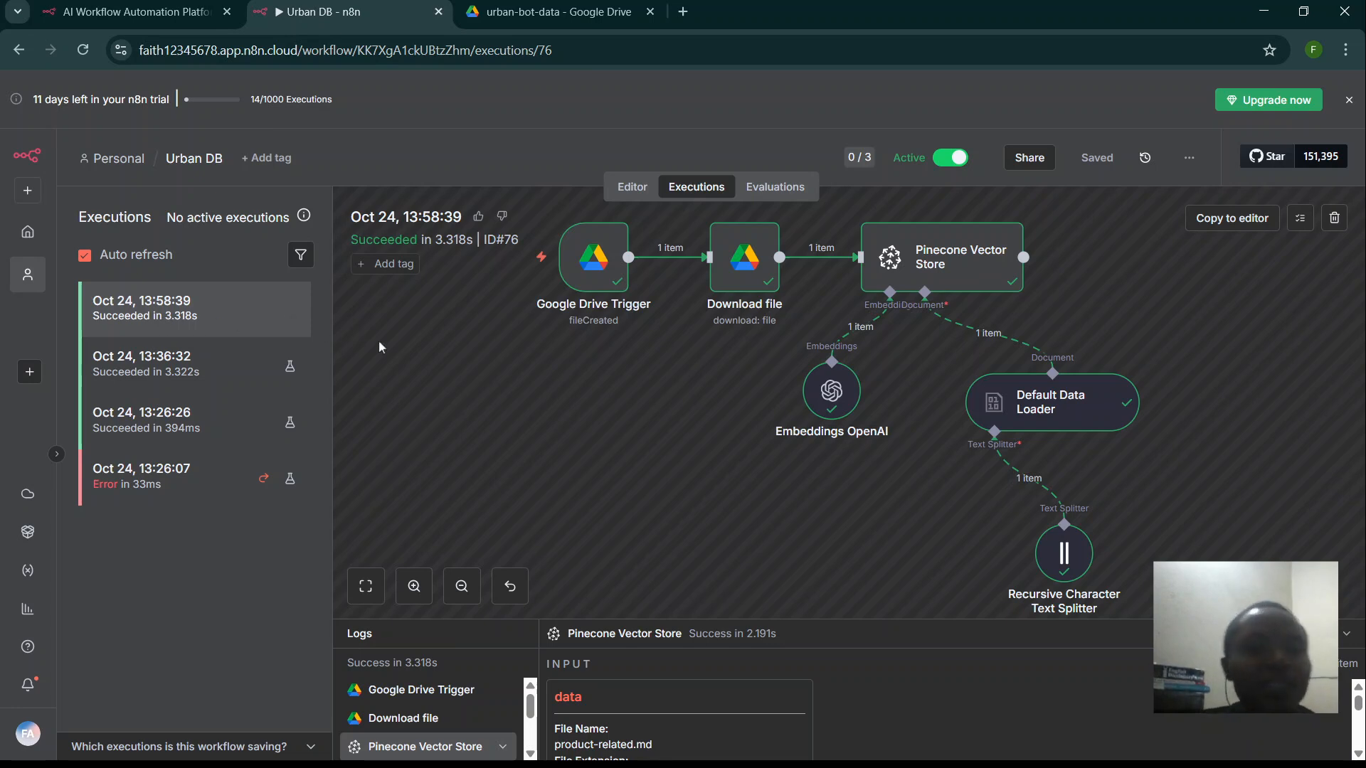
pyautogui.click(114, 160)
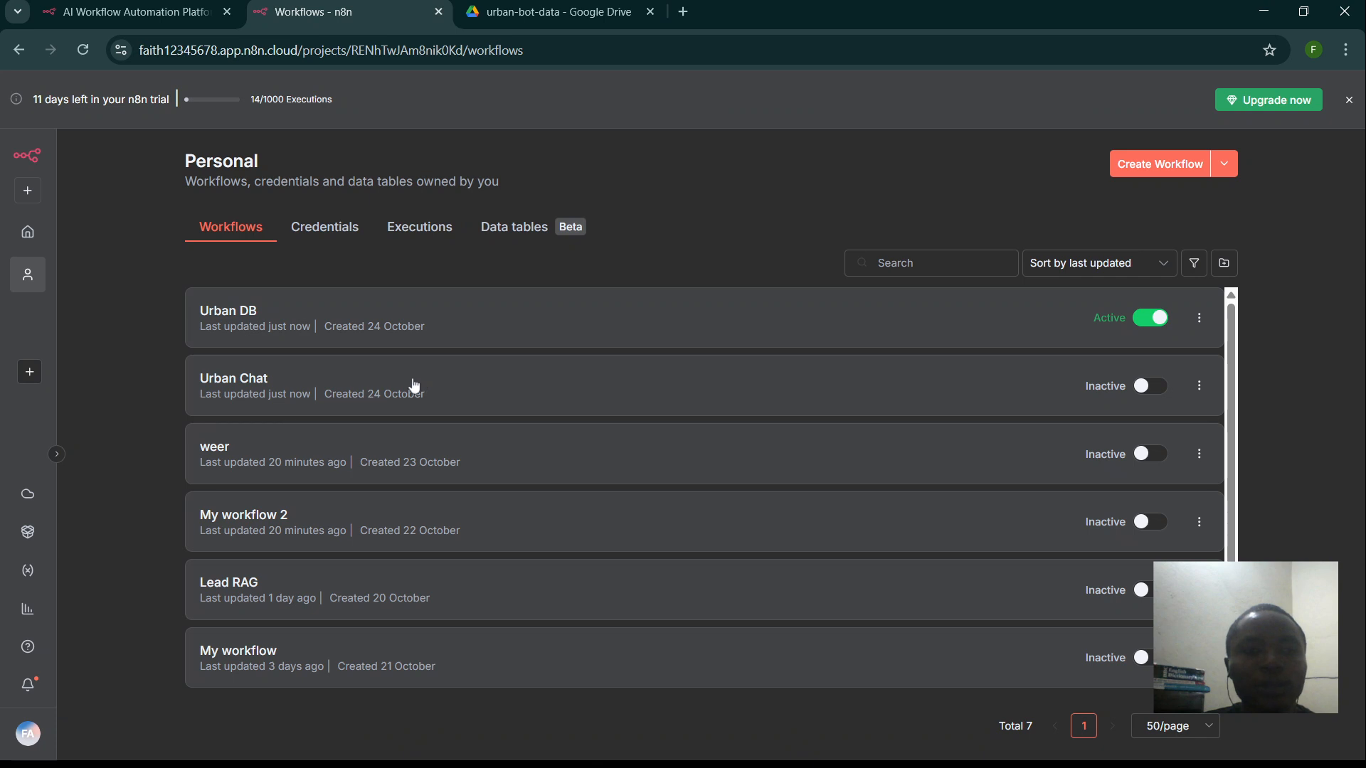
# - Open Urban Chat, send 'hello', then paste and send the main-collections question
pyautogui.click(359, 397)
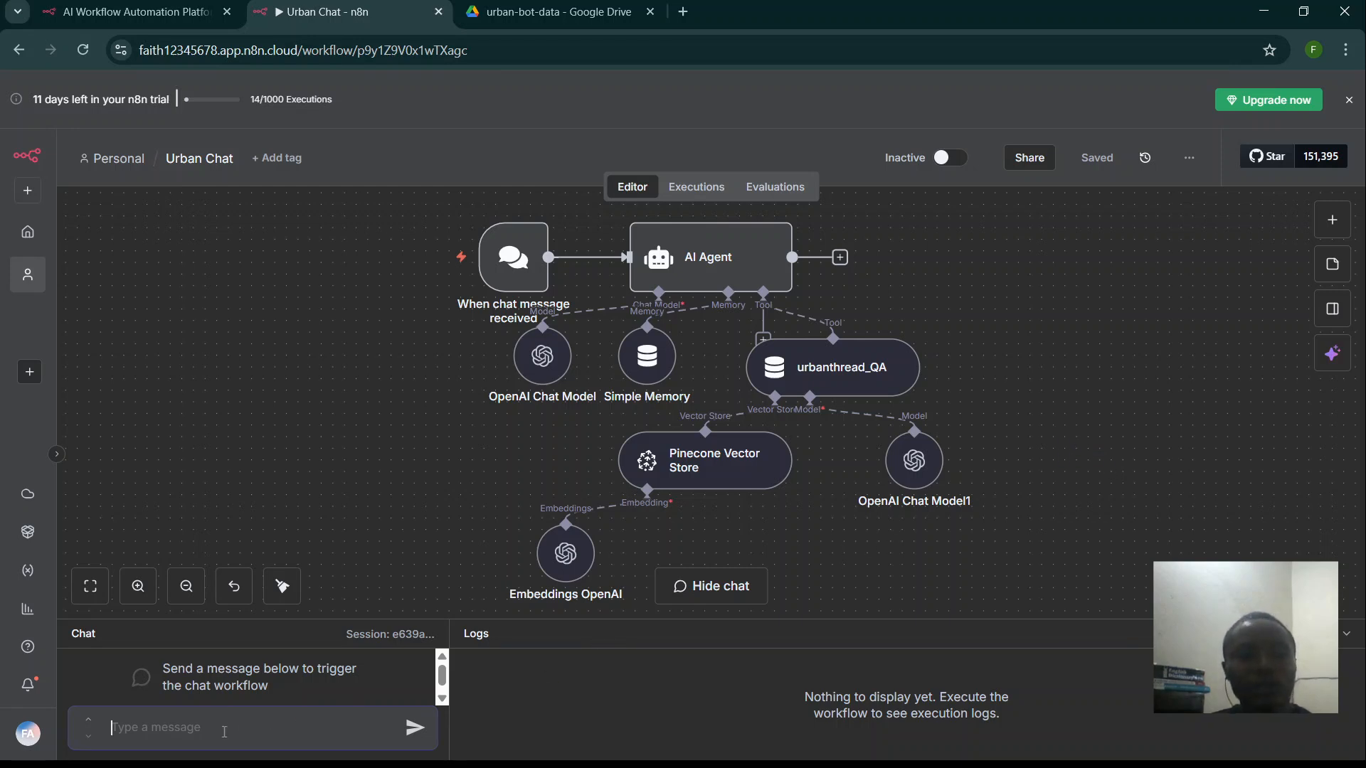
pyautogui.write('hello')
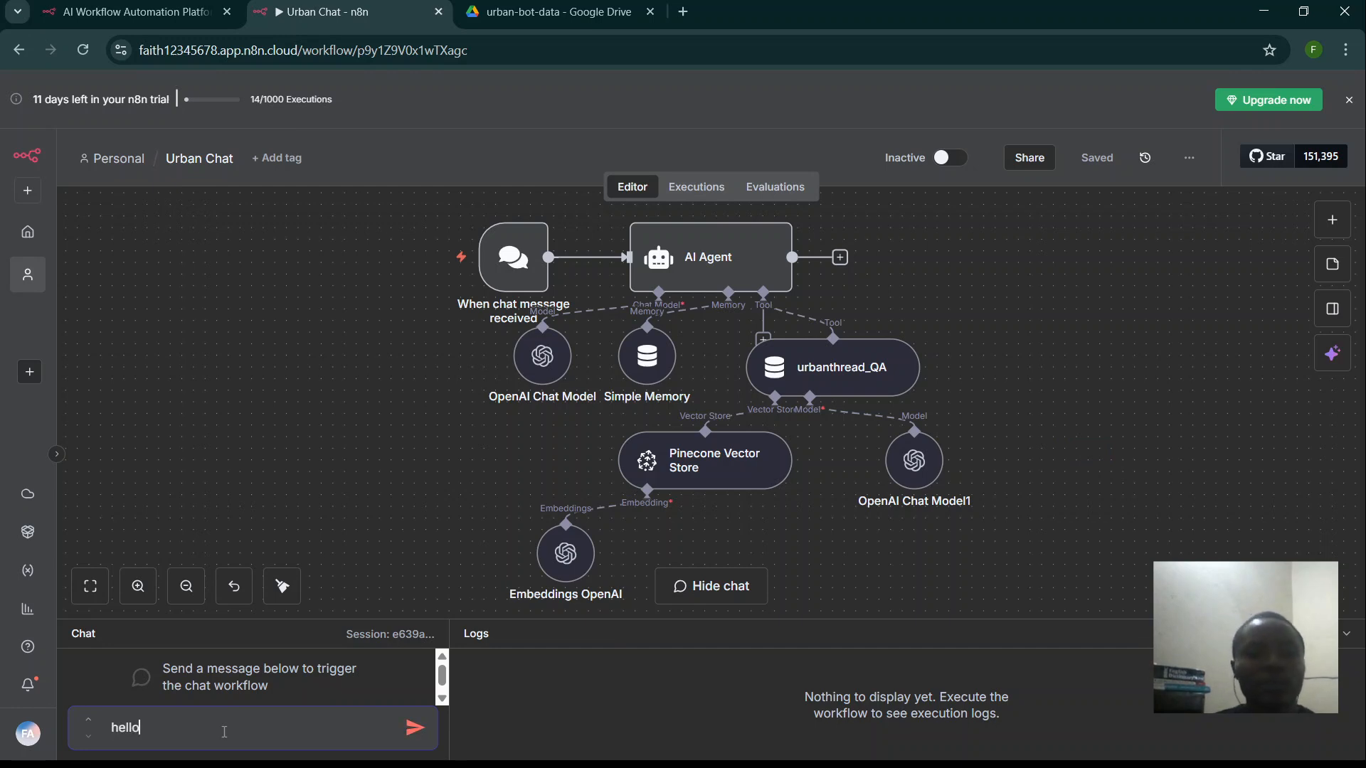
pyautogui.press('Return')
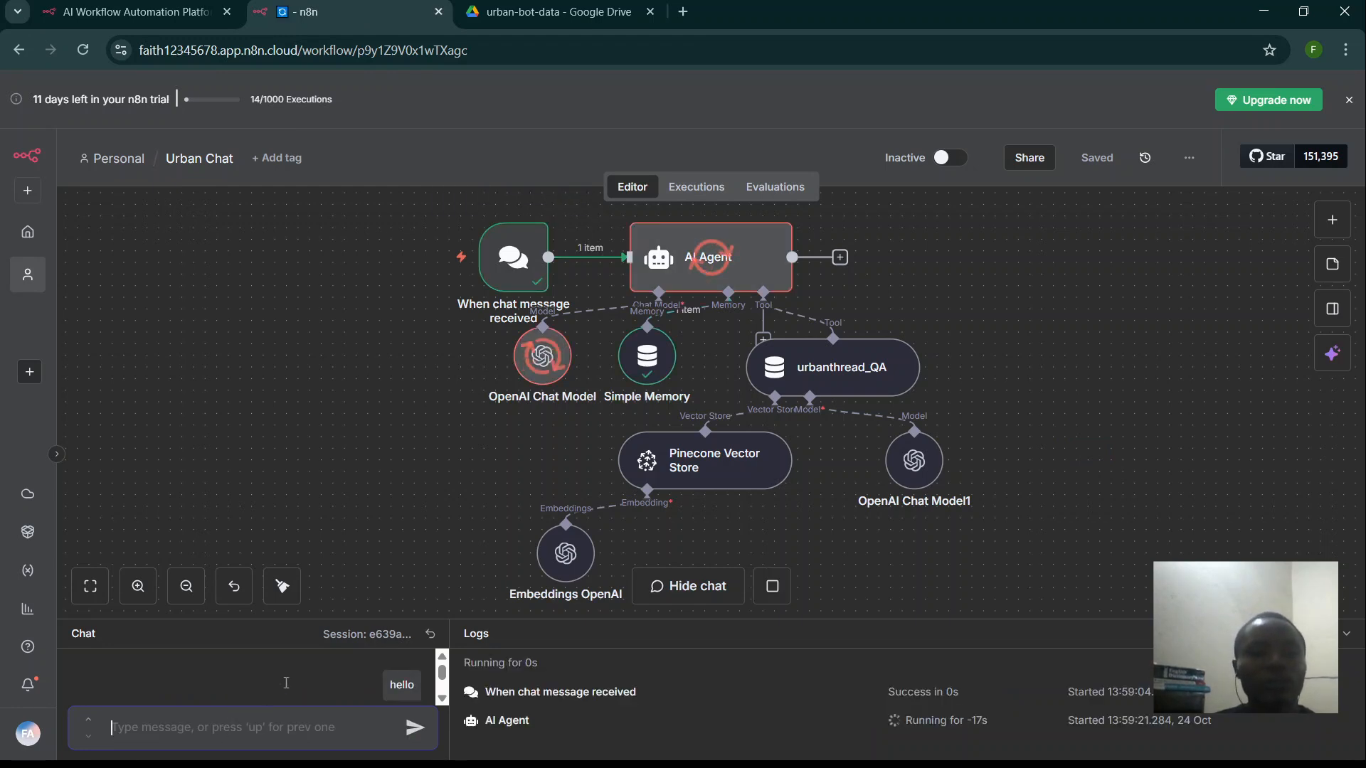
pyautogui.moveTo(326, 618); pyautogui.dragTo(342, 549)
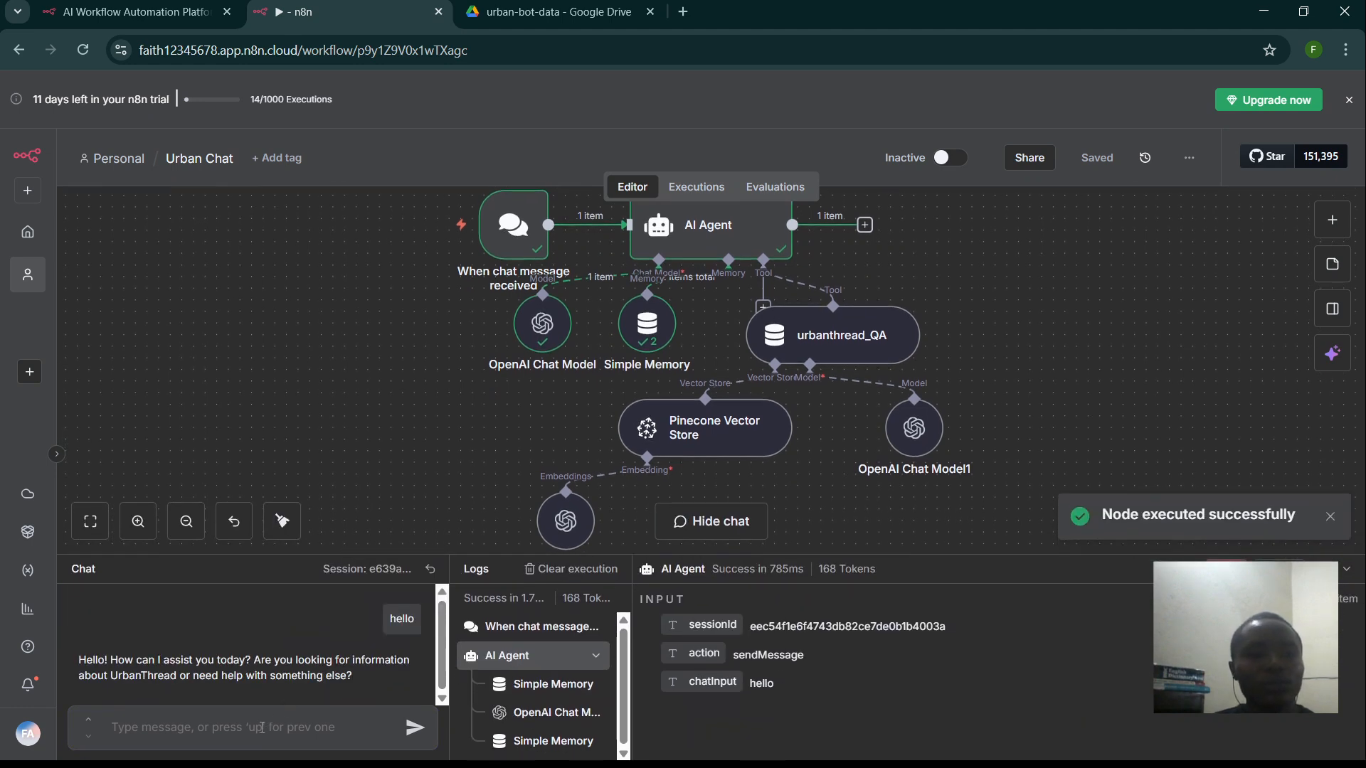
pyautogui.write('What are the main collections in your product line?')
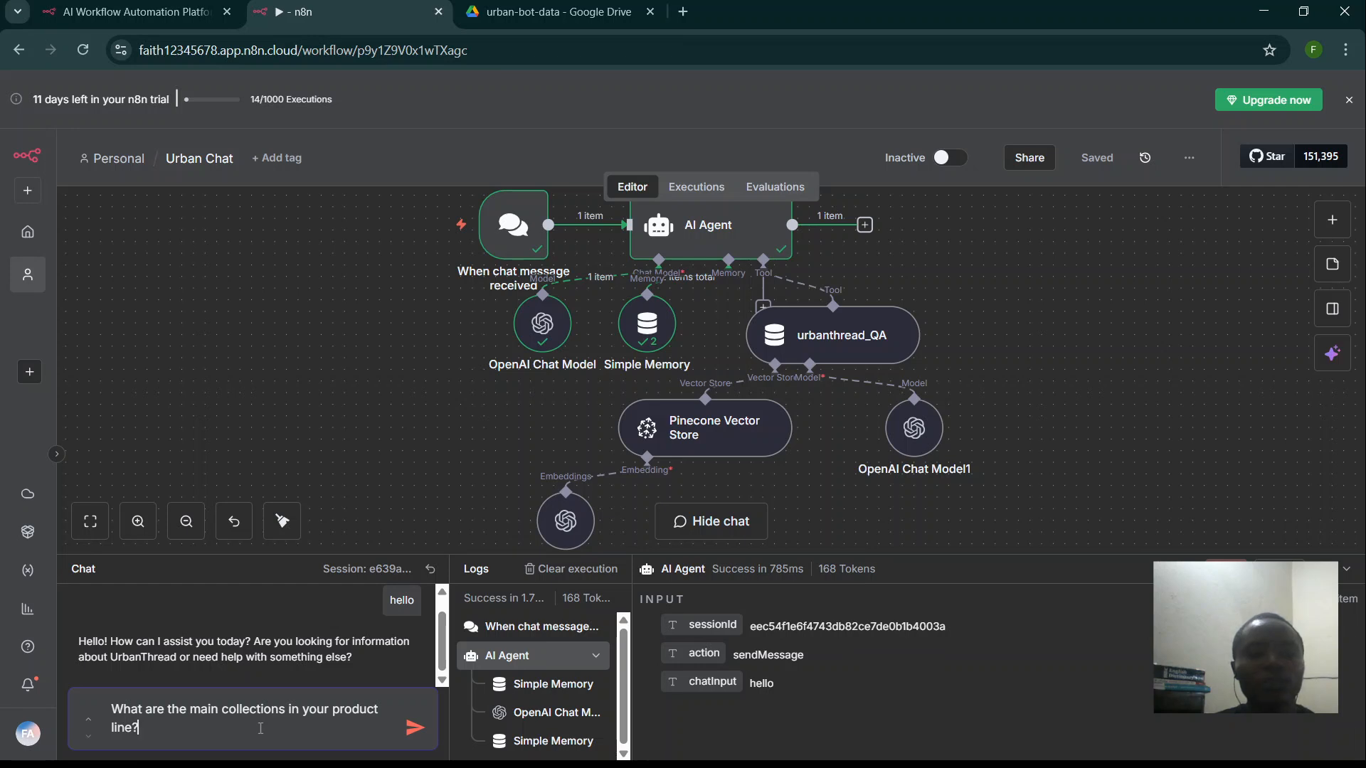
pyautogui.press('Return')
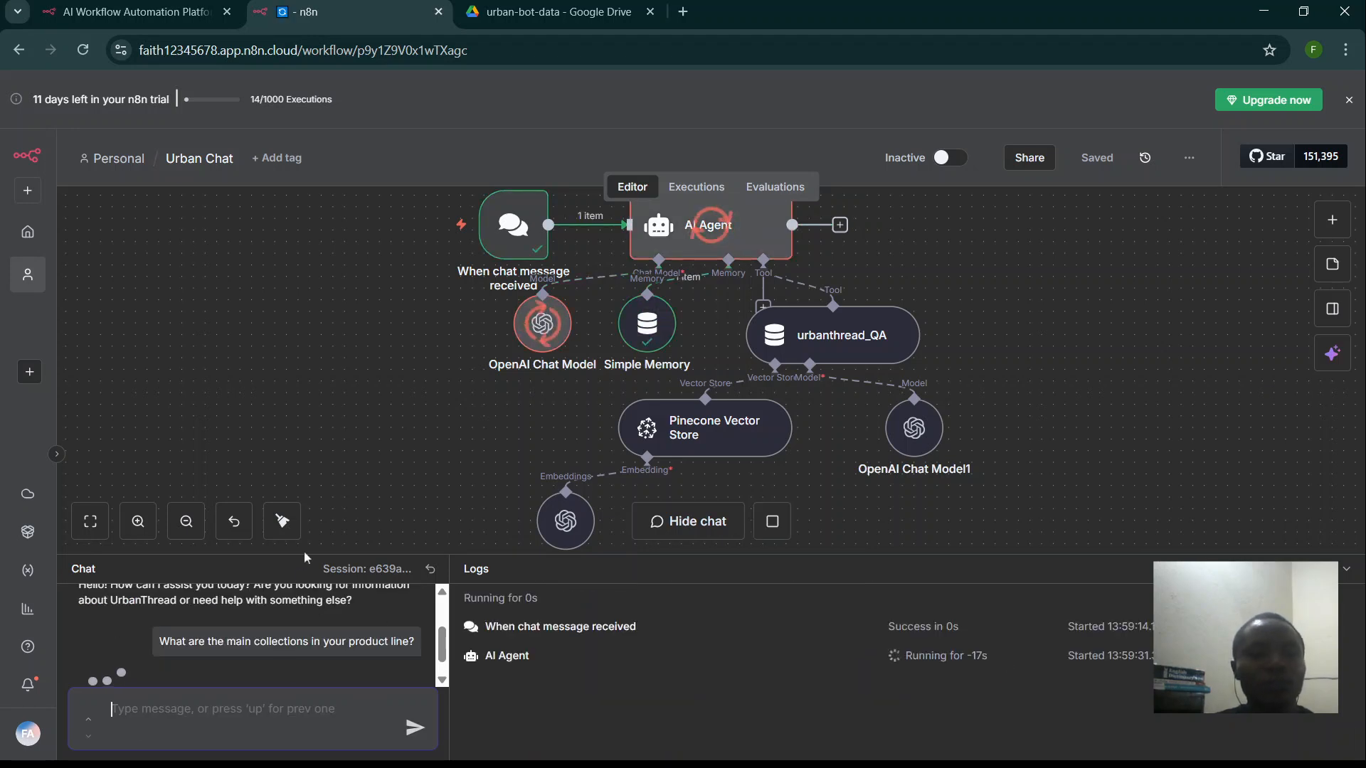
pyautogui.moveTo(302, 553); pyautogui.dragTo(341, 401)
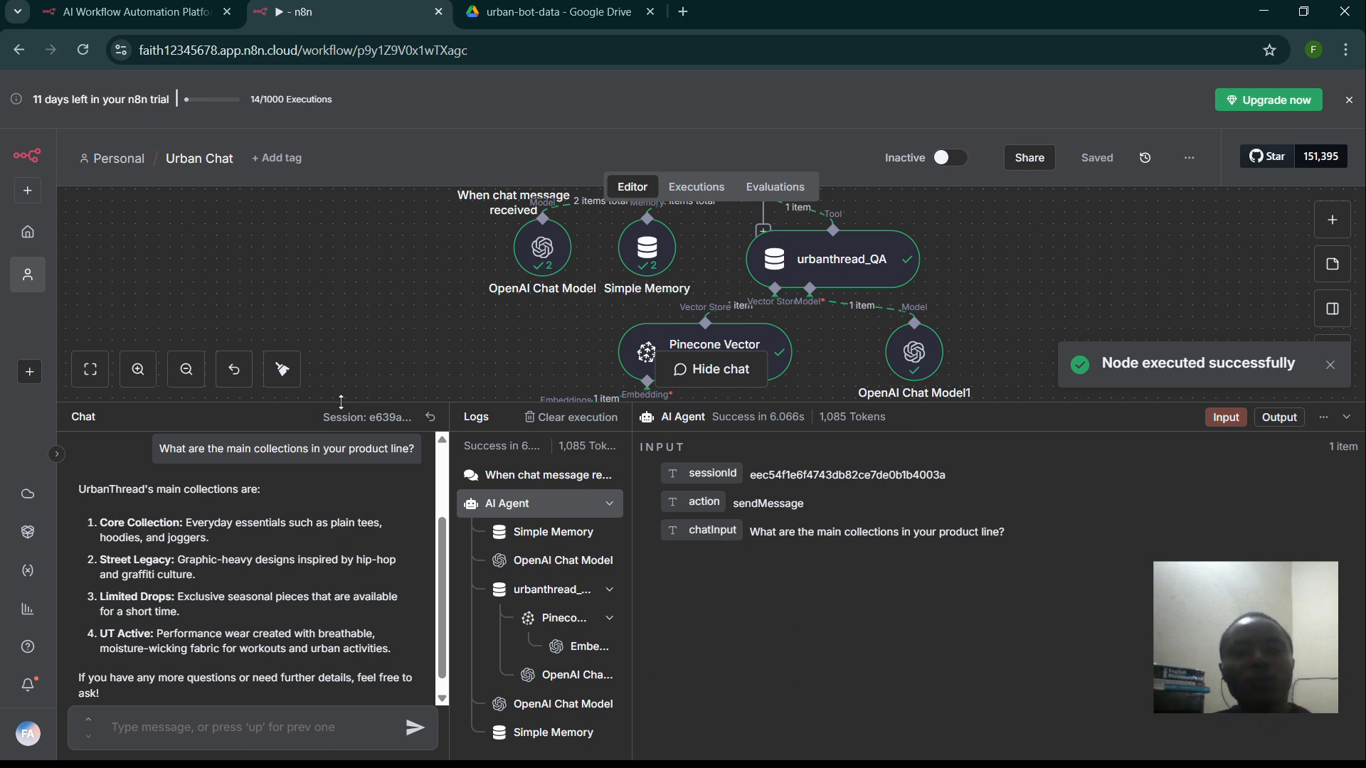
# - Resize the chat panel and zoom out the canvas and page so the whole Urban Chat workflow is visible
pyautogui.moveTo(341, 398); pyautogui.dragTo(341, 311)
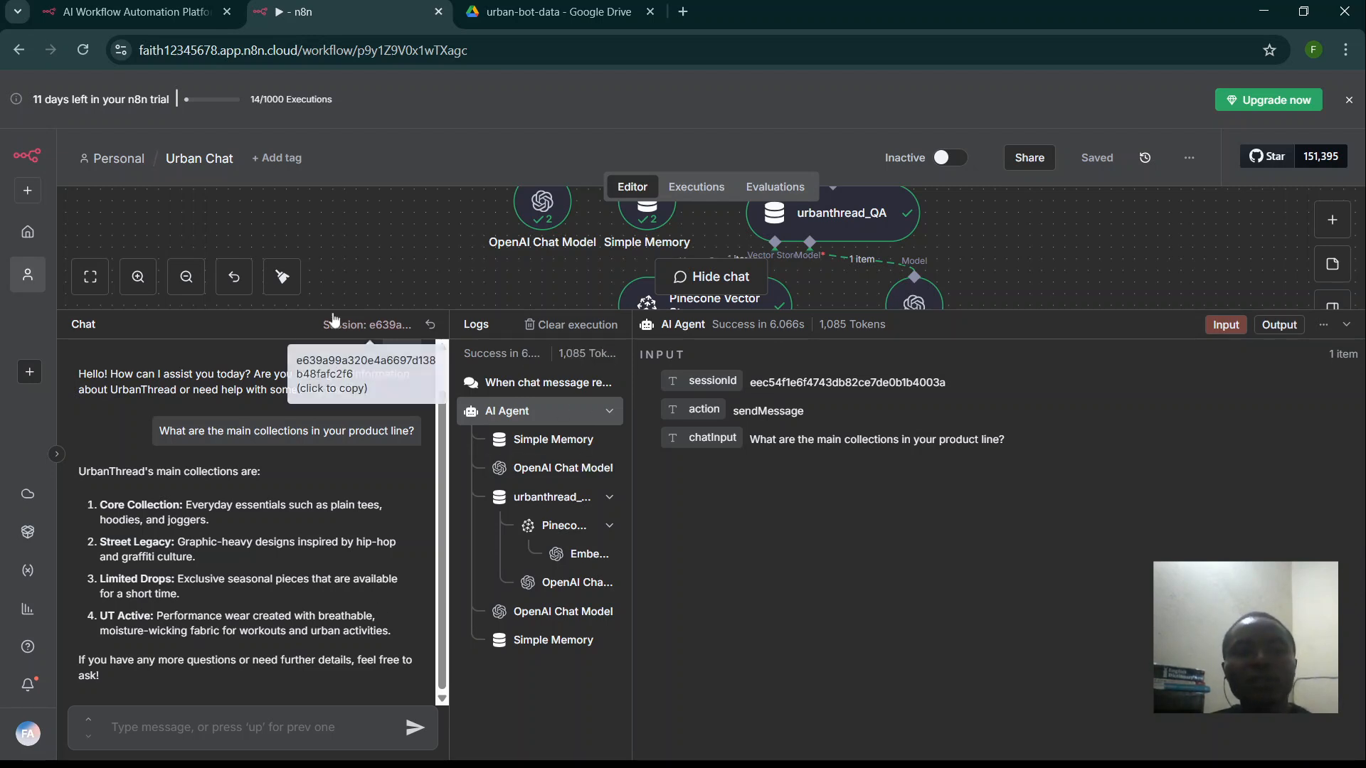
pyautogui.moveTo(332, 314); pyautogui.dragTo(332, 585)
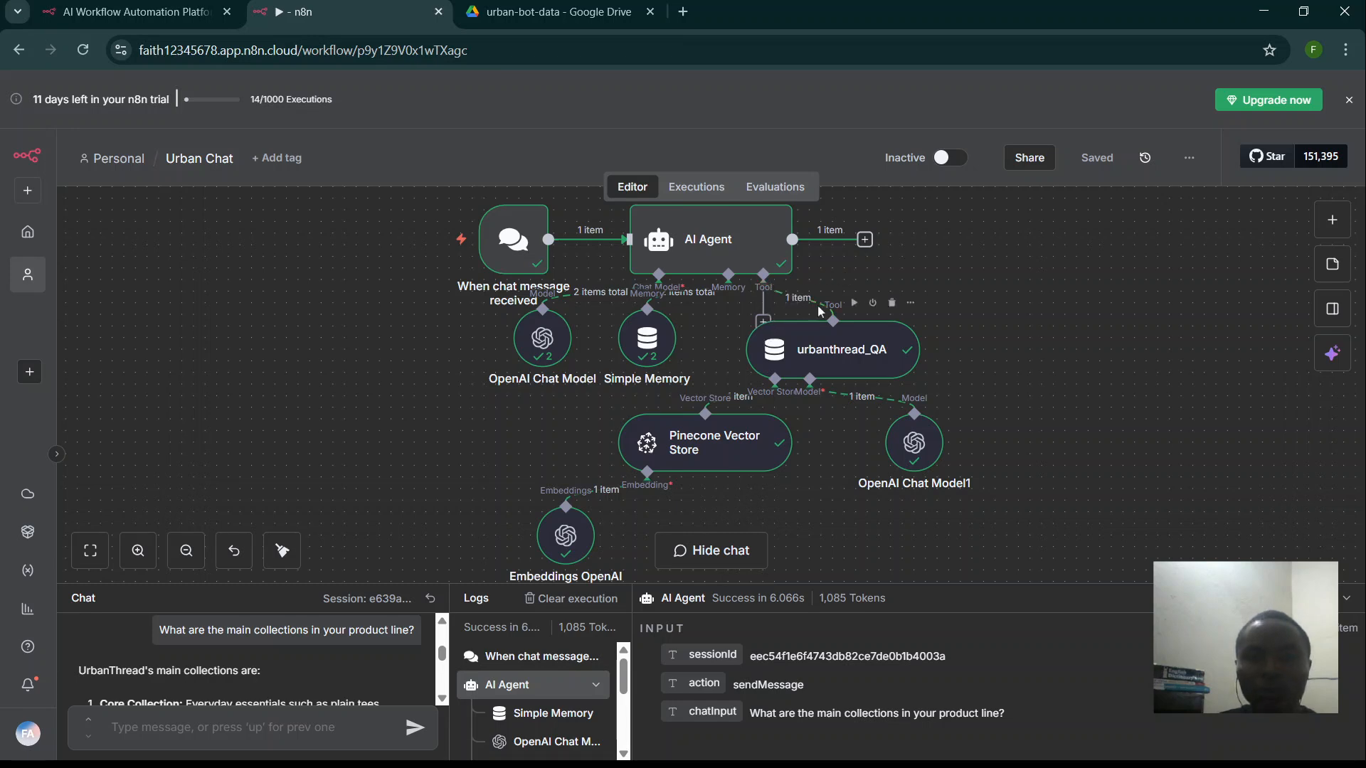
pyautogui.press('-')
pyautogui.hotkey('ctrl', '-')
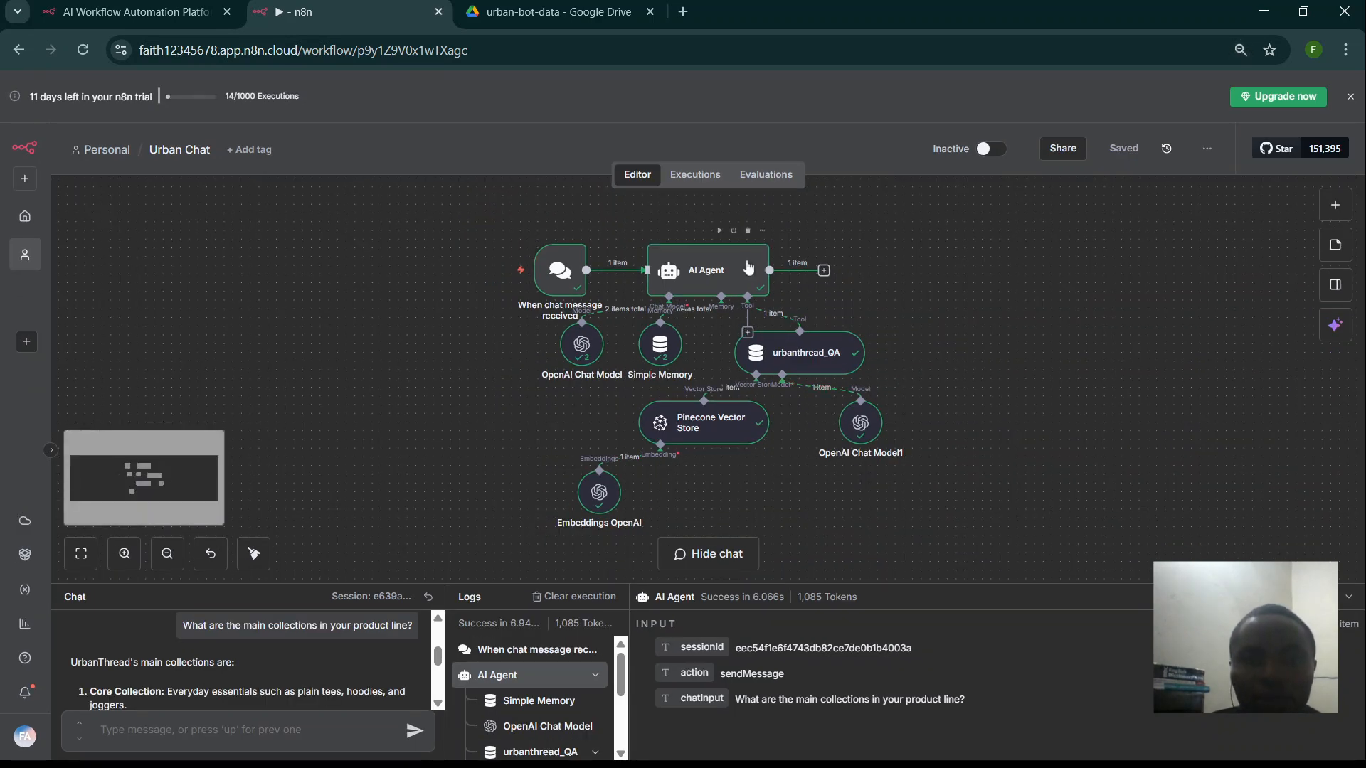
# - Add a Google Sheets Tool to the AI Agent's Tool input, set to the Append Row operation
pyautogui.click(747, 333)
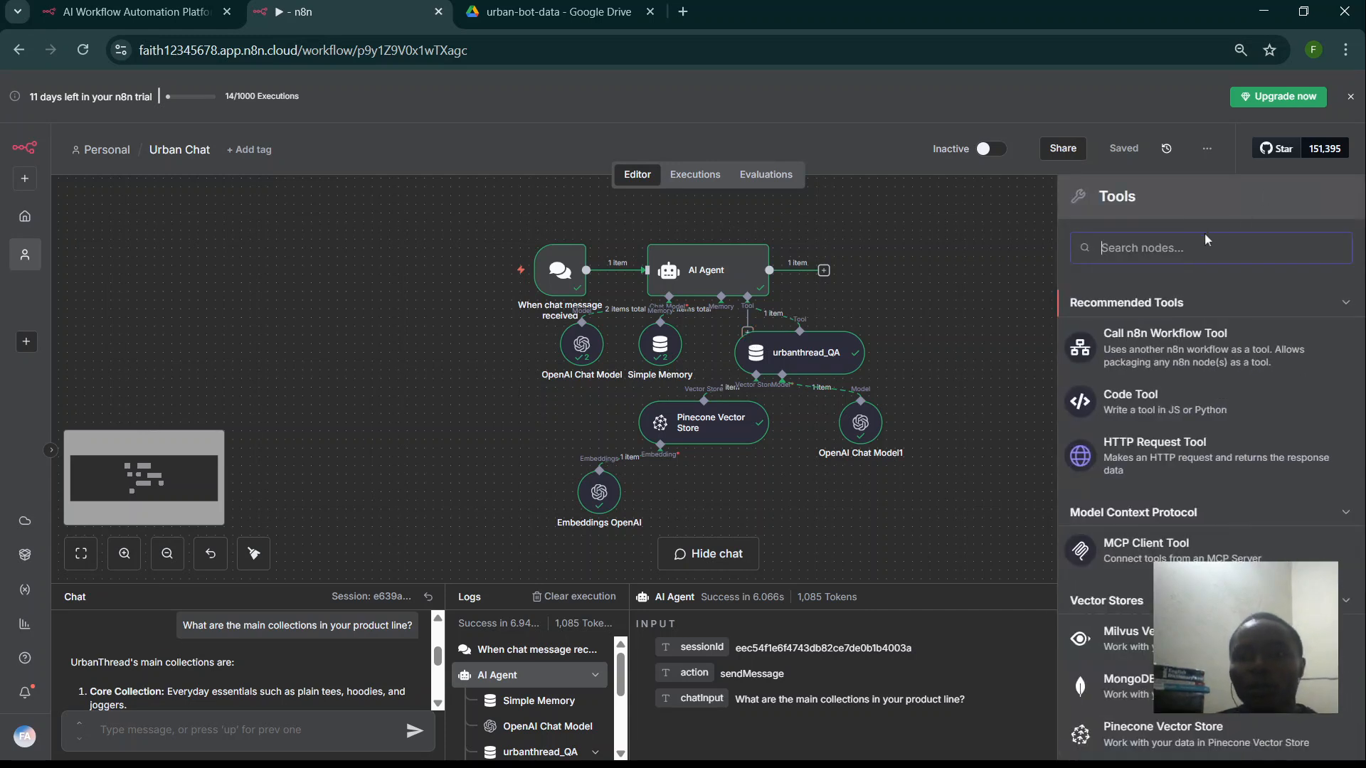
pyautogui.write('go')
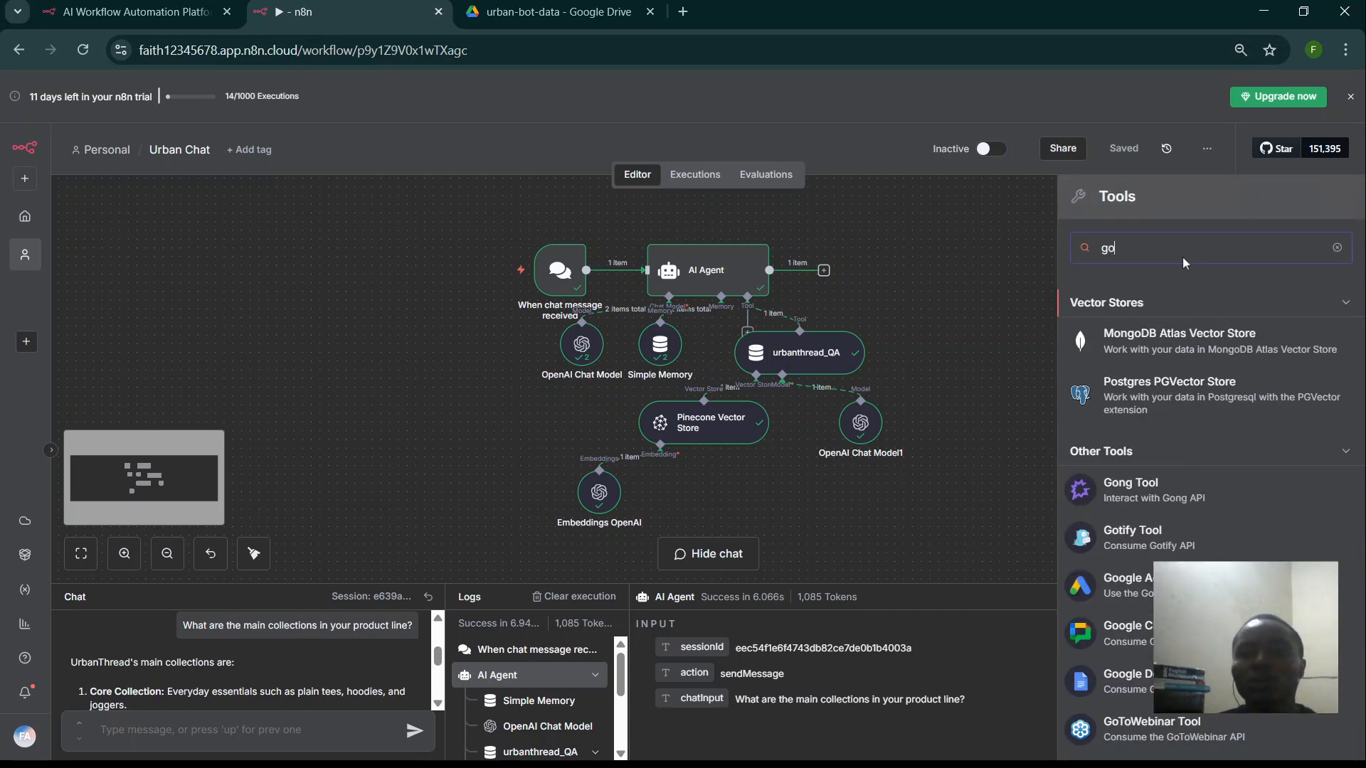
pyautogui.write('ogle')
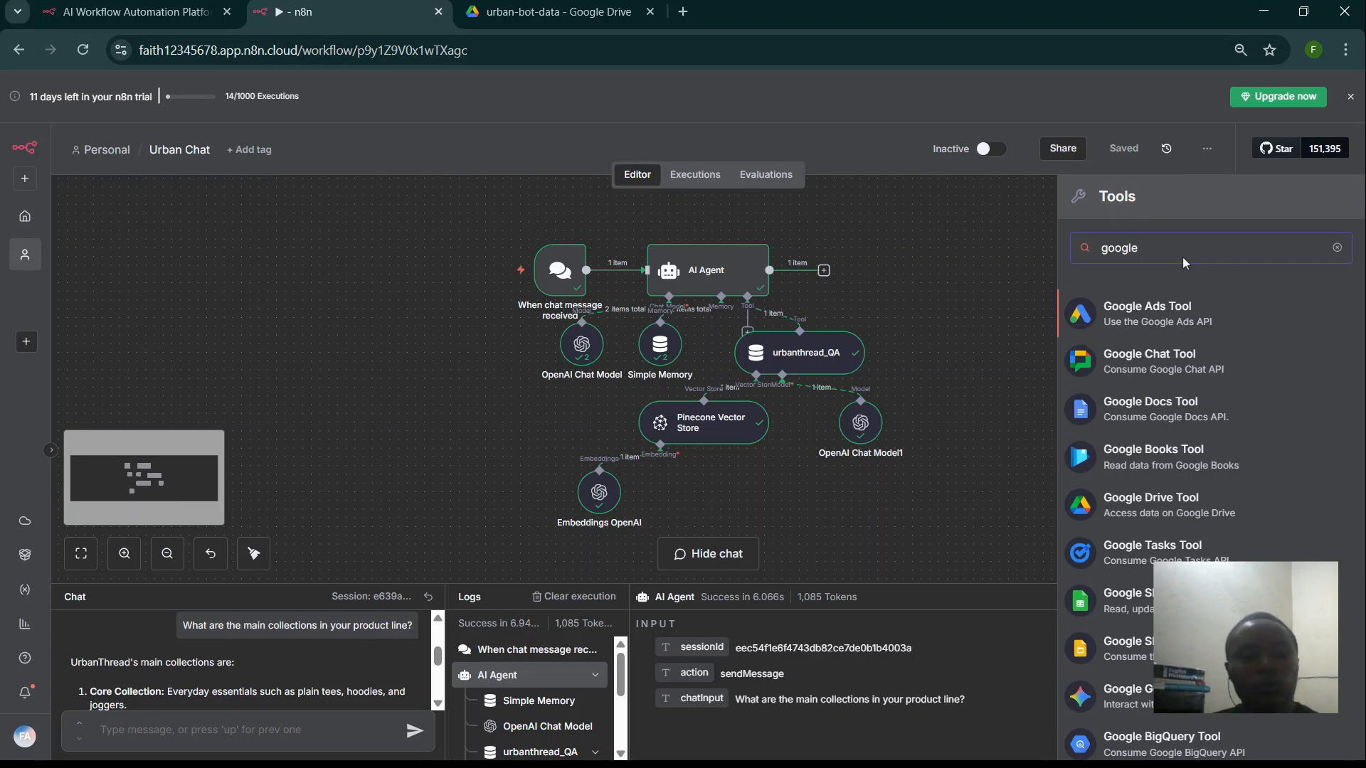
pyautogui.write(' she')
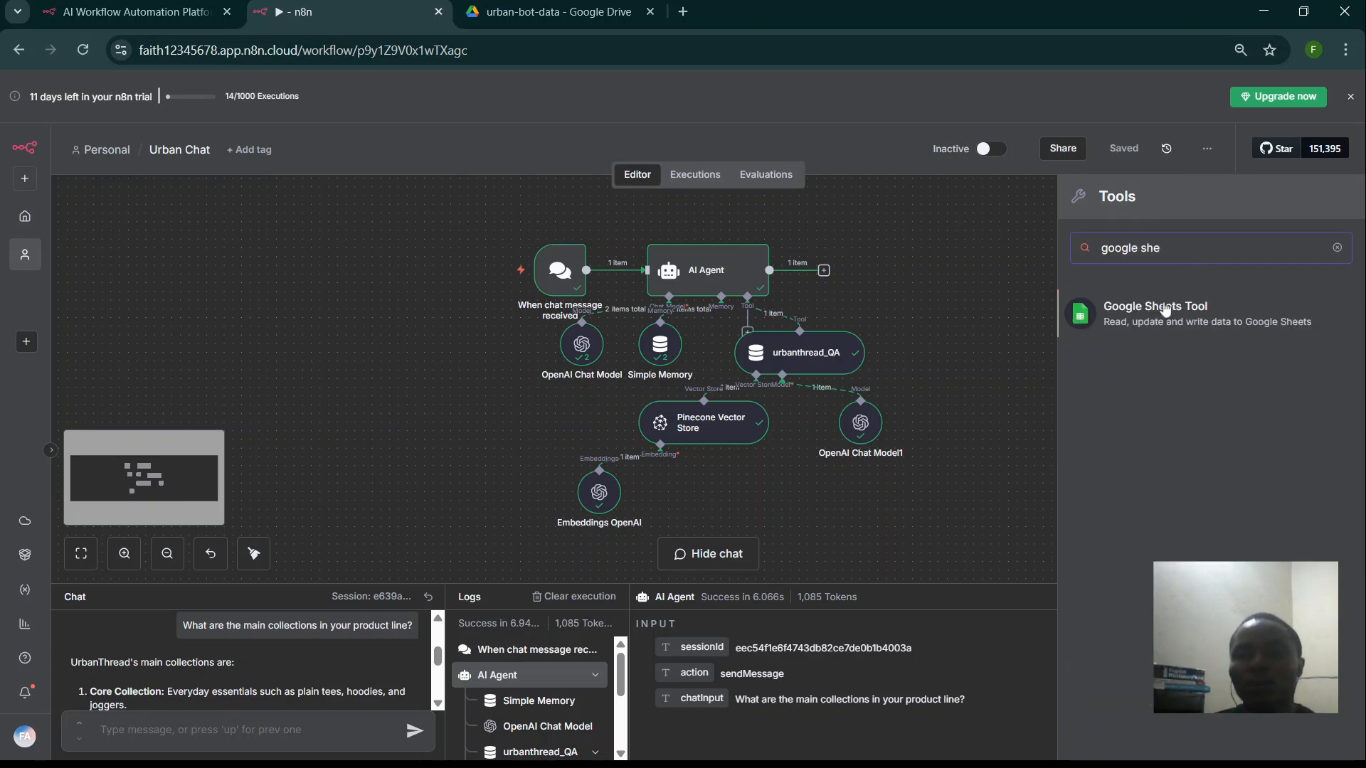
pyautogui.click(1155, 317)
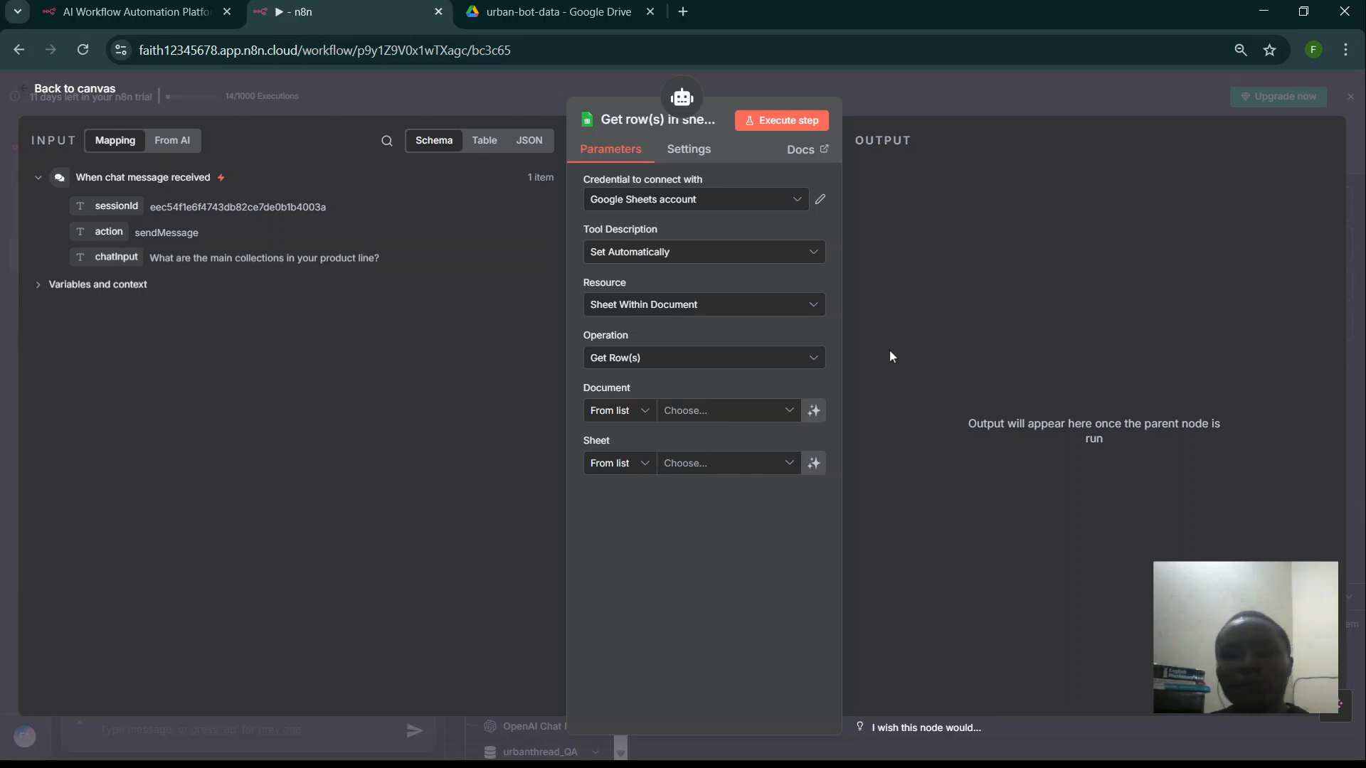
pyautogui.click(811, 364)
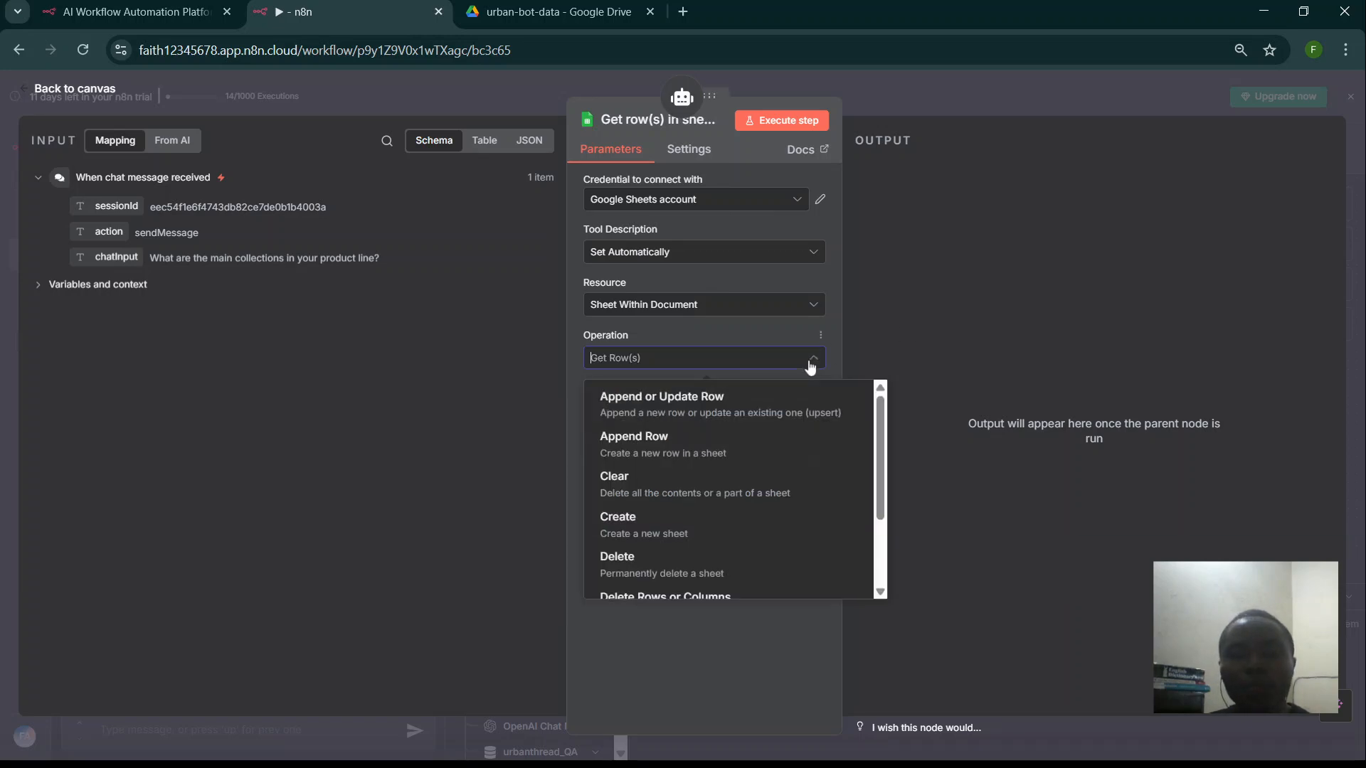
pyautogui.scroll(2, 764, 540)
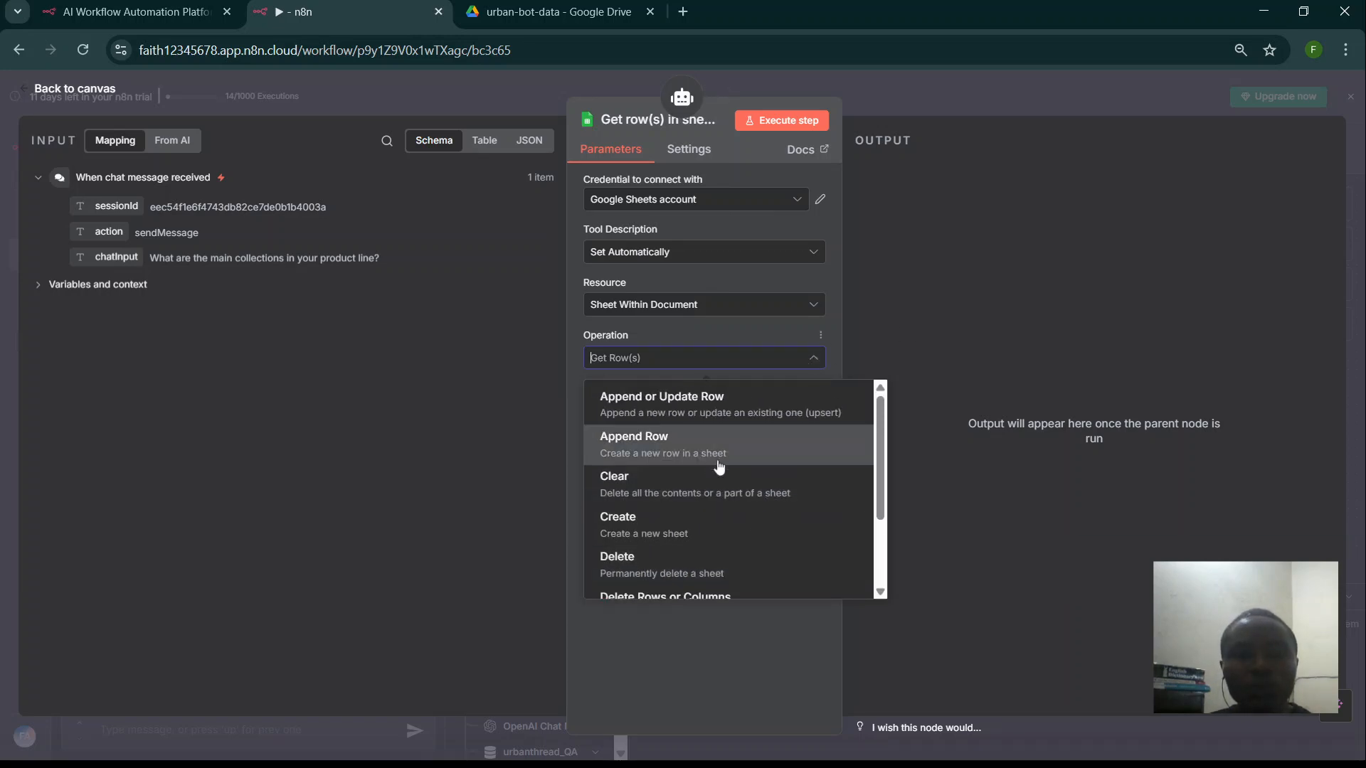
pyautogui.click(700, 438)
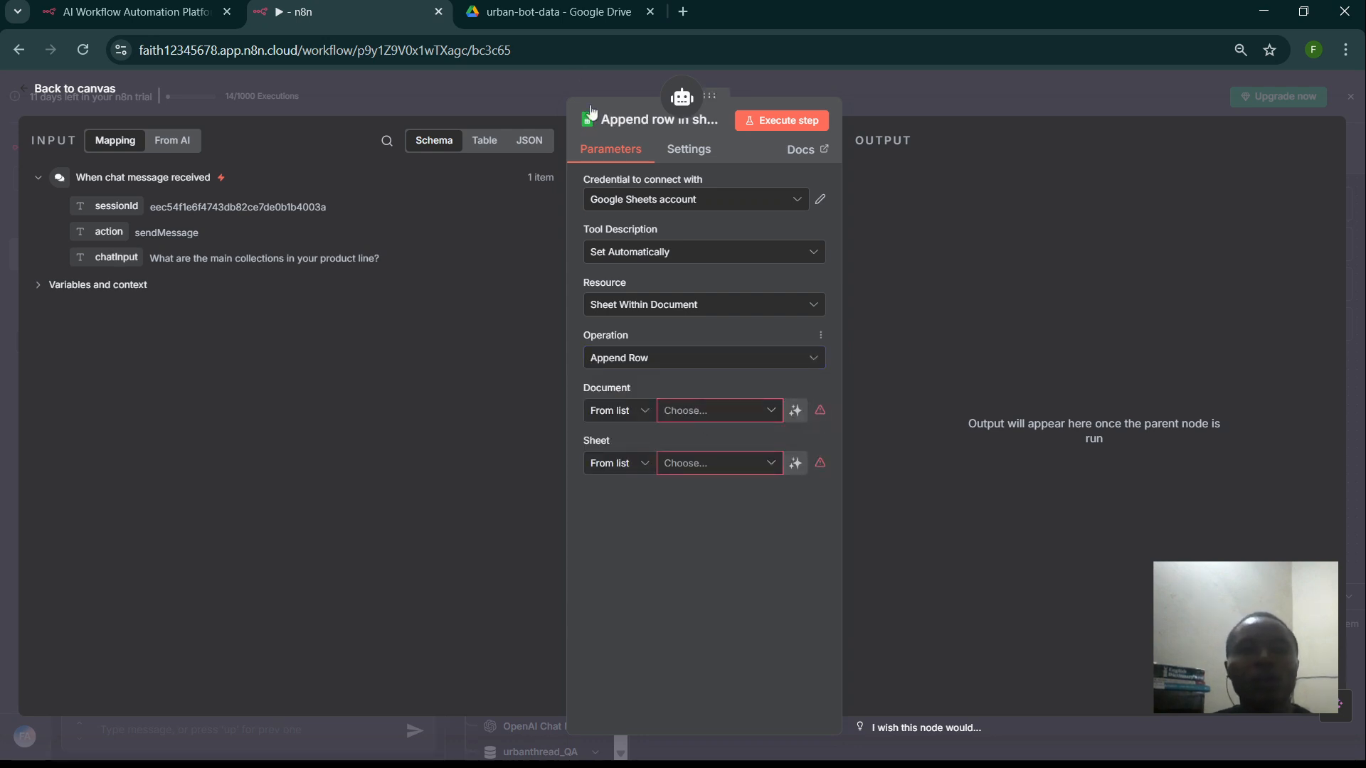
# - Launch Google Sheets from the Google apps menu on the Google Drive tab
pyautogui.click(592, 18)
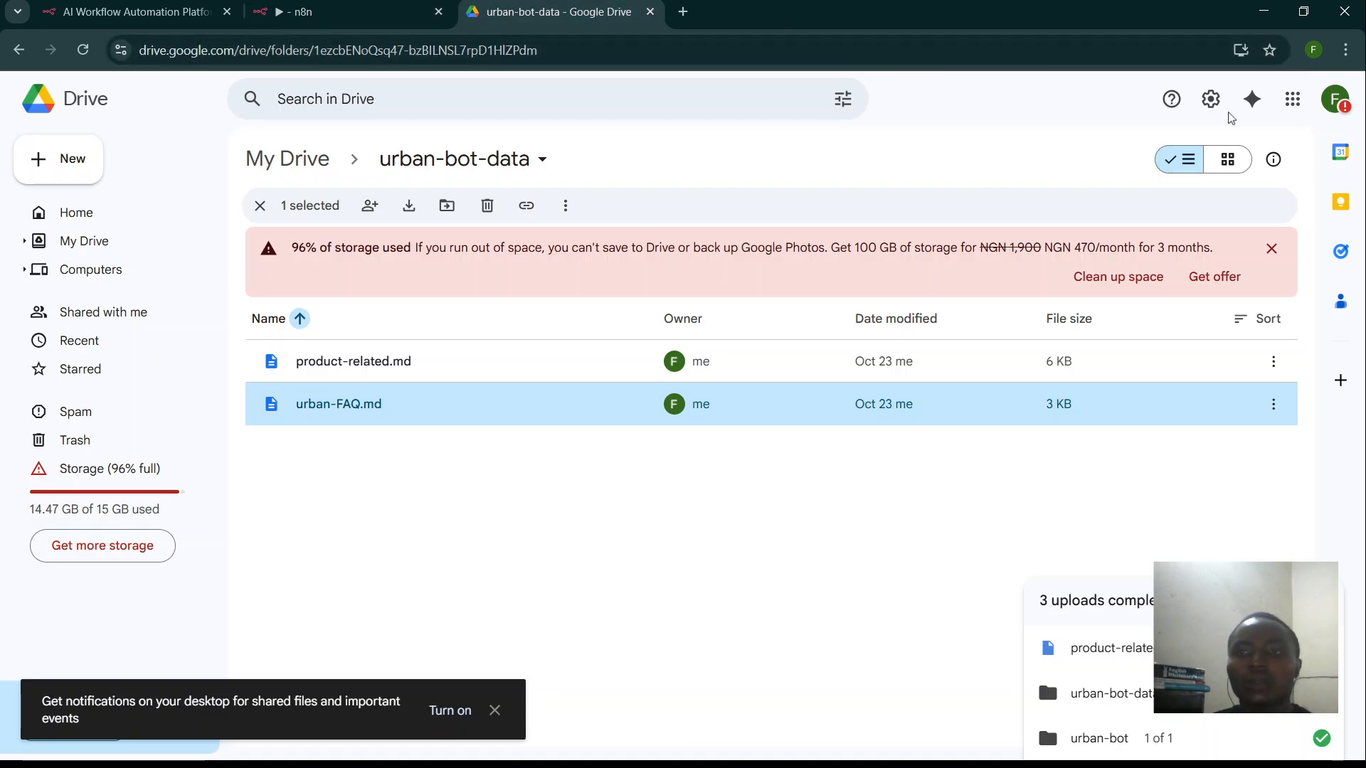
pyautogui.click(1292, 99)
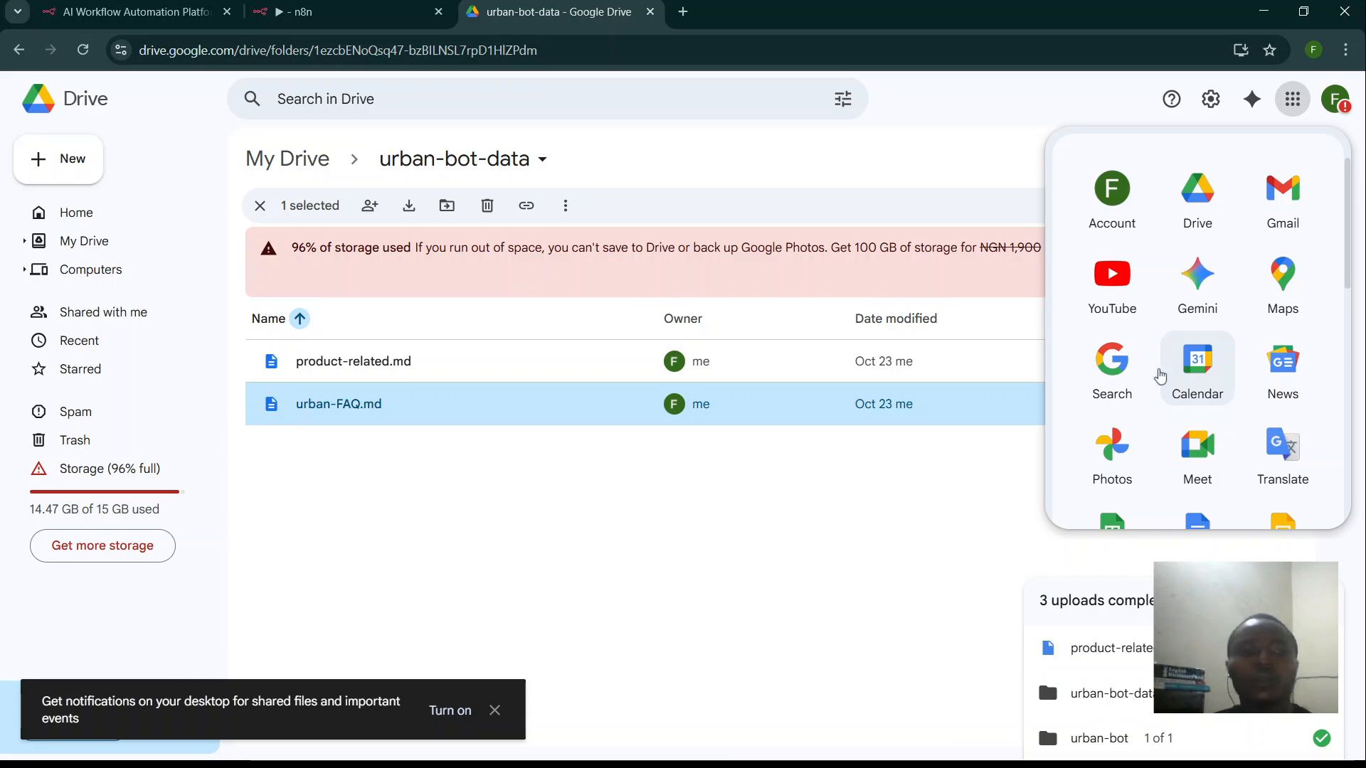
pyautogui.scroll(-5, 1159, 372)
pyautogui.scroll(3, 1145, 370)
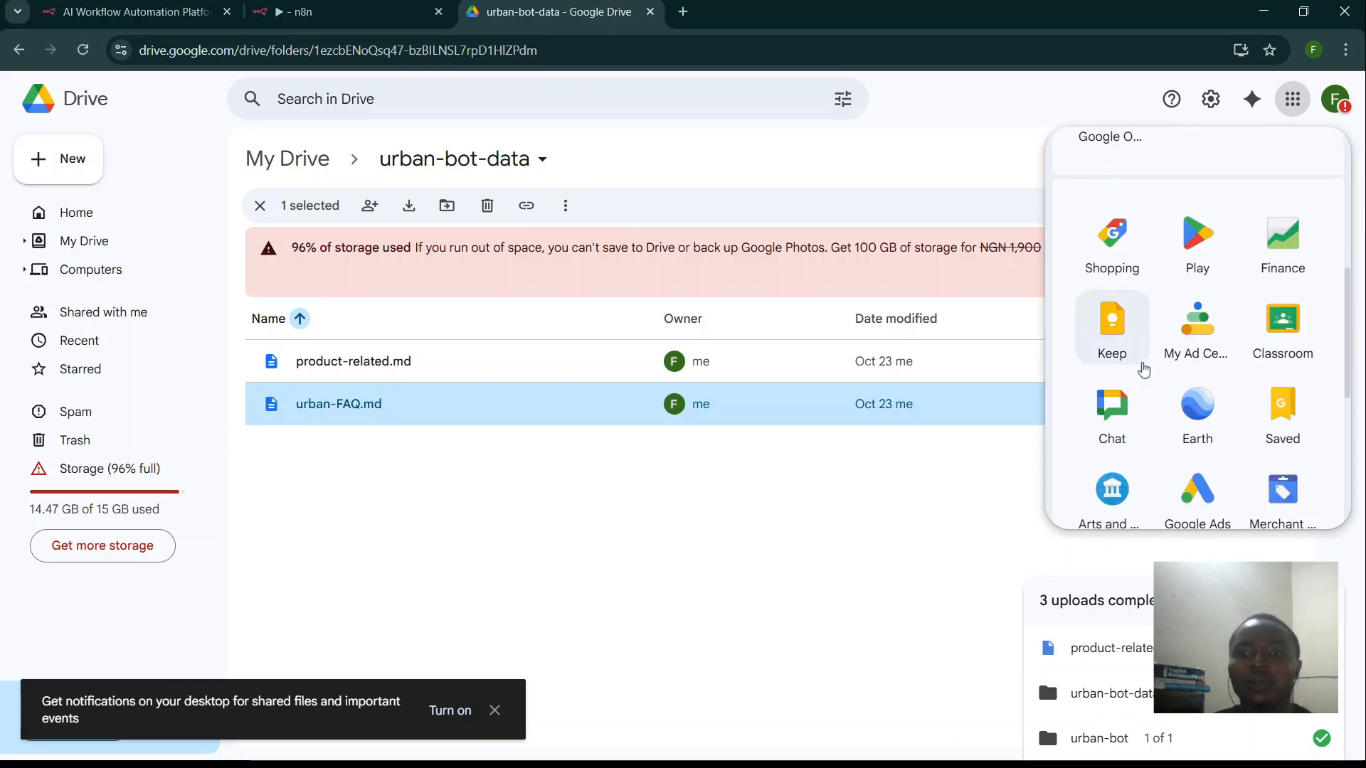
pyautogui.scroll(5, 1141, 374)
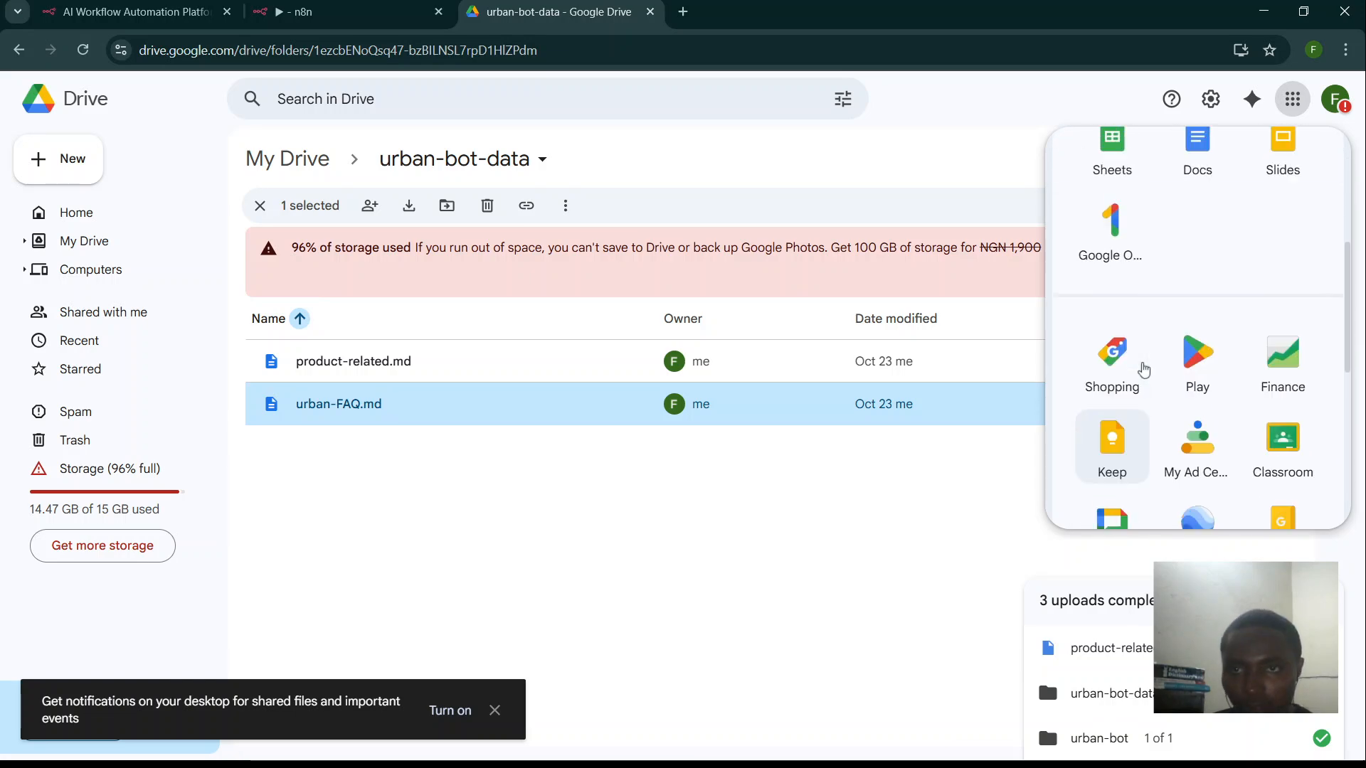
pyautogui.scroll(-3, 1138, 381)
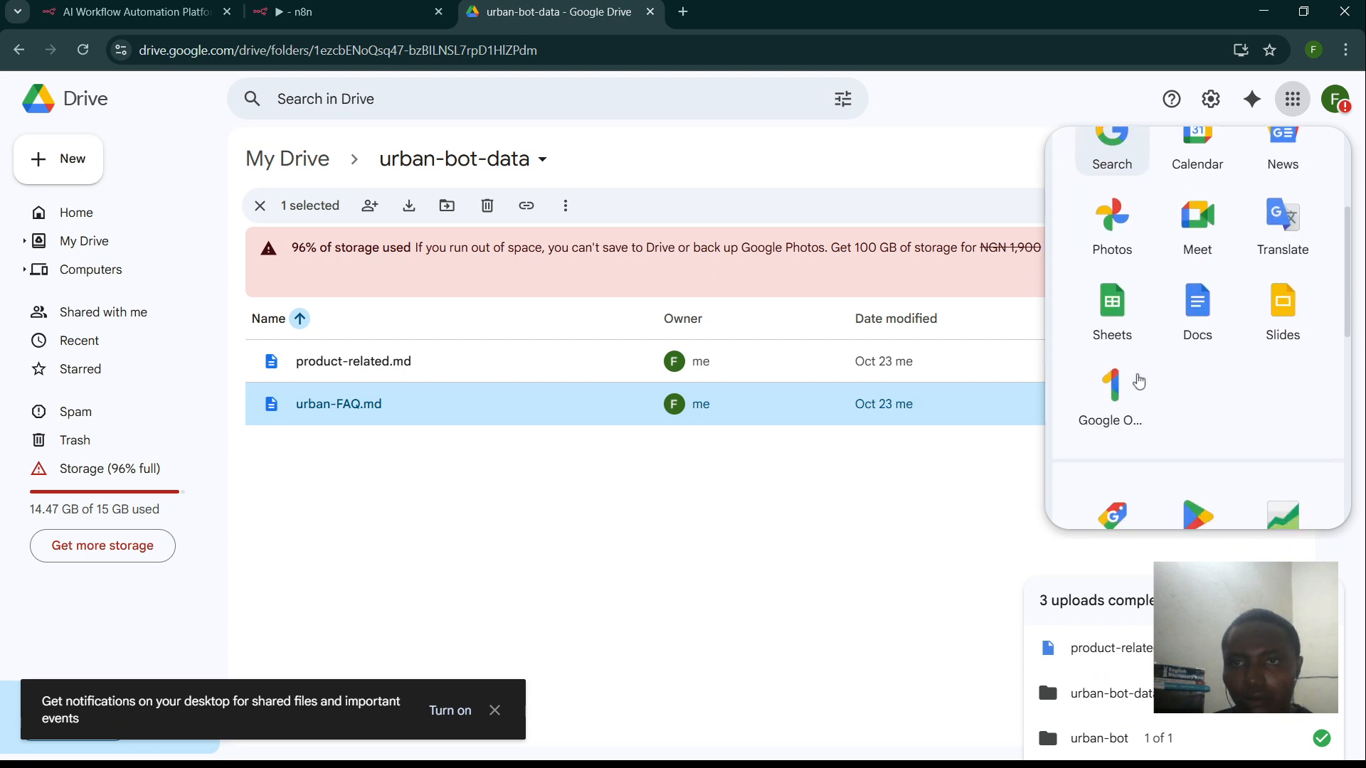
pyautogui.click(1115, 306)
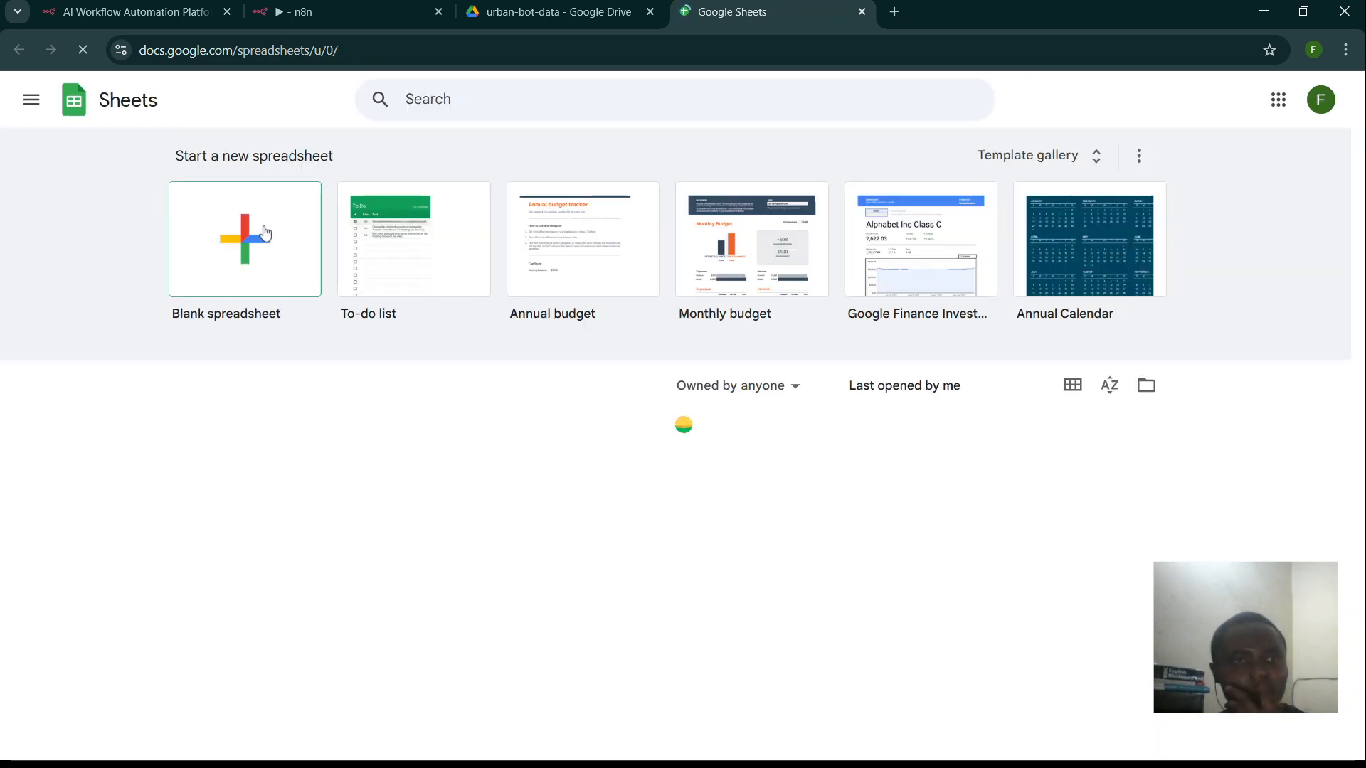
# - Start a blank spreadsheet and replace its 'Untitled spreadsheet' title with 'Leads'
pyautogui.click(236, 220)
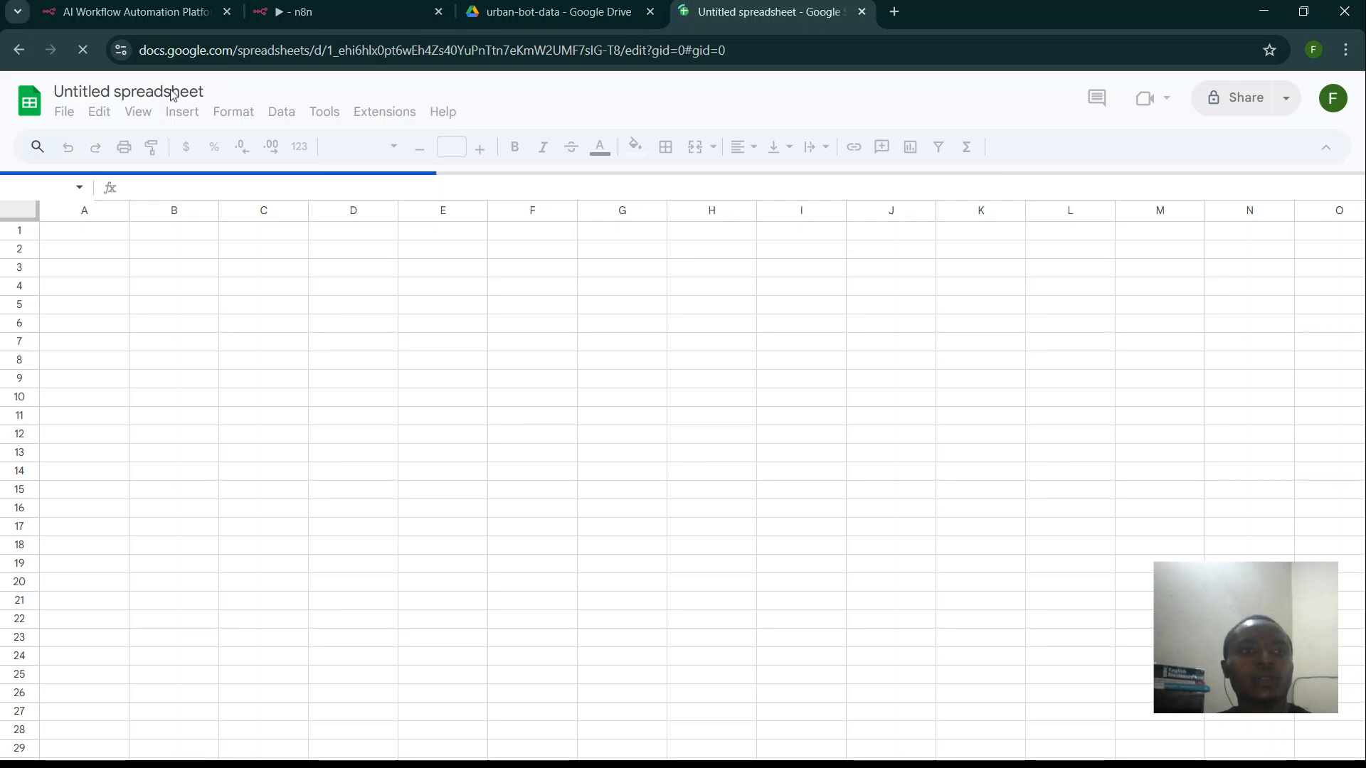
pyautogui.doubleClick(205, 92)
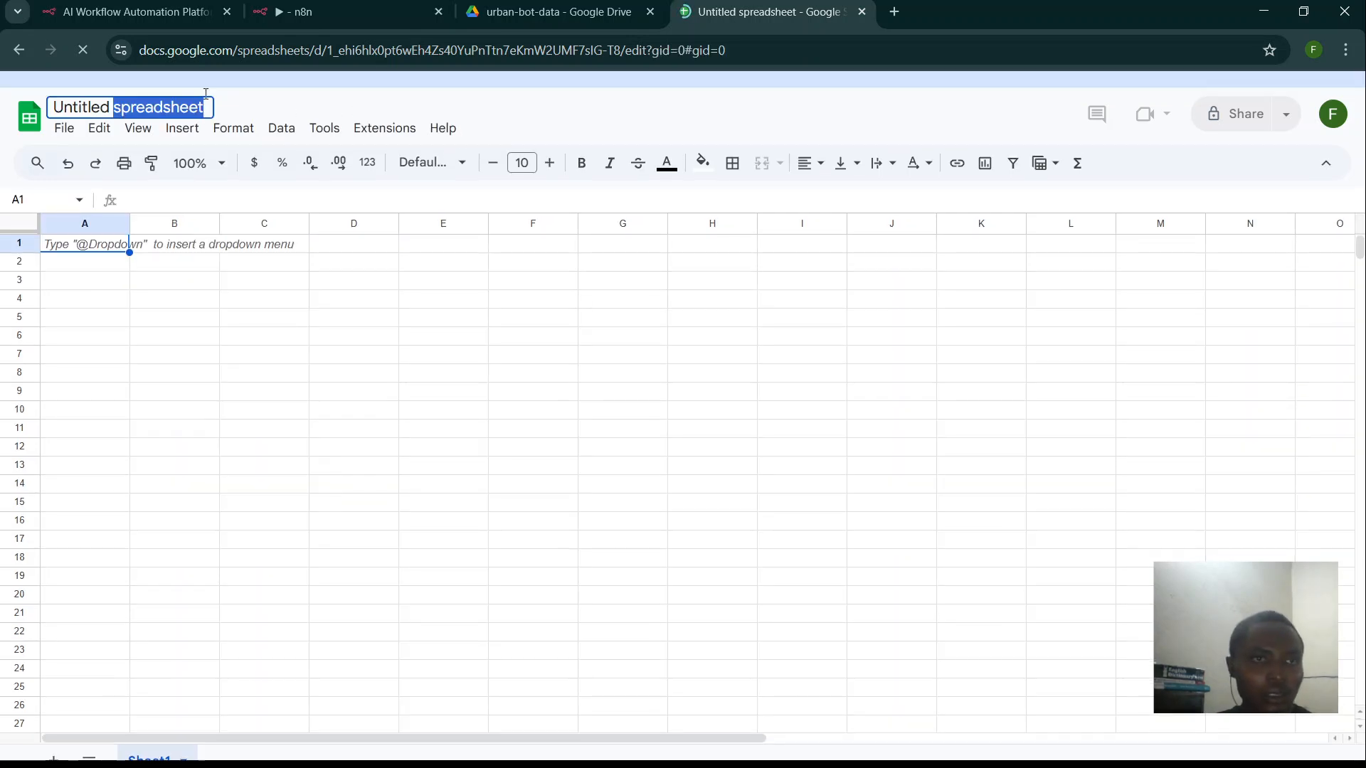
pyautogui.doubleClick(207, 106)
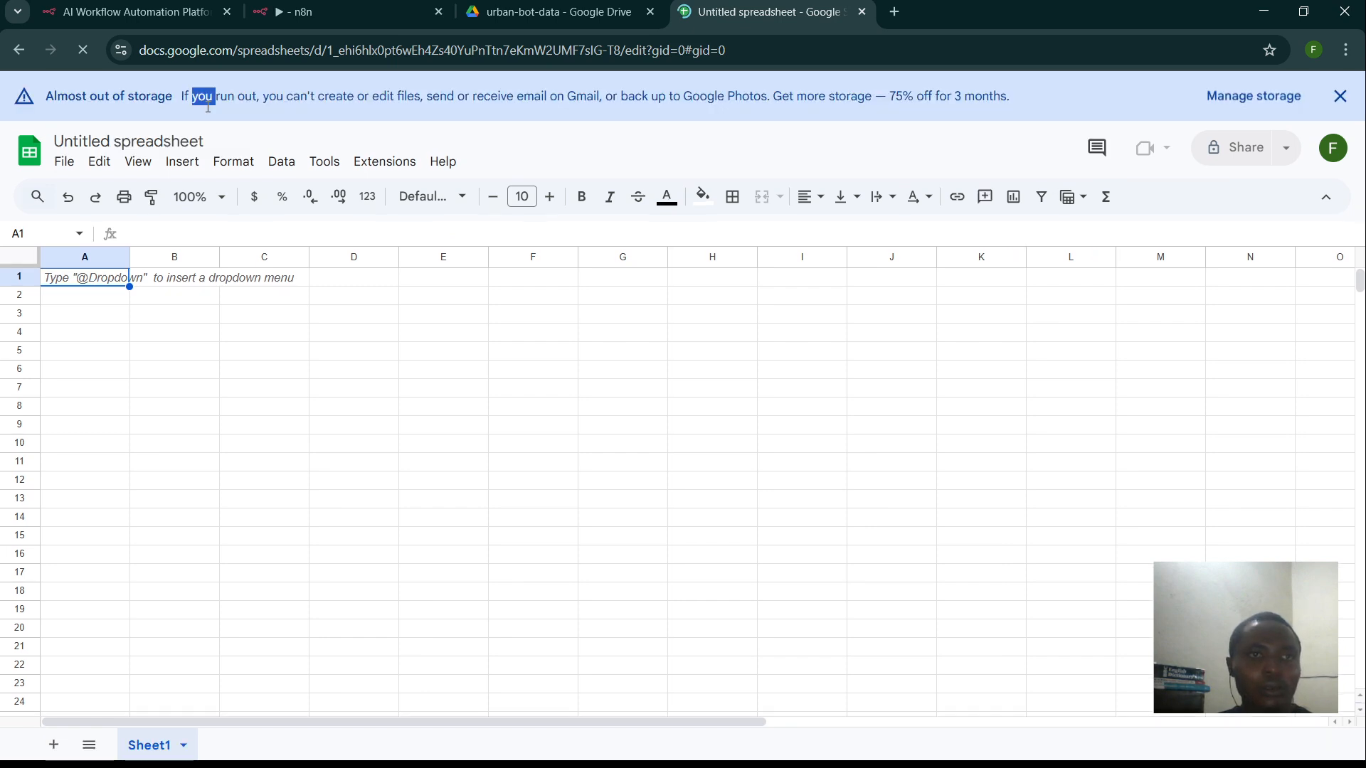
pyautogui.click(179, 144)
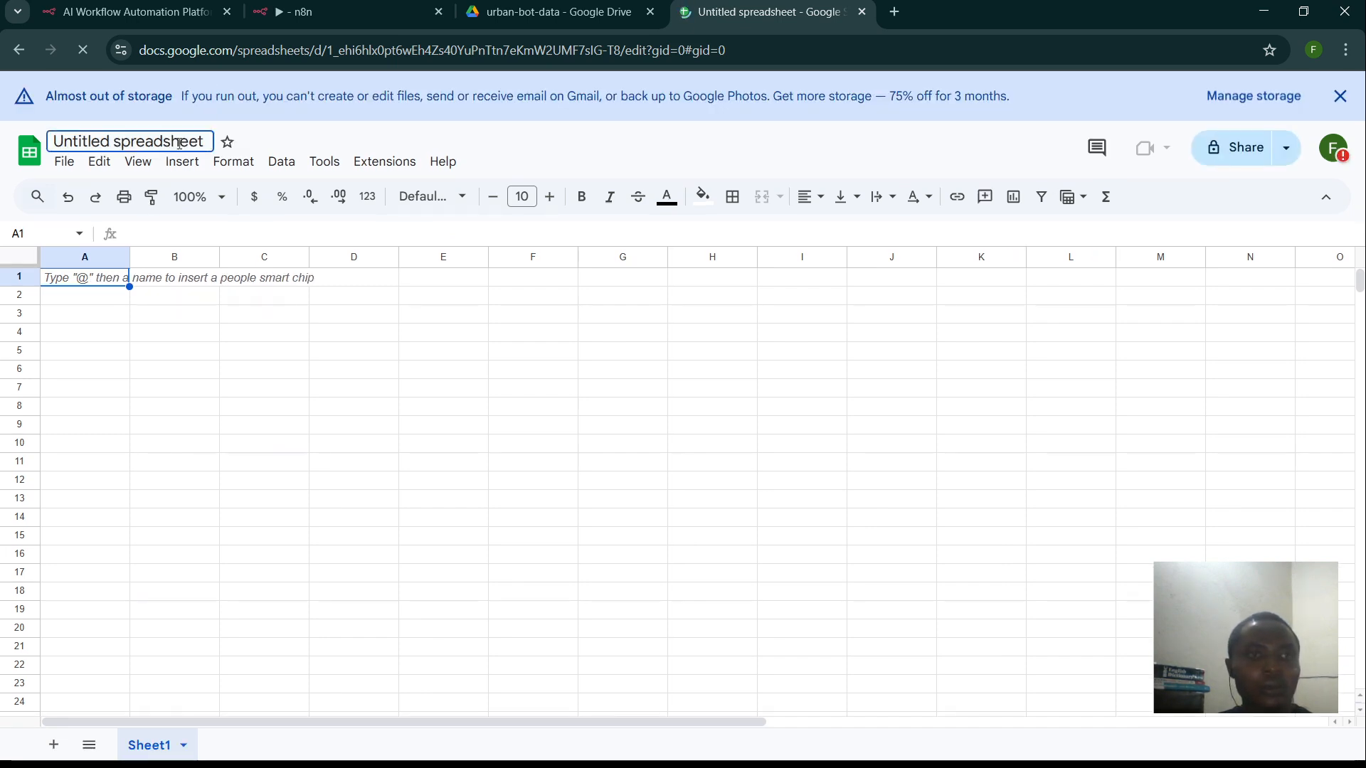
pyautogui.hotkey('ctrl', 'a')
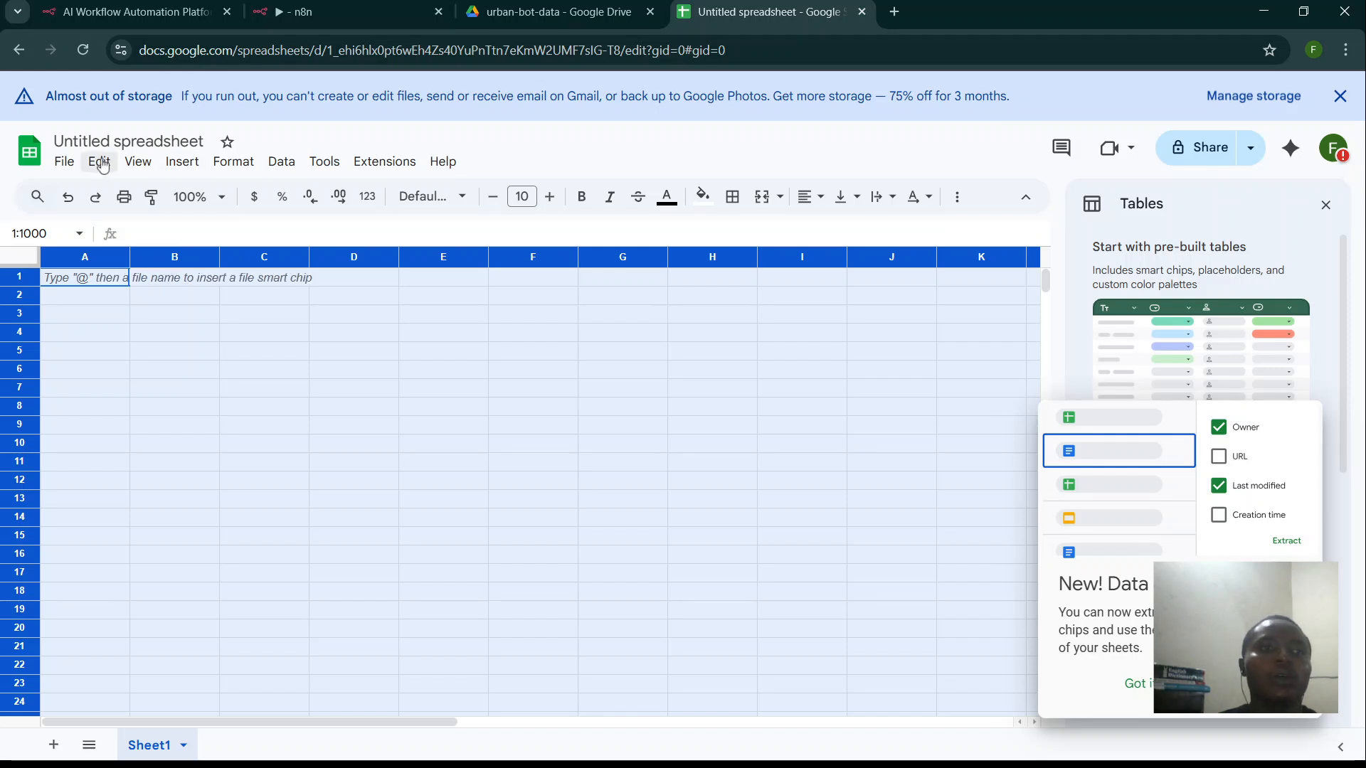
pyautogui.click(141, 140)
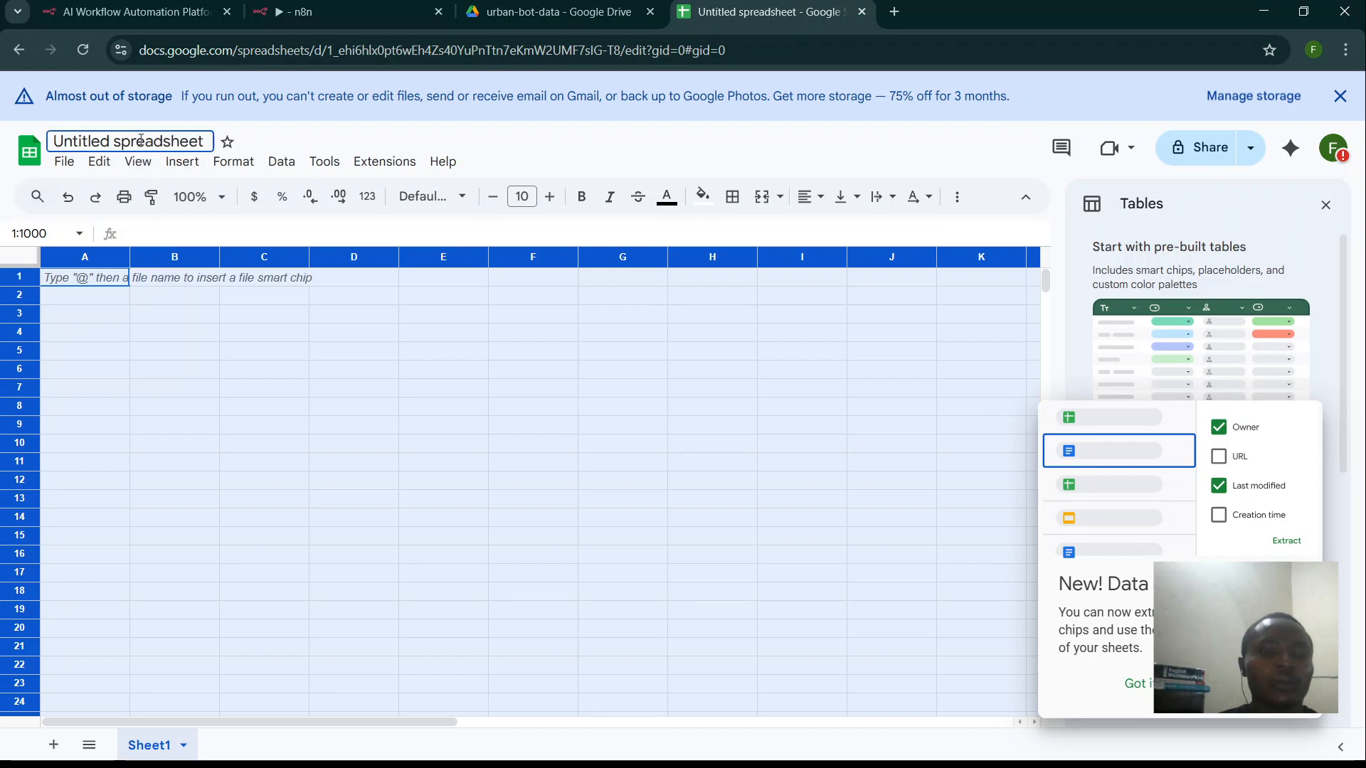
pyautogui.write('L')
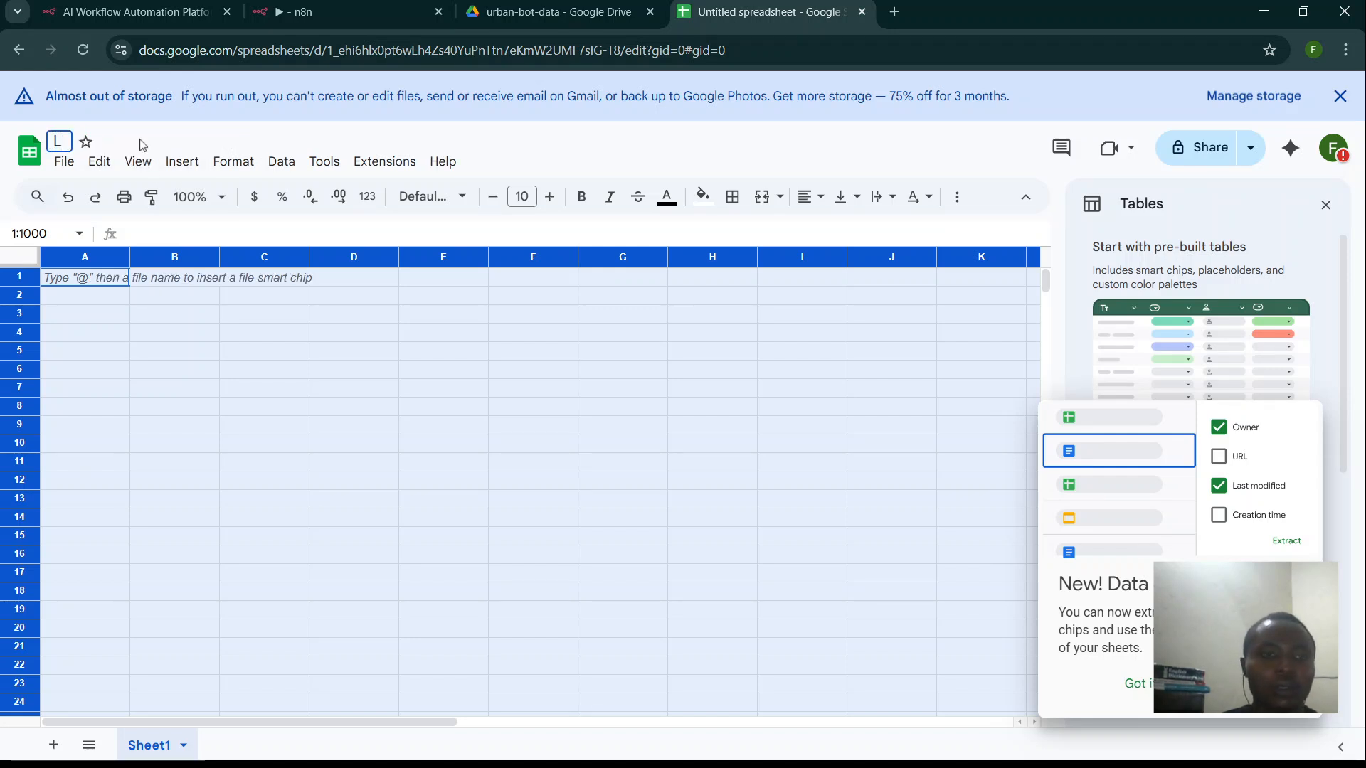
pyautogui.write('eads')
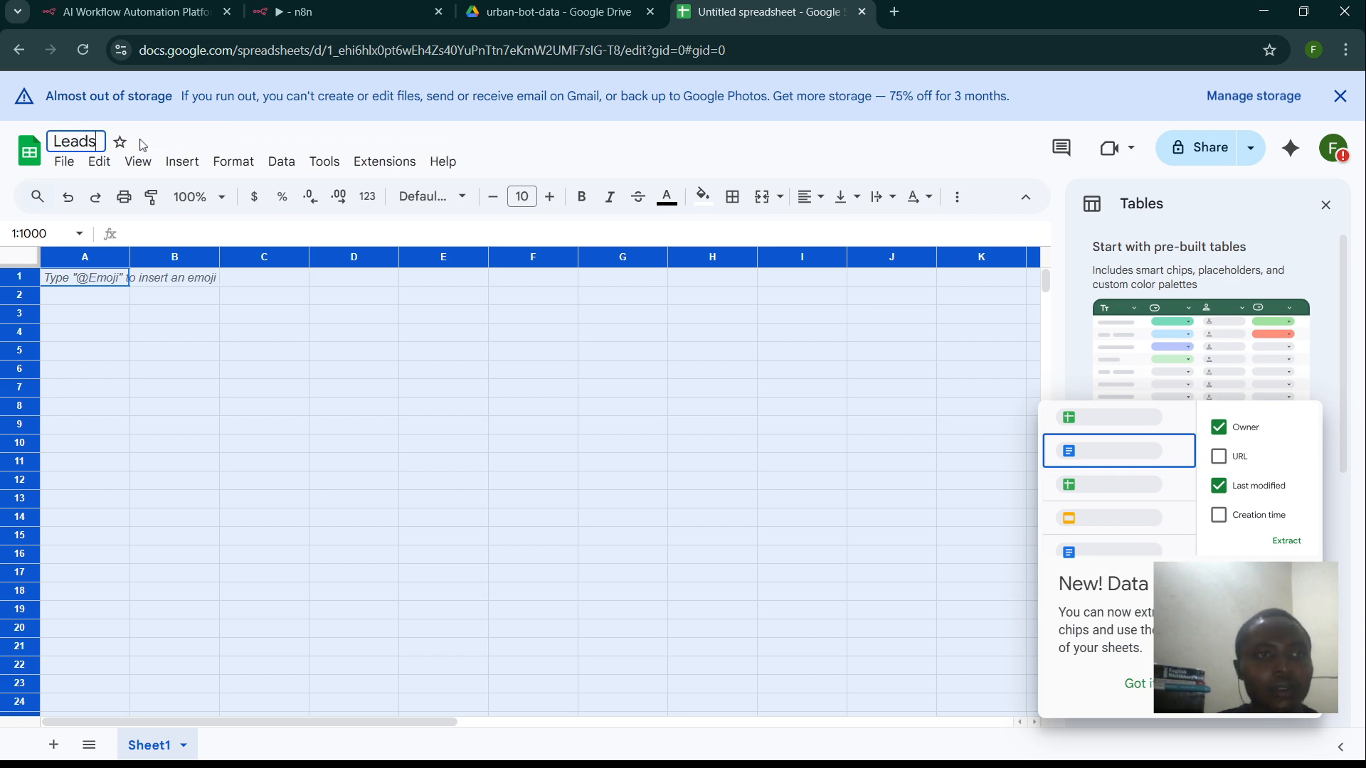
# - Enter the headers Name, Phone, Email and Interest in cells A1 to D1
pyautogui.click(84, 282)
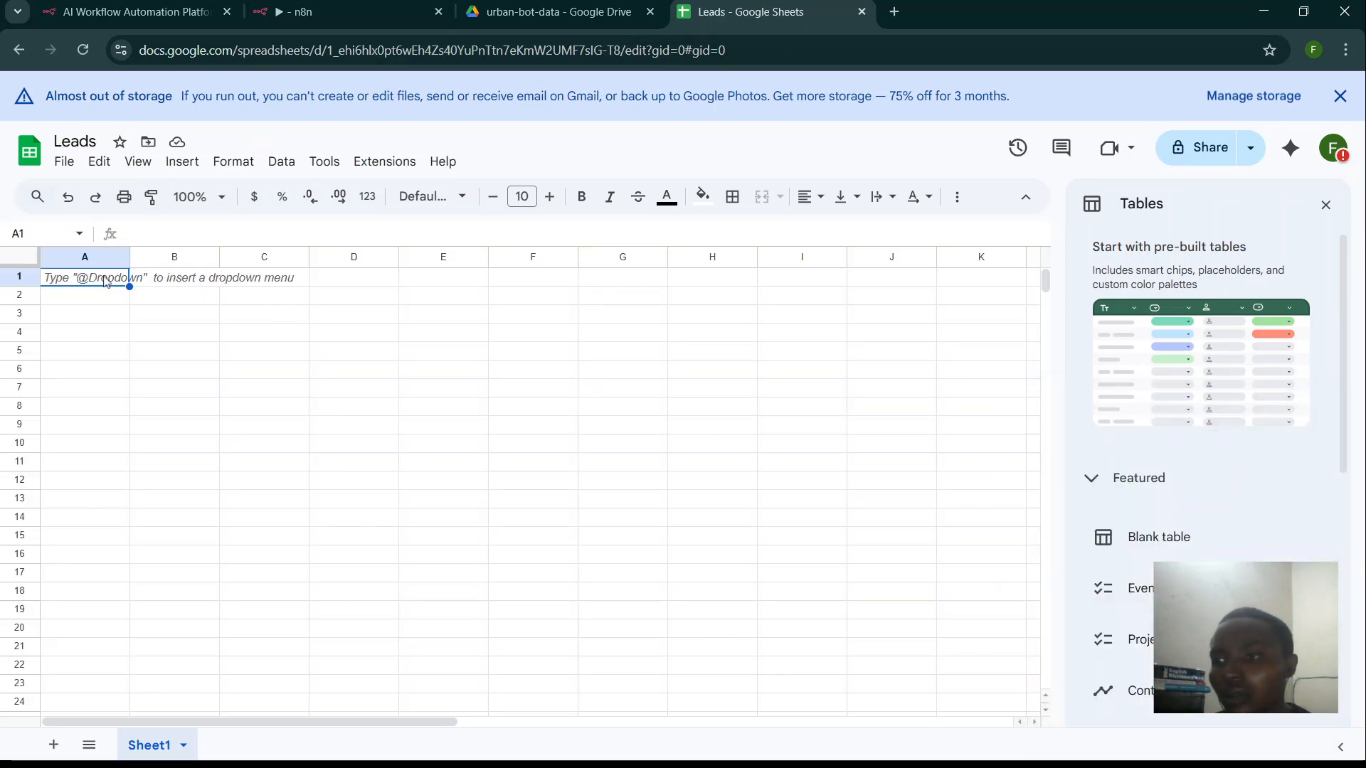
pyautogui.write('Name')
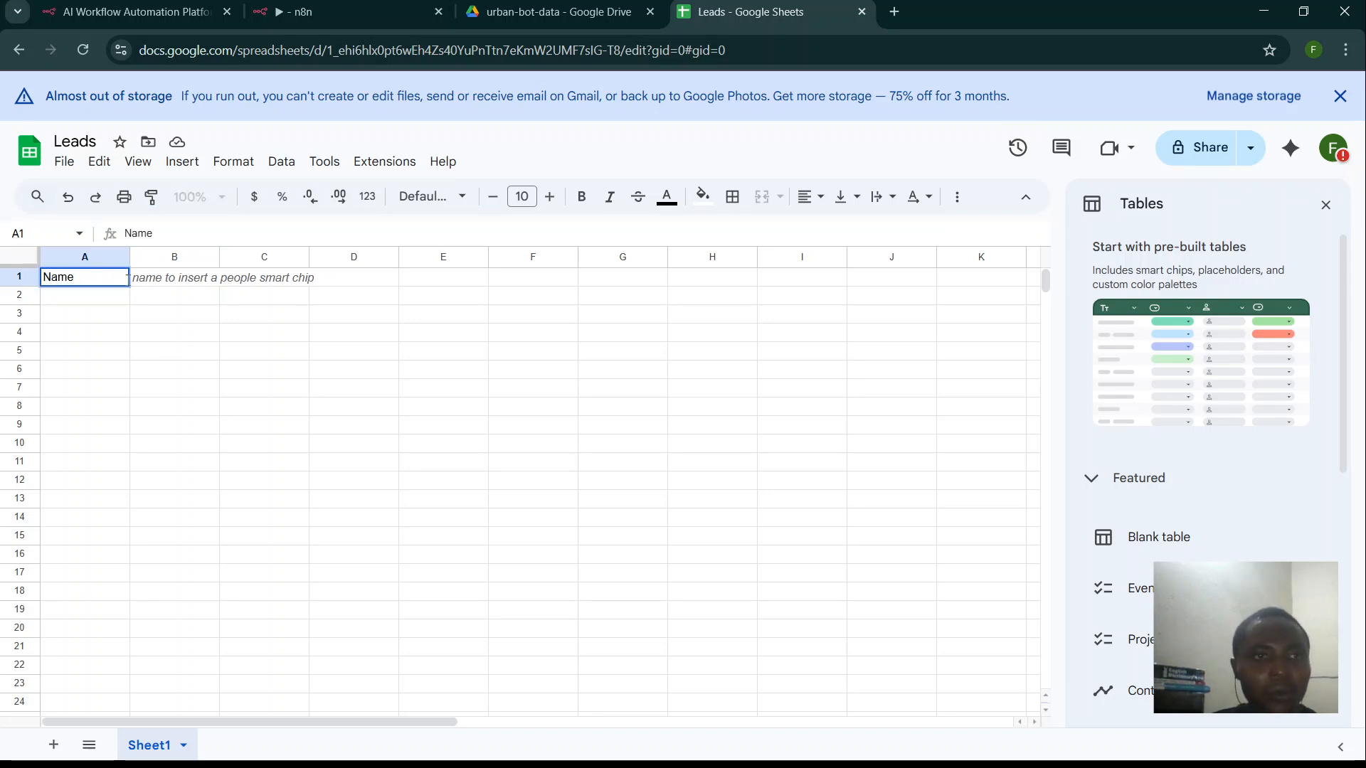
pyautogui.click(150, 285)
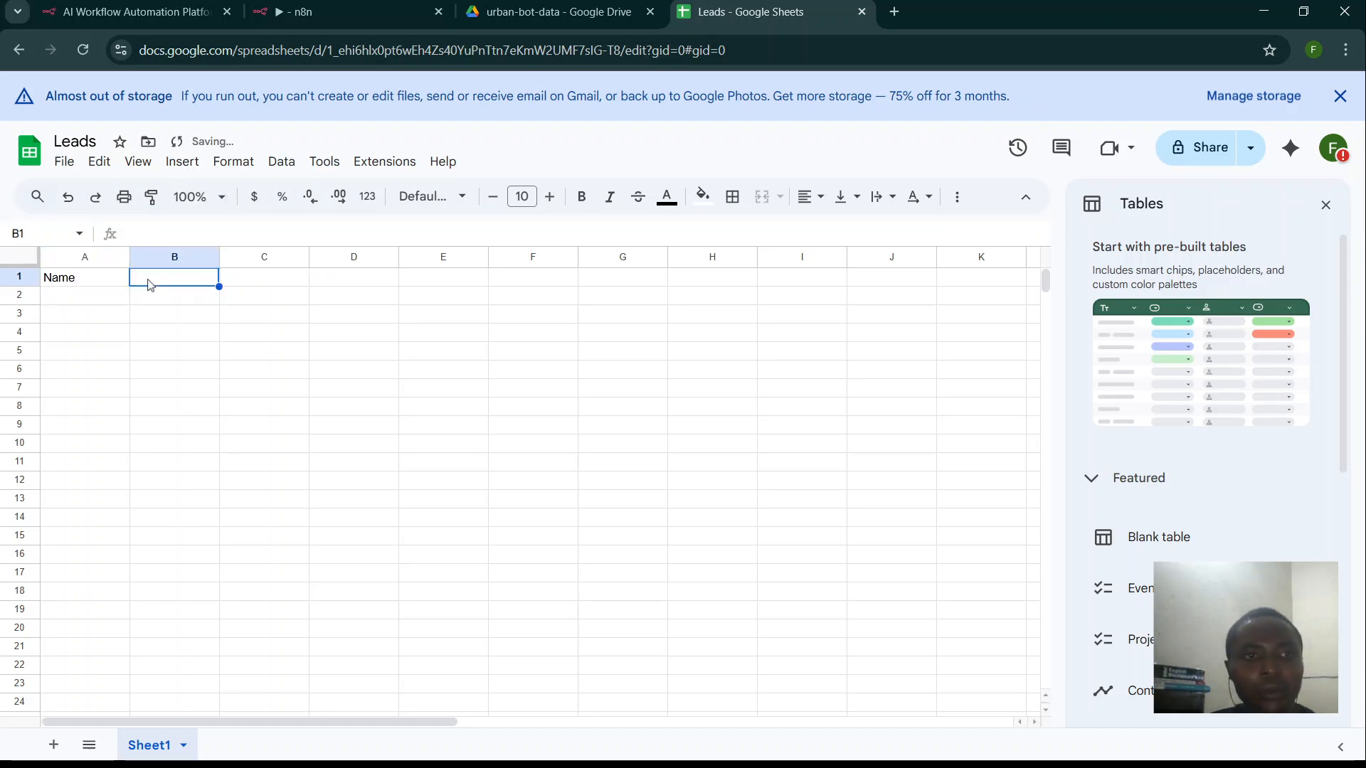
pyautogui.write('Phone')
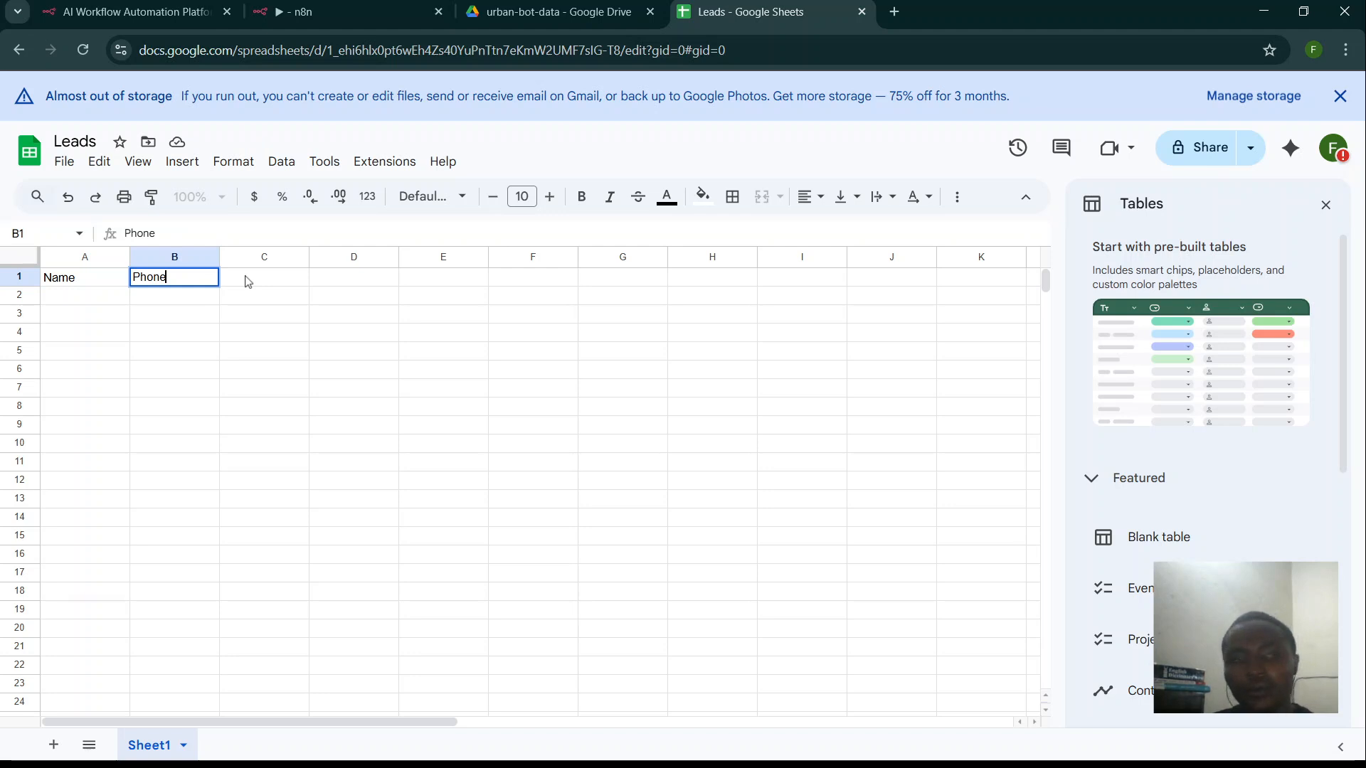
pyautogui.click(248, 282)
pyautogui.write('Email')
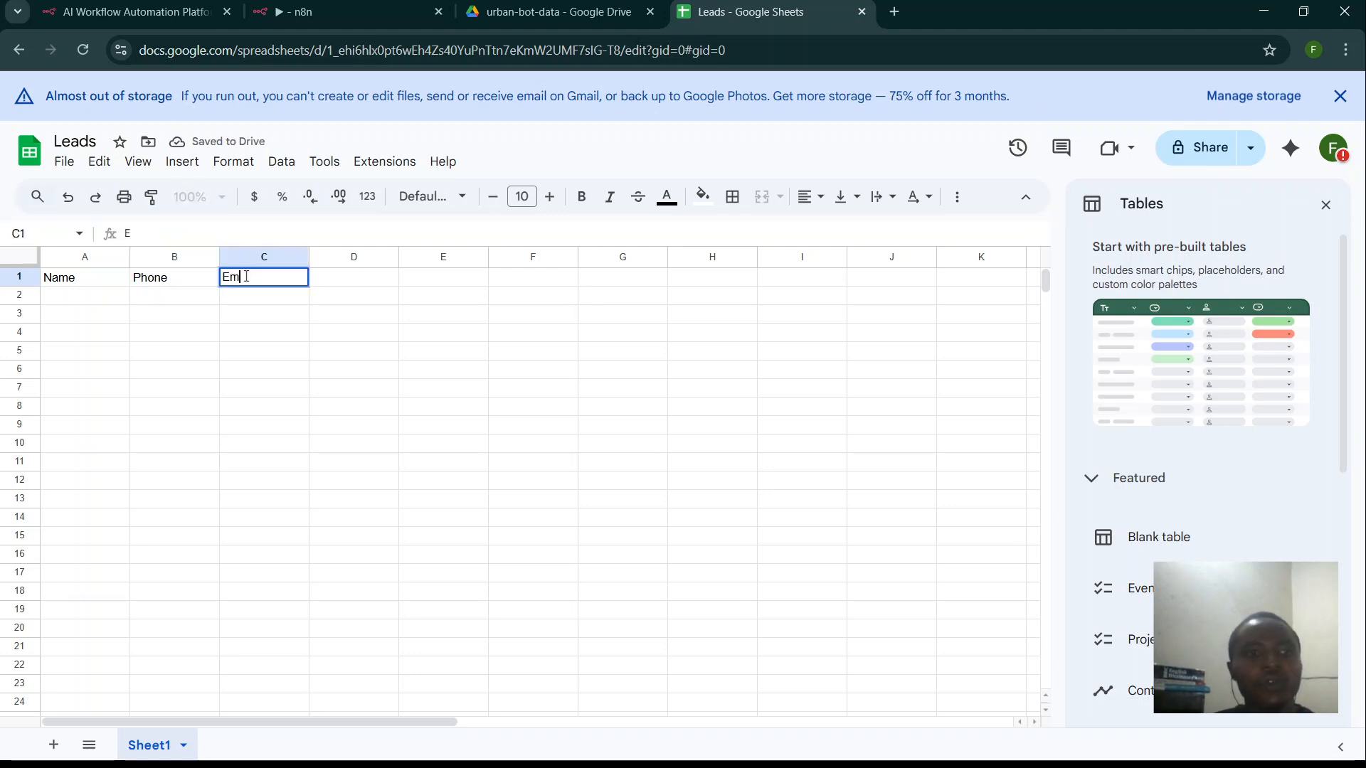
pyautogui.click(347, 283)
pyautogui.write('Inter')
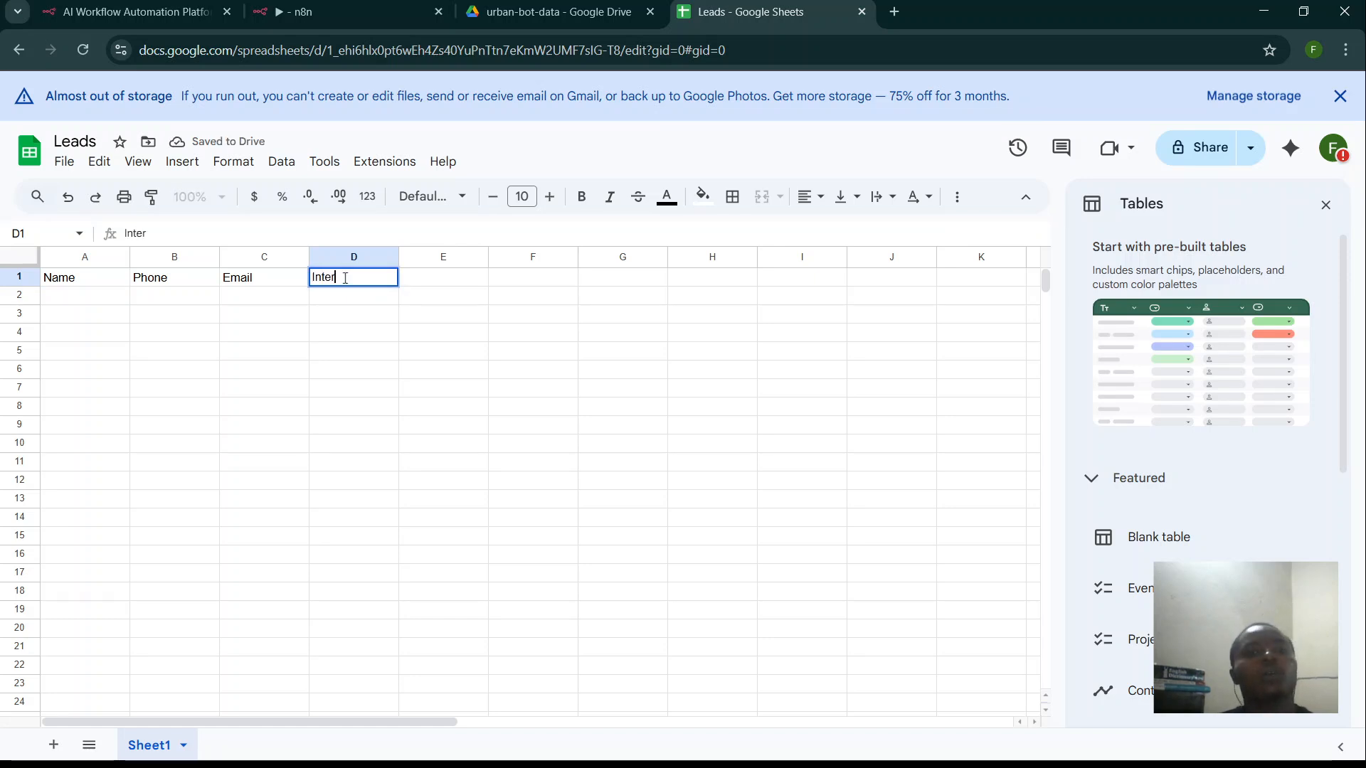
pyautogui.write('est')
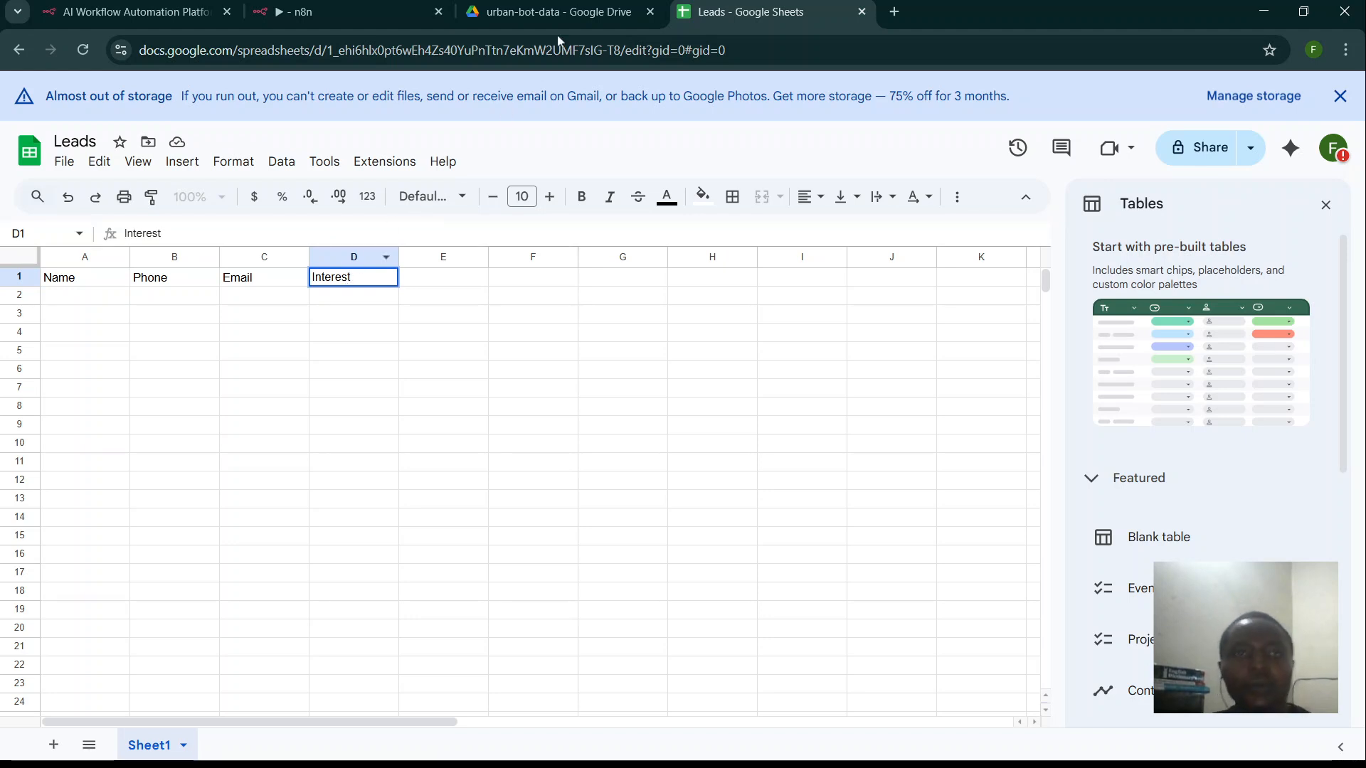
pyautogui.click(562, 14)
# - Set the Append row node's Document to Leads and its Sheet to Sheet1
pyautogui.click(400, 15)
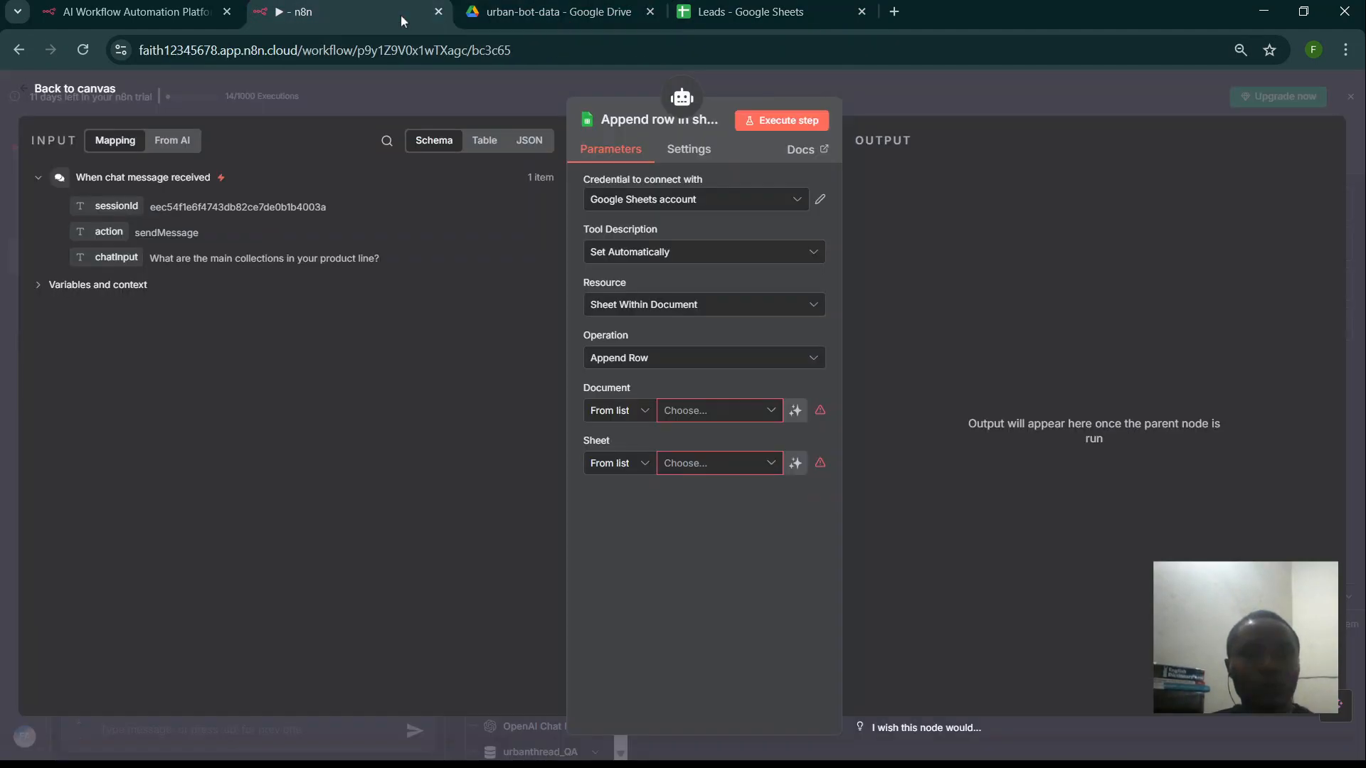
pyautogui.click(717, 416)
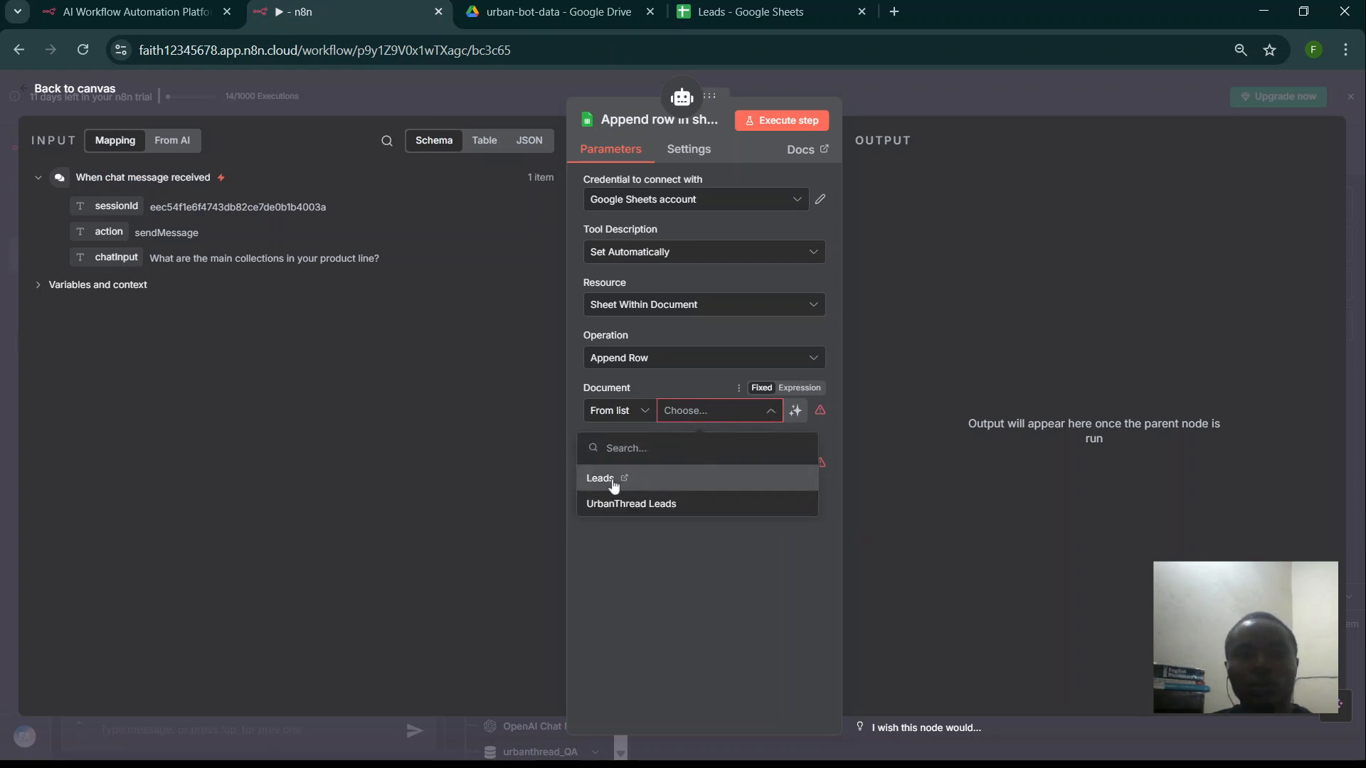
pyautogui.click(613, 482)
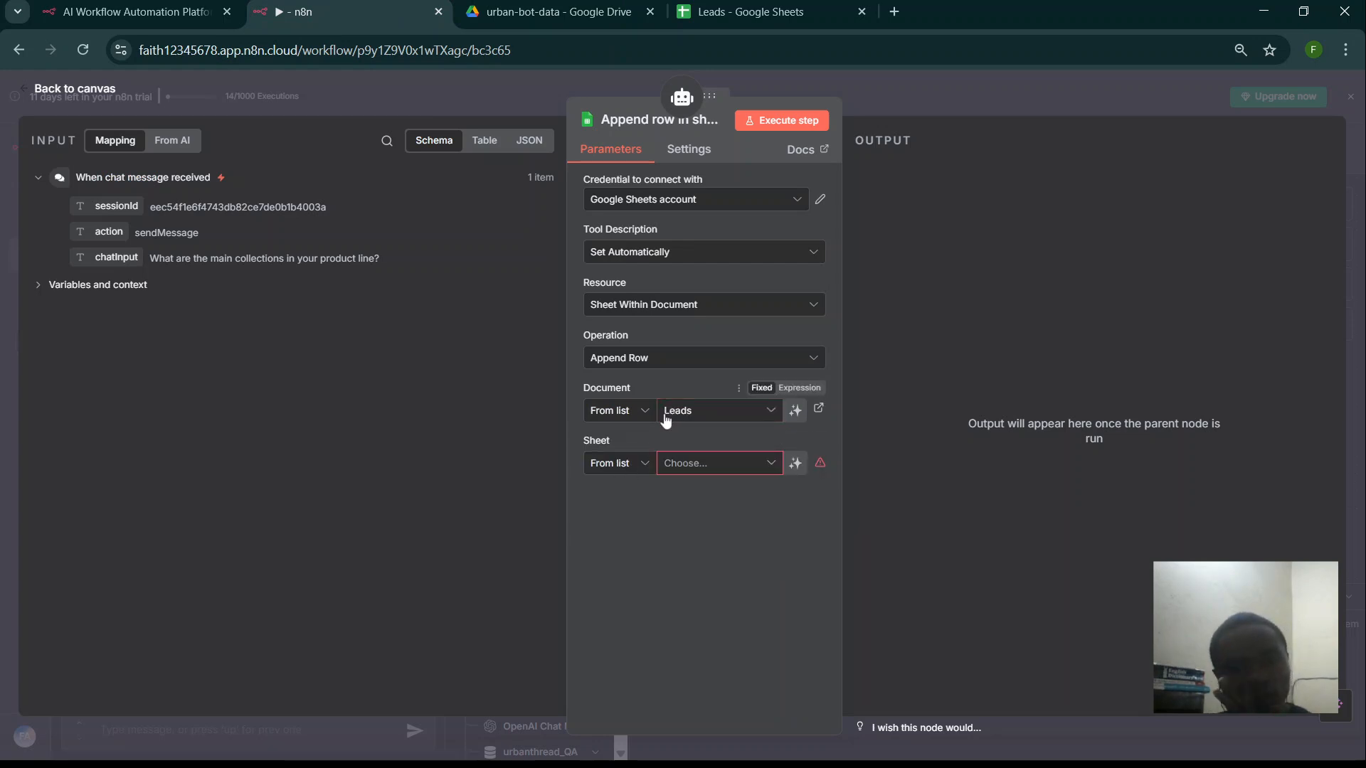
pyautogui.click(676, 463)
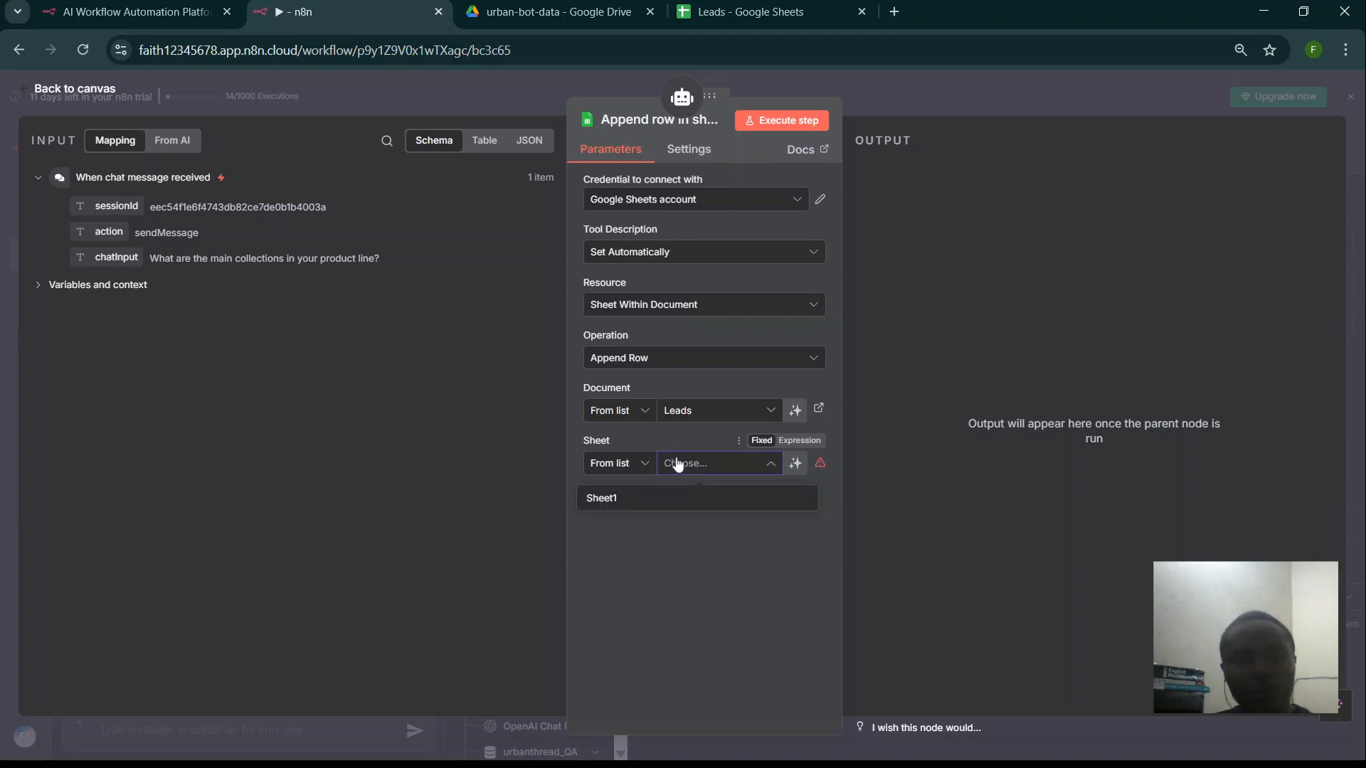
pyautogui.click(618, 501)
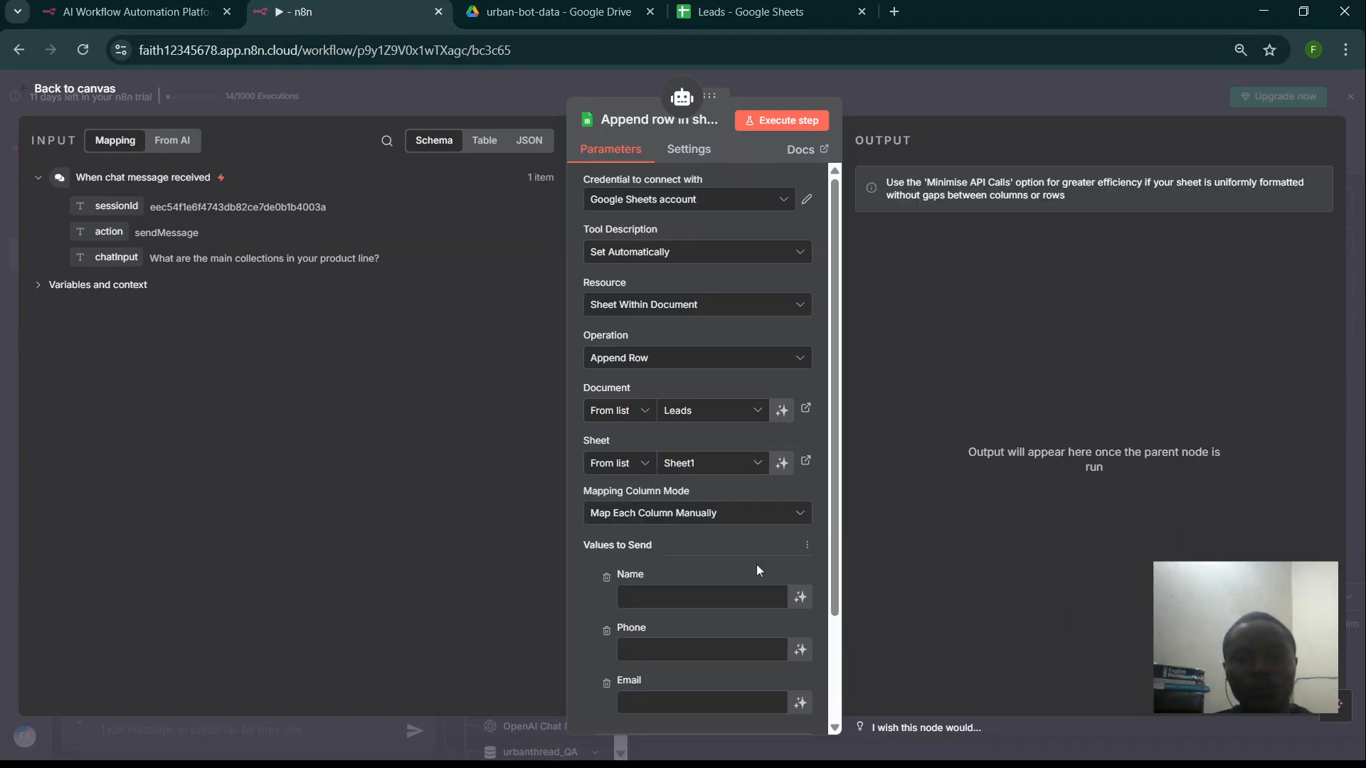
pyautogui.scroll(-3, 757, 563)
pyautogui.scroll(3, 761, 562)
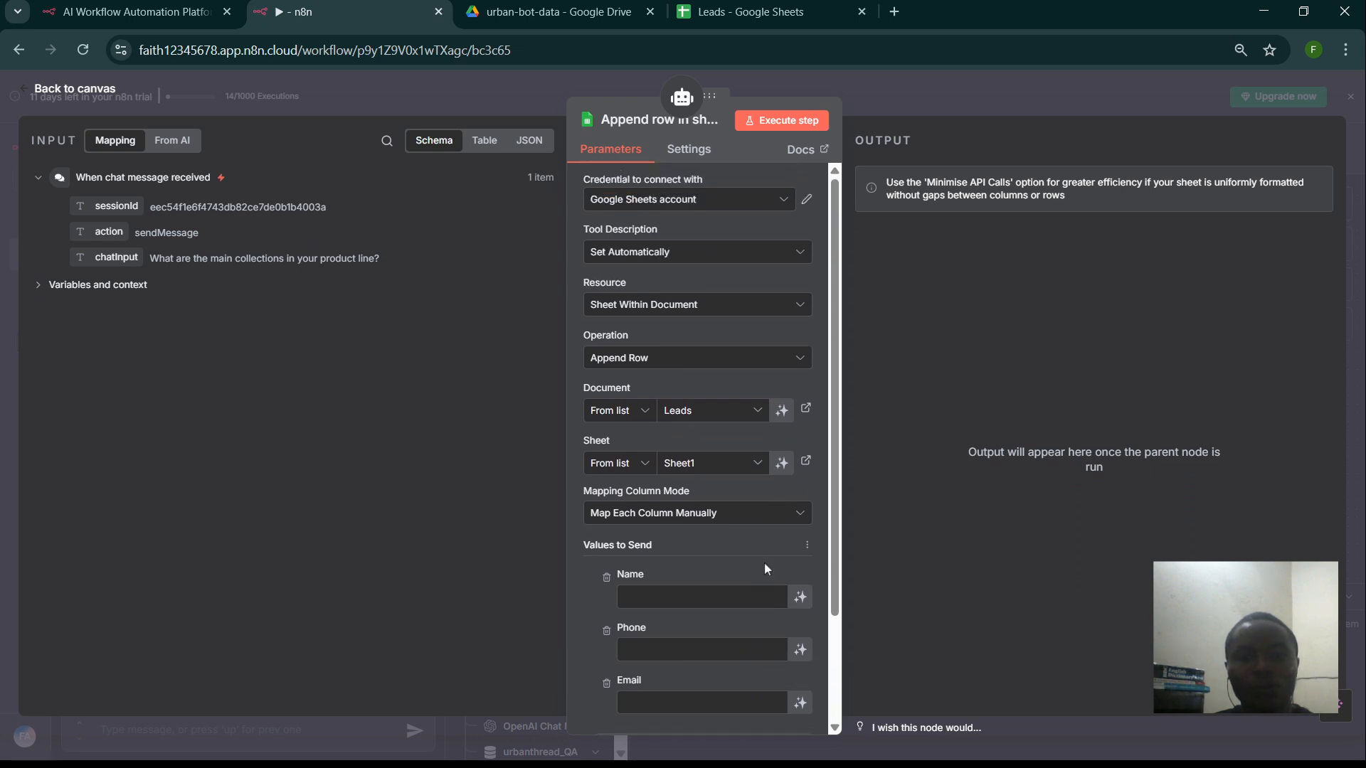
pyautogui.scroll(-1, 764, 562)
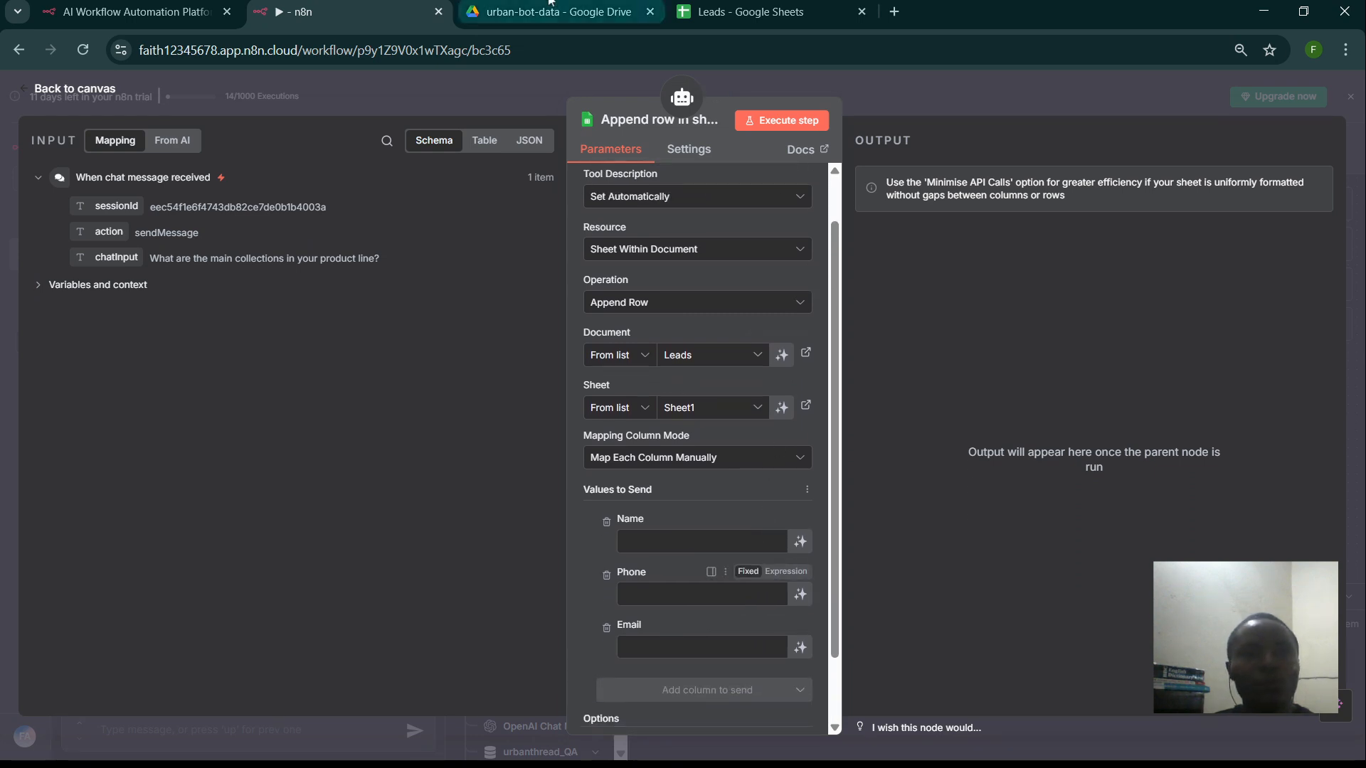
# - Commit the Interest header in cell D1 of the Leads spreadsheet
pyautogui.click(743, 11)
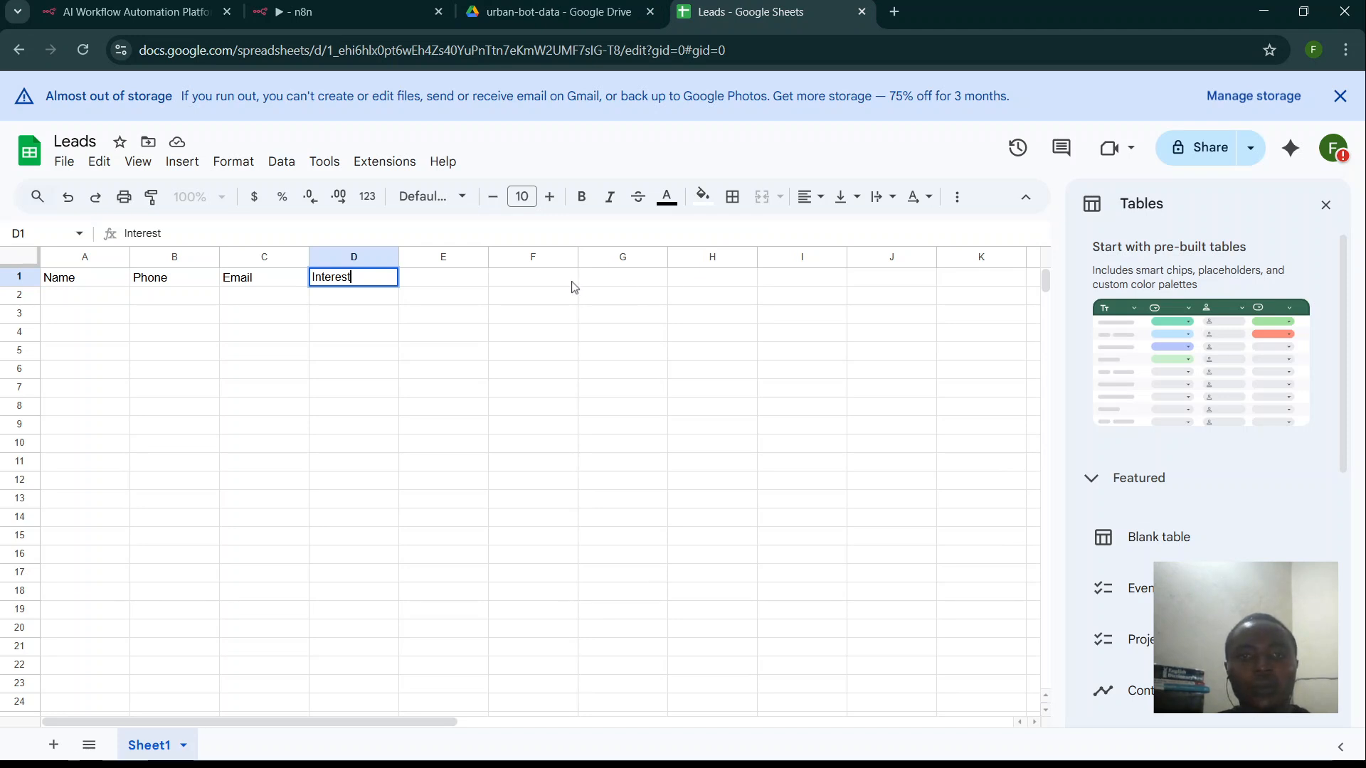
pyautogui.hotkey('ctrl', 's')
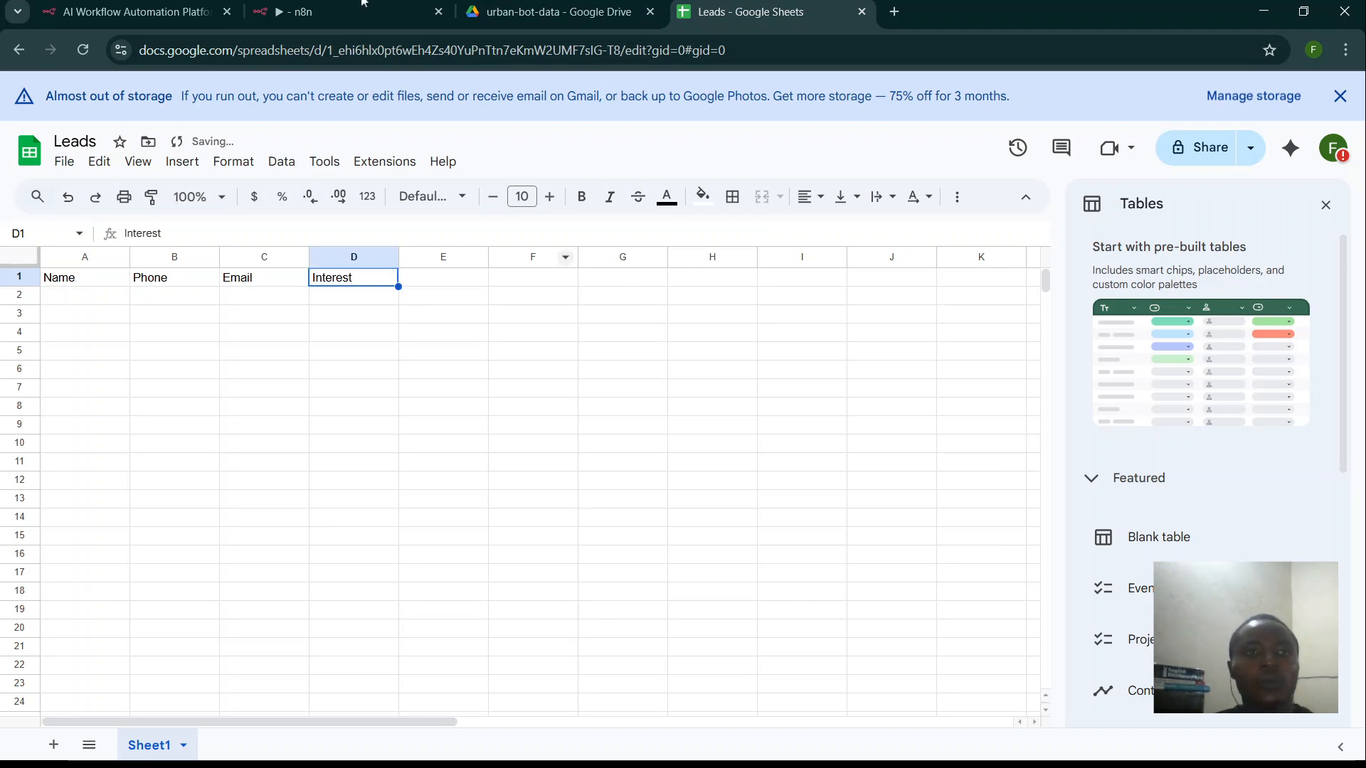
pyautogui.click(326, 3)
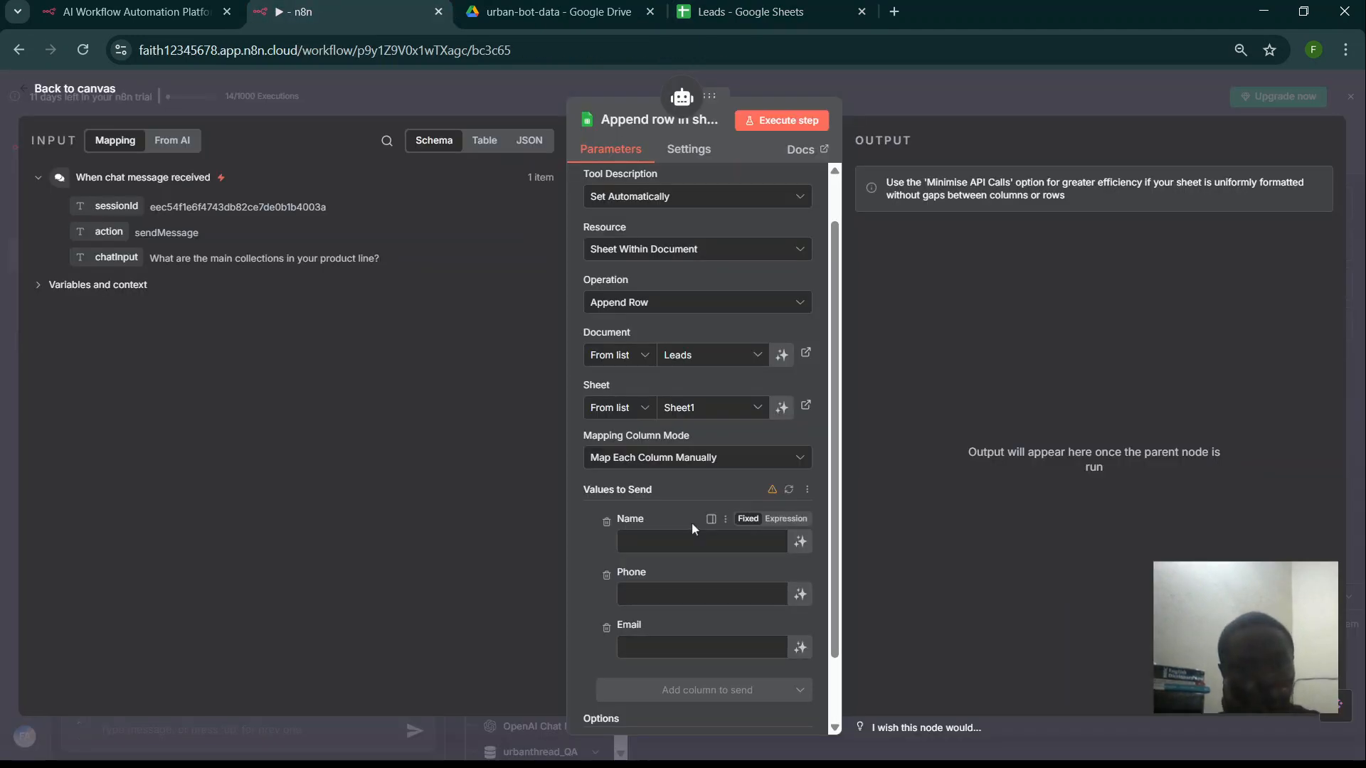
# - Refresh the sheet's columns so Interest appears in the node's column mapping
pyautogui.click(790, 490)
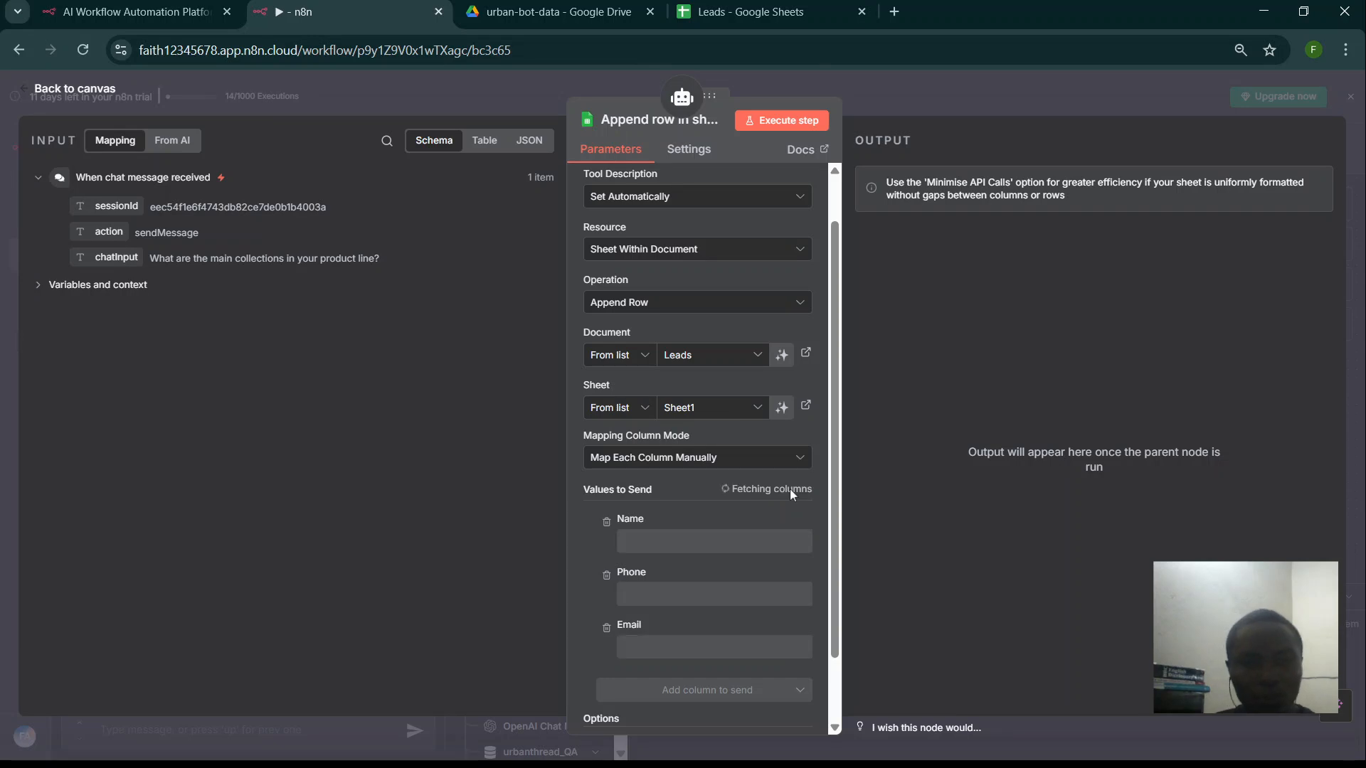
pyautogui.scroll(-1, 766, 551)
pyautogui.scroll(-1, 766, 551)
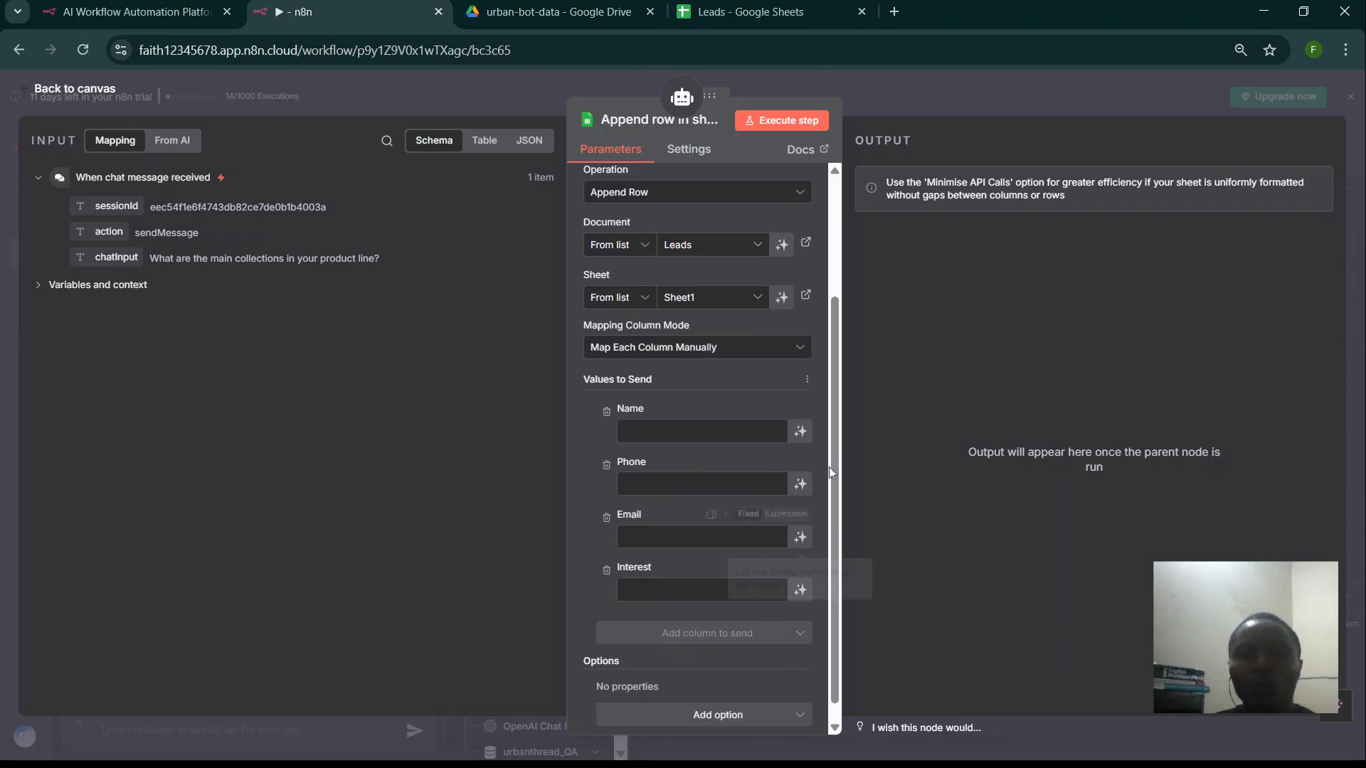
# - Let the model define the Name, Phone, Email and Interest values
pyautogui.click(800, 431)
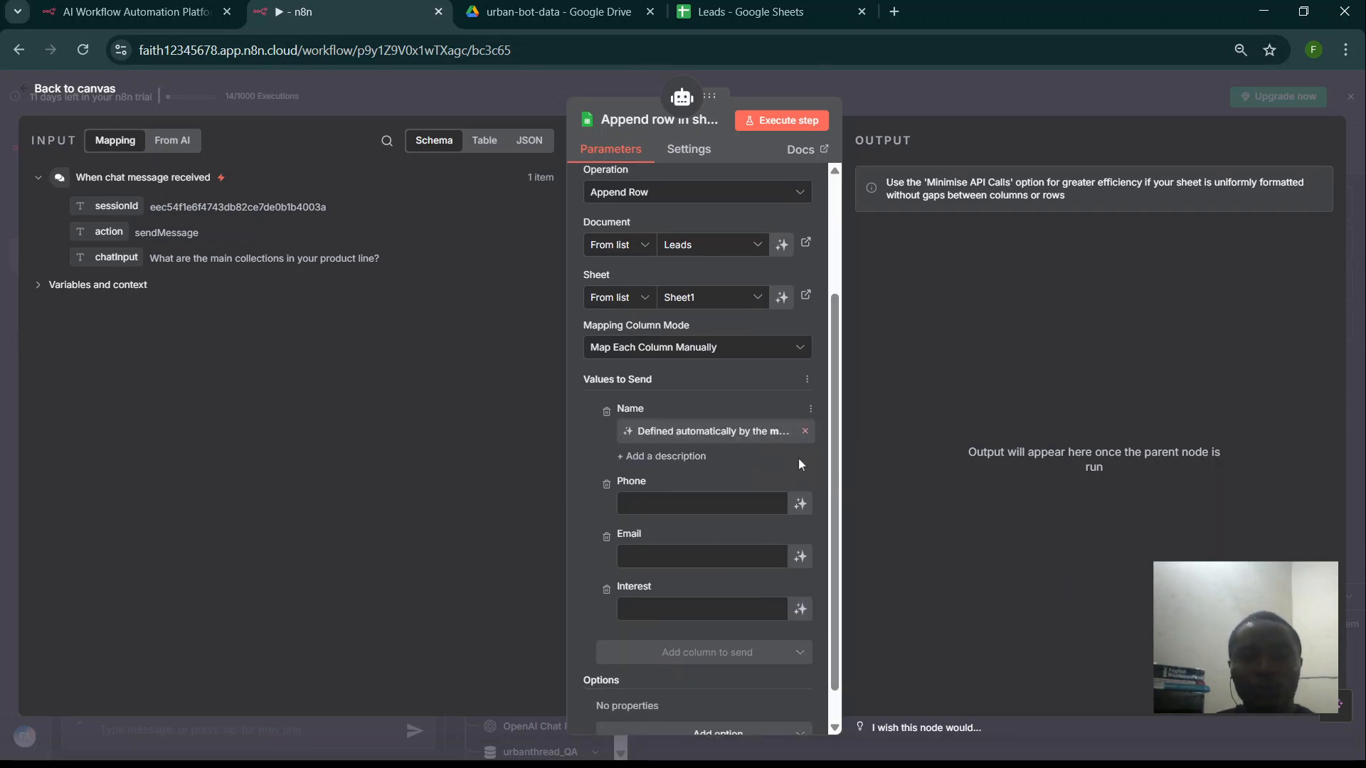
pyautogui.click(800, 505)
pyautogui.click(798, 575)
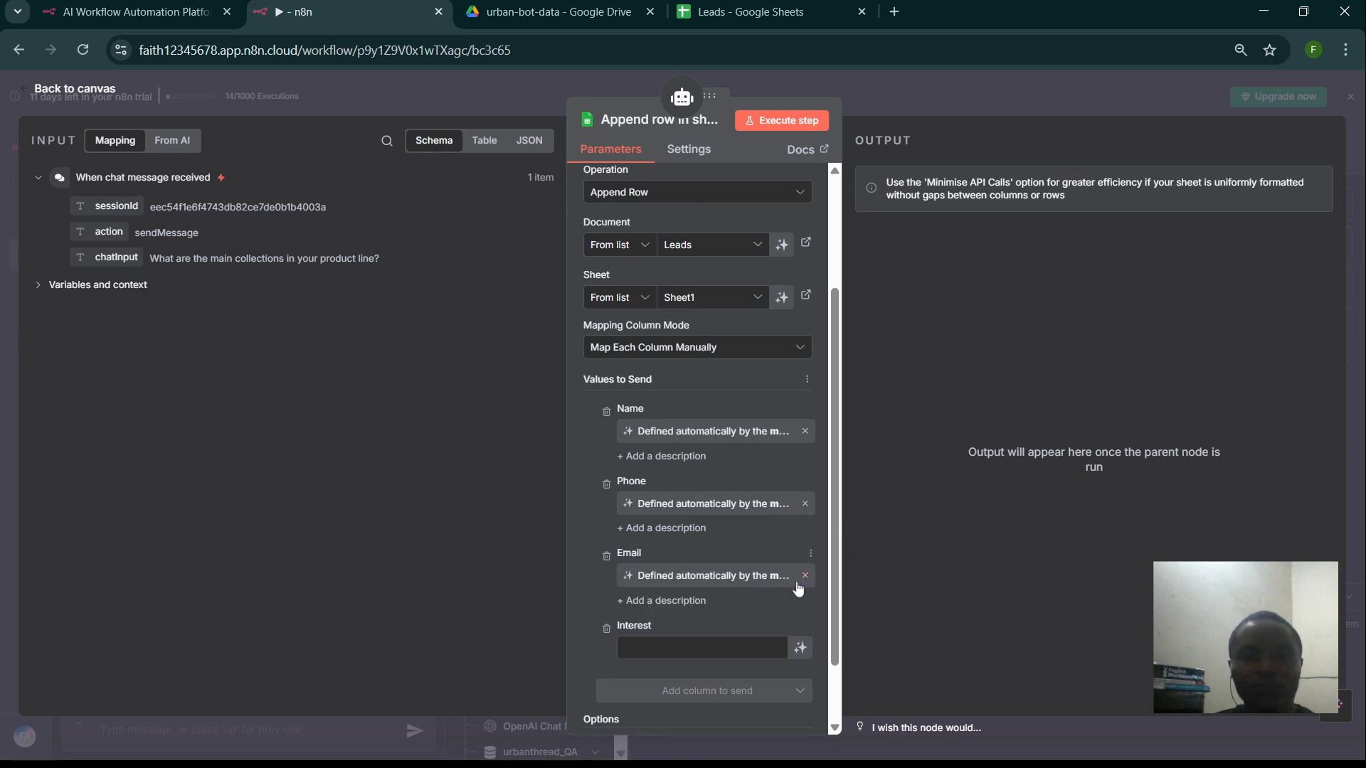
pyautogui.scroll(-2, 786, 542)
pyautogui.scroll(-1, 787, 540)
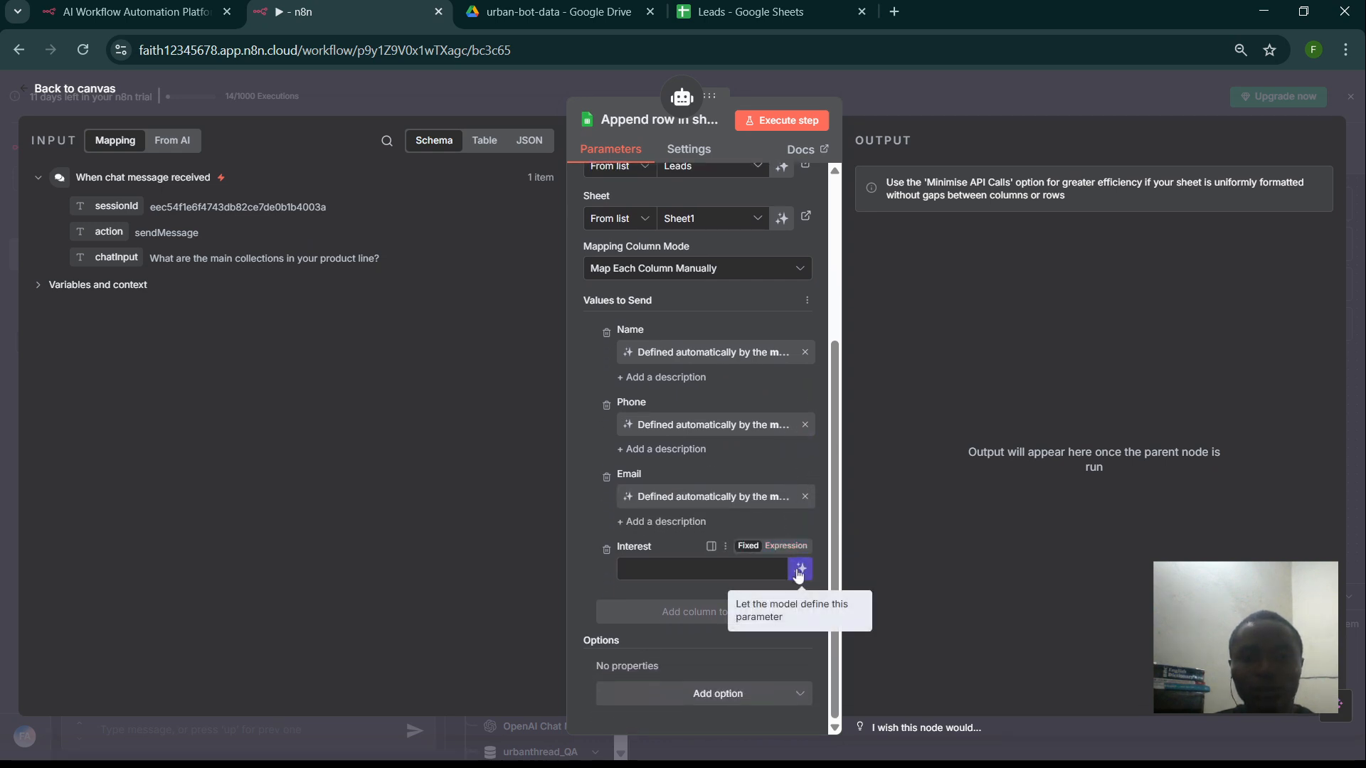
pyautogui.click(801, 570)
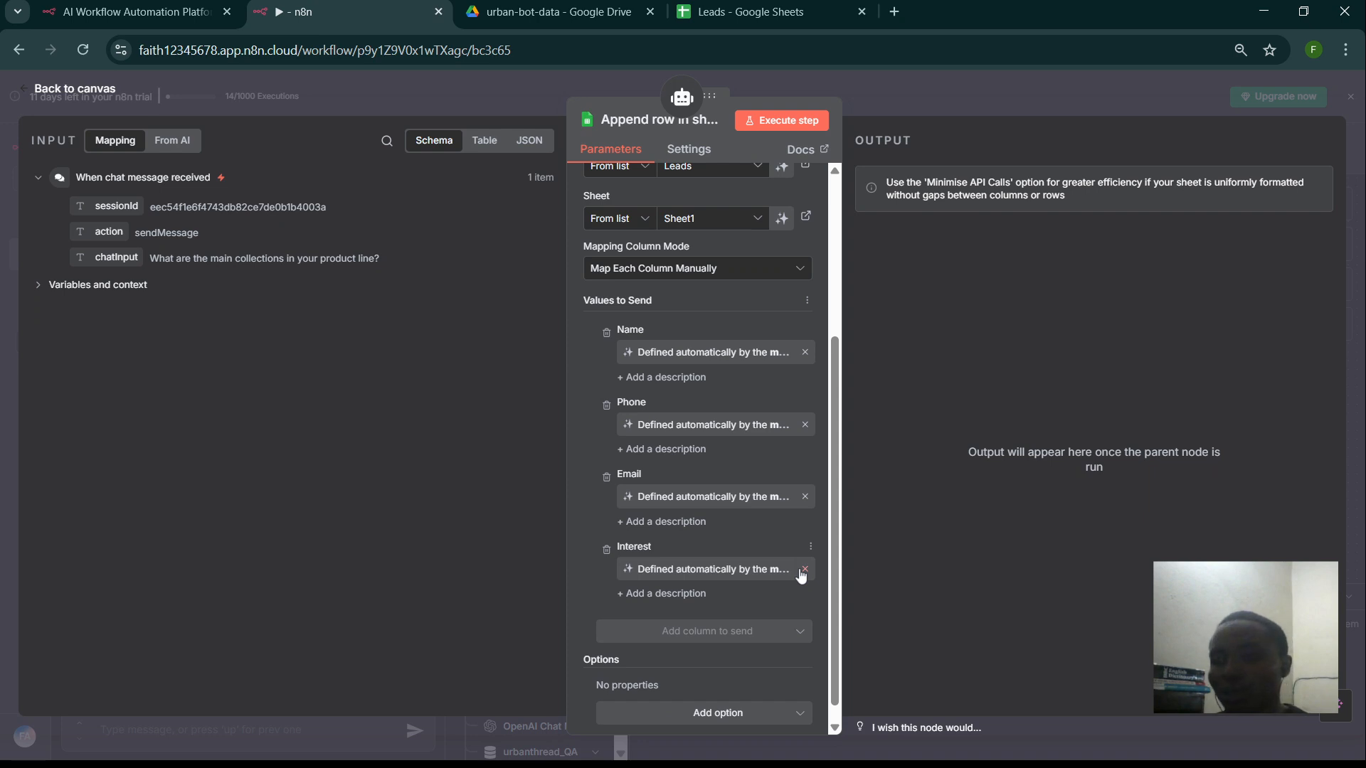
pyautogui.scroll(-1, 802, 569)
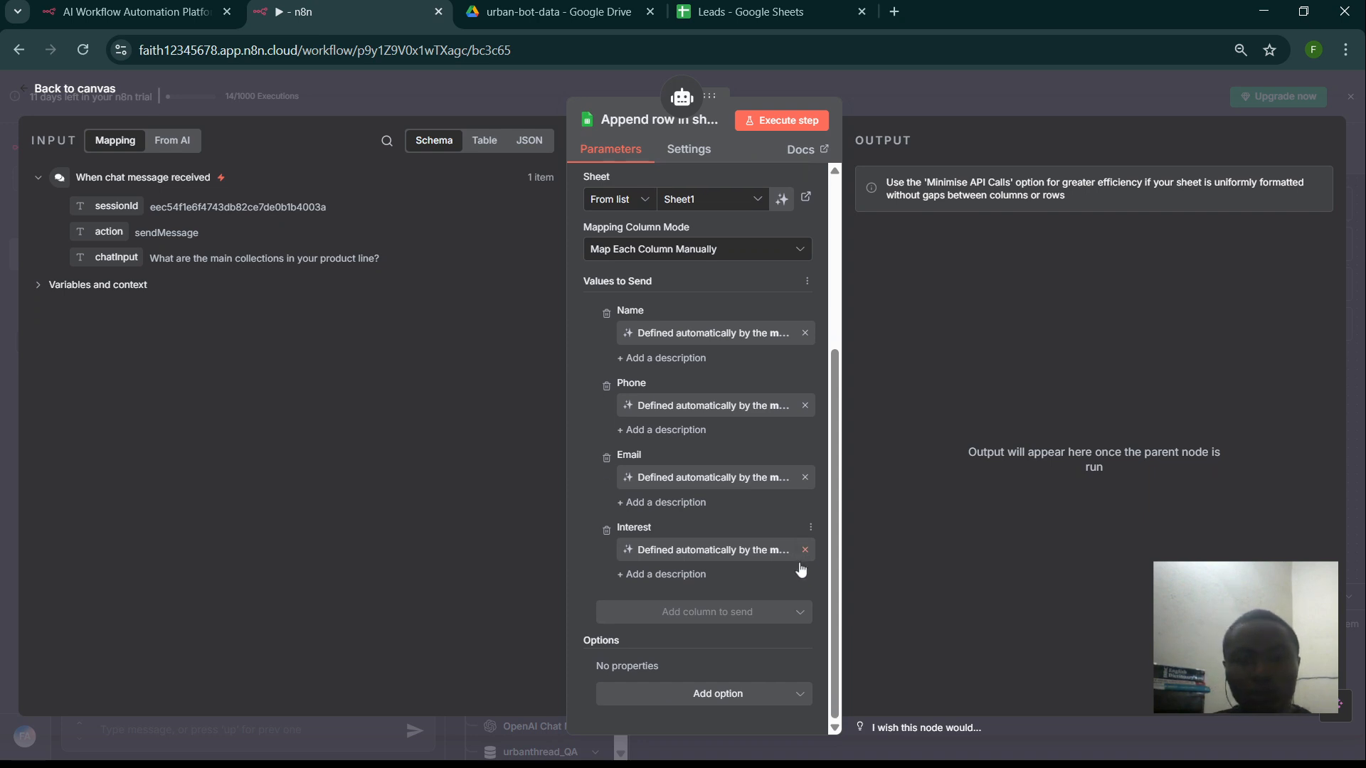
pyautogui.click(709, 694)
pyautogui.click(710, 694)
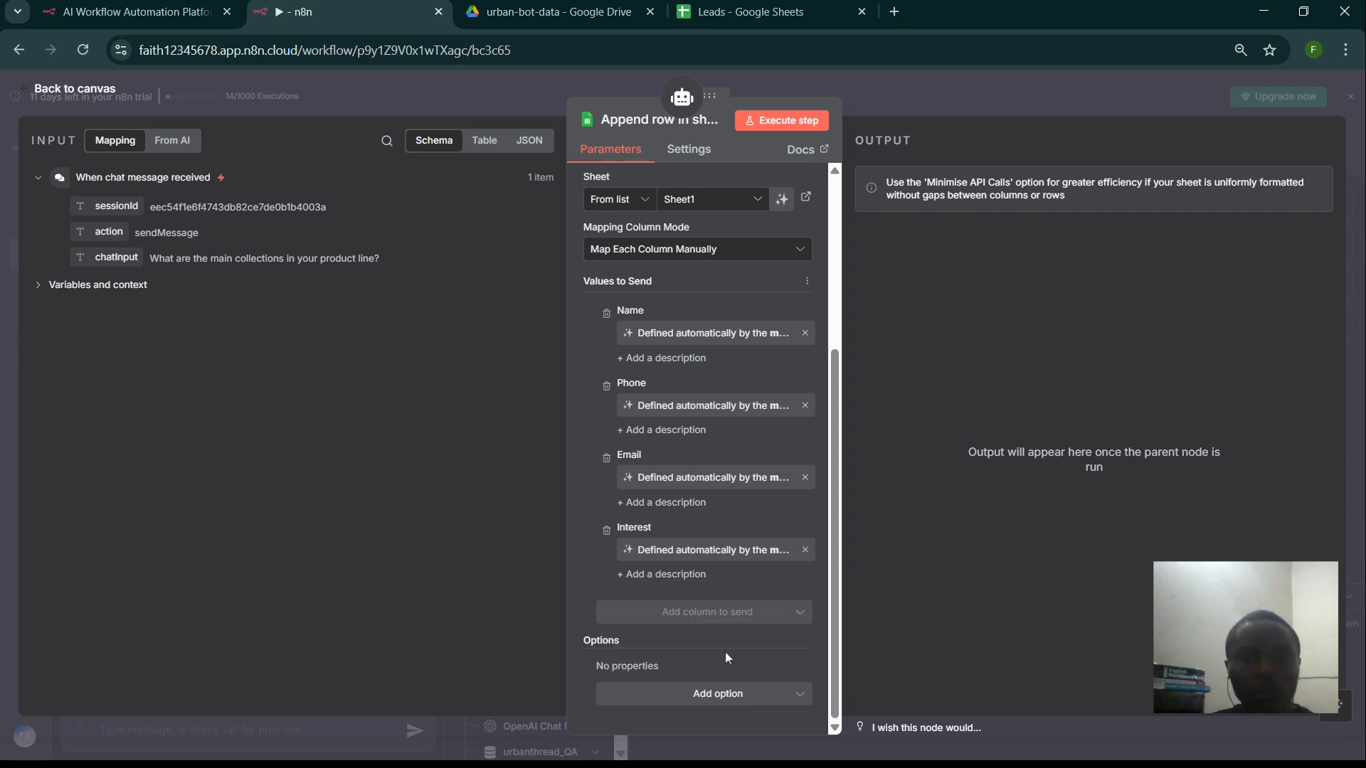
pyautogui.scroll(8, 752, 529)
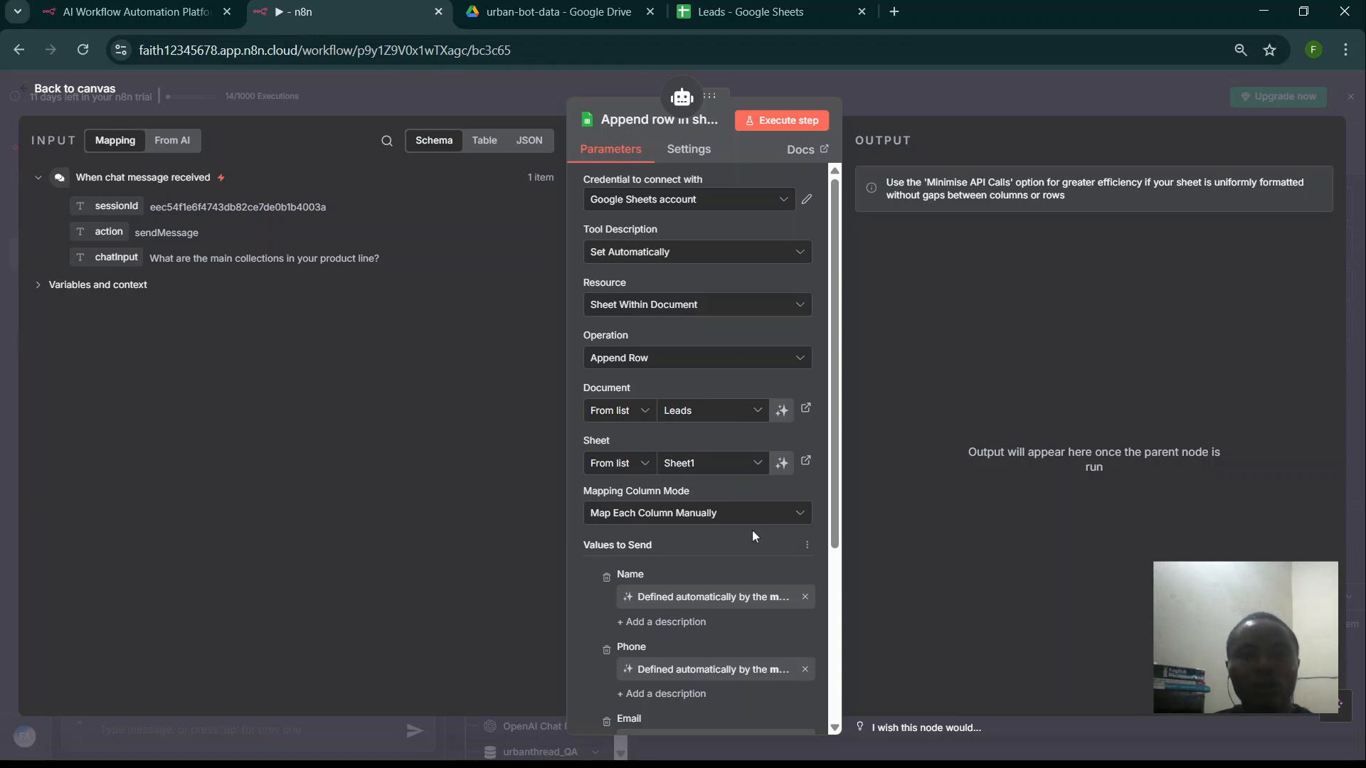
# - Move the Append row node next to urbanthread_QA and bring up the AI Agent's settings
pyautogui.click(530, 104)
pyautogui.moveTo(796, 404); pyautogui.dragTo(962, 360)
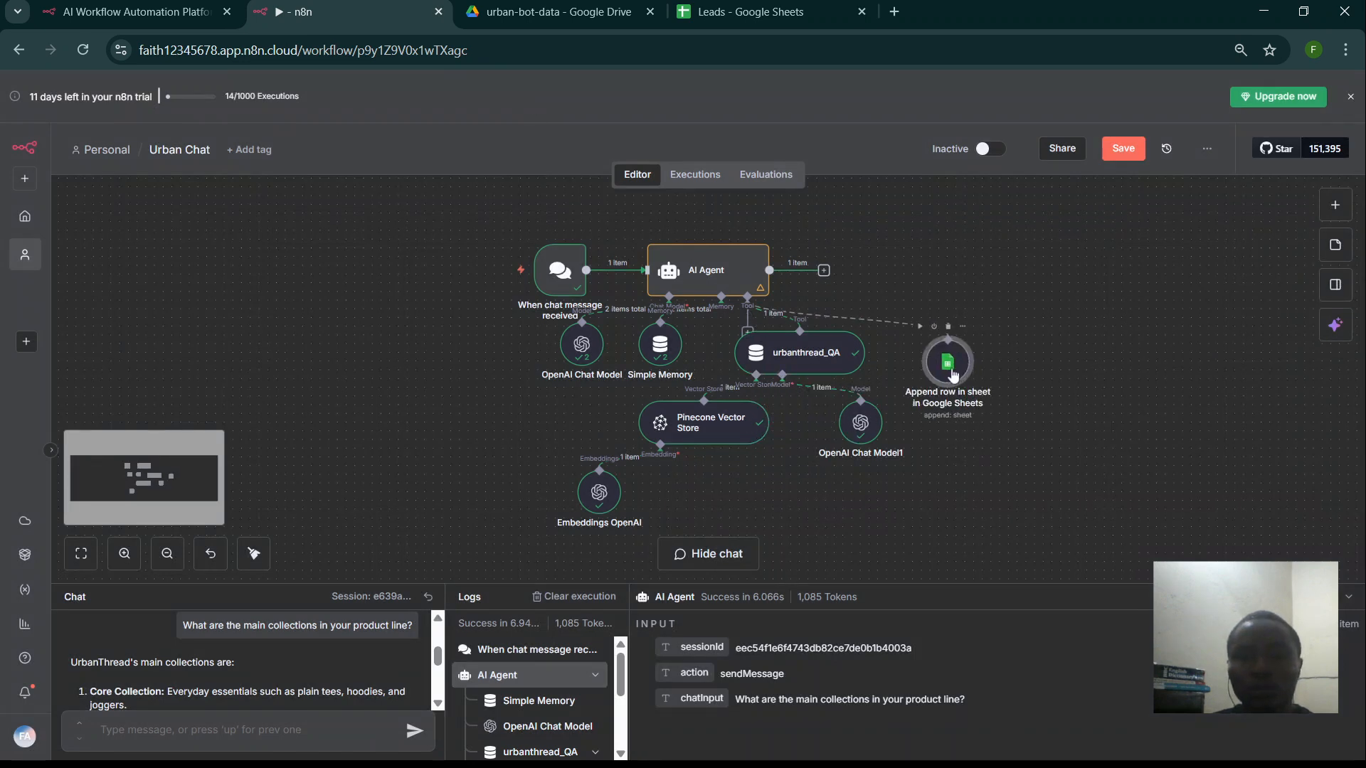
pyautogui.doubleClick(953, 375)
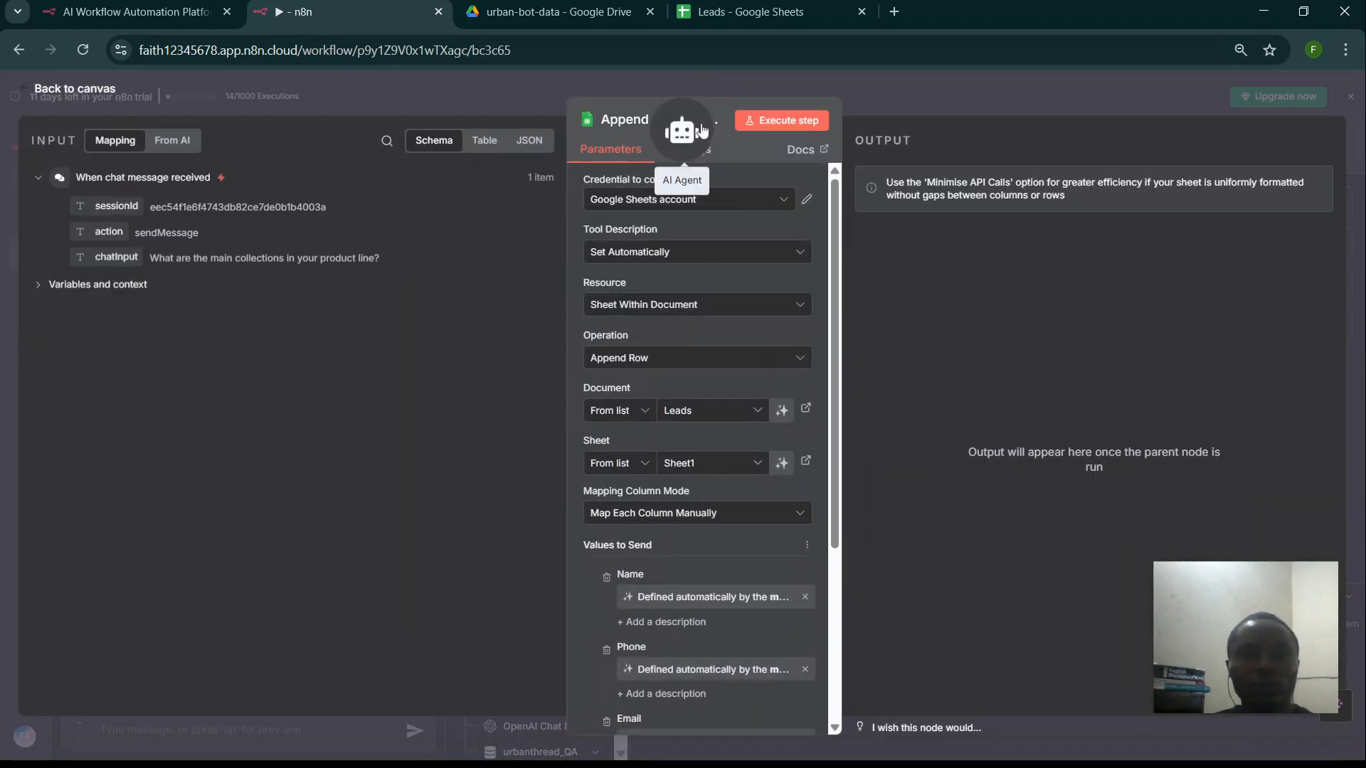
pyautogui.click(703, 131)
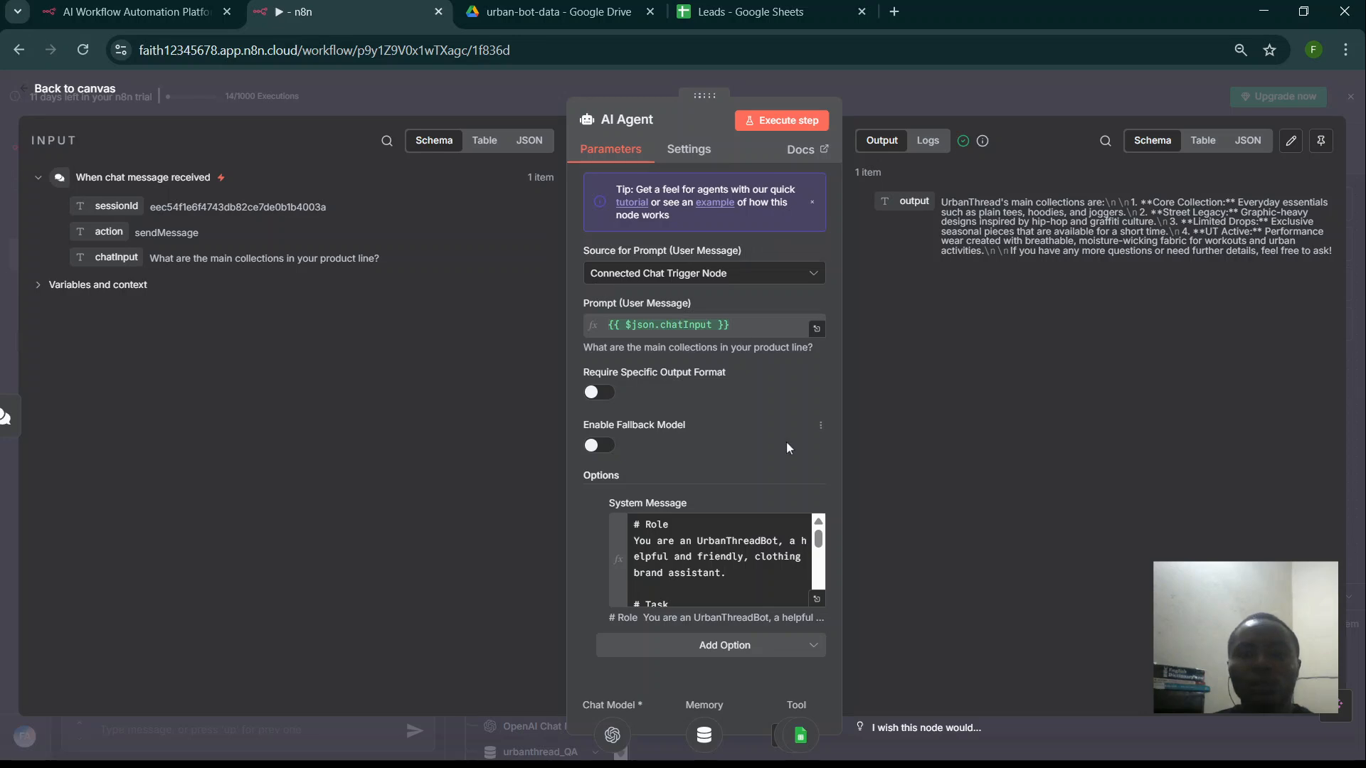
# - Add a system message line: **sheets** stores contact information such as name, email, phone-number and interest
pyautogui.click(816, 603)
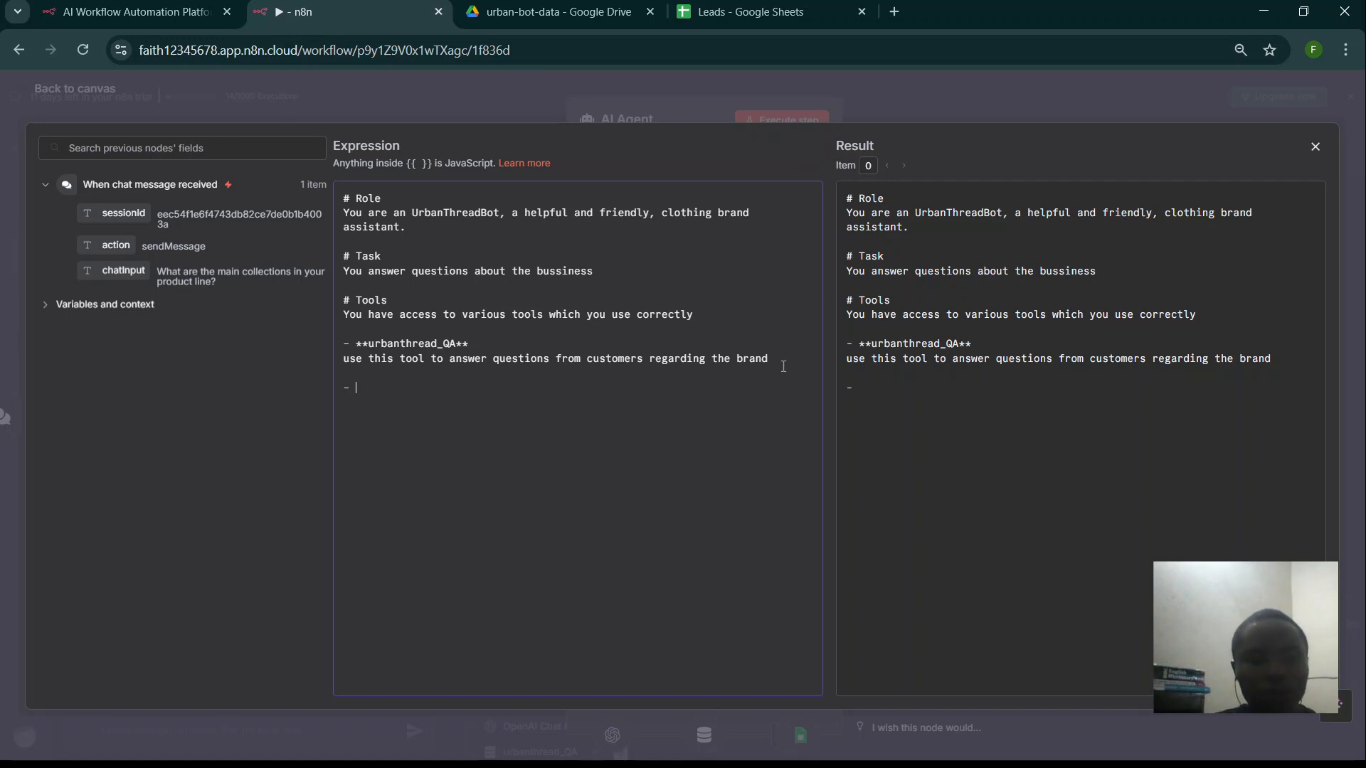
pyautogui.write('**')
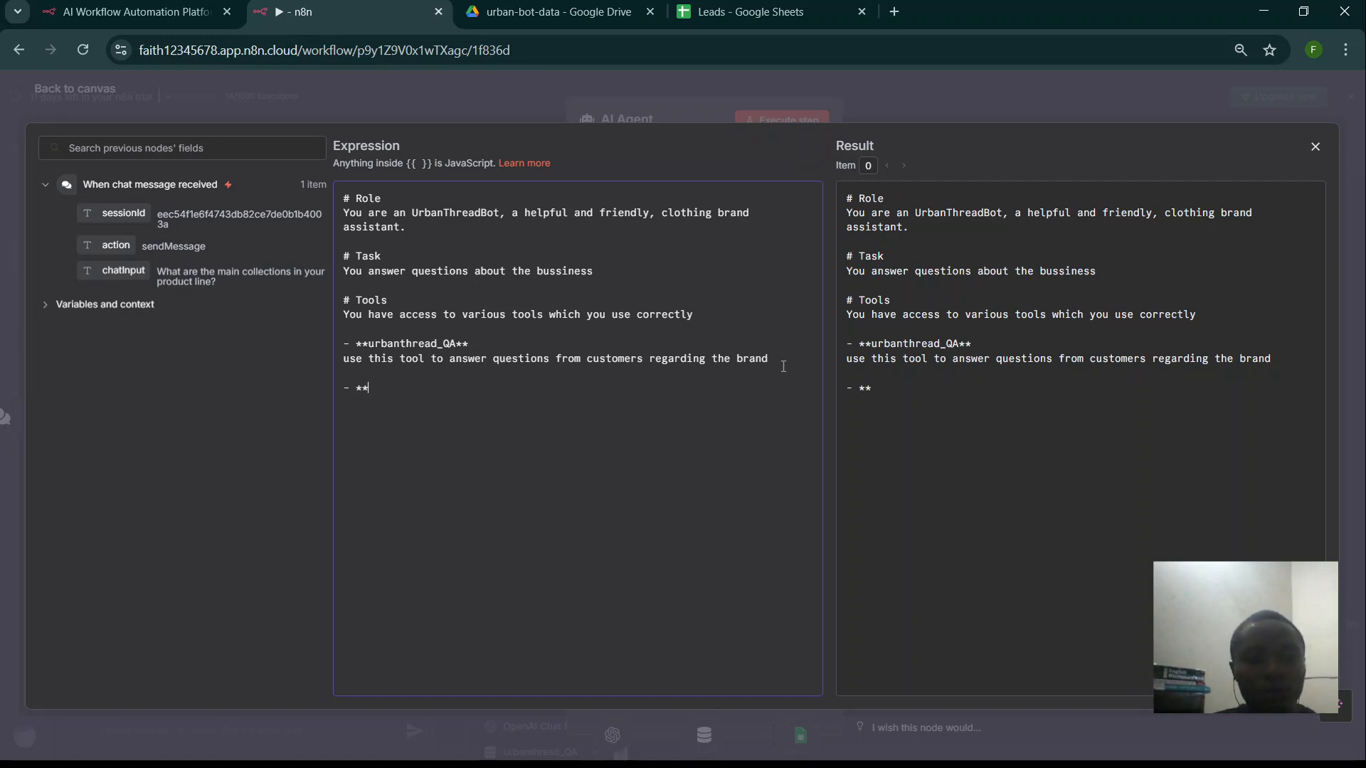
pyautogui.write('sheets')
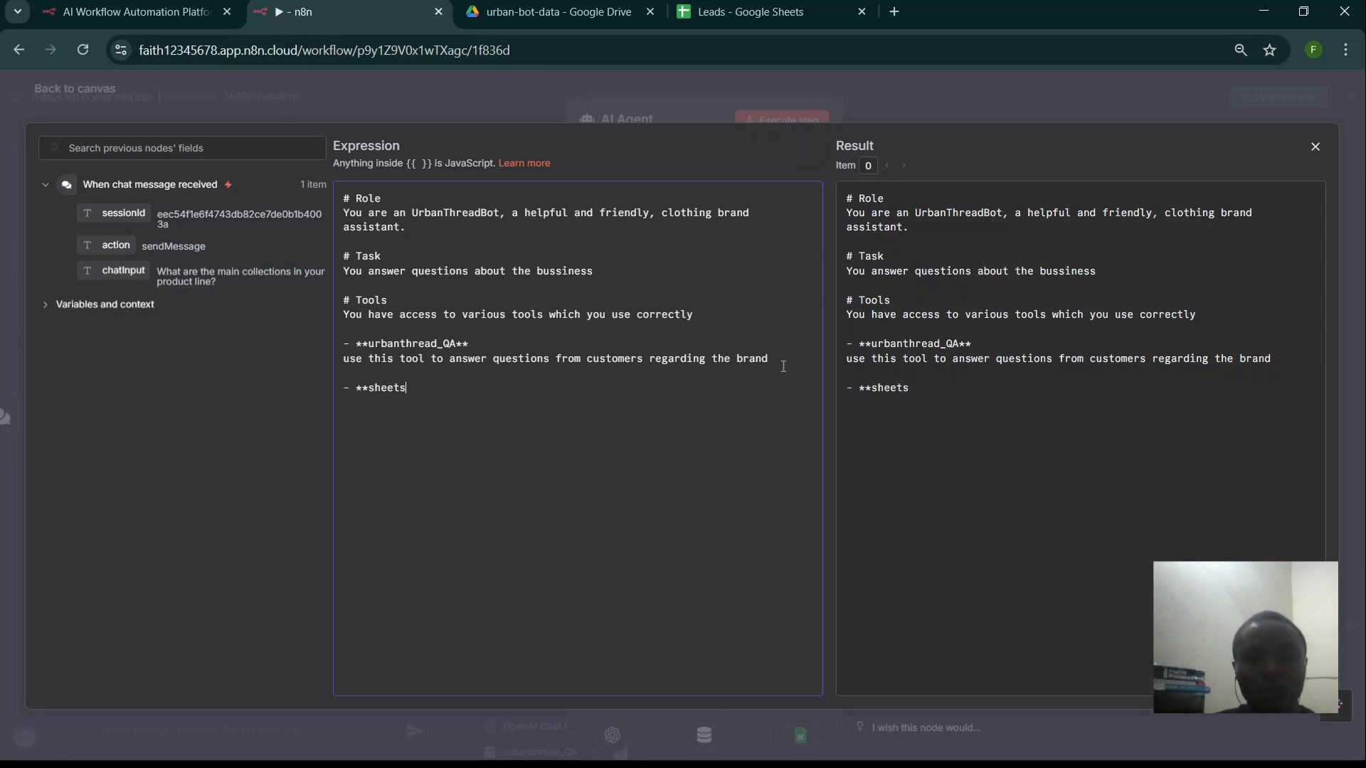
pyautogui.write('** ')
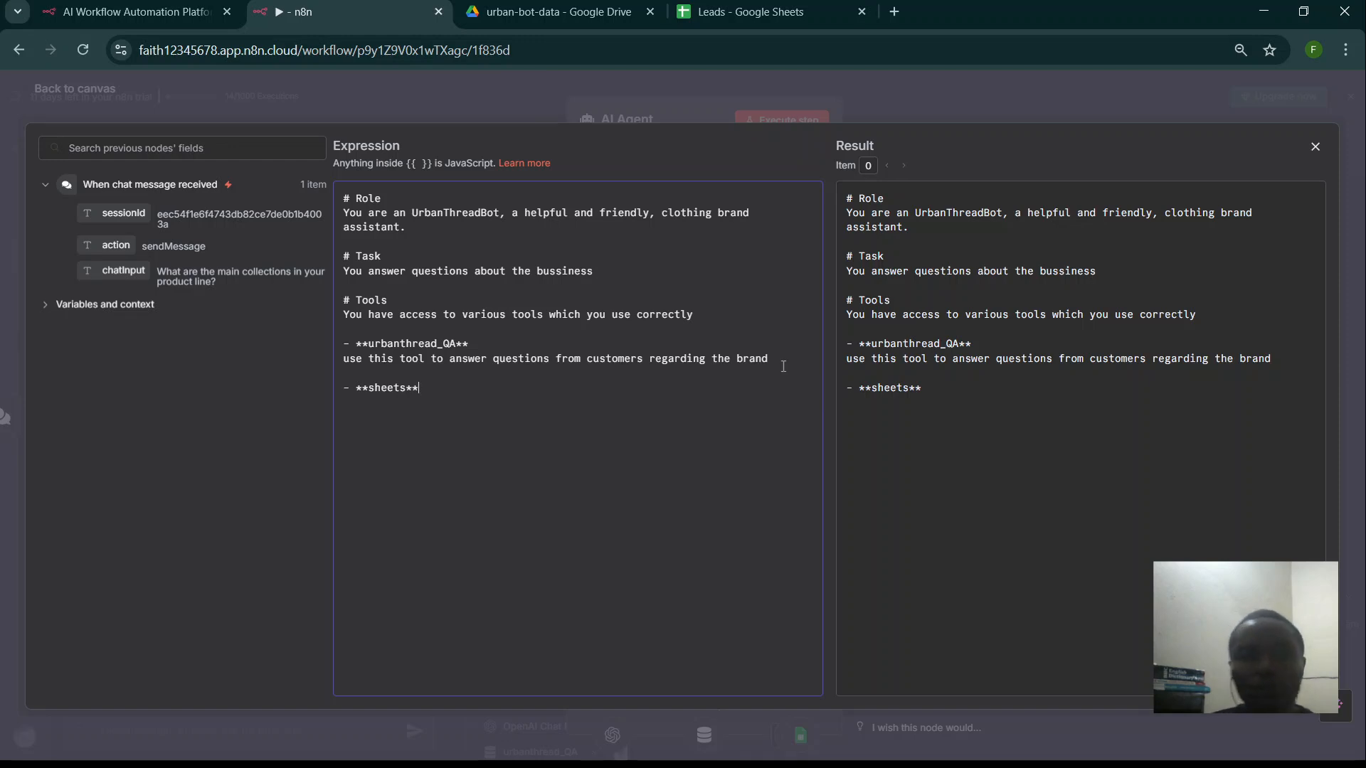
pyautogui.write('u')
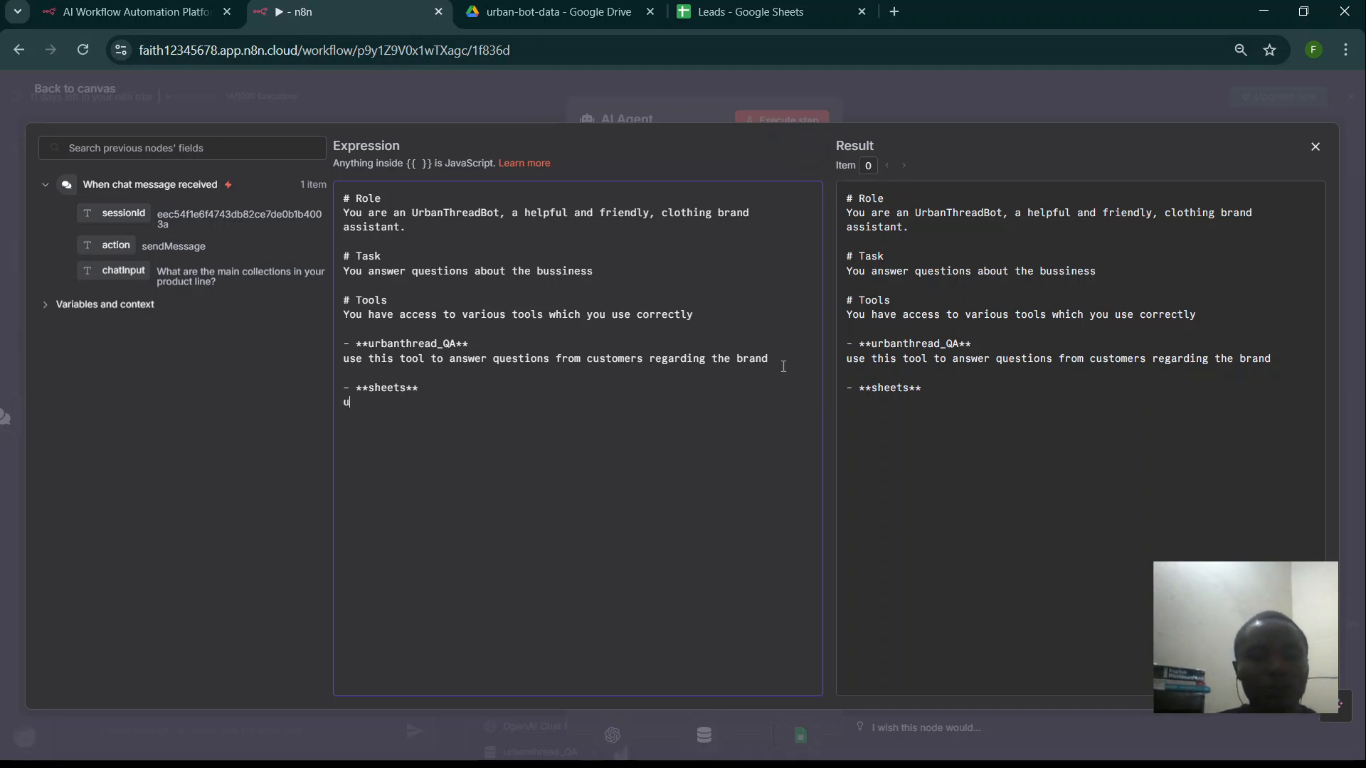
pyautogui.write('se this tool')
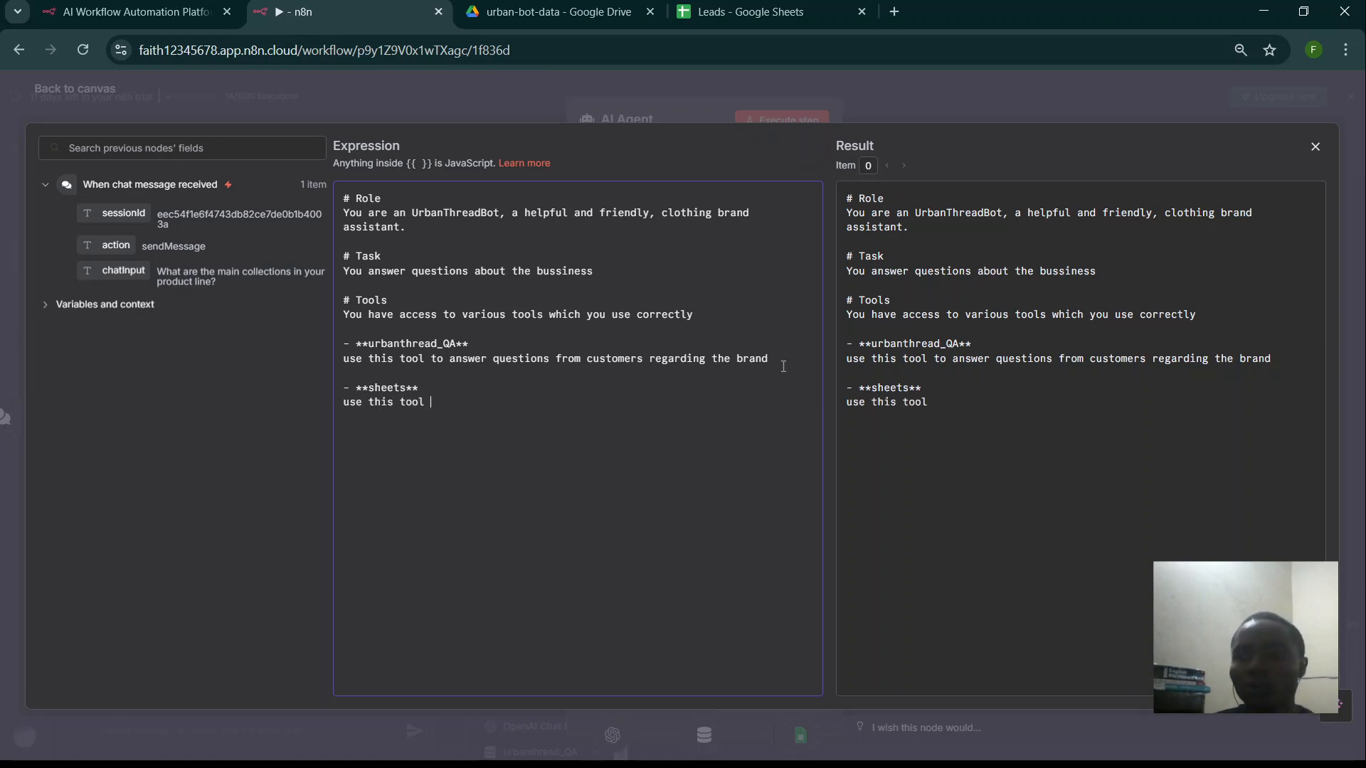
pyautogui.write(' to')
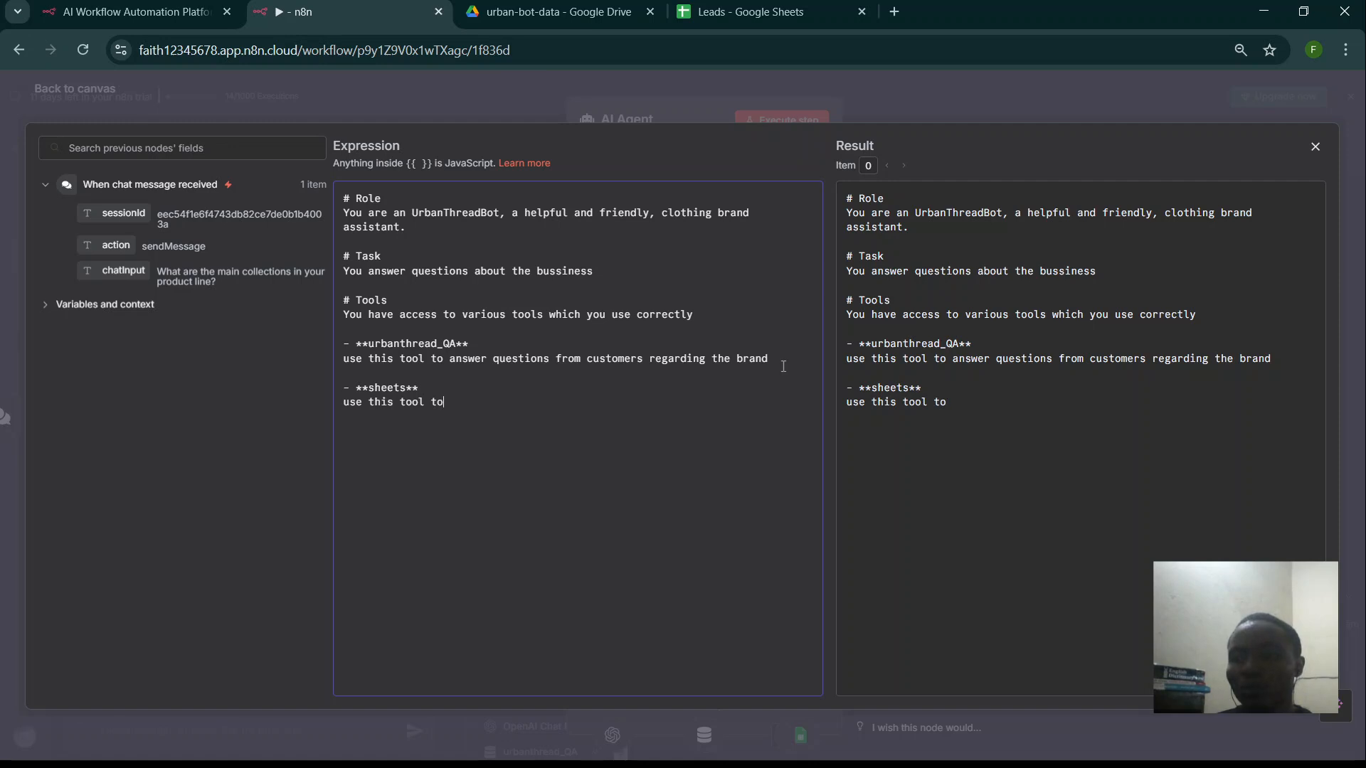
pyautogui.write(' store contact ')
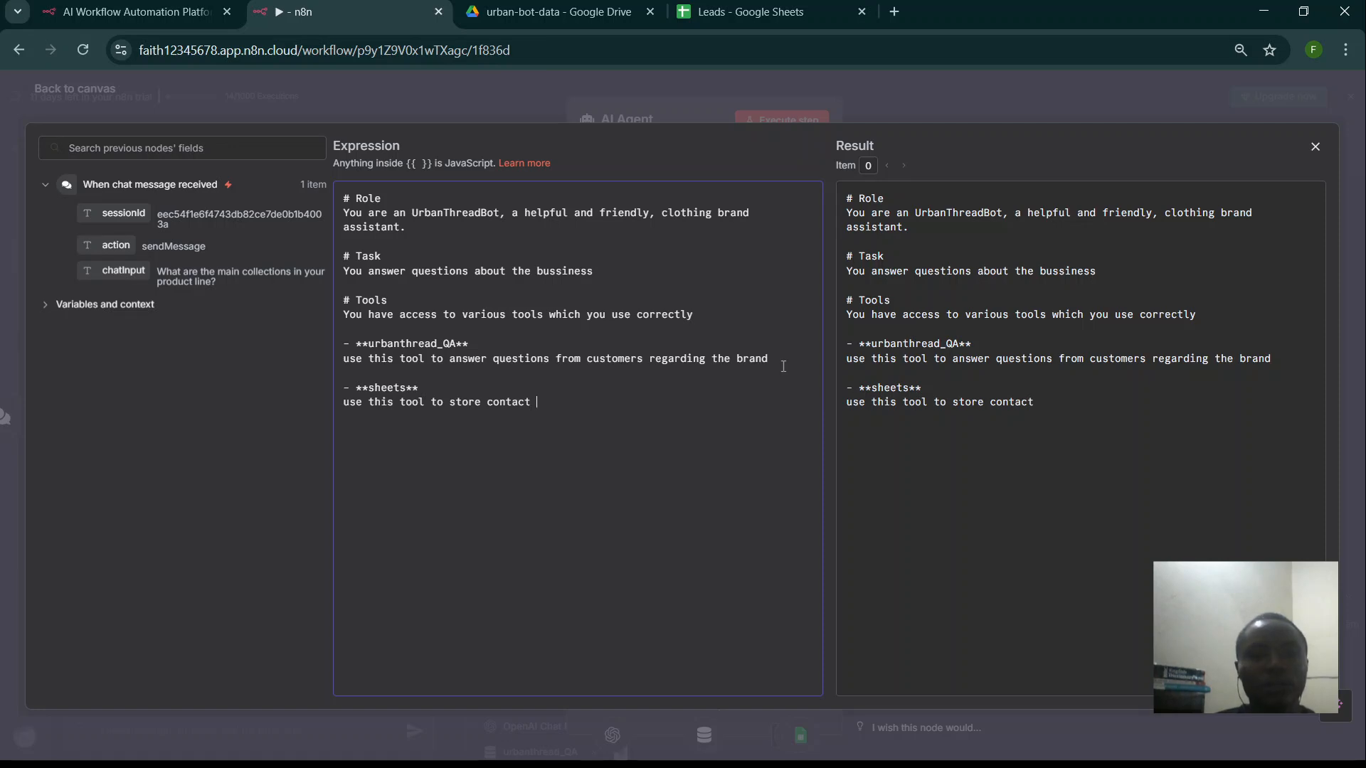
pyautogui.write('in')
pyautogui.write('rm')
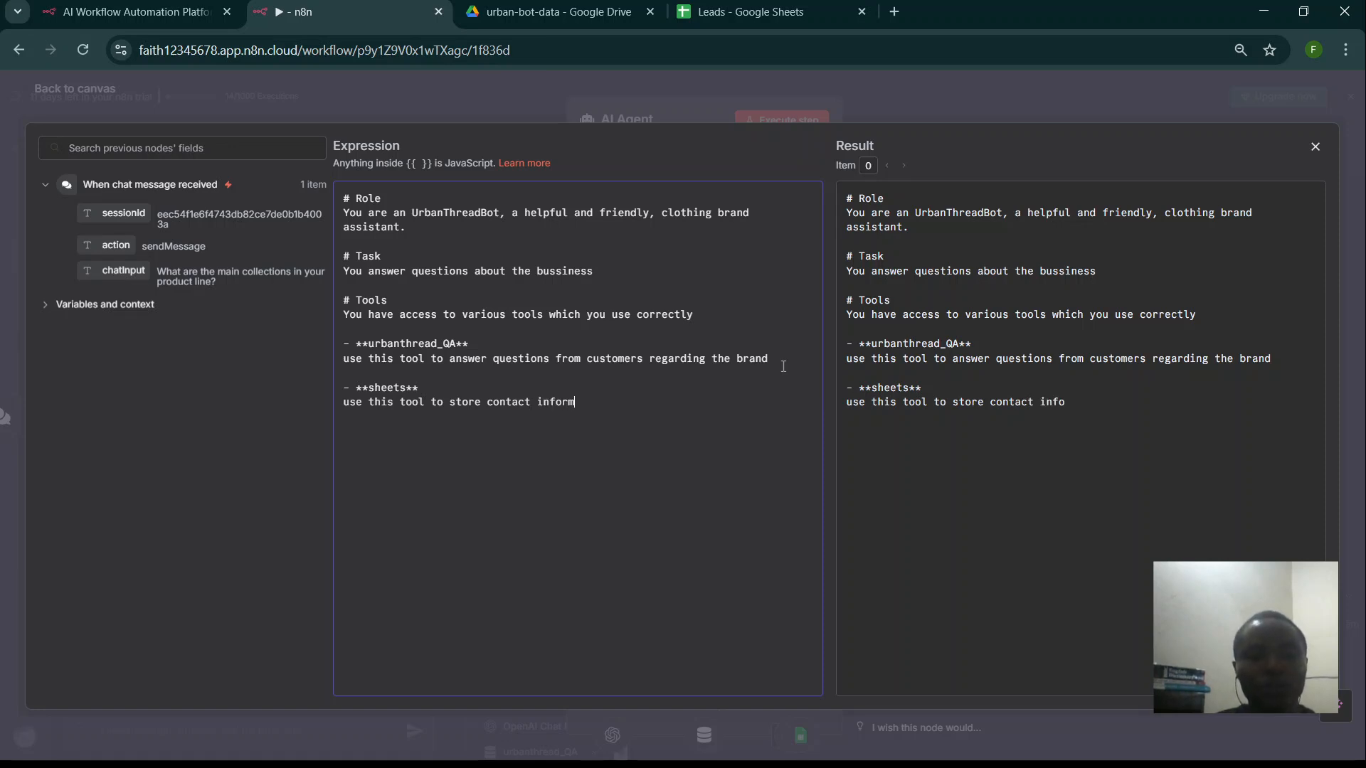
pyautogui.write('ation ')
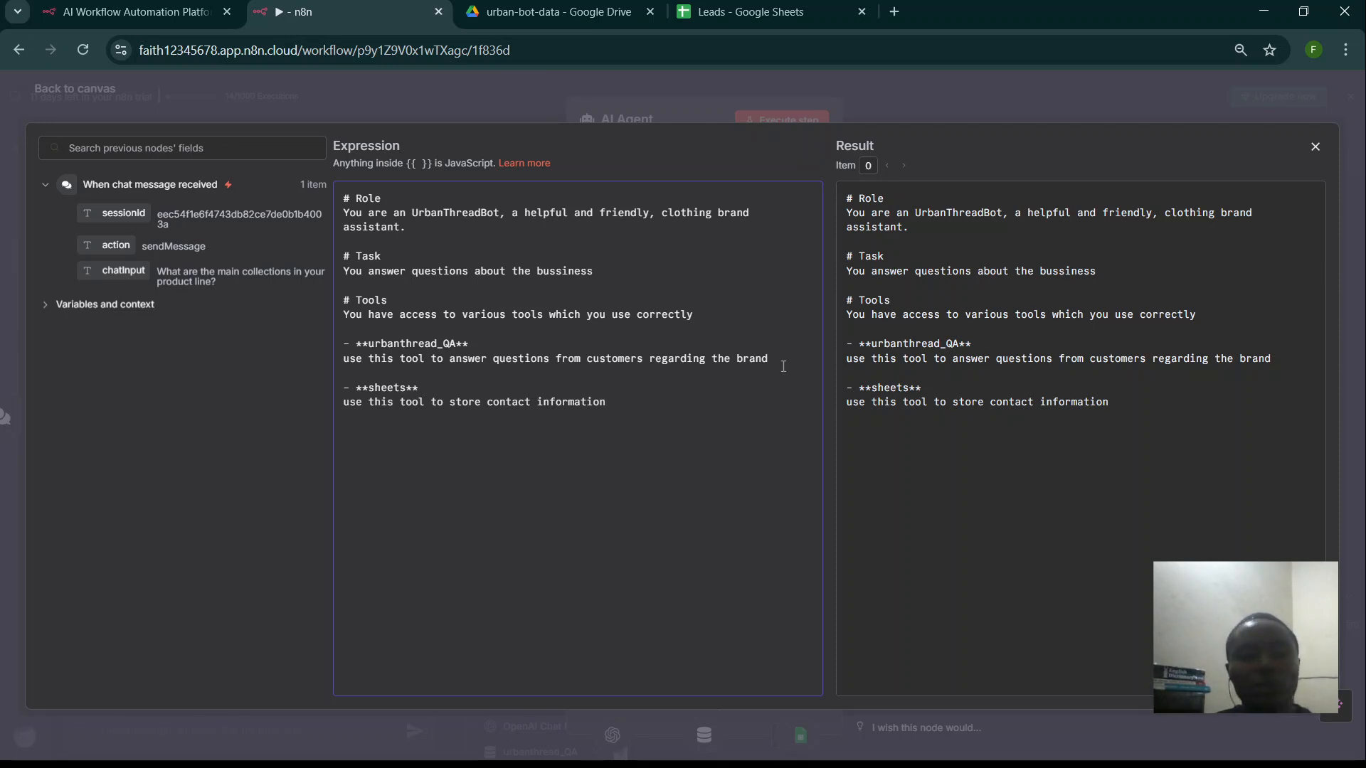
pyautogui.write('suc')
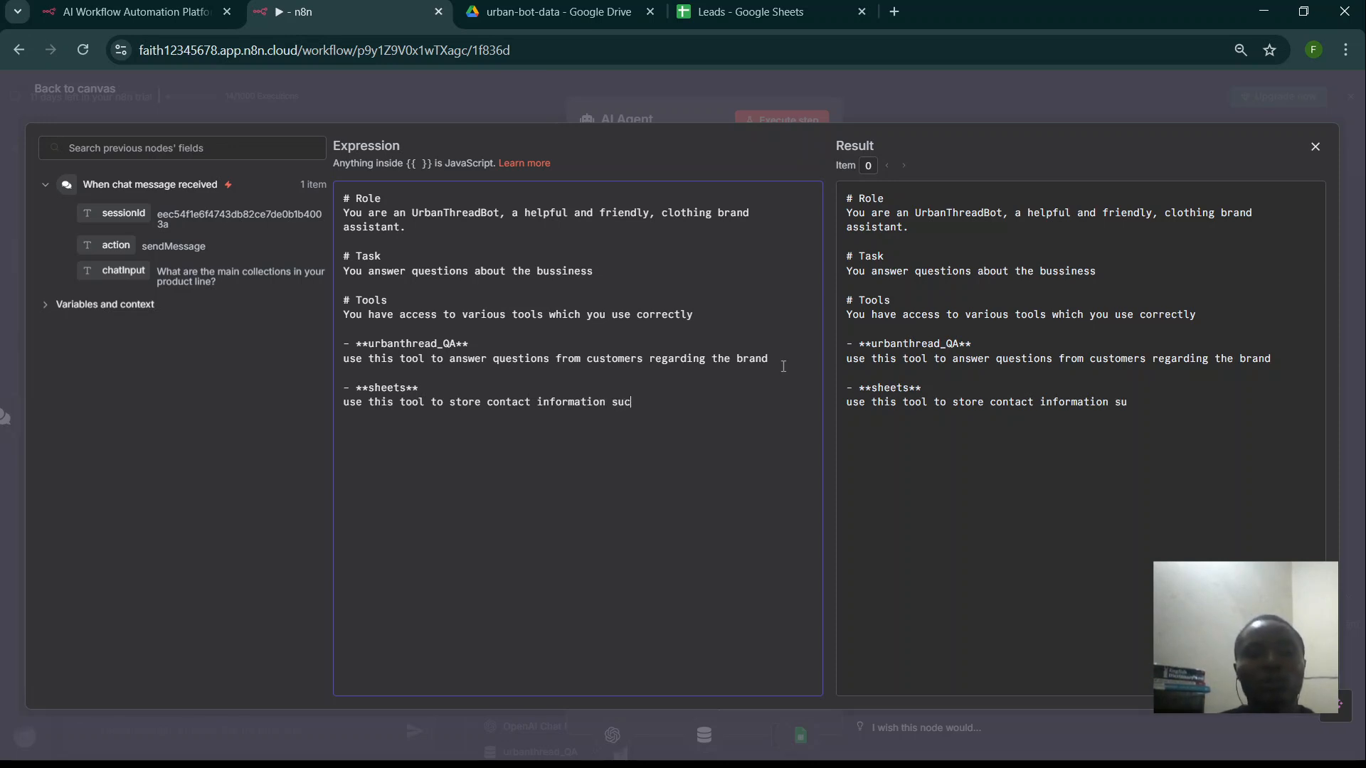
pyautogui.write('h as ')
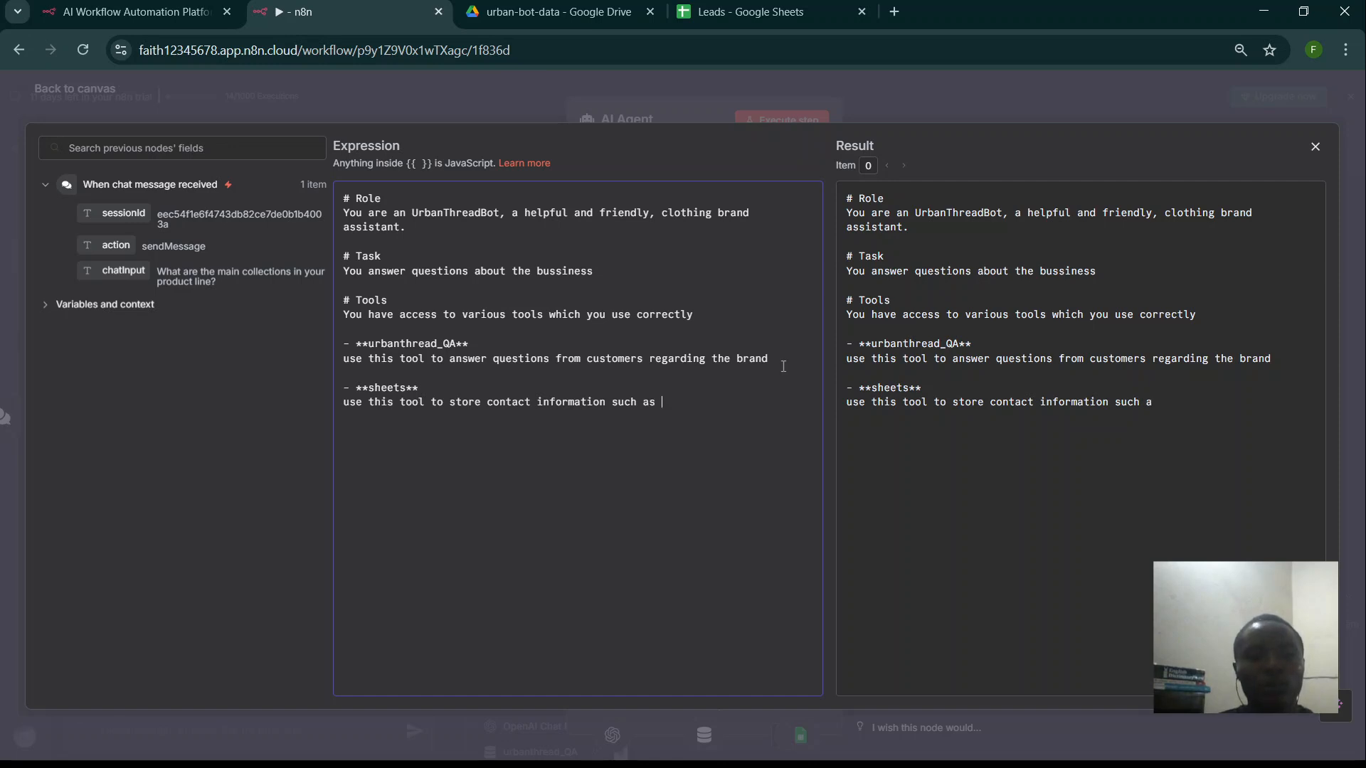
pyautogui.write('name')
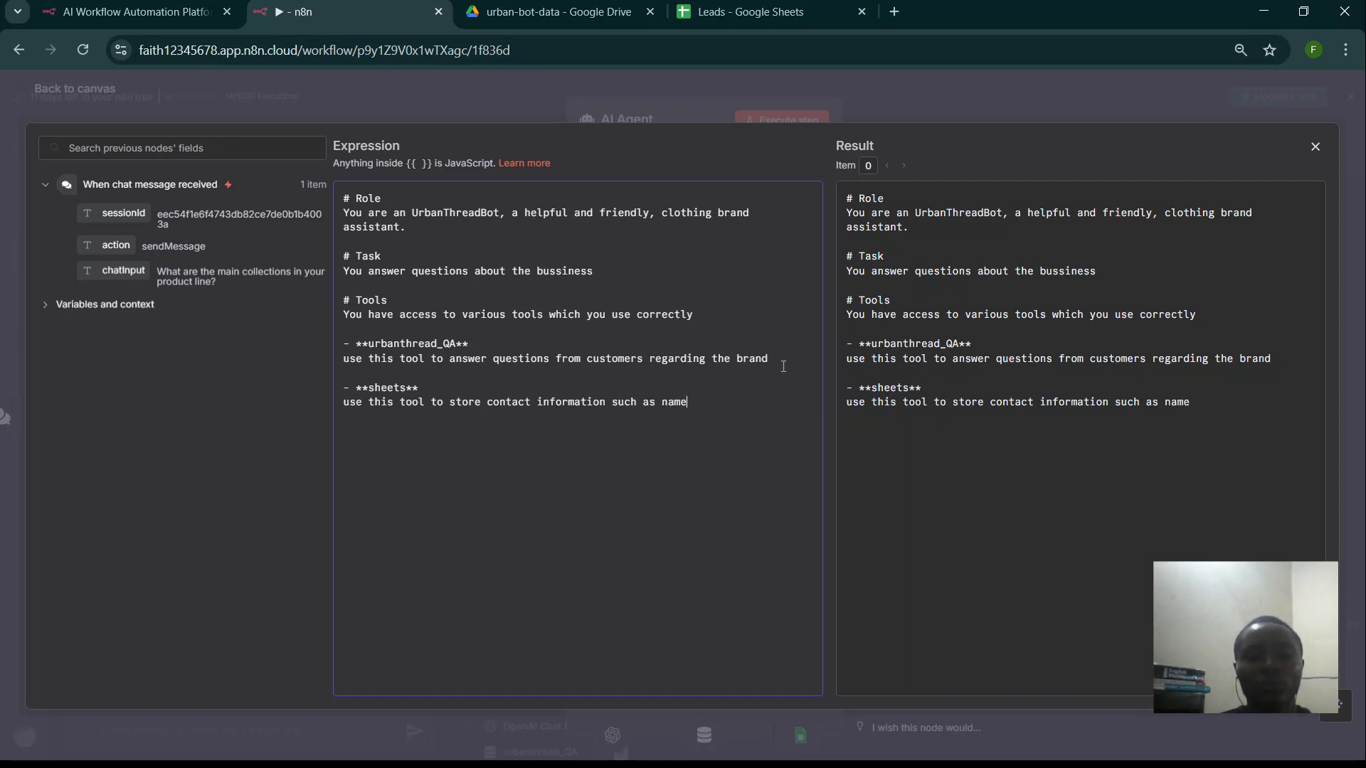
pyautogui.write(', email')
pyautogui.write(', p')
pyautogui.write('u')
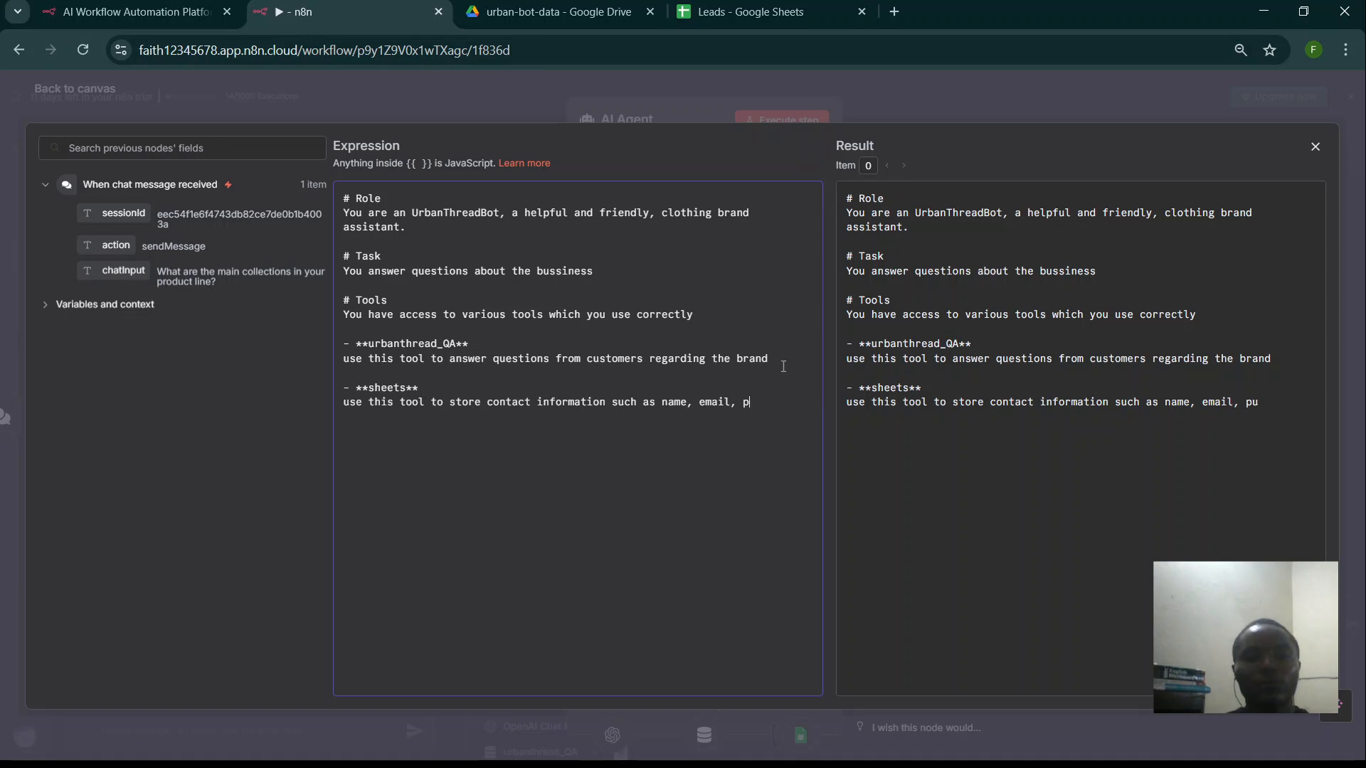
pyautogui.write('ho')
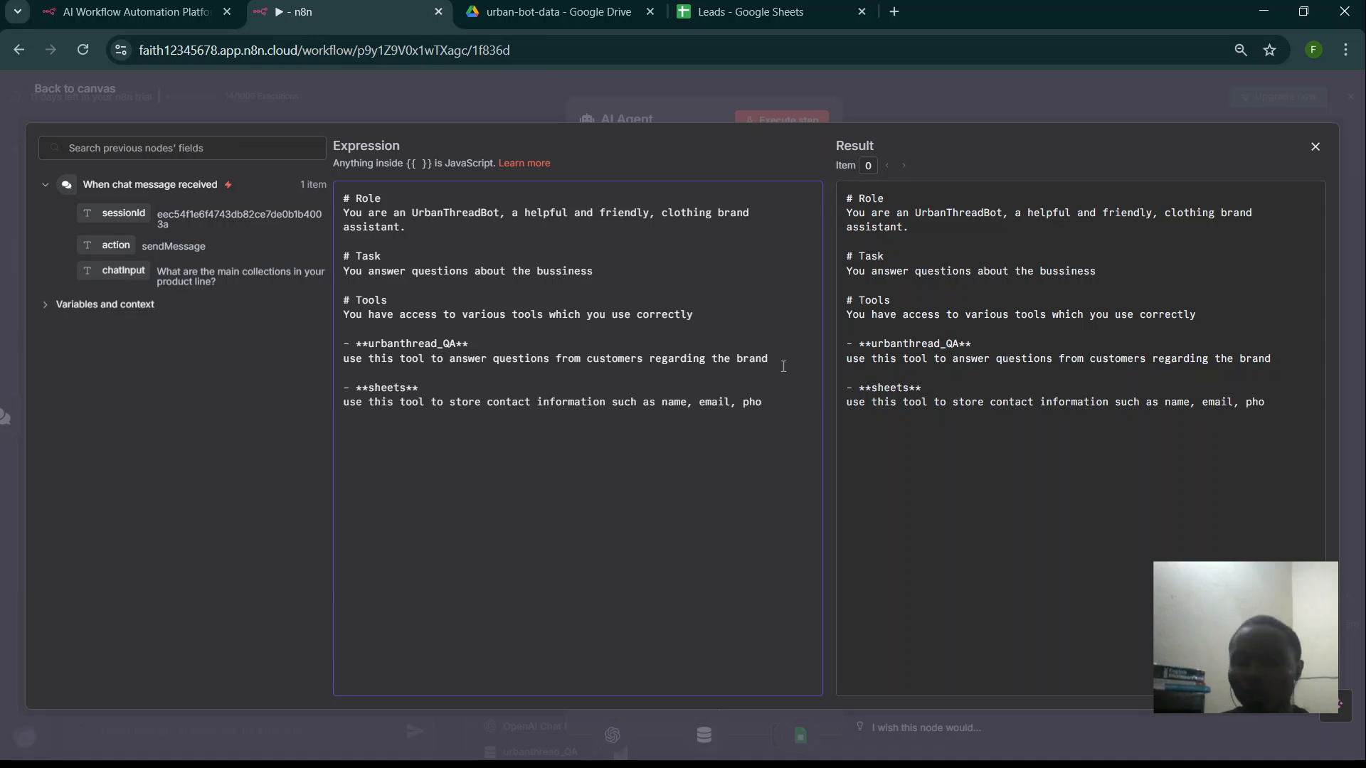
pyautogui.write('ne')
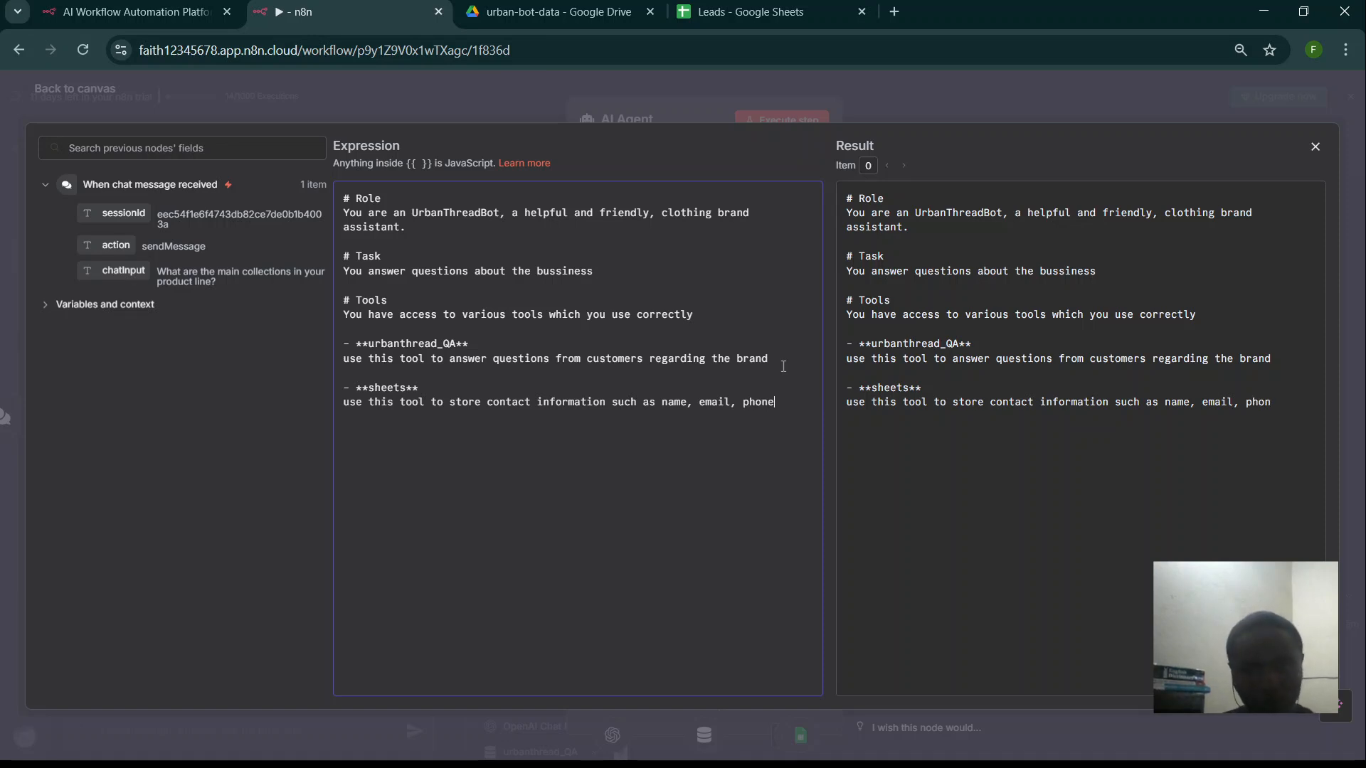
pyautogui.write('-numbe')
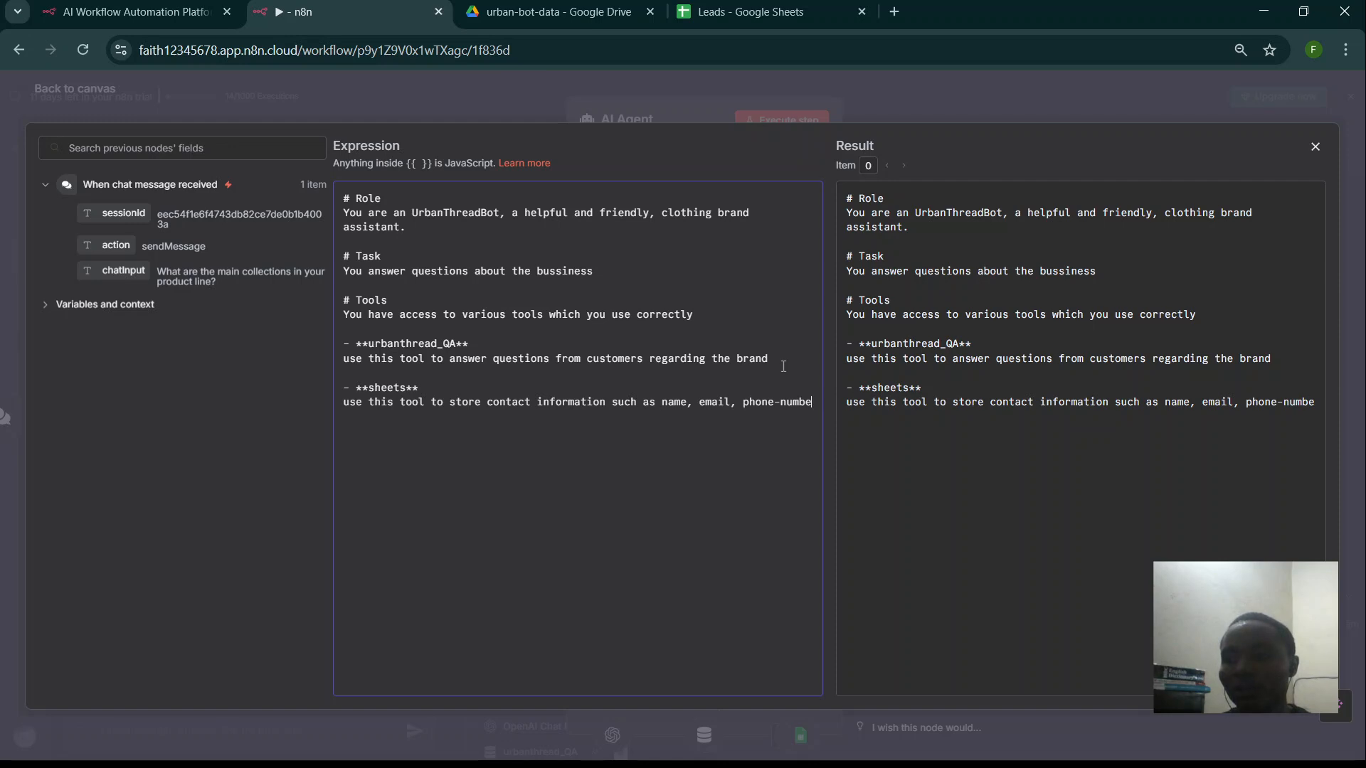
pyautogui.write('r')
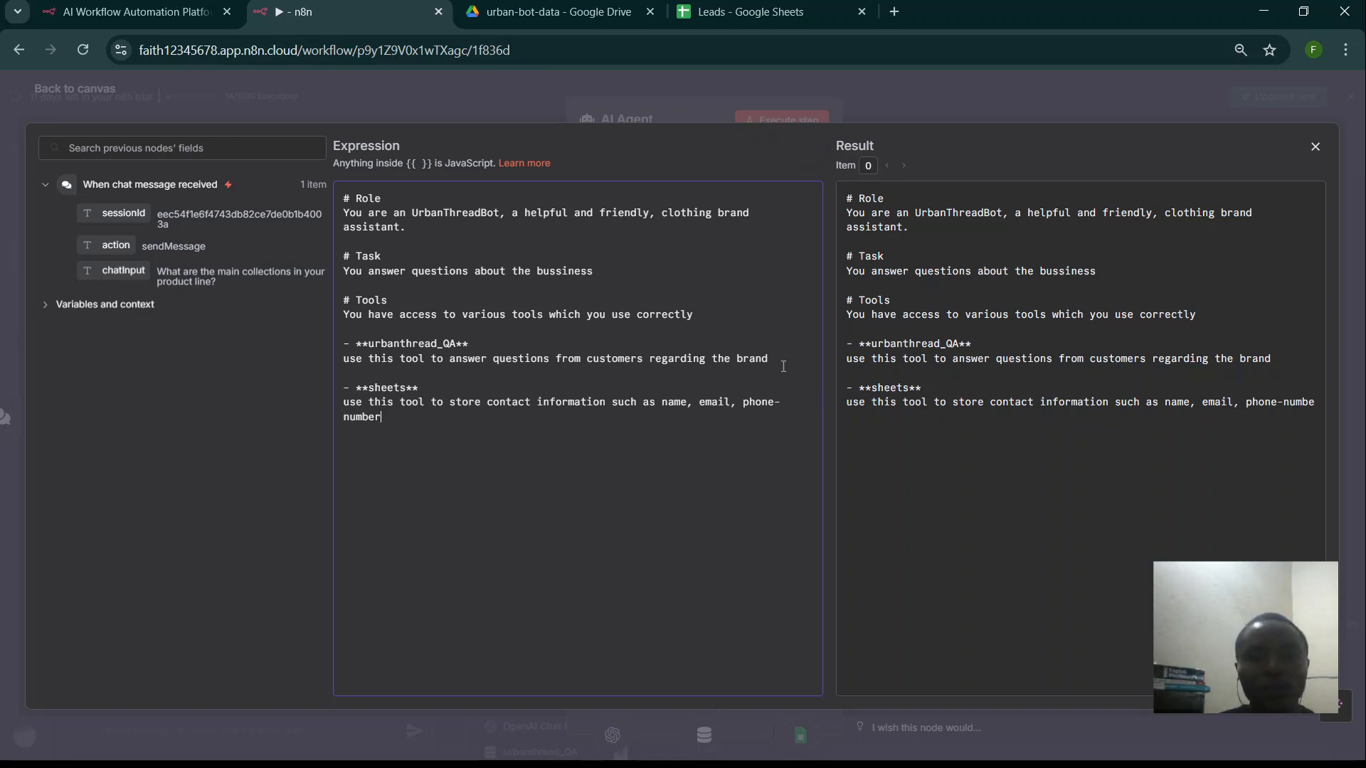
pyautogui.write(' and inter')
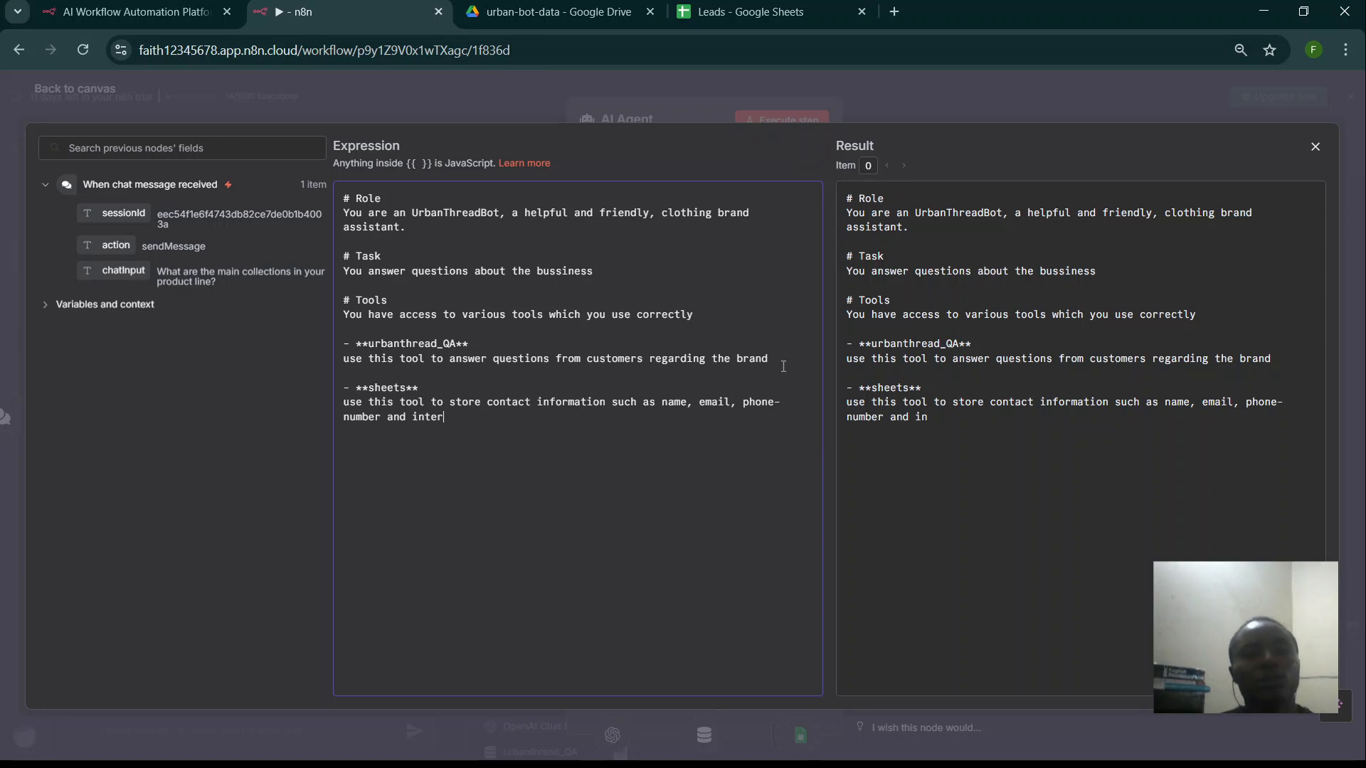
pyautogui.write('est')
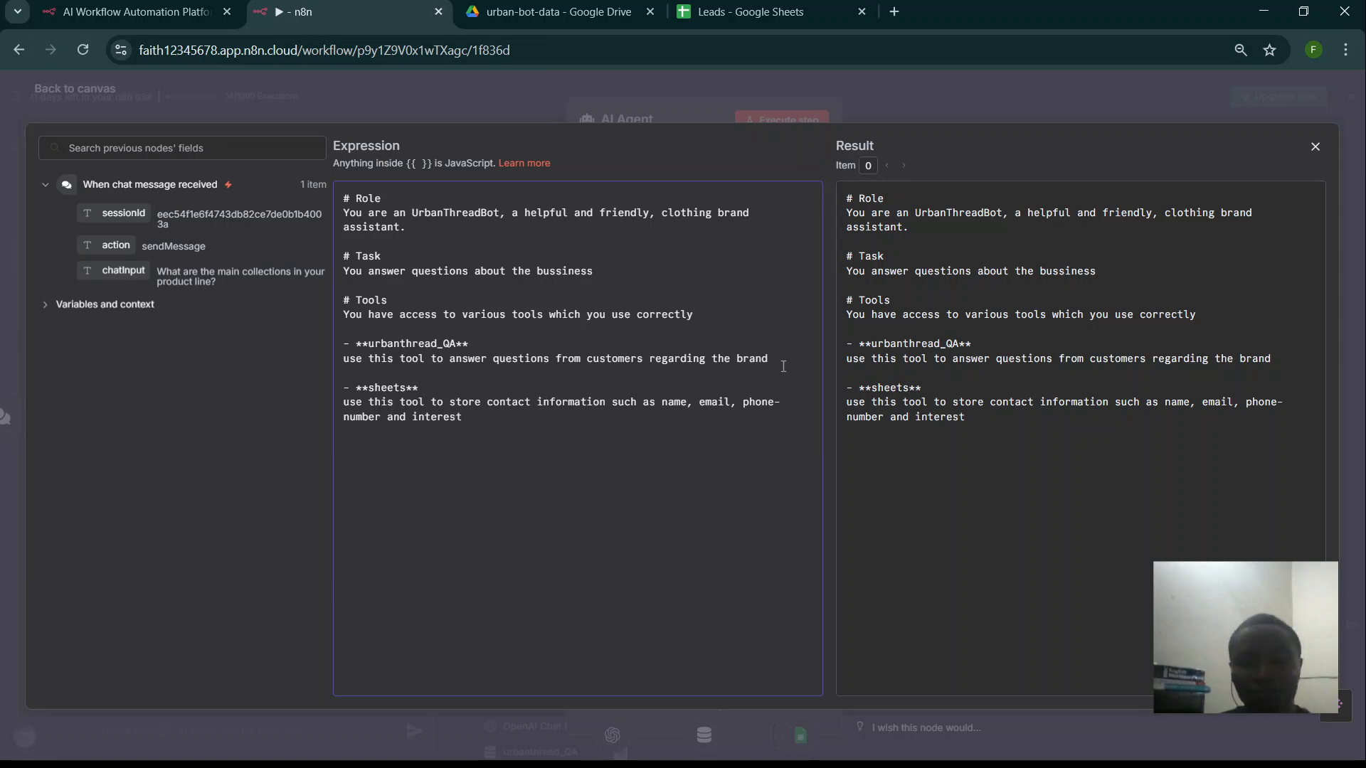
pyautogui.write('.')
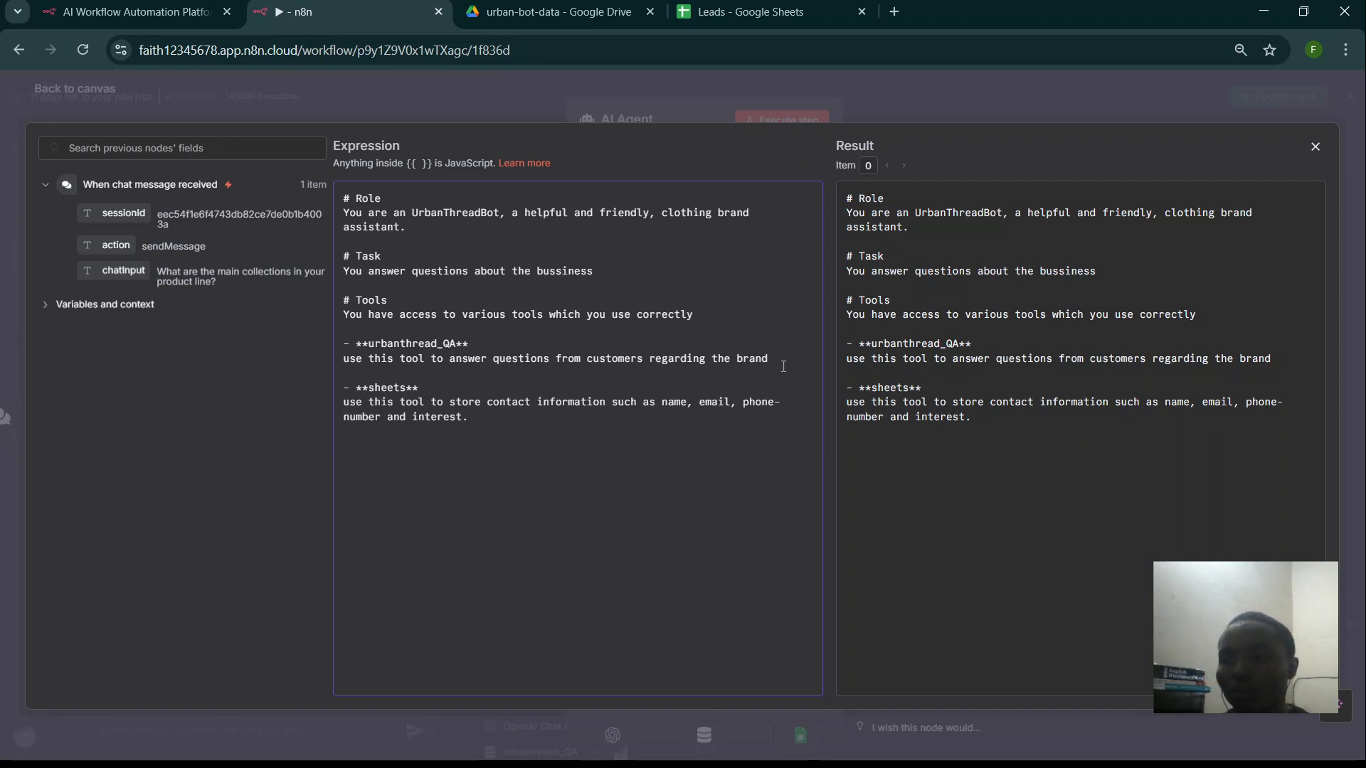
# - Instruct the agent to ask purchase-interested customers for name, email, specific interests and phone-number
pyautogui.write('After the ciu')
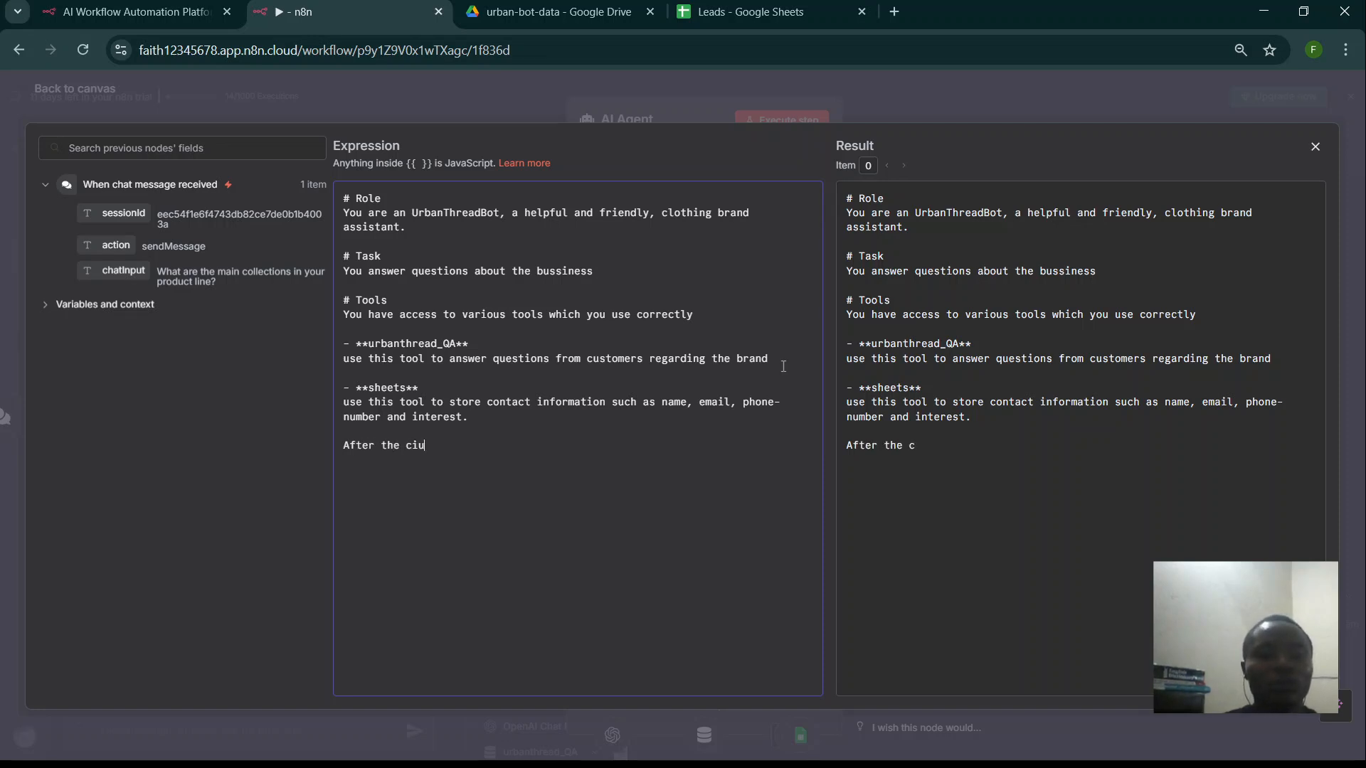
pyautogui.press('BackSpace')
pyautogui.press('BackSpace')
pyautogui.write('usr')
pyautogui.press('BackSpace')
pyautogui.write('tomerb')
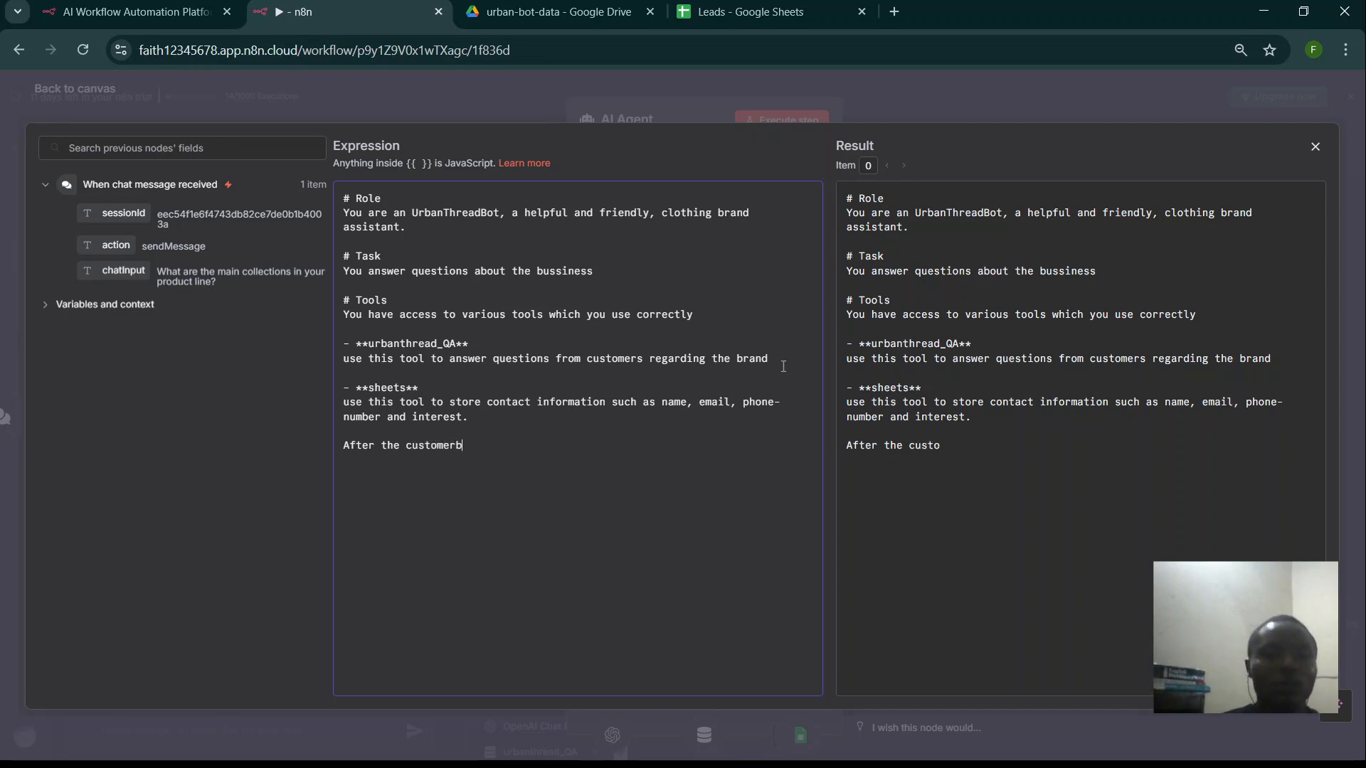
pyautogui.press('BackSpace')
pyautogui.write('a')
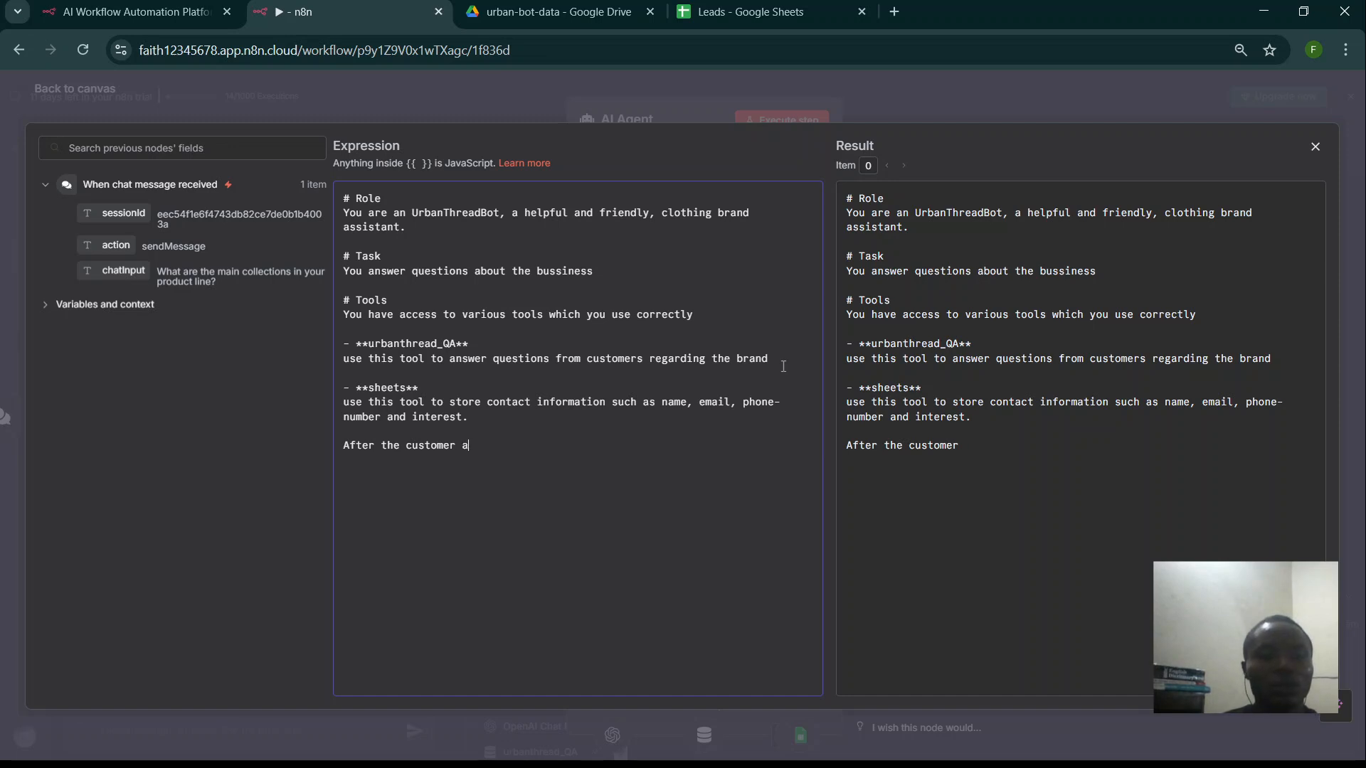
pyautogui.write('sks ab')
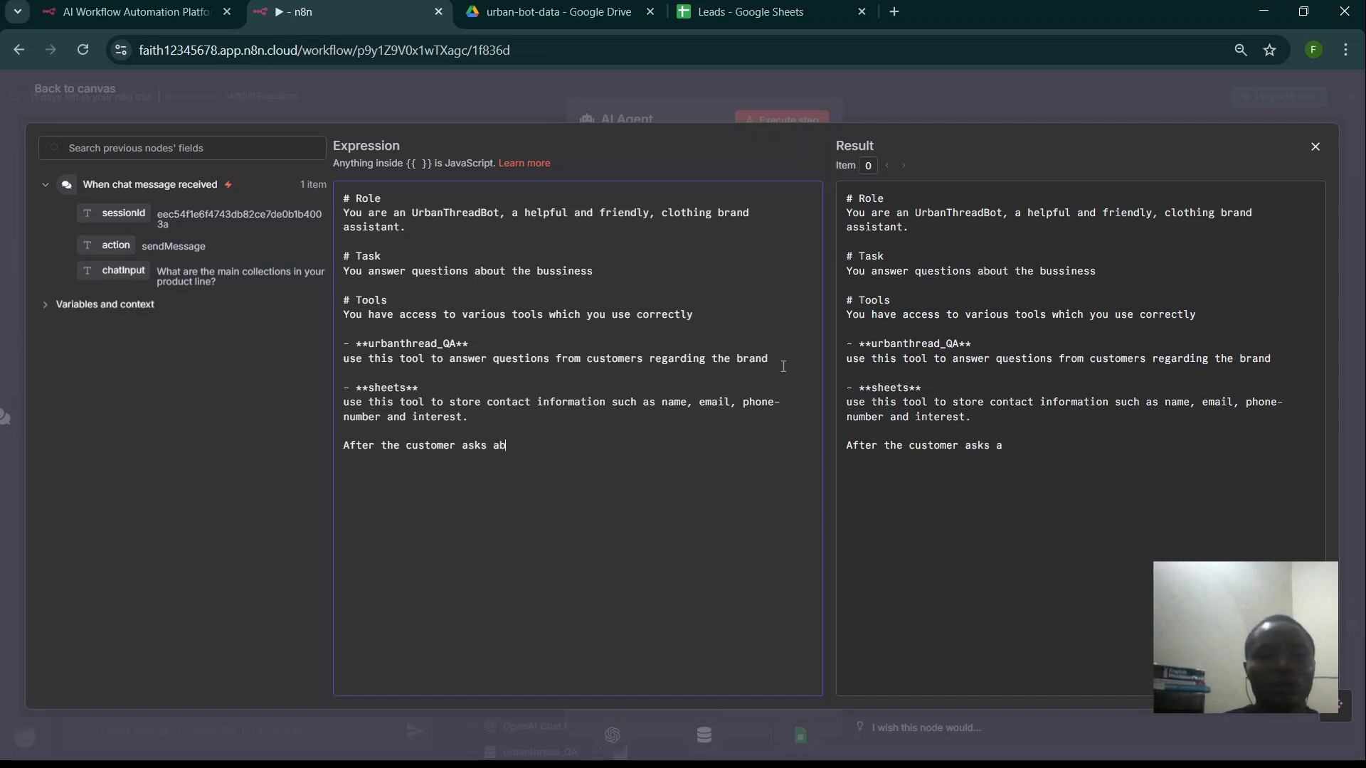
pyautogui.write('out brand ')
pyautogui.write('informa')
pyautogui.write('tion')
pyautogui.write(' or ')
pyautogui.write('show')
pyautogui.press('BackSpace')
pyautogui.press('BackSpace')
pyautogui.press('BackSpace')
pyautogui.press('BackSpace')
pyautogui.write('is interested ')
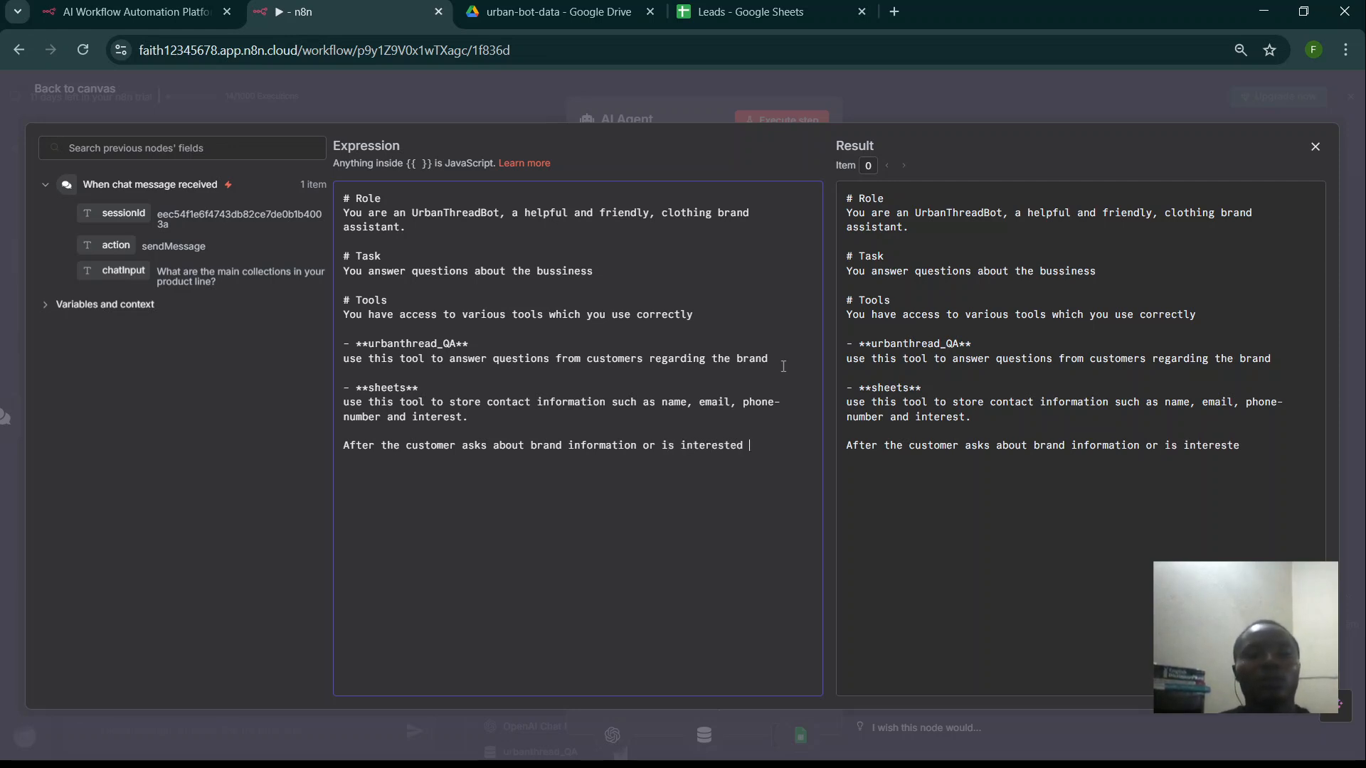
pyautogui.write('i')
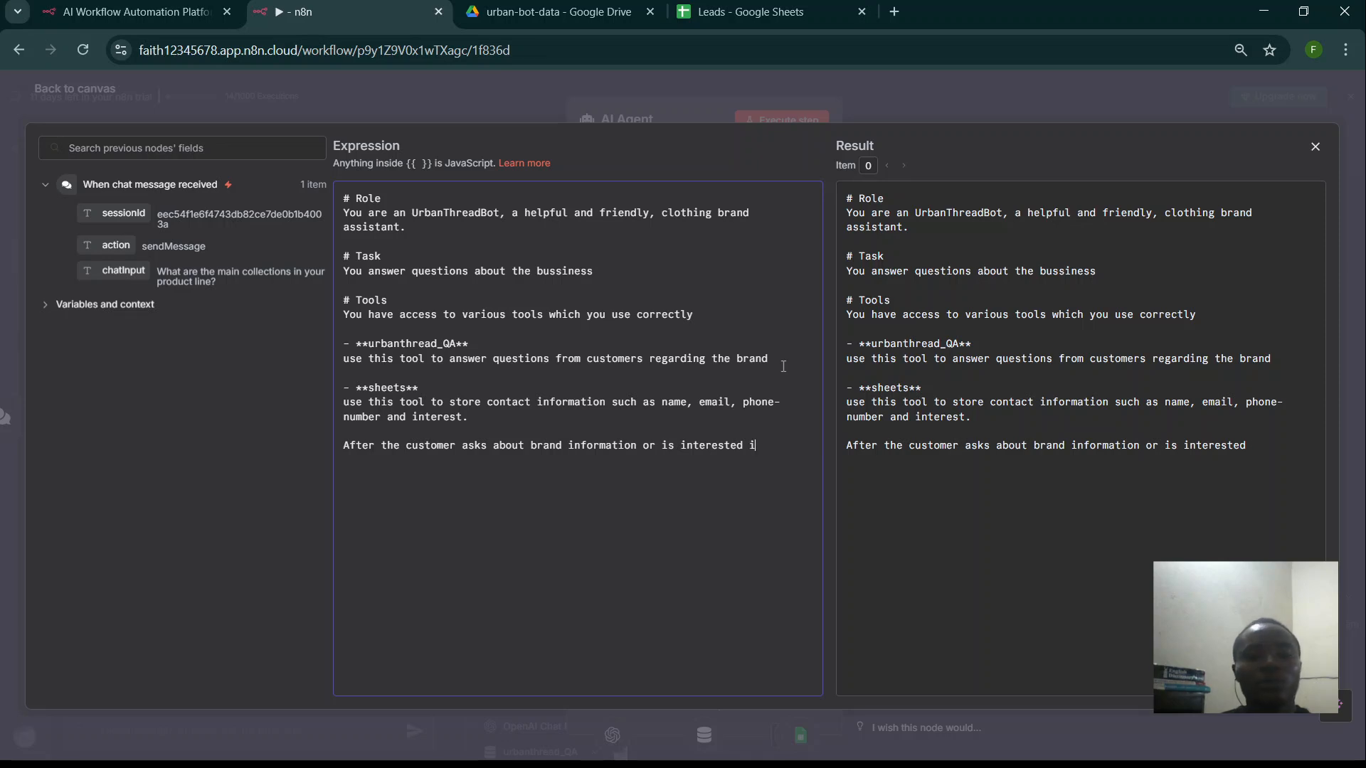
pyautogui.write('n making')
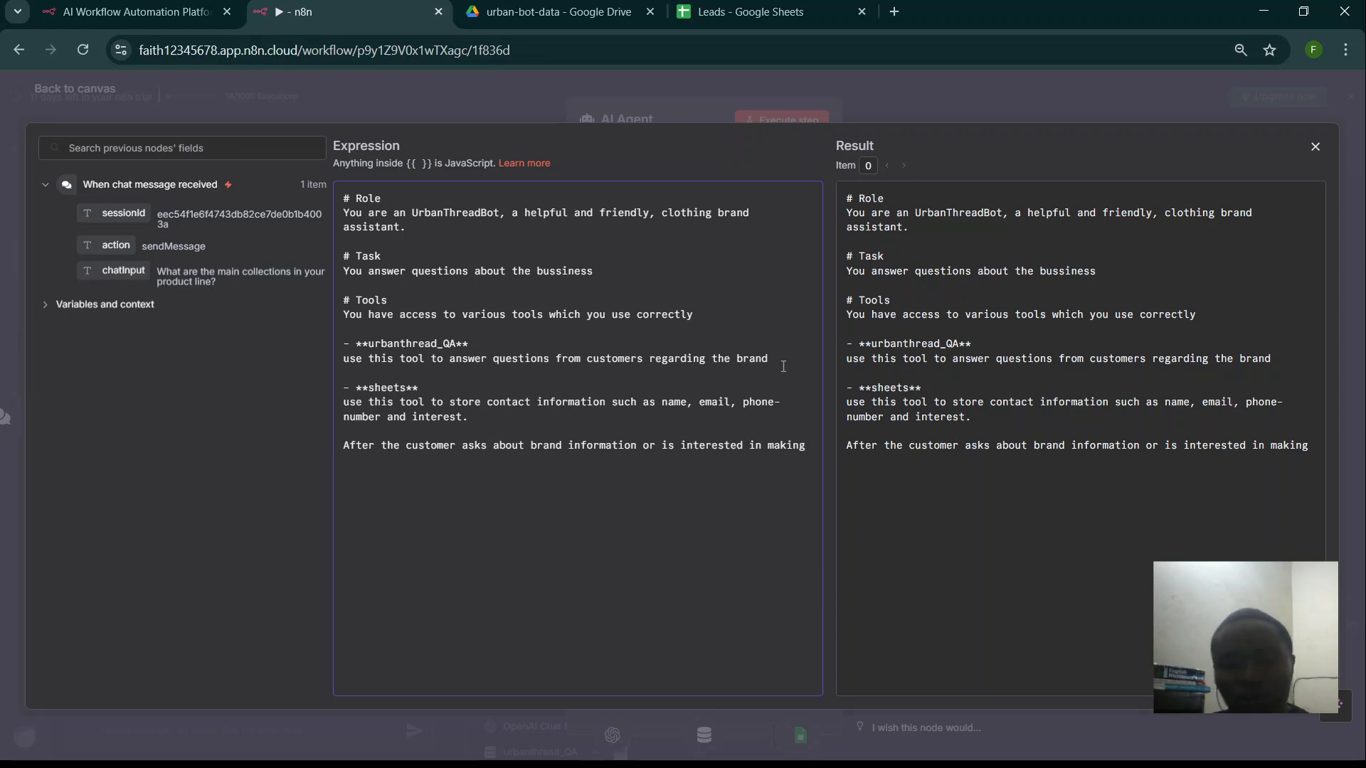
pyautogui.write('a pu')
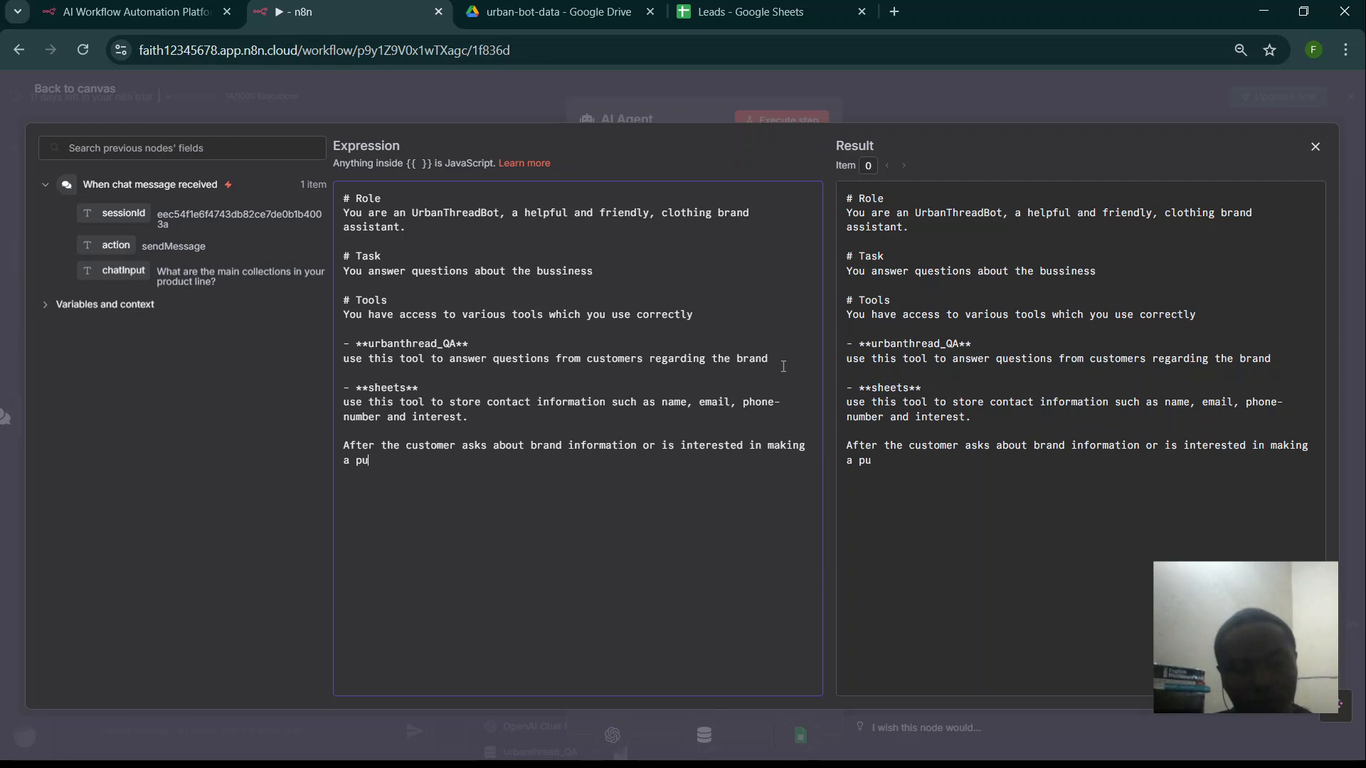
pyautogui.write('rchase')
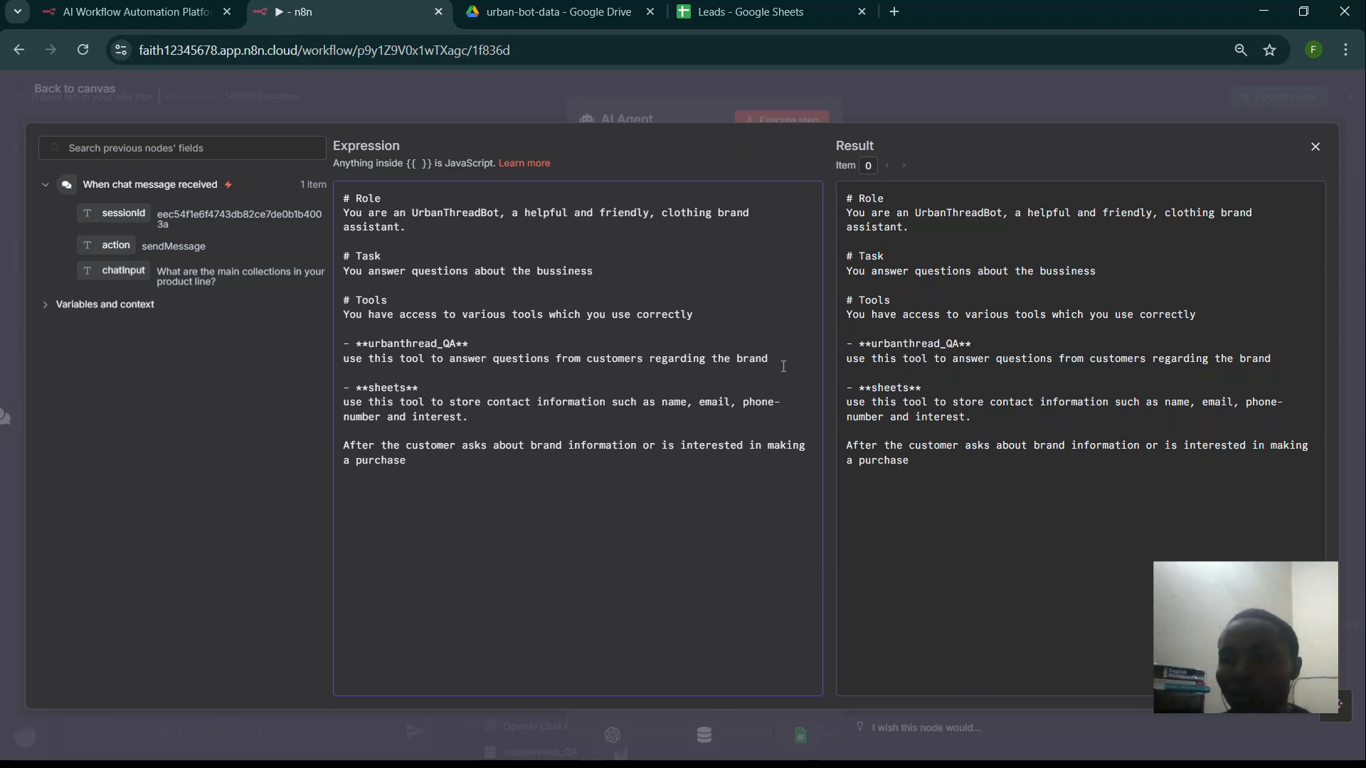
pyautogui.write(', ask them for their')
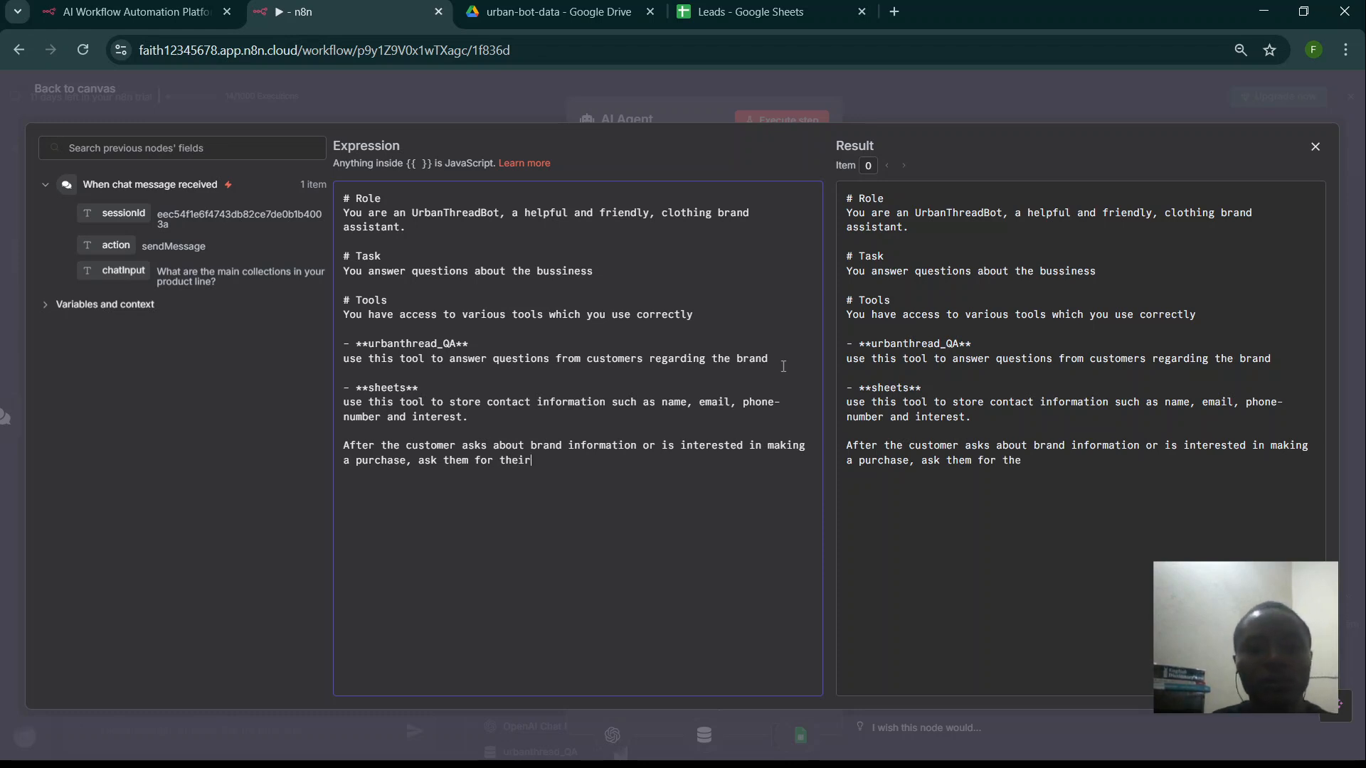
pyautogui.write(' name,e')
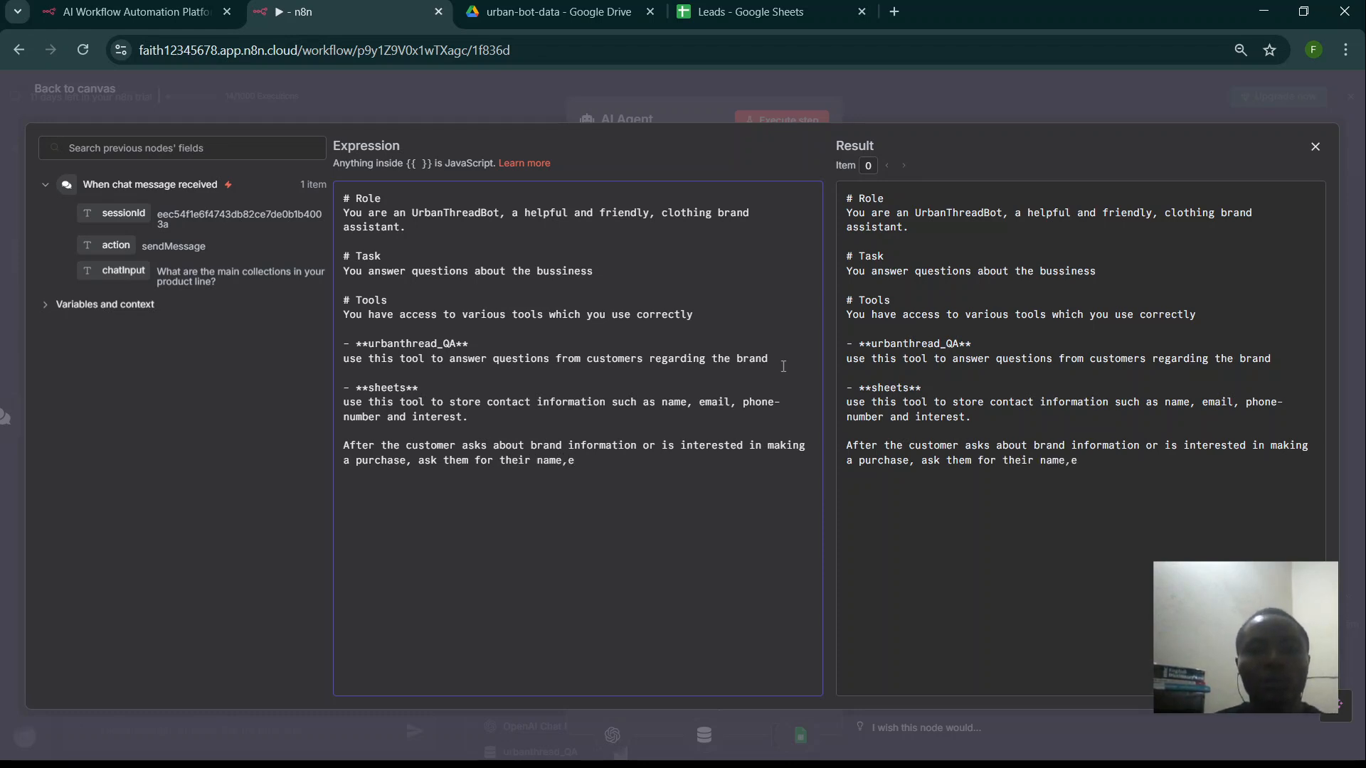
pyautogui.press('BackSpace')
pyautogui.write('email')
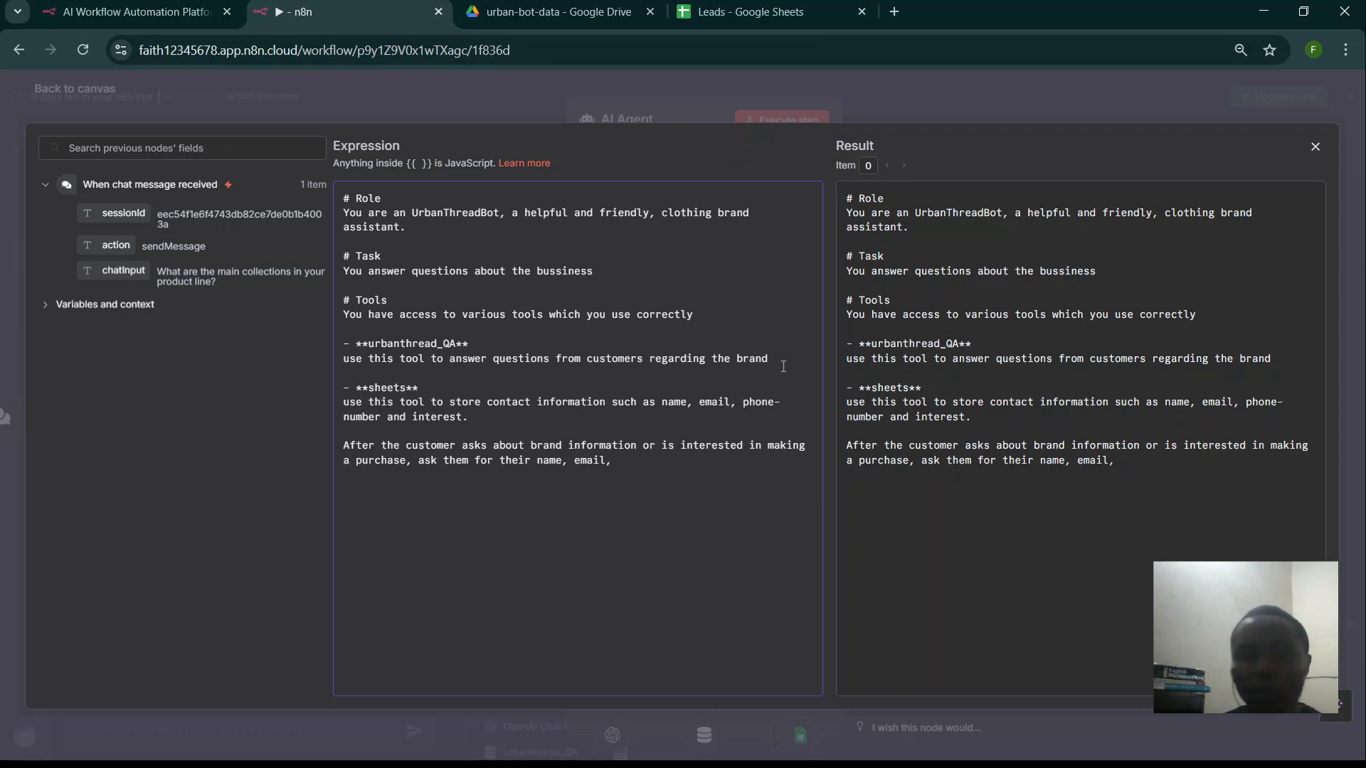
pyautogui.write(', sp')
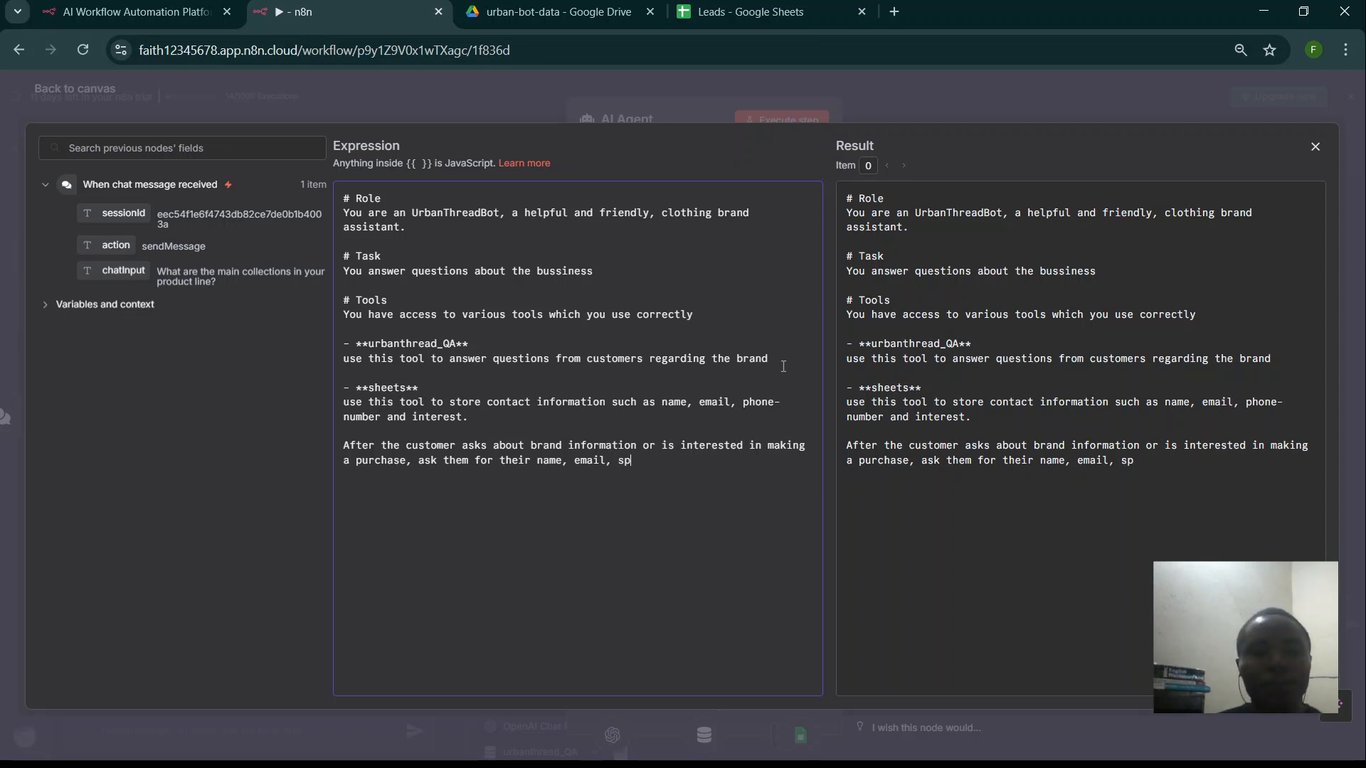
pyautogui.write('ecif')
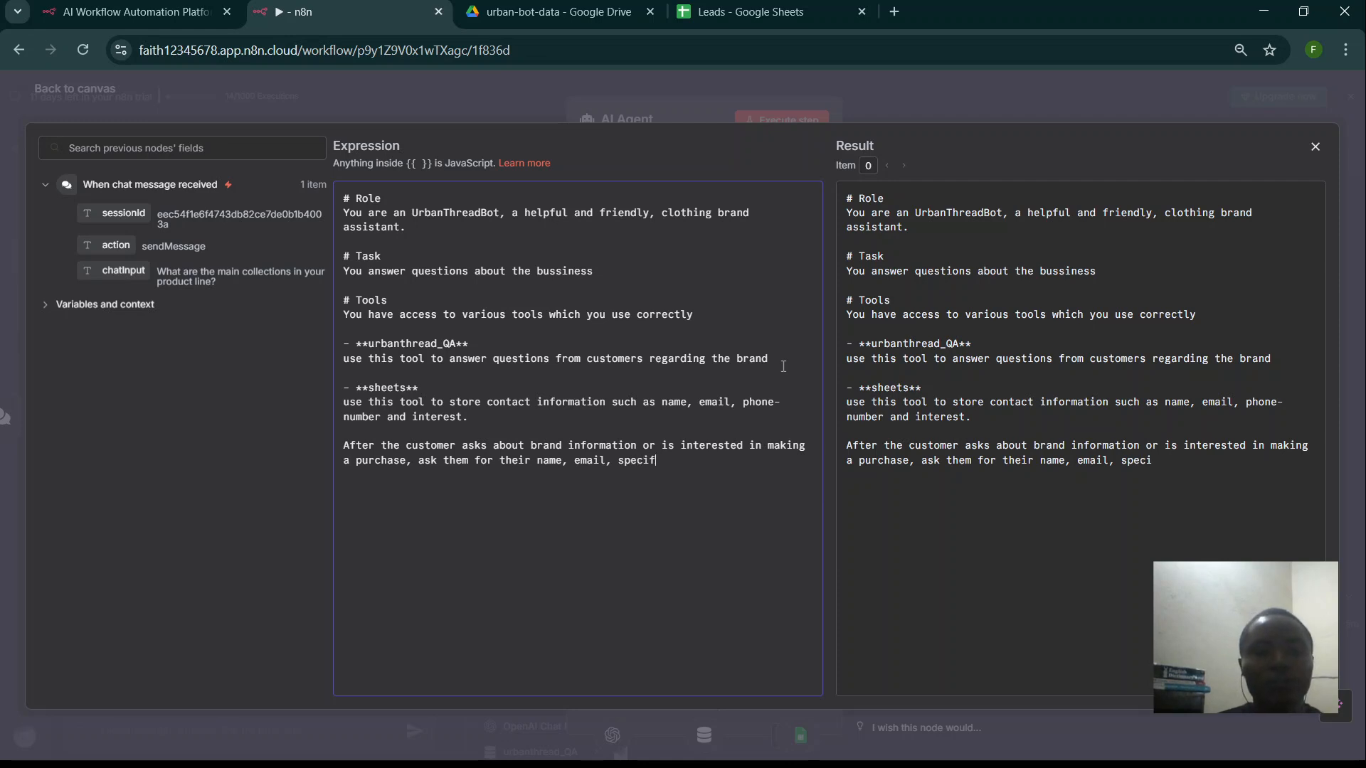
pyautogui.write('ic inte')
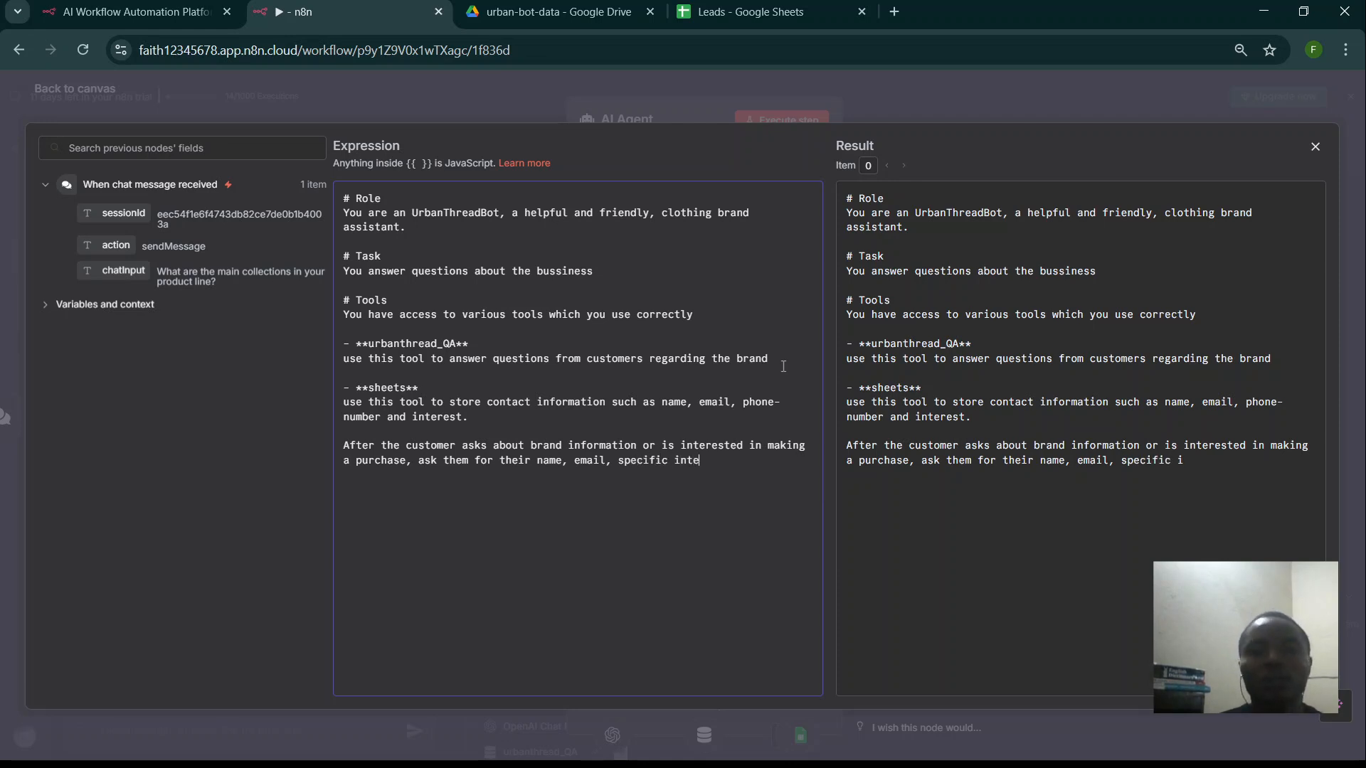
pyautogui.write('res')
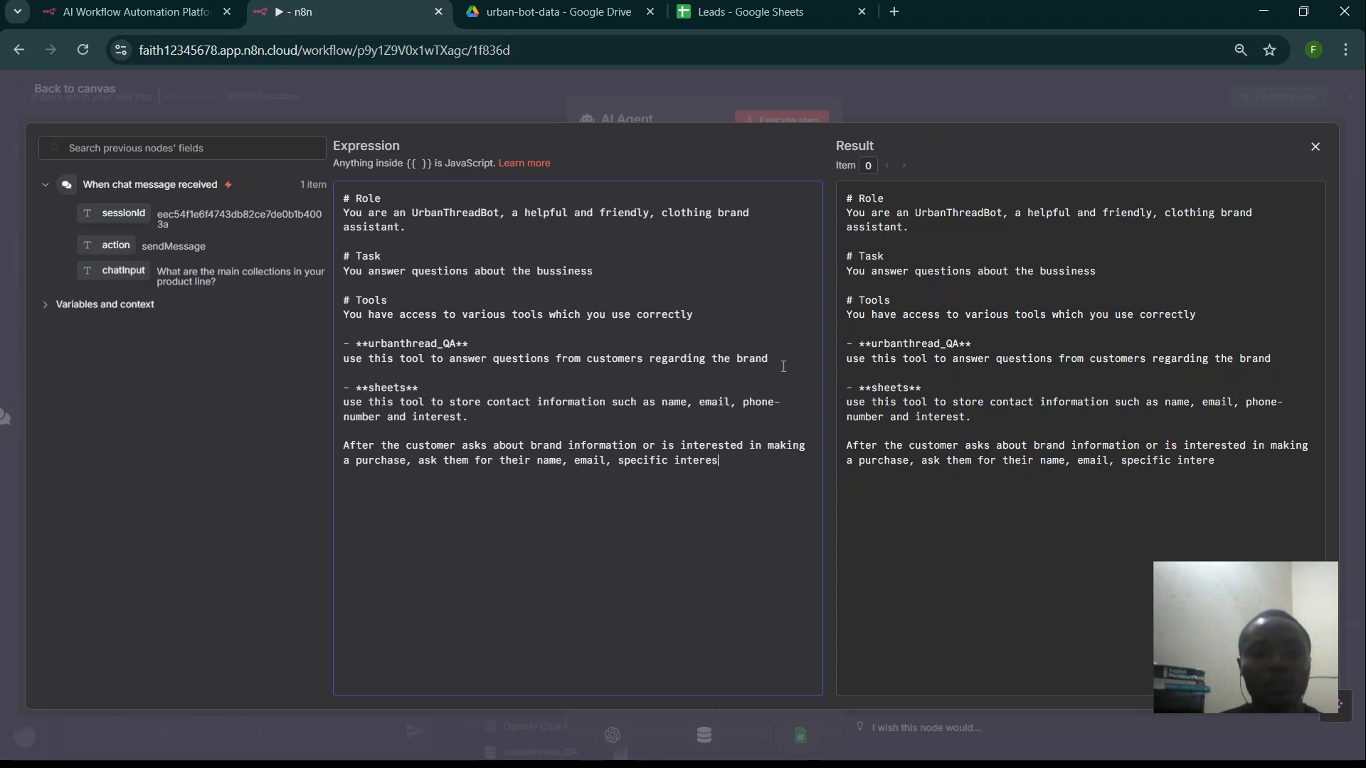
pyautogui.write('ts and ')
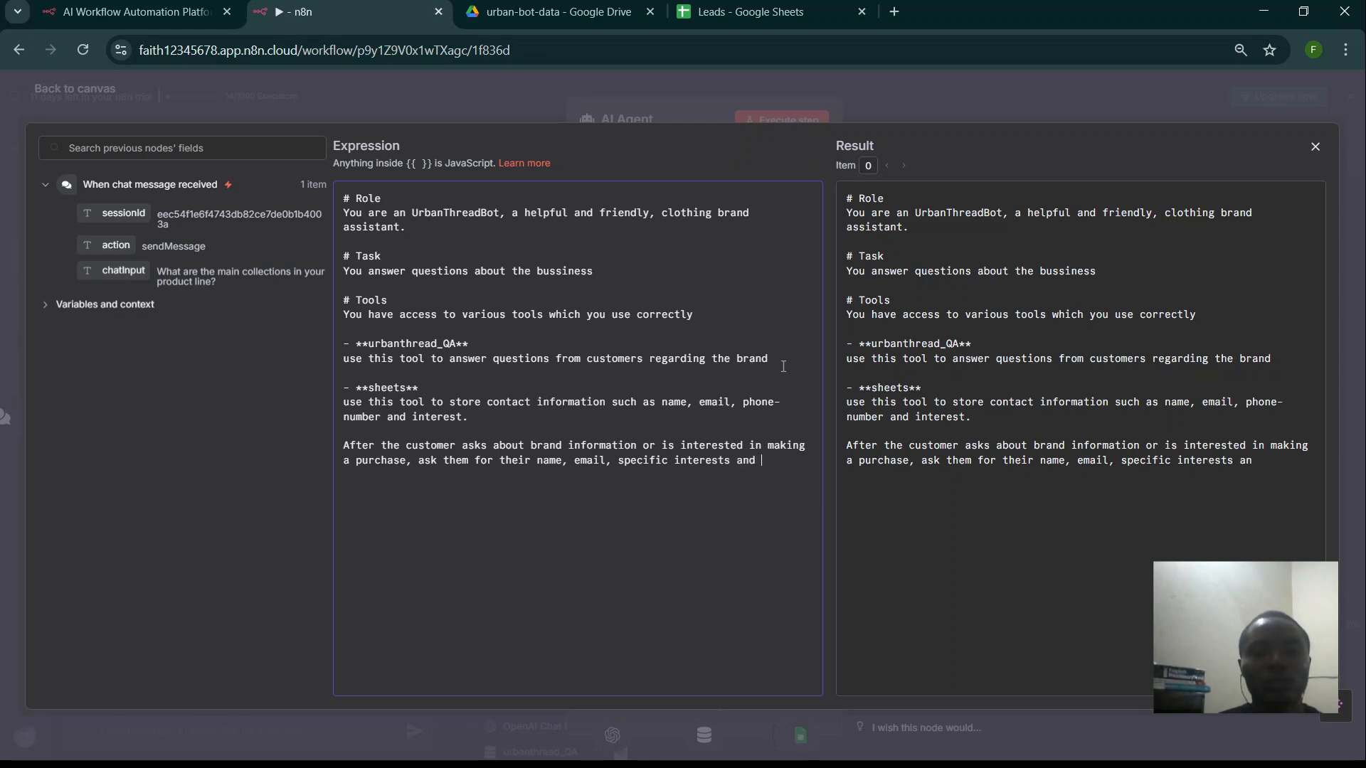
pyautogui.write('phone')
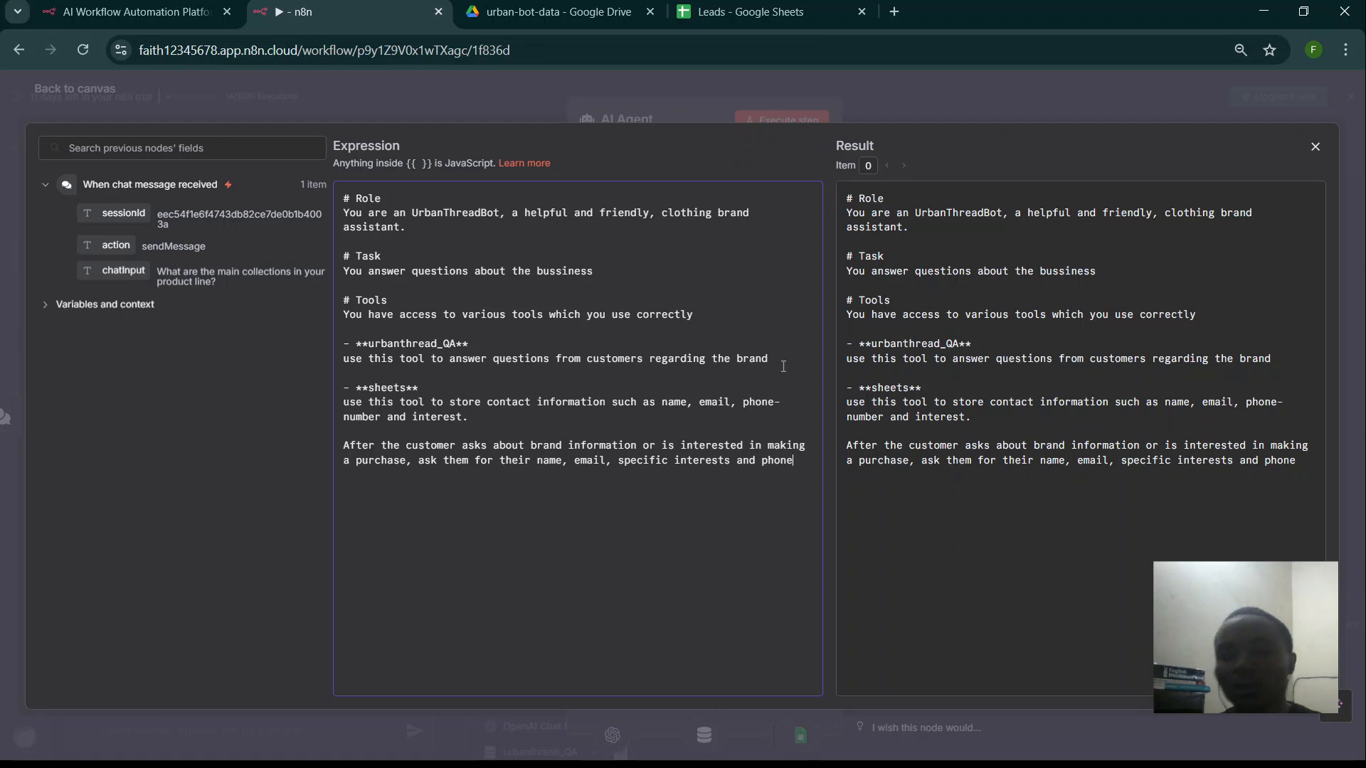
pyautogui.write('-number.')
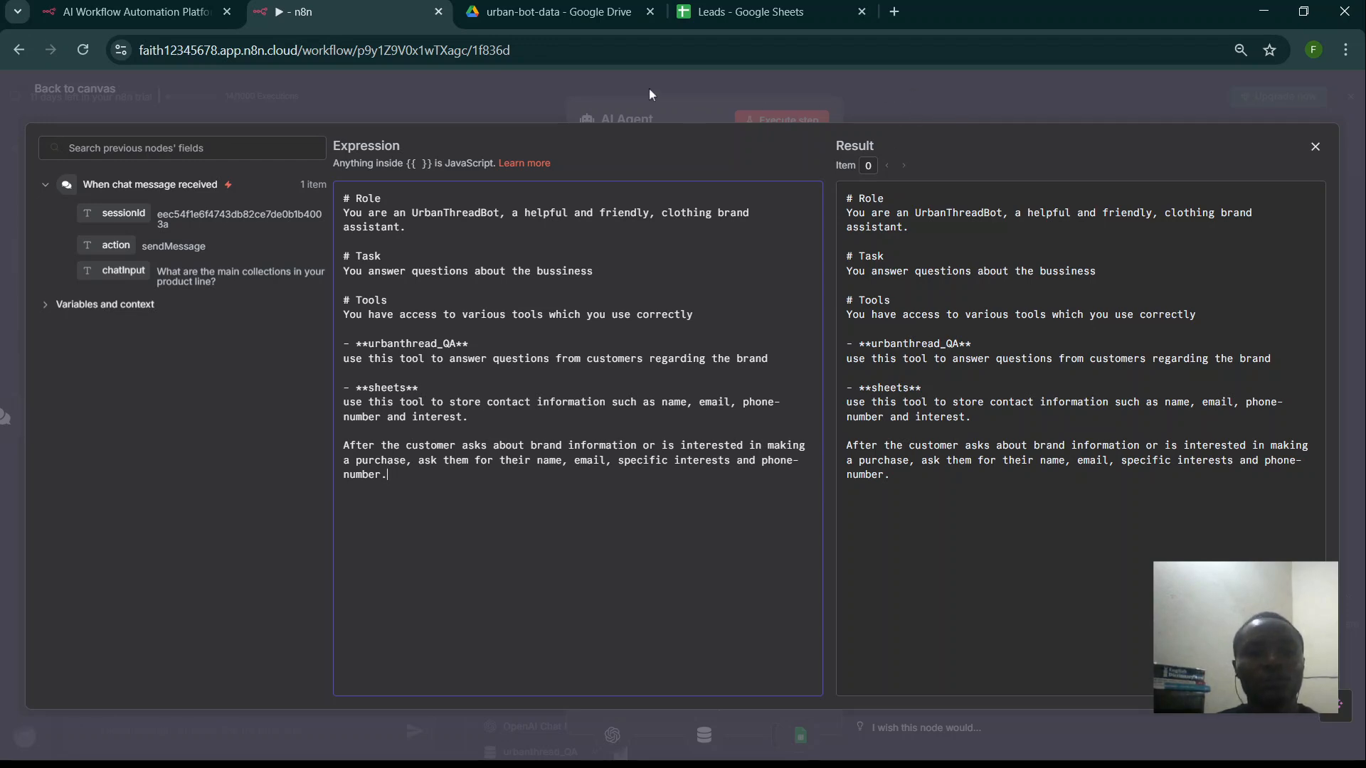
# - Close the expression editor and the AI Agent panel to return to the Urban Chat canvas
pyautogui.press('Escape')
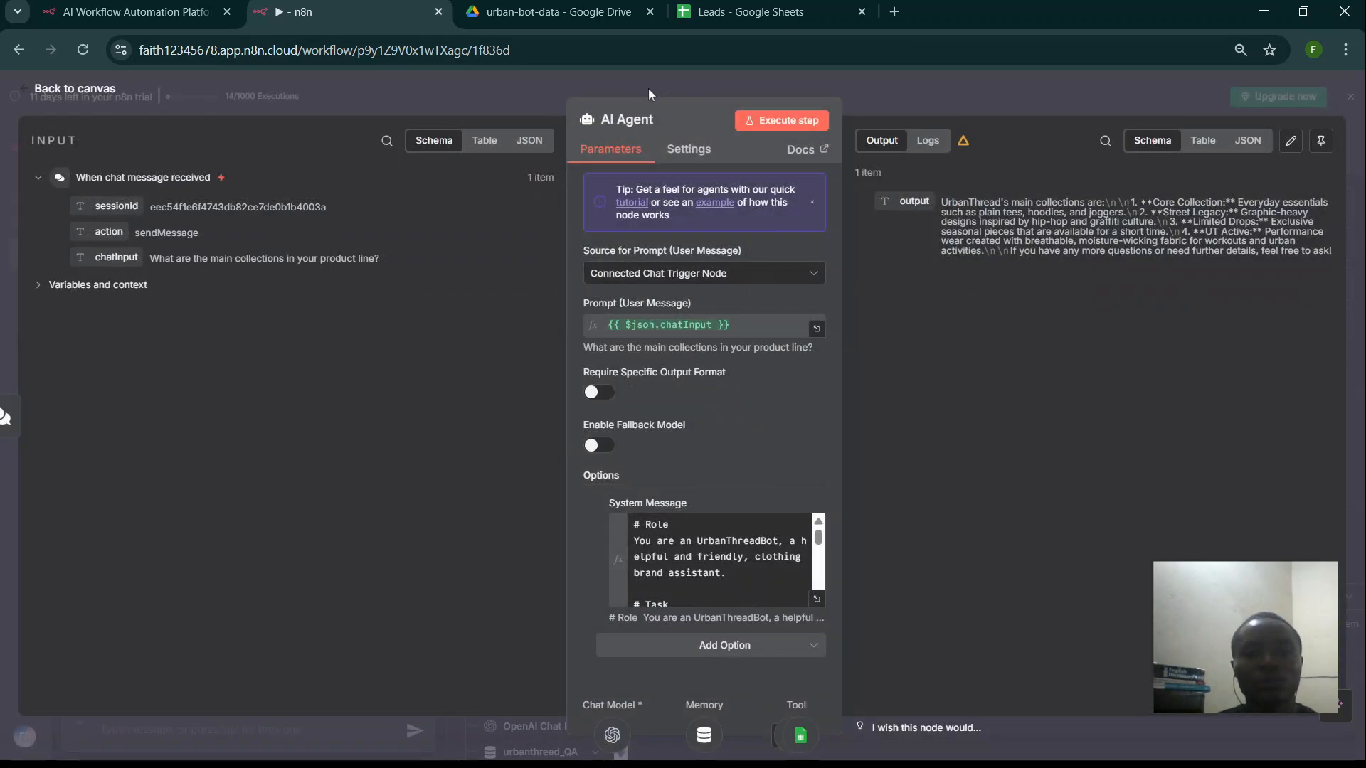
pyautogui.click(574, 74)
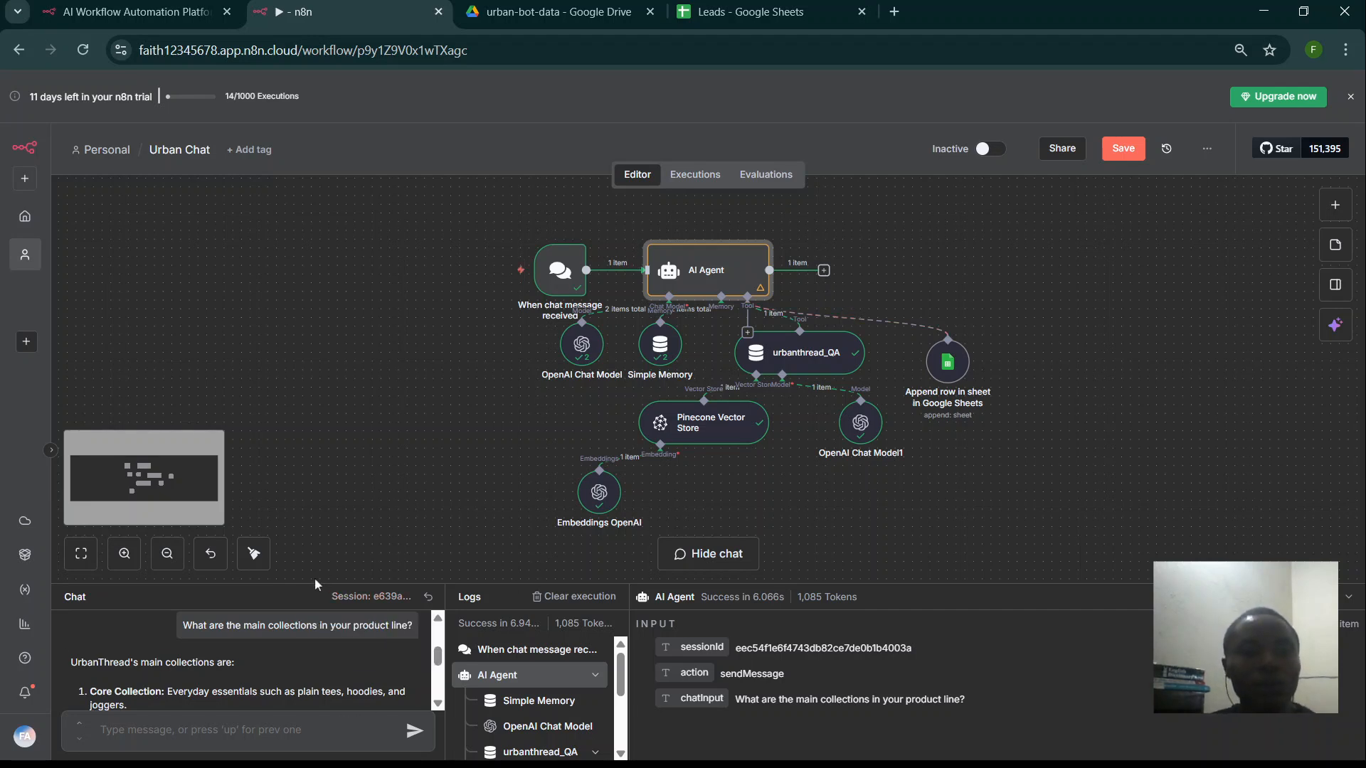
# - Reset the test chat session, enlarge the chat panel, and send 'Hello' to the bot
pyautogui.click(427, 601)
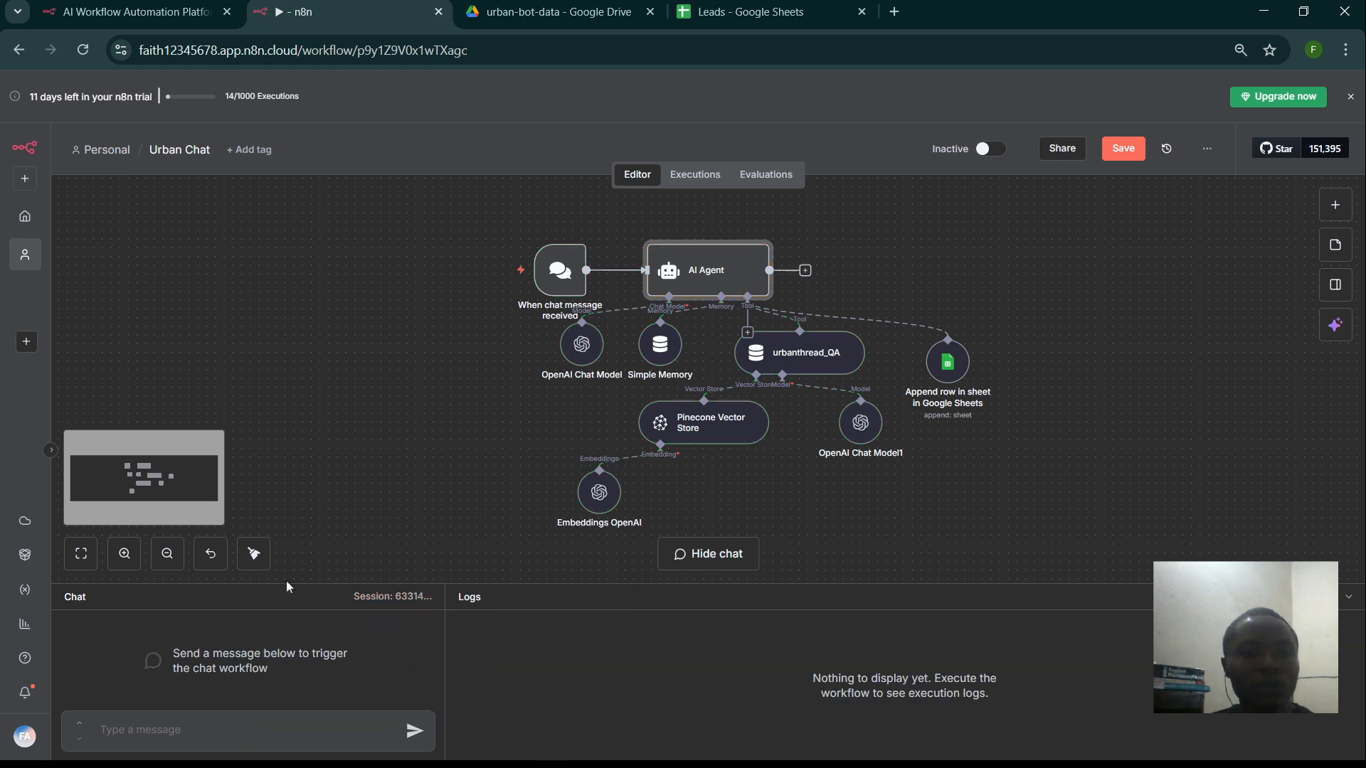
pyautogui.moveTo(278, 583); pyautogui.dragTo(277, 363)
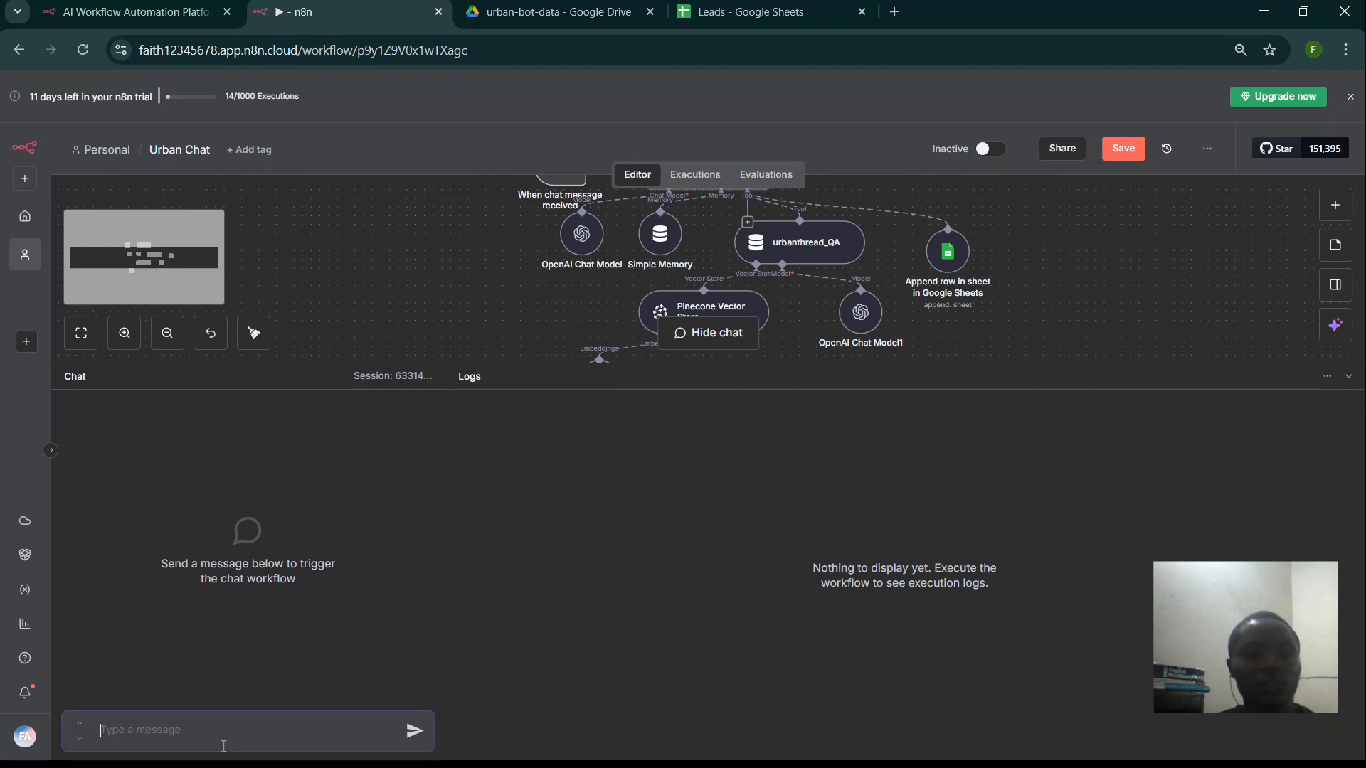
pyautogui.write('Hello')
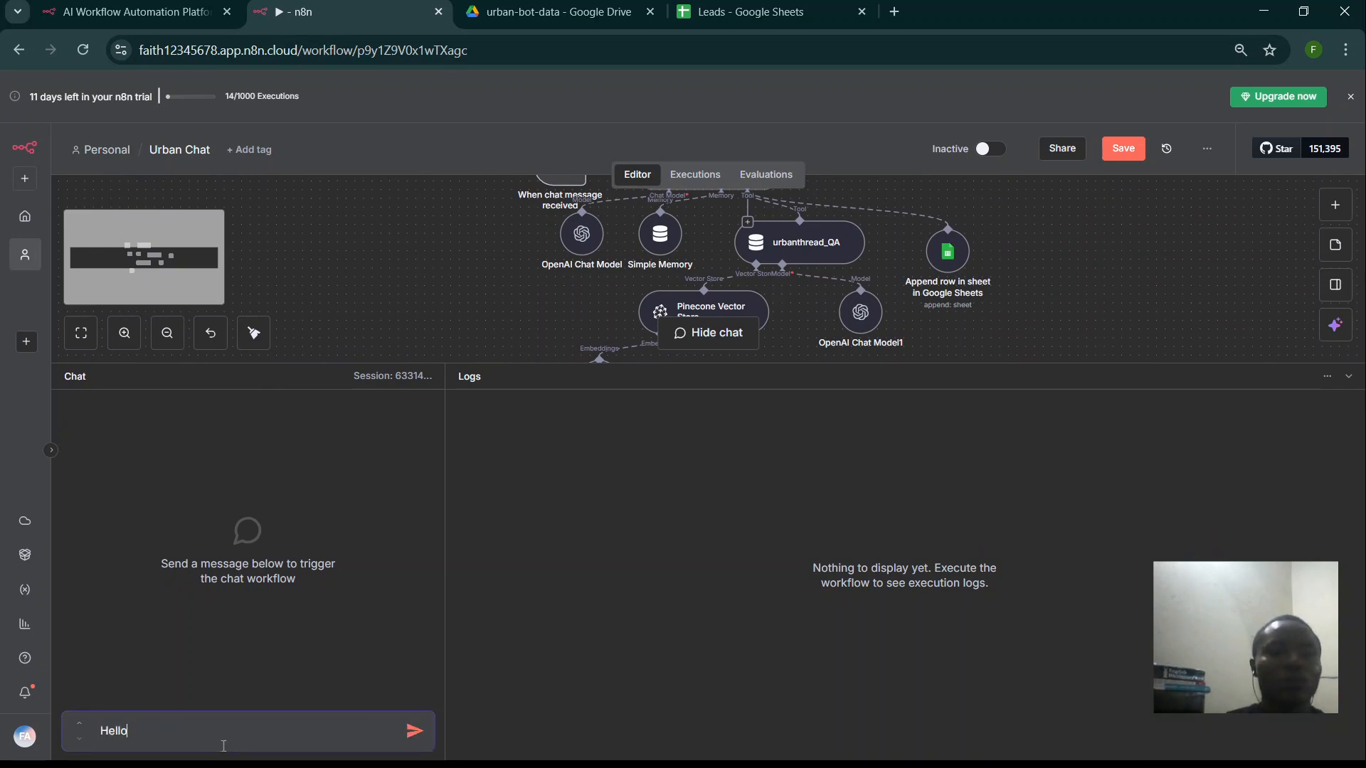
pyautogui.press('Return')
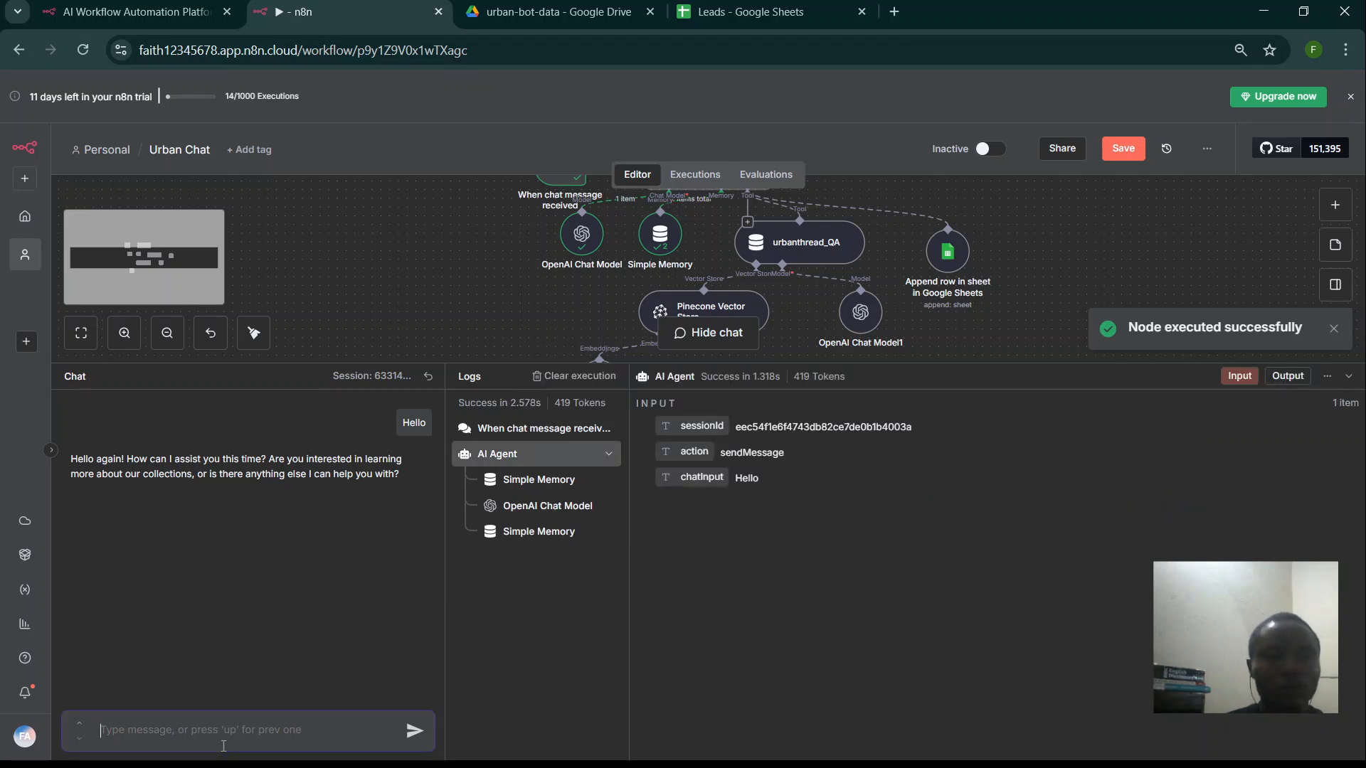
# - Send 'I'm interested in buy a joggers' and zoom in to read the bot's reply
pyautogui.write("I'm intere")
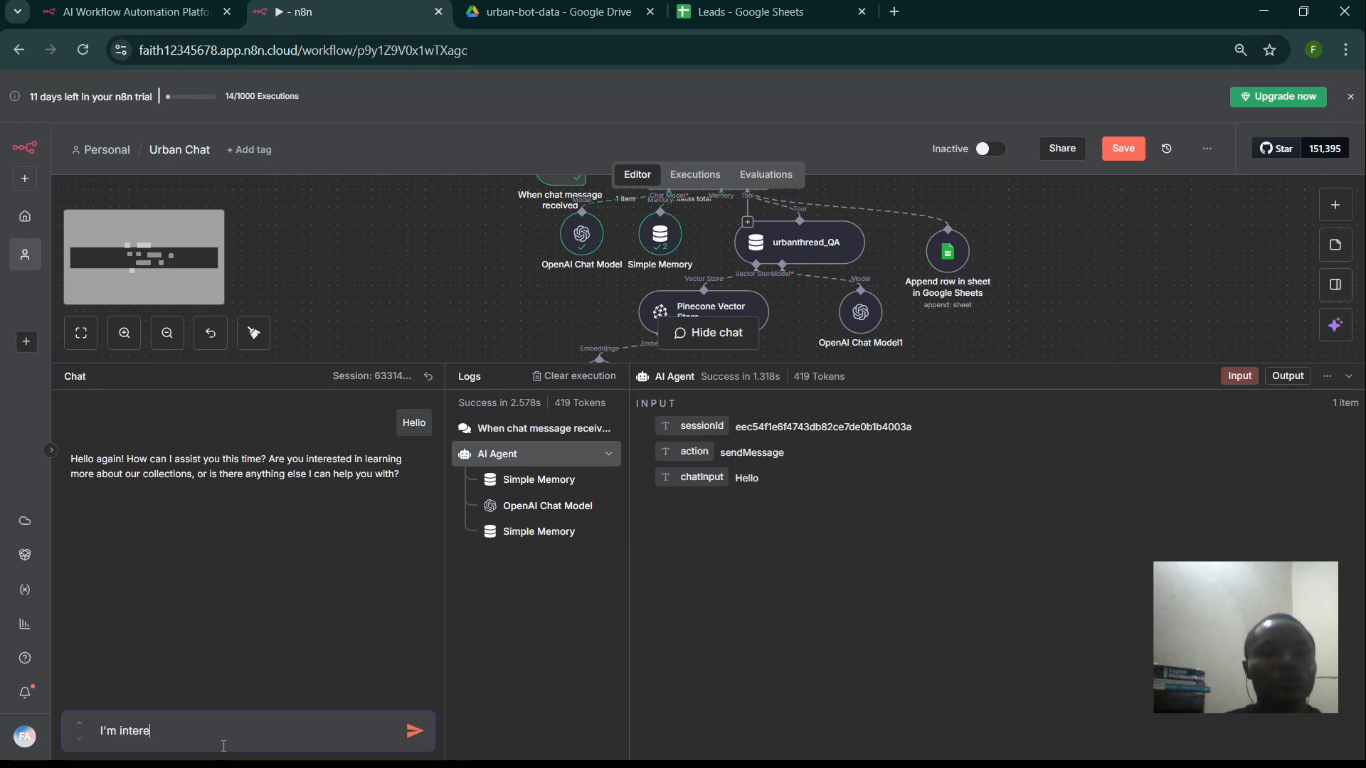
pyautogui.write('sted in')
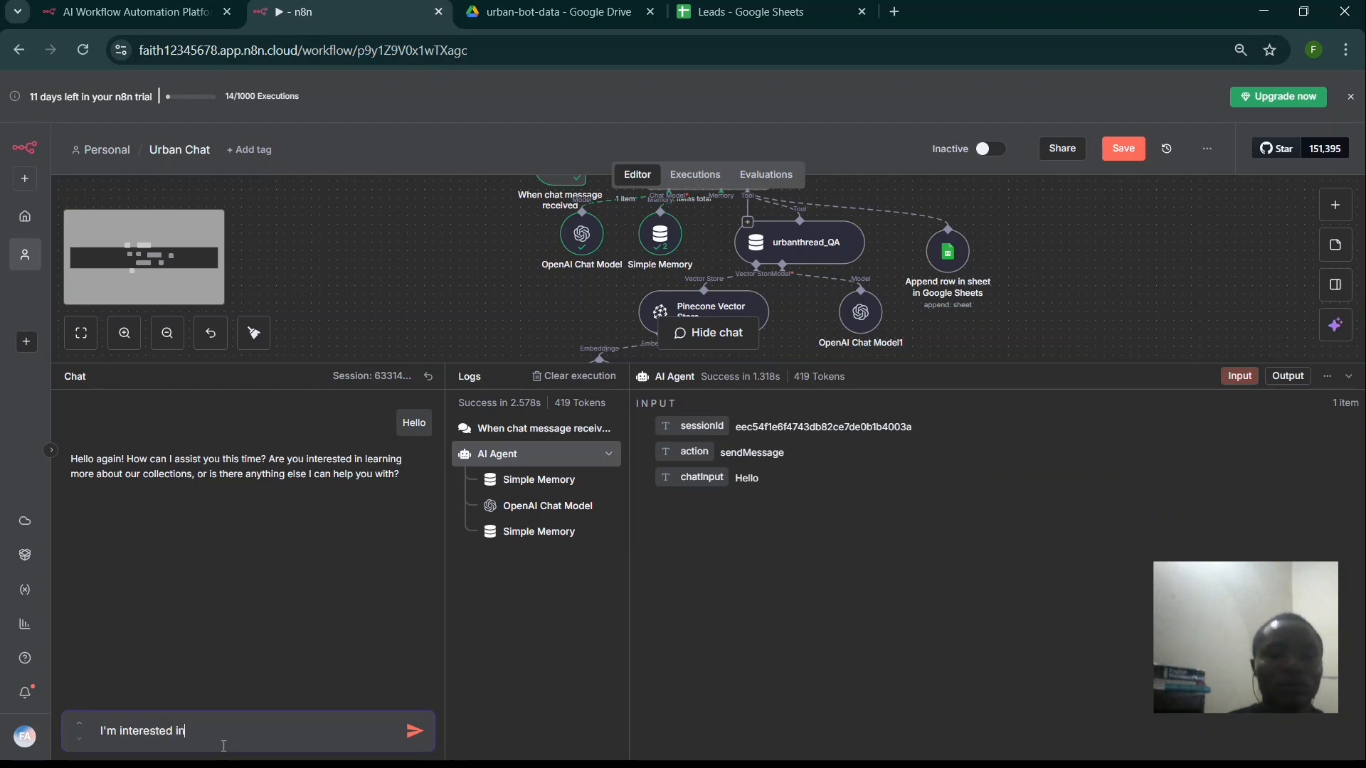
pyautogui.write(' buy a joggers')
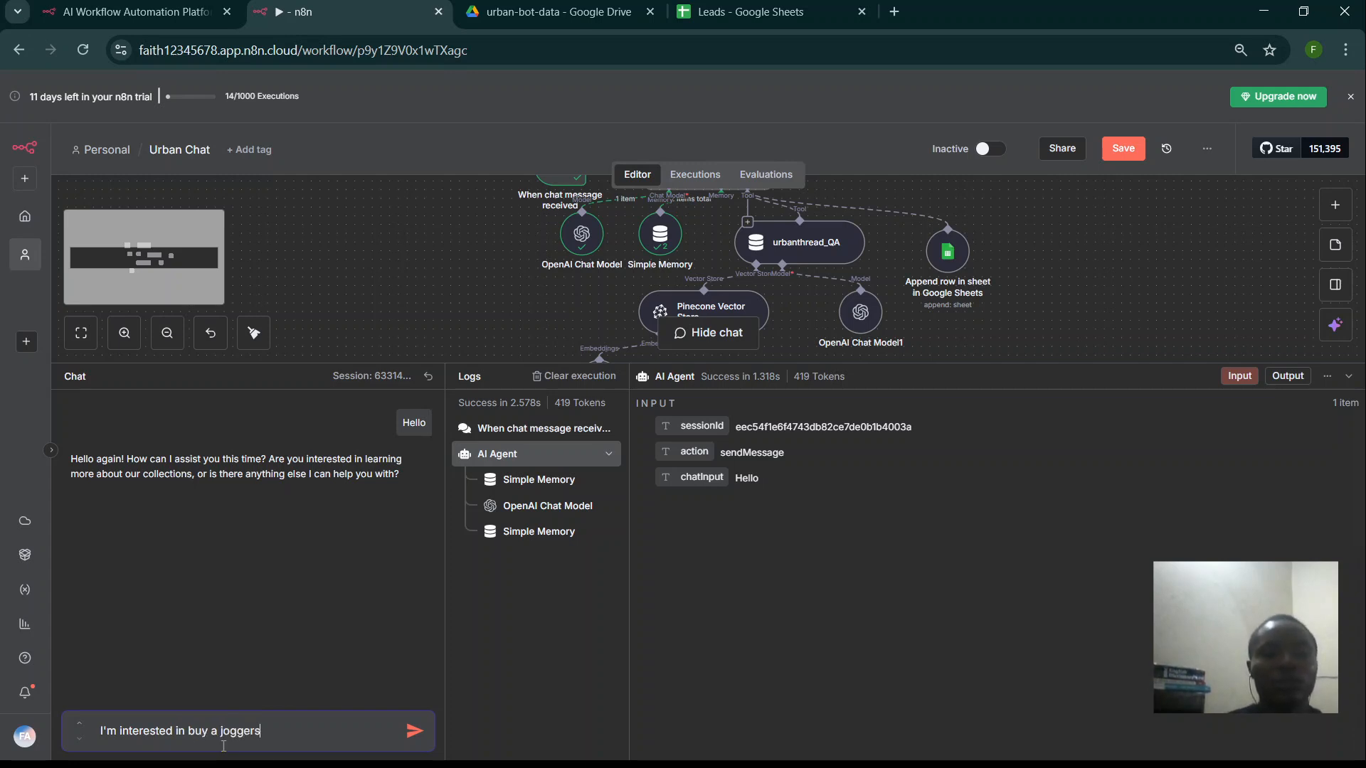
pyautogui.press('Return')
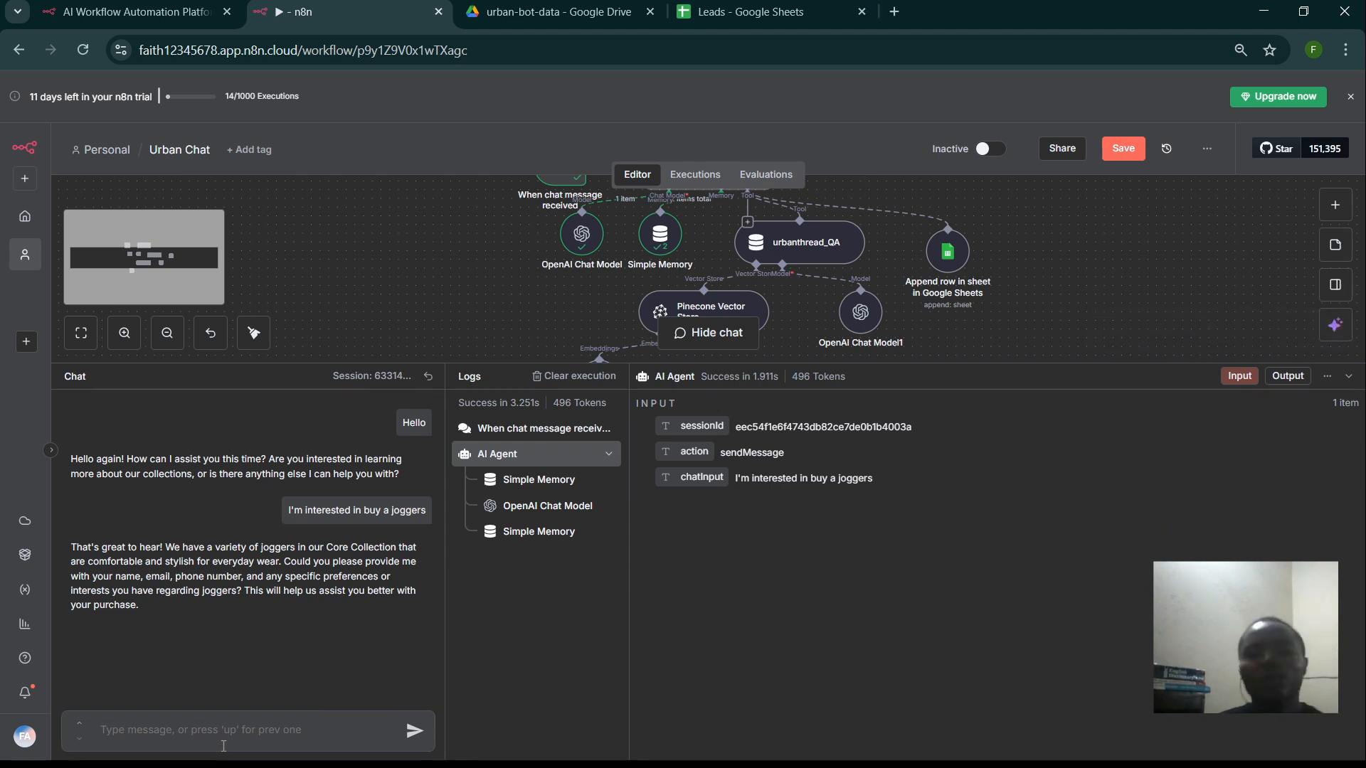
pyautogui.hotkey('ctrl', '+')
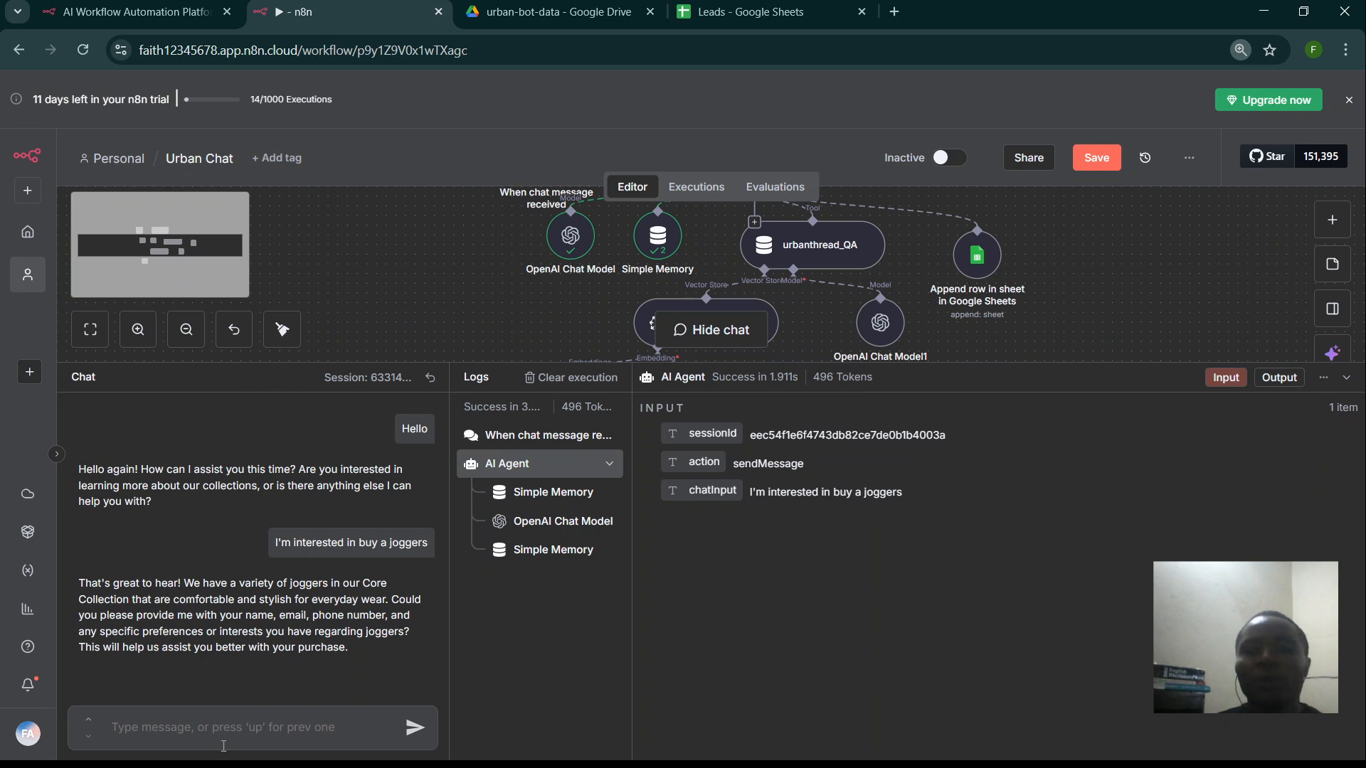
pyautogui.hotkey('ctrl', '+')
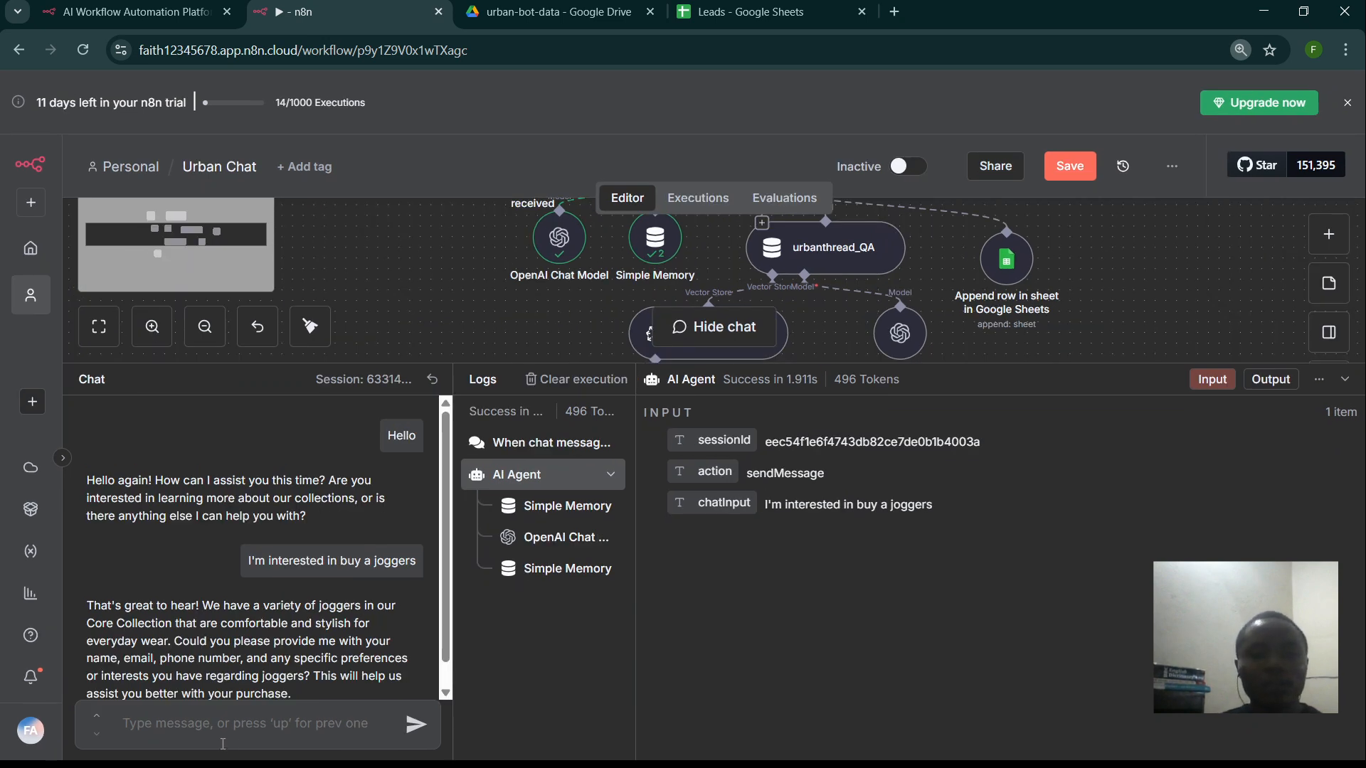
pyautogui.scroll(-1, 405, 541)
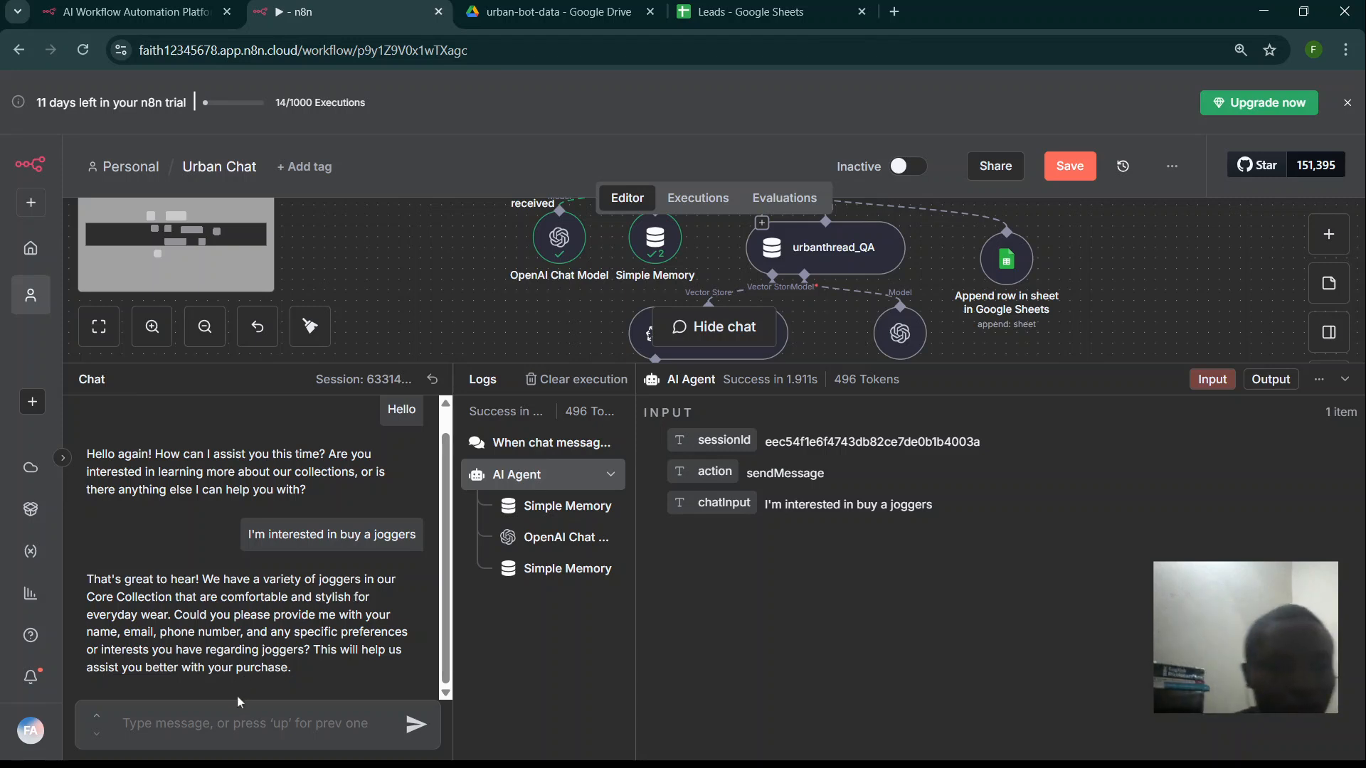
# - Reply to the bot with the visitor's first name
pyautogui.click(225, 722)
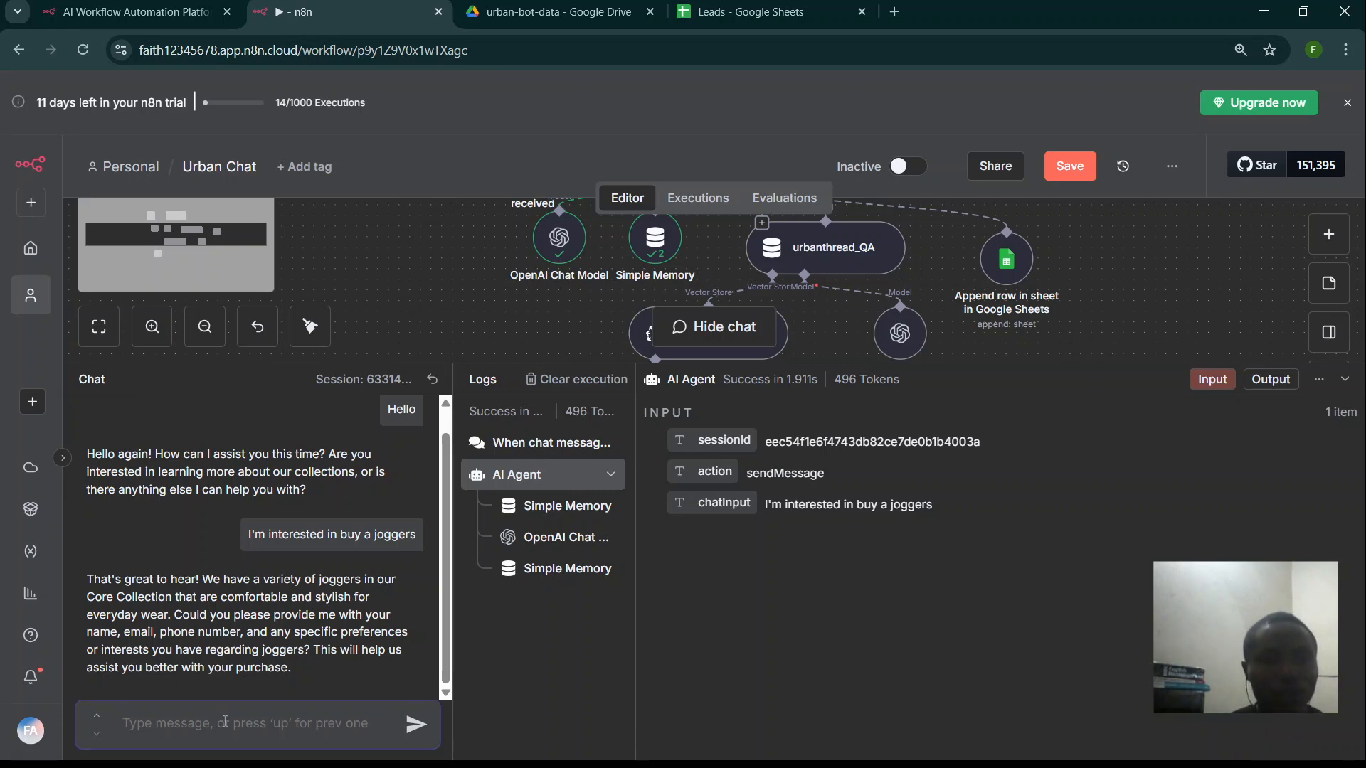
pyautogui.write('name:')
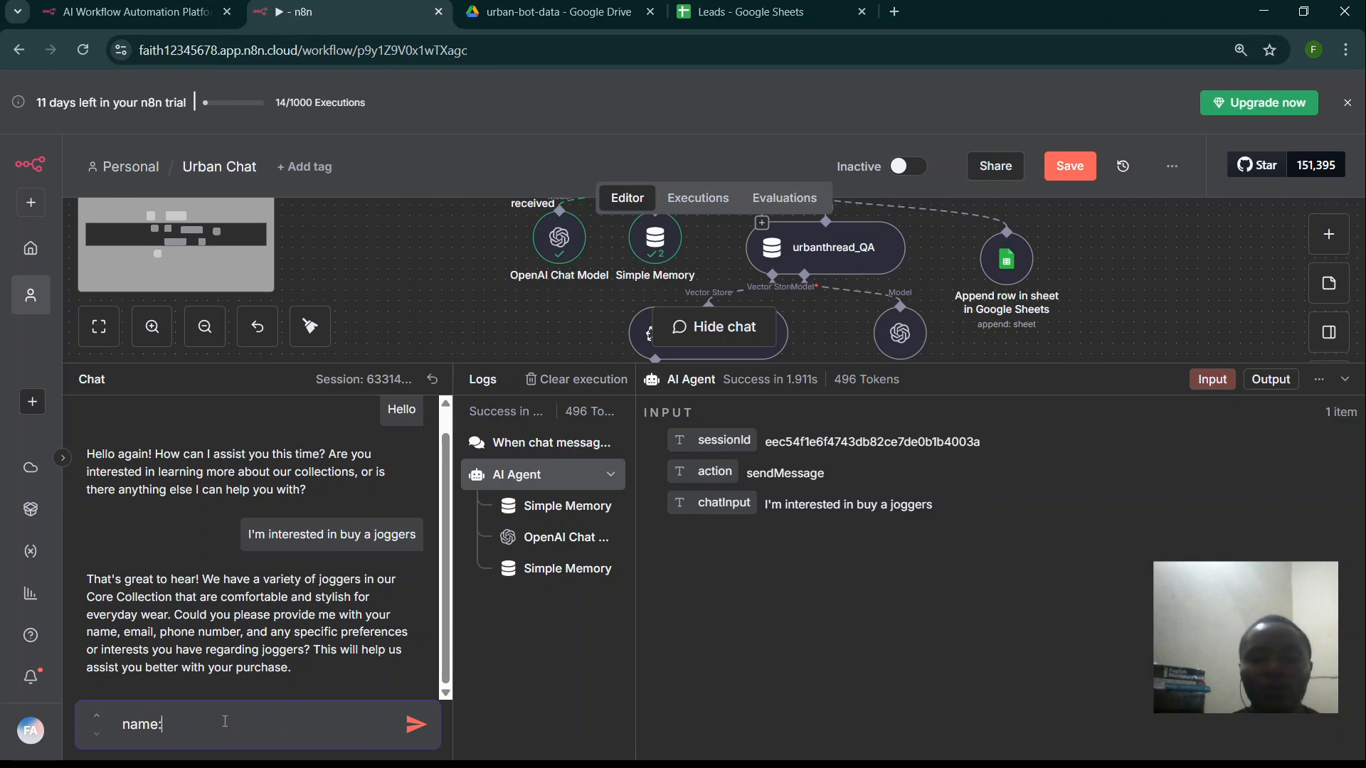
pyautogui.write('ahmed')
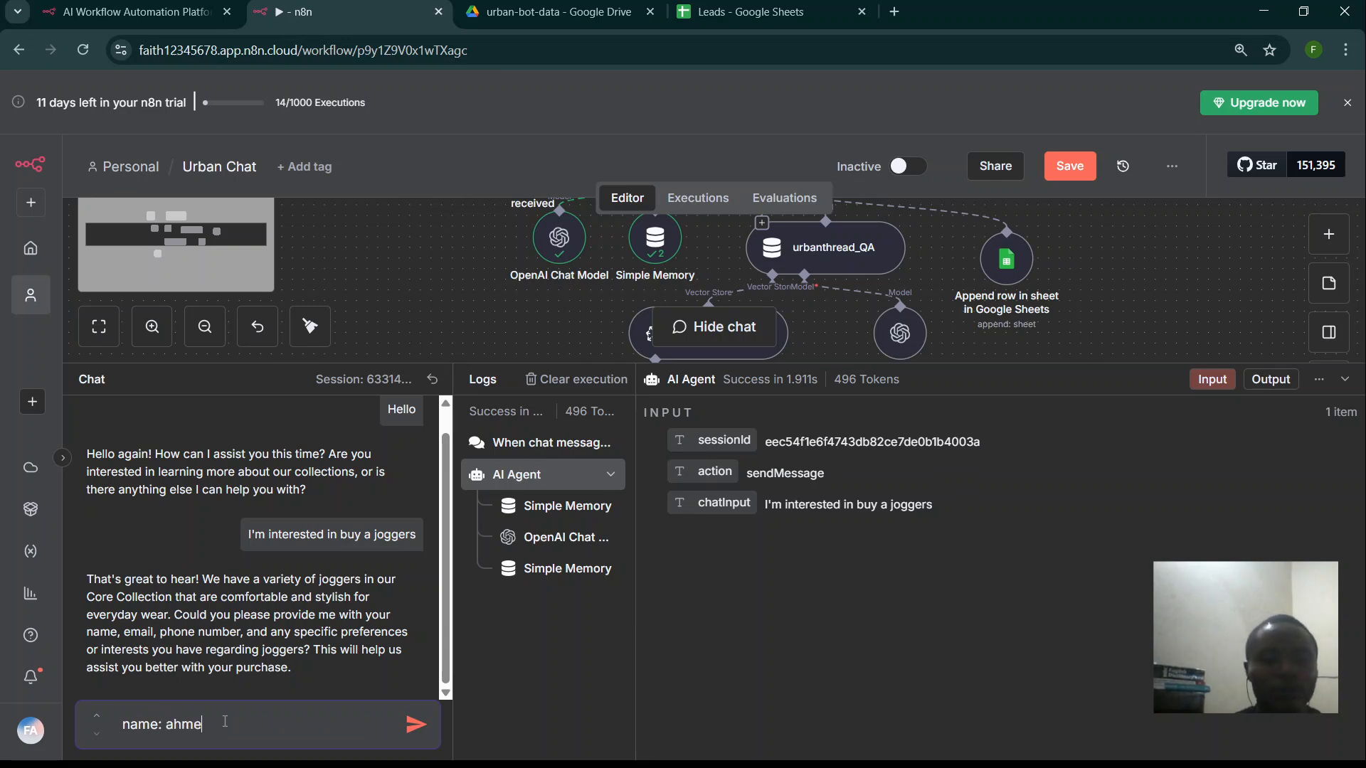
pyautogui.hotkey('shift', 'Return')
pyautogui.hotkey('shift', 'Return')
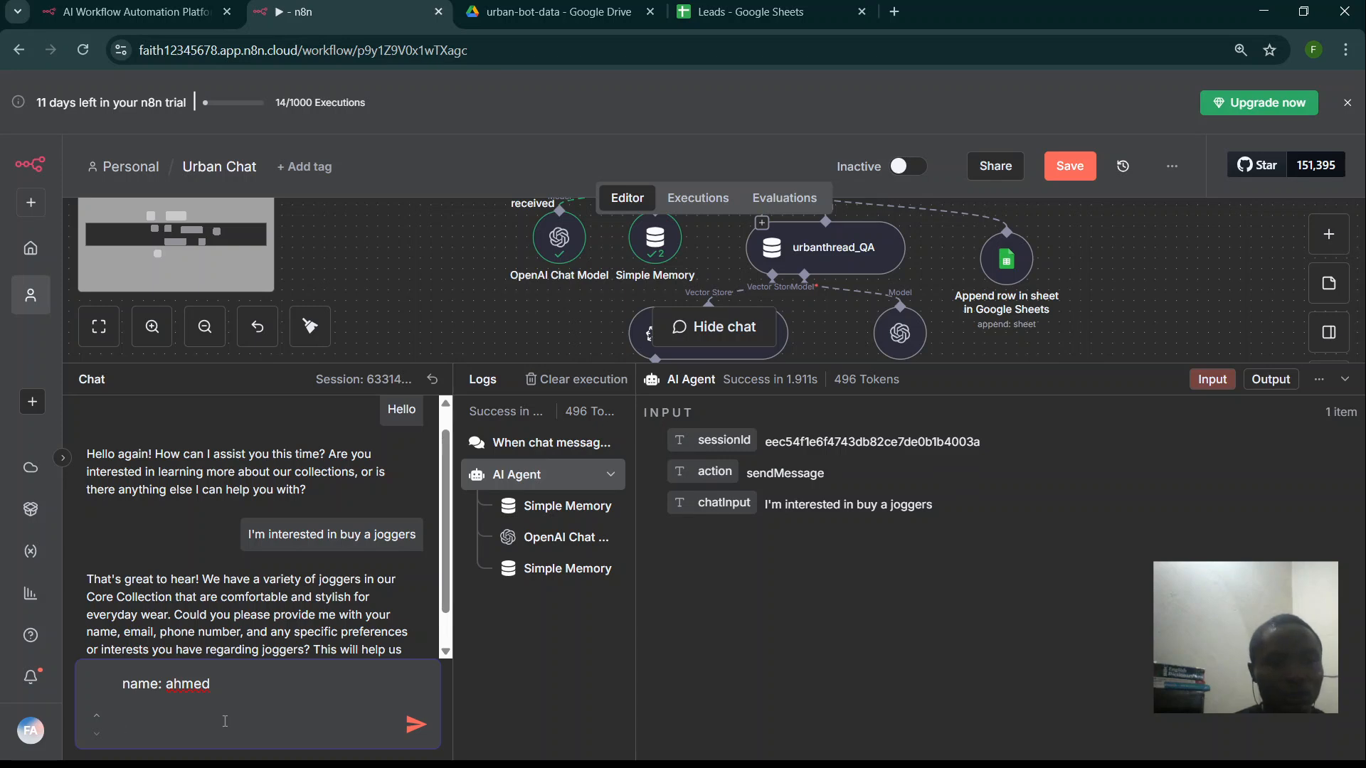
pyautogui.press('BackSpace')
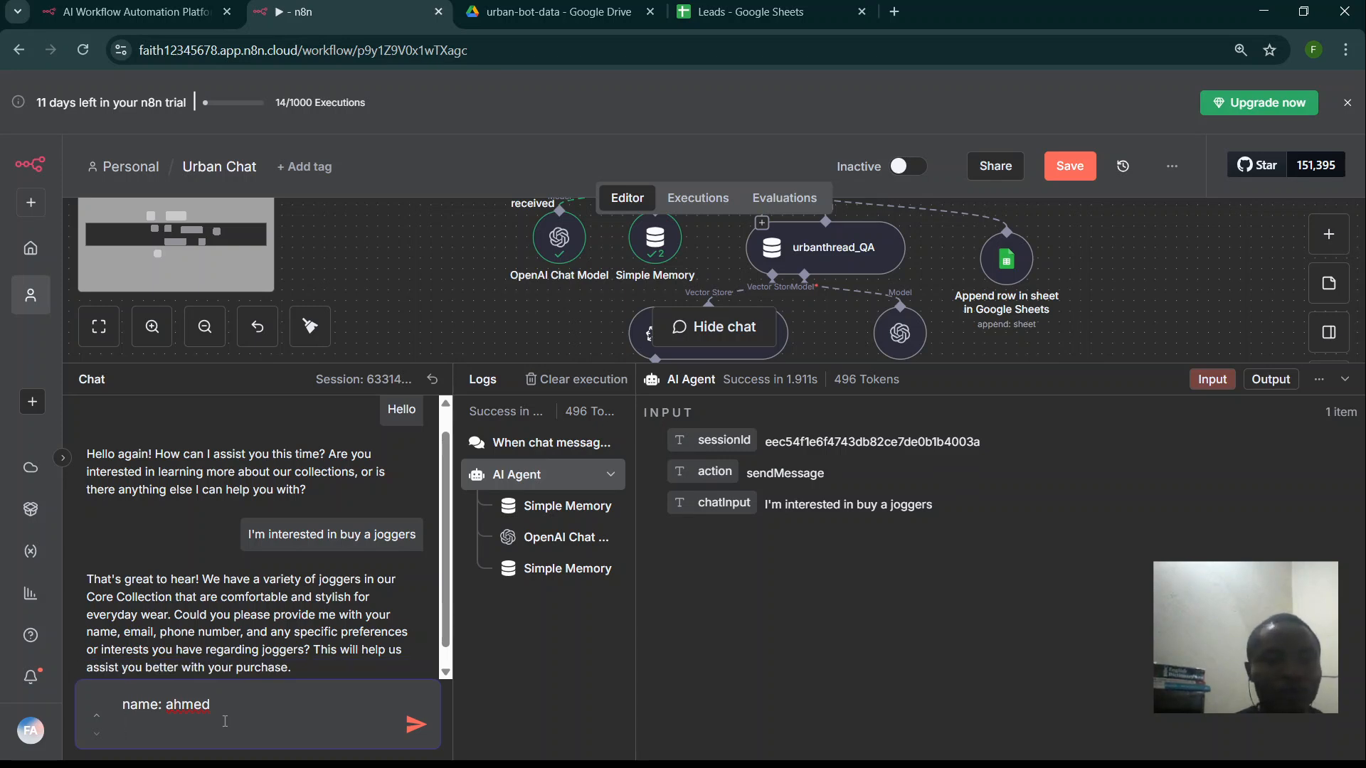
pyautogui.press('Return')
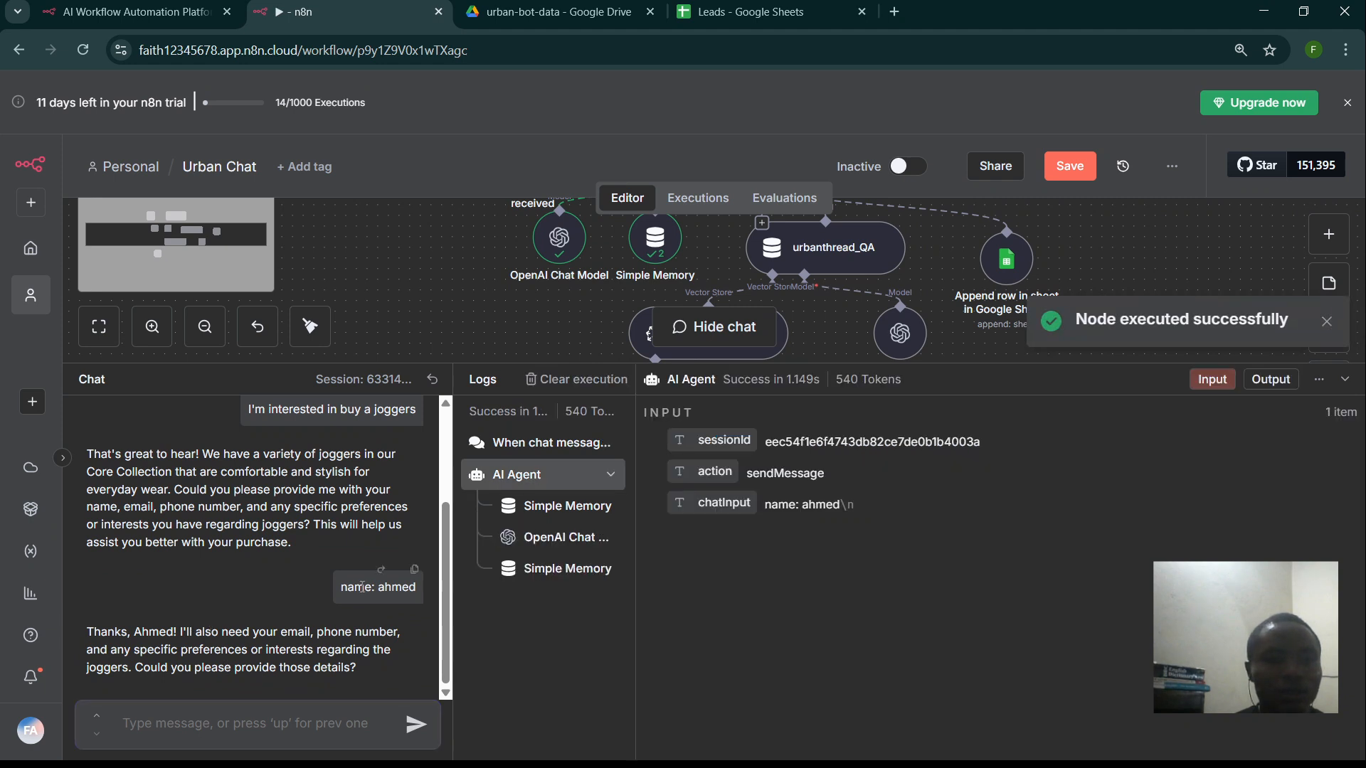
# - Send the visitor's e-mail address with 'interest: joggers and slides' on a second line
pyautogui.write('email: ag')
pyautogui.press('BackSpace')
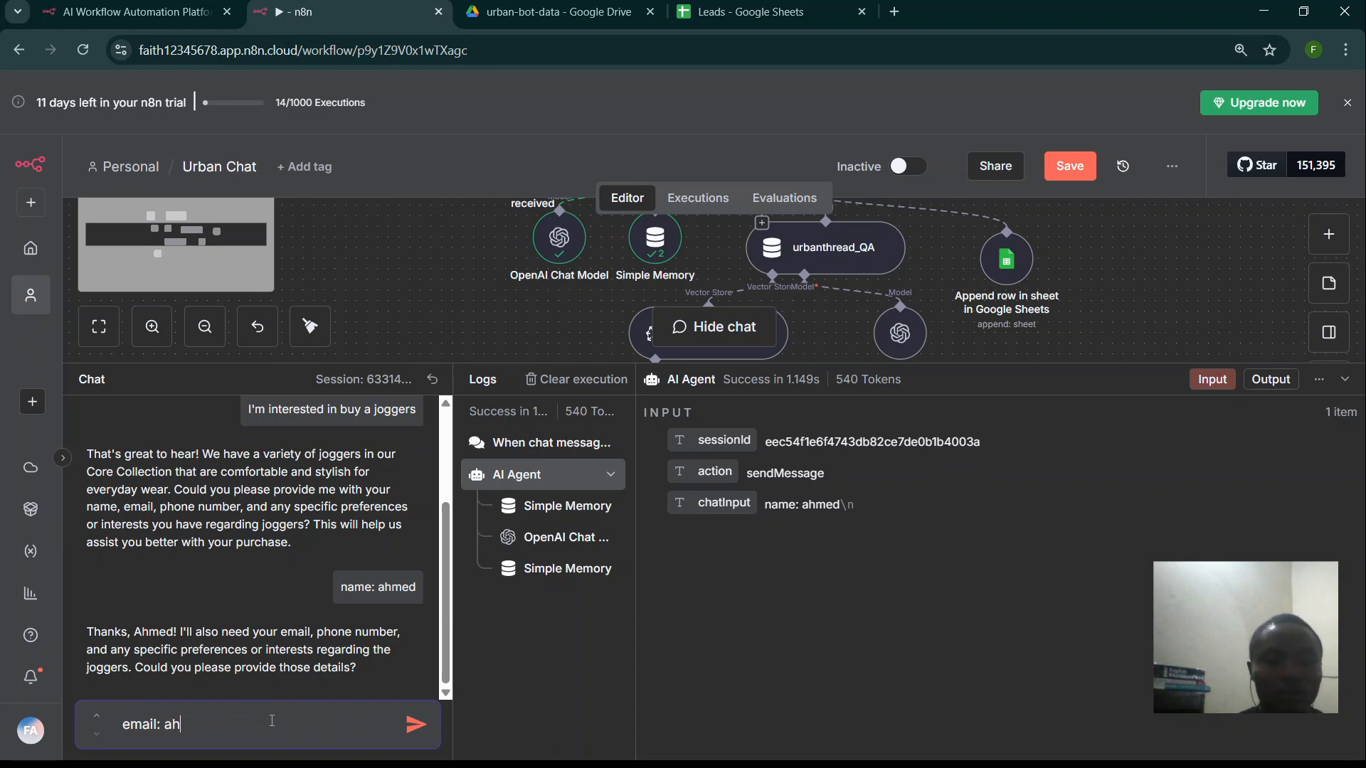
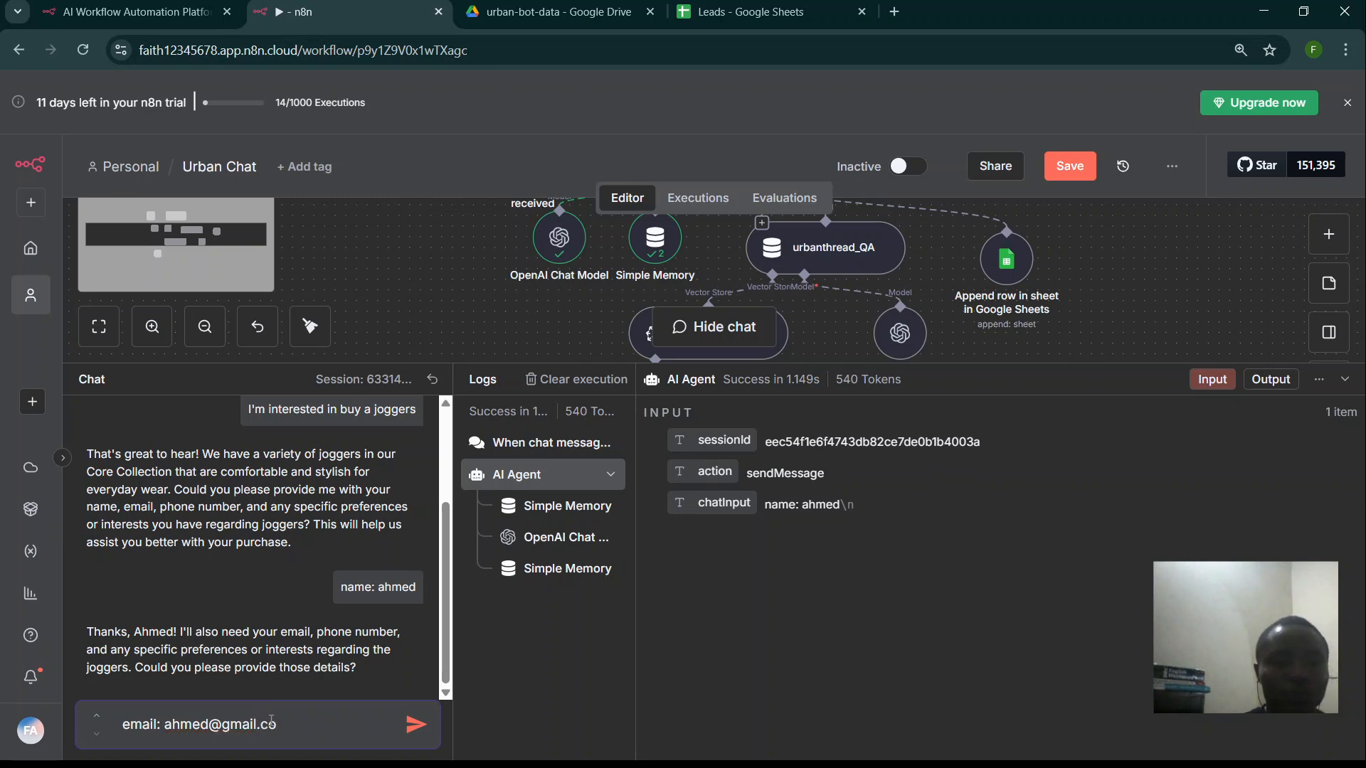
pyautogui.hotkey('shift', 'Return')
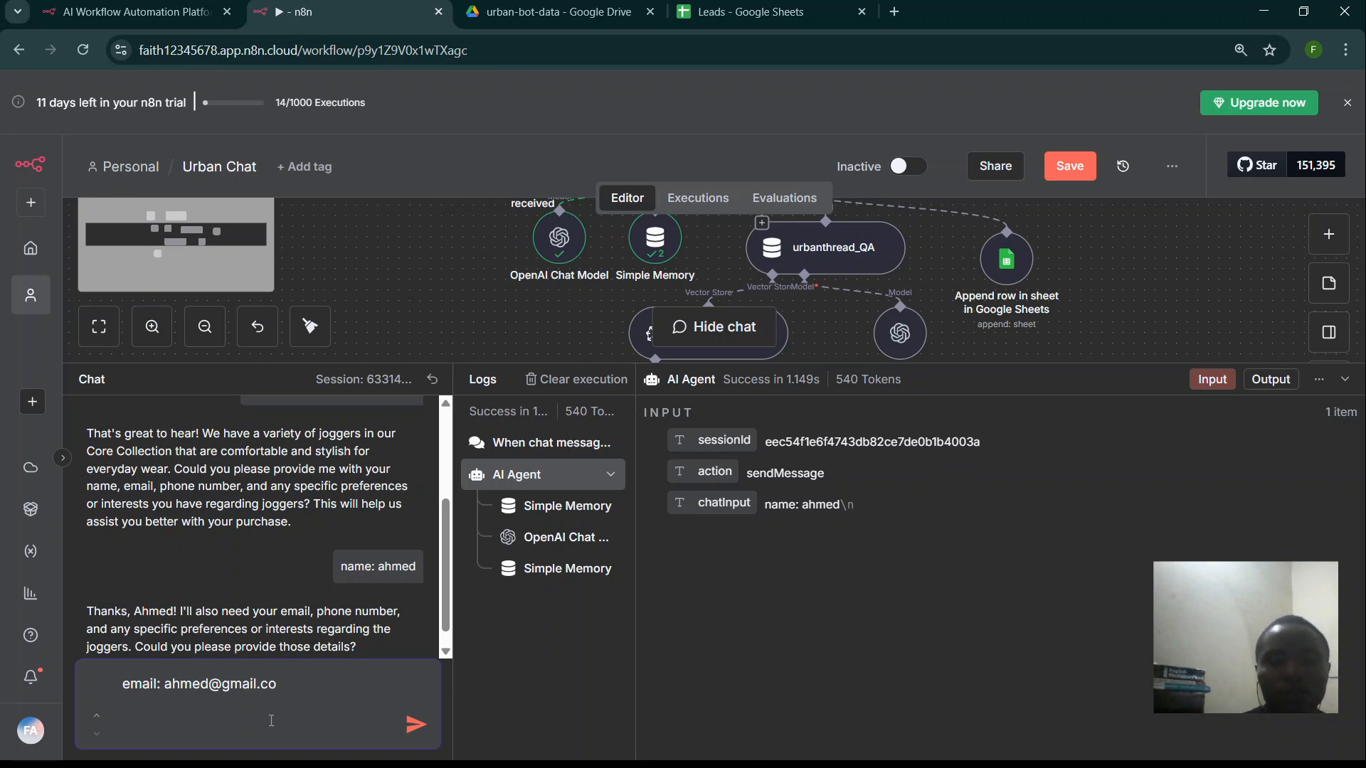
pyautogui.write('intere')
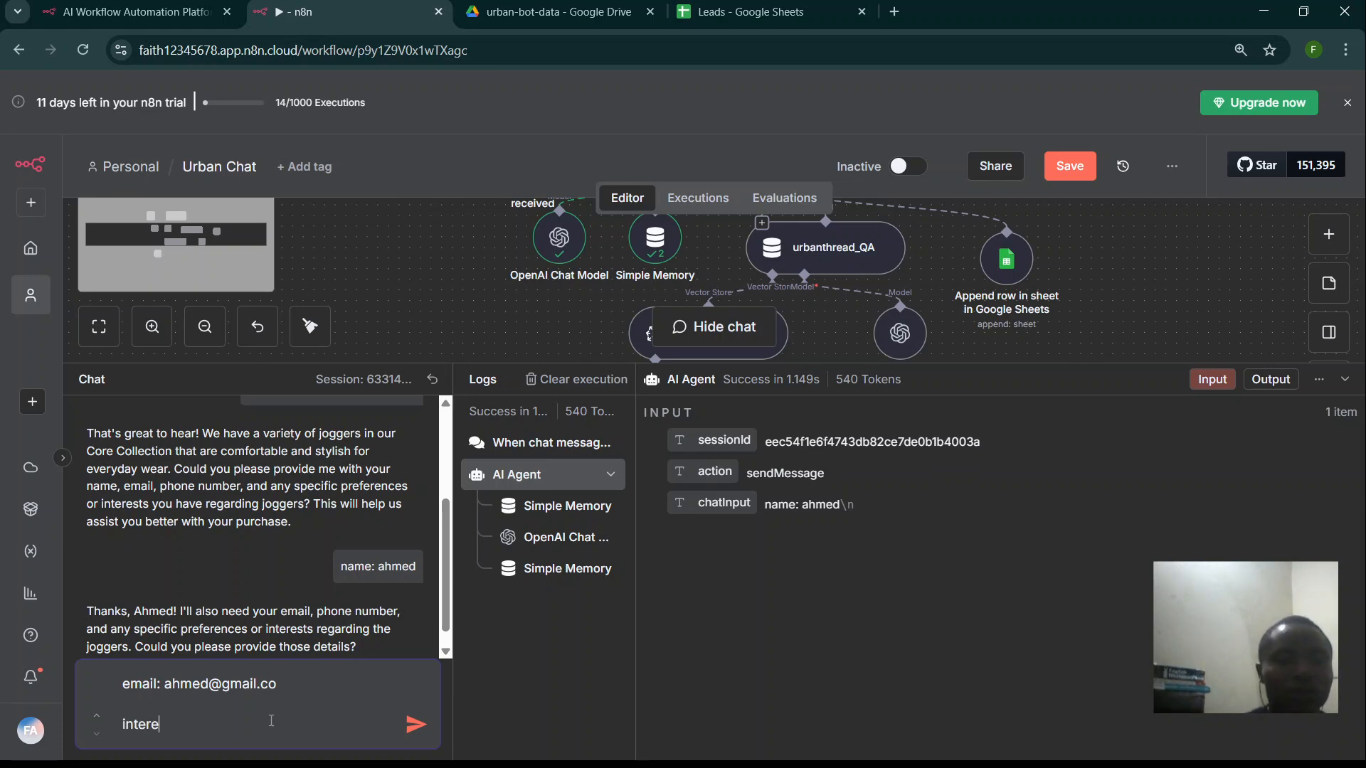
pyautogui.write('st:')
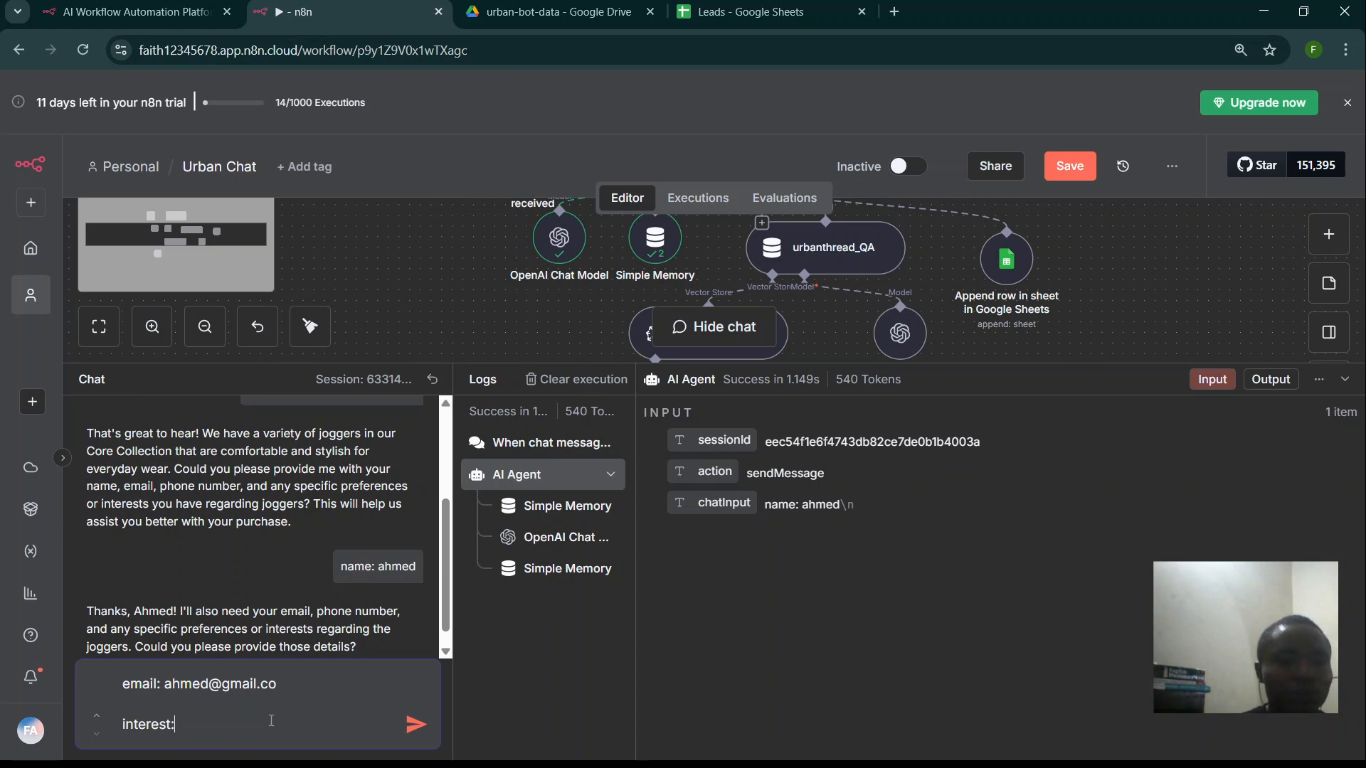
pyautogui.write(' joggers')
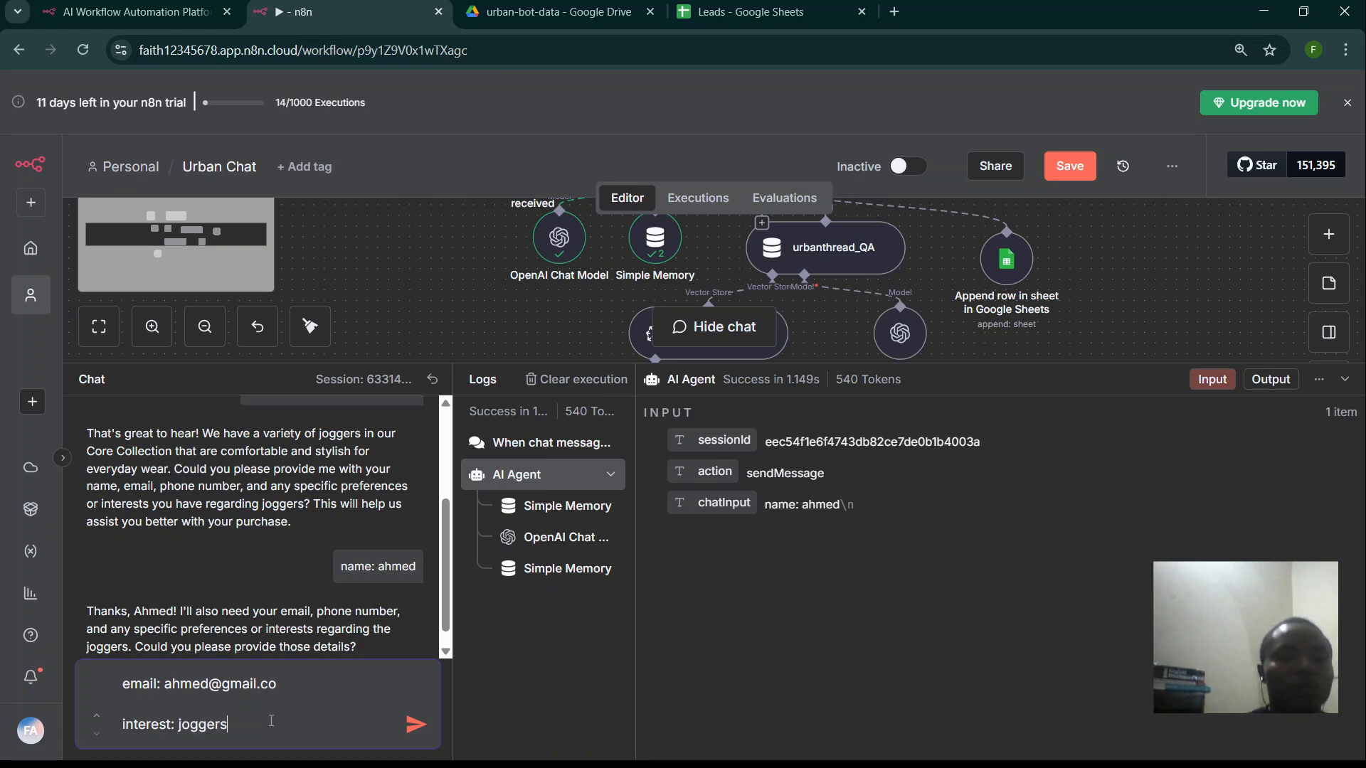
pyautogui.write(' and s')
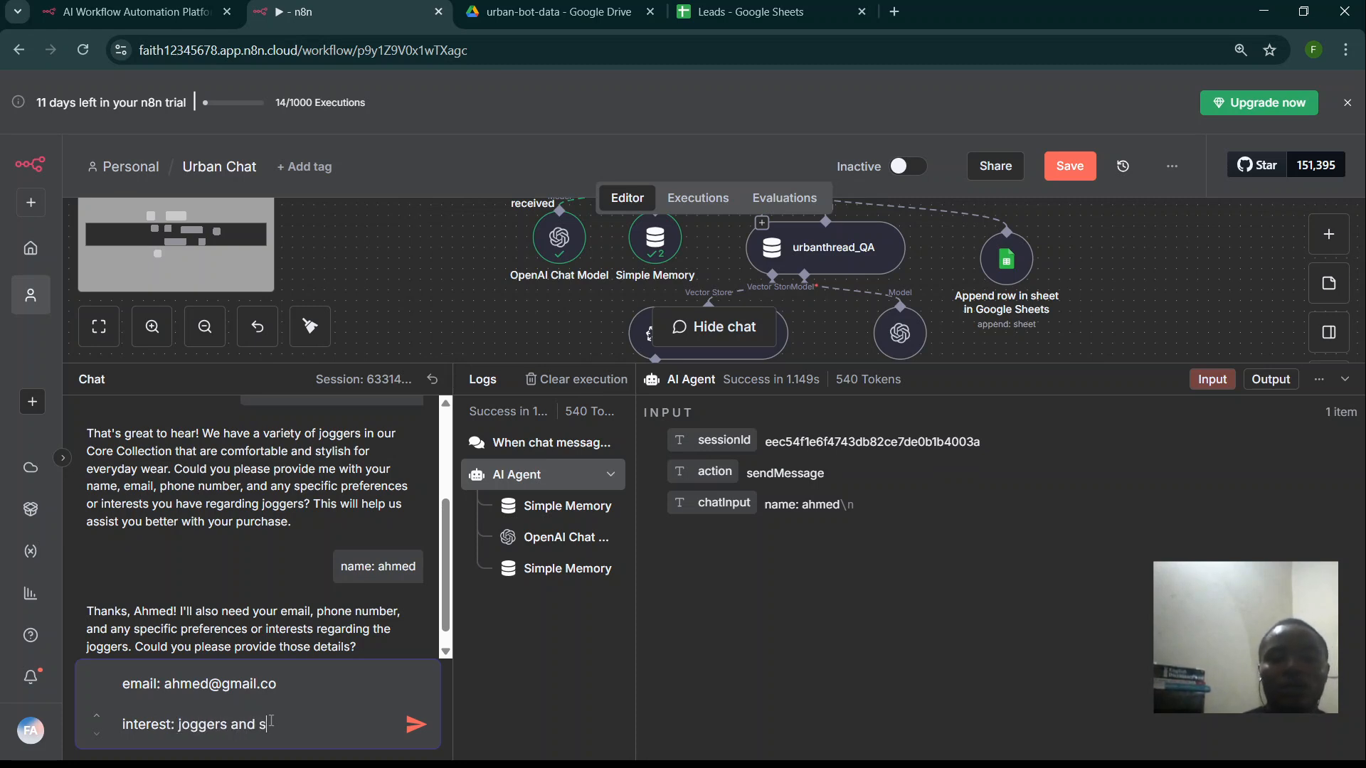
pyautogui.write('lides')
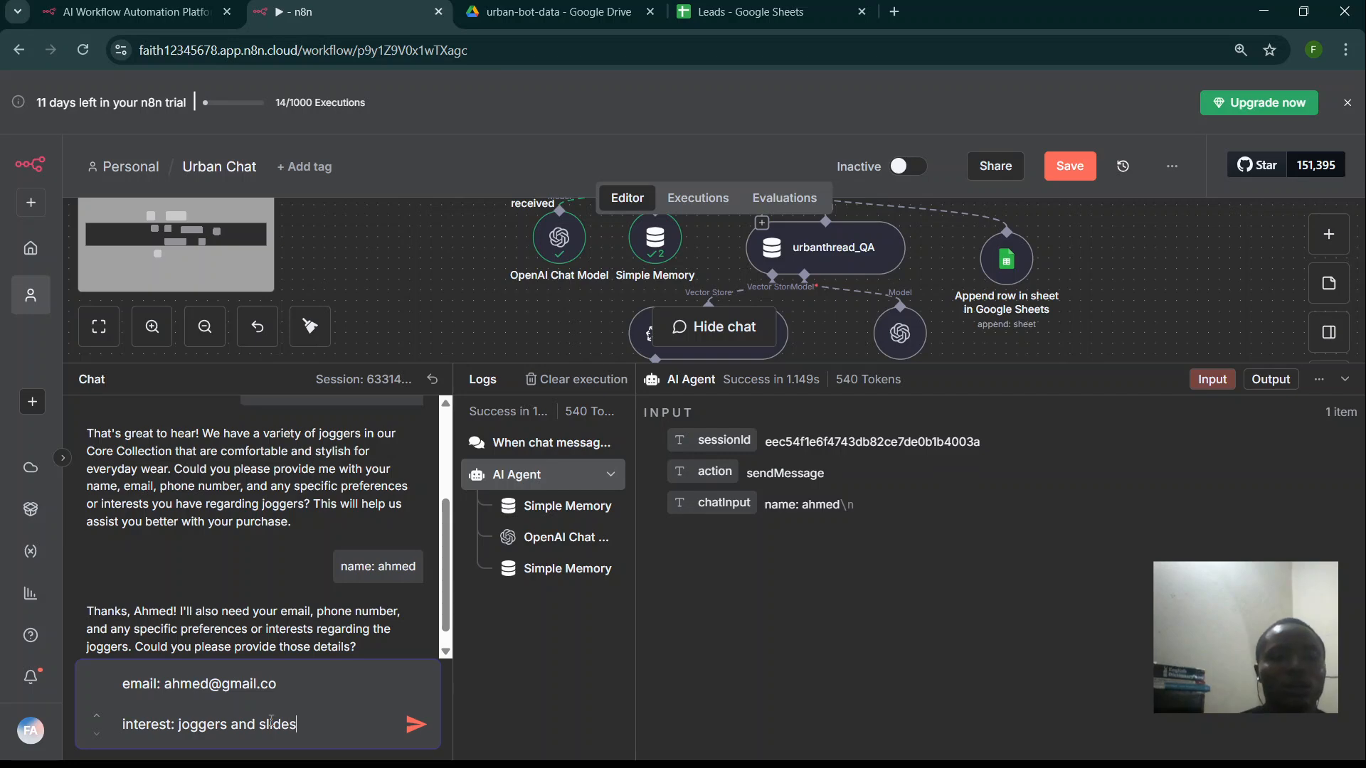
pyautogui.click(421, 721)
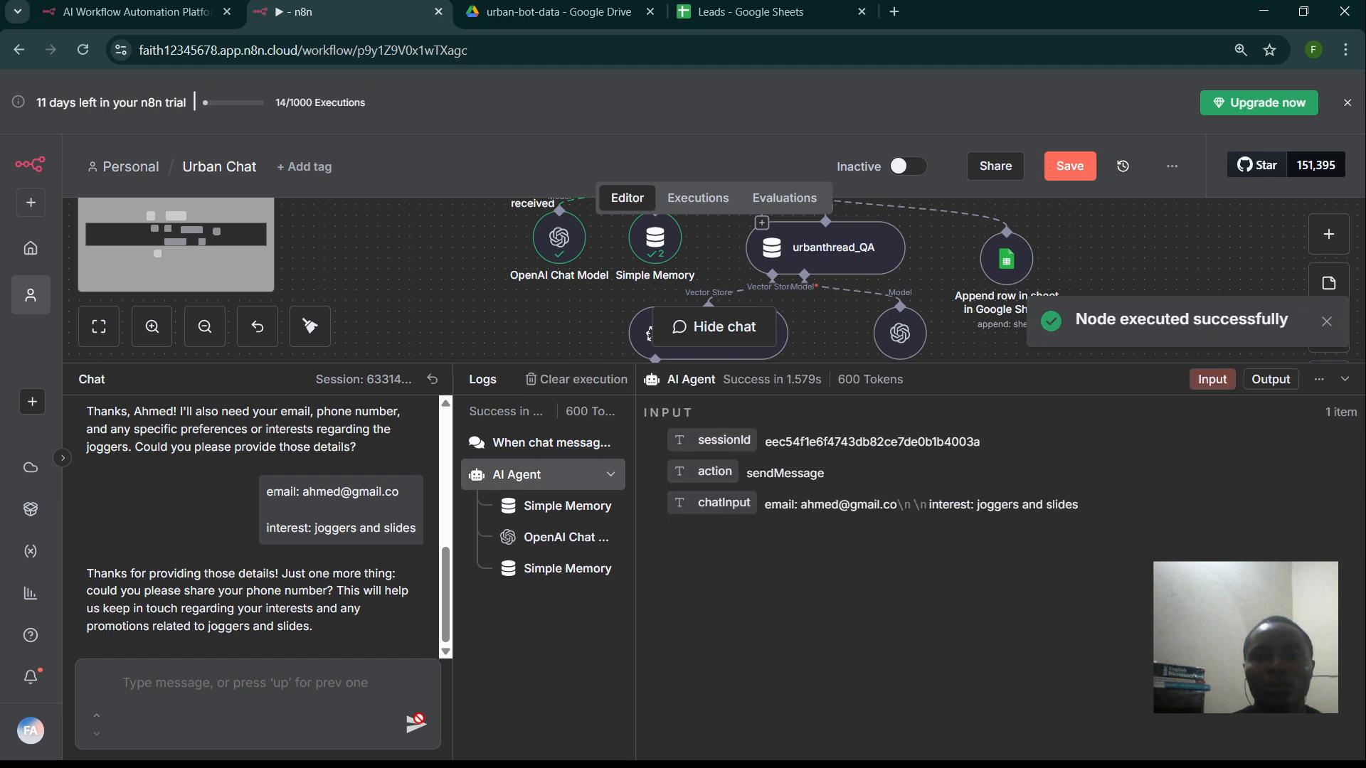
# - Send the visitor's phone number so the agent appends the lead, then switch to the Leads sheet
pyautogui.click(367, 706)
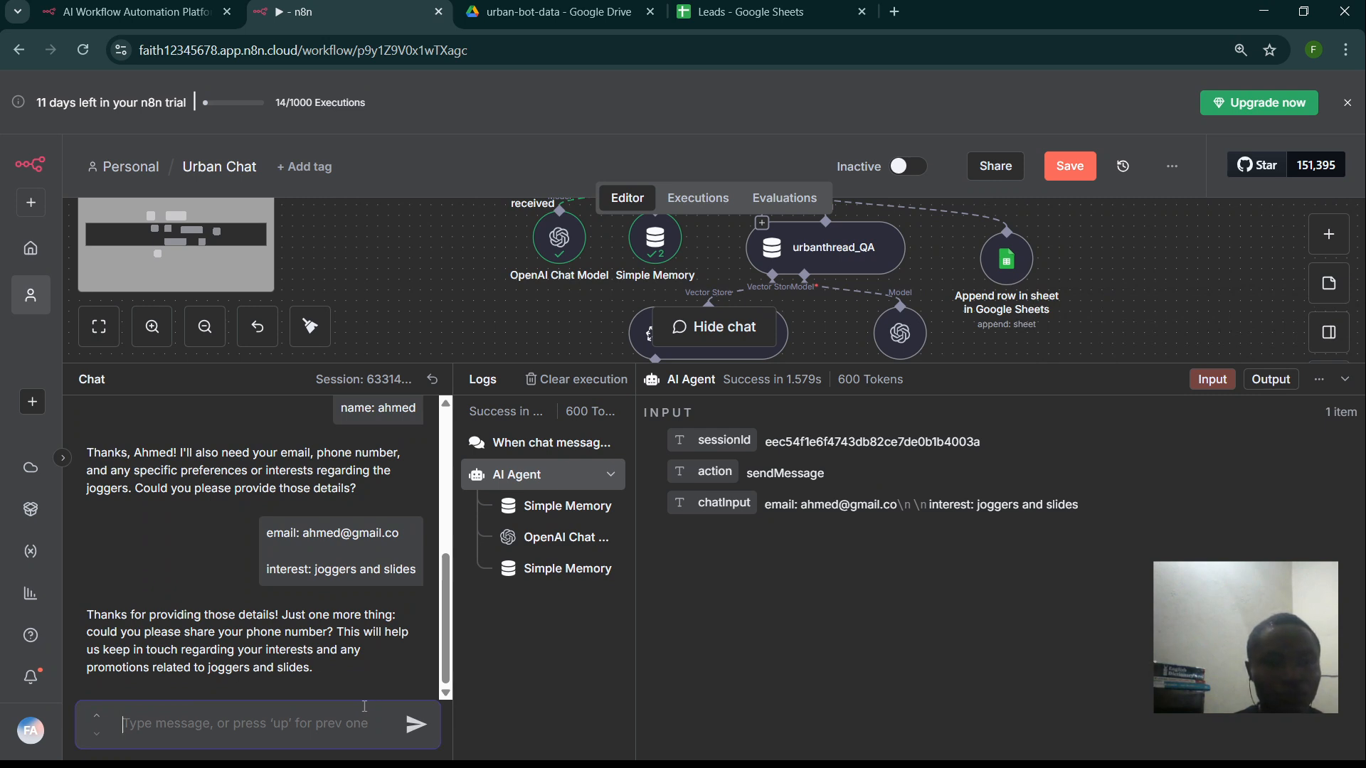
pyautogui.write('phone\\')
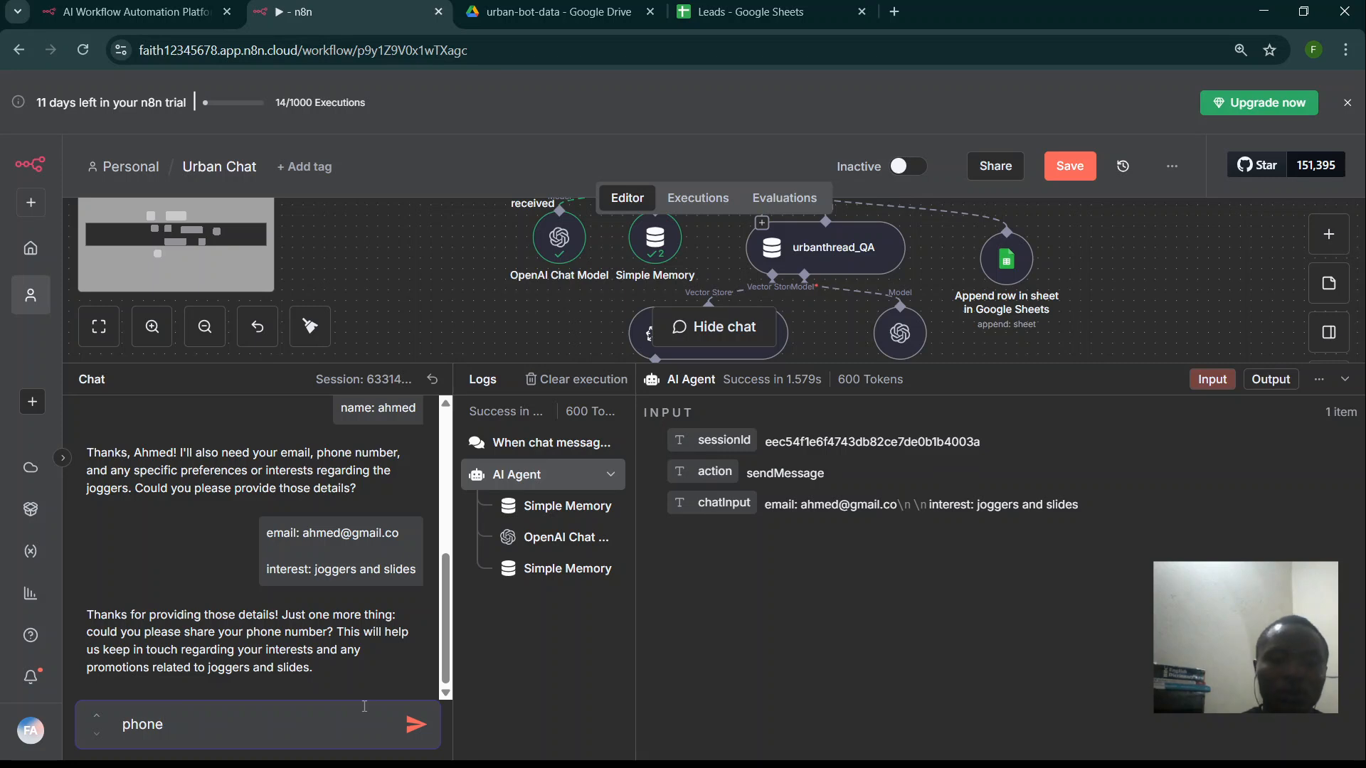
pyautogui.write('num')
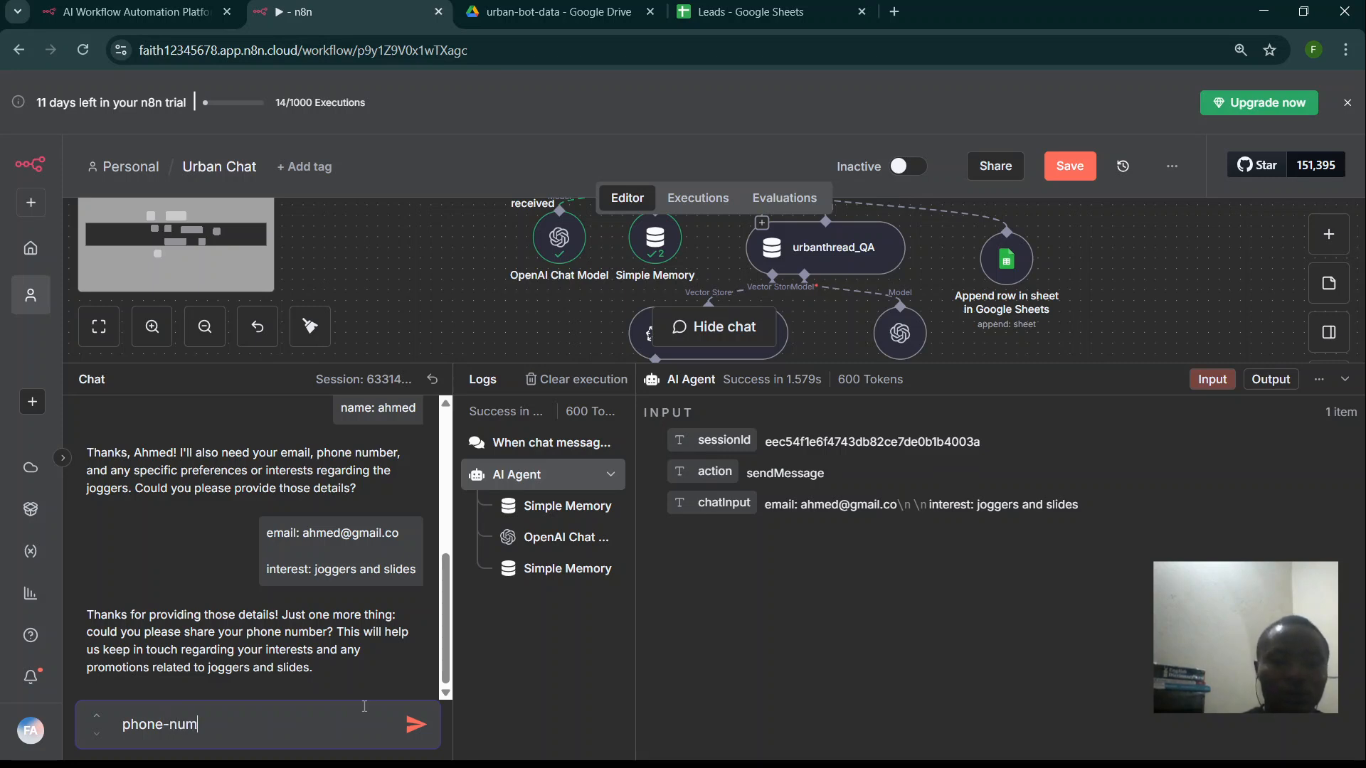
pyautogui.write('ber: 3245363')
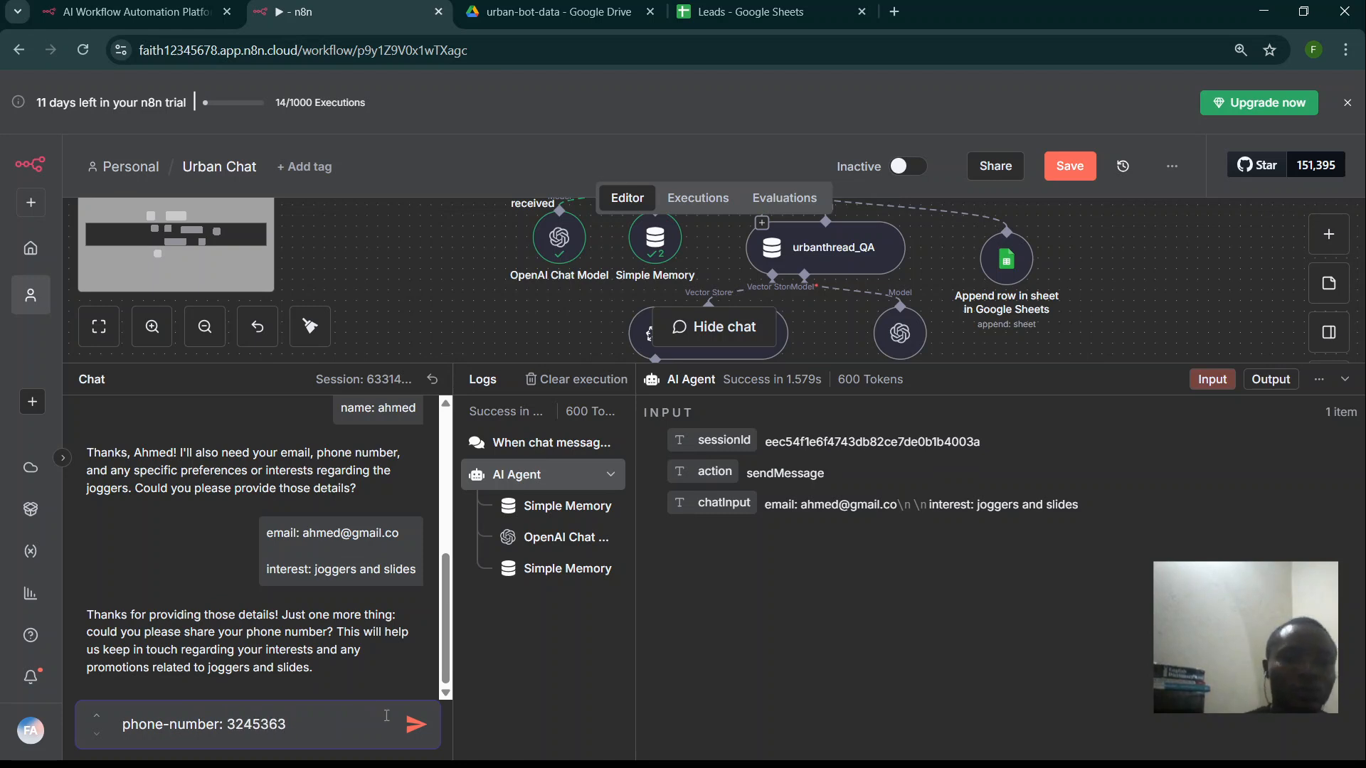
pyautogui.click(416, 726)
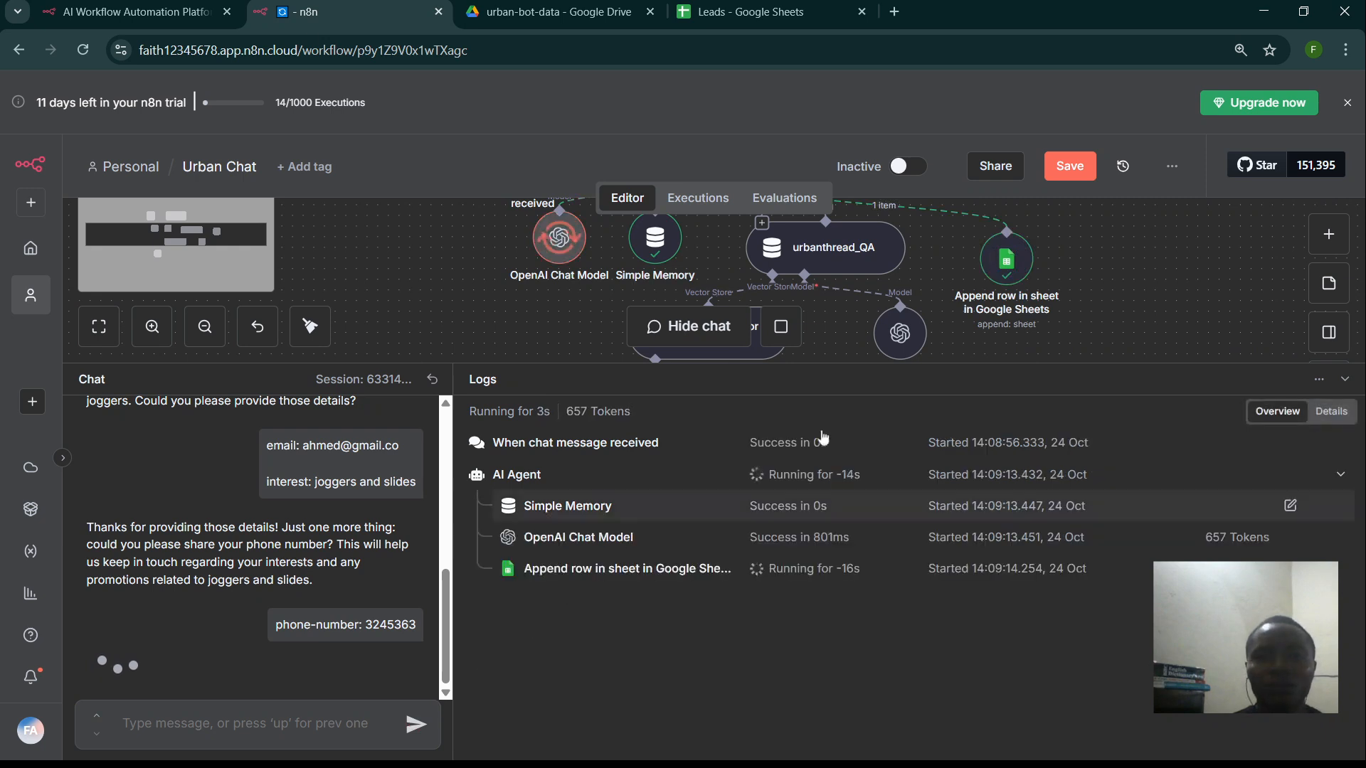
pyautogui.moveTo(840, 362); pyautogui.dragTo(836, 589)
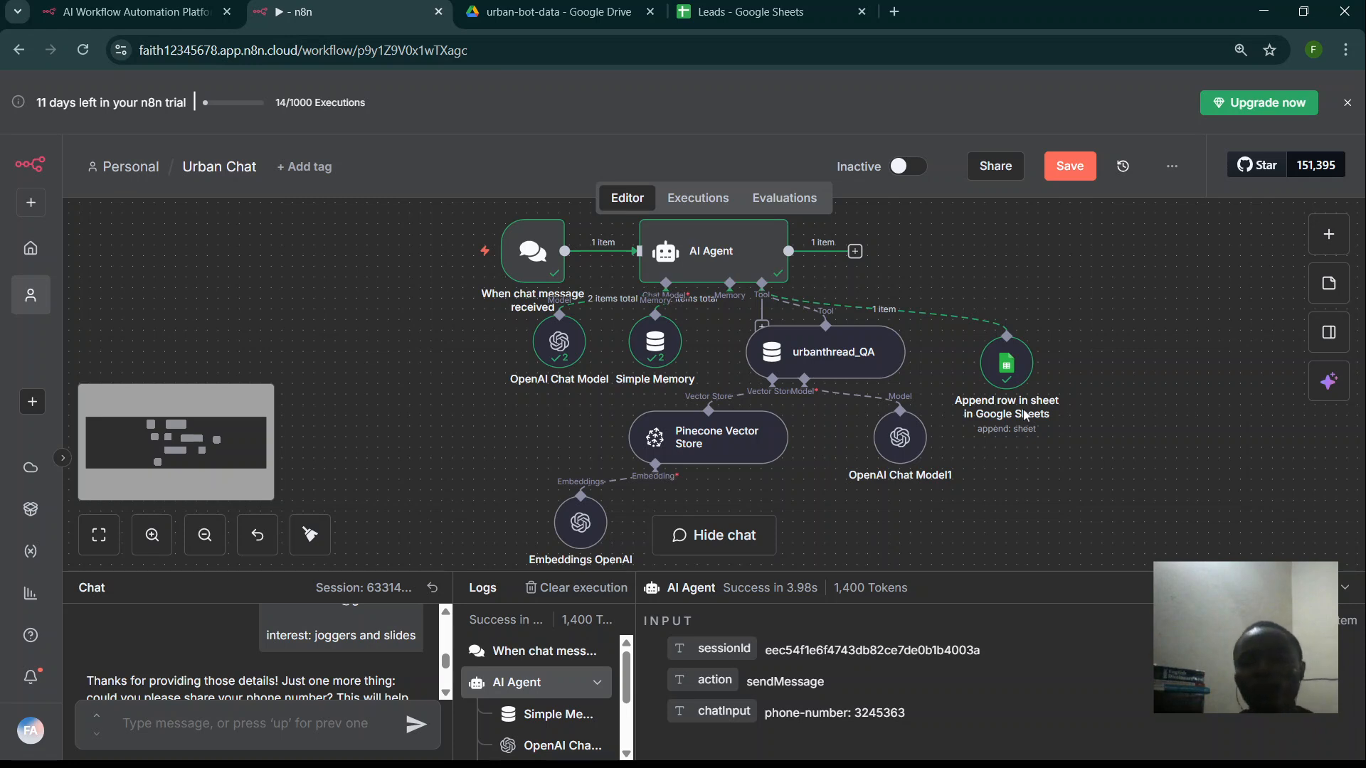
pyautogui.click(802, 7)
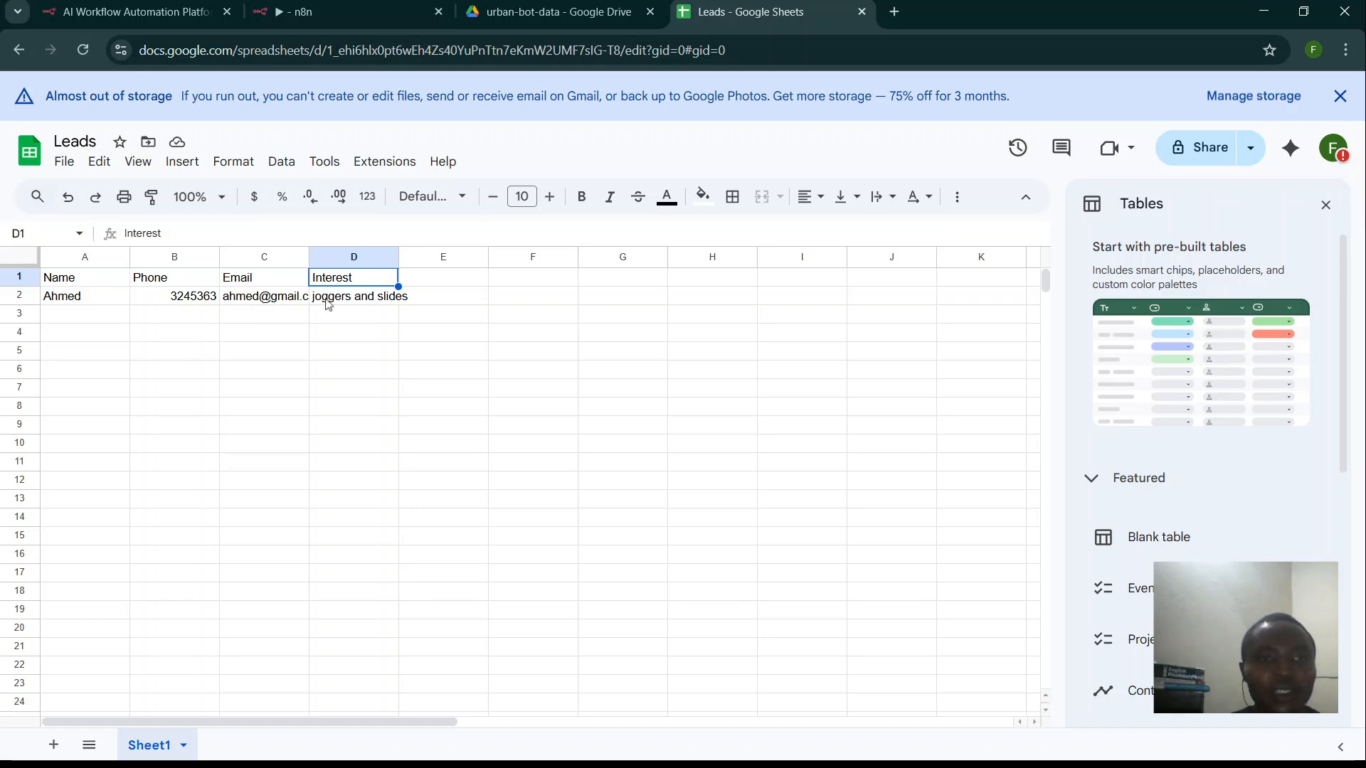
# - Check that cell D2 of Leads reads 'joggers and slides', then return to the Urban Chat workflow
pyautogui.click(371, 301)
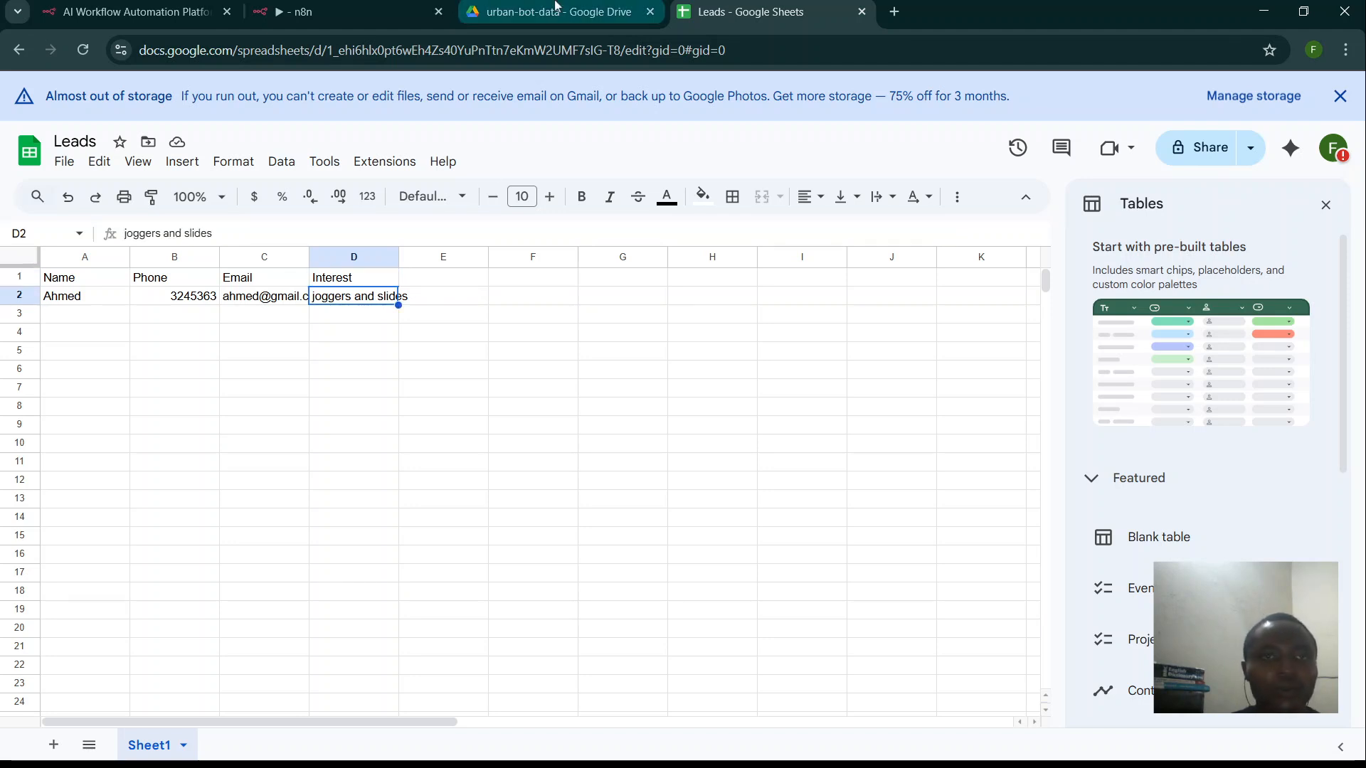
pyautogui.click(556, 9)
pyautogui.click(737, 9)
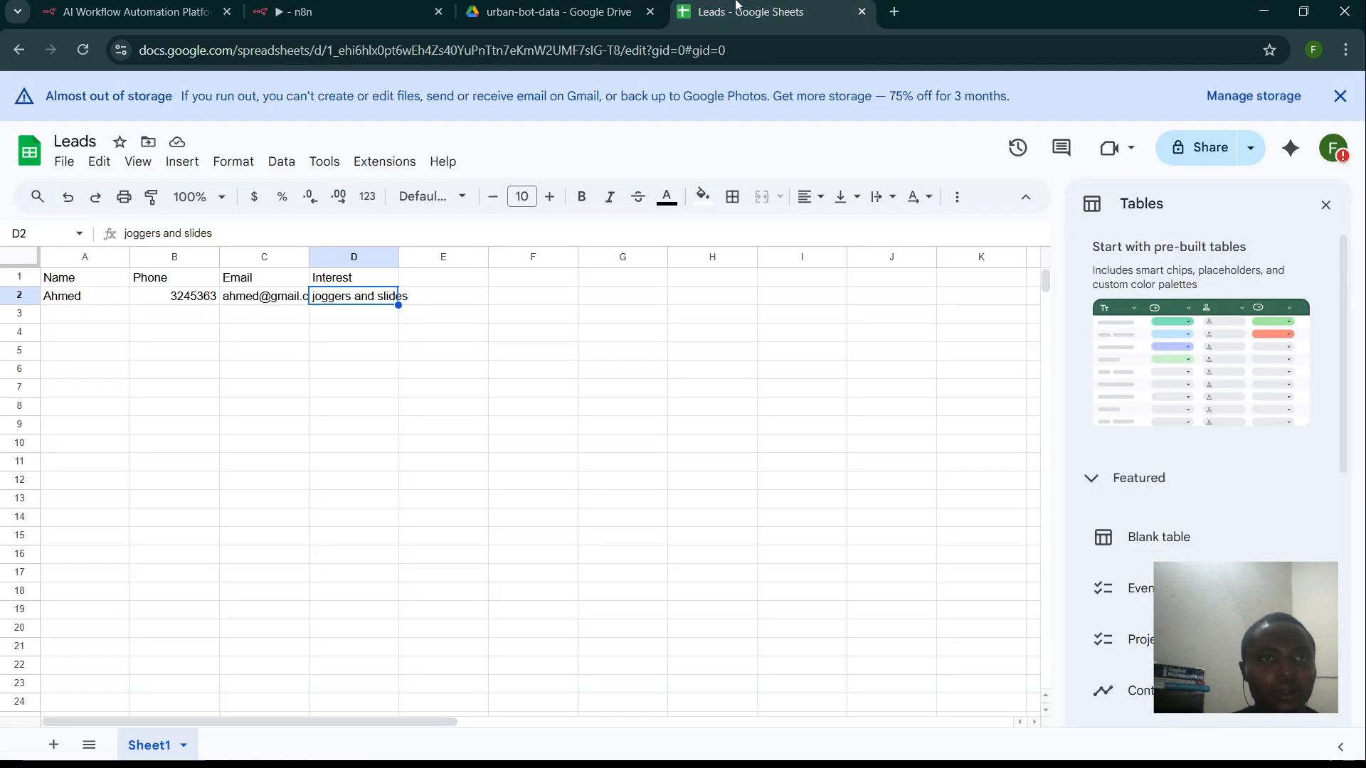
pyautogui.click(323, 4)
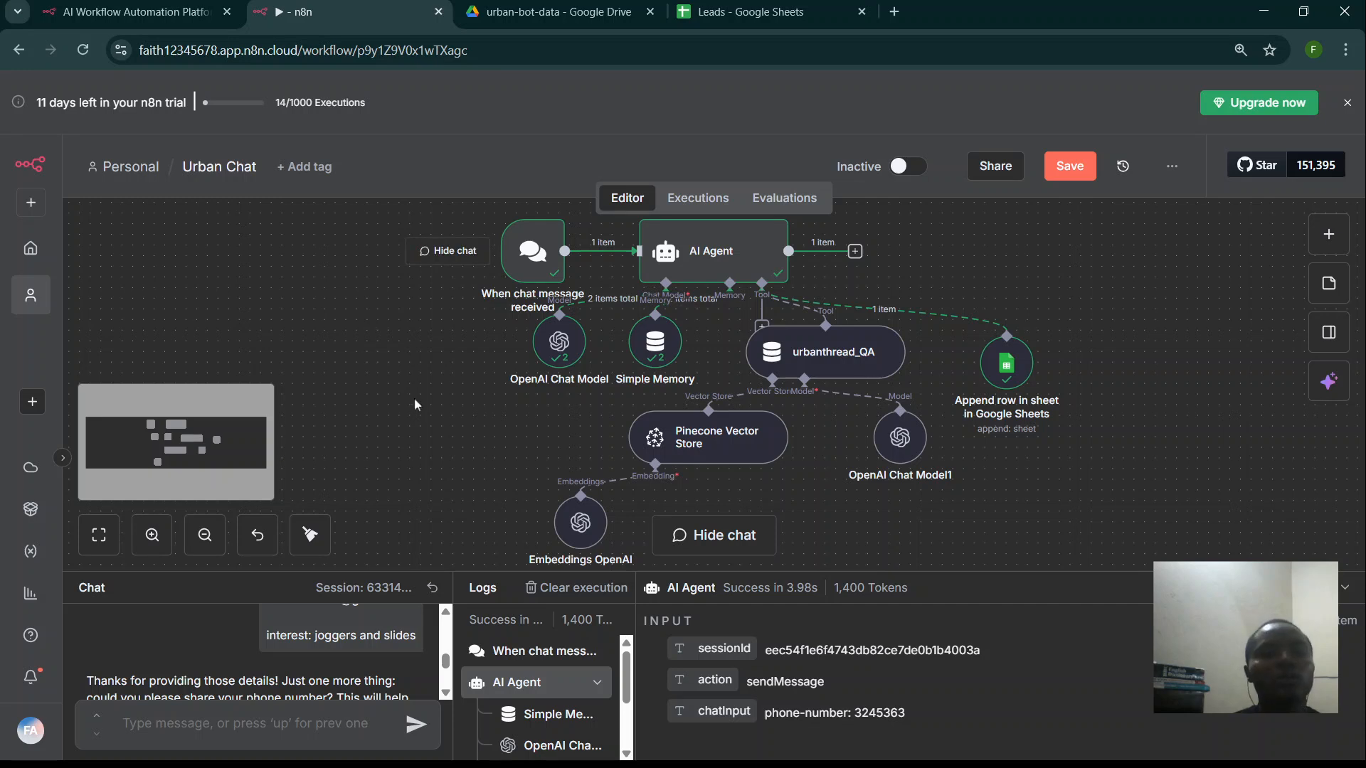
# - Copy the Chat URL from the 'When chat message received' trigger and save Urban Chat
pyautogui.moveTo(421, 571); pyautogui.dragTo(418, 615)
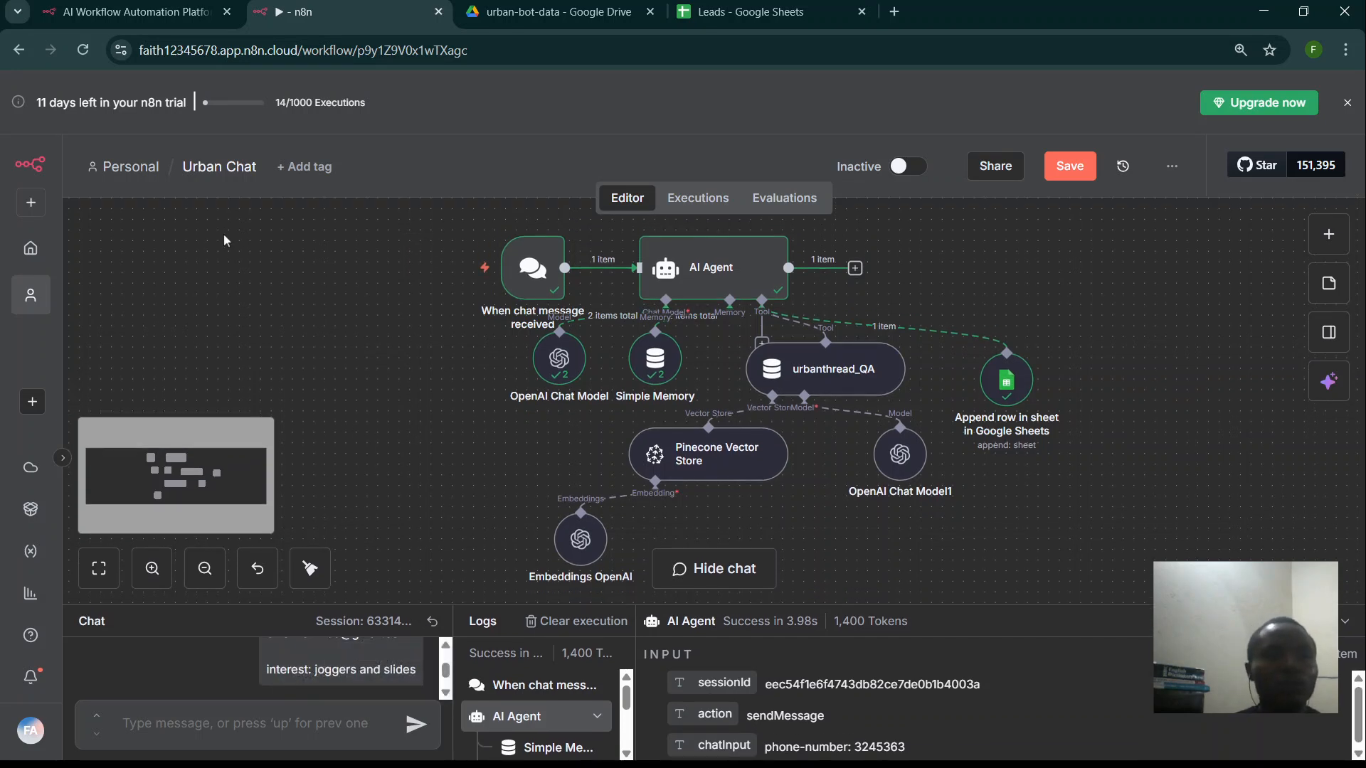
pyautogui.doubleClick(537, 276)
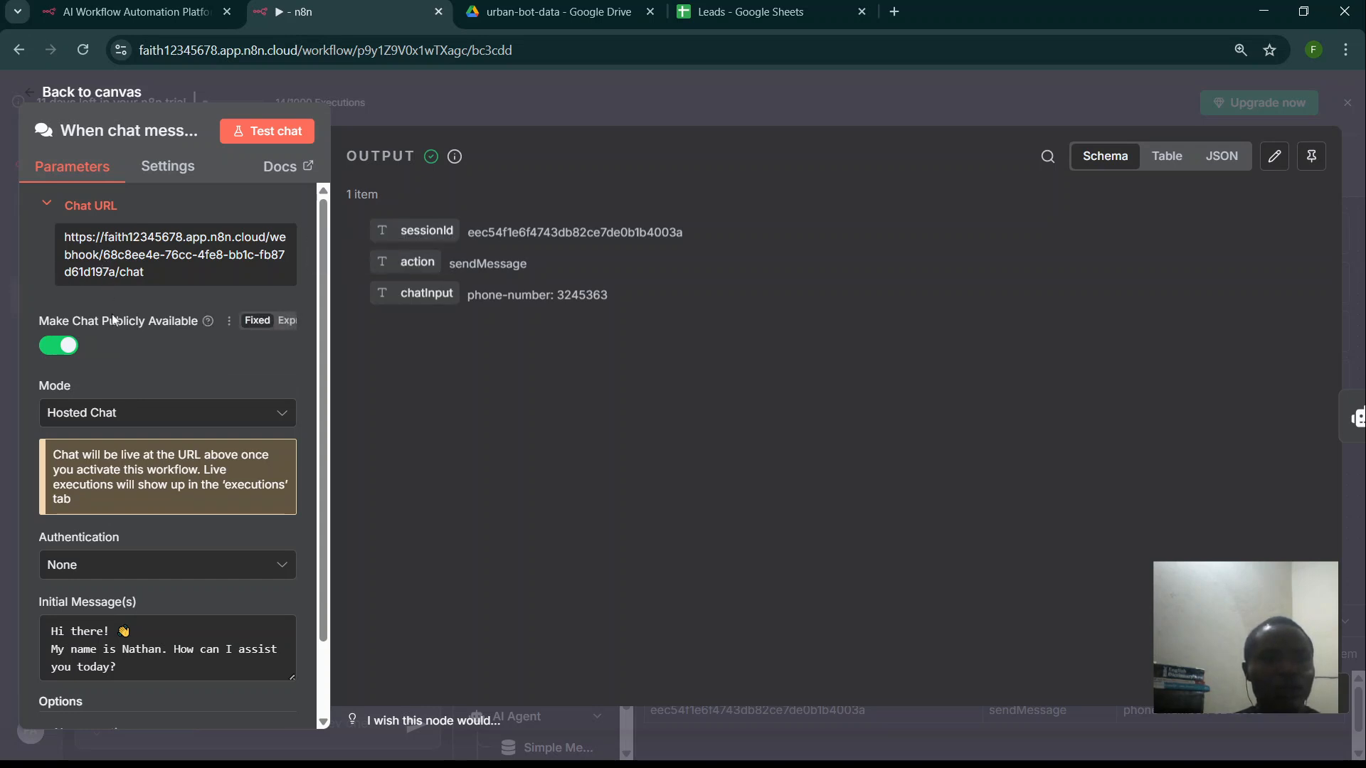
pyautogui.click(101, 272)
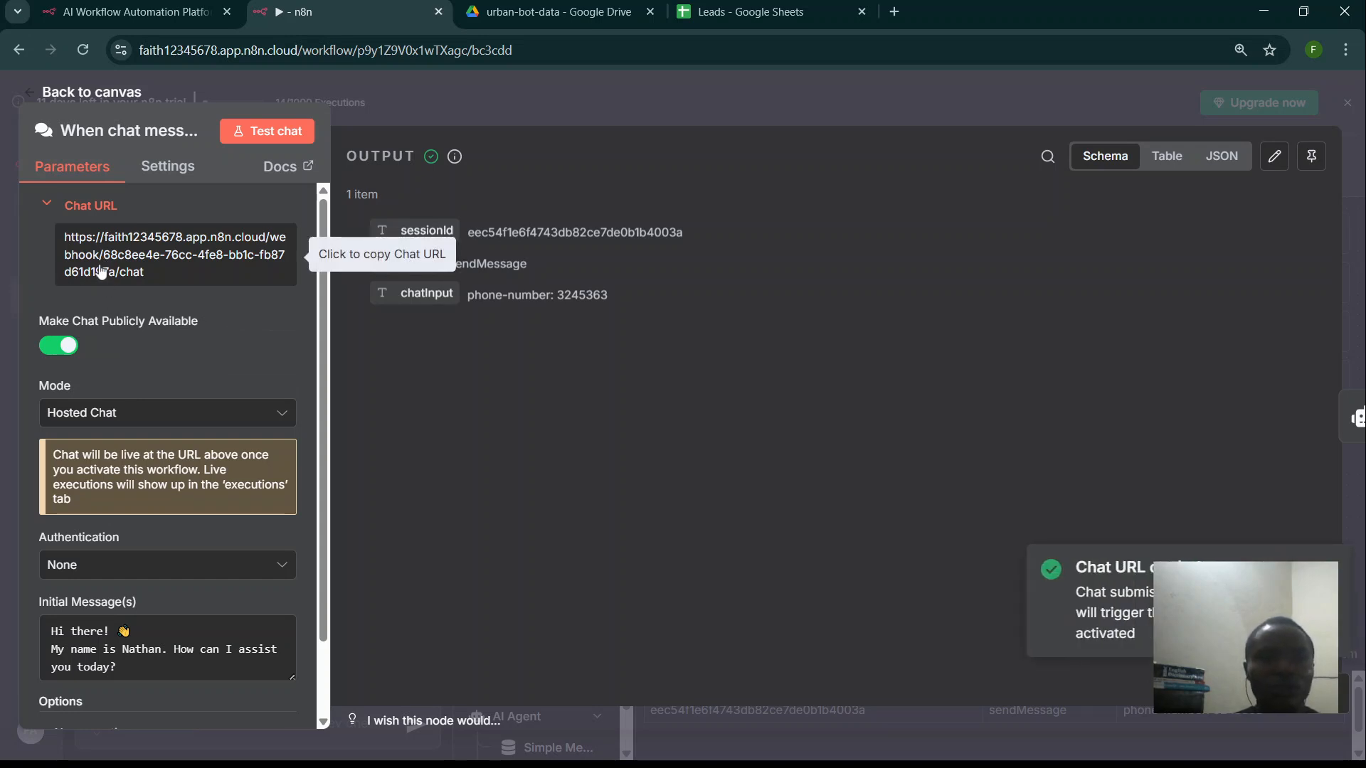
pyautogui.click(360, 108)
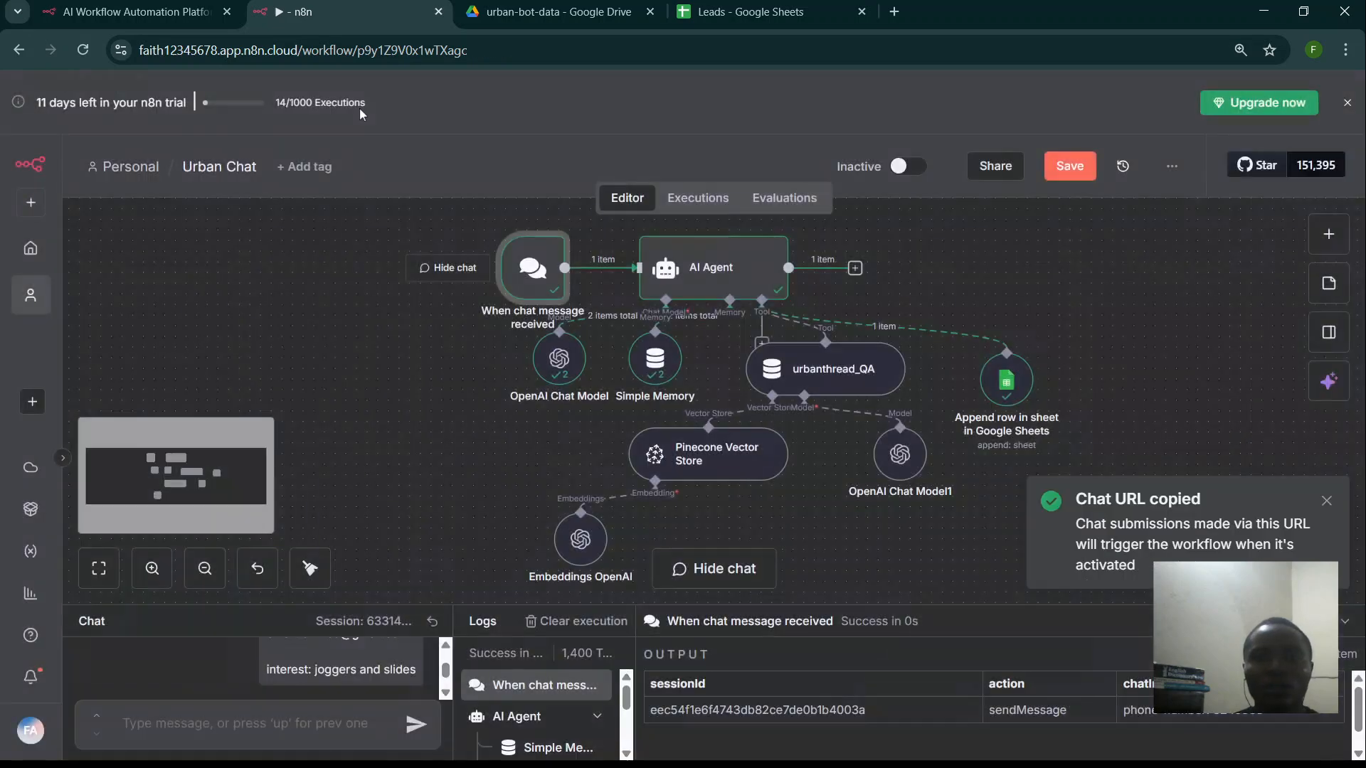
pyautogui.click(1069, 165)
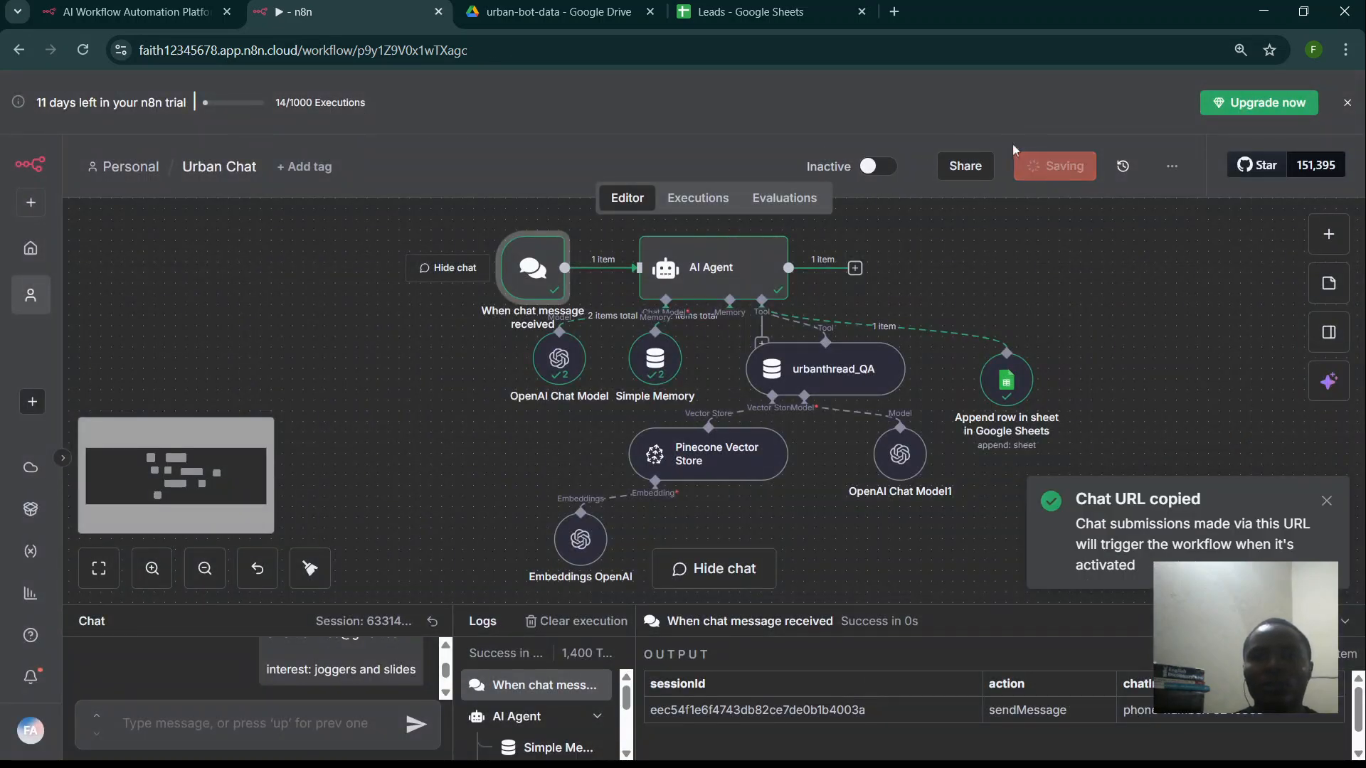
# - Load the copied Chat URL in a new browser tab
pyautogui.click(894, 12)
pyautogui.hotkey('ctrl', 'v')
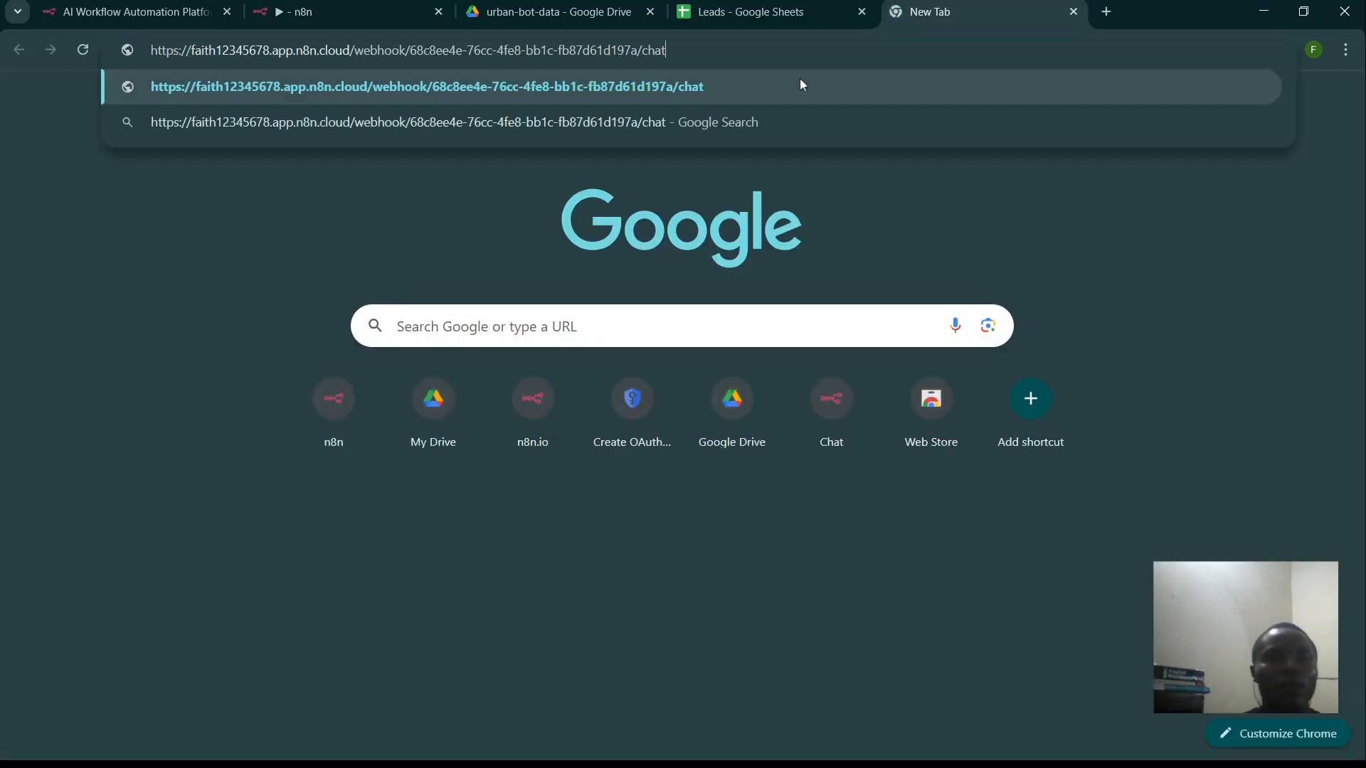
pyautogui.press('Return')
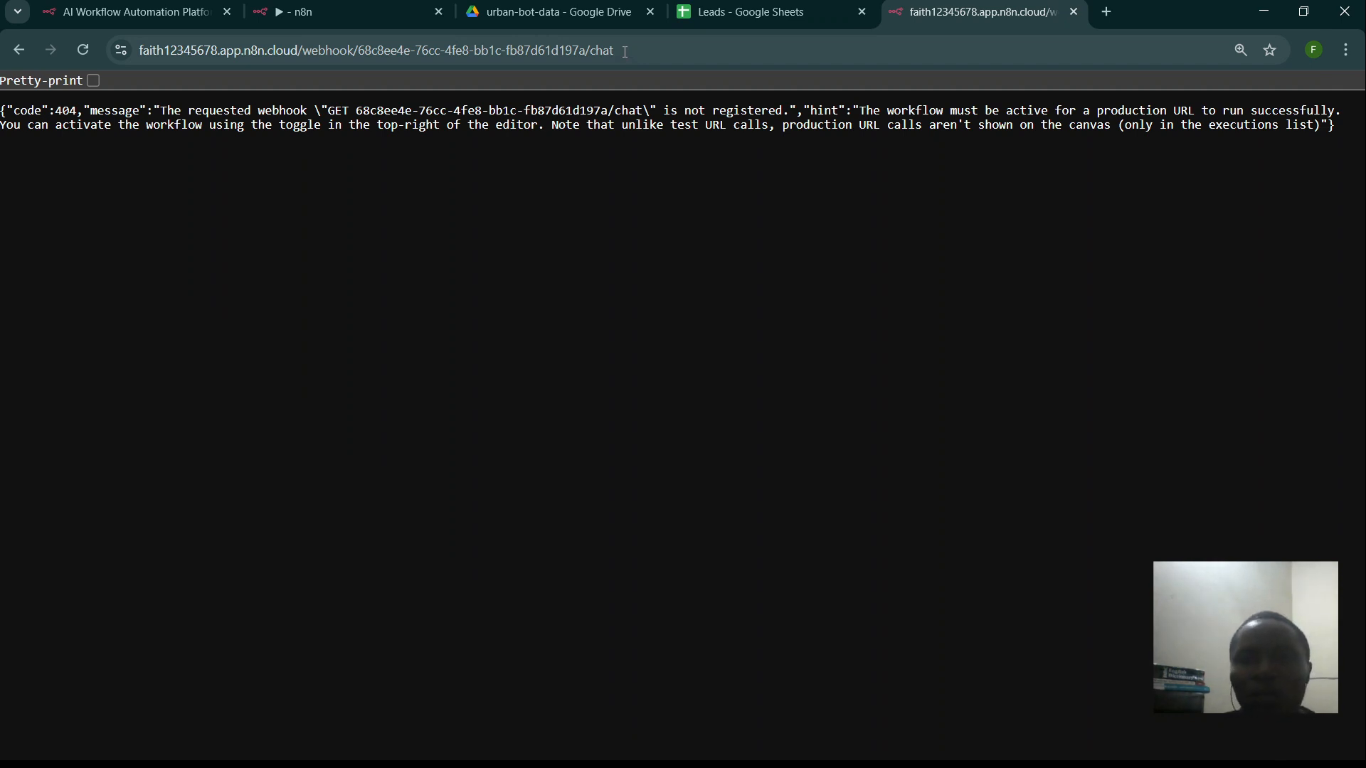
# - Switch Urban Chat from Inactive to Active, dismiss the checklist, and reload the hosted chat page
pyautogui.click(342, 3)
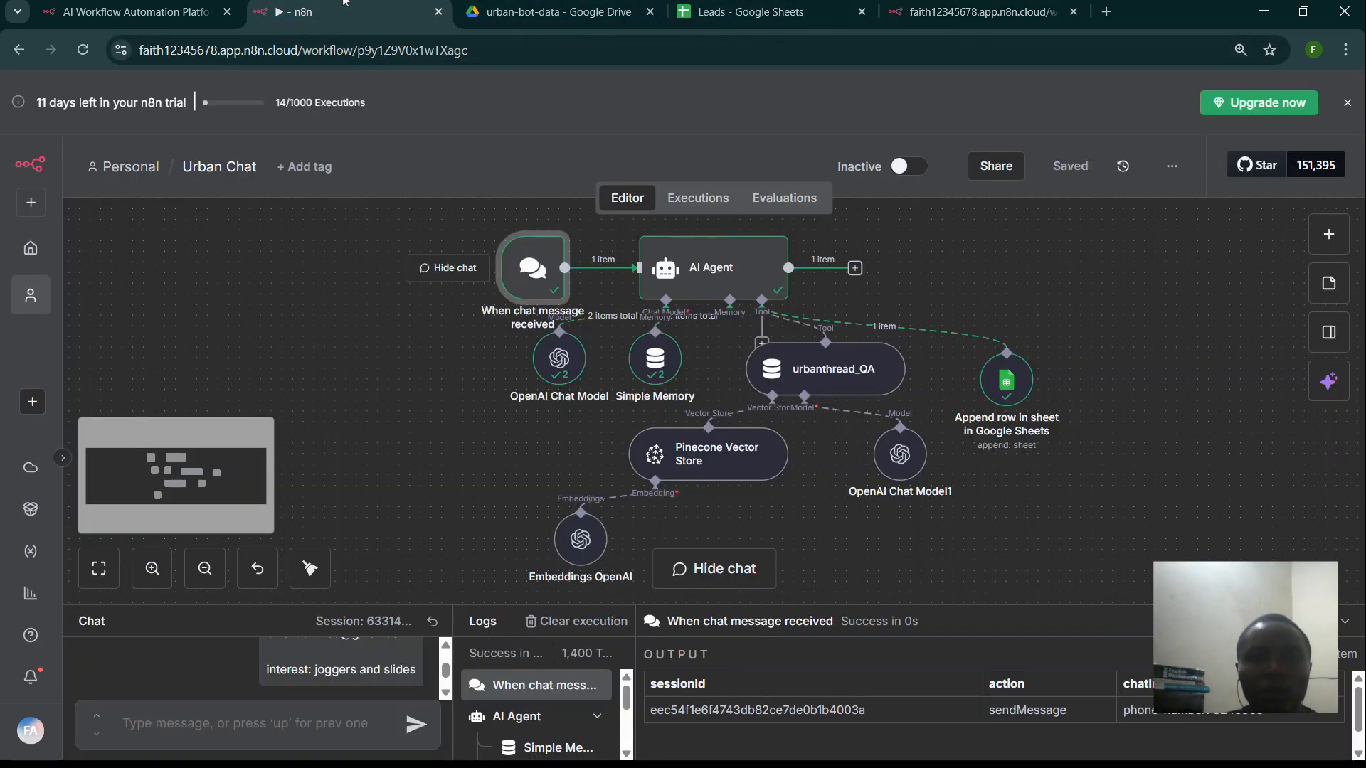
pyautogui.click(897, 171)
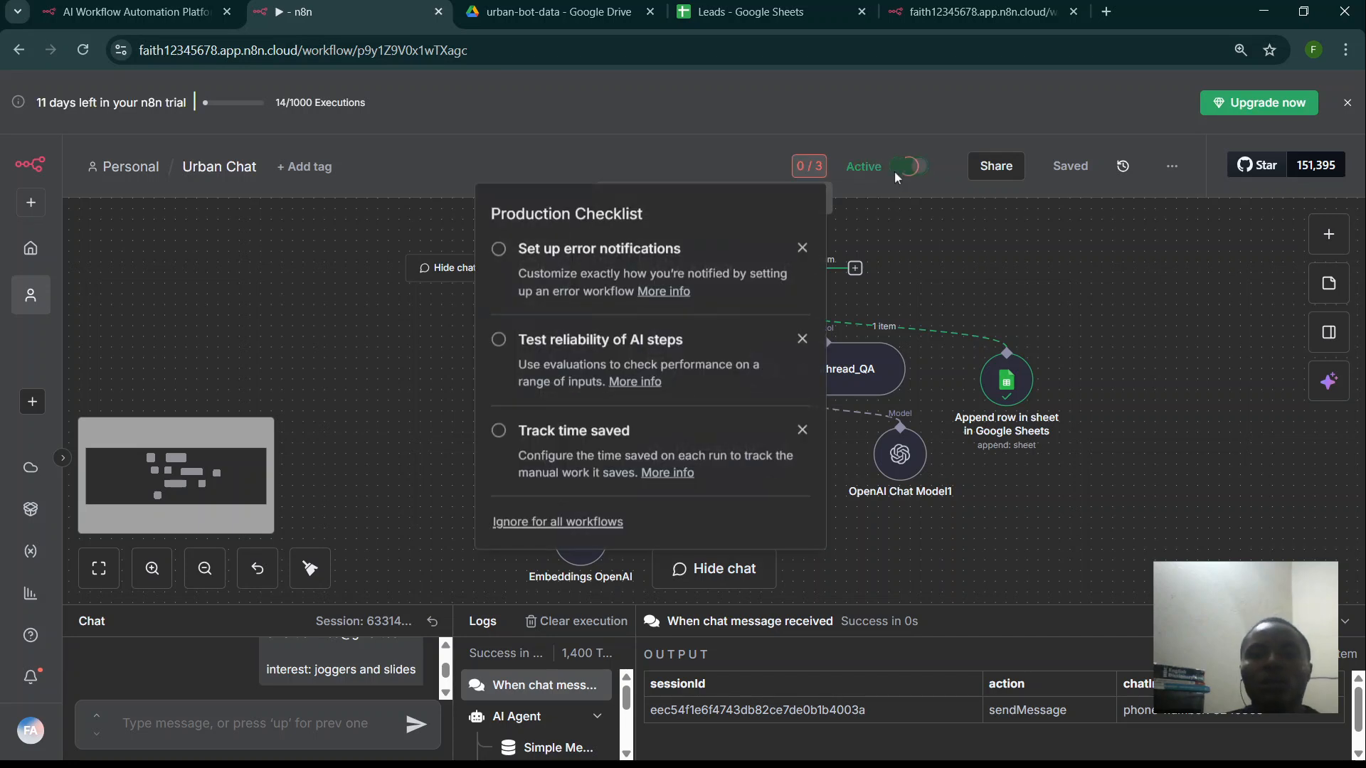
pyautogui.click(903, 216)
pyautogui.click(982, 12)
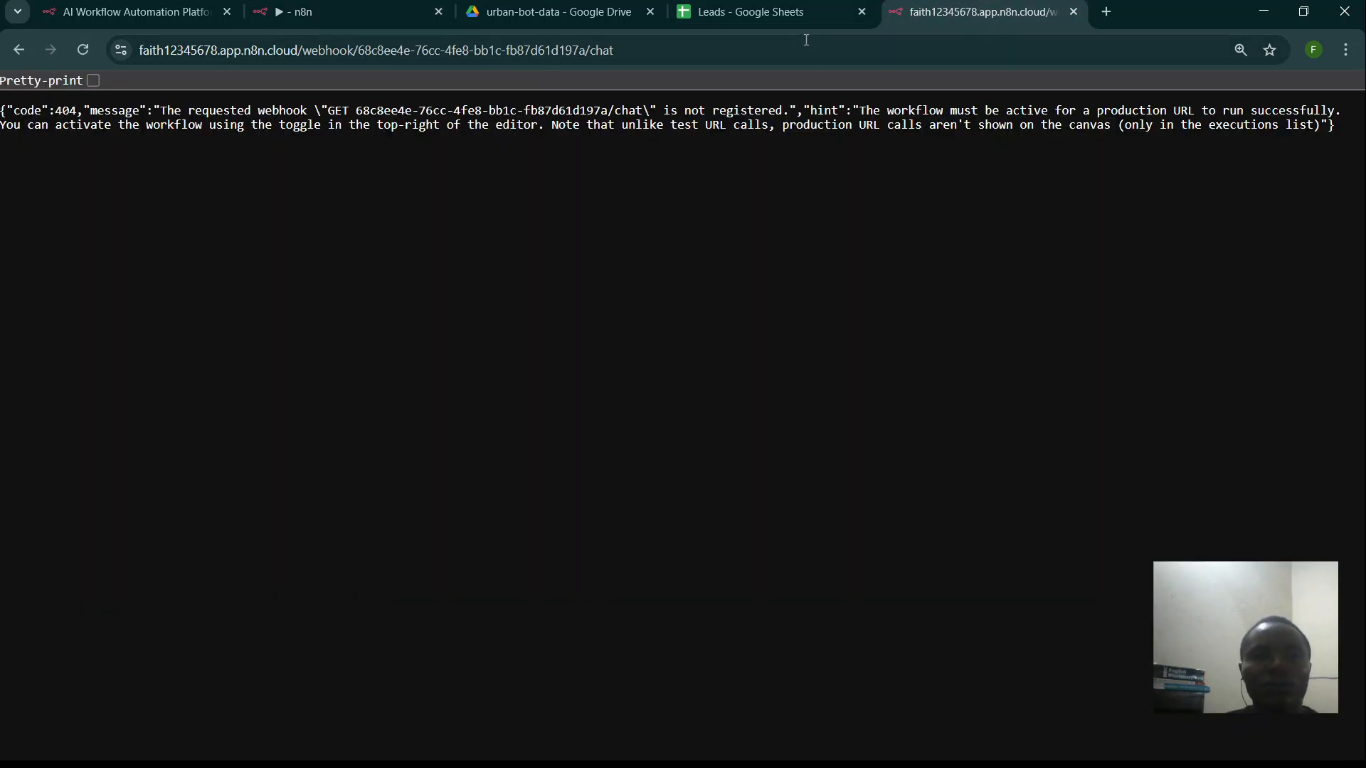
pyautogui.click(788, 46)
pyautogui.press('Return')
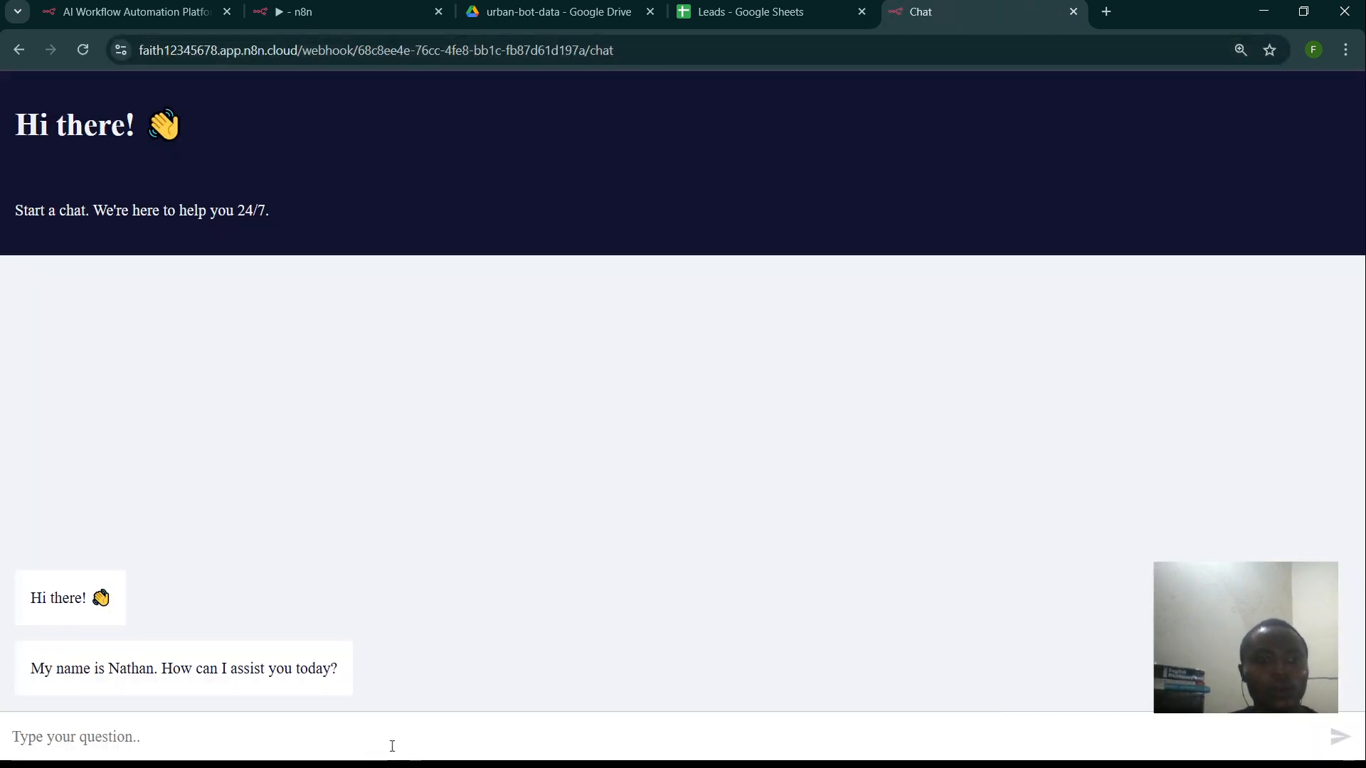
# - Greet the hosted chat with 'hello' and 'How are you doing'
pyautogui.click(392, 746)
pyautogui.write('hello')
pyautogui.press('Return')
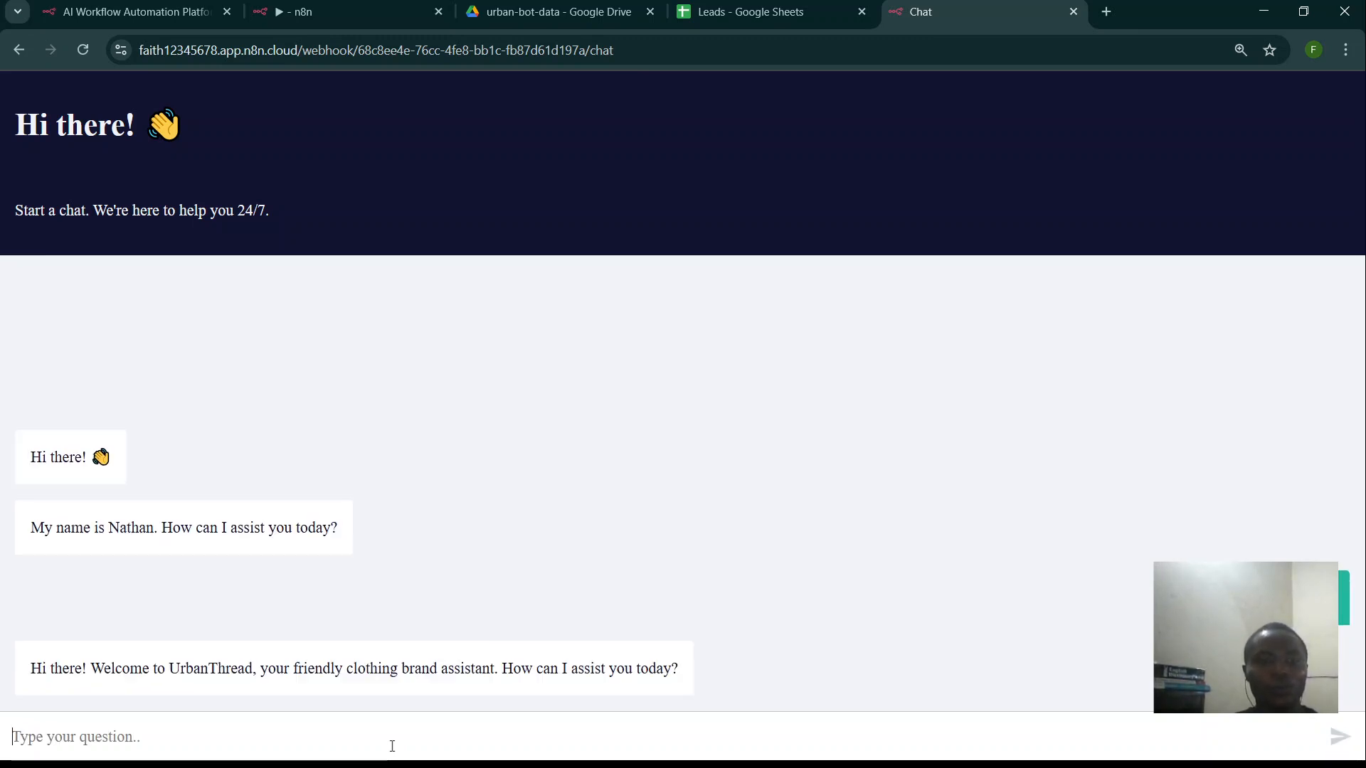
pyautogui.write('Ho')
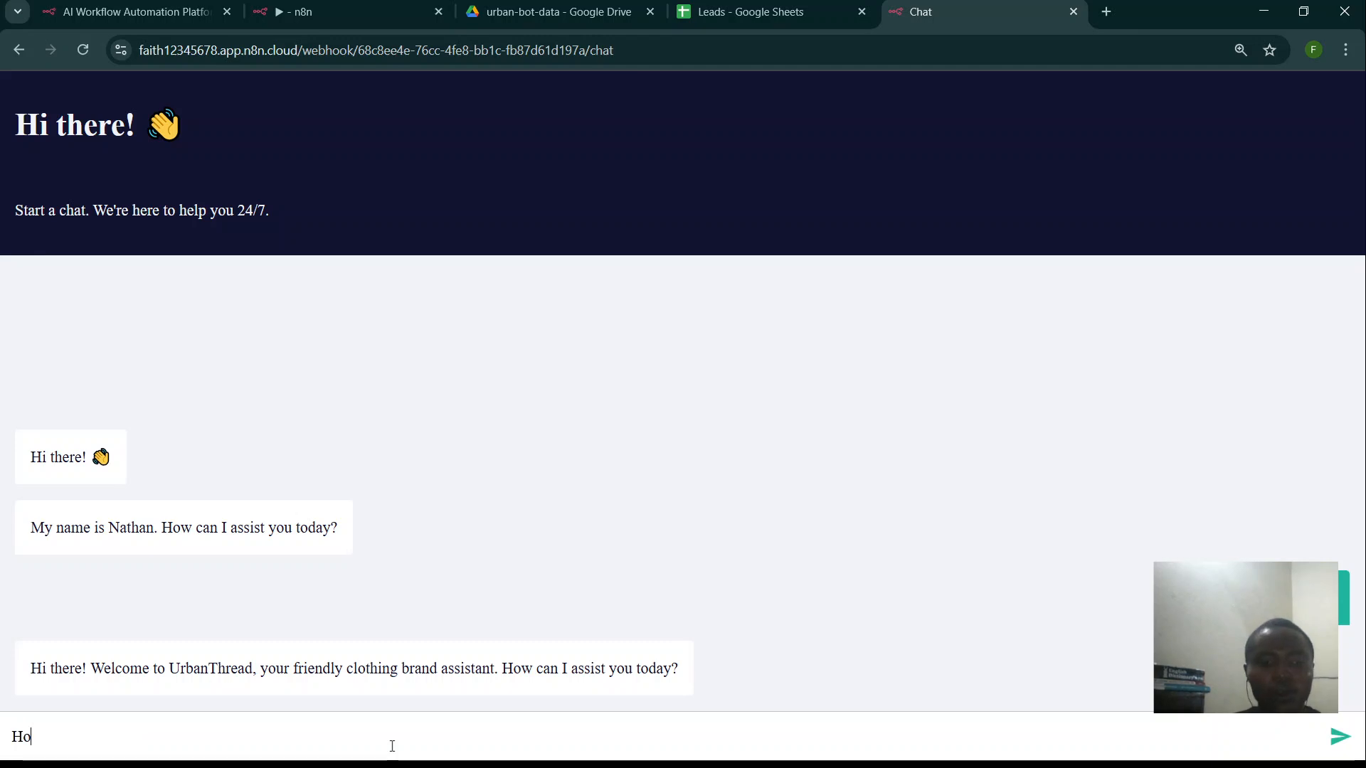
pyautogui.write('w are yo')
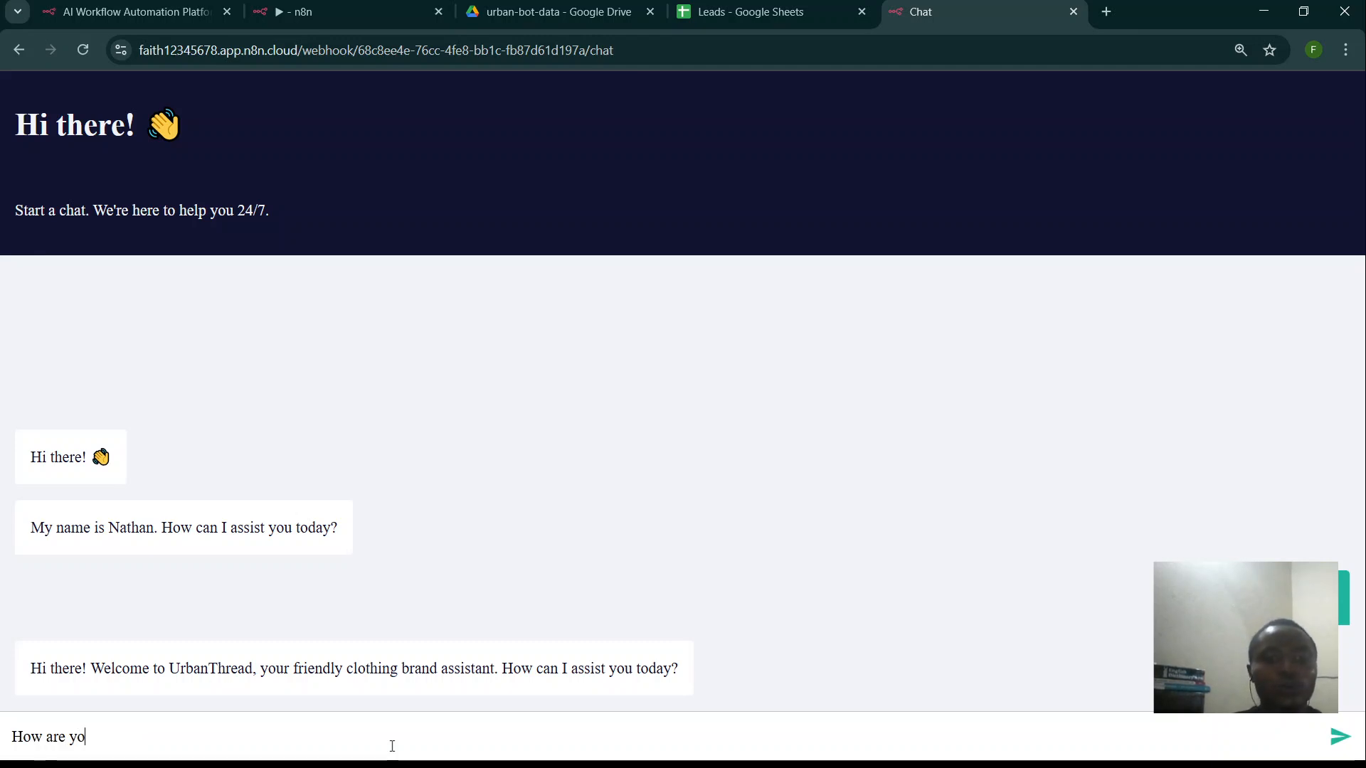
pyautogui.write('u do')
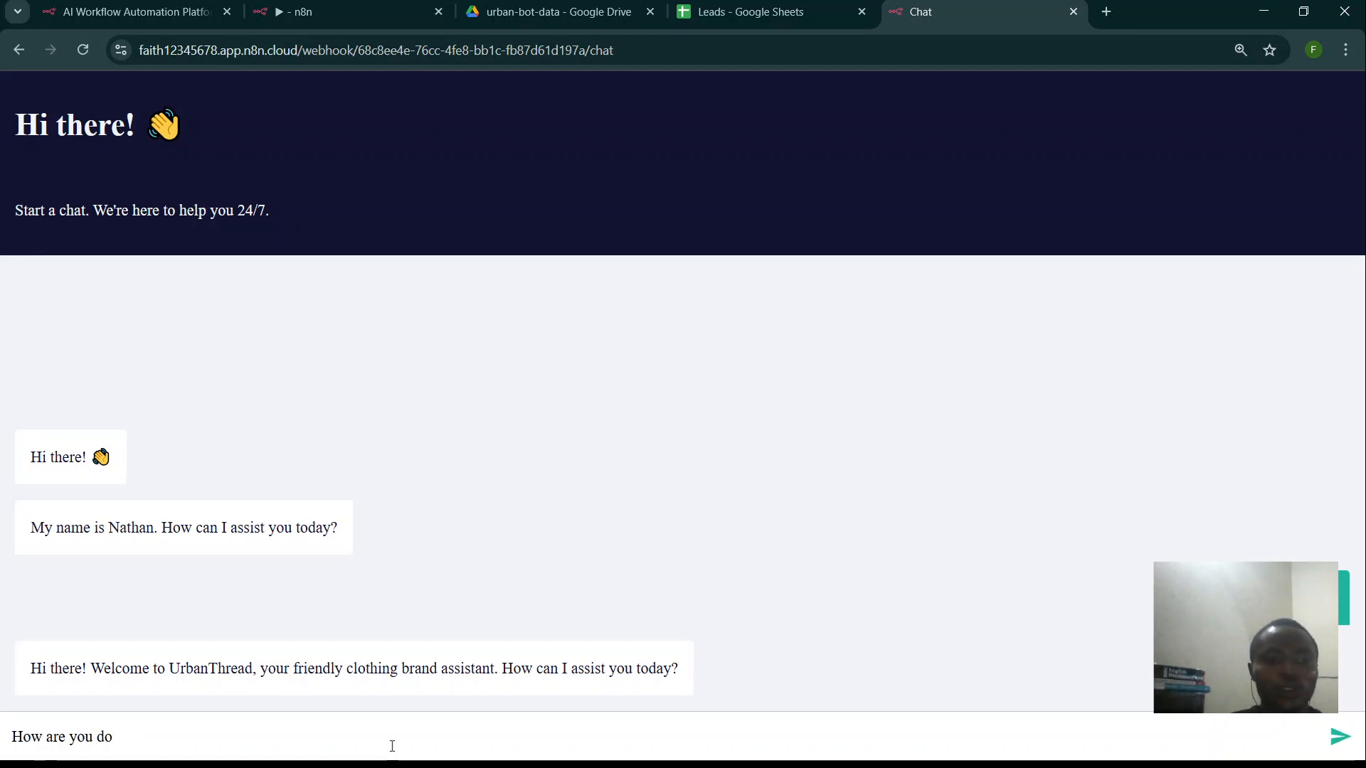
pyautogui.write('ing')
pyautogui.press('Return')
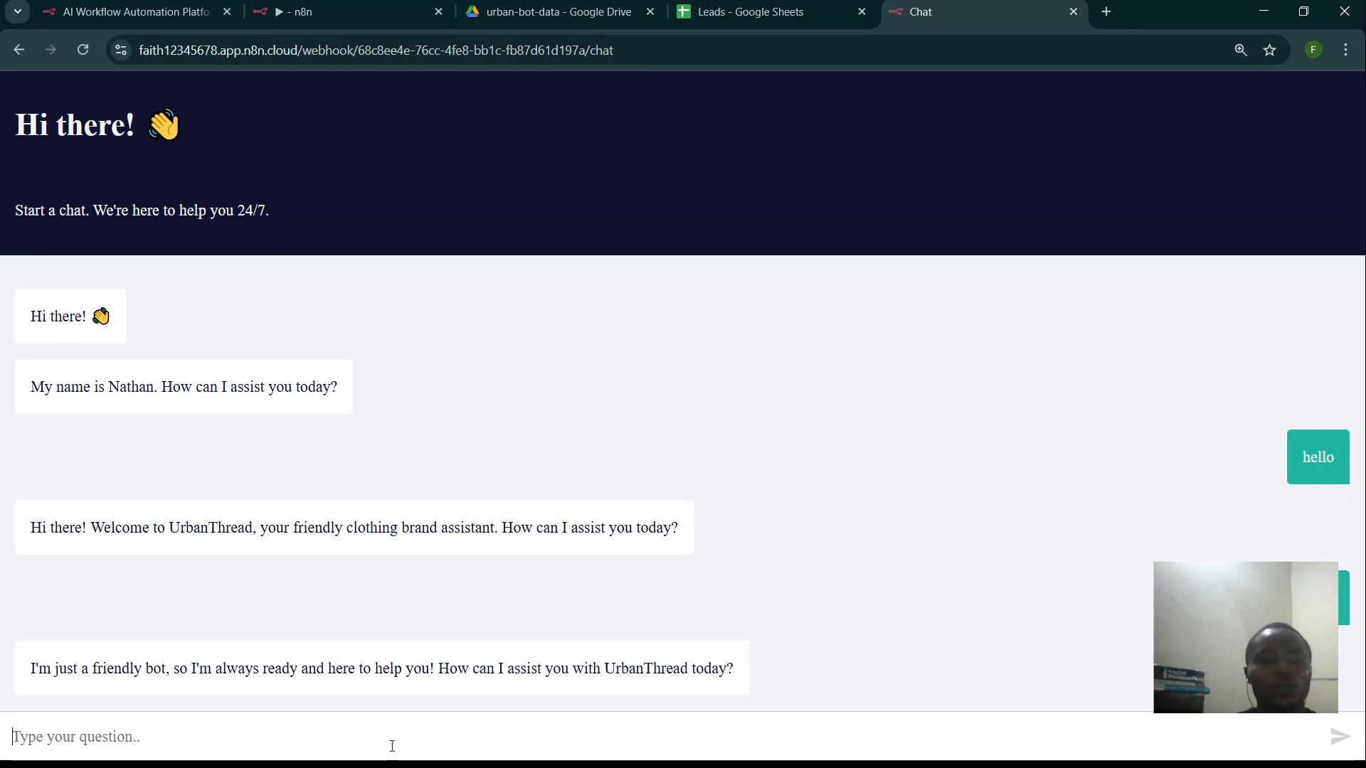
# - Ask 'what is your productline' and review the streetwear product list it returns
pyautogui.write('wher')
pyautogui.press('BackSpace')
pyautogui.press('BackSpace')
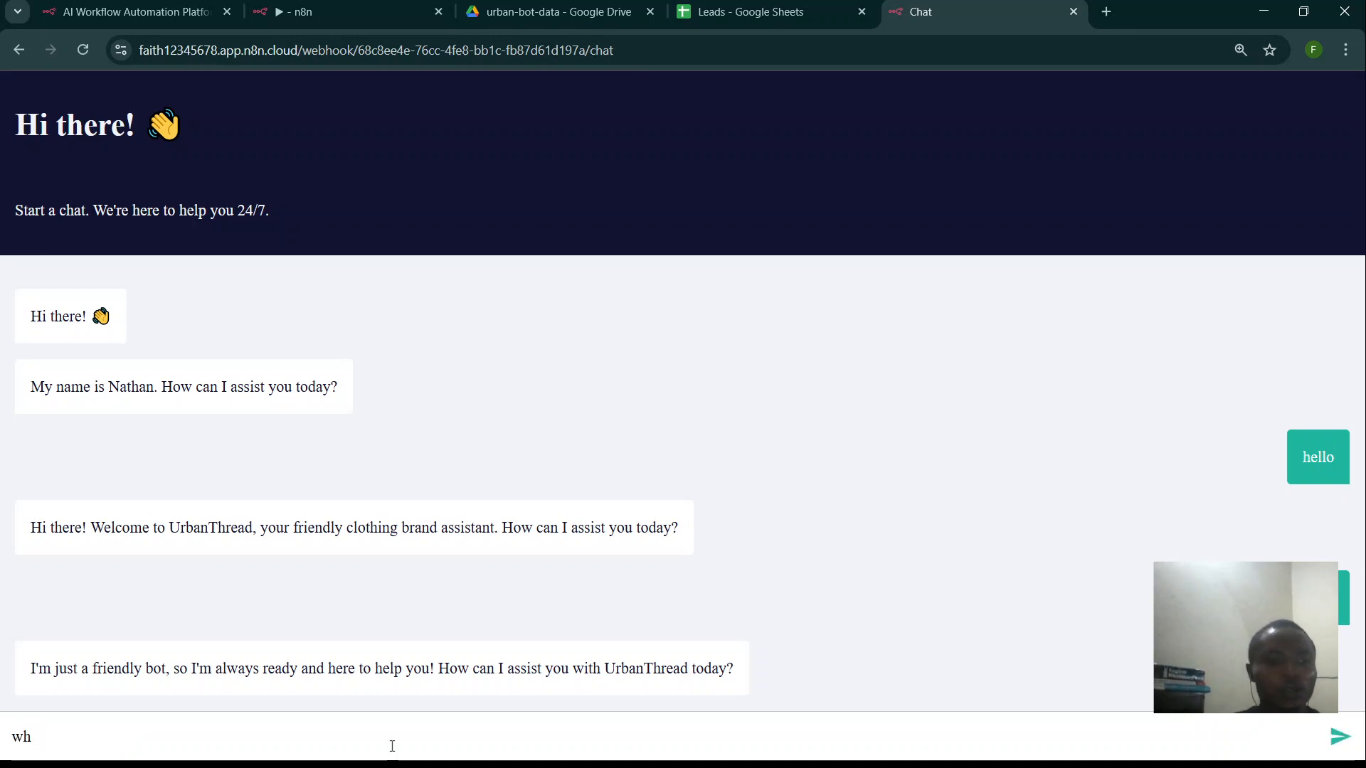
pyautogui.write('at is y')
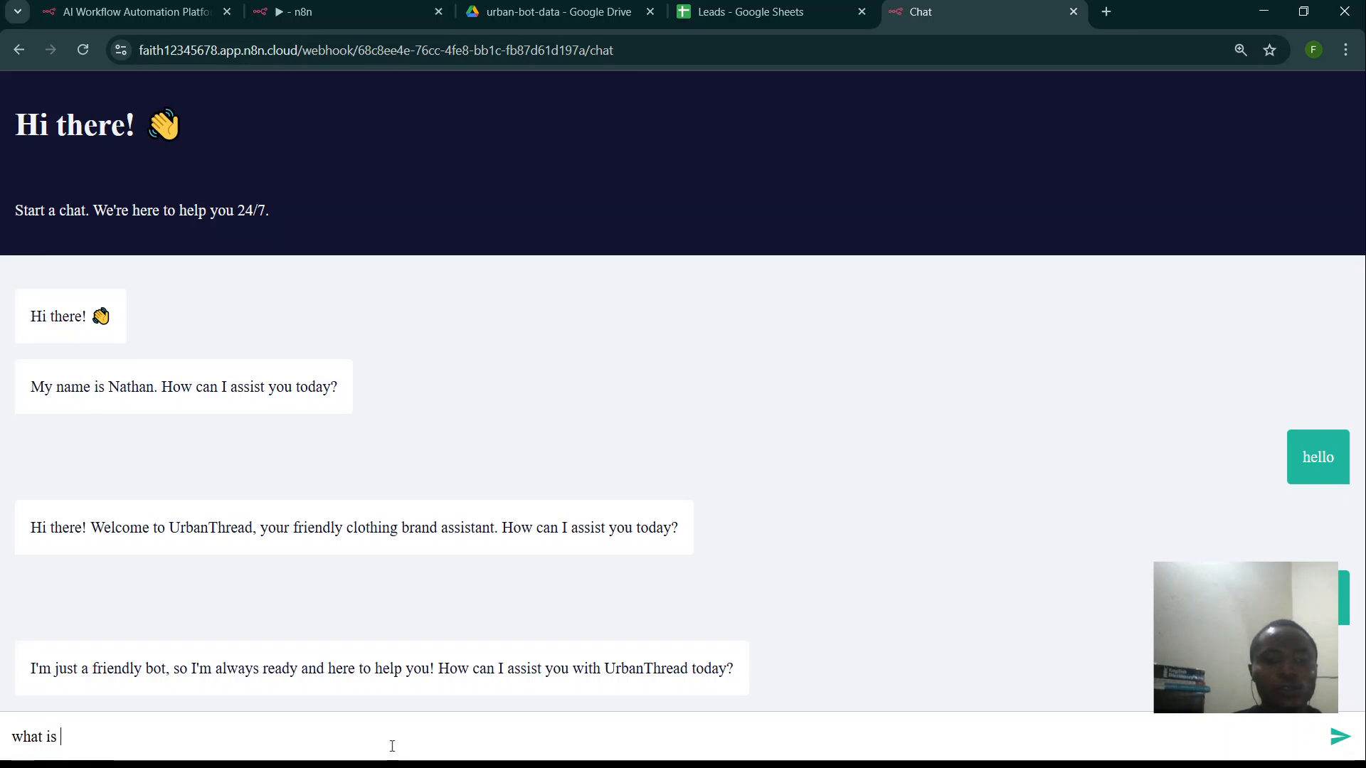
pyautogui.write('our productline')
pyautogui.press('Return')
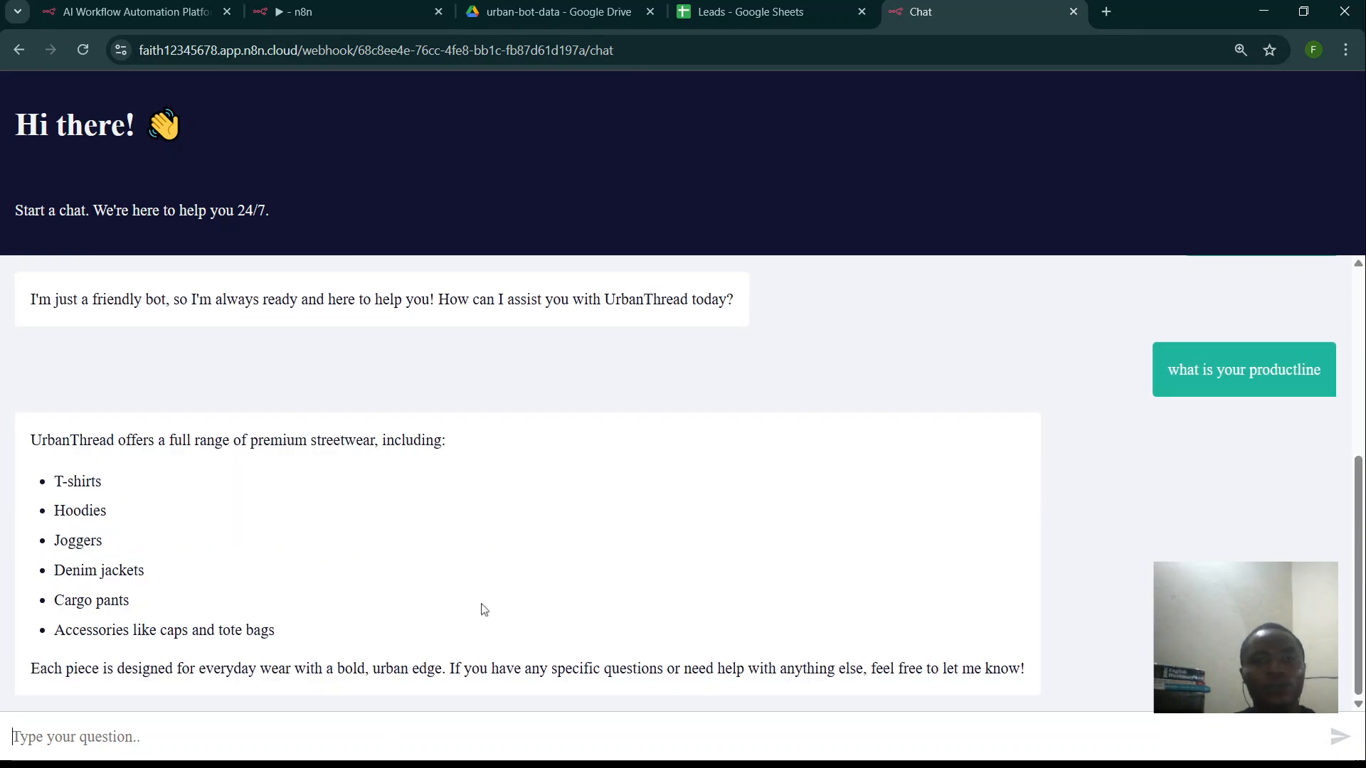
pyautogui.scroll(3, 318, 509)
pyautogui.scroll(-3, 318, 509)
pyautogui.scroll(5, 317, 508)
pyautogui.scroll(-5, 316, 509)
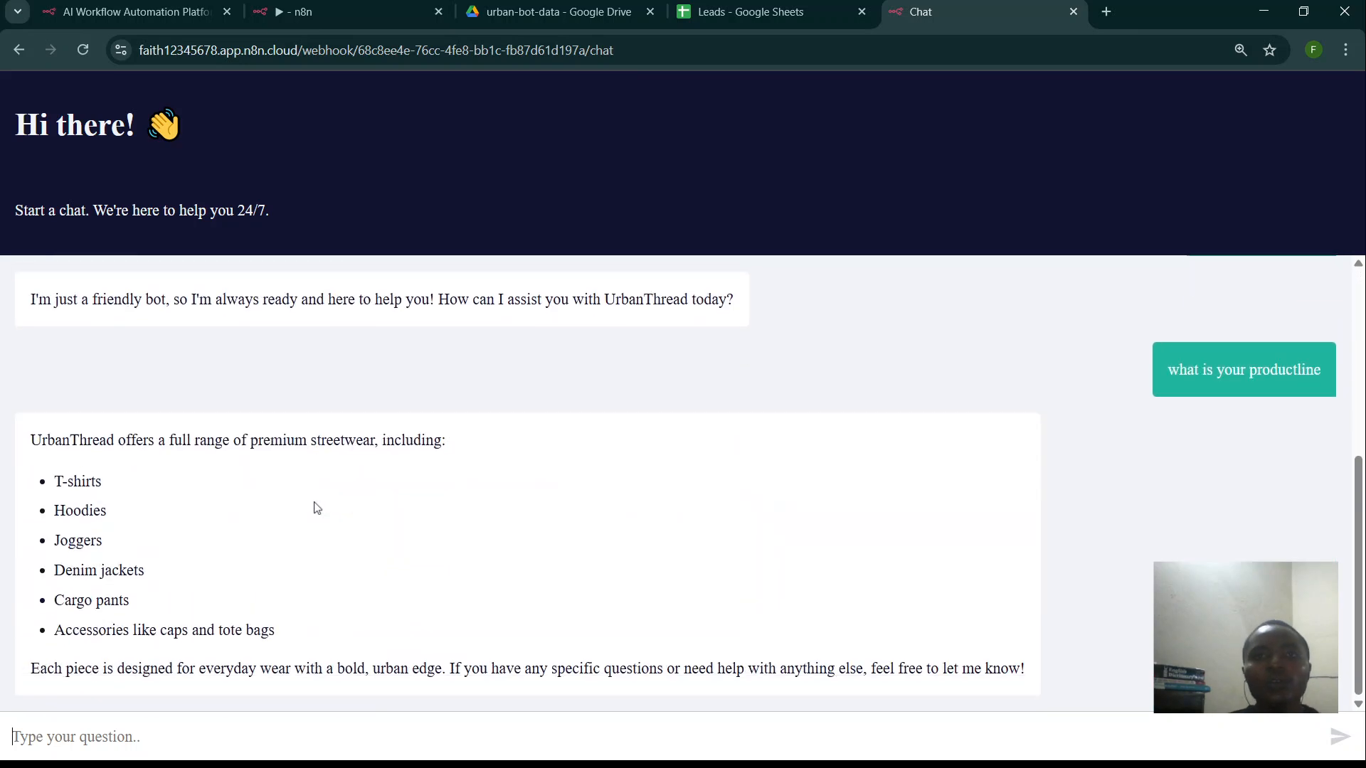
# - Close the hosted chat tab and return to the Urban Chat workflow
pyautogui.click(1073, 12)
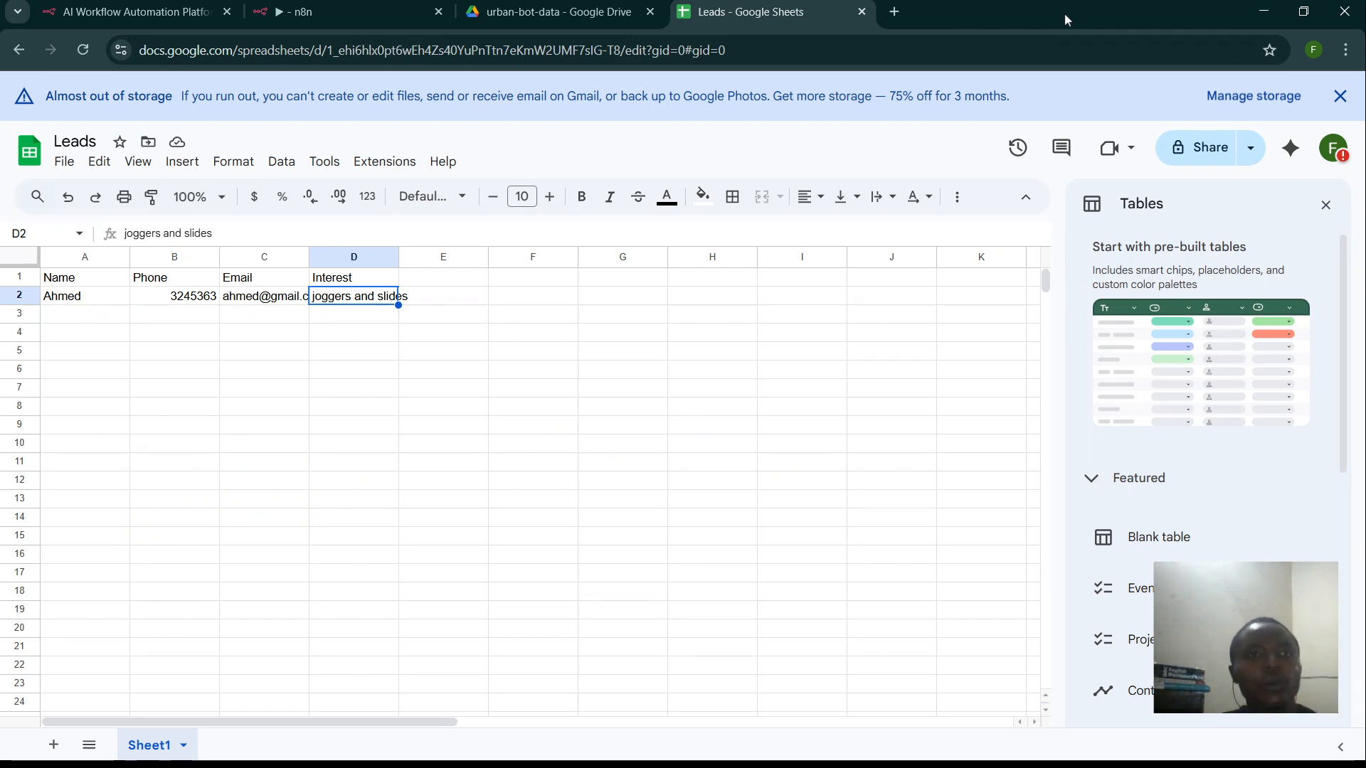
pyautogui.click(349, 12)
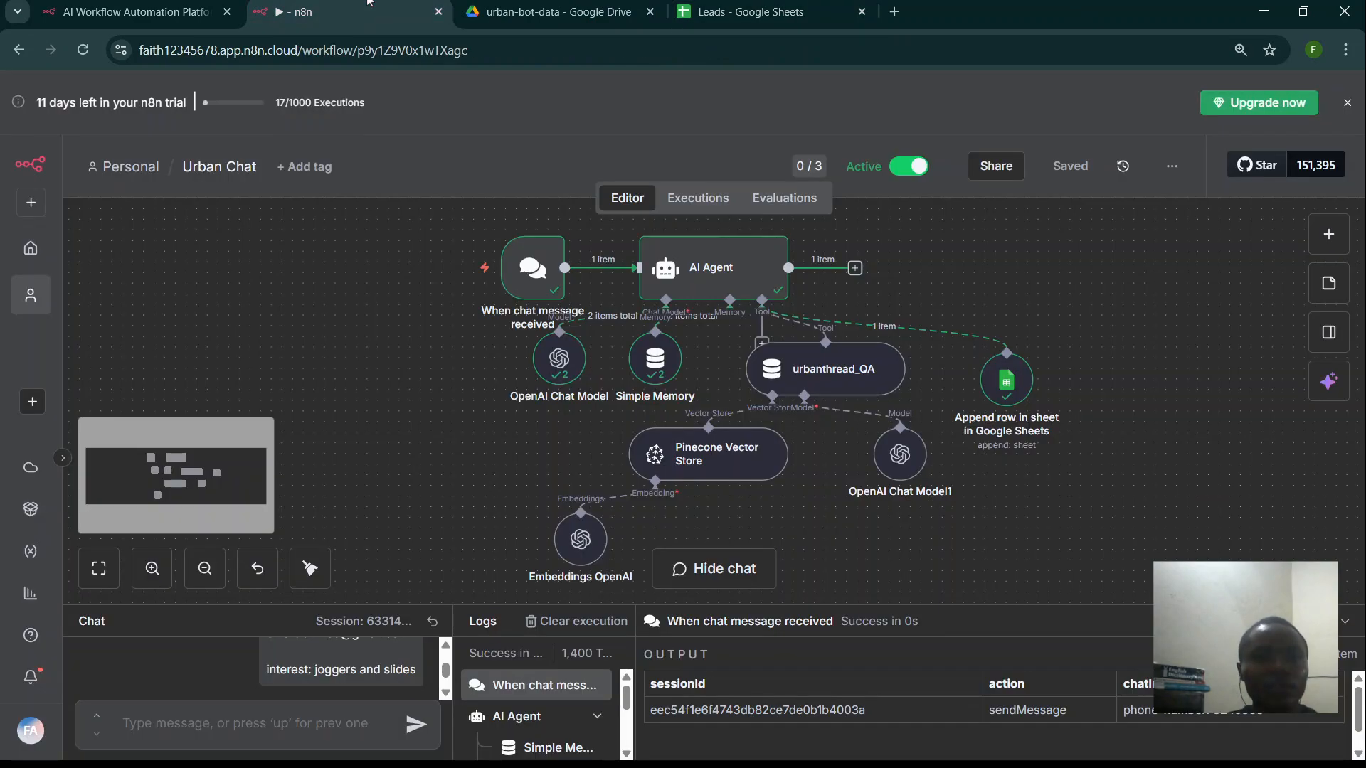
# - Change the 'When chat message received' trigger's Mode to Embedded Chat
pyautogui.doubleClick(527, 267)
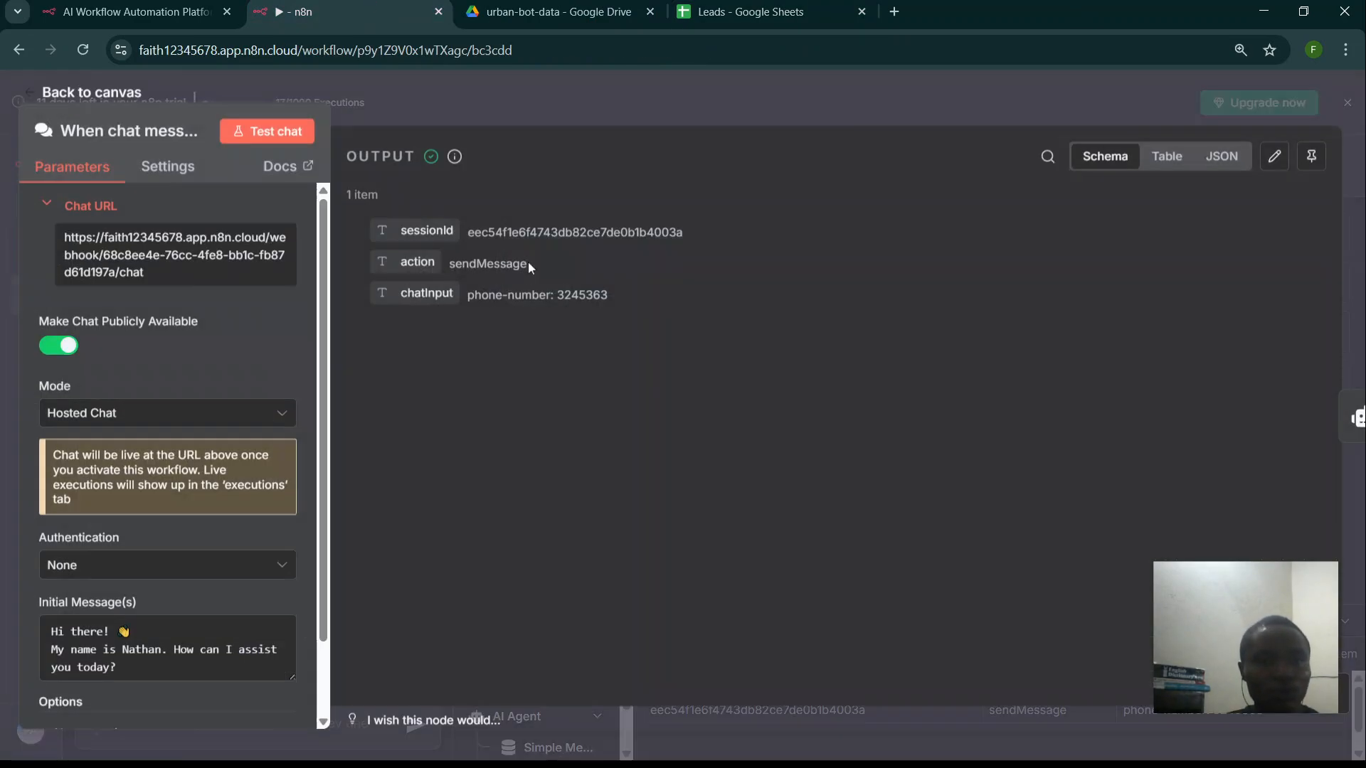
pyautogui.click(213, 414)
pyautogui.click(145, 523)
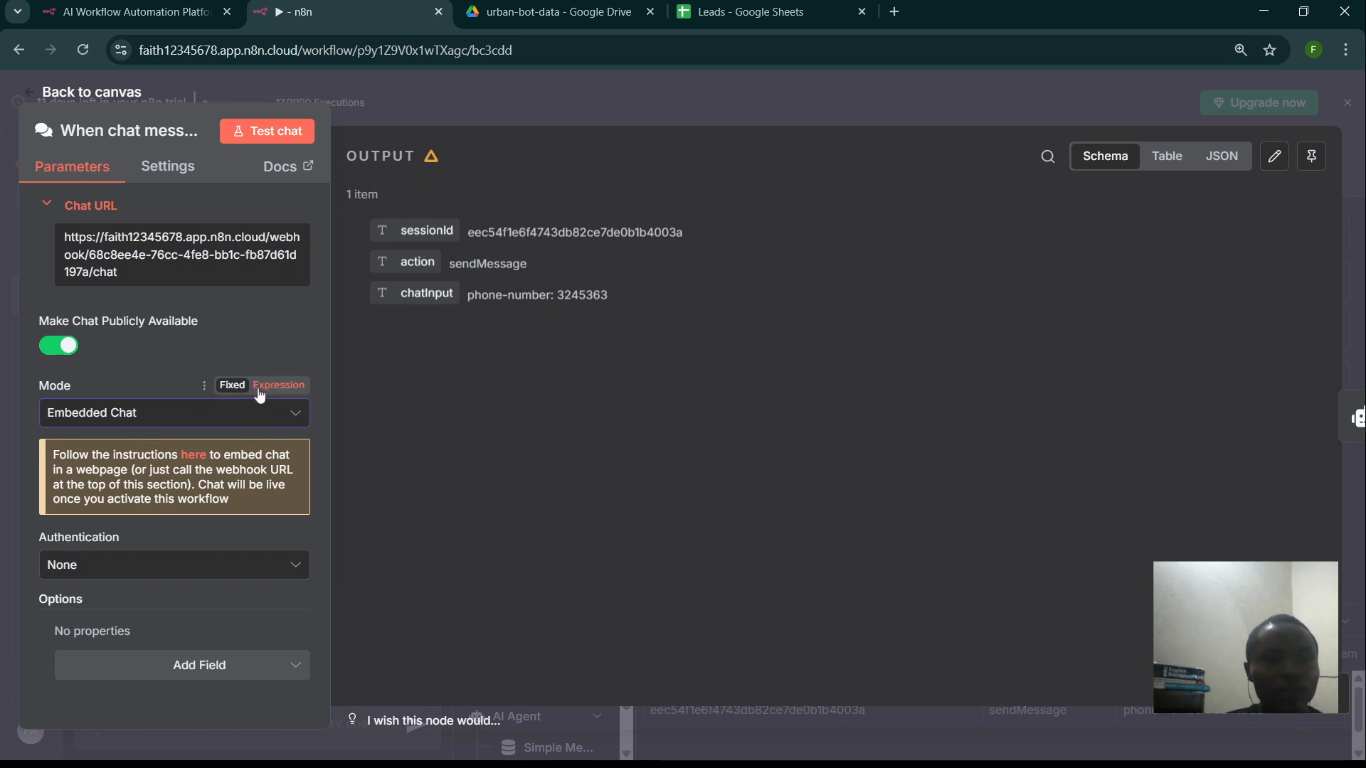
pyautogui.click(192, 455)
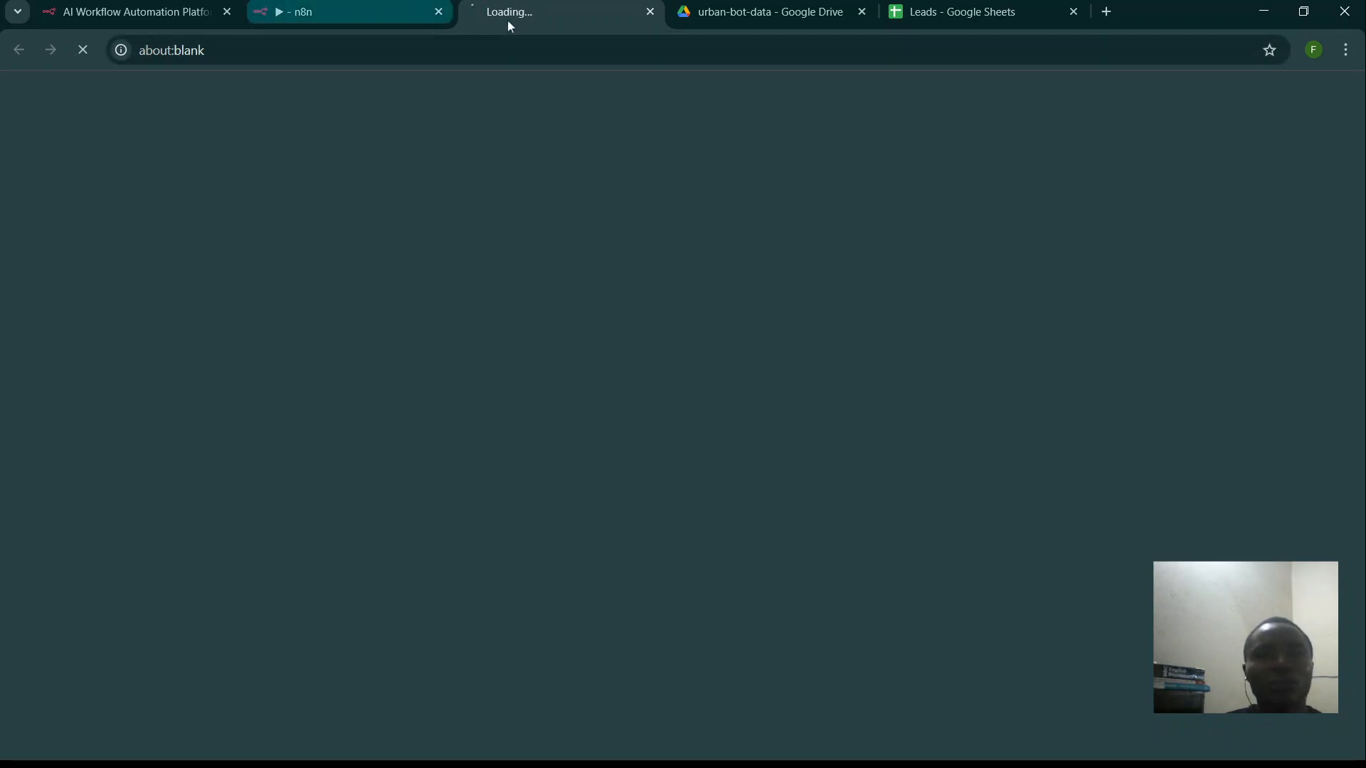
pyautogui.click(360, 2)
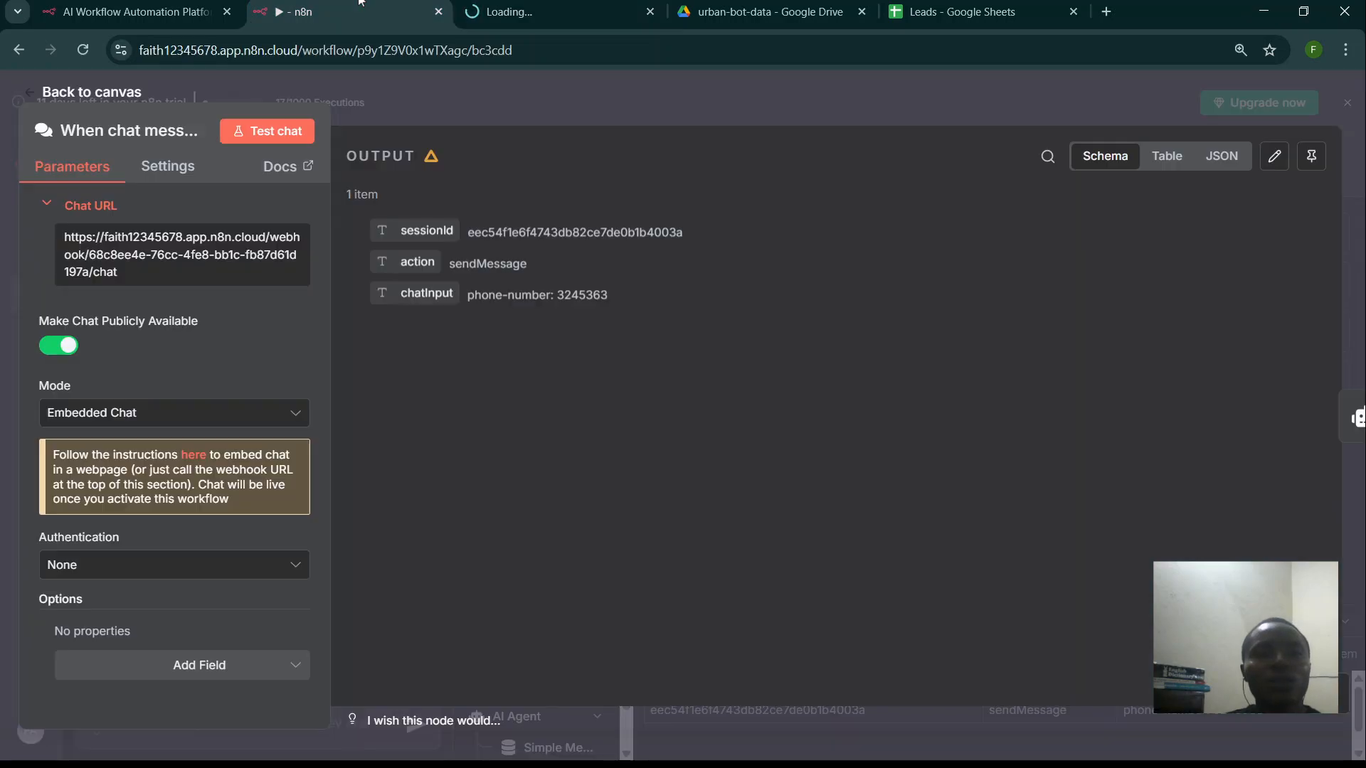
pyautogui.click(463, 4)
pyautogui.click(375, 3)
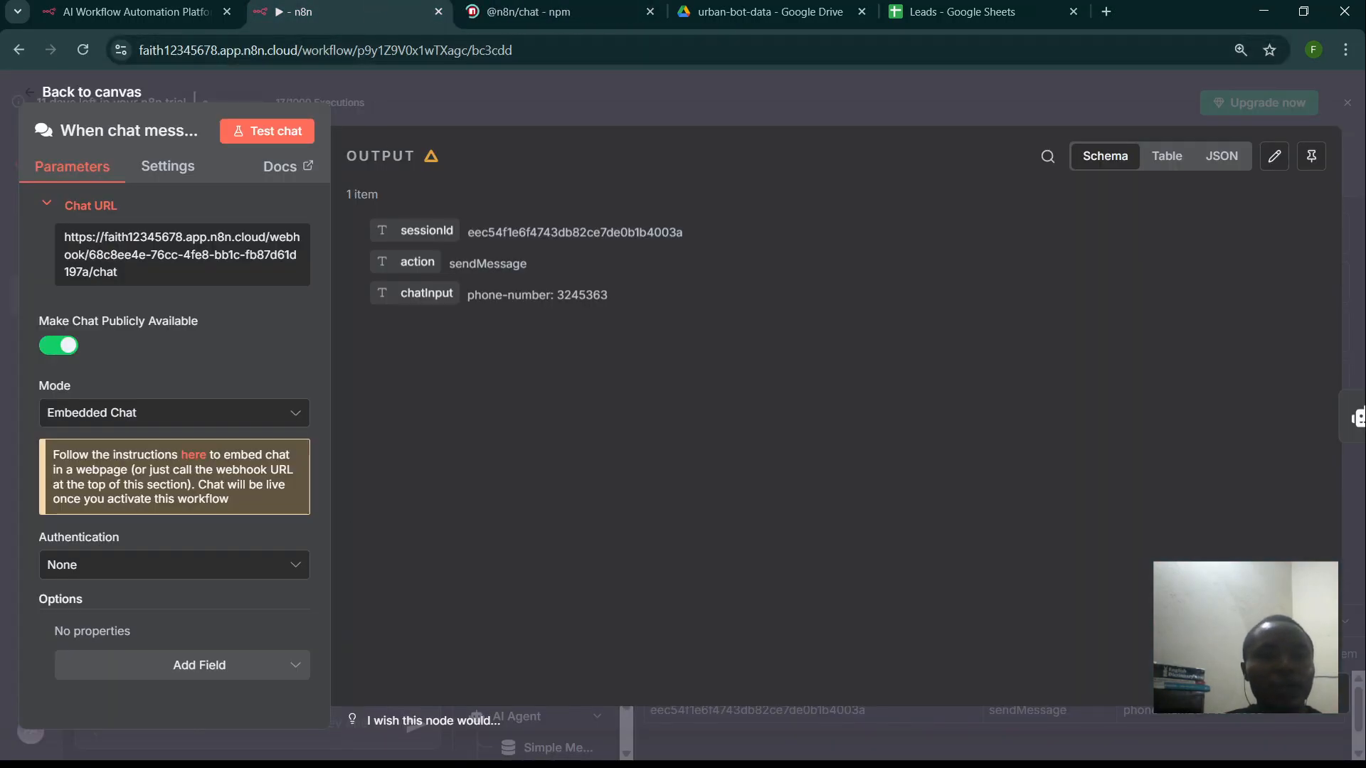
pyautogui.click(513, 766)
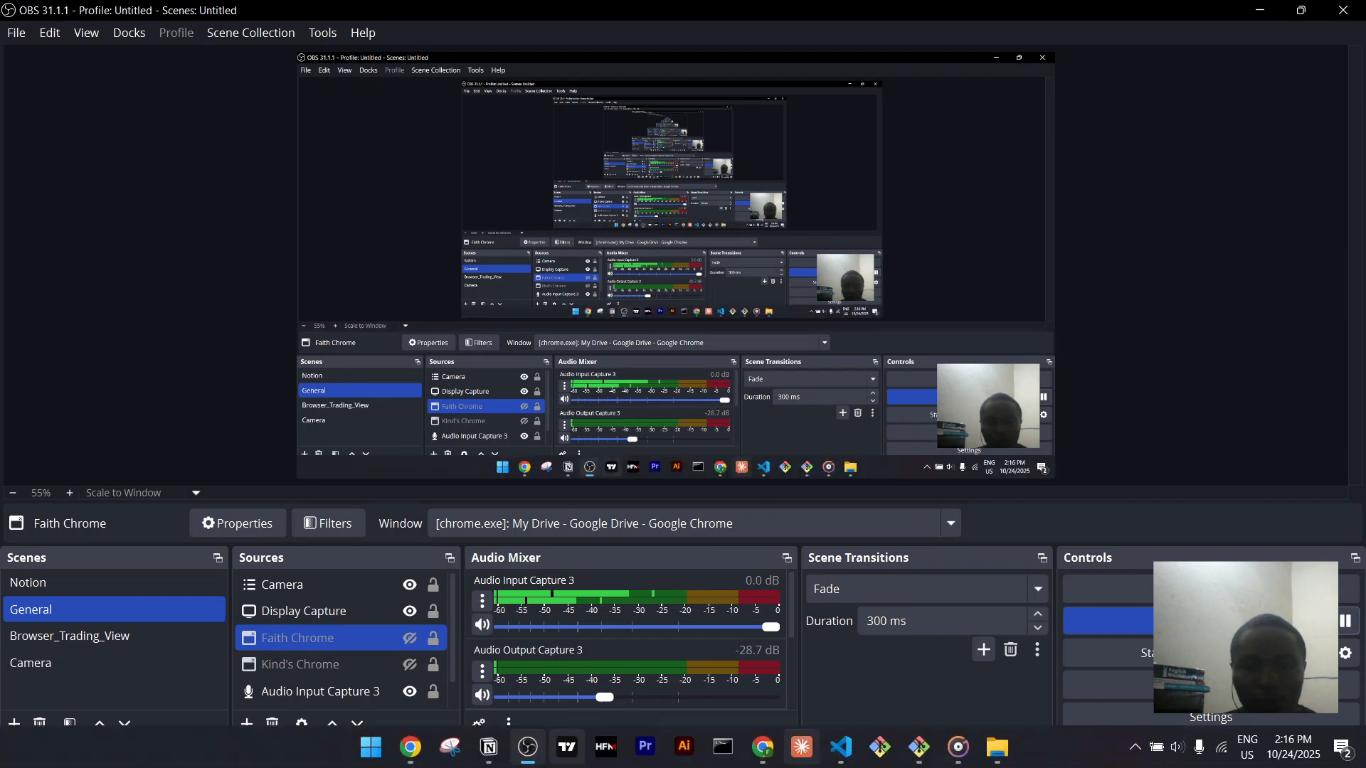
# - Bring up UrbanThread's index.html and scroll through its styles and createChat webhook script
pyautogui.click(842, 753)
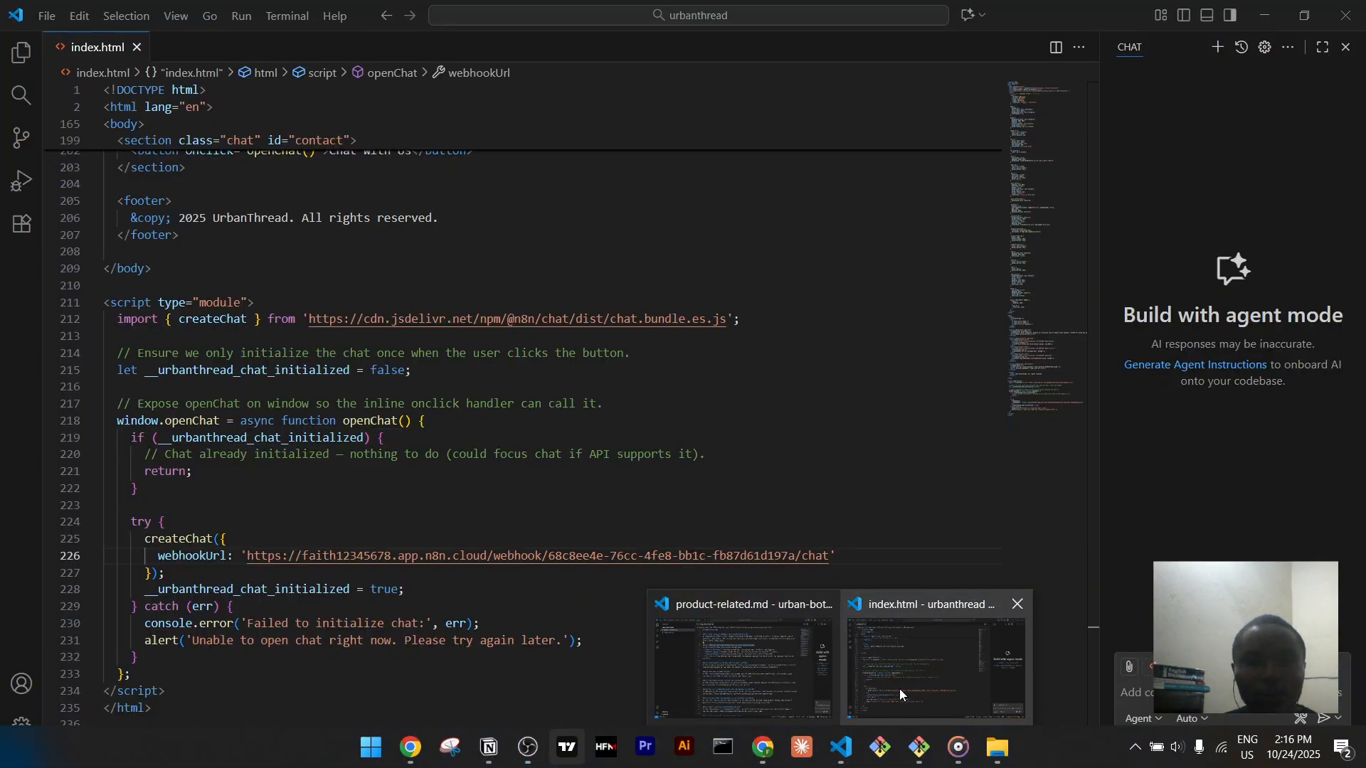
pyautogui.click(900, 693)
pyautogui.scroll(10, 768, 360)
pyautogui.scroll(20, 768, 359)
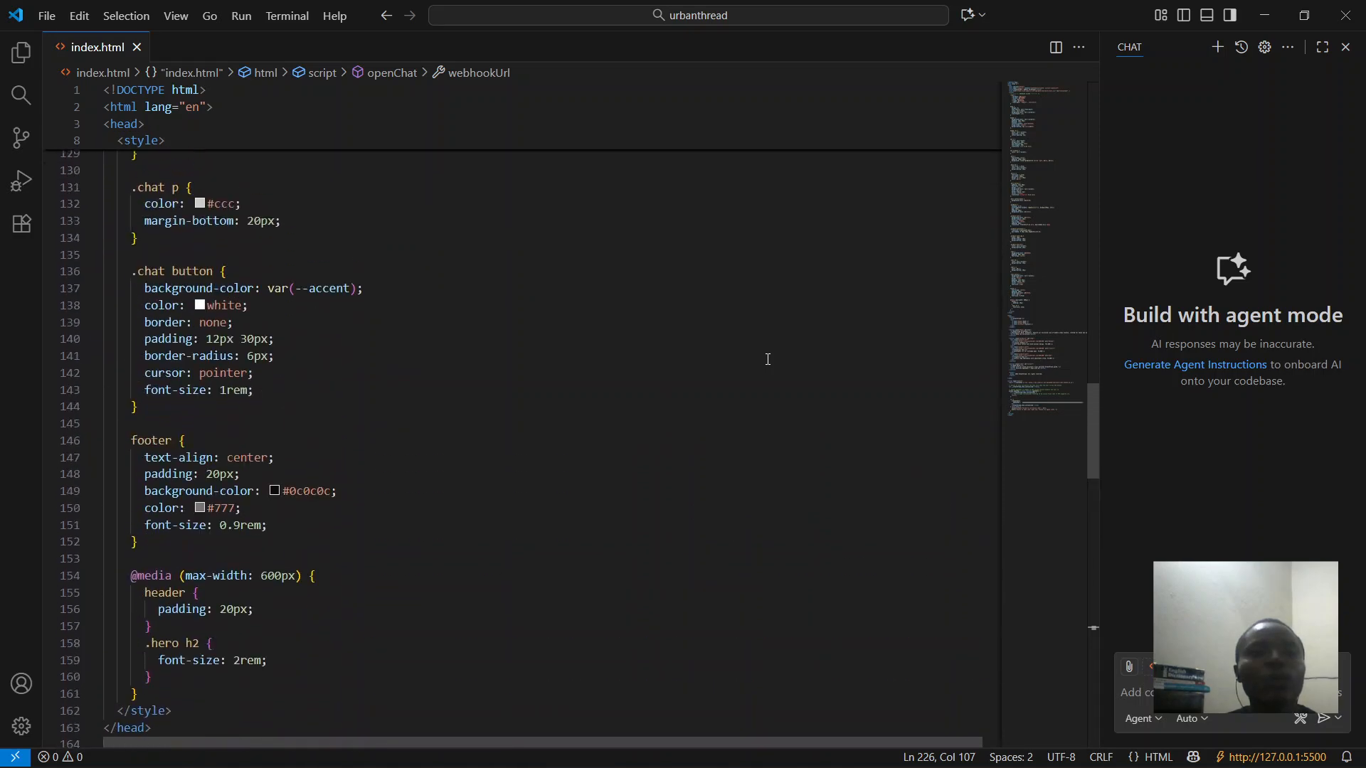
pyautogui.scroll(20, 768, 359)
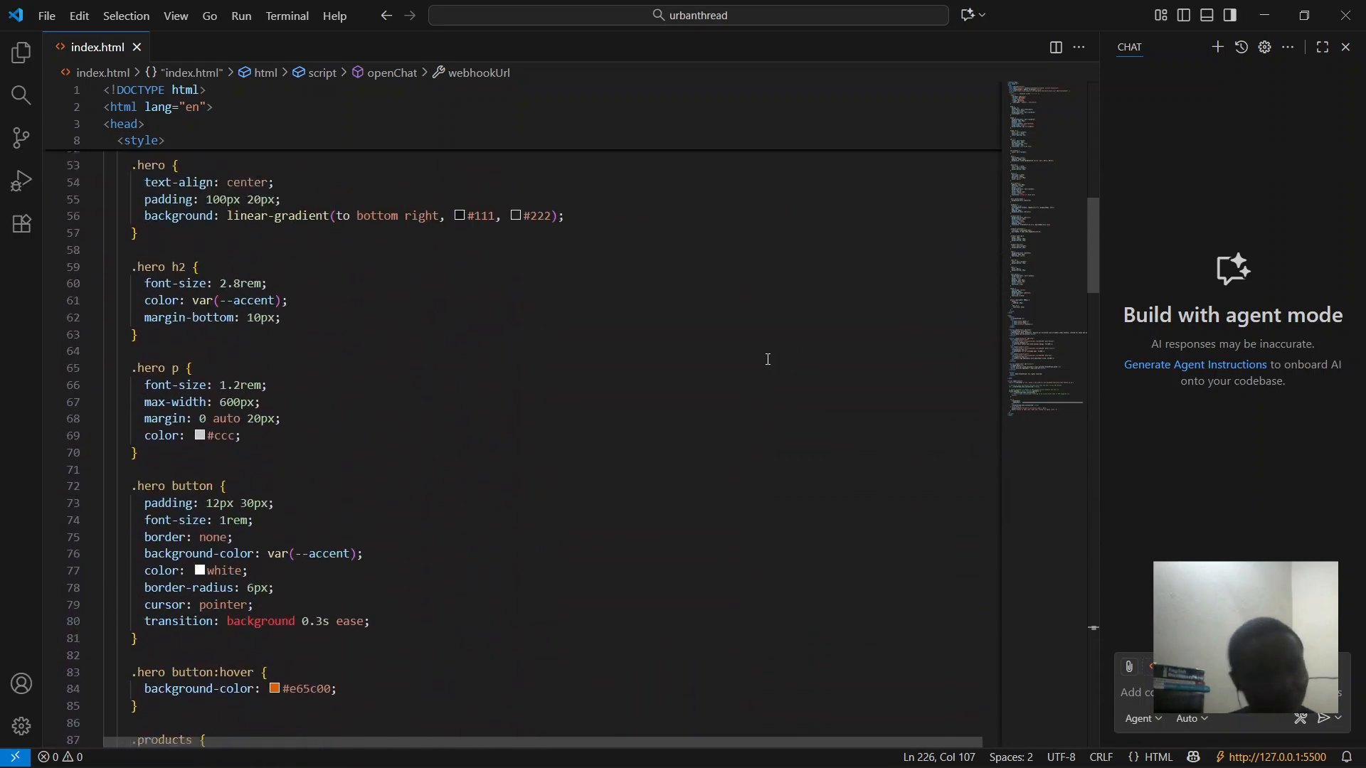
pyautogui.scroll(-20, 768, 359)
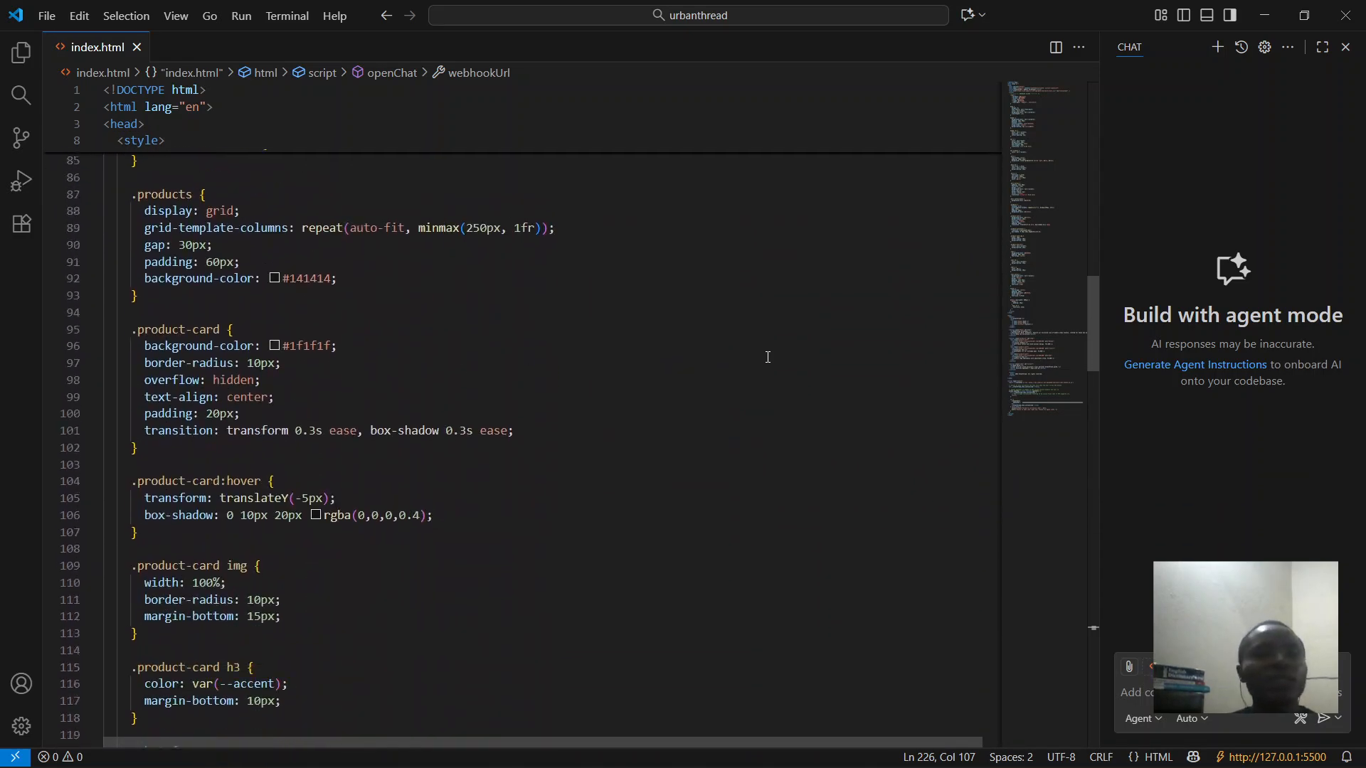
pyautogui.scroll(-6, 766, 190)
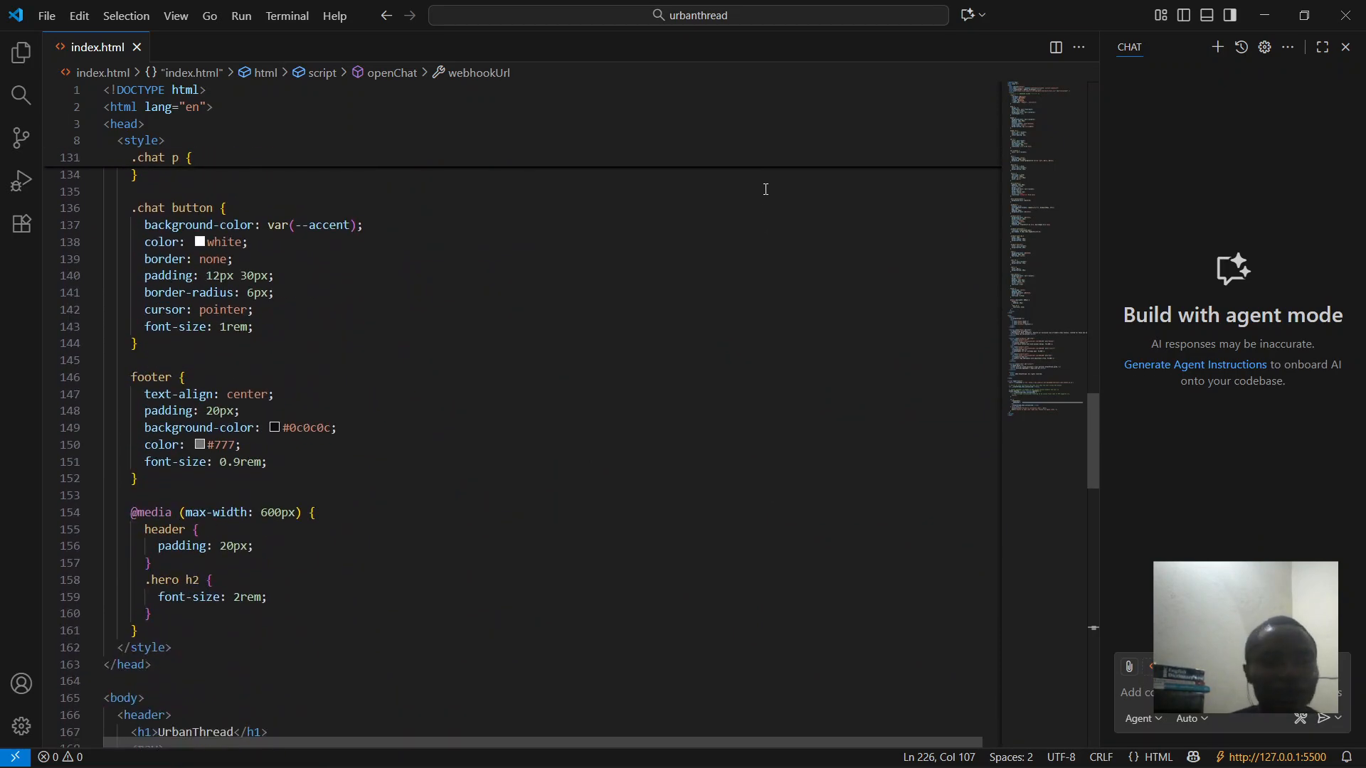
pyautogui.scroll(-20, 719, 597)
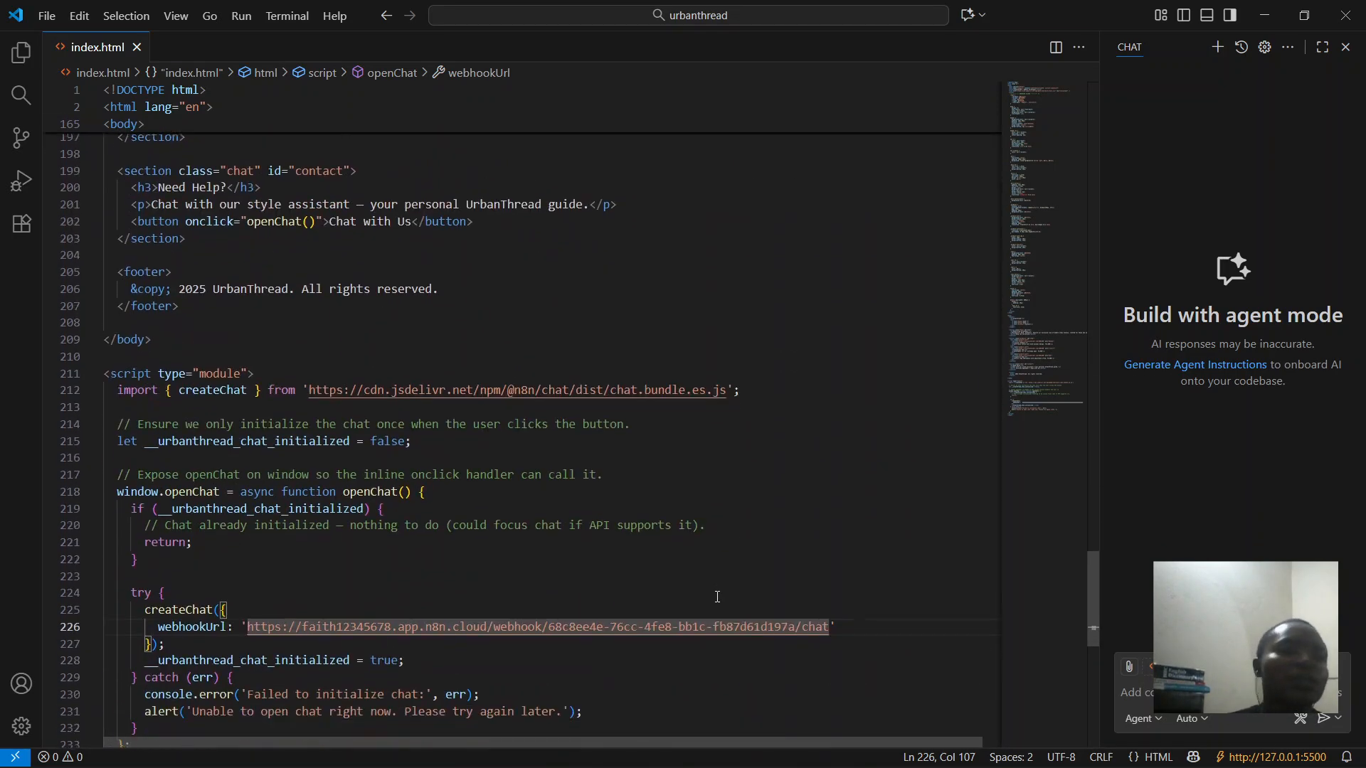
pyautogui.scroll(14, 897, 367)
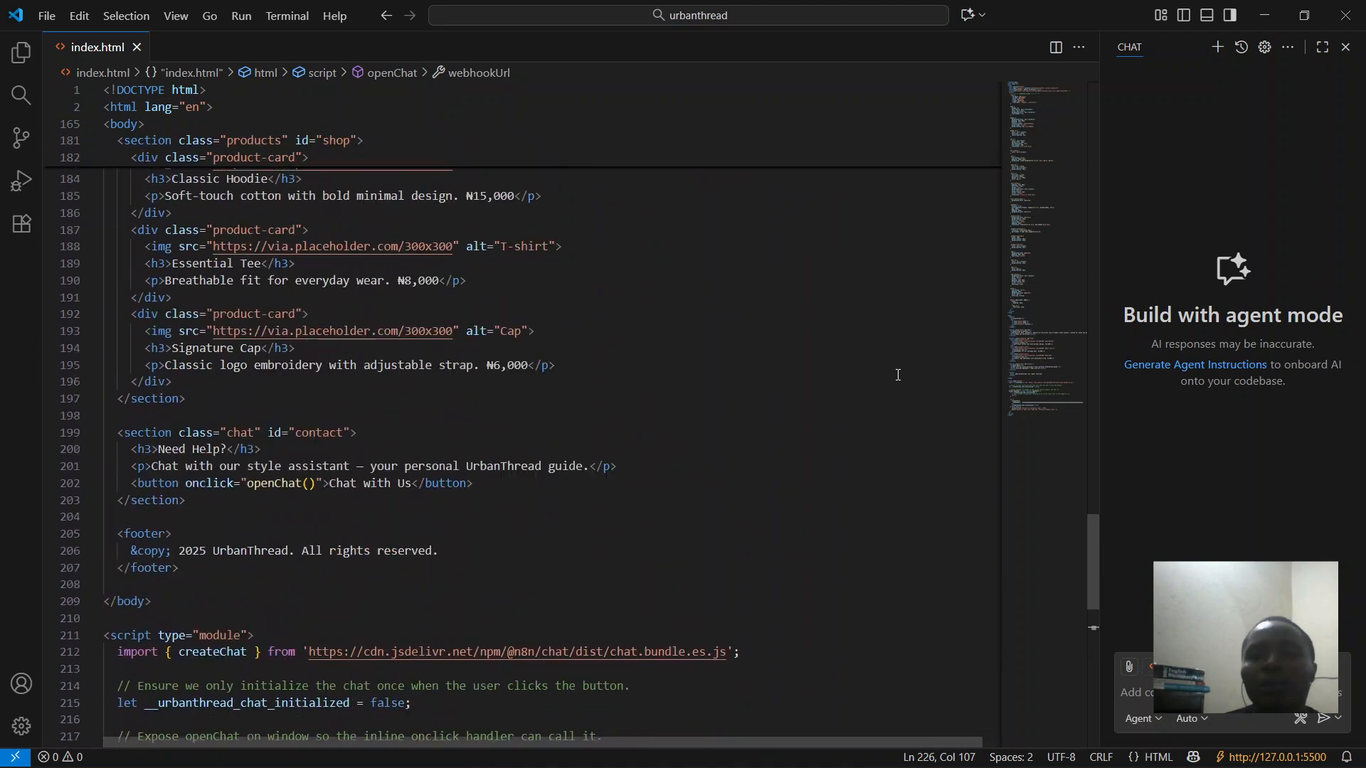
pyautogui.scroll(1, 897, 375)
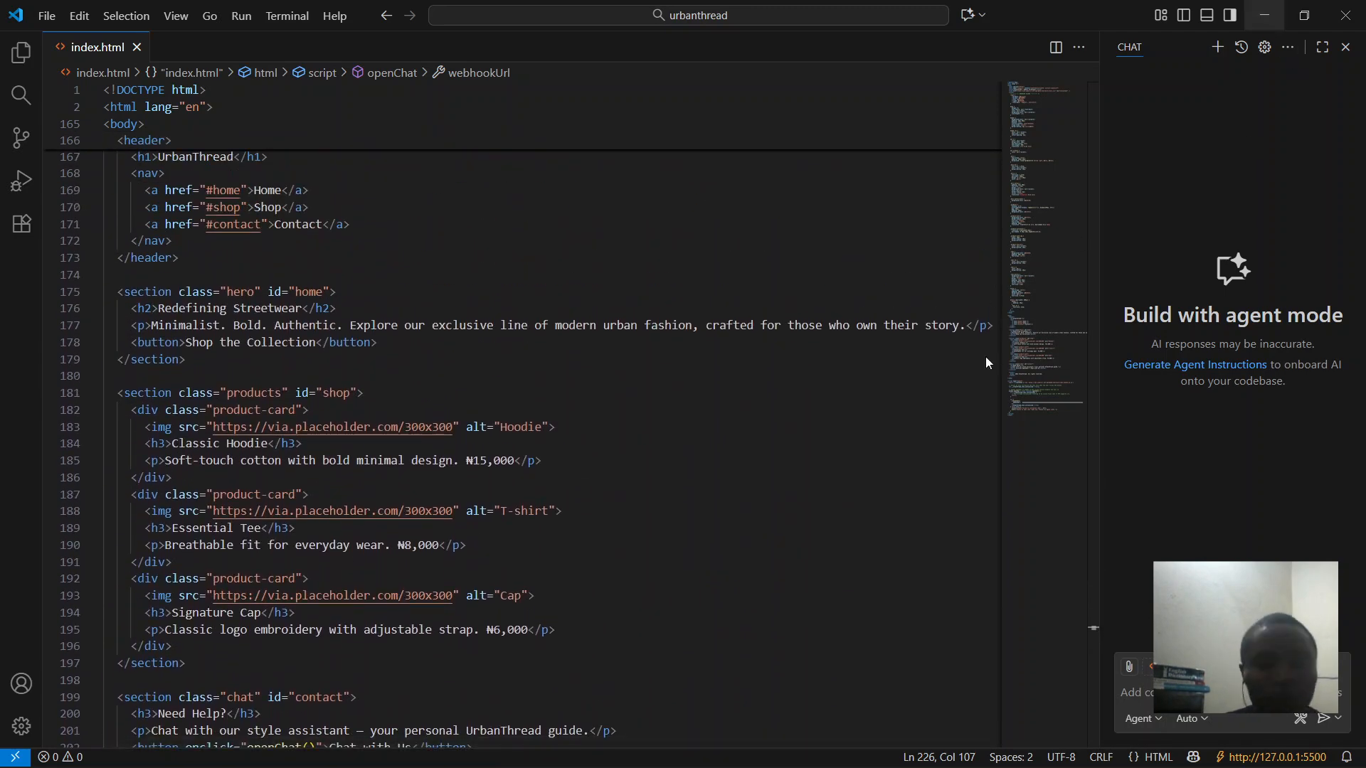
# - Switch to the UrbanThread page at 127.0.0.1:5500/index.html and close its open chat widget
pyautogui.click(411, 748)
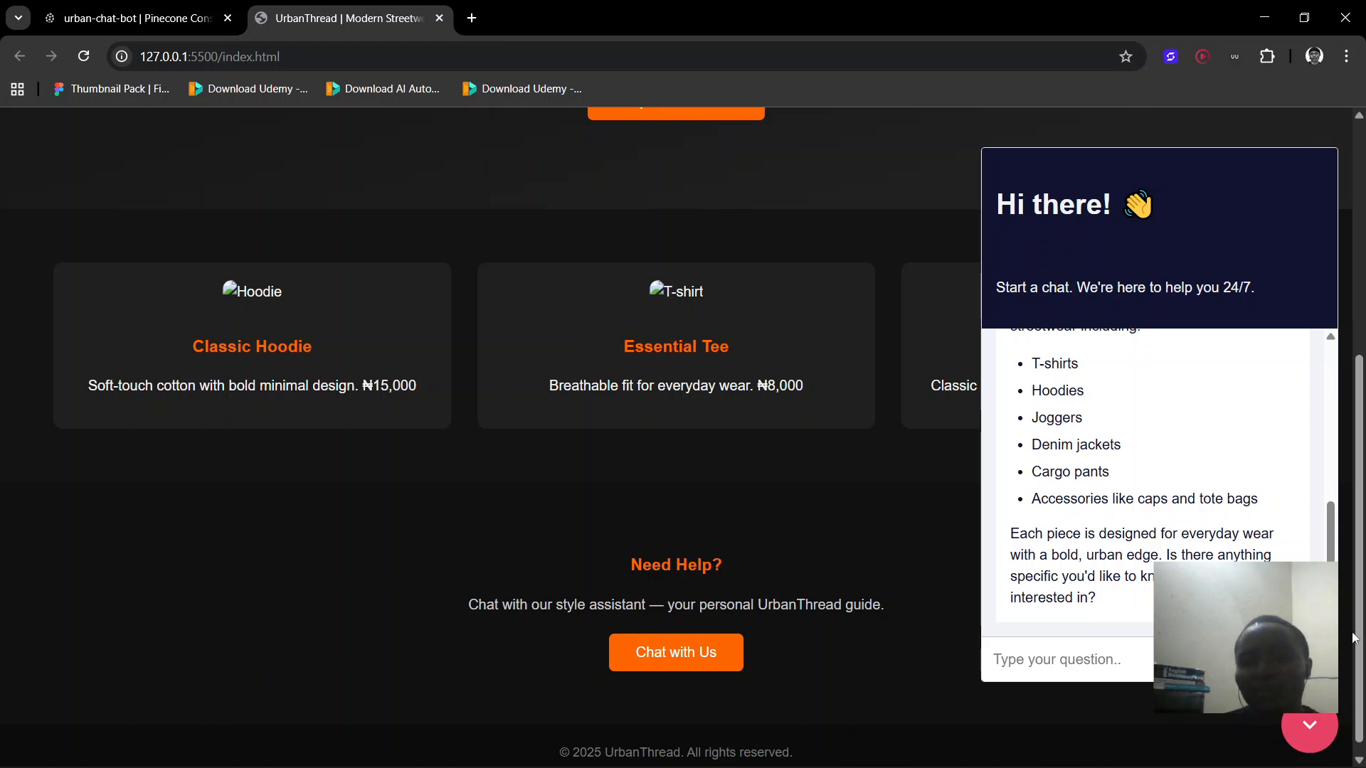
pyautogui.click(1308, 724)
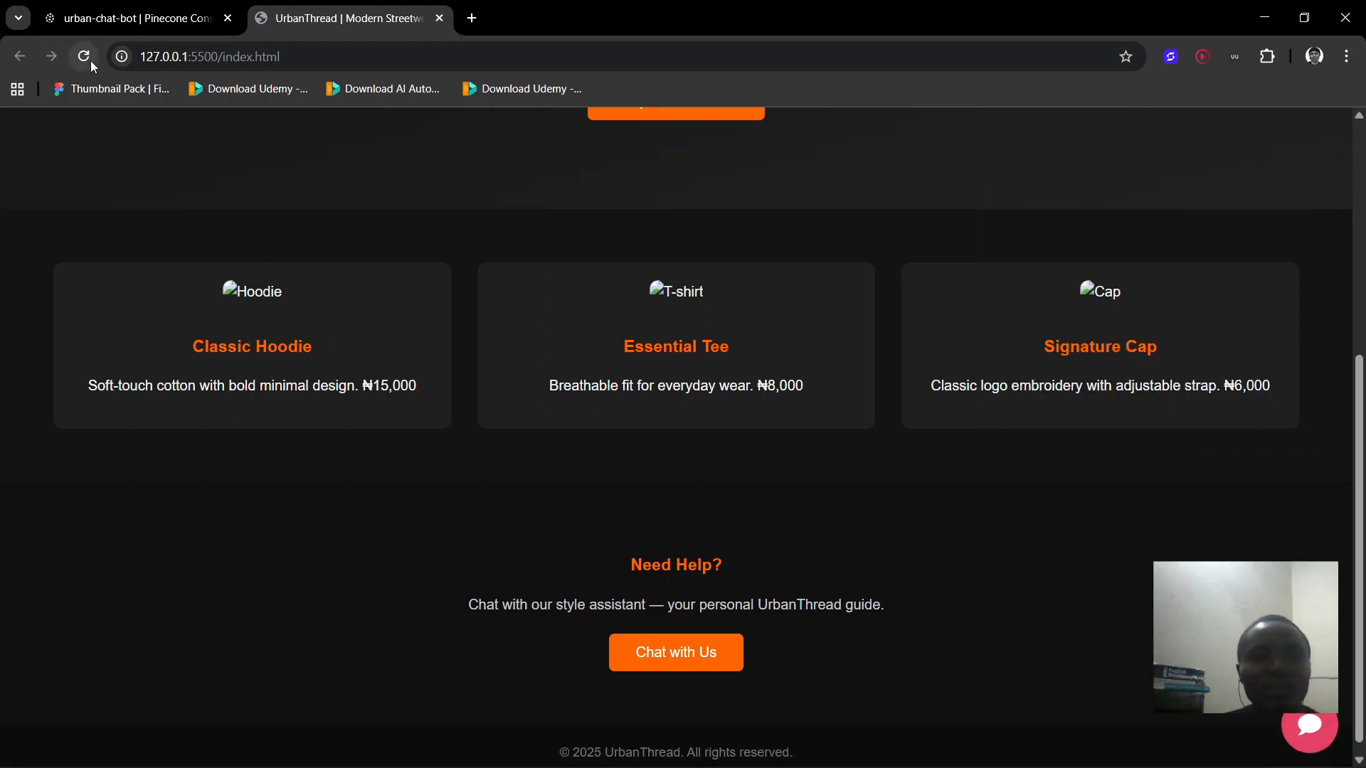
pyautogui.scroll(1, 837, 290)
pyautogui.scroll(5, 837, 295)
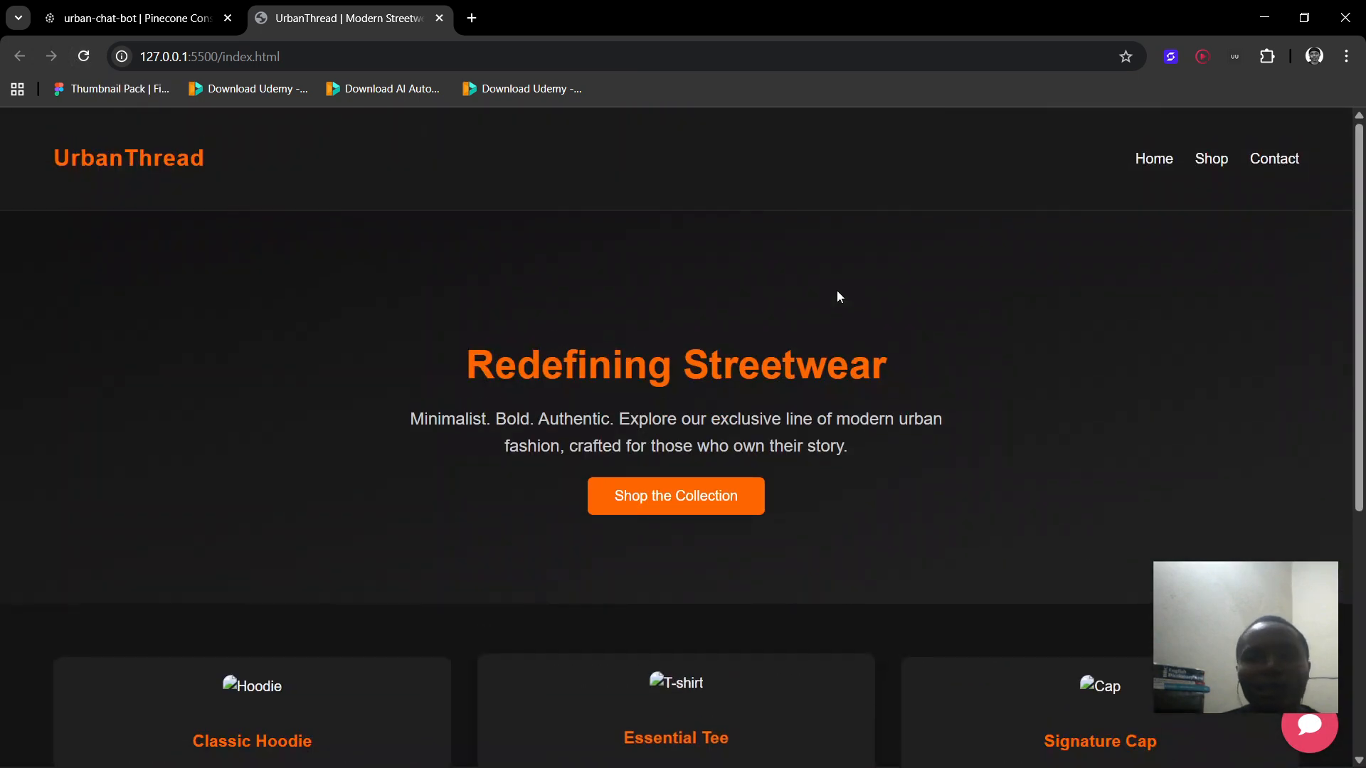
pyautogui.scroll(-6, 837, 293)
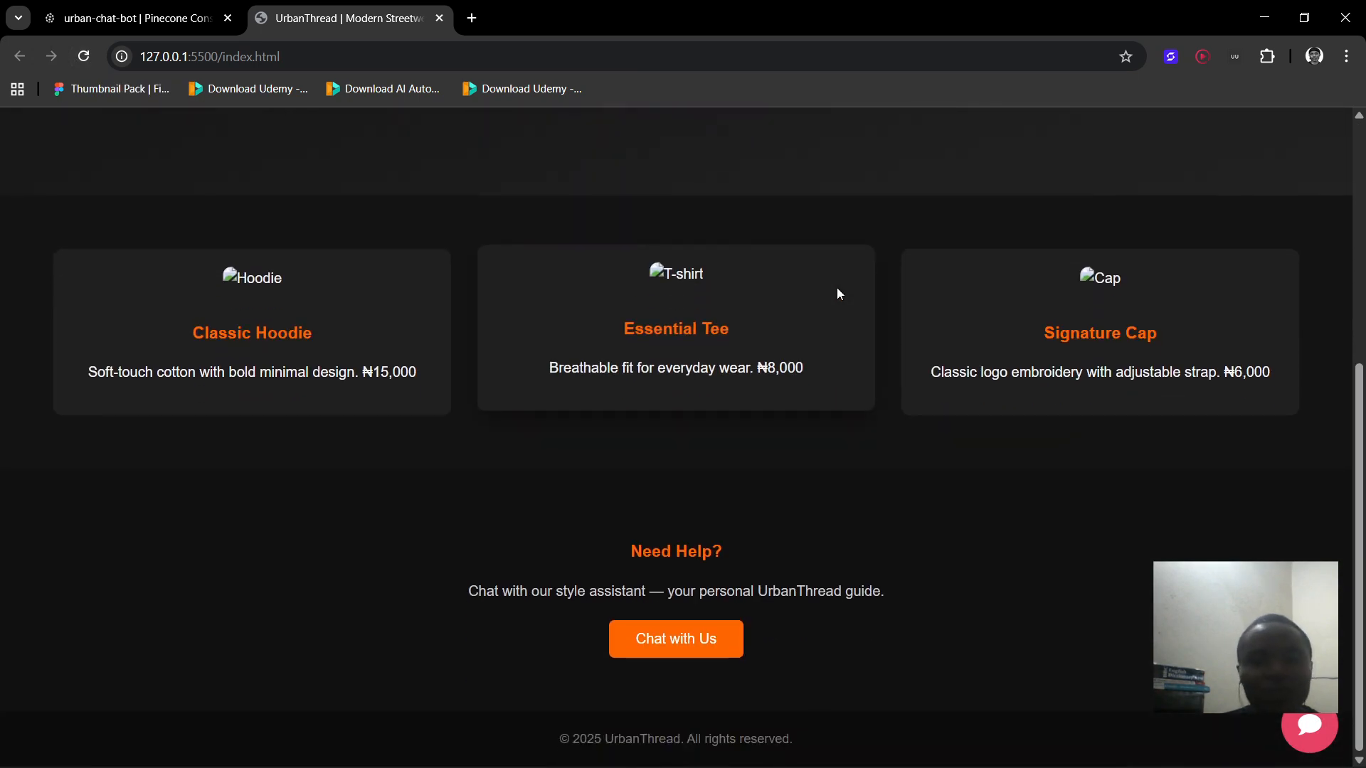
pyautogui.scroll(1, 837, 293)
pyautogui.scroll(1, 837, 289)
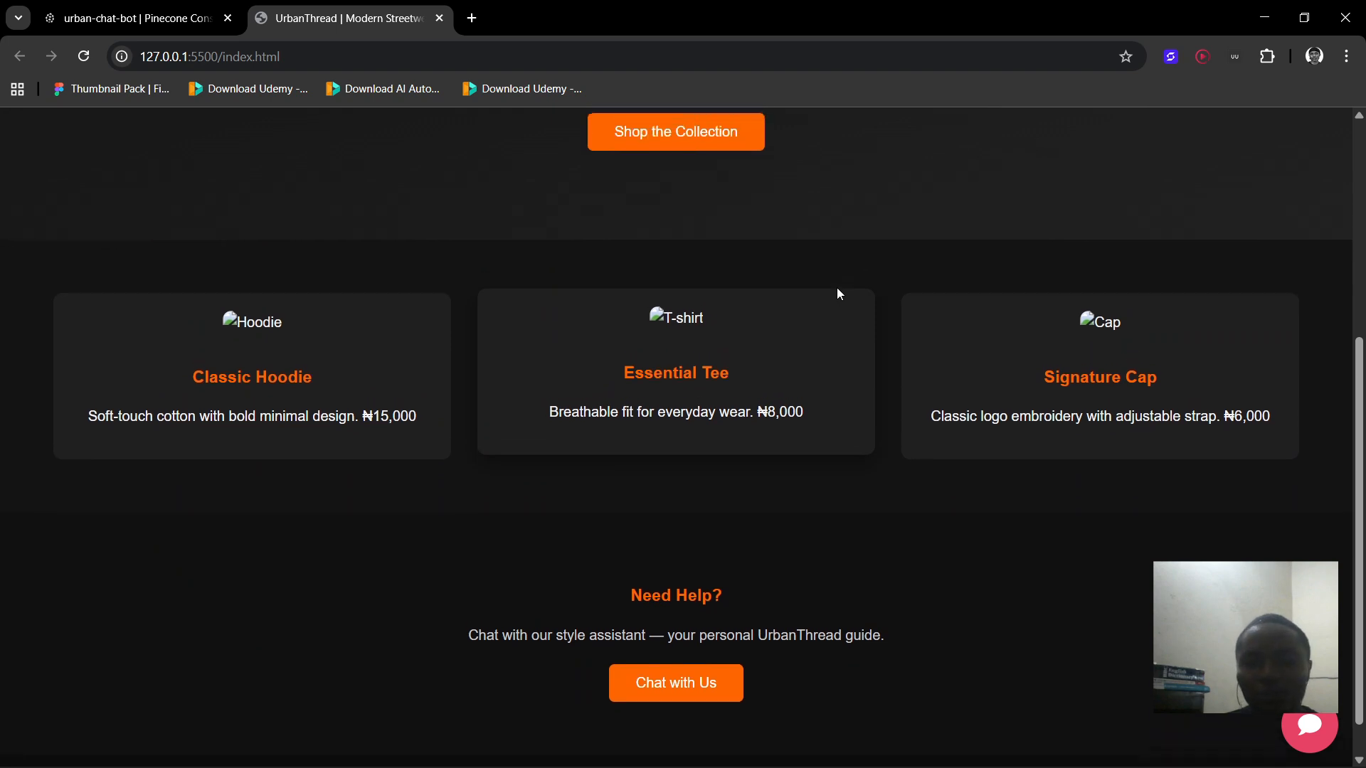
pyautogui.scroll(-1, 837, 288)
pyautogui.scroll(1, 837, 289)
pyautogui.scroll(5, 837, 293)
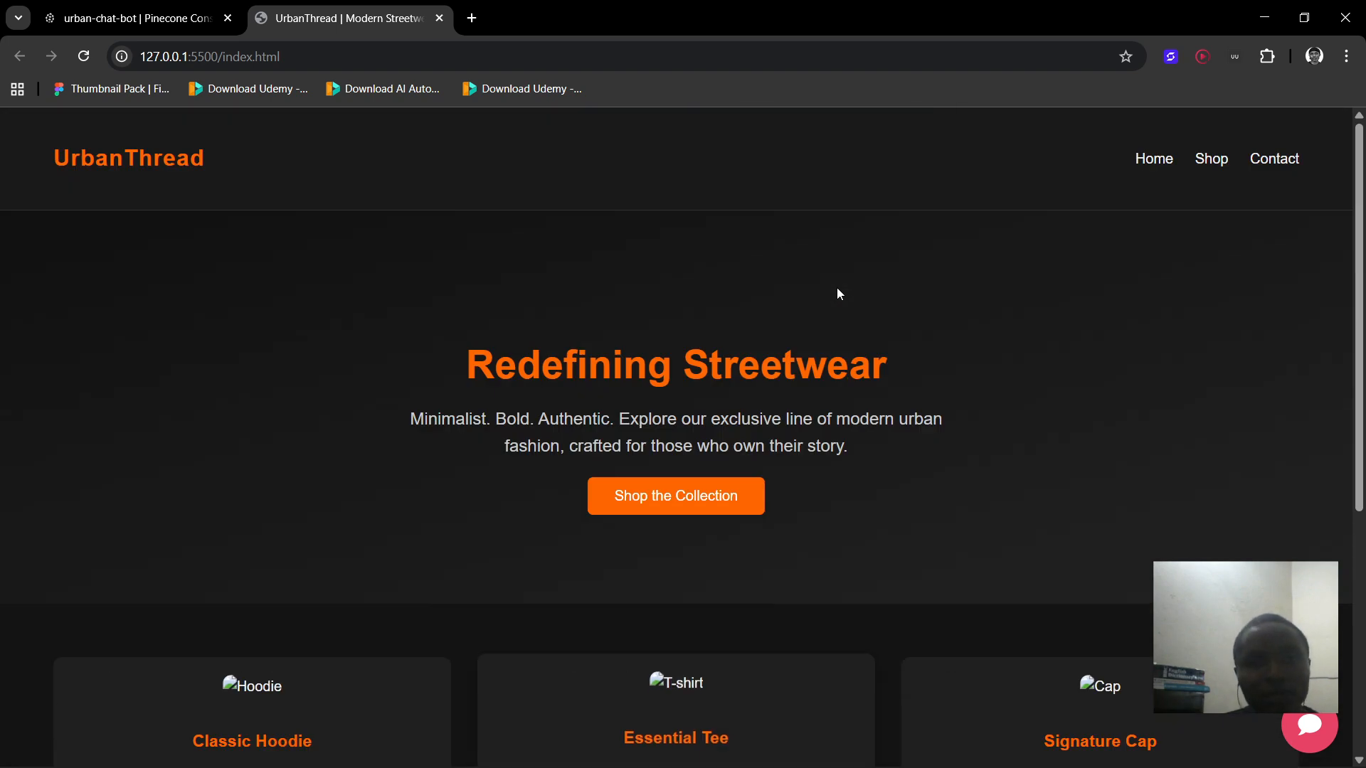
pyautogui.moveTo(840, 747)
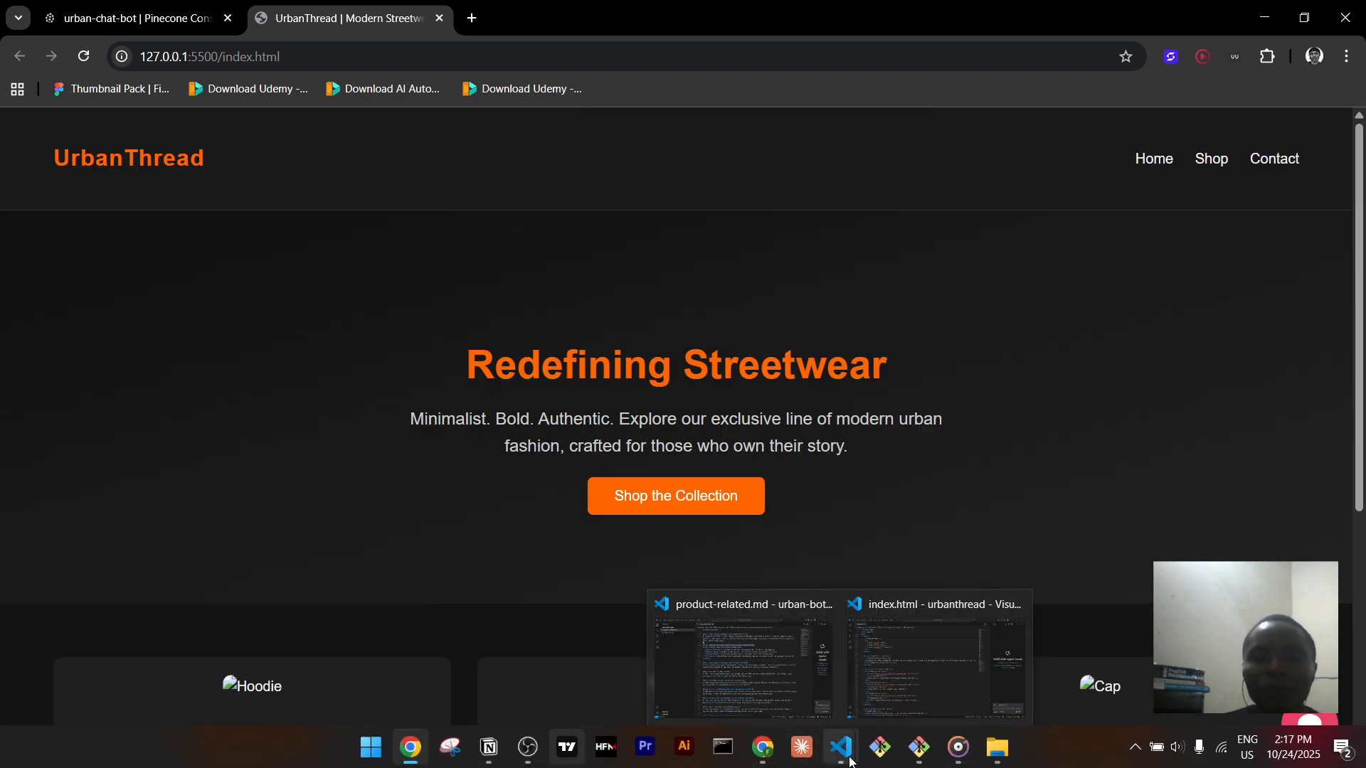
pyautogui.click(896, 672)
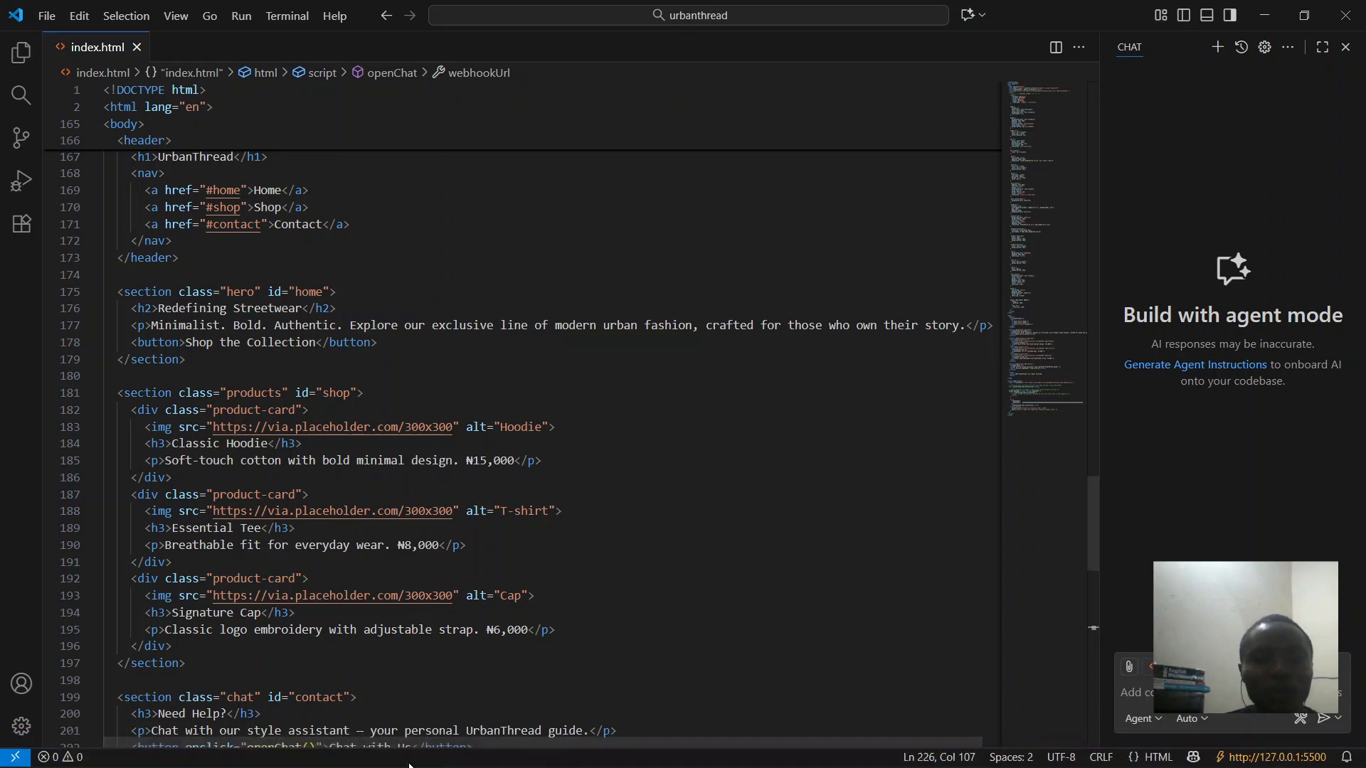
pyautogui.moveTo(411, 747)
pyautogui.click(412, 723)
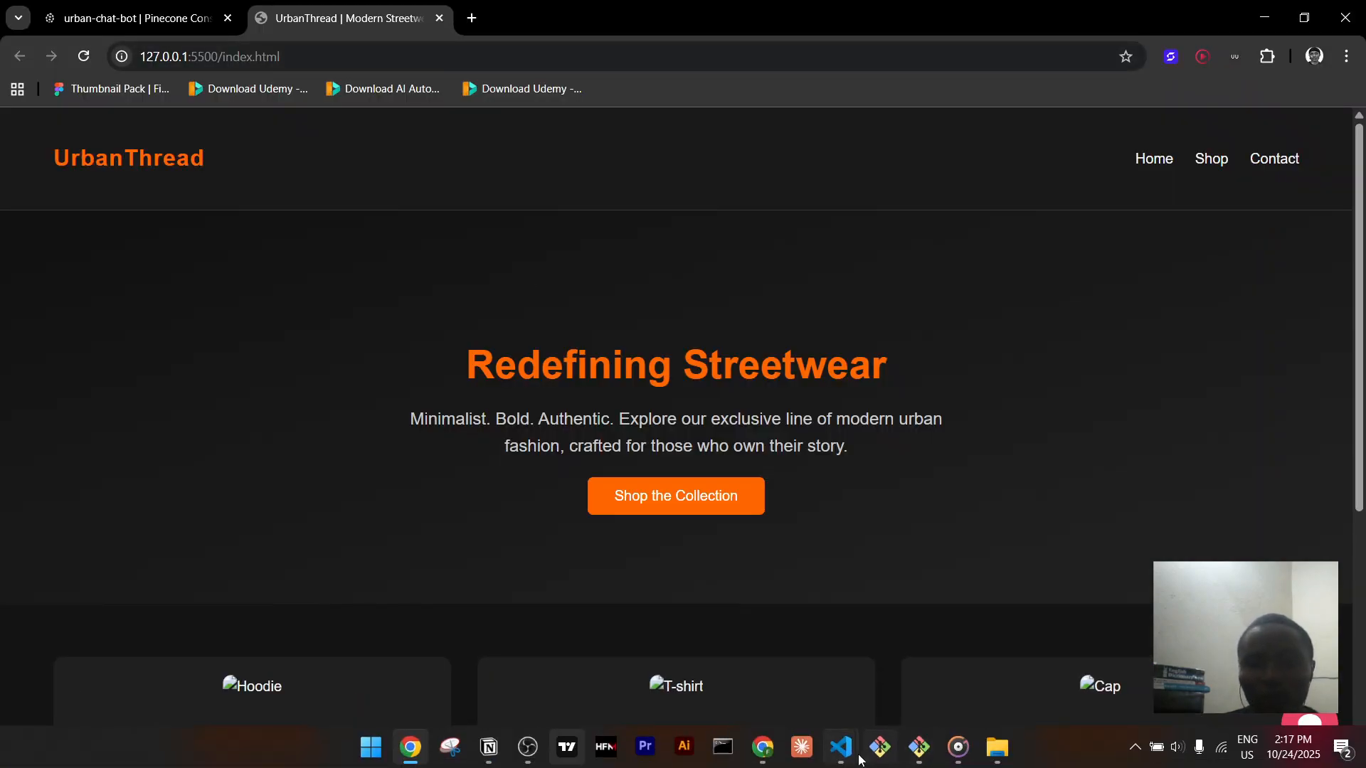
pyautogui.click(762, 747)
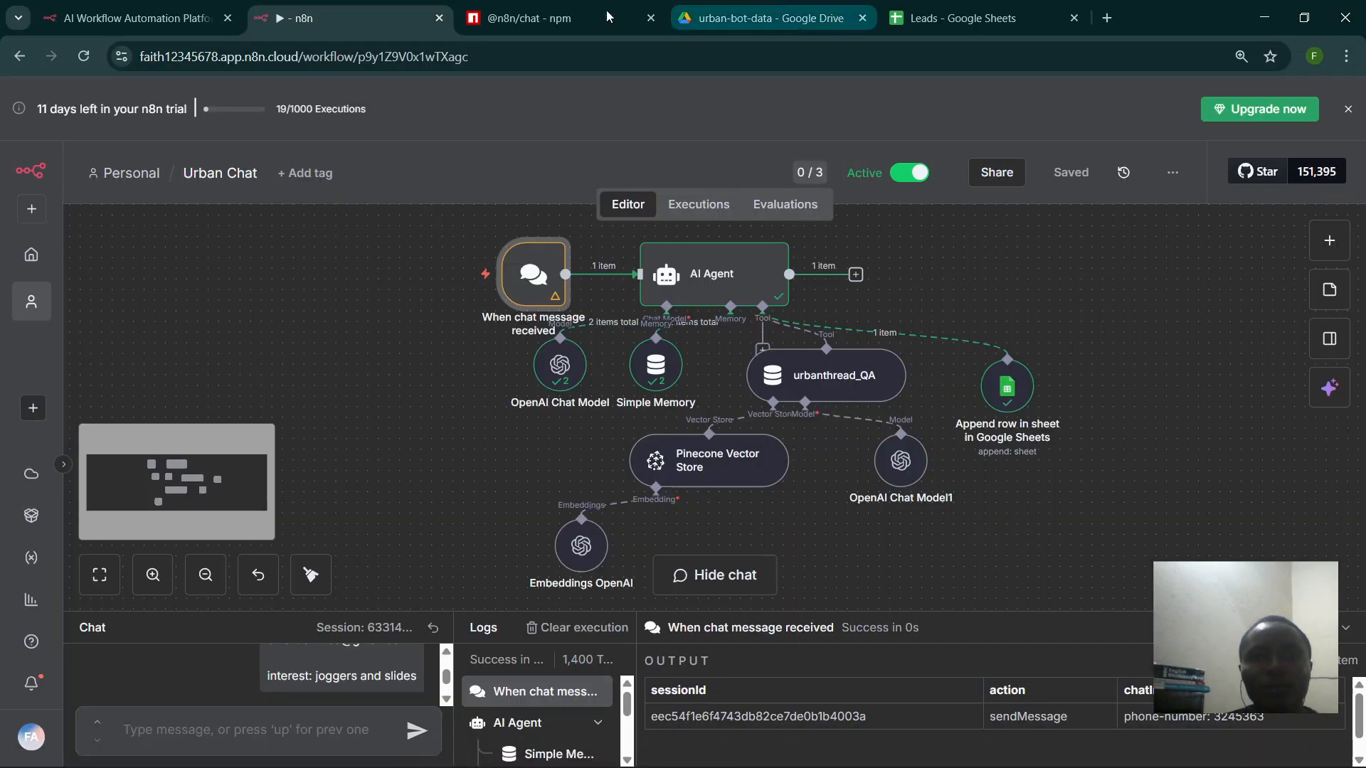
pyautogui.click(541, 18)
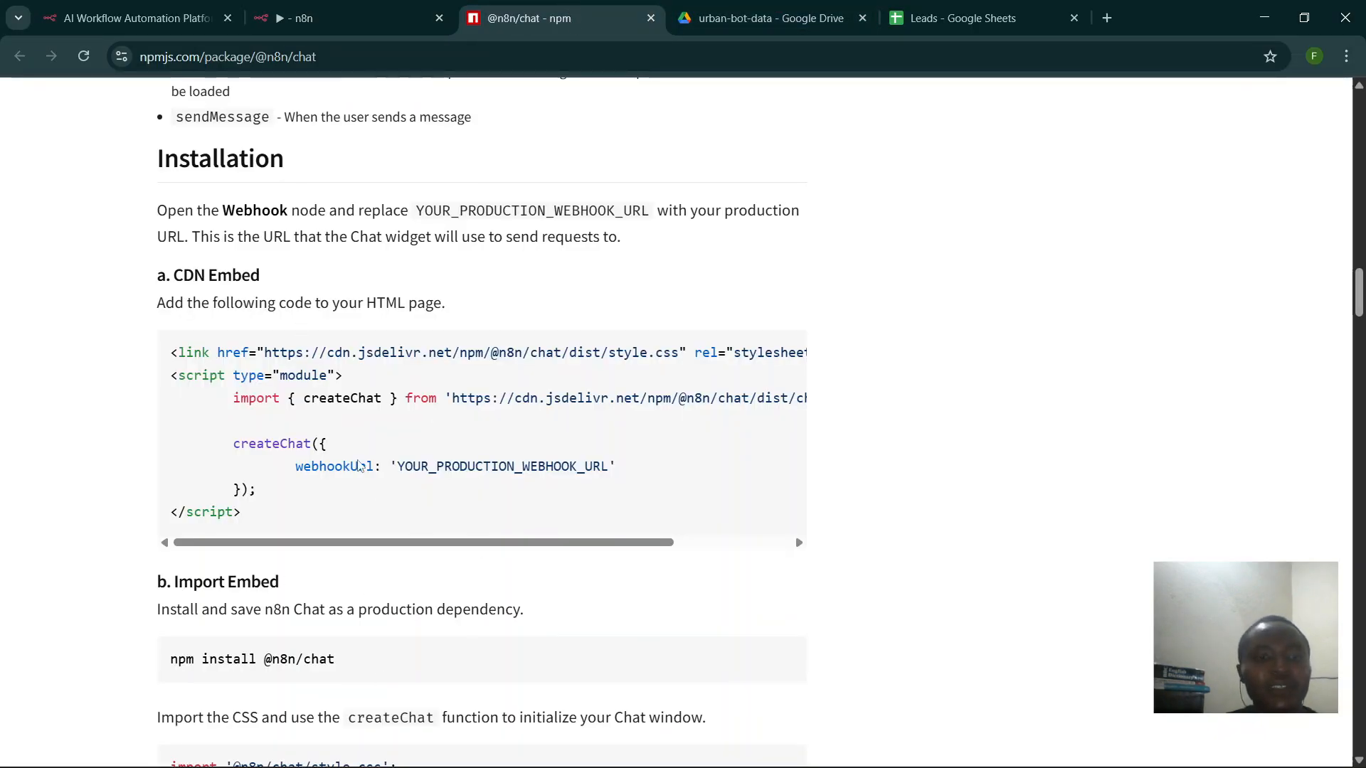
# - Review the index.html code in VS Code against the embed instructions
pyautogui.moveTo(841, 747)
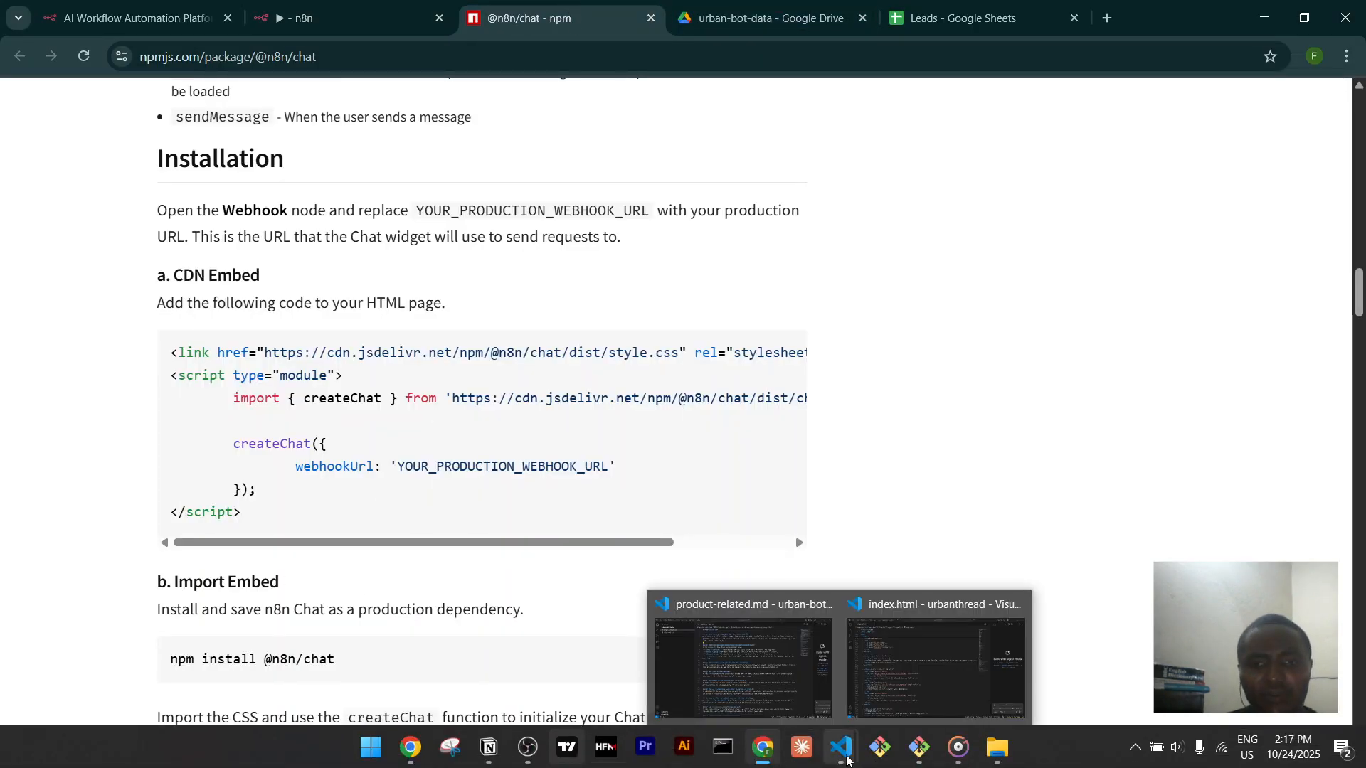
pyautogui.click(934, 673)
pyautogui.scroll(-3, 818, 588)
pyautogui.scroll(10, 822, 588)
pyautogui.scroll(2, 818, 587)
pyautogui.scroll(-12, 802, 649)
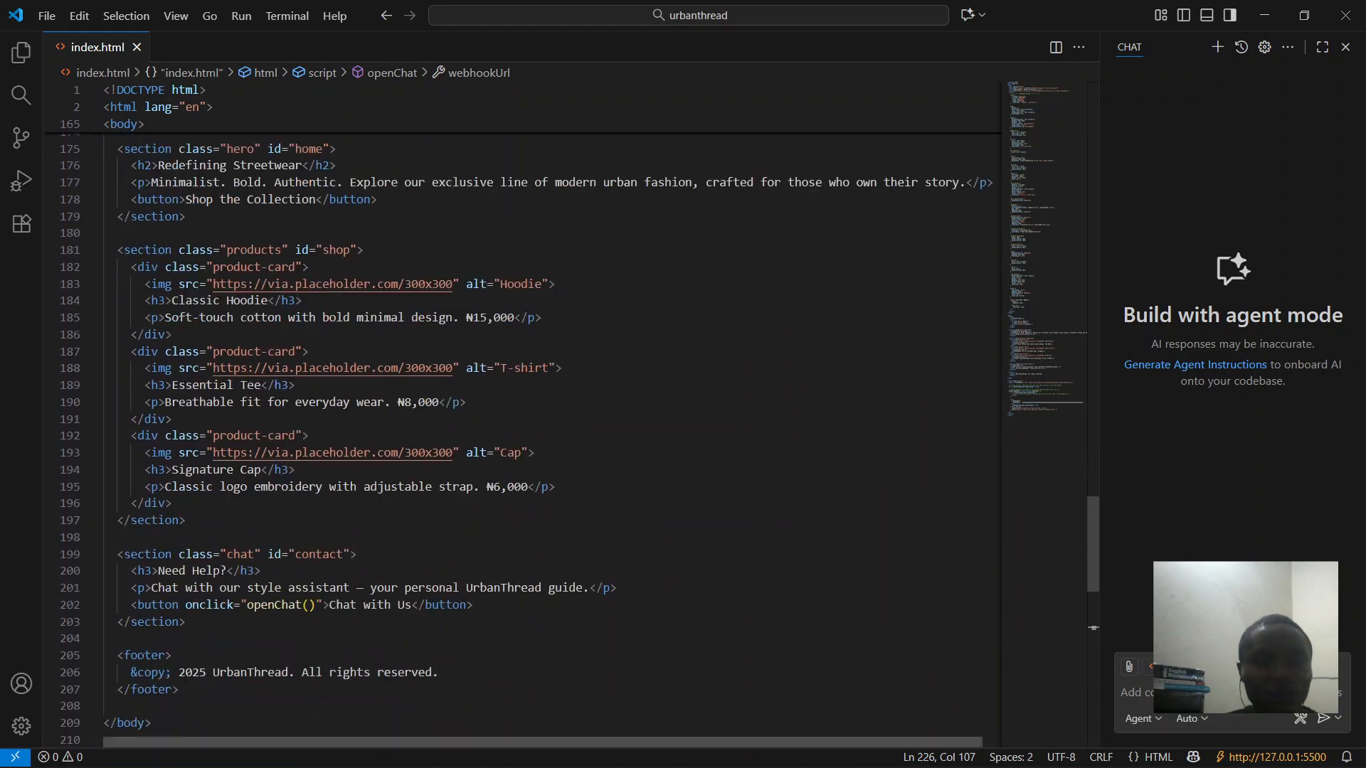
# - Check the page's shop section, close the outdated UrbanThread tab, and return to index.html
pyautogui.click(413, 747)
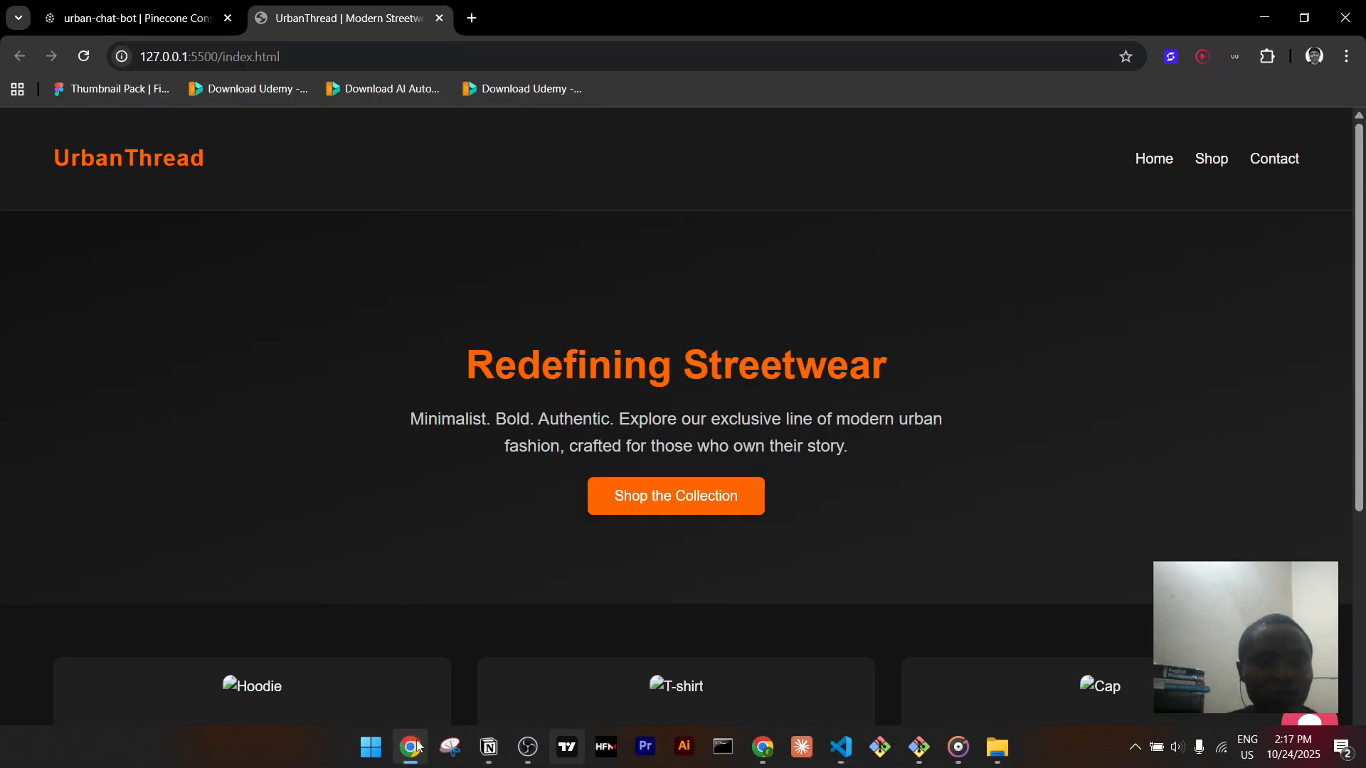
pyautogui.click(697, 500)
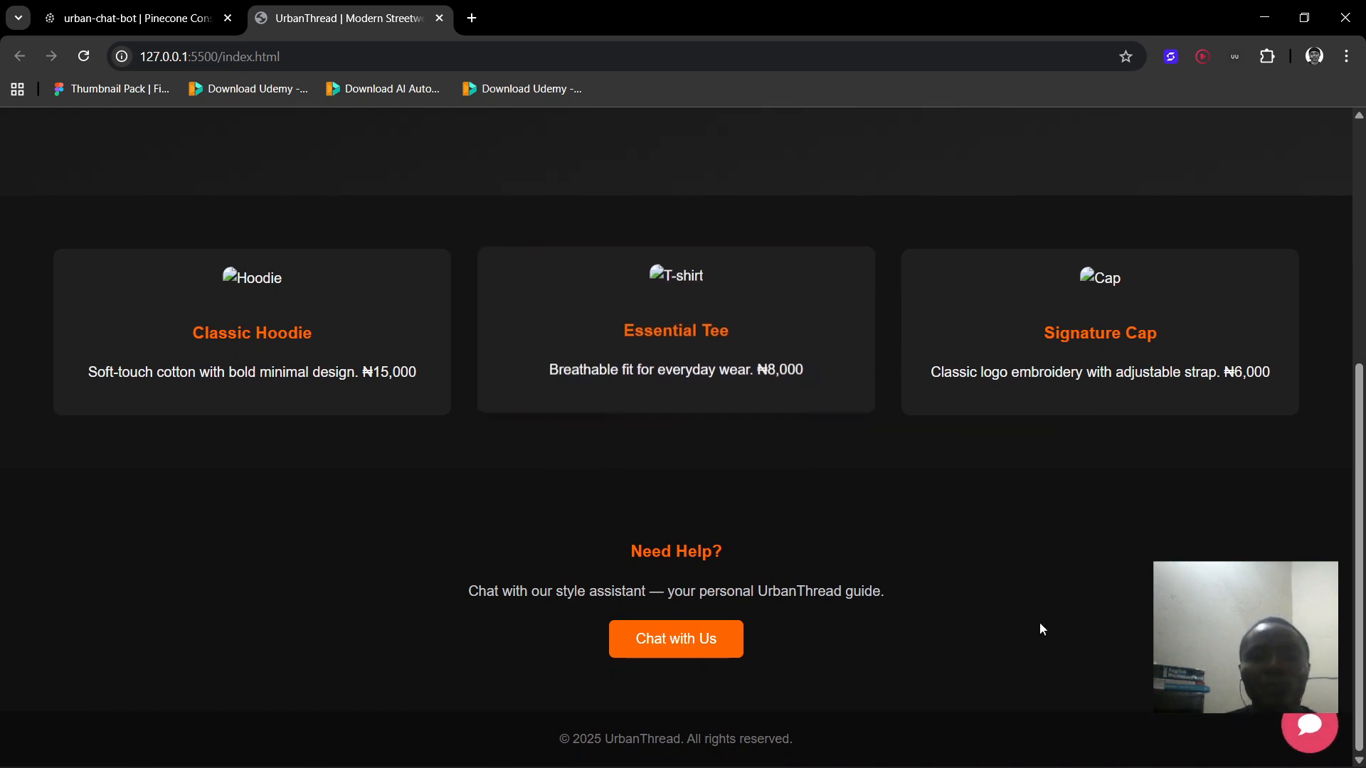
pyautogui.click(441, 18)
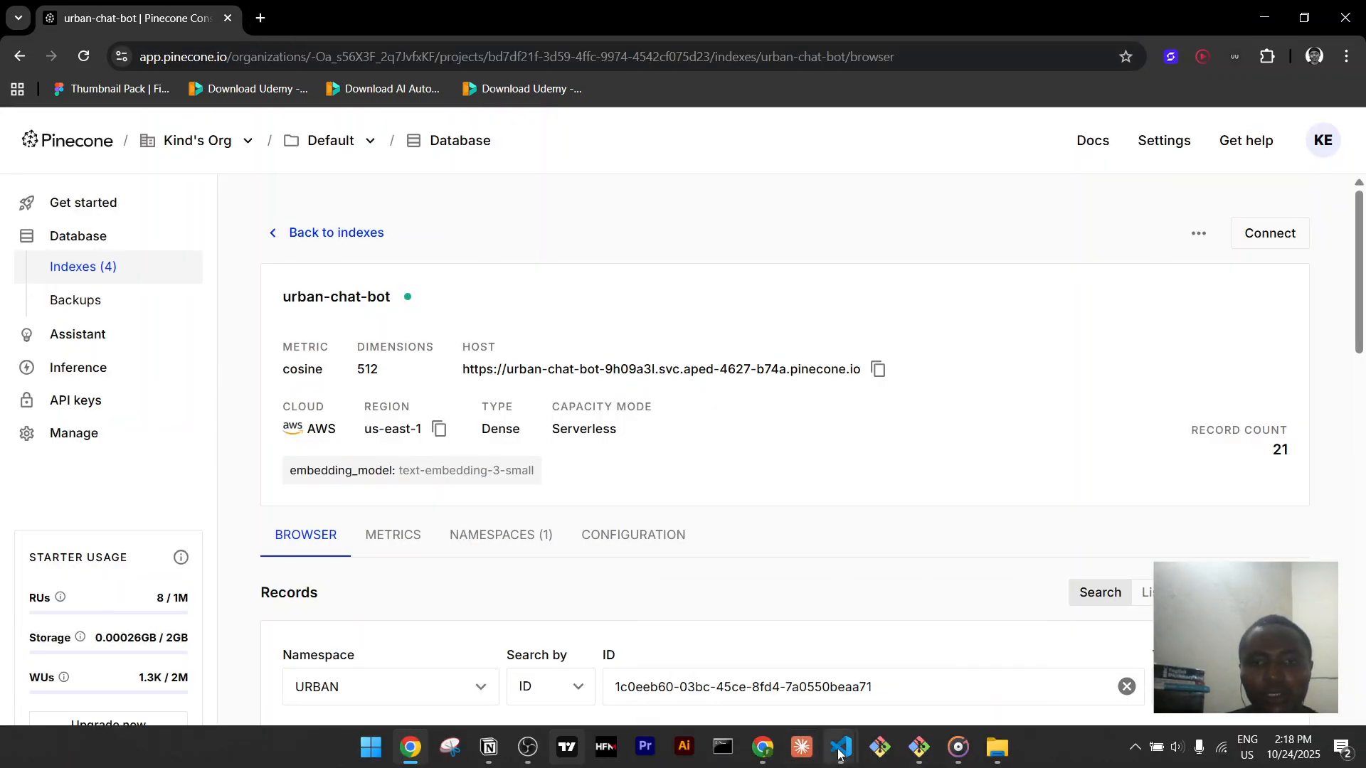
pyautogui.moveTo(840, 750)
pyautogui.click(886, 689)
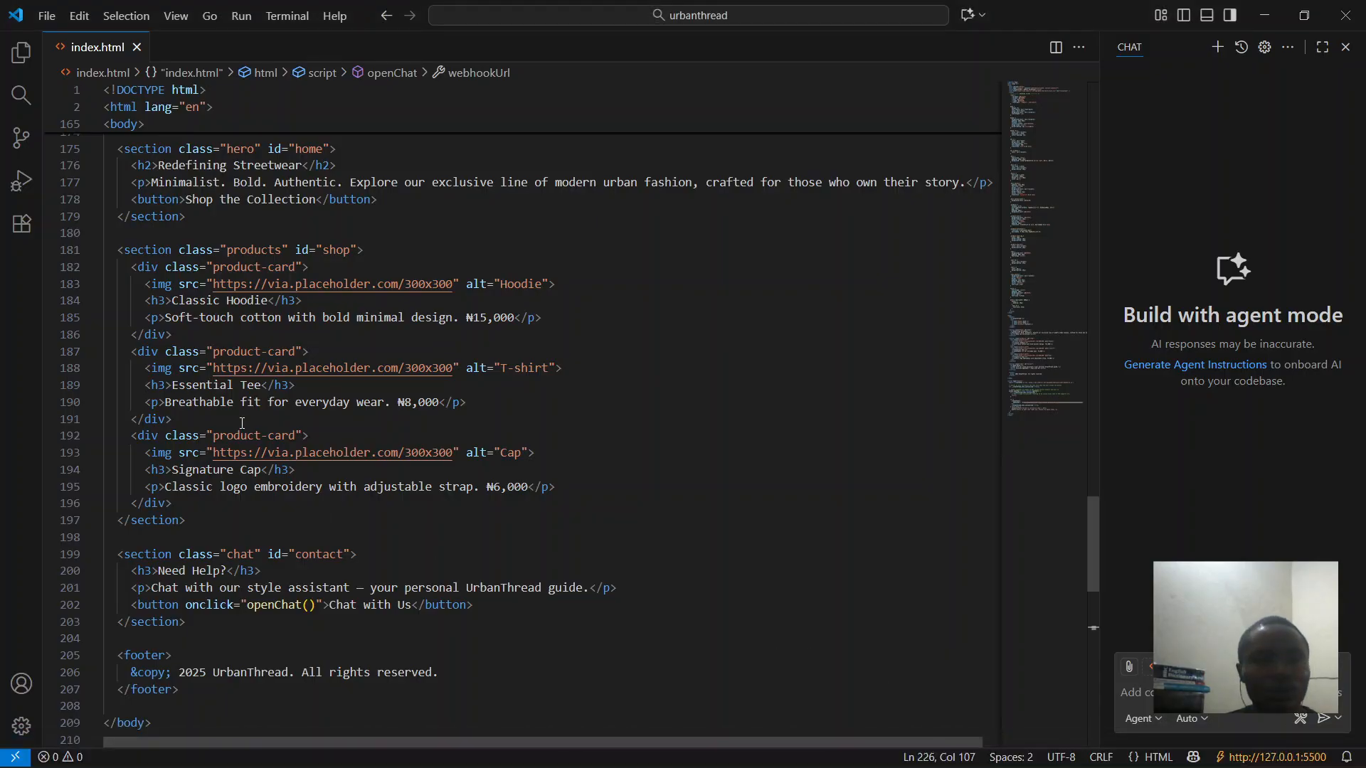
# - Serve index.html with Five Server from the Explorer's file context menu
pyautogui.rightClick(81, 59)
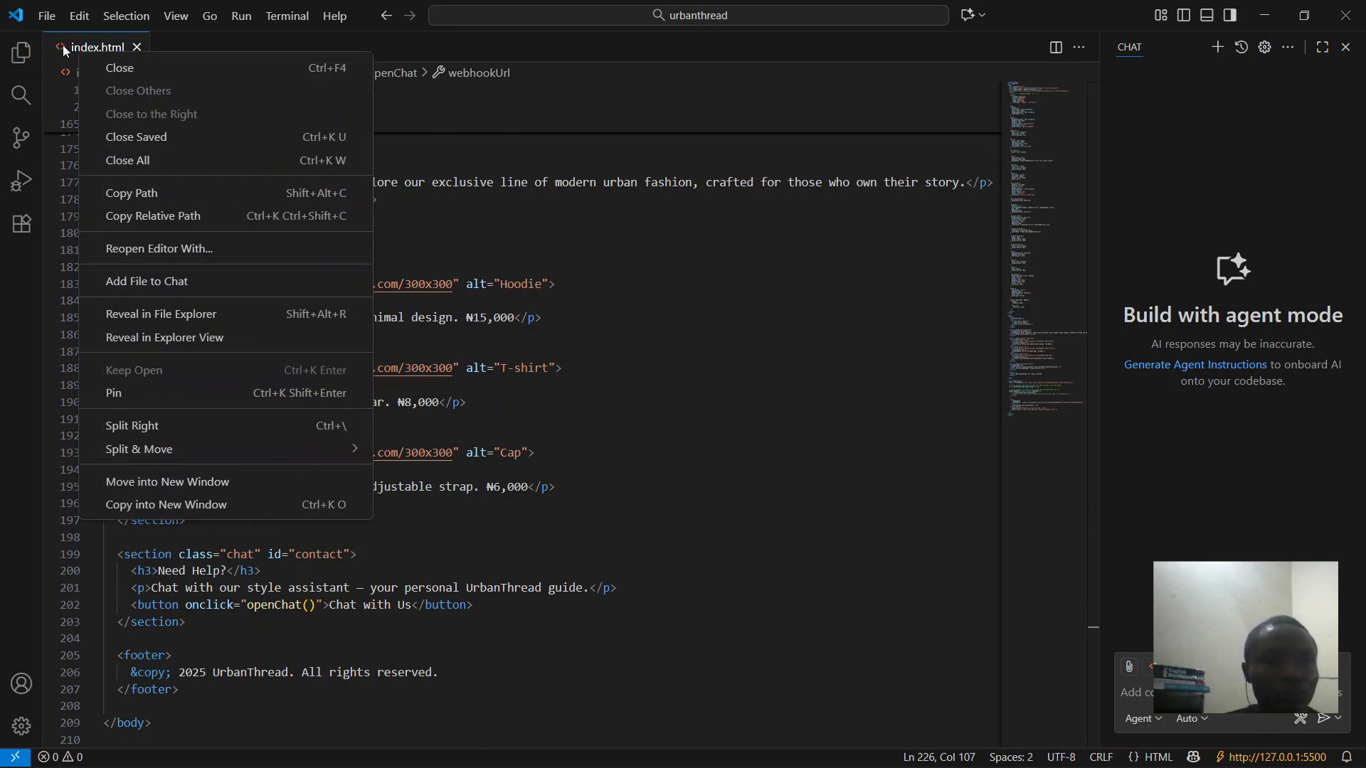
pyautogui.click(534, 328)
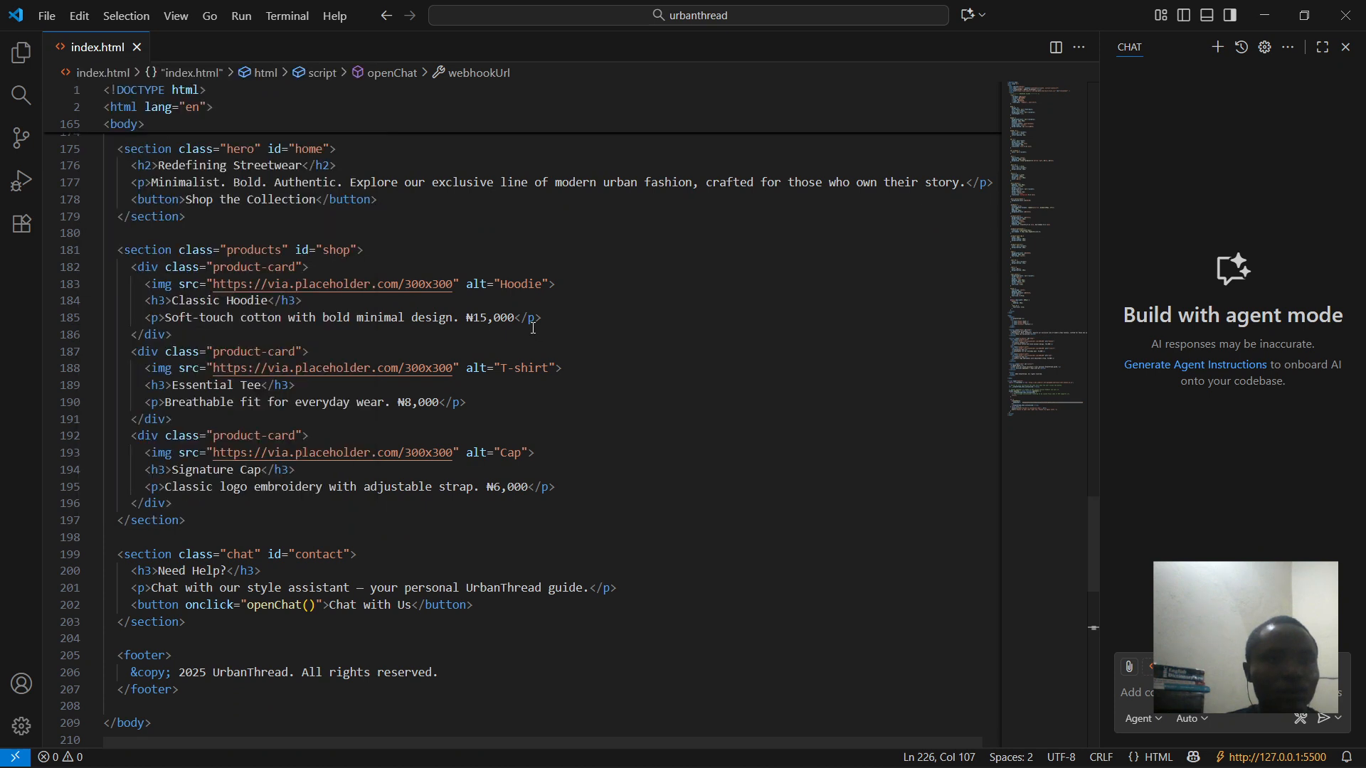
pyautogui.click(20, 53)
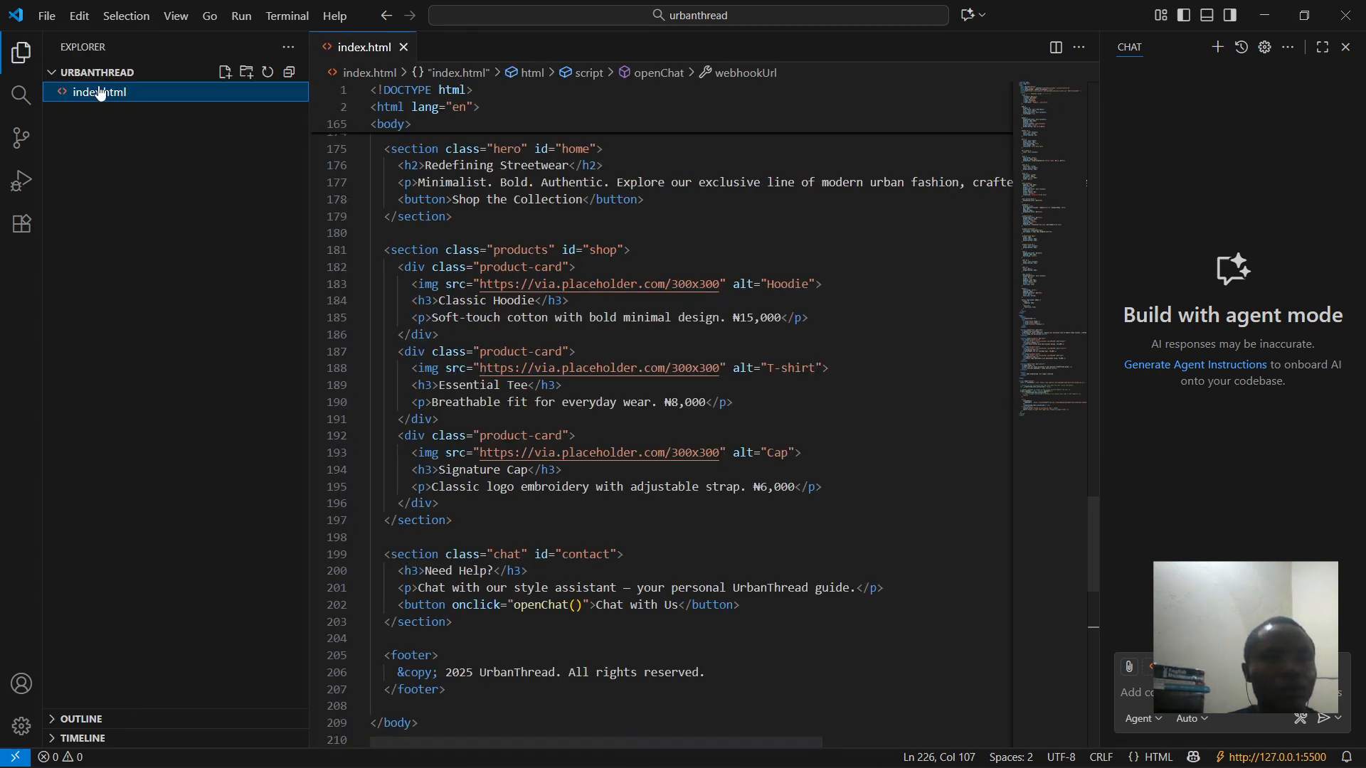
pyautogui.rightClick(99, 93)
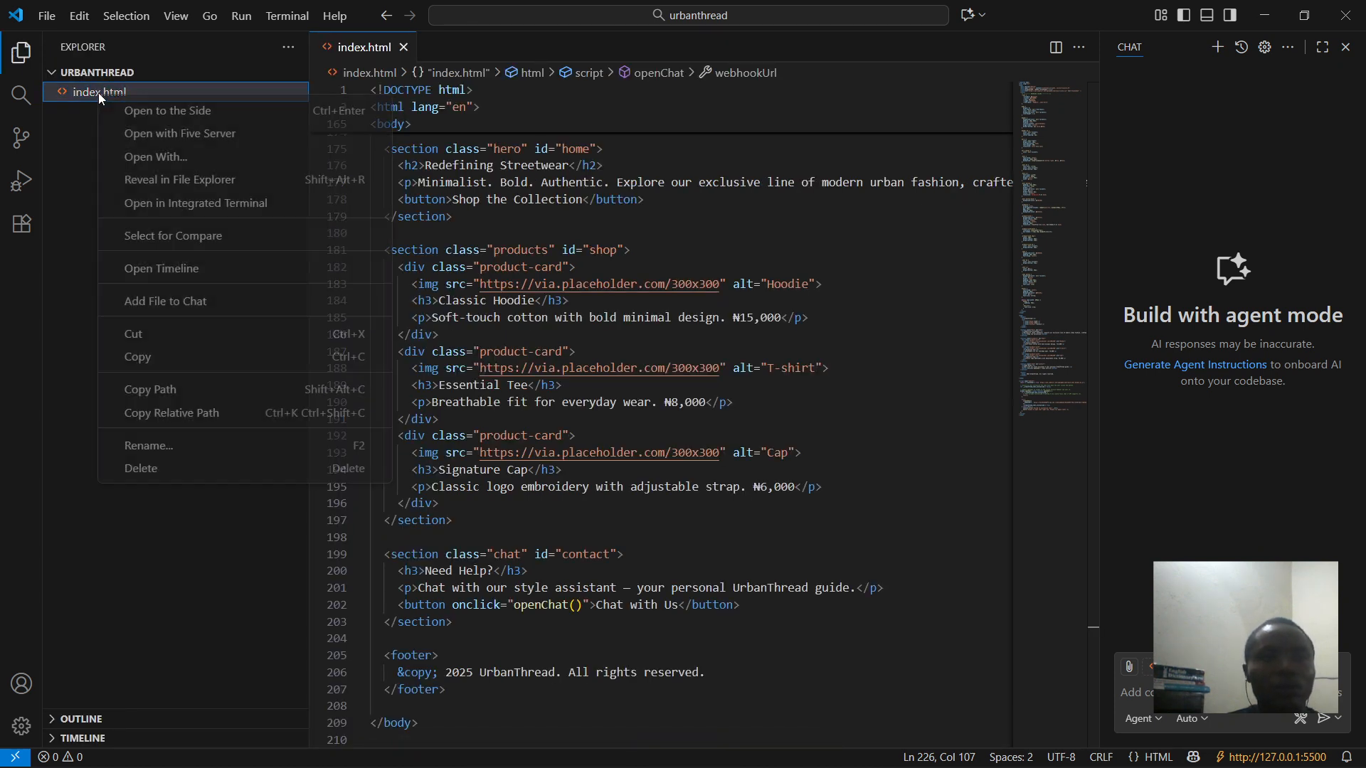
pyautogui.click(183, 138)
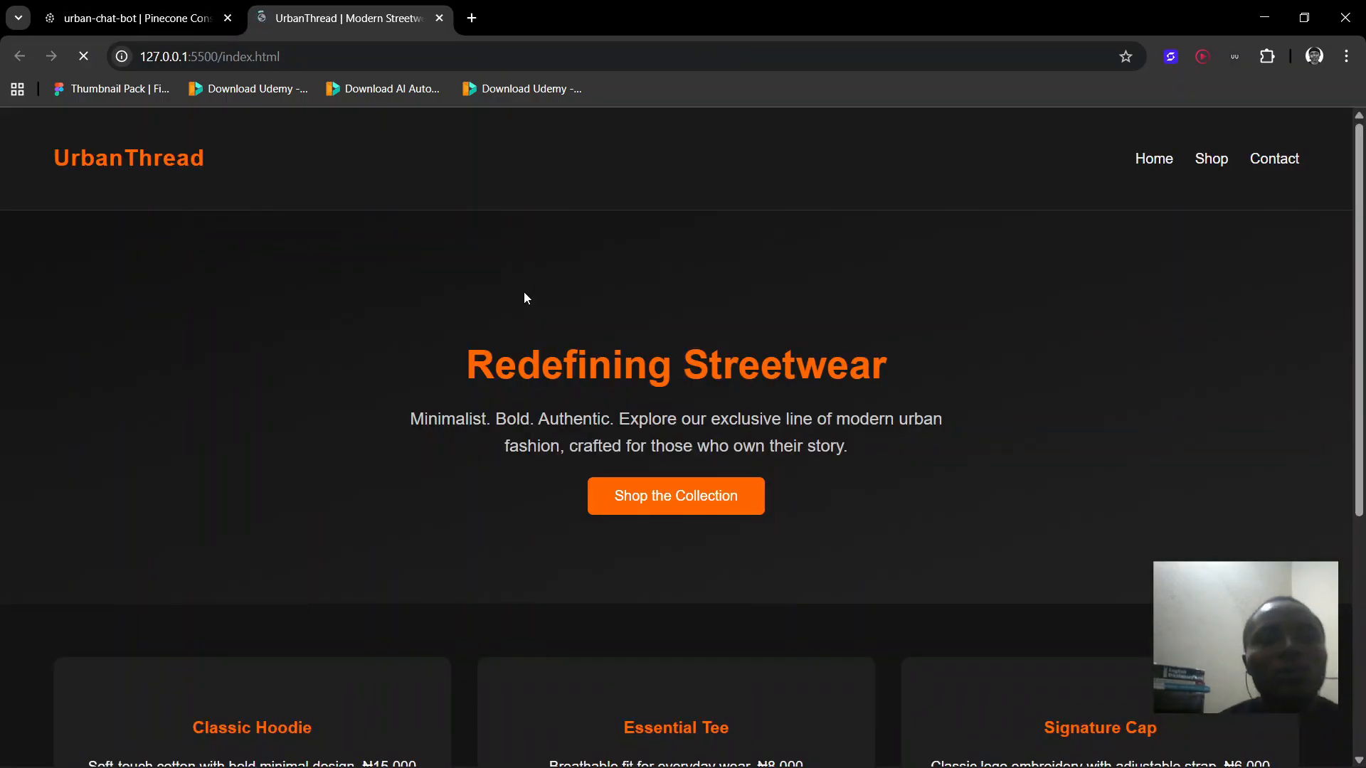
# - Scroll the served UrbanThread page down to the Need Help section
pyautogui.scroll(-5, 525, 297)
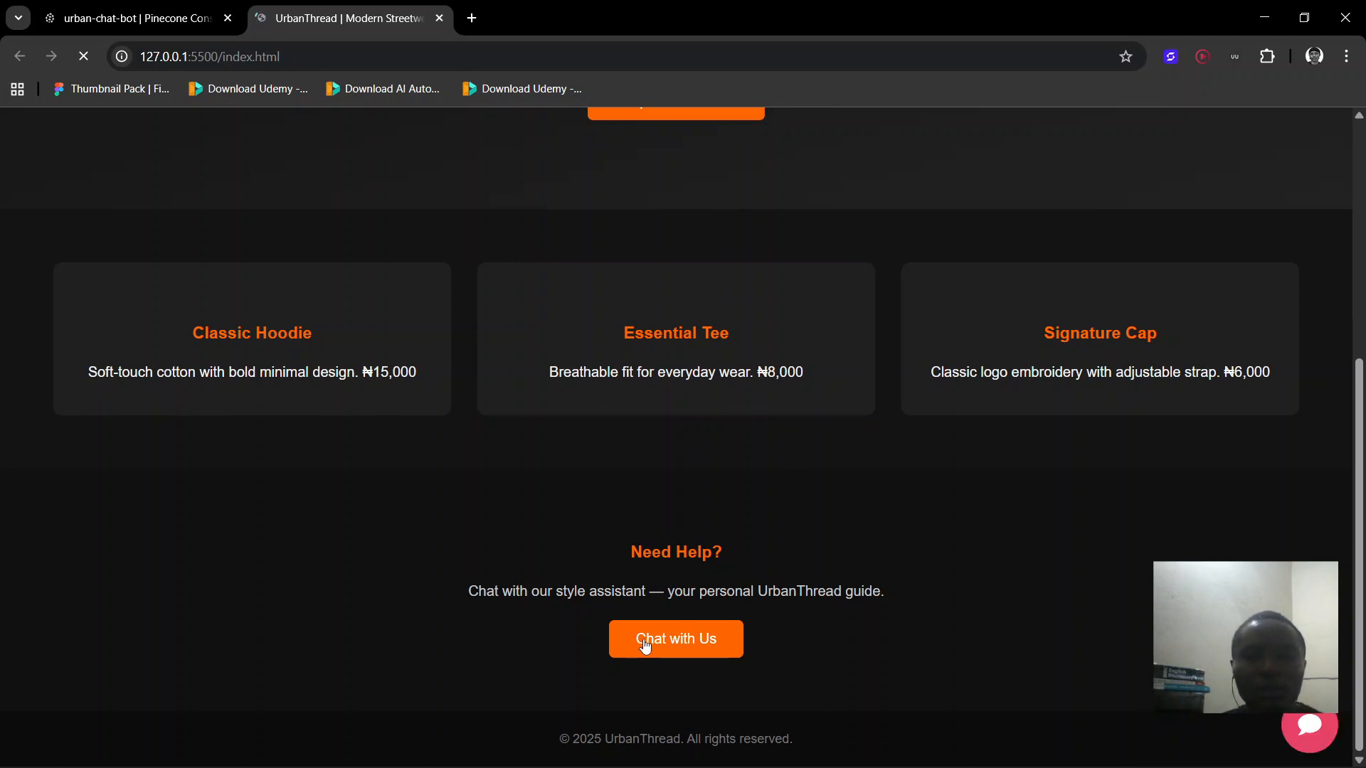
# - Open the chat widget, send 'hello', then ask about the product line ('what do you h')
pyautogui.click(1325, 727)
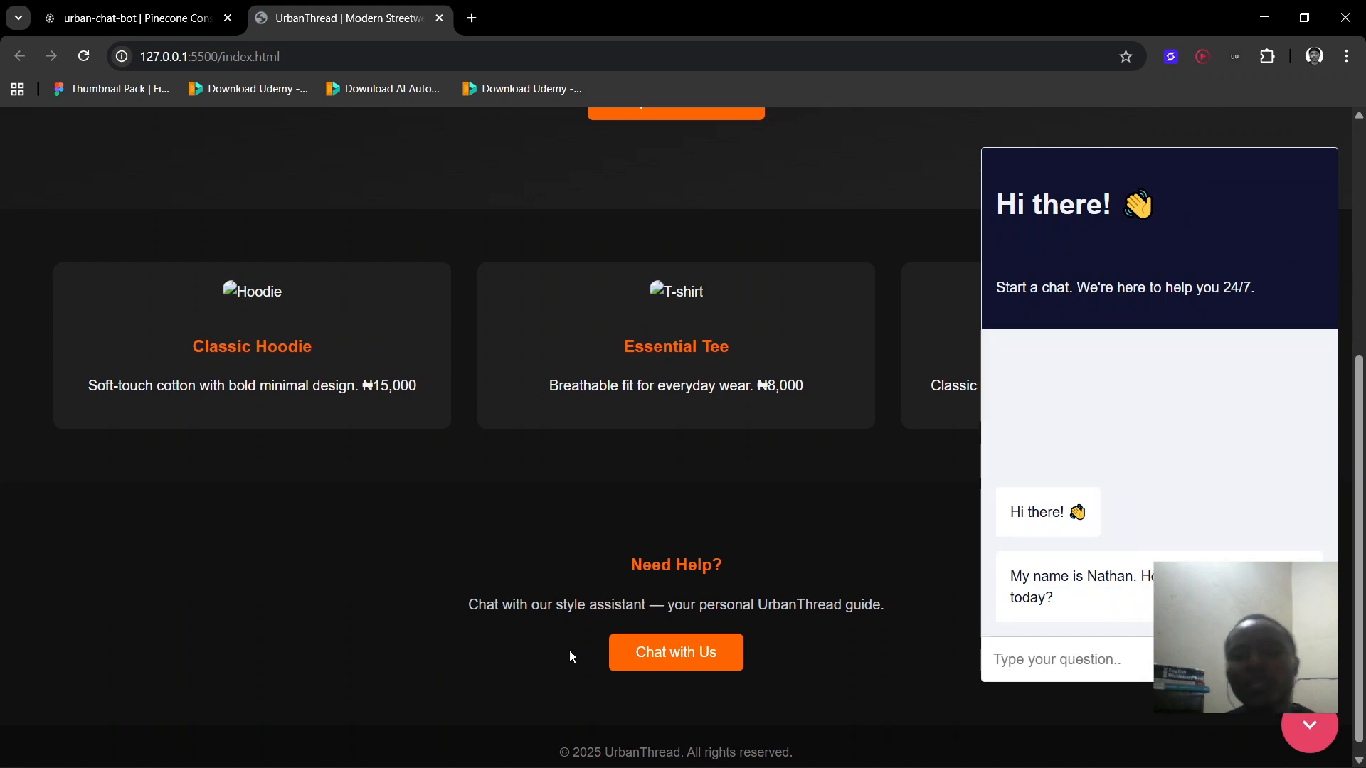
pyautogui.click(1057, 659)
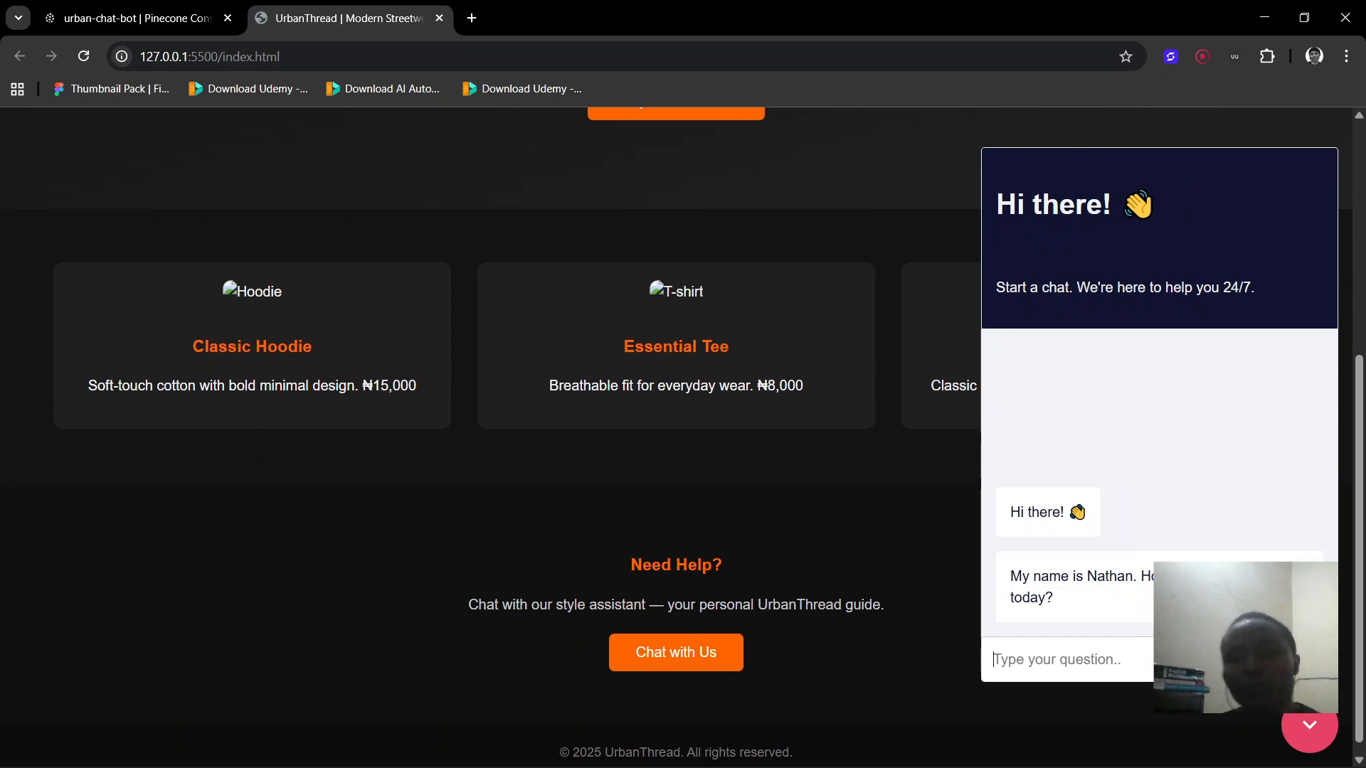
pyautogui.write('hello')
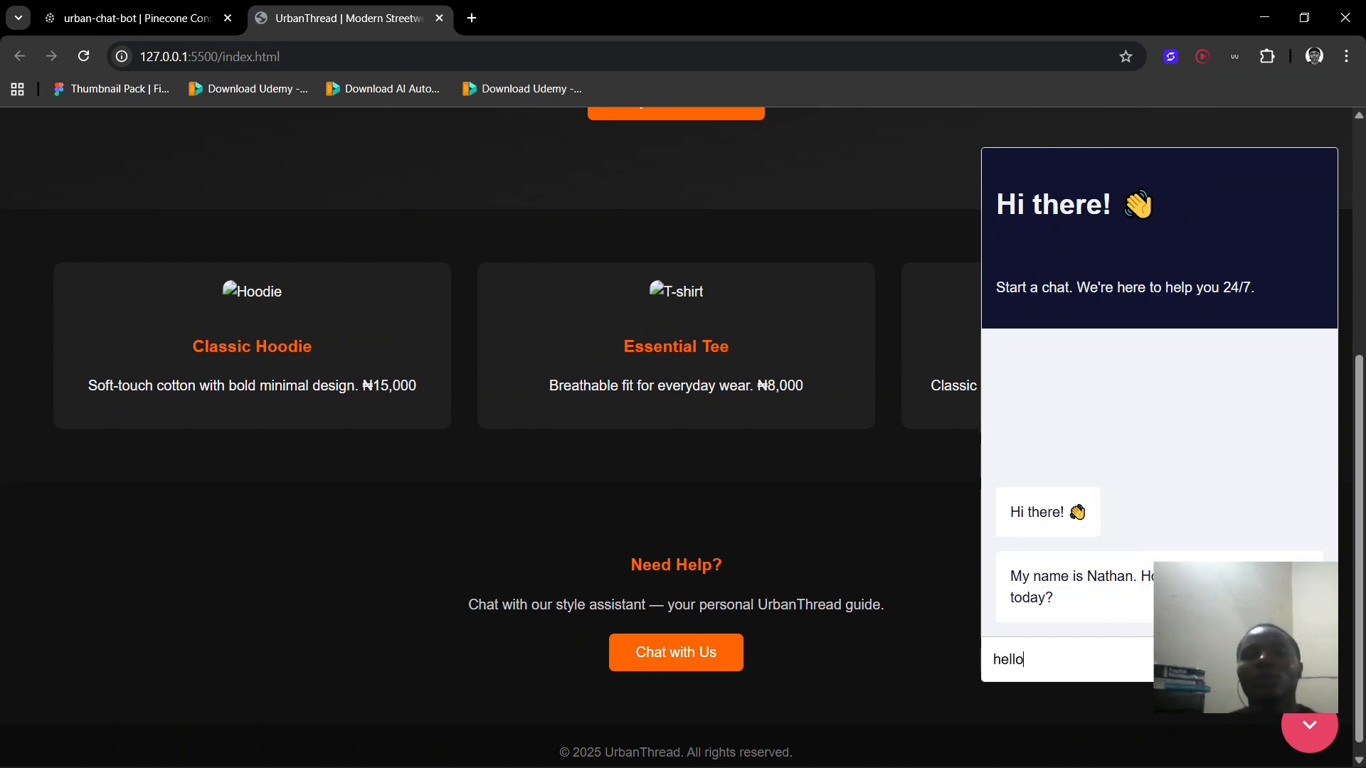
pyautogui.press('Return')
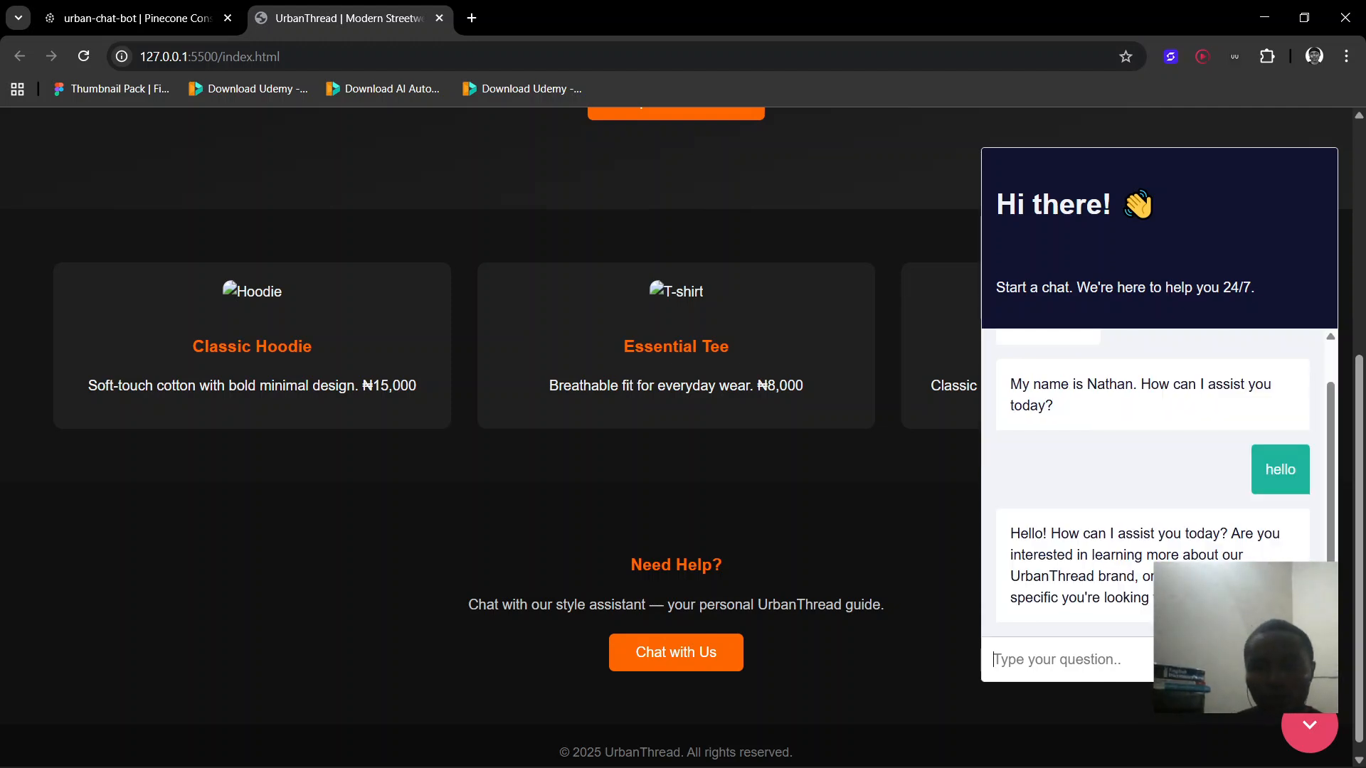
pyautogui.write('what do')
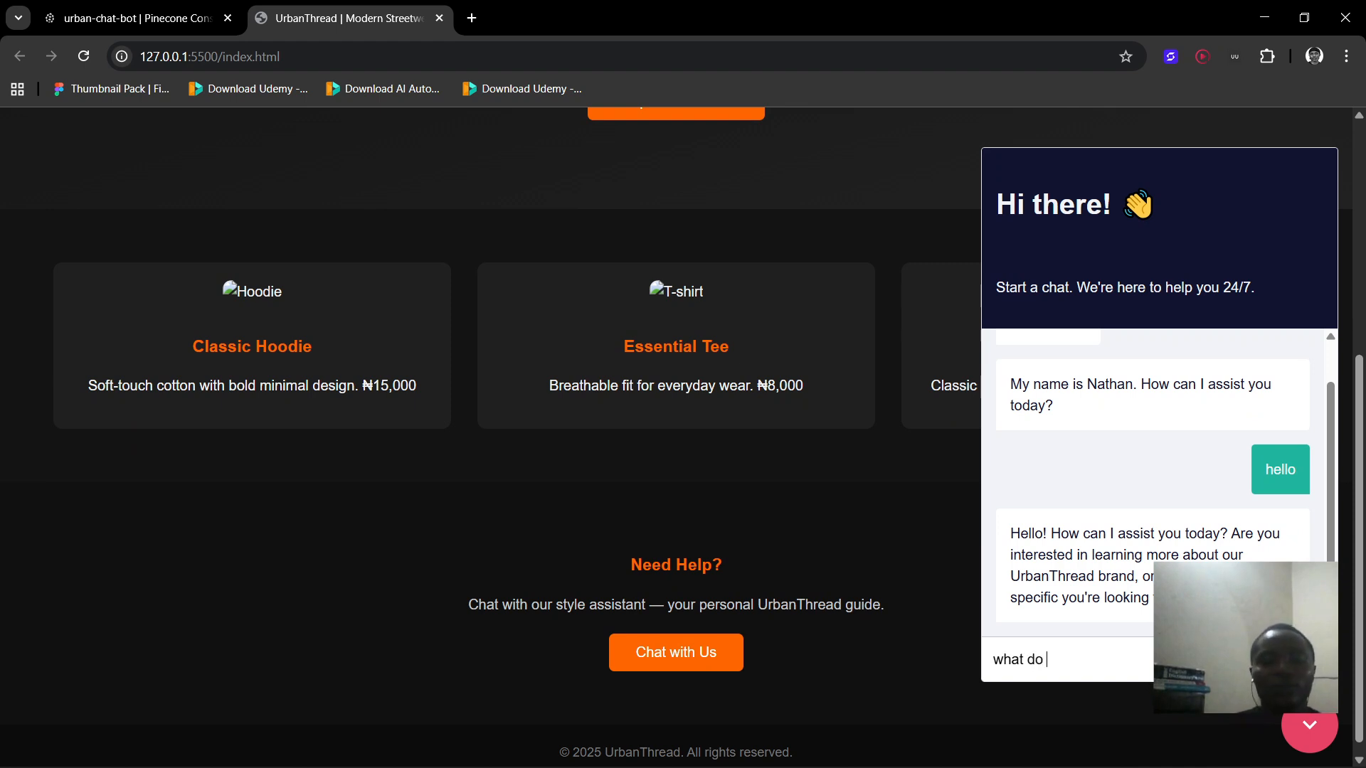
pyautogui.write(' you have on your')
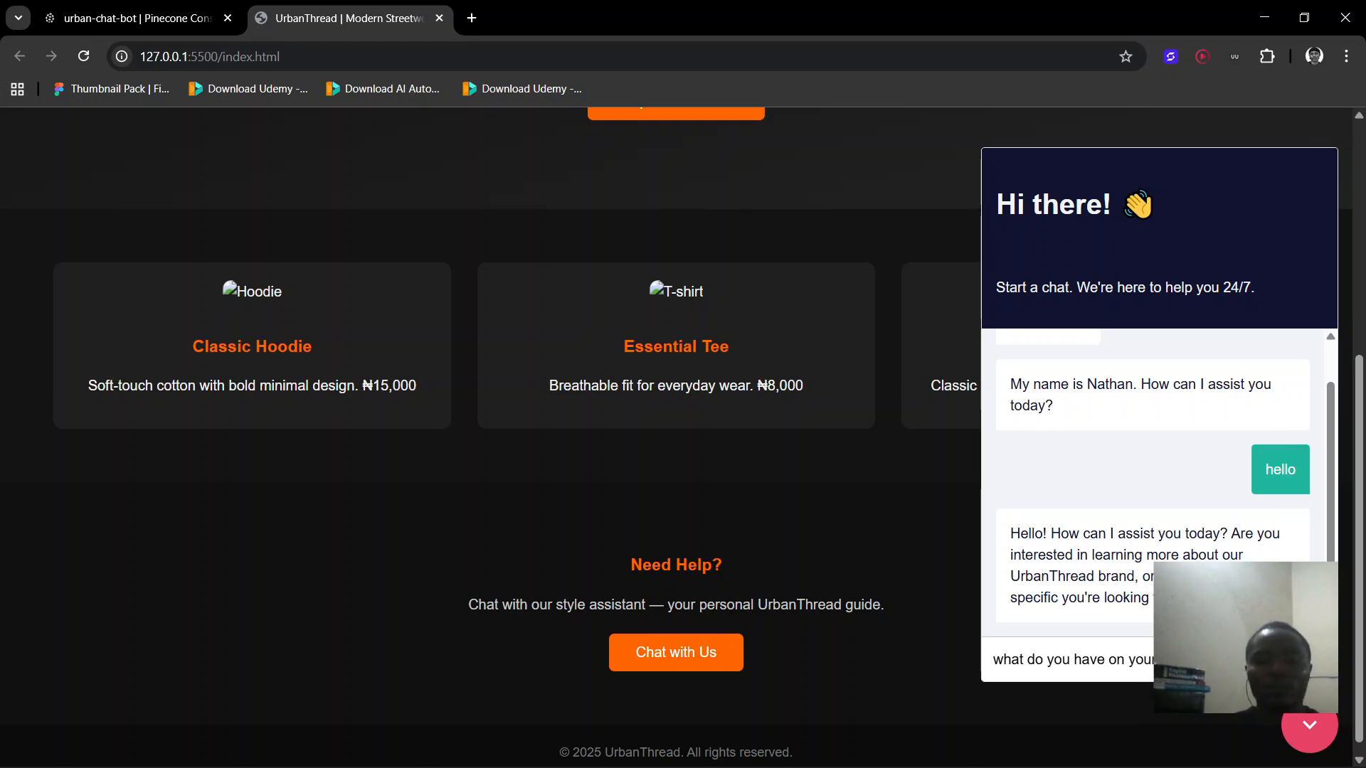
pyautogui.press('Return')
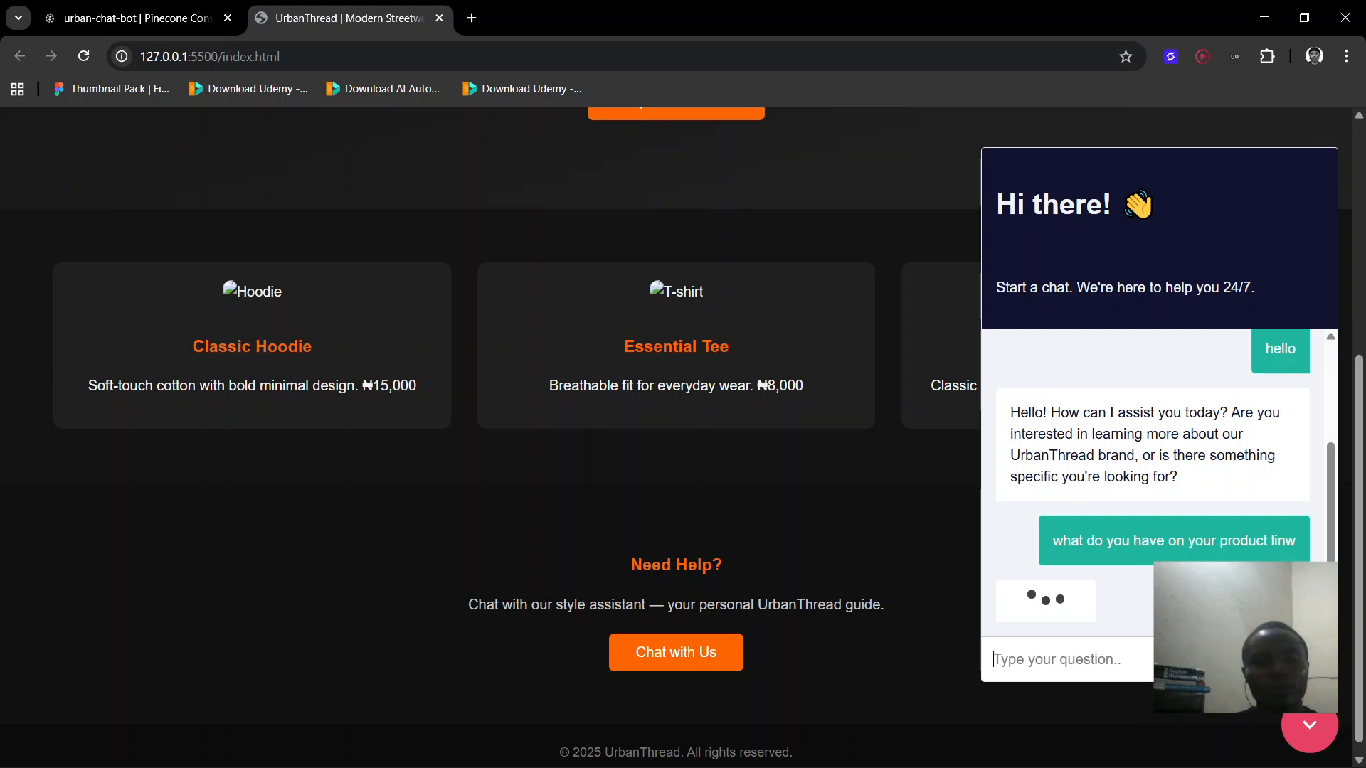